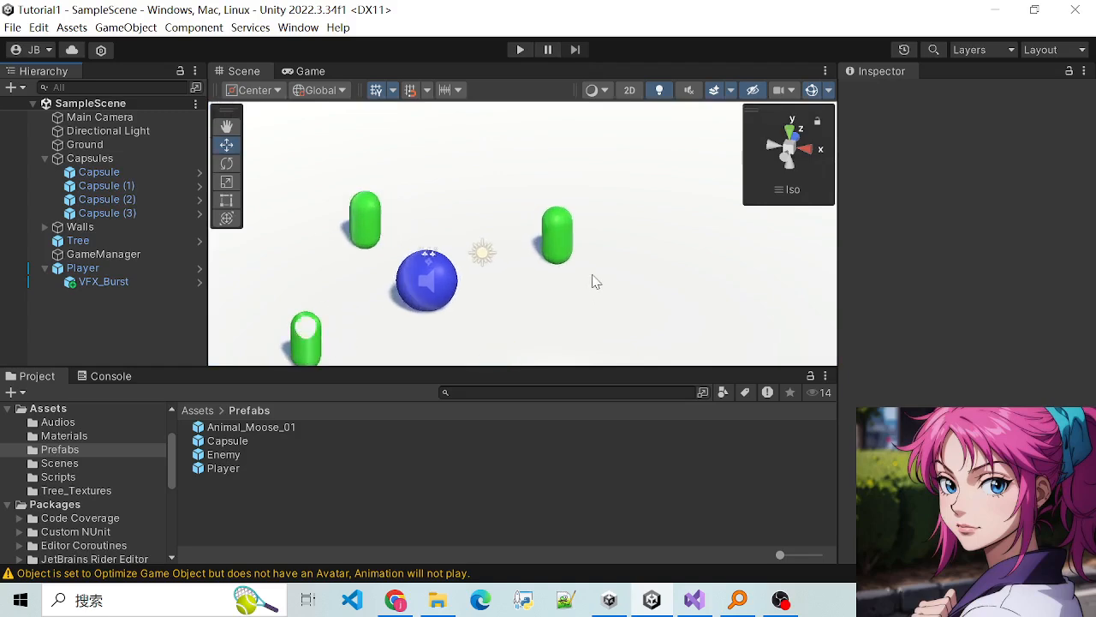
scroll(491, 221, "down", 11)
scroll(506, 279, "down", 5)
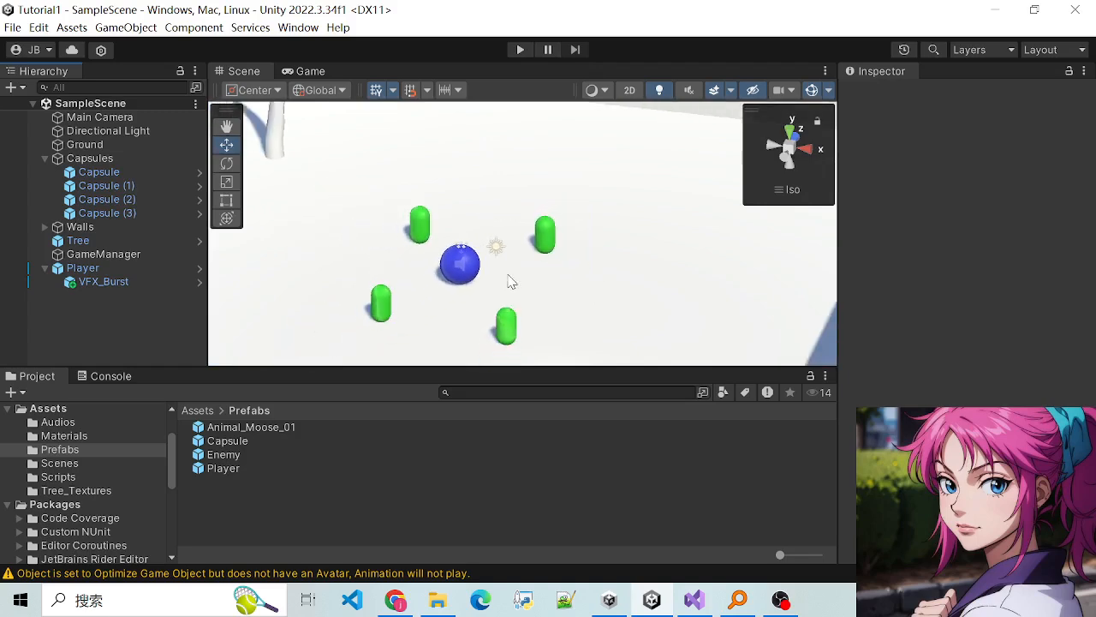
mouse_move(673, 298)
left_mouse_down("alt")
mouse_move(414, 283)
mouse_move(679, 316)
left_mouse_up("alt")
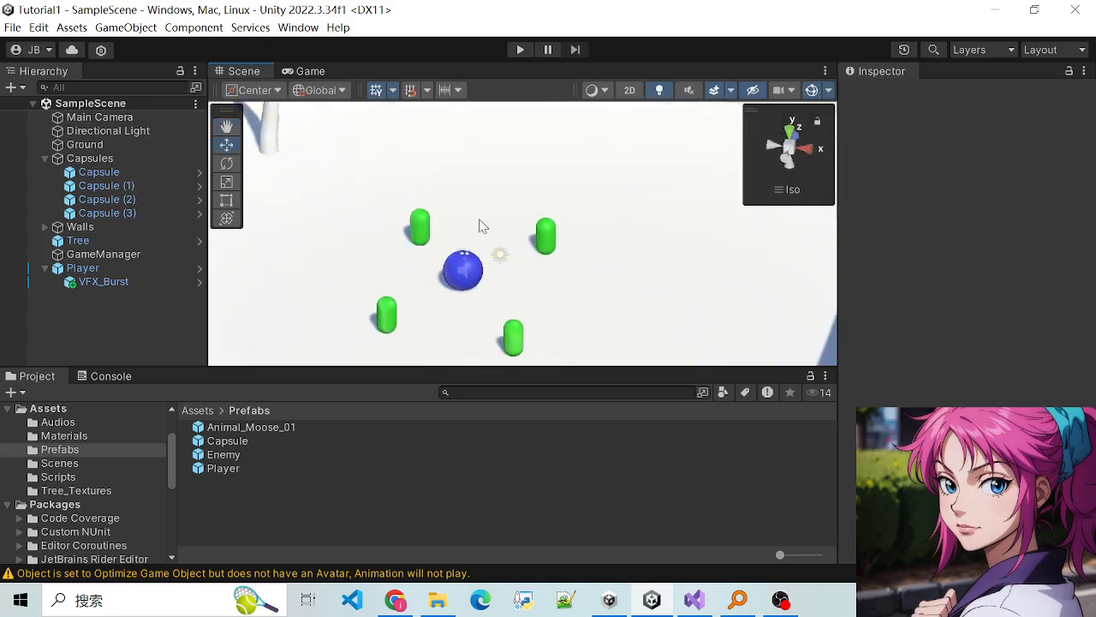
scroll(480, 225, "up", 4)
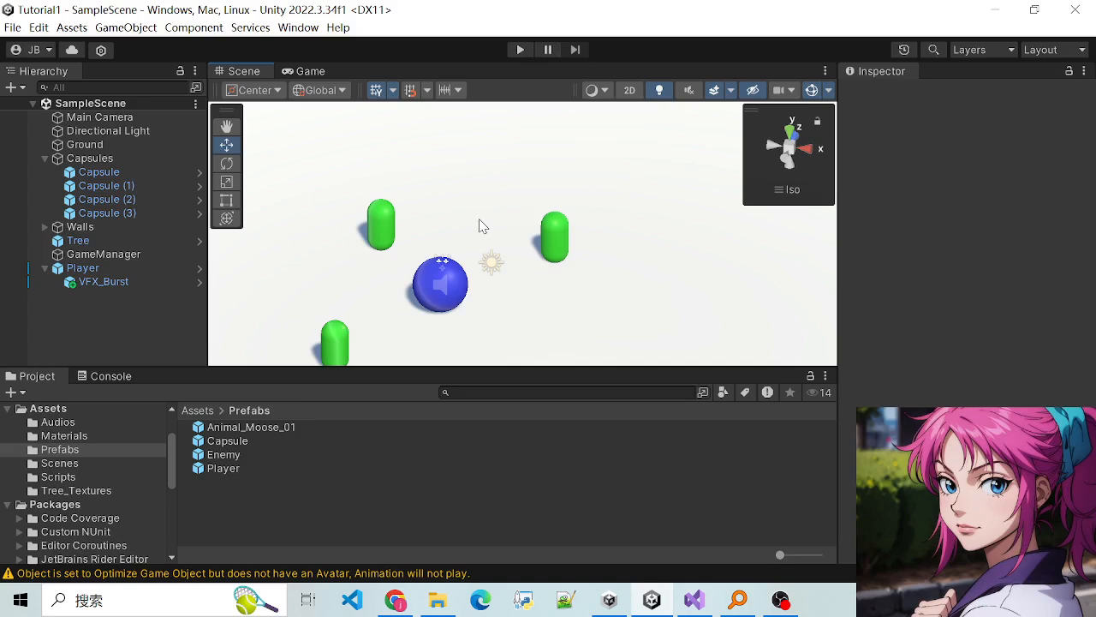
scroll(480, 225, "up", 5)
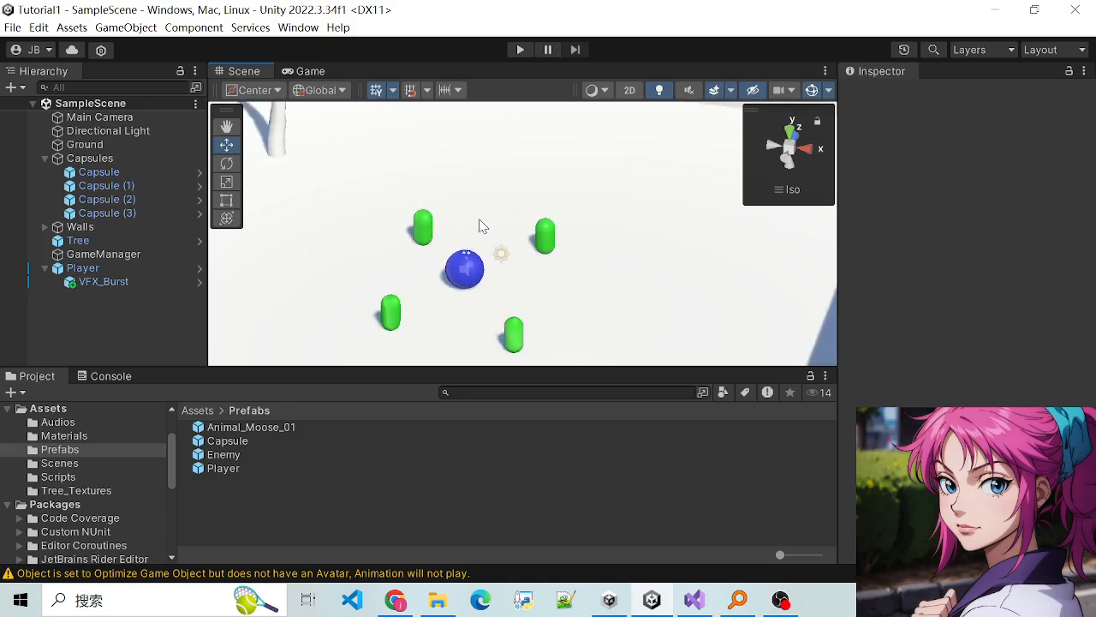
scroll(479, 226, "down", 1)
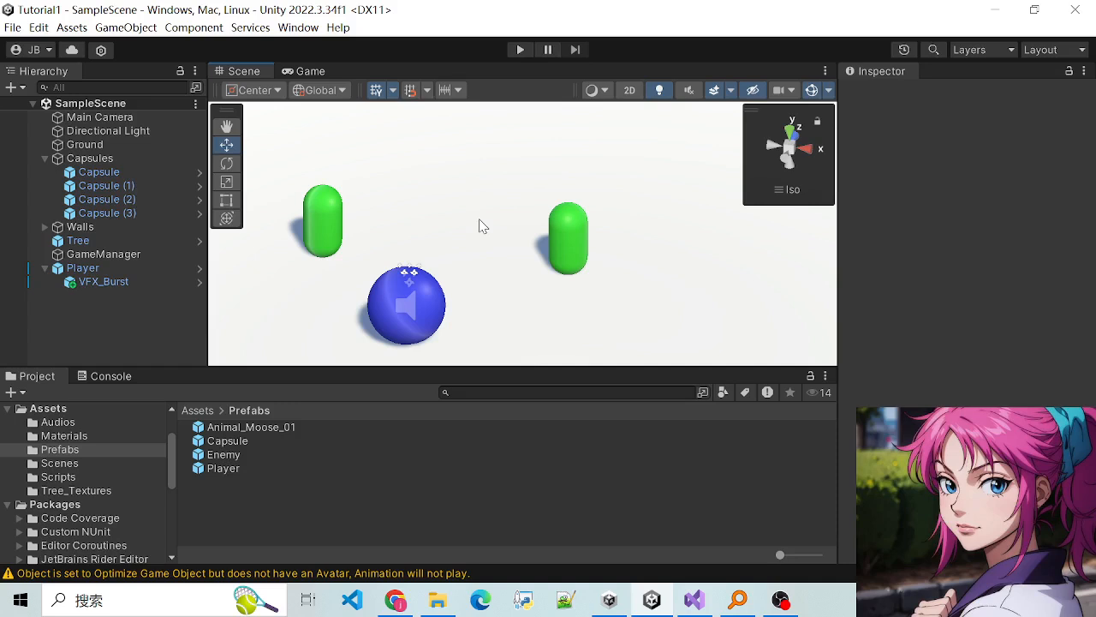
scroll(479, 225, "down", 4)
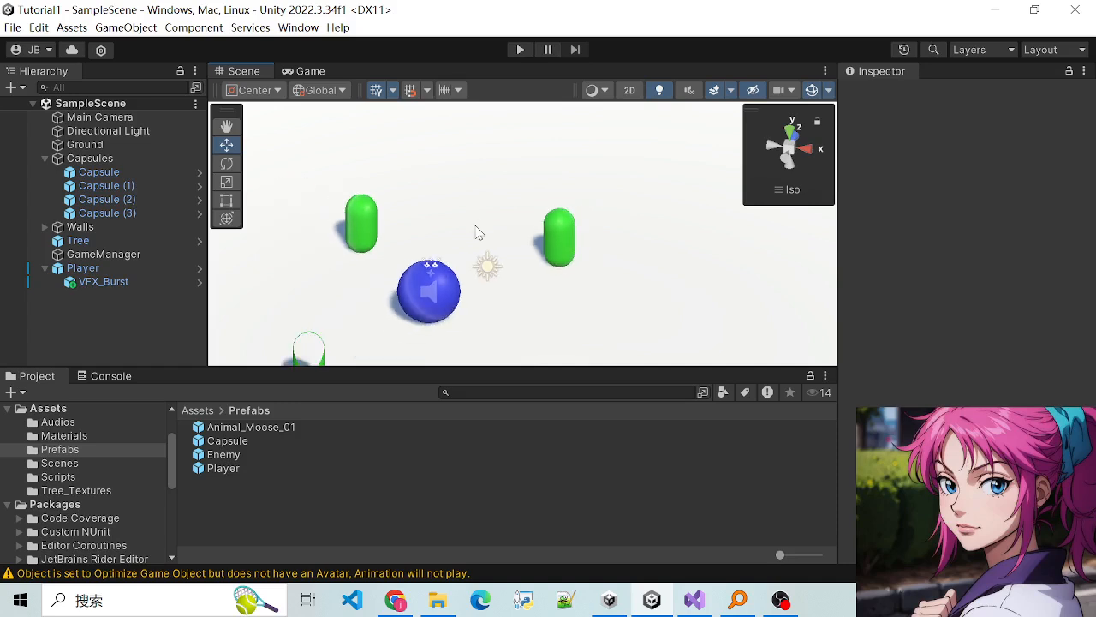
scroll(467, 222, "up", 4)
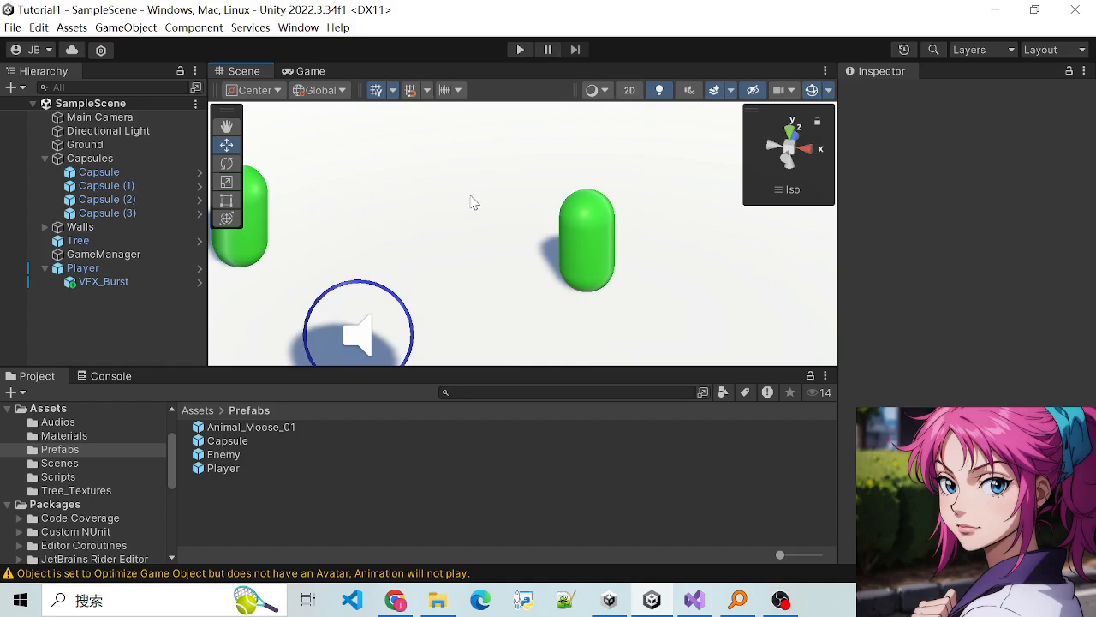
scroll(457, 272, "down", 3)
scroll(458, 272, "up", 5)
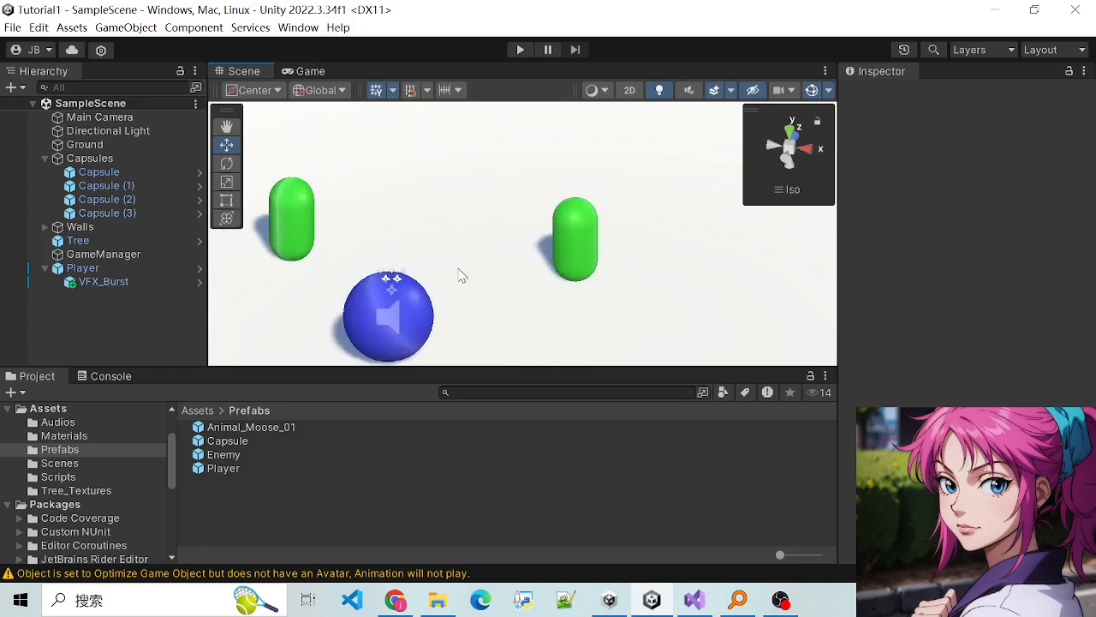
scroll(458, 274, "down", 6)
scroll(496, 296, "up", 2)
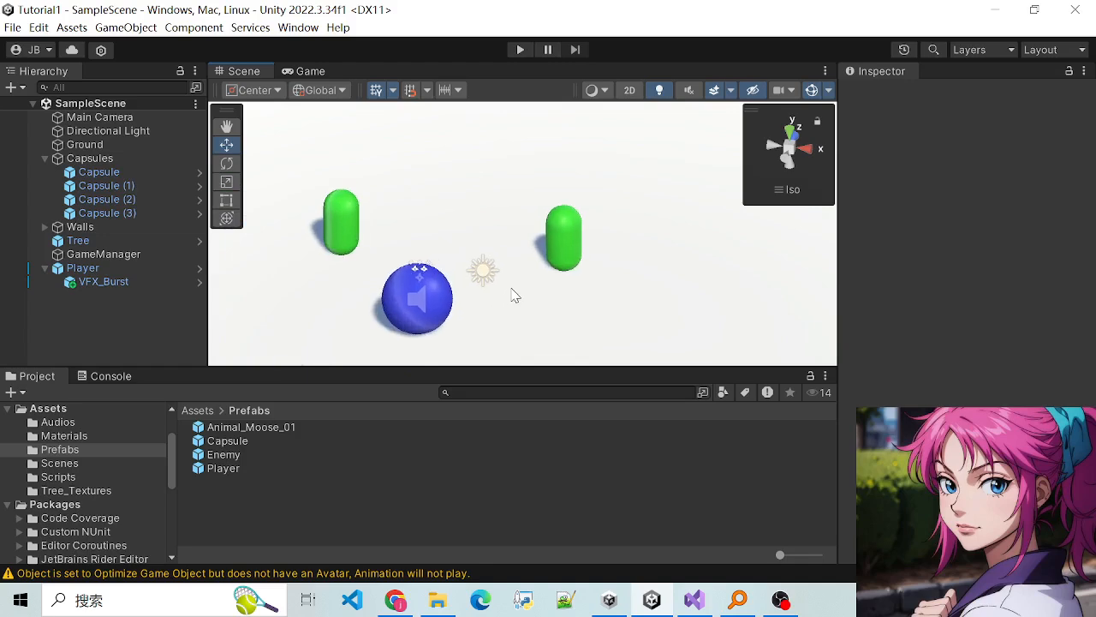
scroll(465, 232, "down", 1)
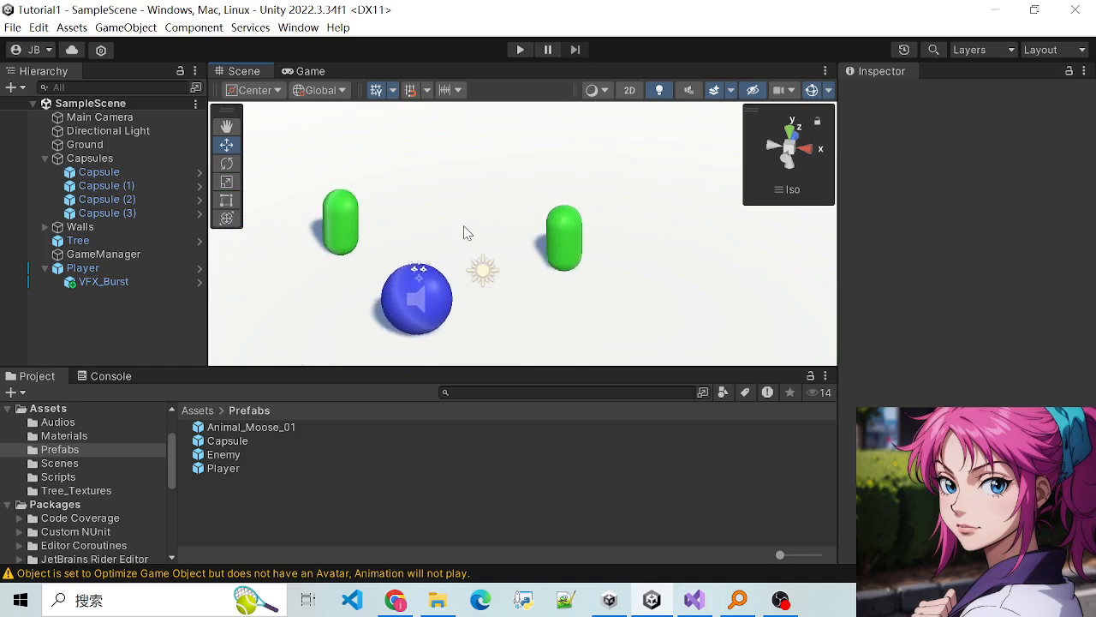
scroll(465, 232, "down", 1)
scroll(465, 232, "up", 3)
scroll(465, 232, "down", 2)
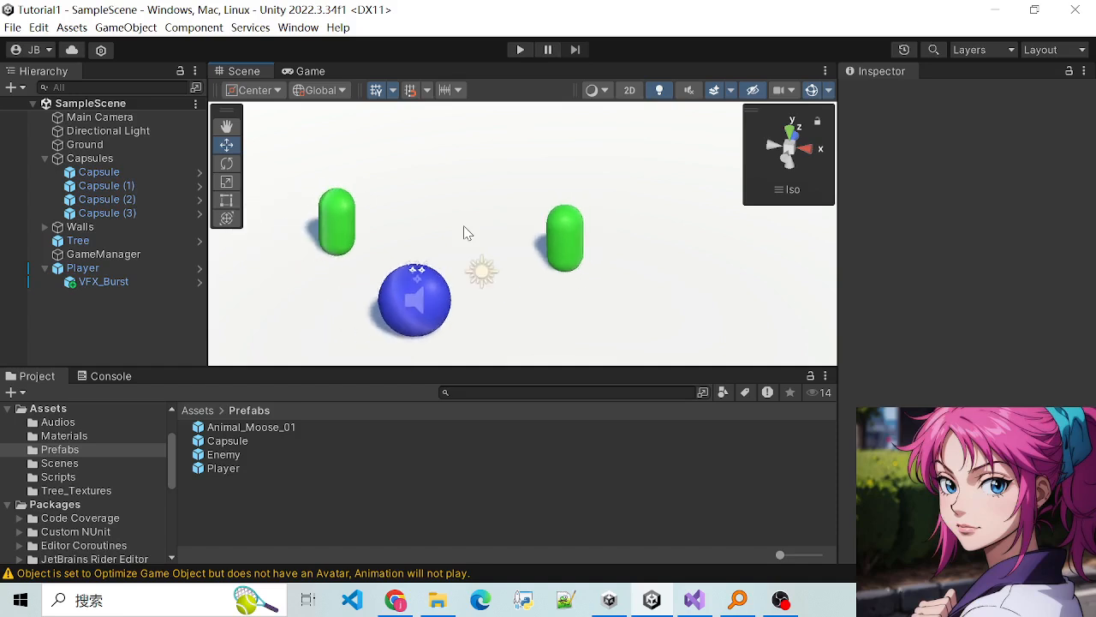
scroll(465, 238, "down", 1)
scroll(462, 242, "up", 3)
scroll(463, 244, "down", 1)
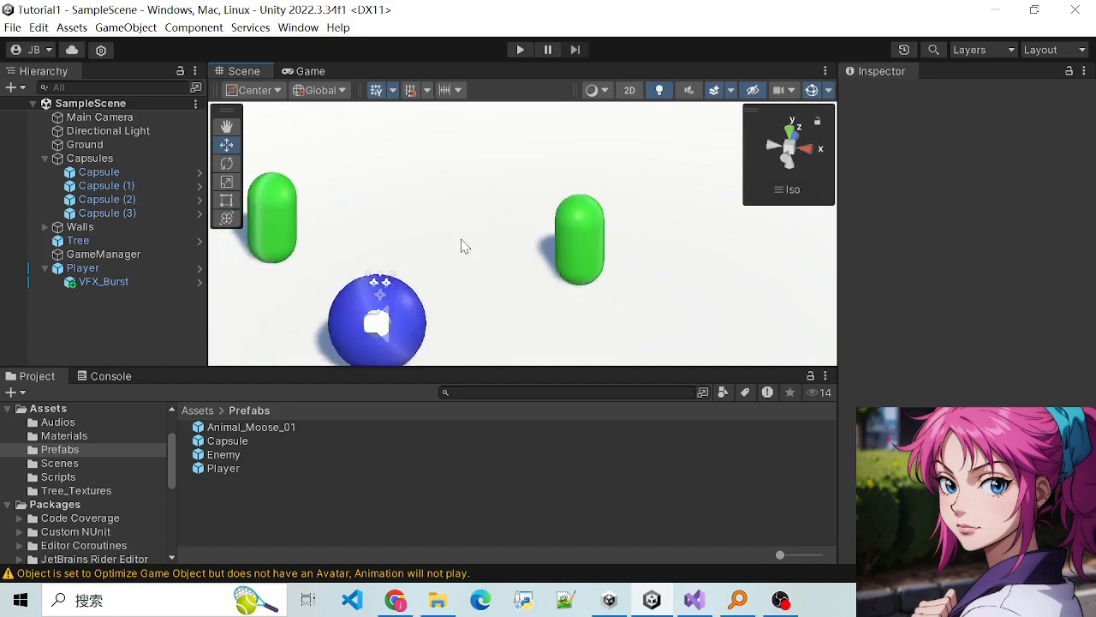
scroll(462, 247, "down", 4)
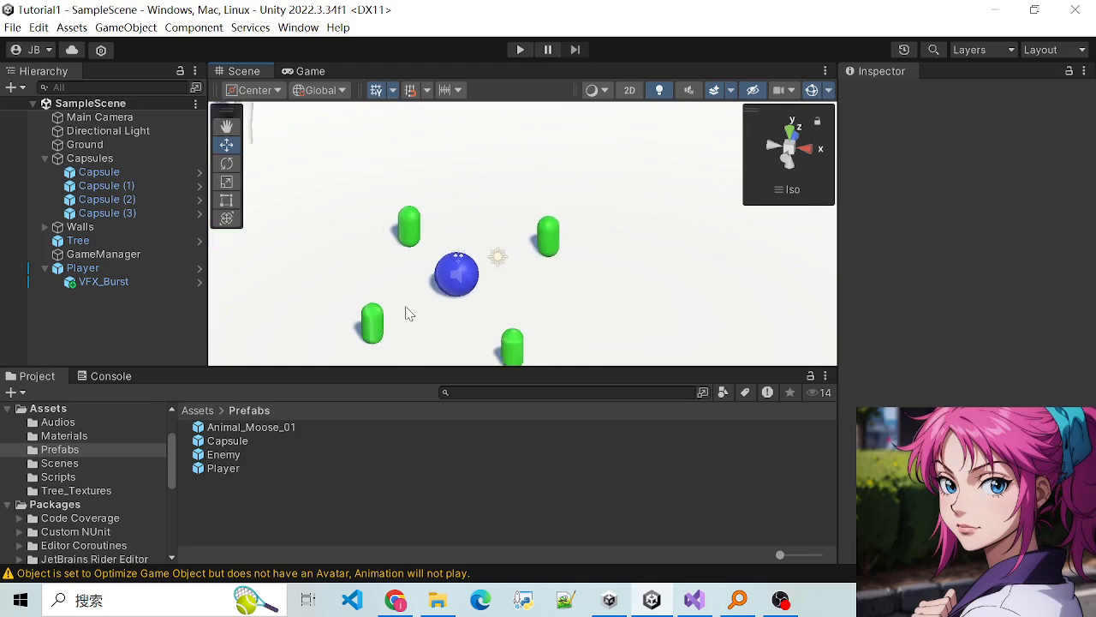
scroll(394, 301, "up", 3)
scroll(386, 301, "down", 3)
scroll(384, 293, "up", 1)
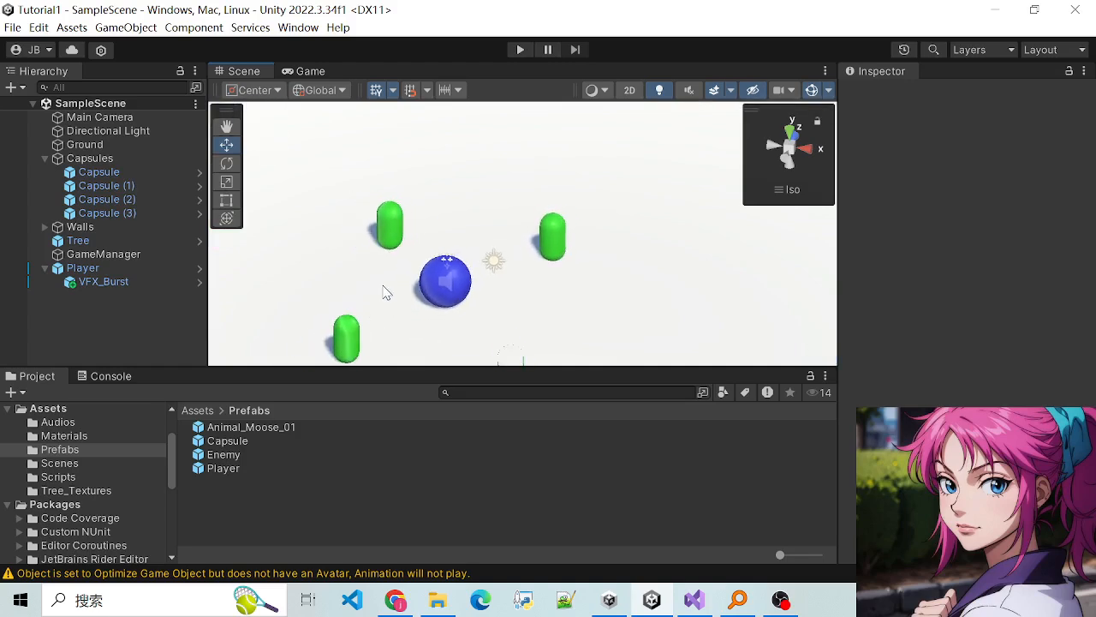
scroll(385, 294, "down", 2)
scroll(386, 293, "up", 3)
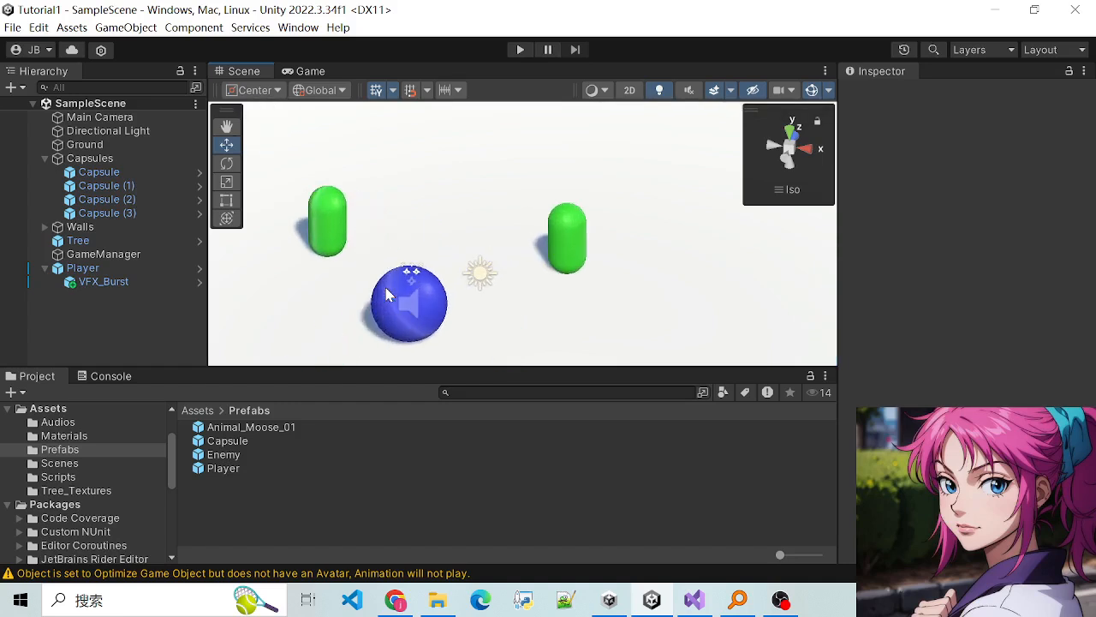
scroll(369, 296, "down", 3)
scroll(377, 295, "up", 2)
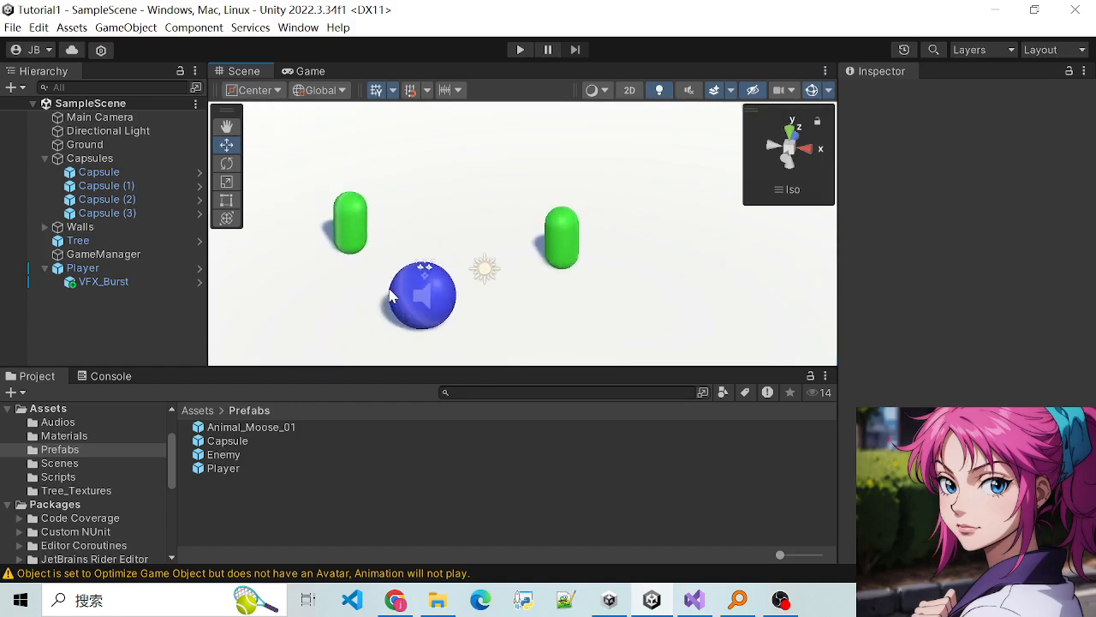
scroll(362, 296, "down", 2)
scroll(362, 299, "up", 3)
scroll(363, 300, "down", 8)
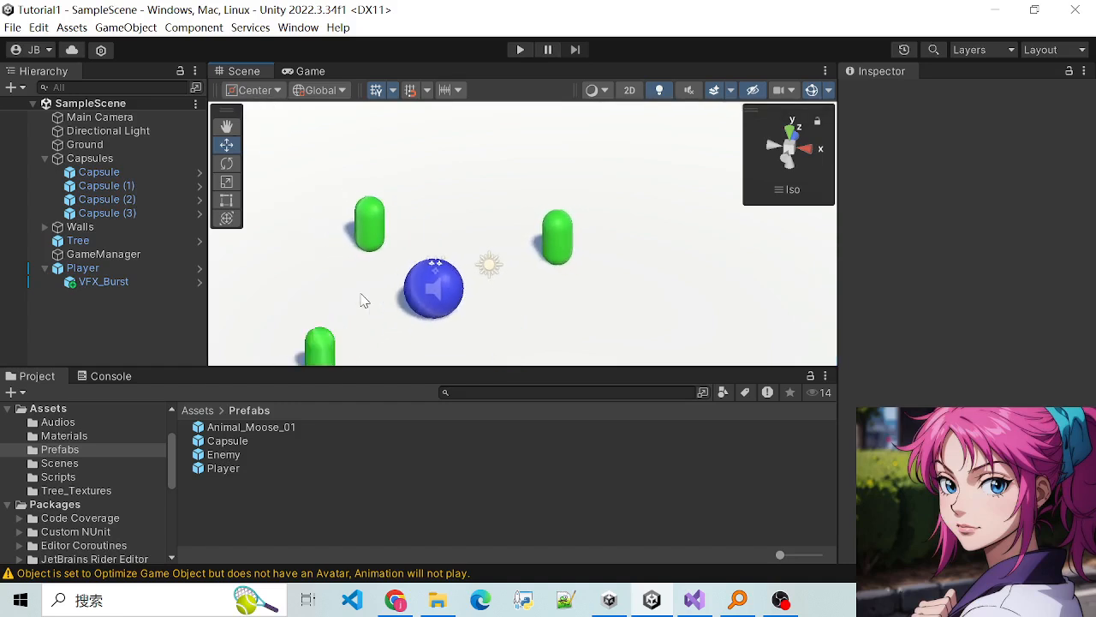
scroll(412, 283, "up", 8)
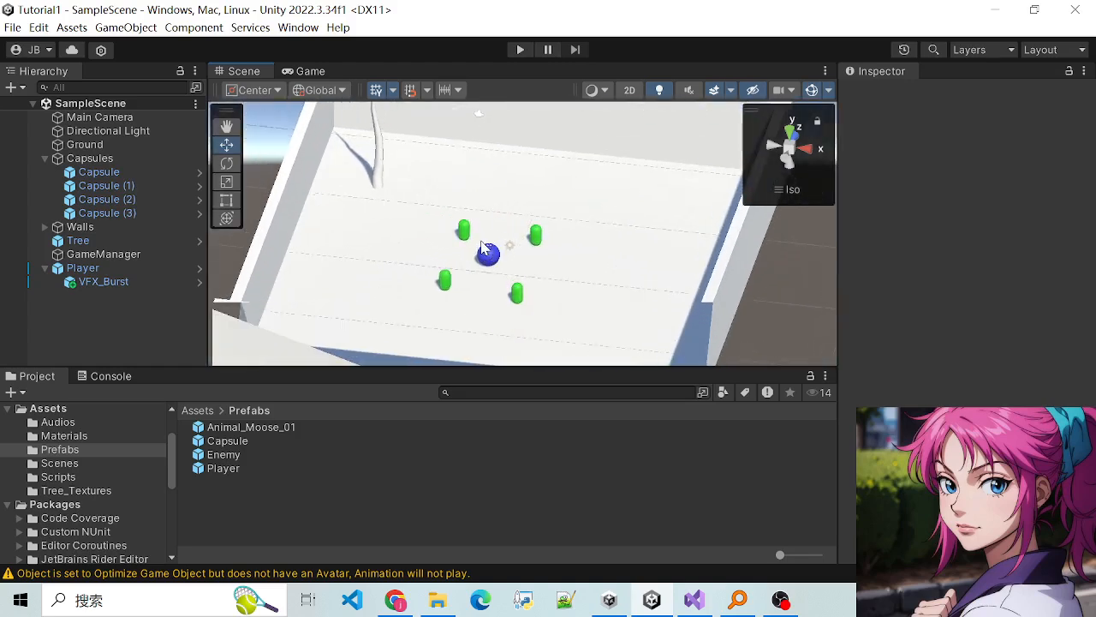
scroll(431, 222, "down", 4)
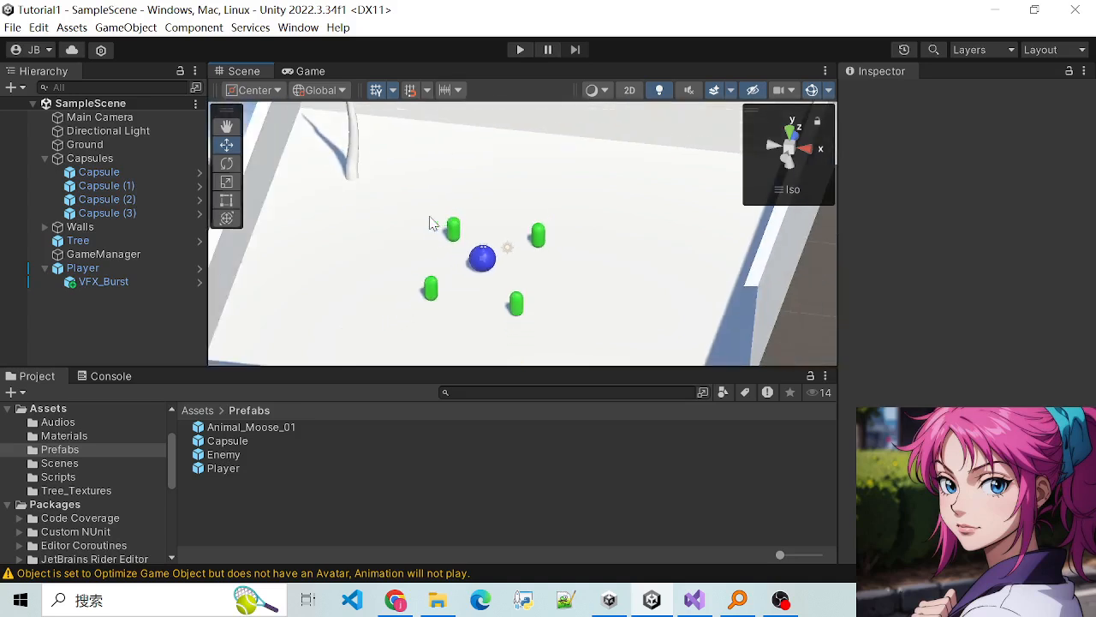
scroll(419, 257, "up", 5)
scroll(419, 260, "up", 3)
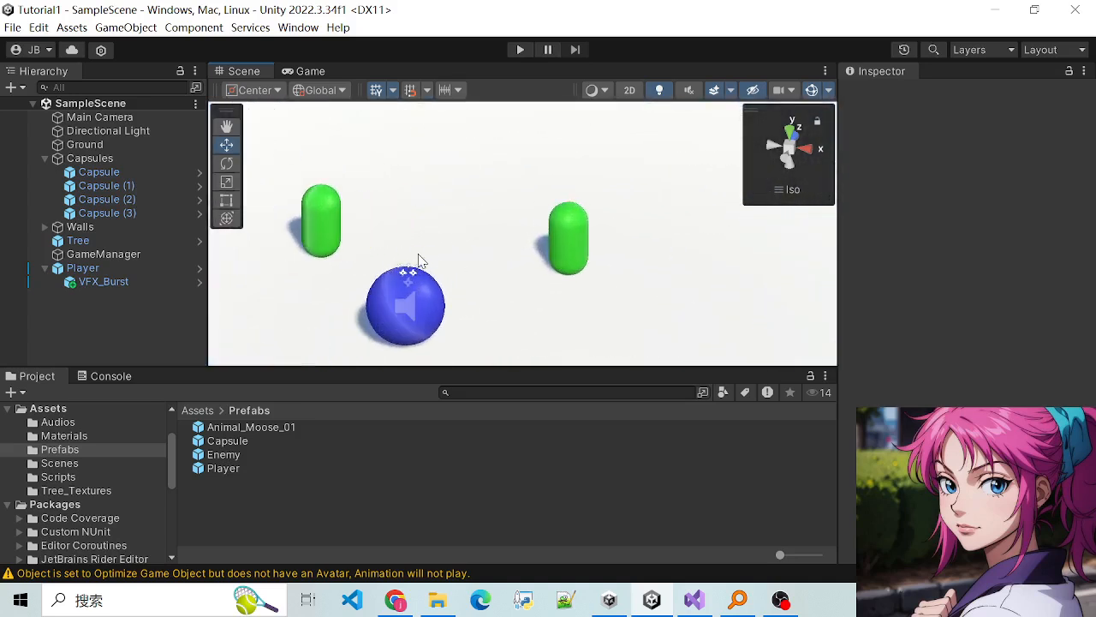
scroll(411, 267, "down", 3)
scroll(420, 275, "down", 3)
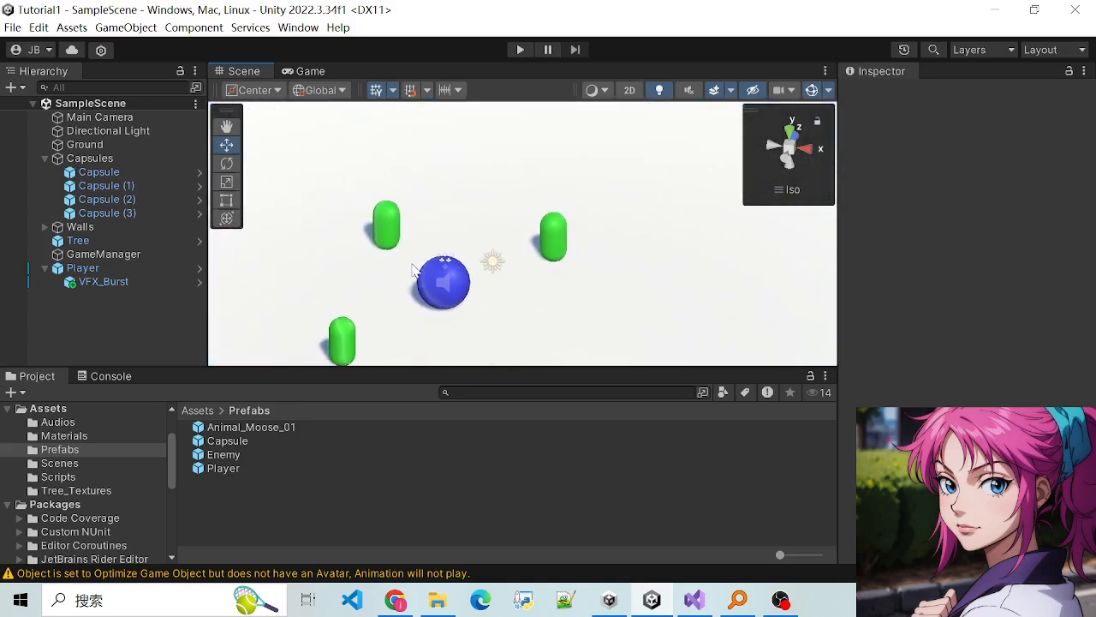
scroll(433, 273, "down", 3)
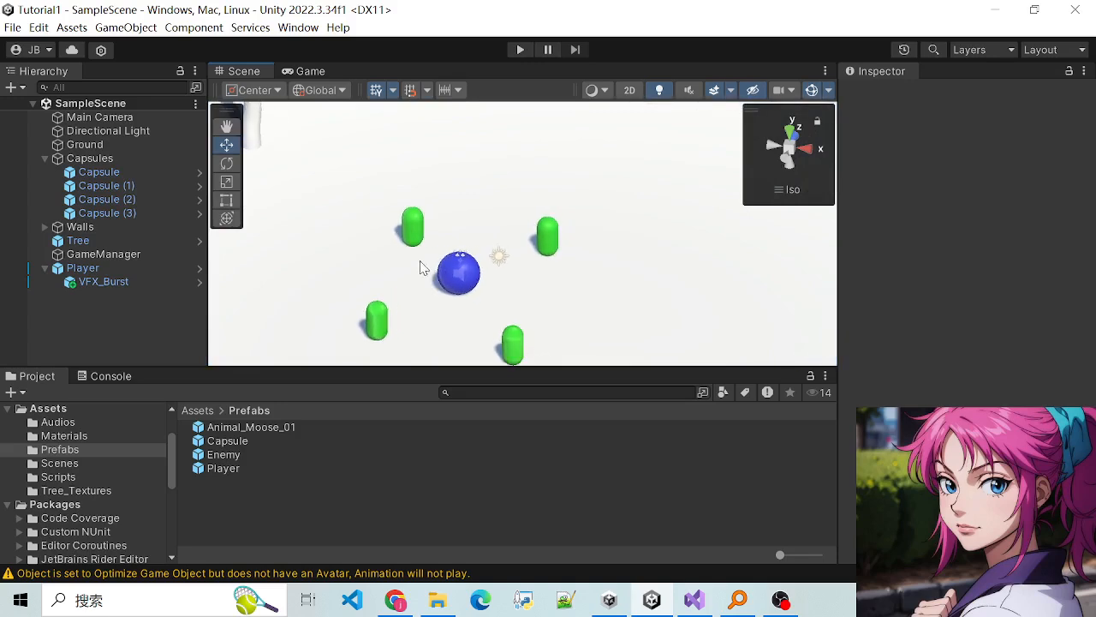
scroll(420, 266, "up", 3)
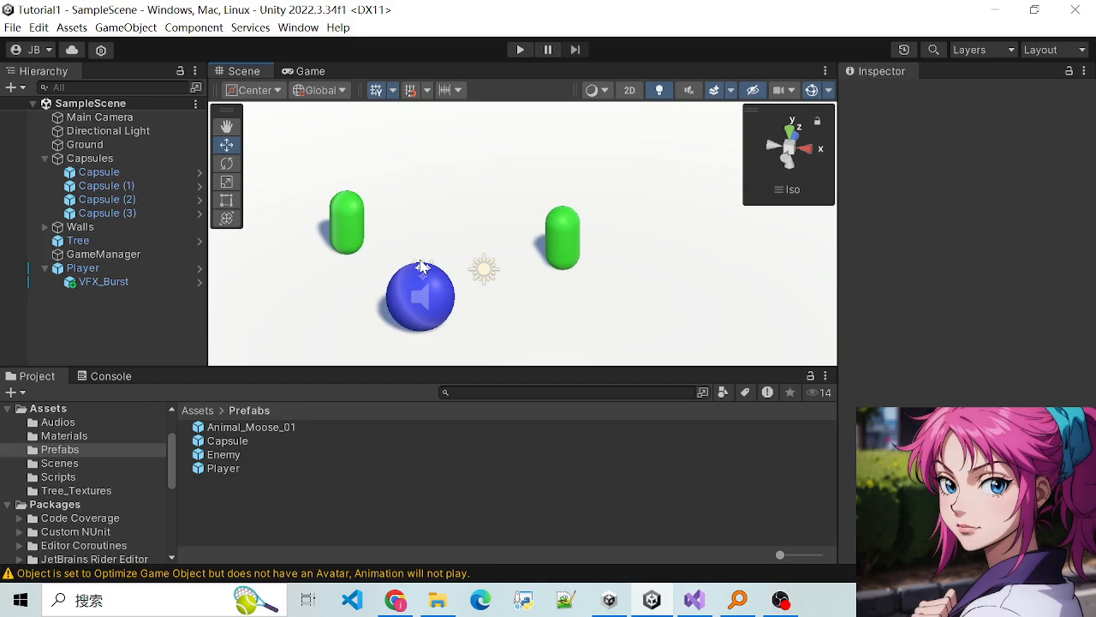
Step: Inspect the capsule nearest the tree and the Player sphere by selecting each of them in the scene
scroll(402, 269, "down", 2)
left_click(392, 228)
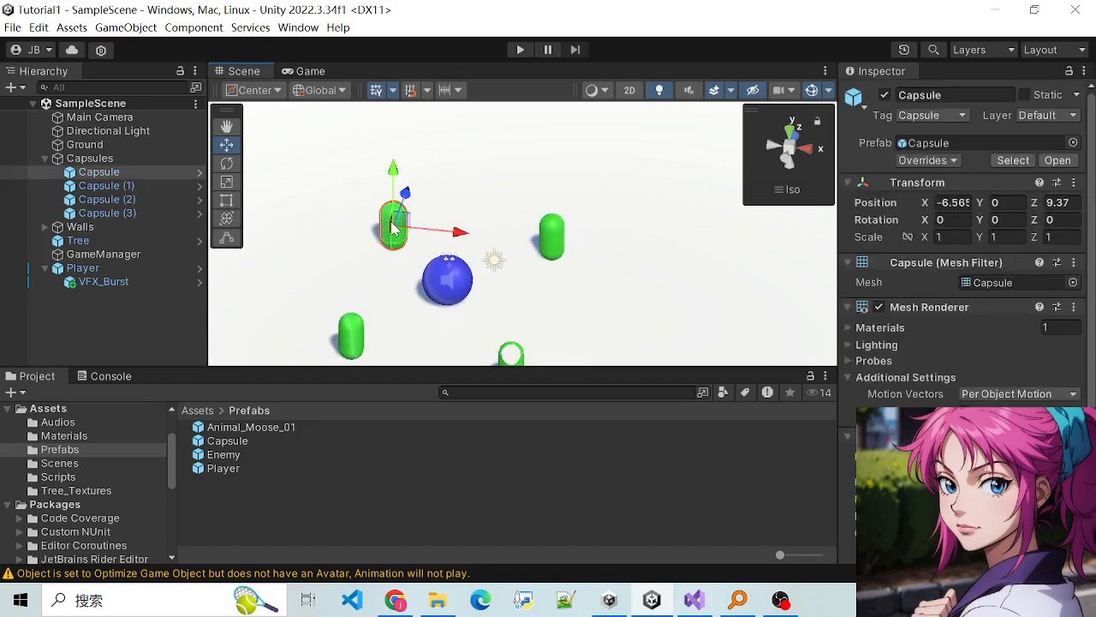
left_click(443, 285)
left_click(393, 228)
scroll(420, 268, "down", 1)
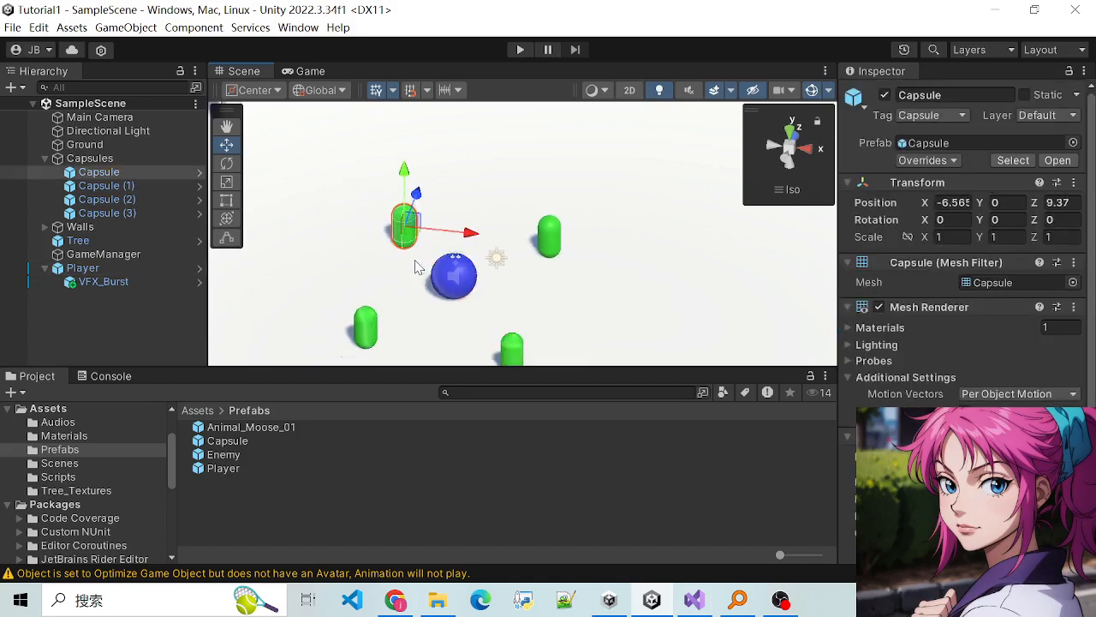
scroll(418, 276, "down", 1)
scroll(419, 277, "up", 2)
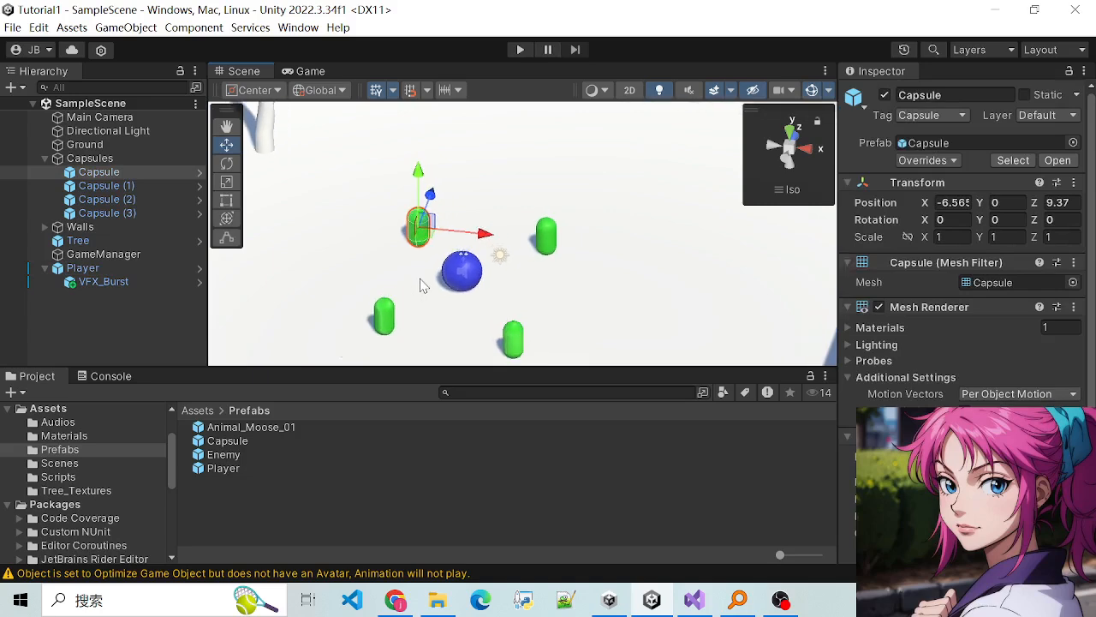
scroll(420, 279, "down", 10)
scroll(421, 280, "up", 7)
scroll(420, 285, "up", 4)
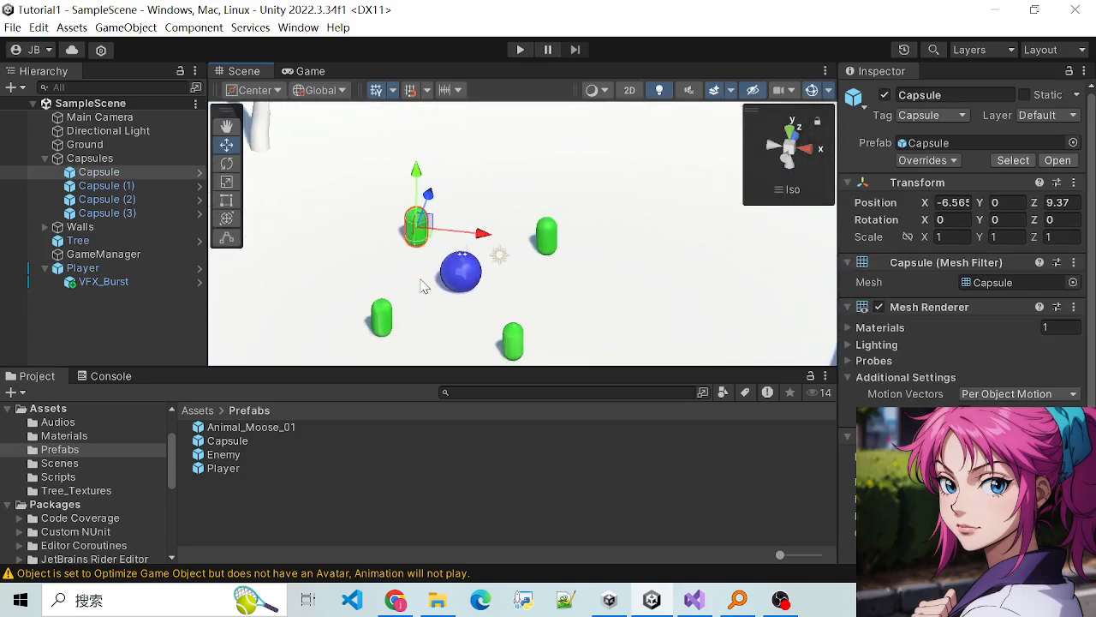
left_click(445, 278)
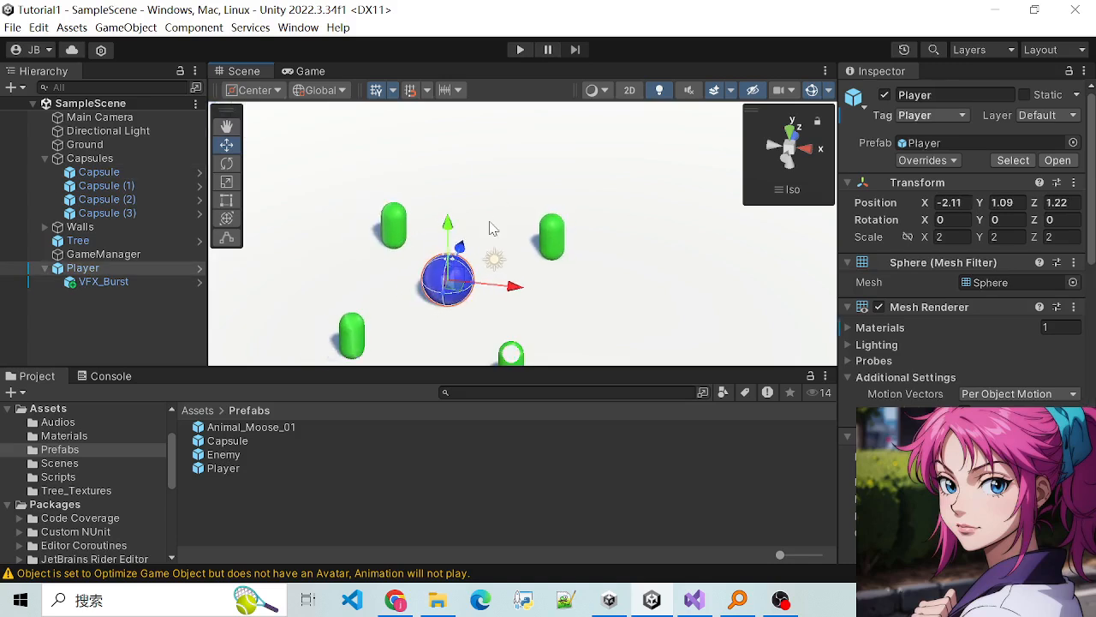
scroll(490, 228, "up", 4)
scroll(490, 228, "down", 2)
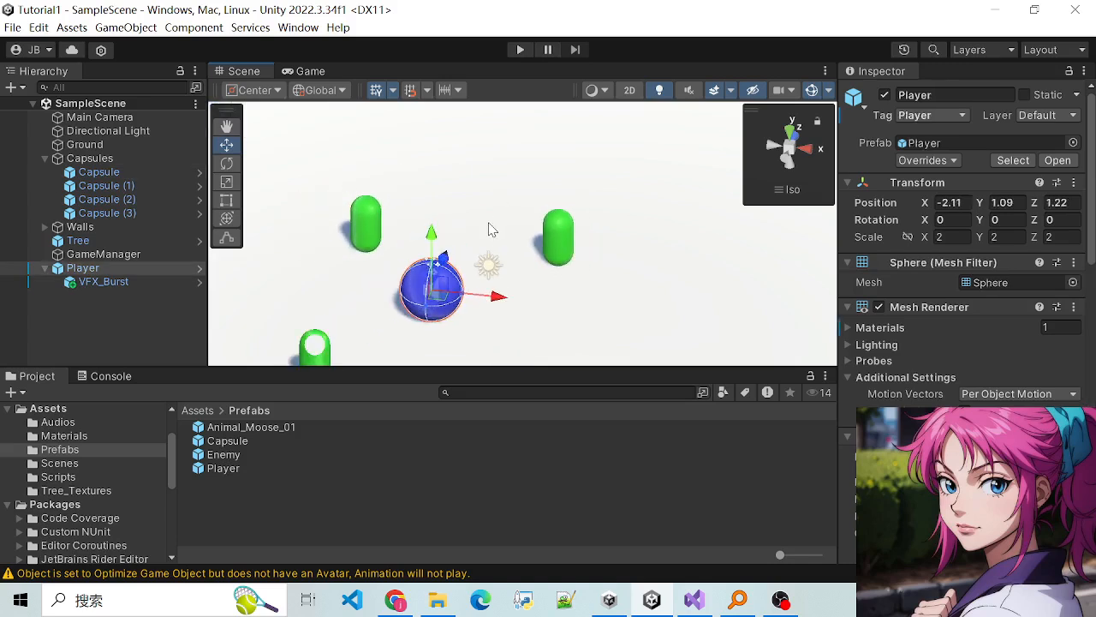
scroll(950, 348, "down", 3)
scroll(913, 311, "up", 3)
scroll(288, 248, "up", 2)
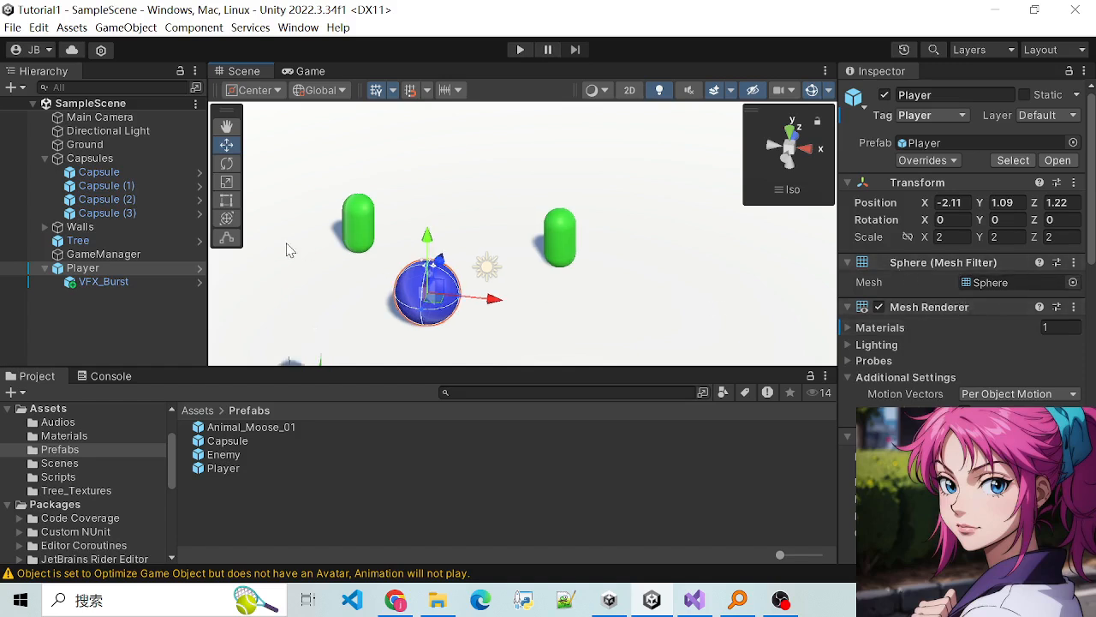
scroll(289, 247, "down", 2)
scroll(289, 247, "up", 3)
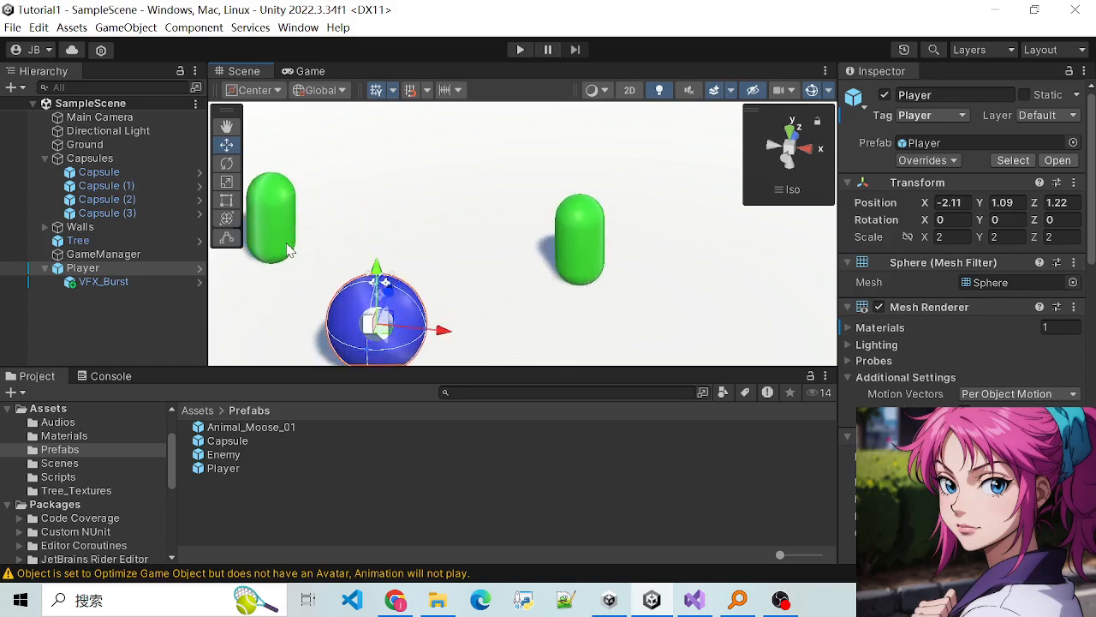
scroll(288, 248, "down", 1)
scroll(289, 248, "down", 2)
scroll(301, 257, "up", 2)
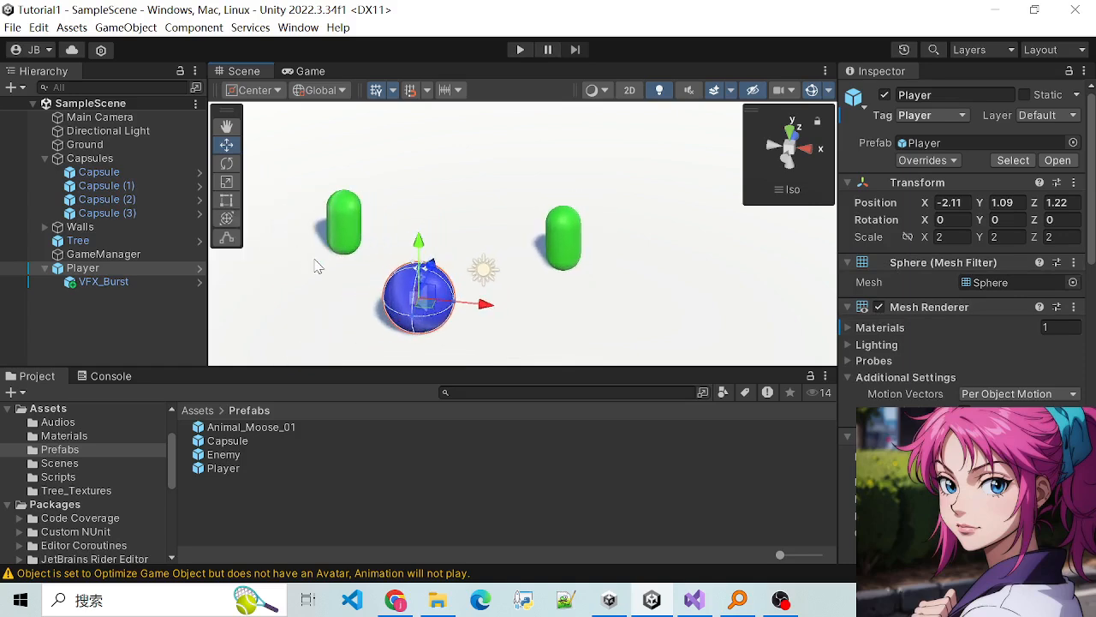
scroll(316, 267, "down", 2)
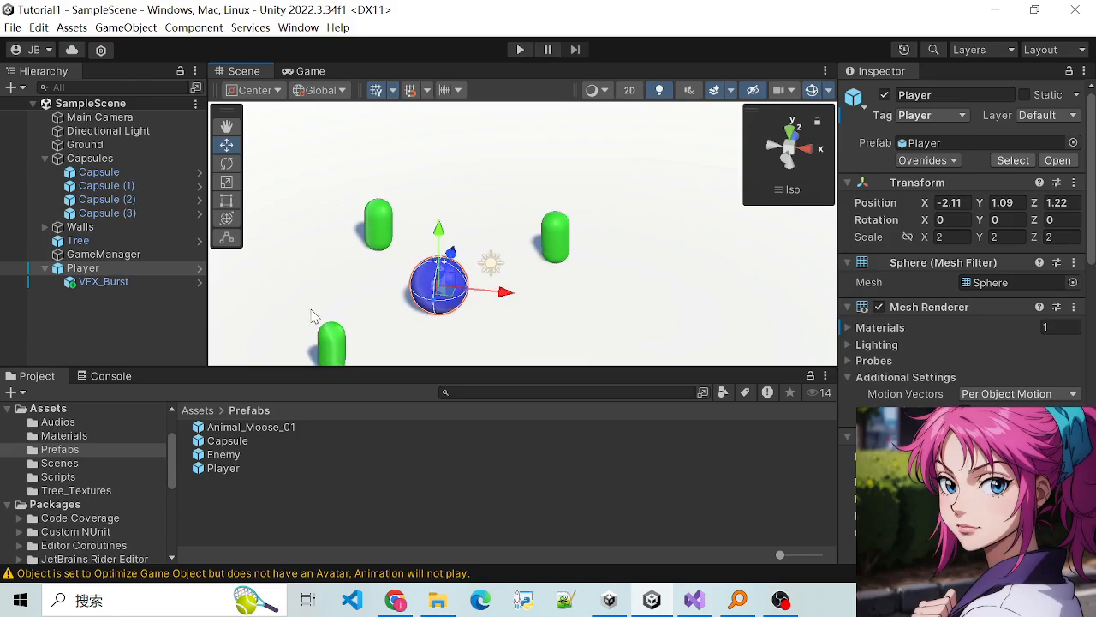
Step: Switch to Visual Studio and review the OnCollisionEnter capsule check and the particle field declaration in PlayerController.cs
left_click(695, 600)
left_click_drag(428, 248, 786, 331)
left_click(785, 332)
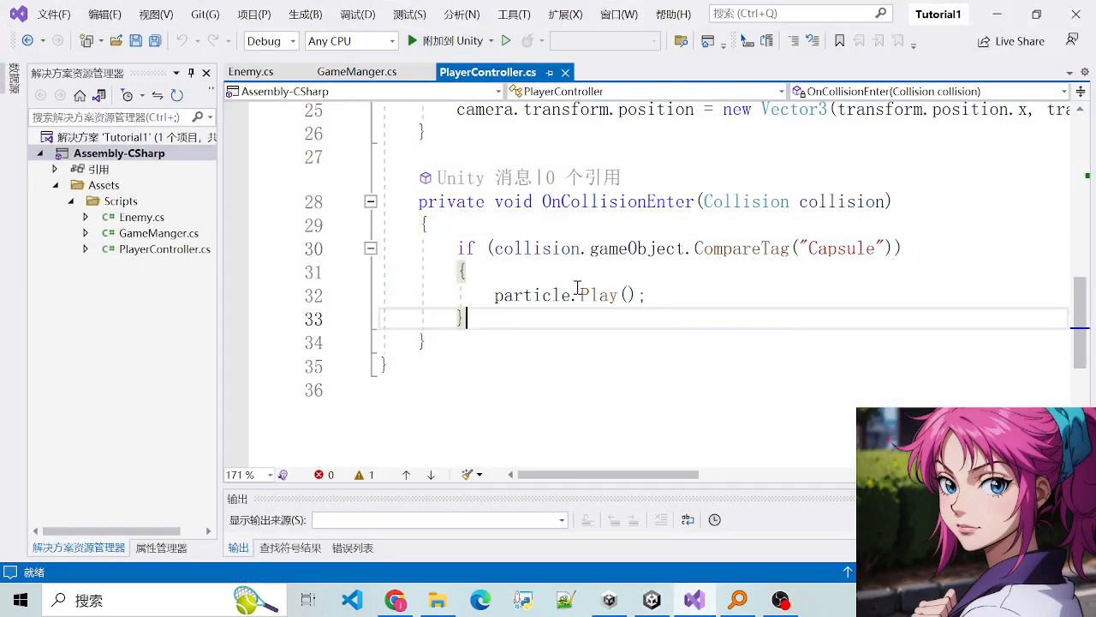
scroll(576, 288, "up", 8)
left_click_drag(420, 329, 542, 347)
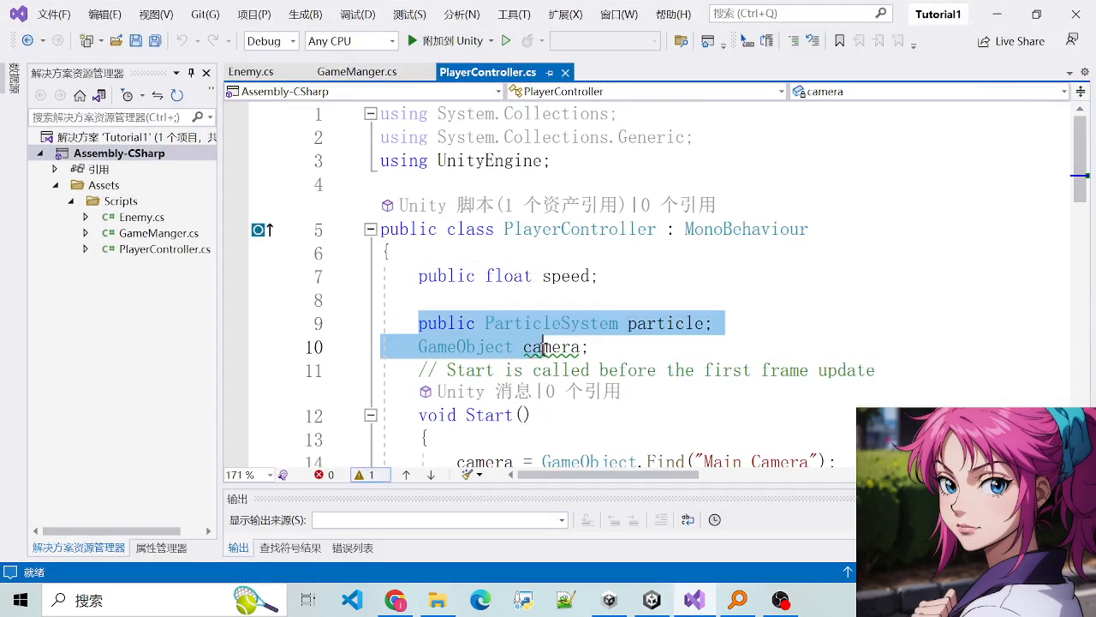
Step: Open Enemy.cs and review the player and speed field declarations in the Enemy class
left_click(542, 347)
left_click(254, 72)
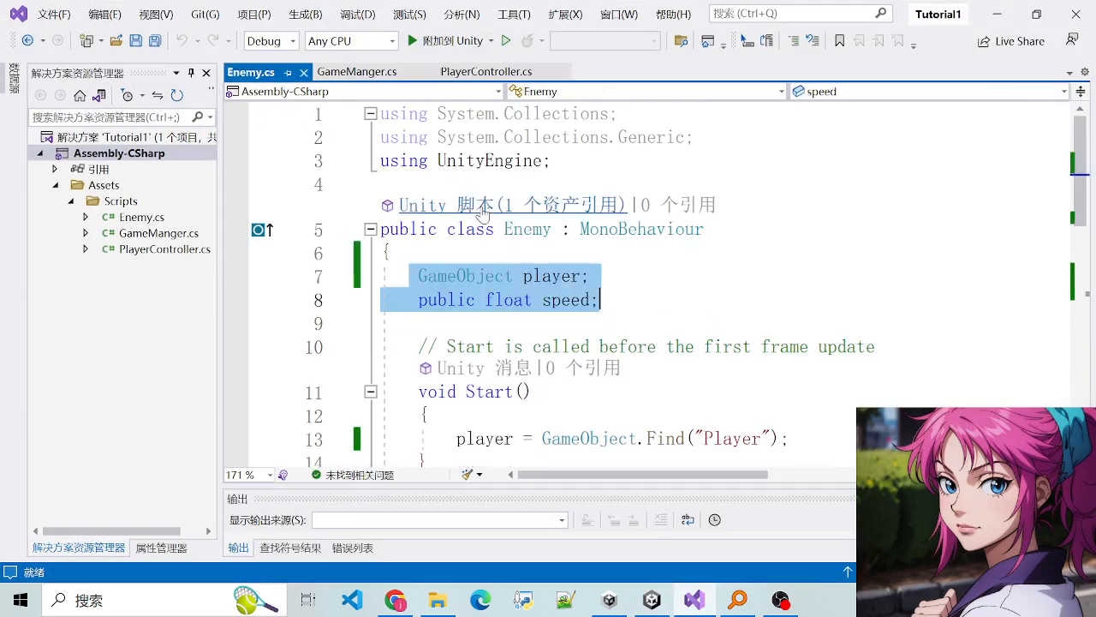
left_click(477, 255)
left_click(532, 229)
left_click(465, 277)
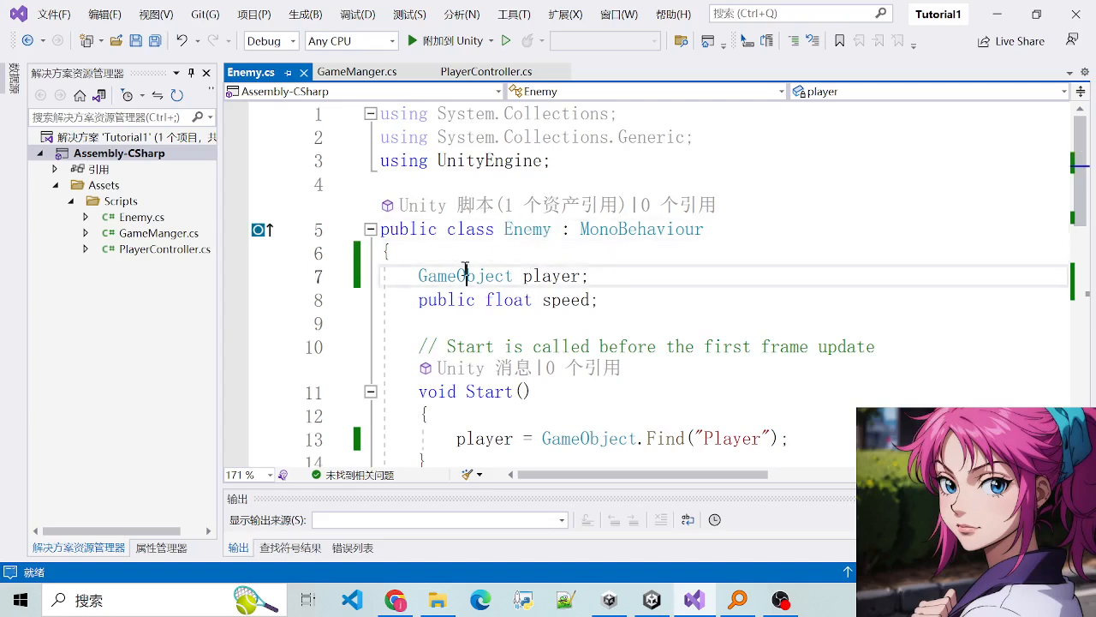
left_click_drag(400, 276, 535, 299)
left_click(561, 300)
left_click_drag(408, 276, 600, 301)
left_click(682, 301)
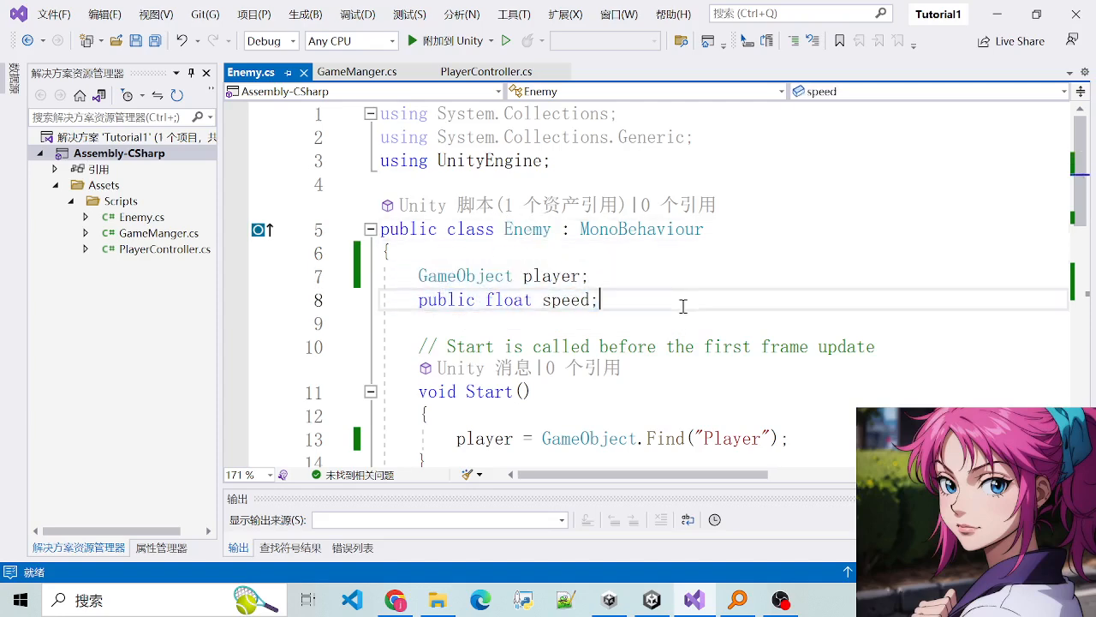
left_click_drag(414, 277, 649, 303)
left_click(649, 302)
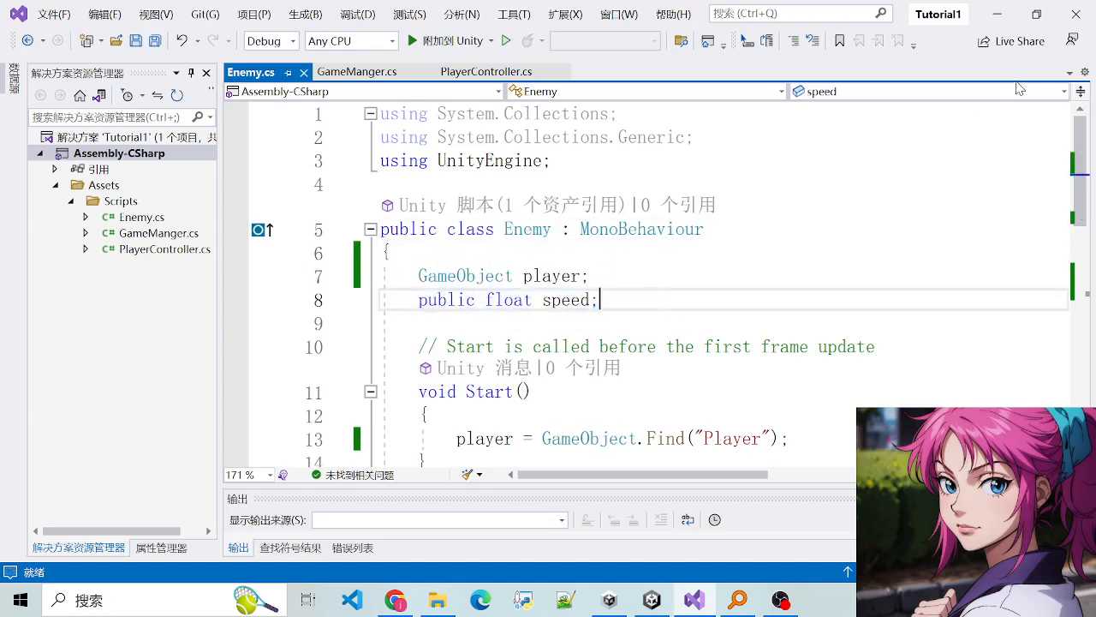
Step: Switch to Unity and inspect the Enemy script's exposed fields on the Enemy prefab
left_click(997, 14)
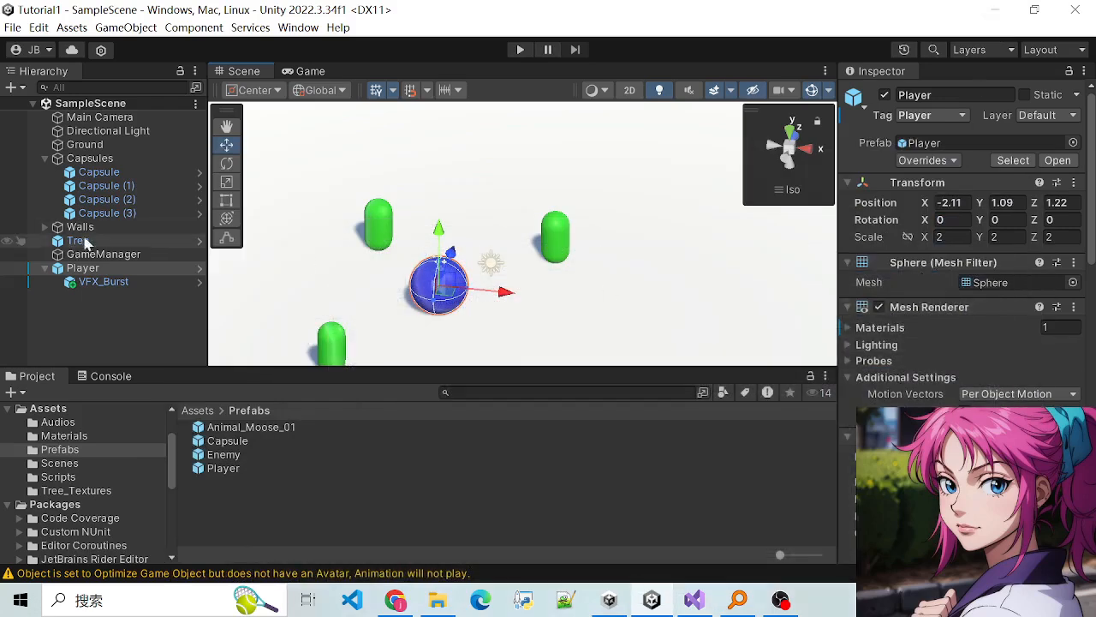
left_click(225, 455)
scroll(925, 272, "down", 2)
scroll(926, 274, "down", 5)
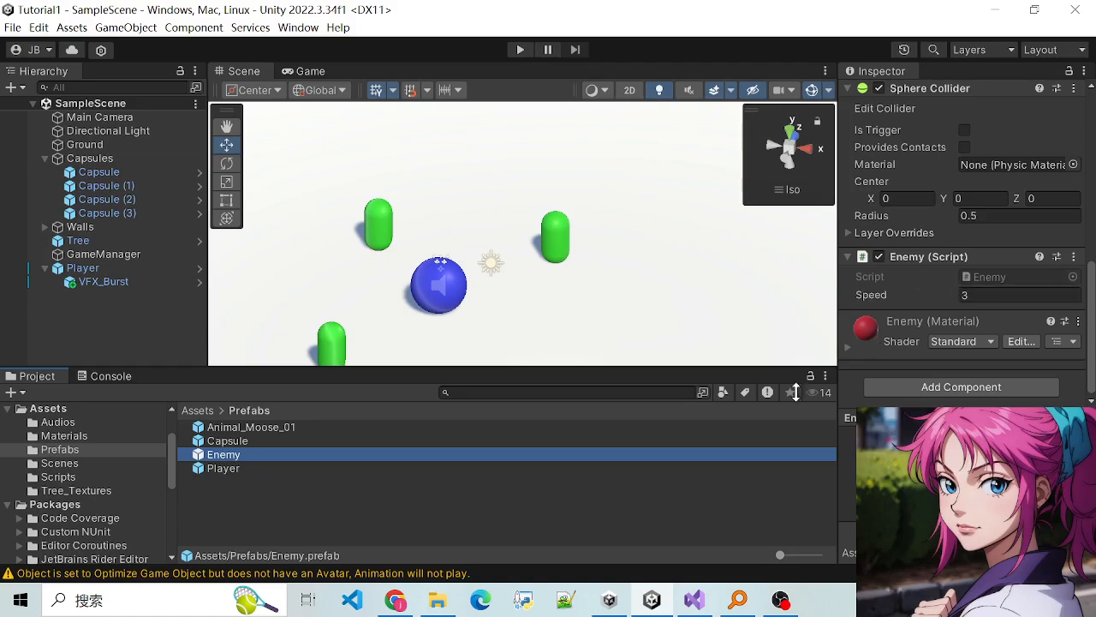
Step: Switch to Visual Studio, make the player GameObject field in Enemy.cs public, and save the script
left_click(694, 599)
double_click(469, 283)
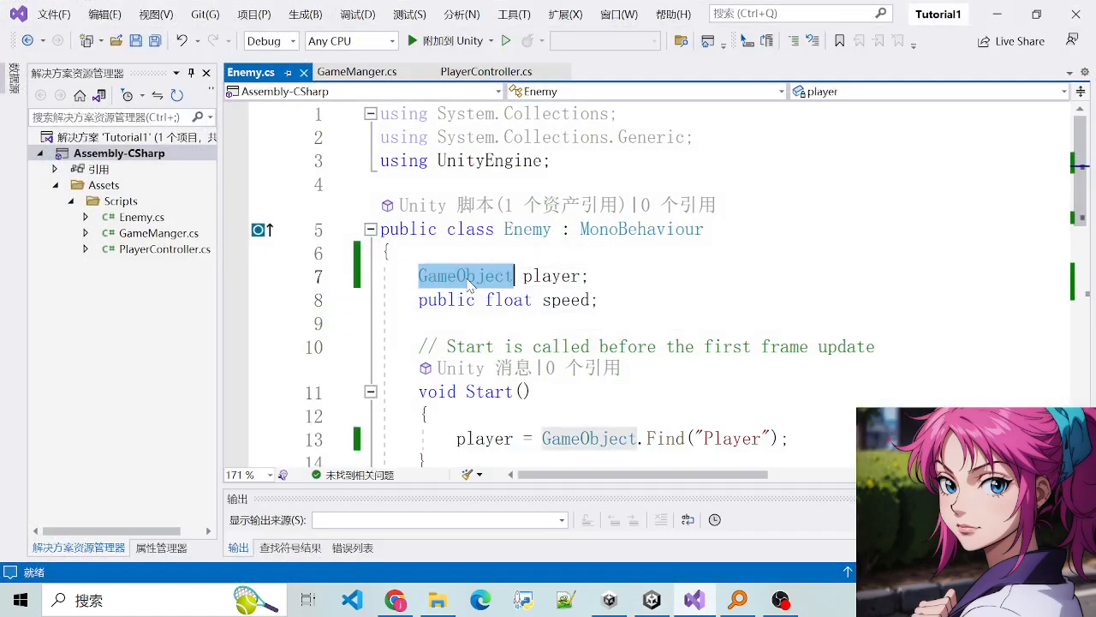
left_click(433, 296)
left_click(418, 276)
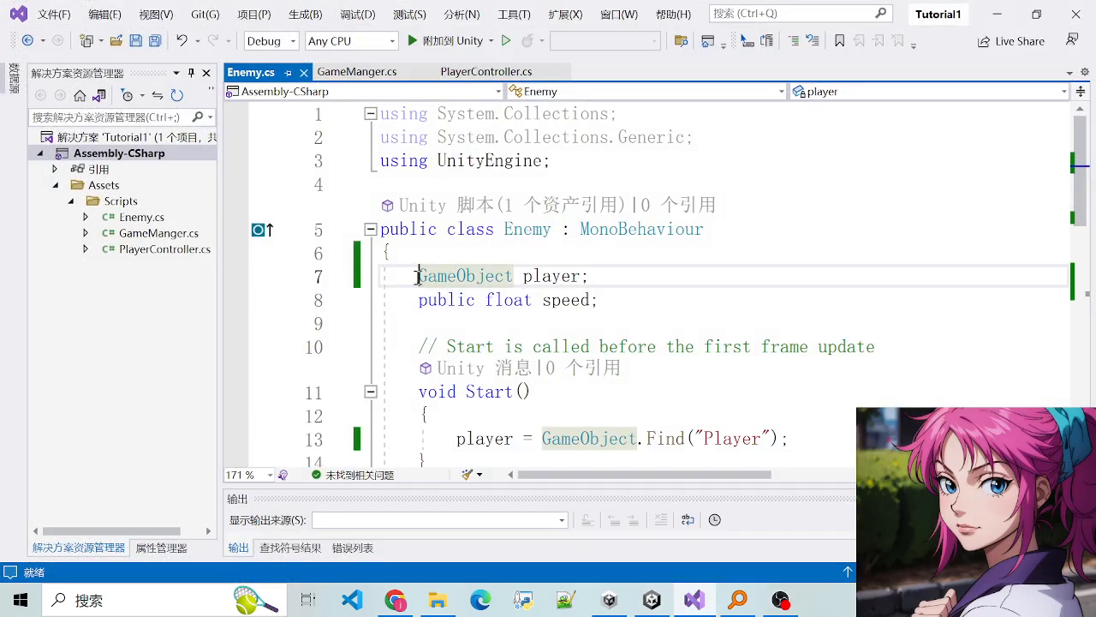
type("public")
key("ctrl+s")
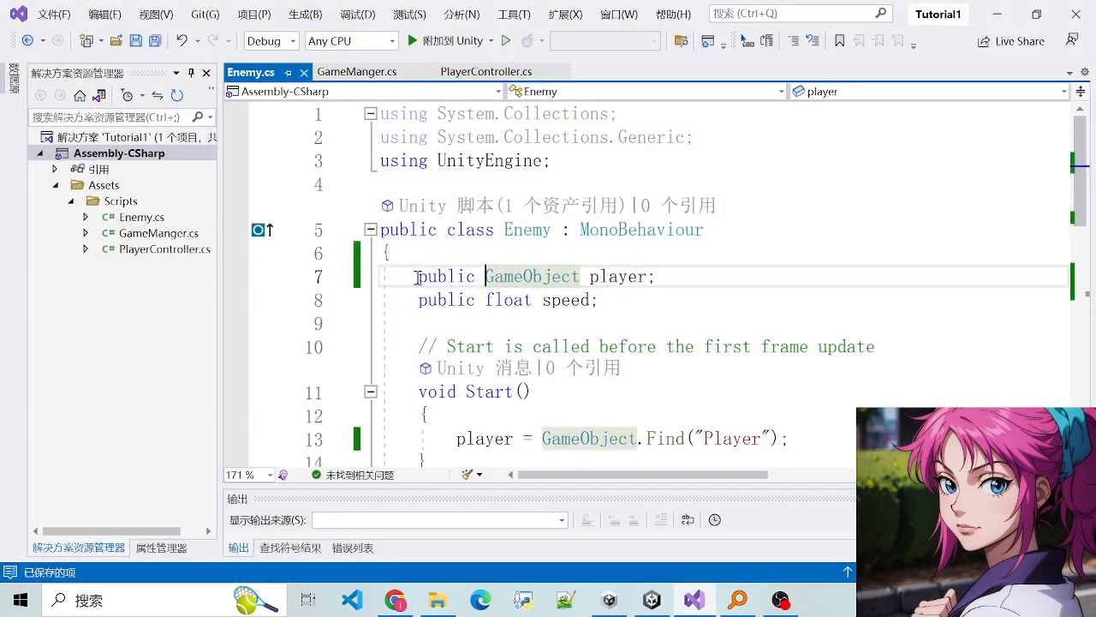
left_click(615, 298)
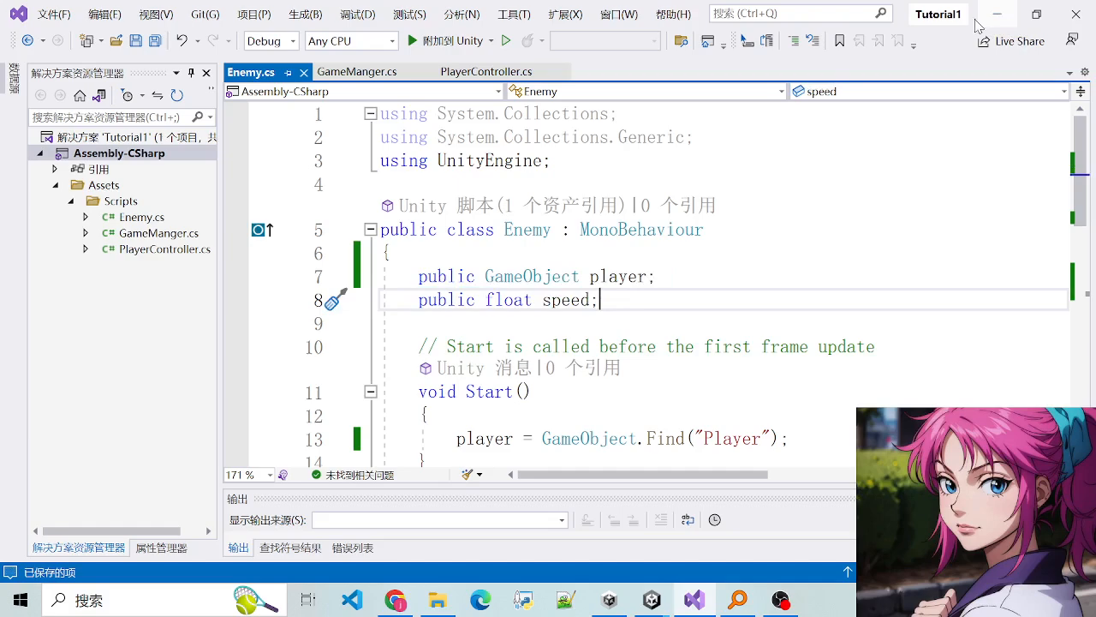
left_click_drag(382, 283, 632, 316)
left_click(632, 316)
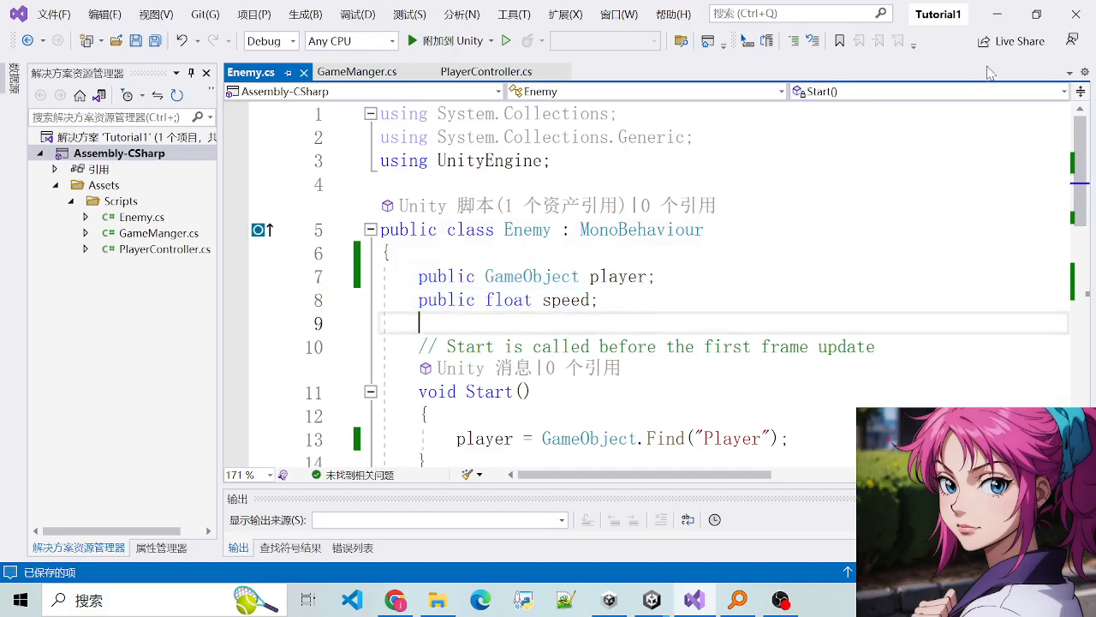
Step: Switch to Unity and try to assign the scene's Player object to the Enemy prefab's Player field
left_click(997, 14)
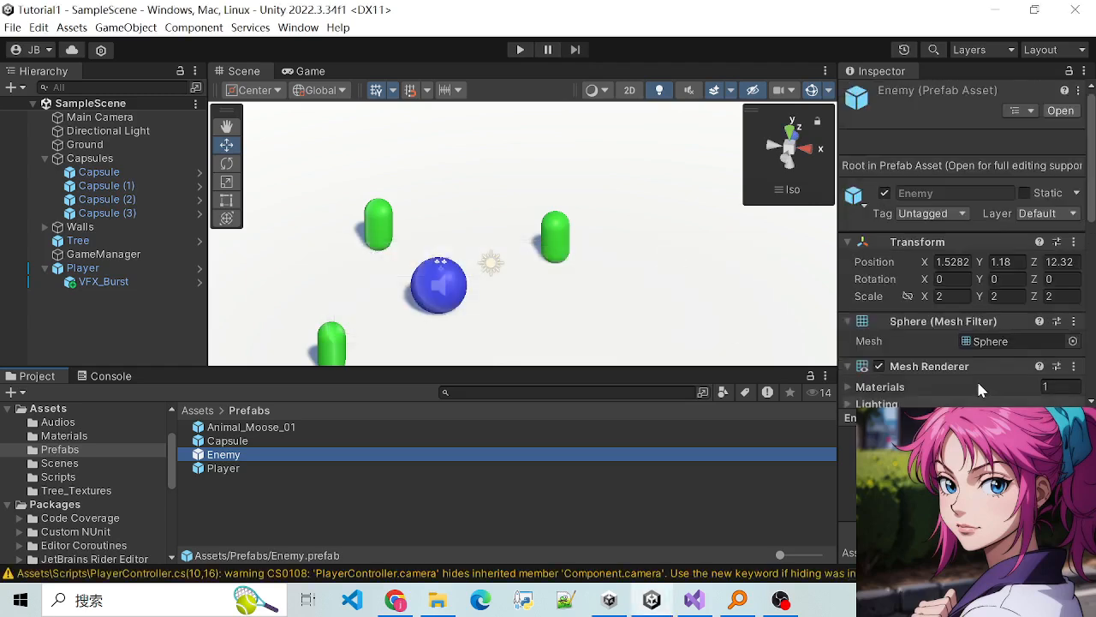
scroll(977, 379, "down", 8)
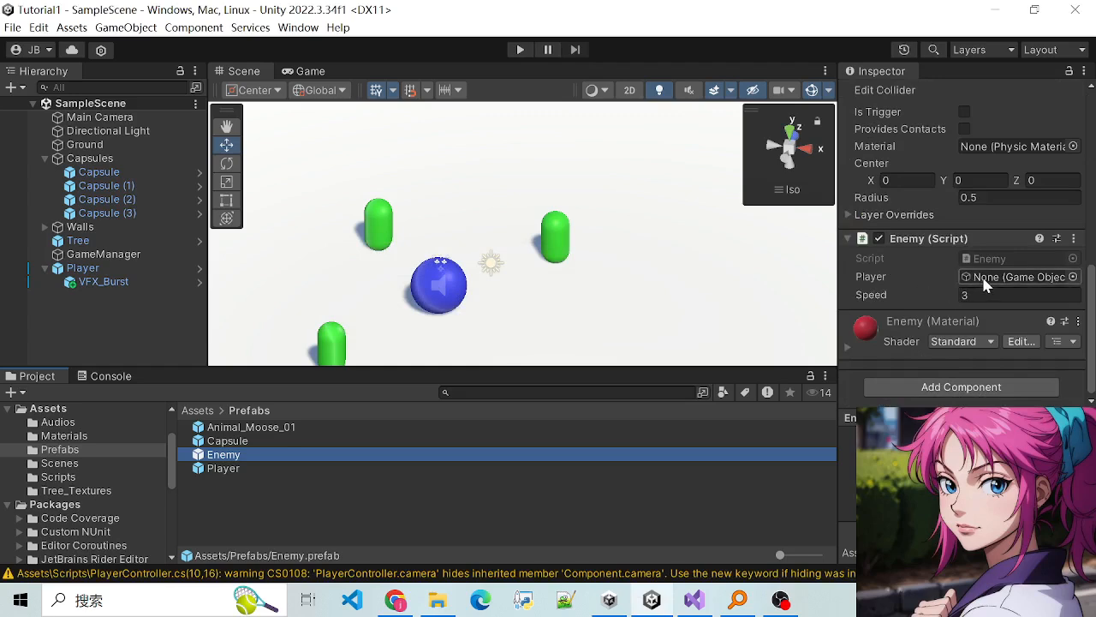
left_click(84, 269)
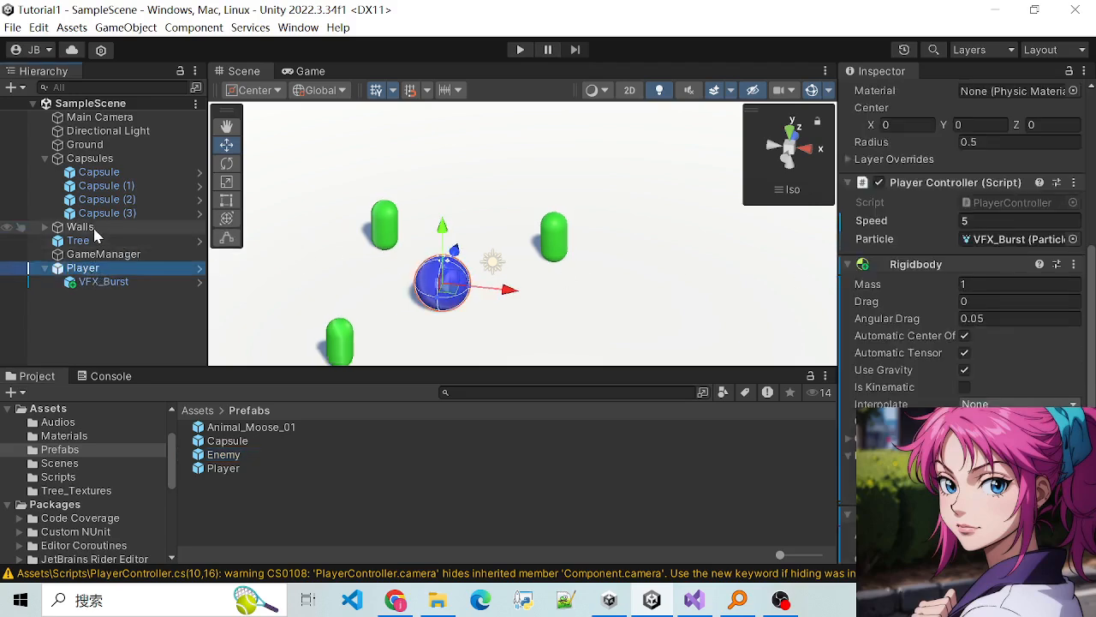
left_click(219, 454)
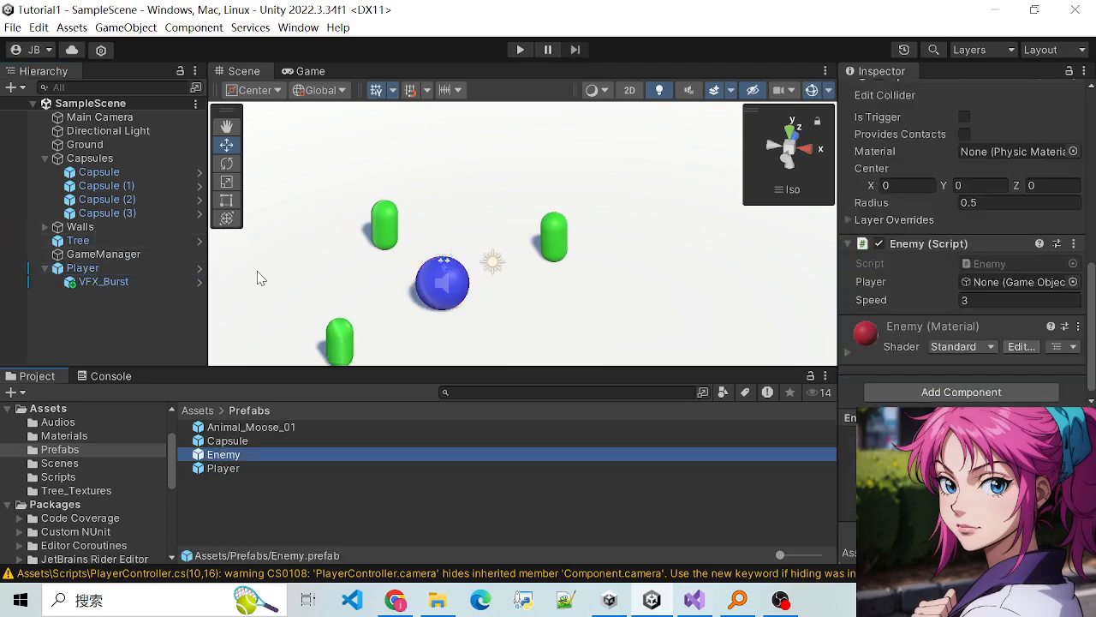
left_click_drag(96, 271, 1015, 293)
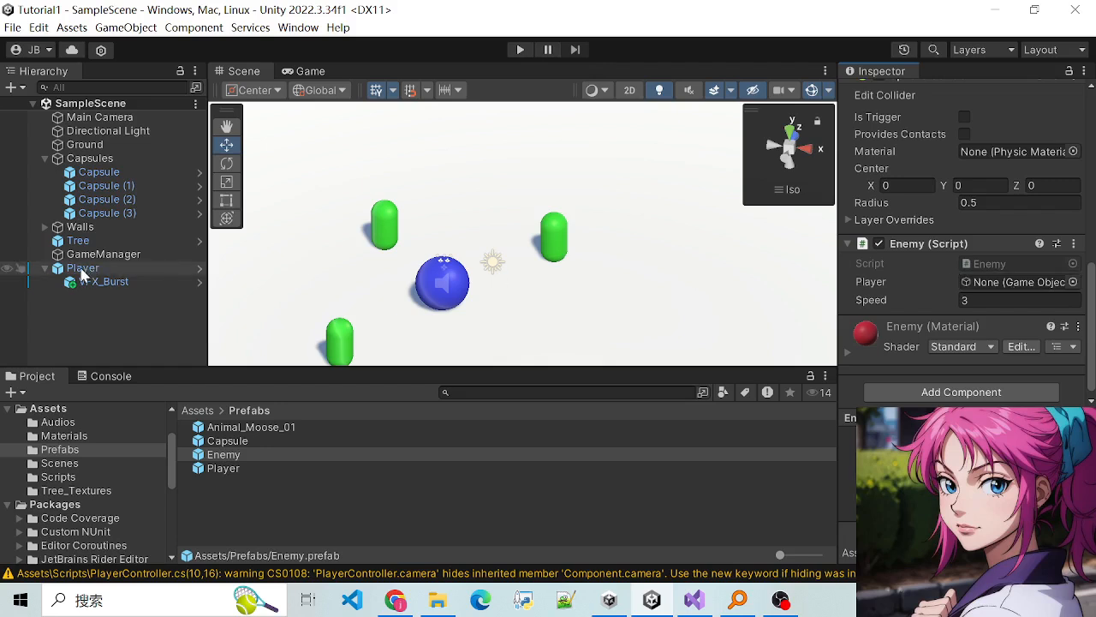
left_click_drag(85, 272, 1052, 294)
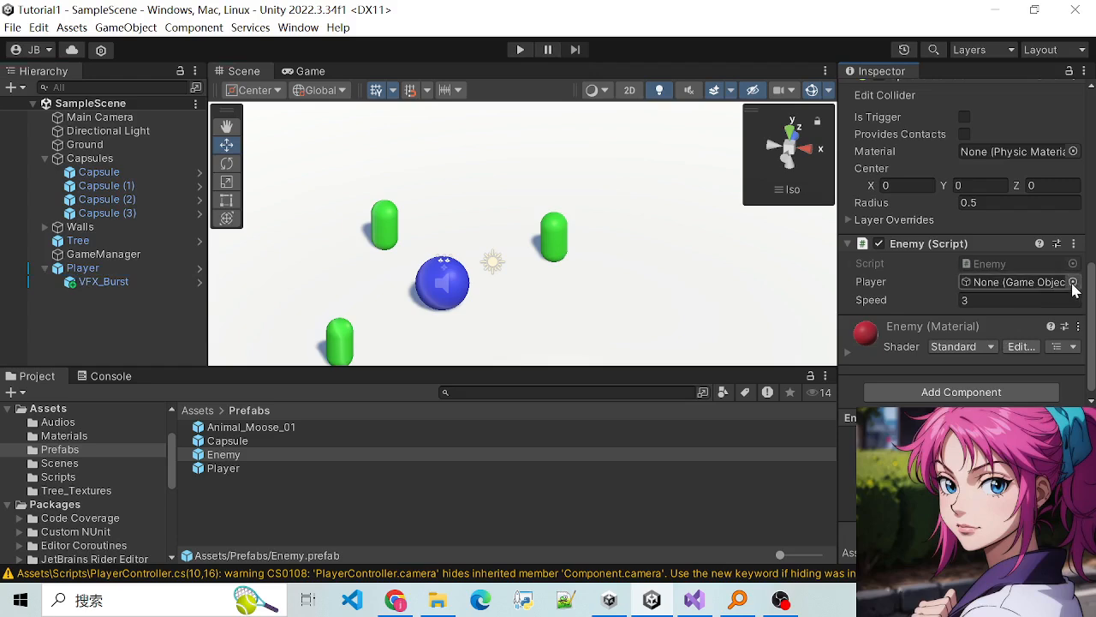
Step: Try to fill the Enemy script's Player field with a scene object from the object selector, and reselect the Enemy prefab
left_click(1073, 282)
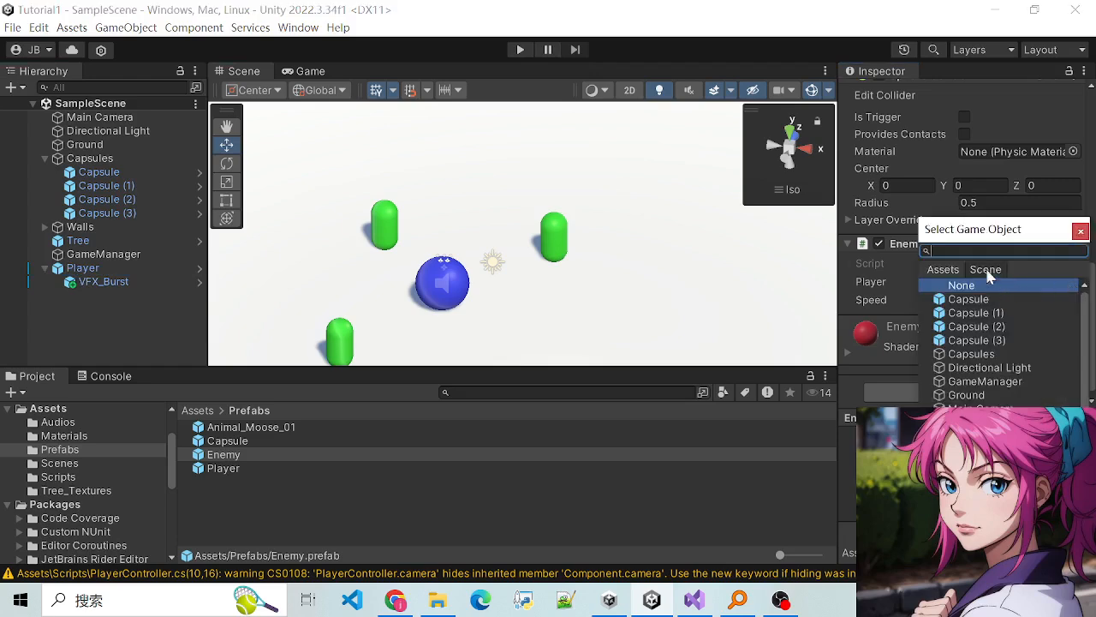
left_click(968, 422)
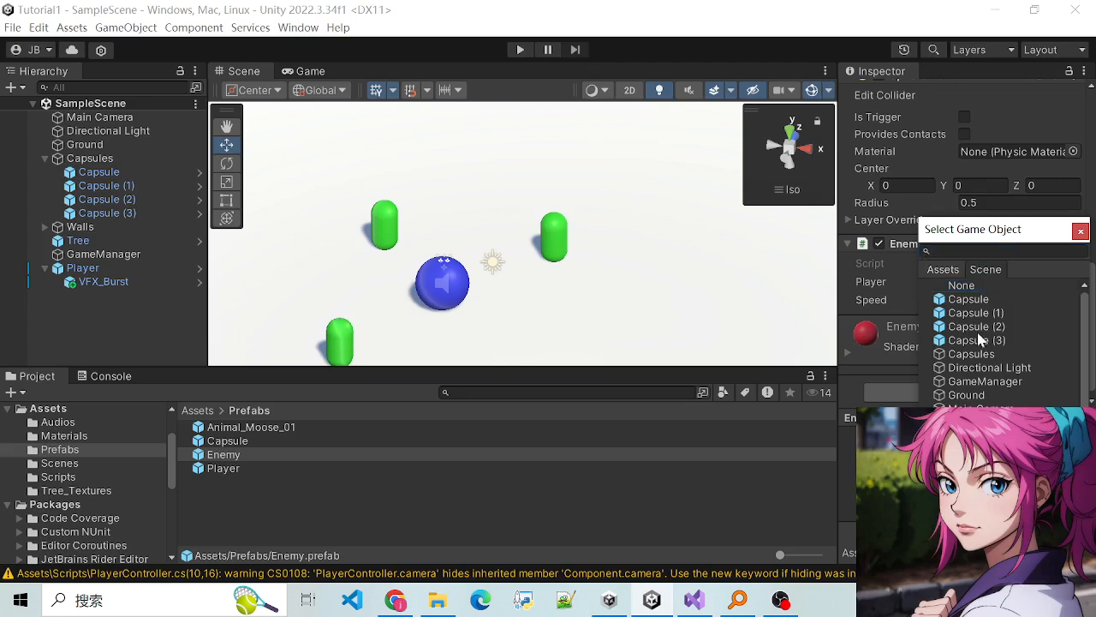
left_click(1080, 232)
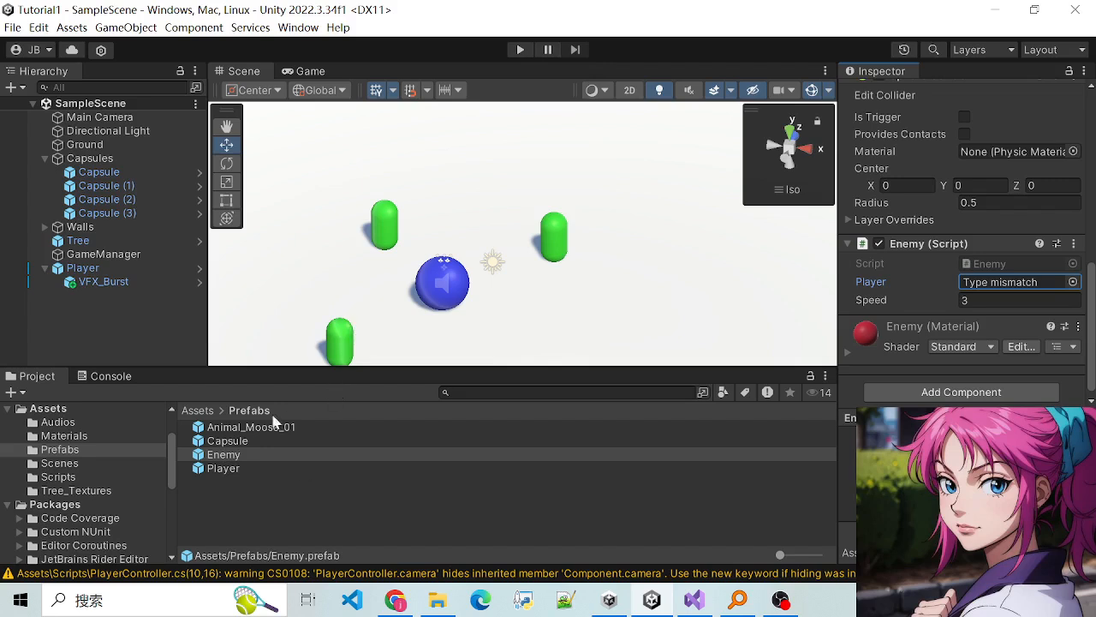
left_click(232, 460)
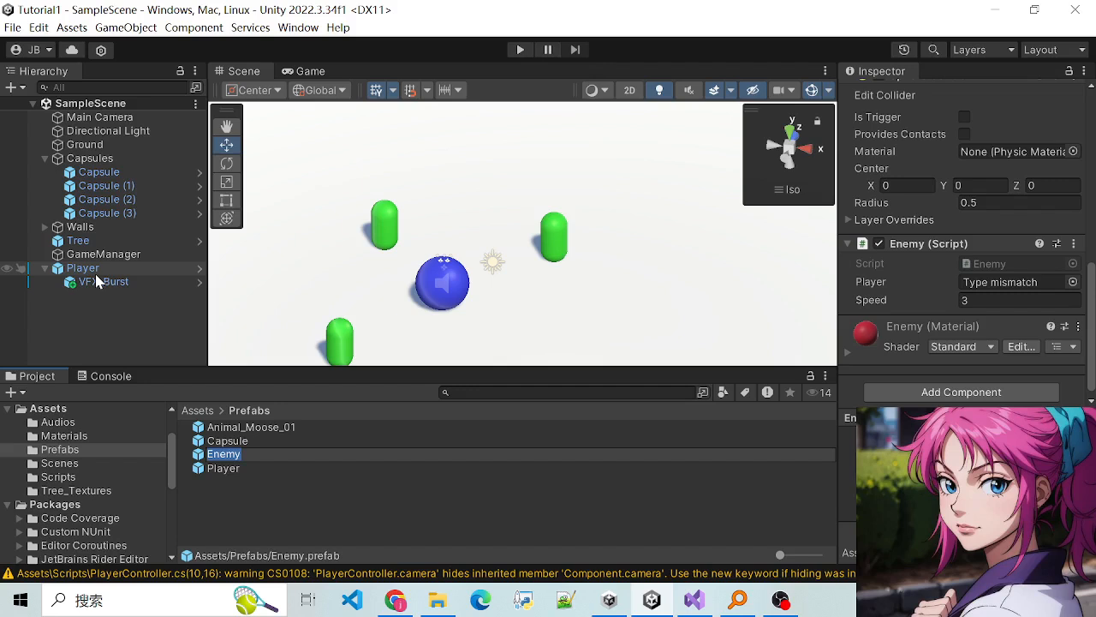
left_click(219, 458)
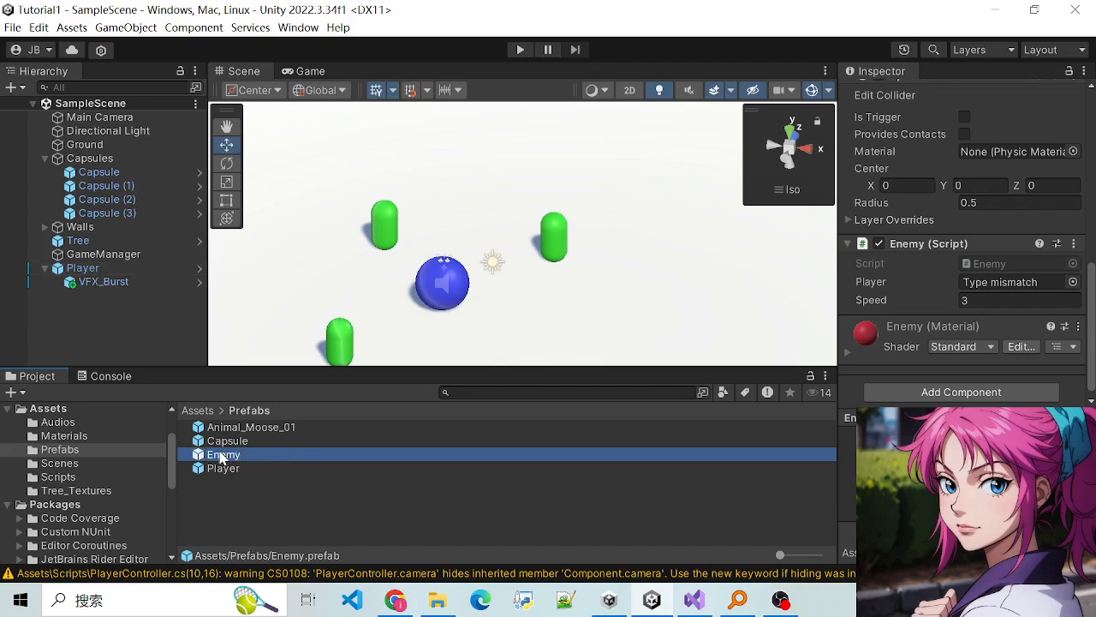
left_click(223, 443)
left_click(222, 457)
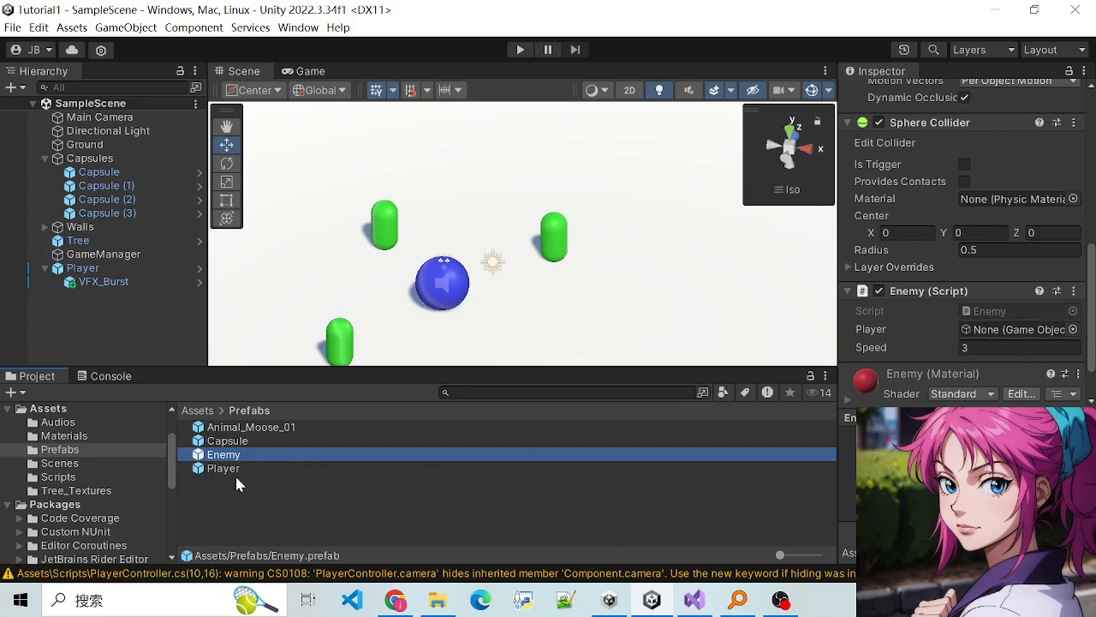
Step: Assign the Player prefab to the Enemy script's Player field, and reset that field to None
left_click_drag(219, 473, 1002, 331)
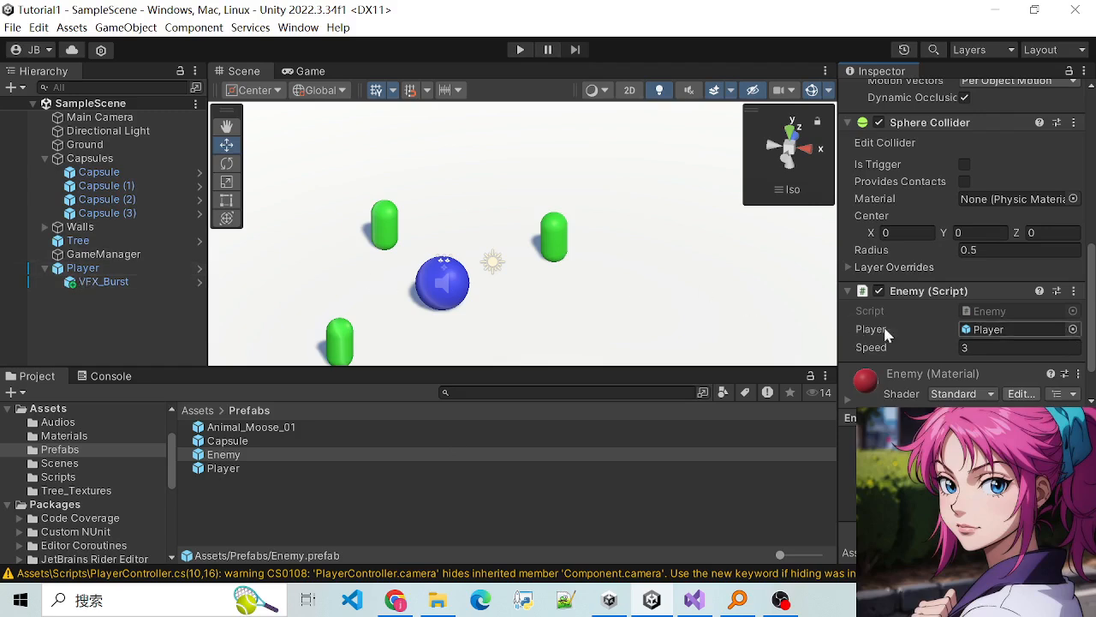
left_click(1071, 330)
scroll(977, 312, "up", 2)
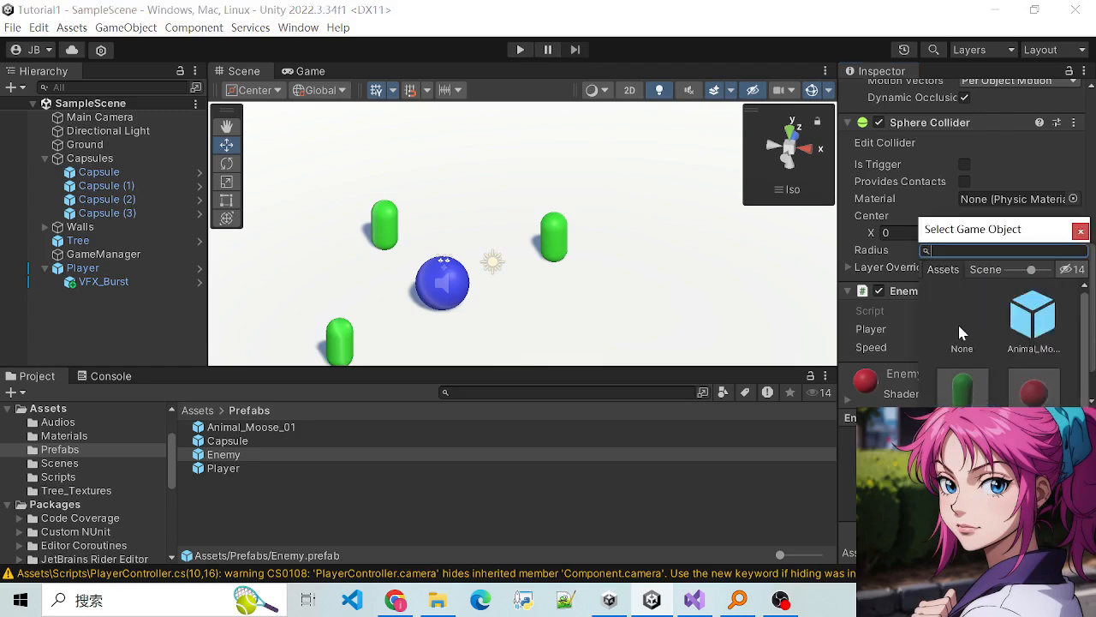
left_click(958, 349)
left_click(1081, 231)
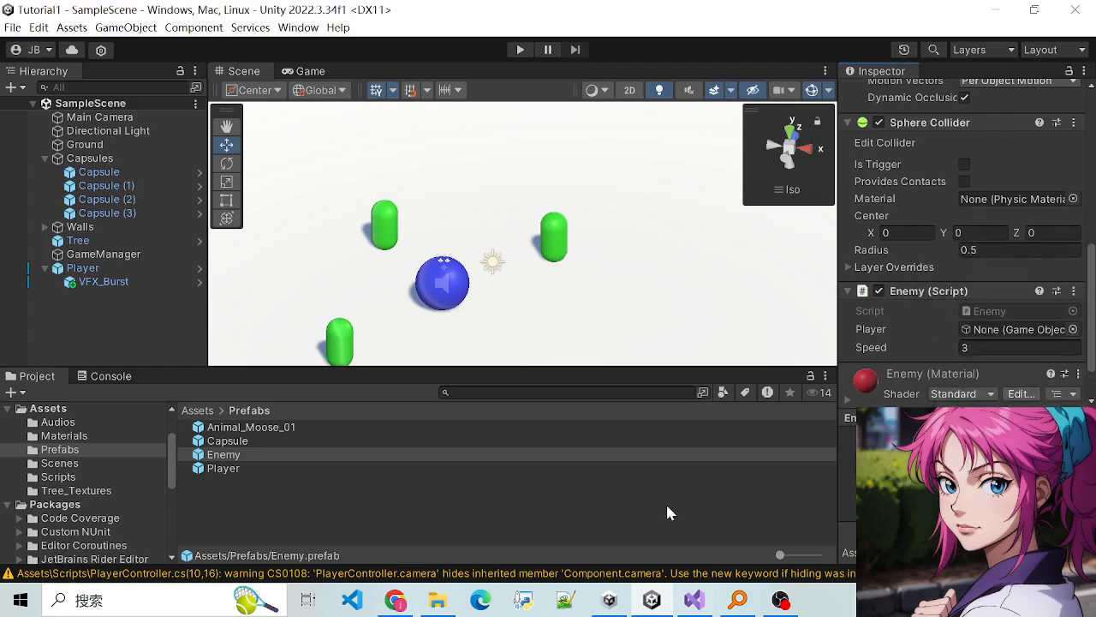
Step: Switch to Visual Studio, change the player field in Enemy.cs from public to private, and save the script
left_click(697, 598)
left_click(474, 299)
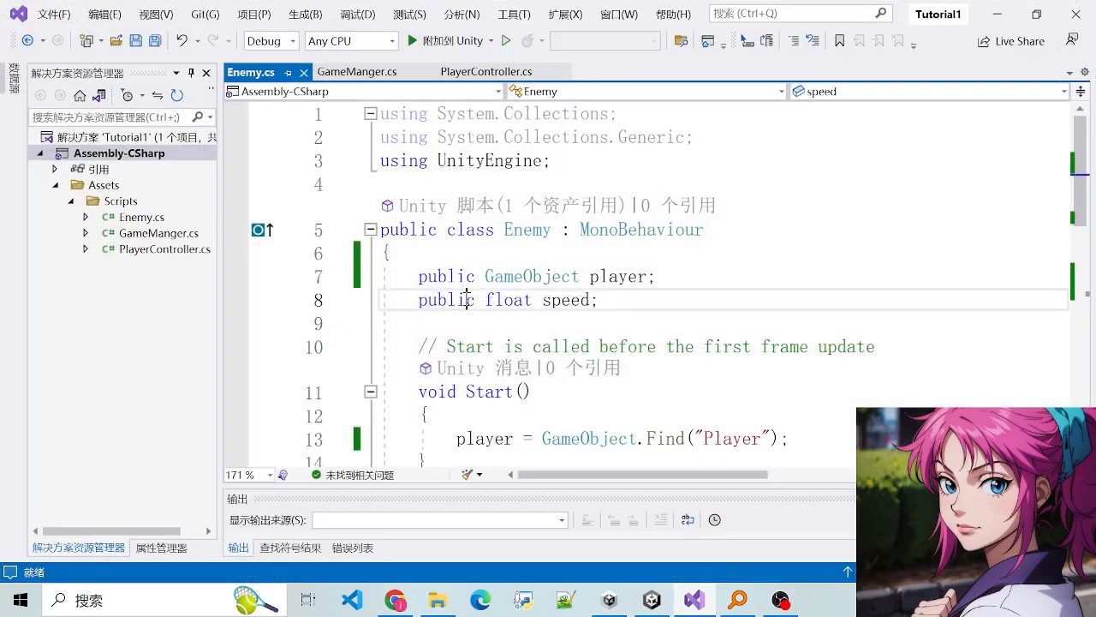
double_click(446, 276)
type("private")
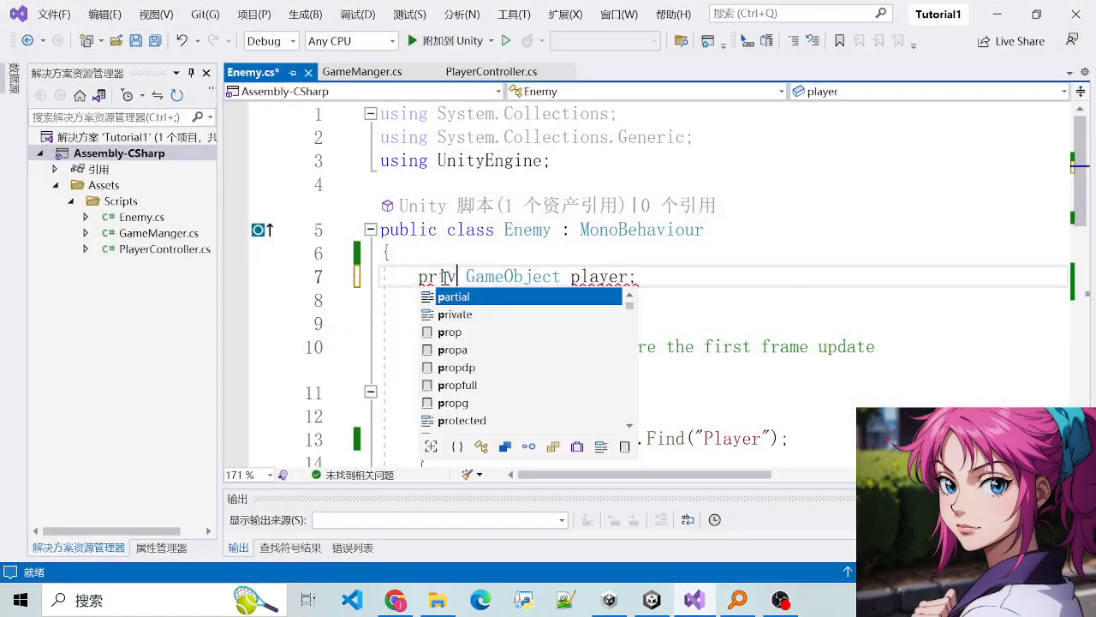
key("ctrl+s")
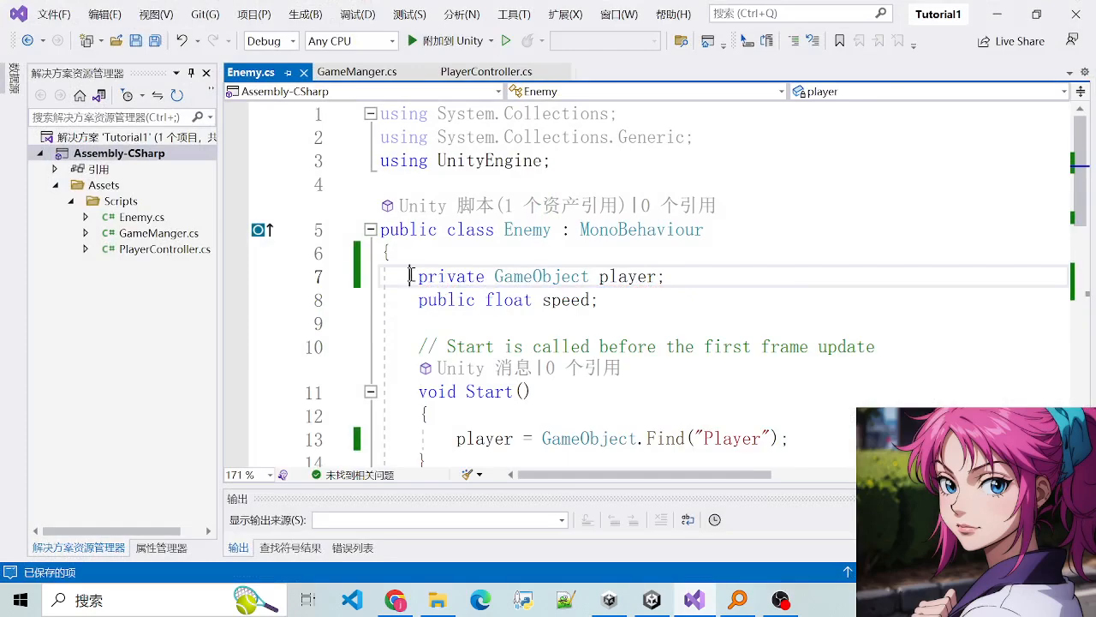
Step: Review the private player field, the speed field and the Start method in Enemy.cs
left_click(666, 301)
left_click_drag(499, 278, 705, 311)
scroll(649, 366, "down", 3)
left_click(554, 265)
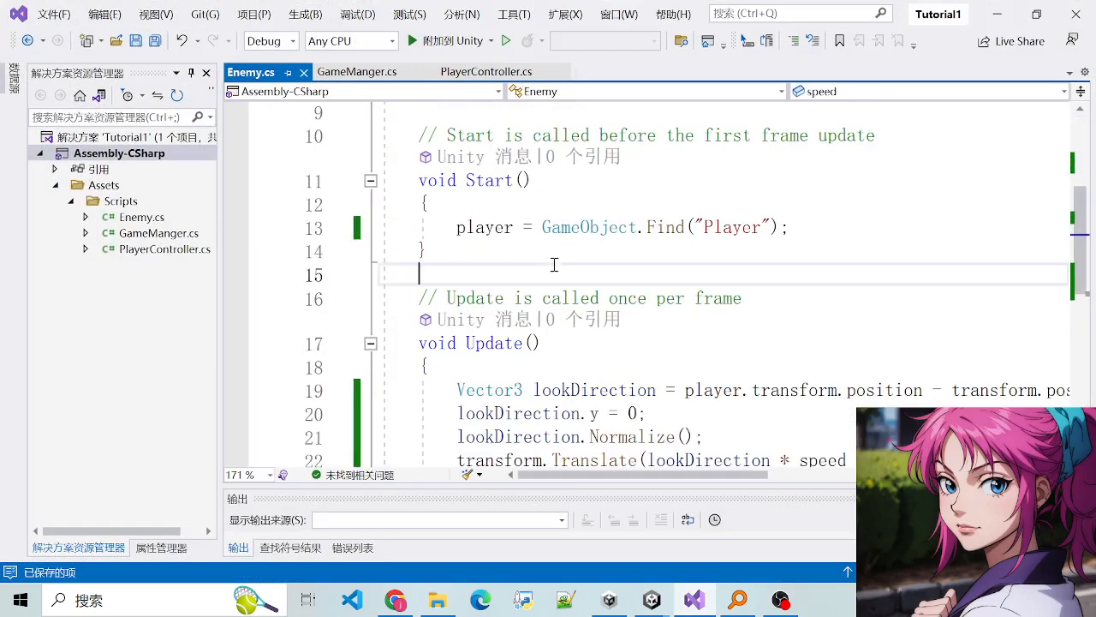
left_click(456, 227)
key("shift+Up")
scroll(631, 318, "up", 2)
left_click(588, 352)
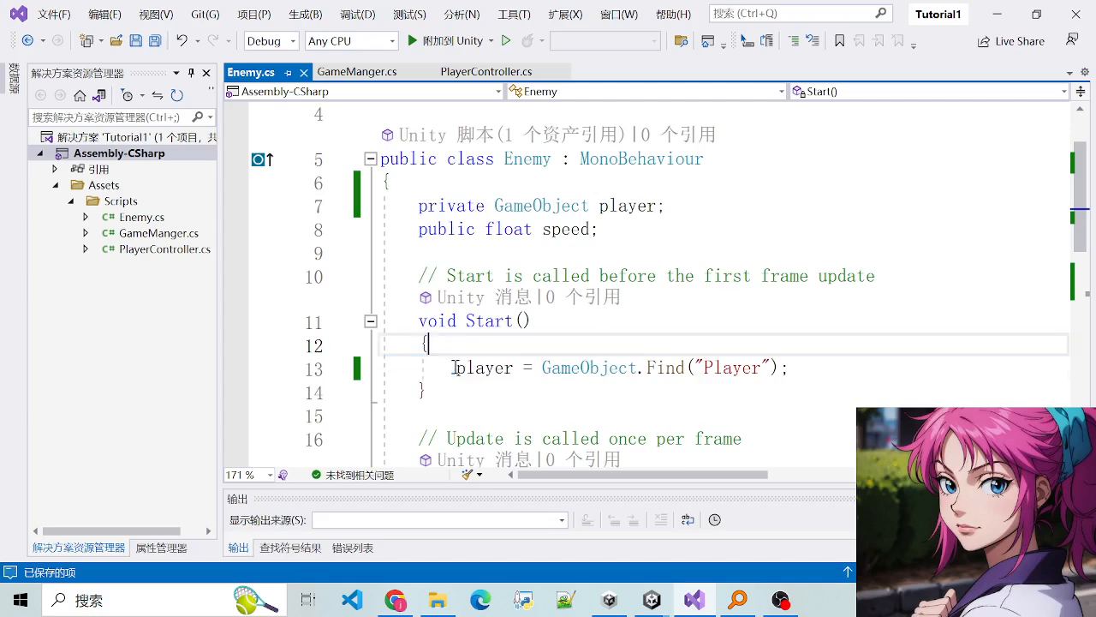
Step: Examine the line in Start that assigns player with GameObject.Find("Player"), including its string argument
left_click_drag(457, 368, 793, 369)
left_click(794, 369)
left_click_drag(537, 368, 848, 372)
left_click(861, 374)
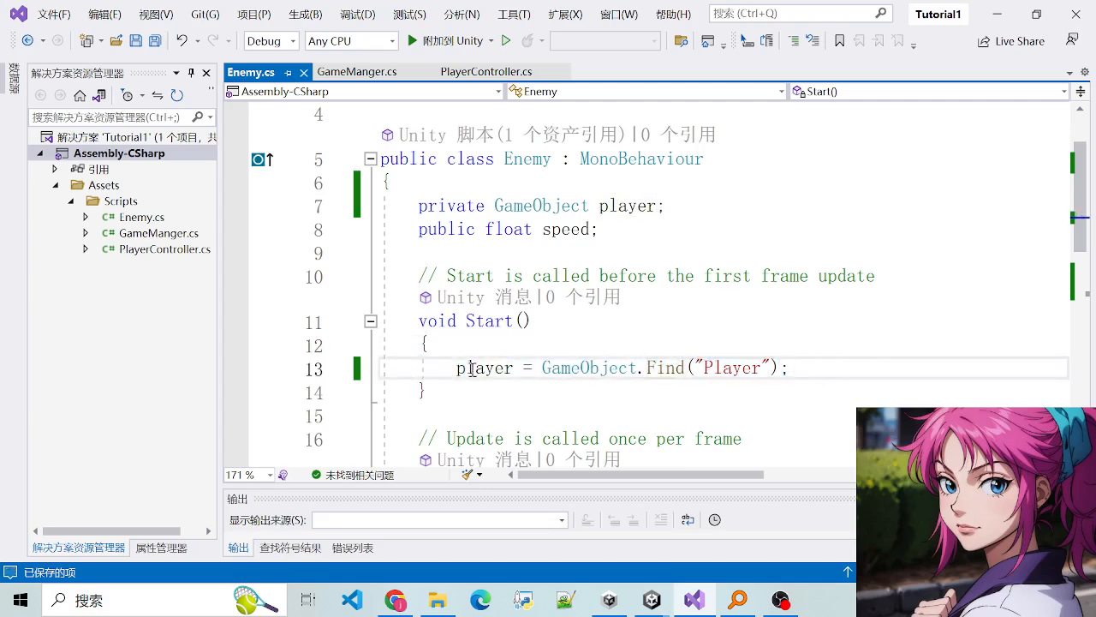
left_click_drag(461, 368, 847, 374)
left_click(733, 368)
left_click(575, 368)
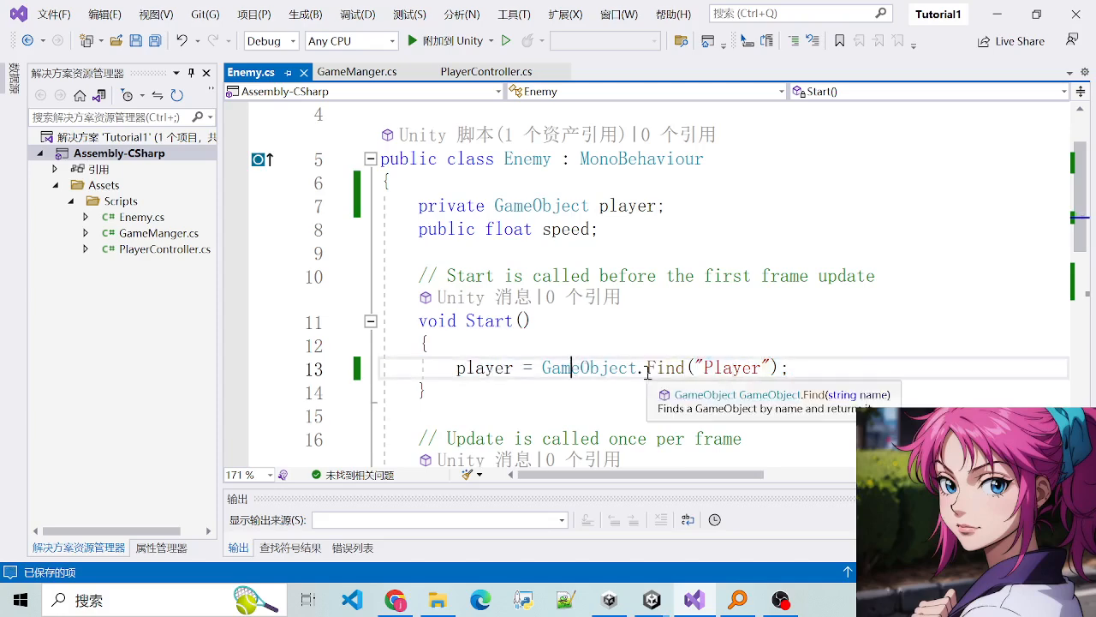
double_click(672, 372)
left_click(640, 369)
left_click_drag(574, 369, 820, 369)
left_click(457, 368)
left_click(891, 364)
left_click_drag(543, 367, 788, 368)
left_click(788, 368)
left_click_drag(690, 367, 788, 367)
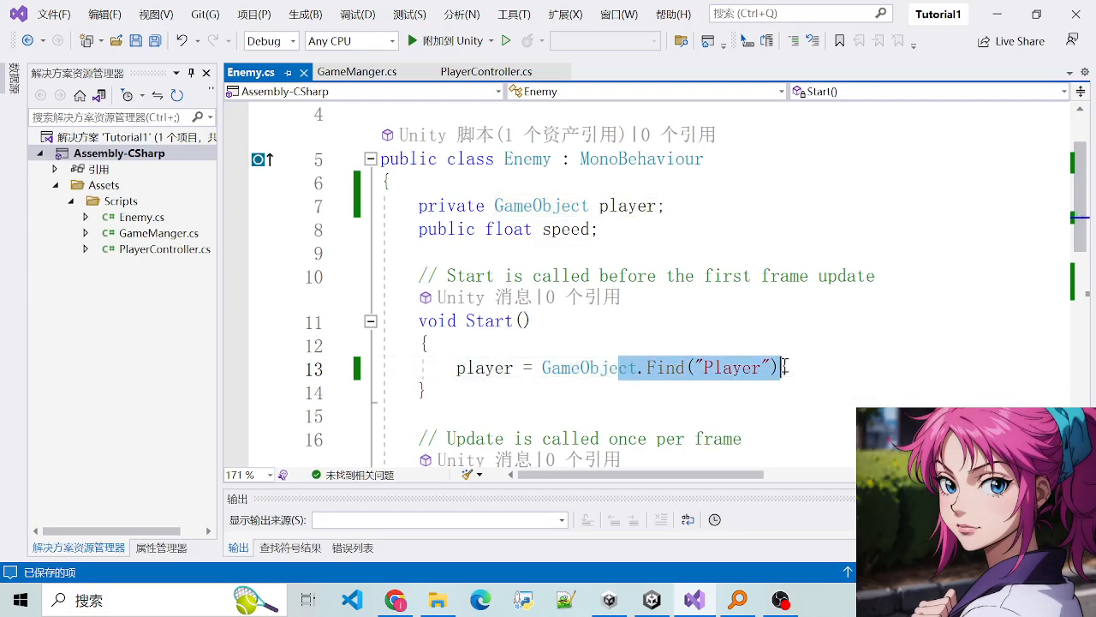
left_click(788, 368)
left_click_drag(696, 368, 774, 368)
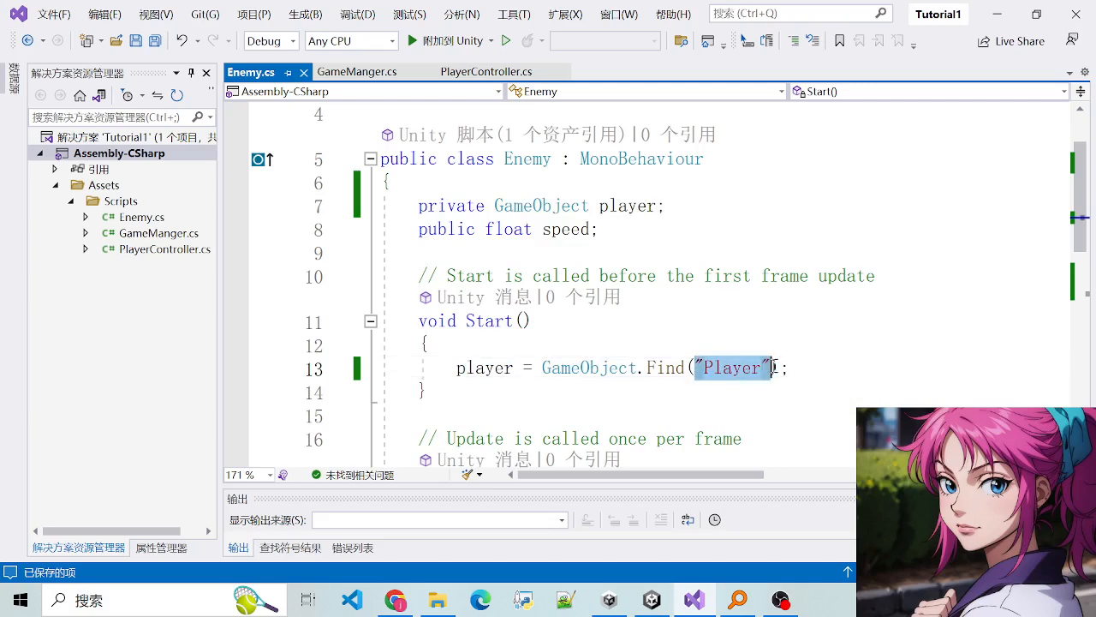
Step: Switch to Unity and select the scene's Player object to compare its name with the GameObject.Find argument
left_click(672, 377)
left_click(652, 599)
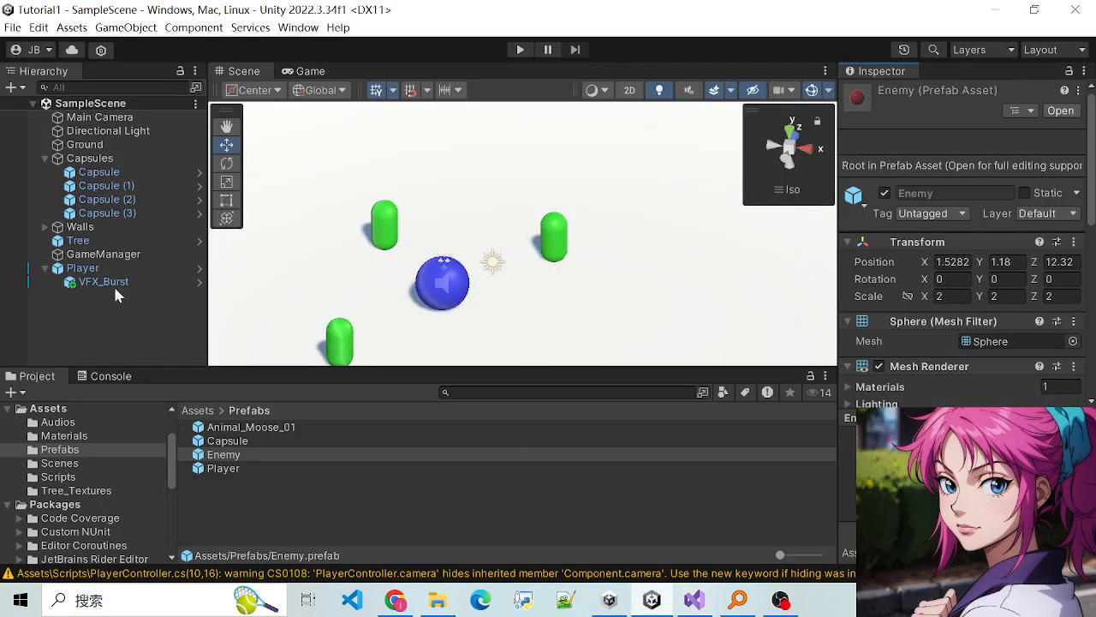
left_click(79, 274)
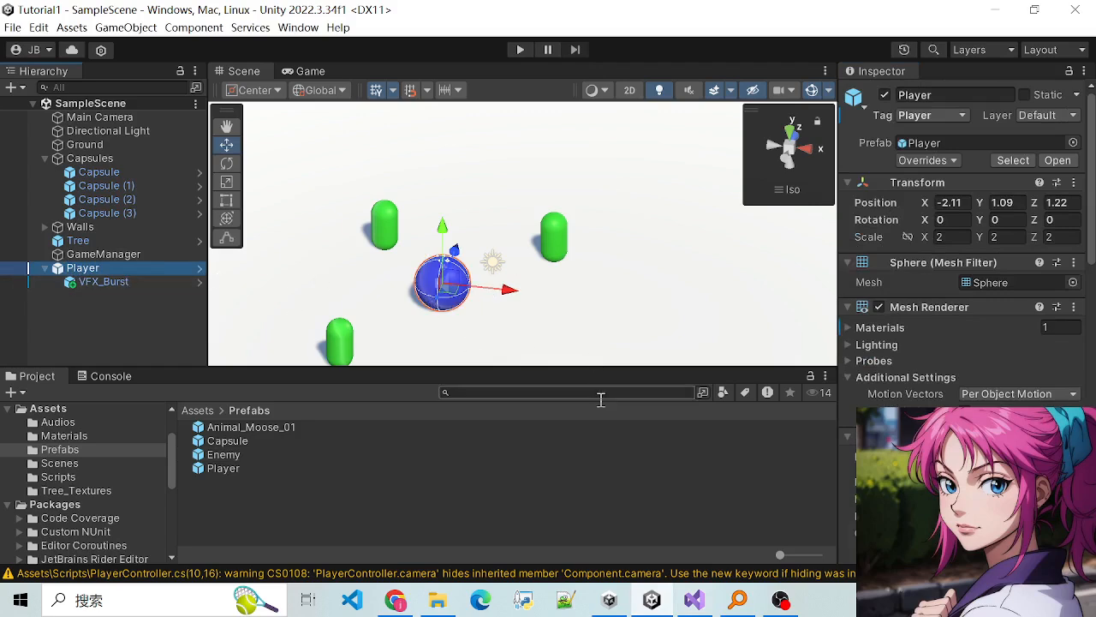
Step: Return to Visual Studio and re-examine the Start line in Enemy.cs that assigns the found object to player
left_click(692, 601)
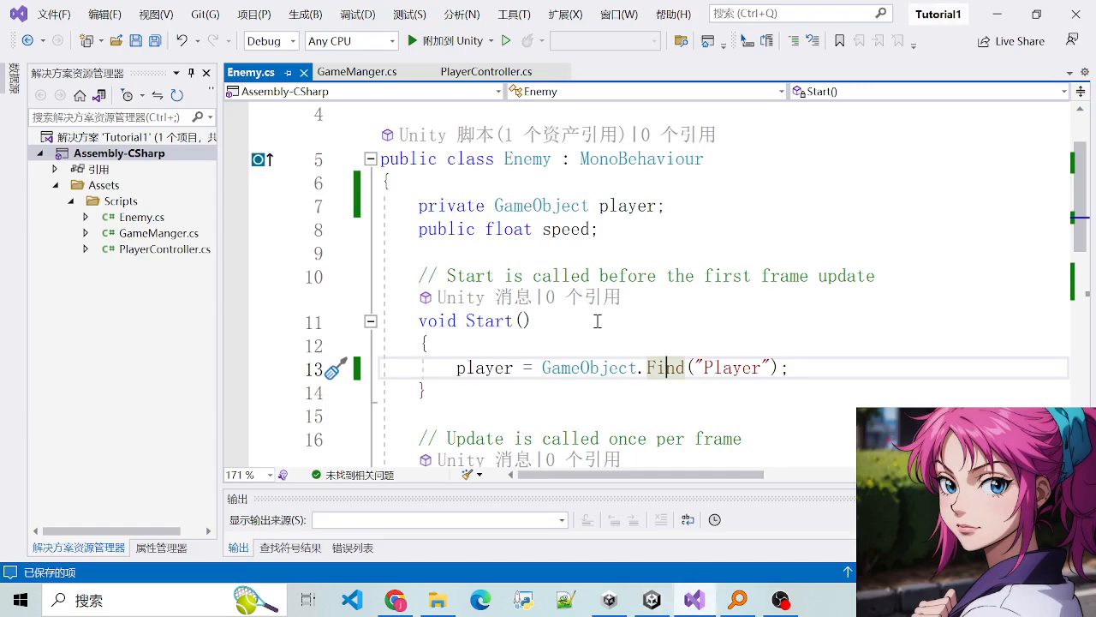
double_click(462, 367)
left_click_drag(462, 367, 807, 366)
left_click(808, 367)
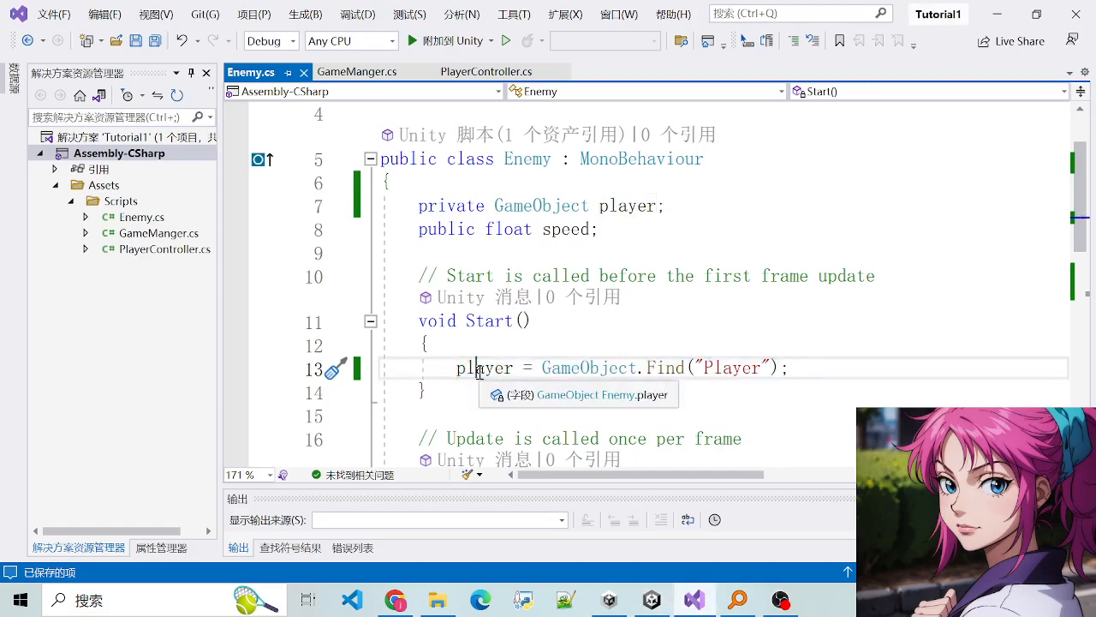
double_click(480, 369)
left_click(451, 391)
double_click(463, 369)
Step: Review the body of the Update method in Enemy.cs, from the lookDirection declaration to the Normalize call
scroll(462, 370, "down", 5)
scroll(463, 372, "up", 2)
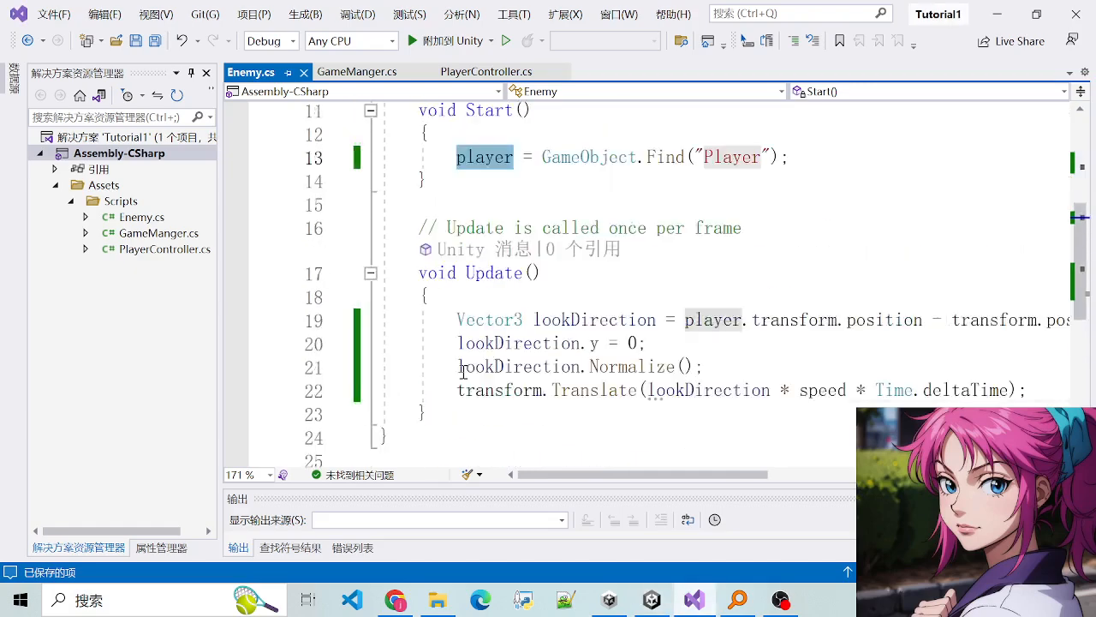
scroll(462, 370, "up", 1)
scroll(465, 351, "down", 1)
left_click_drag(384, 320, 787, 364)
left_click(787, 363)
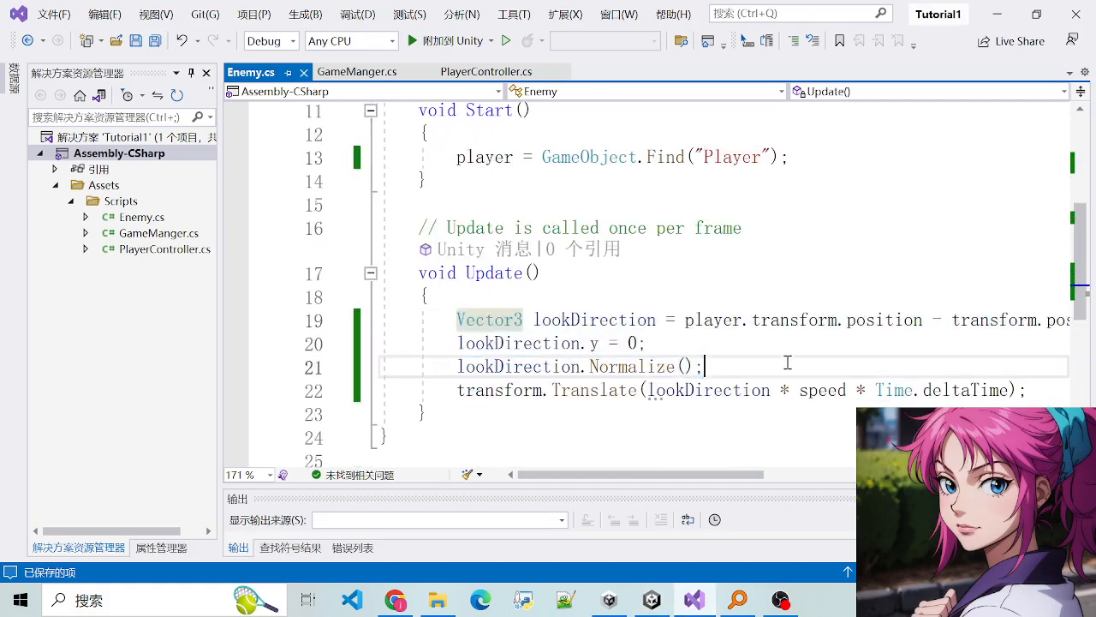
left_click_drag(517, 342, 707, 366)
left_click(707, 366)
mouse_move(704, 474)
left_mouse_down()
mouse_move(757, 476)
mouse_move(706, 476)
left_mouse_up()
Step: Examine how lookDirection is calculated in Update by subtracting the enemy's transform.position from player.transform.position
double_click(582, 321)
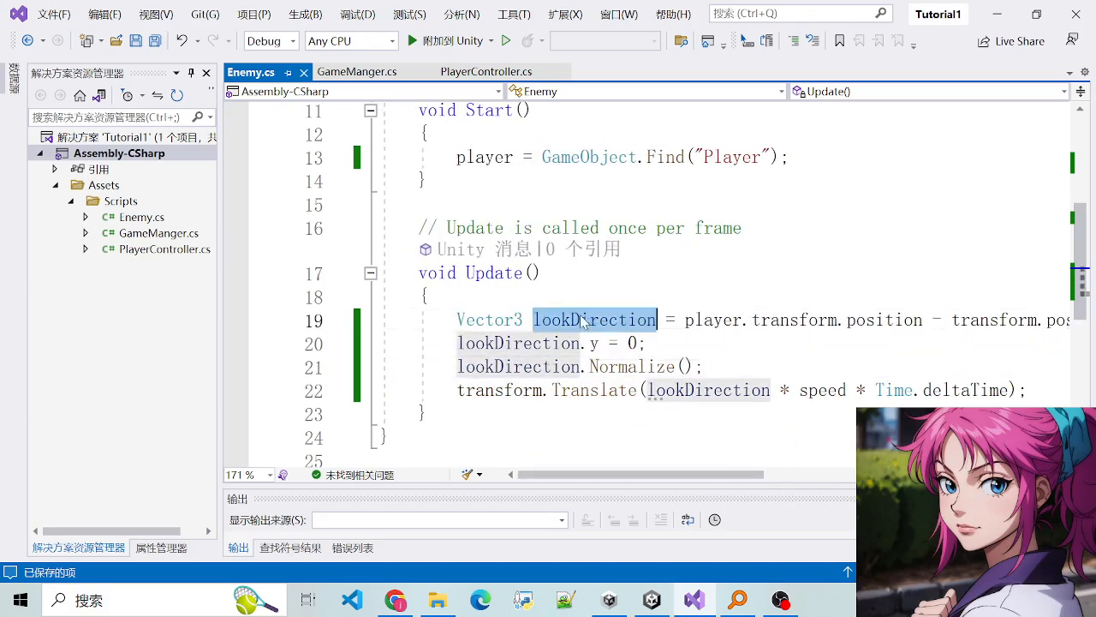
left_click(505, 363)
left_click_drag(460, 343, 745, 363)
left_click(745, 364)
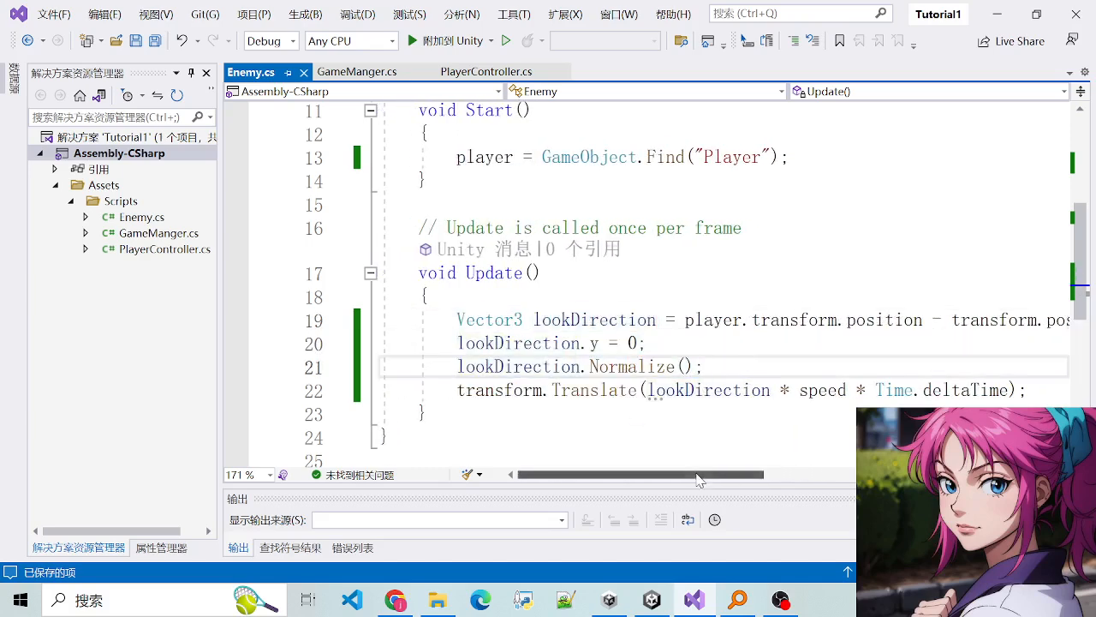
left_click_drag(698, 476, 773, 476)
double_click(504, 320)
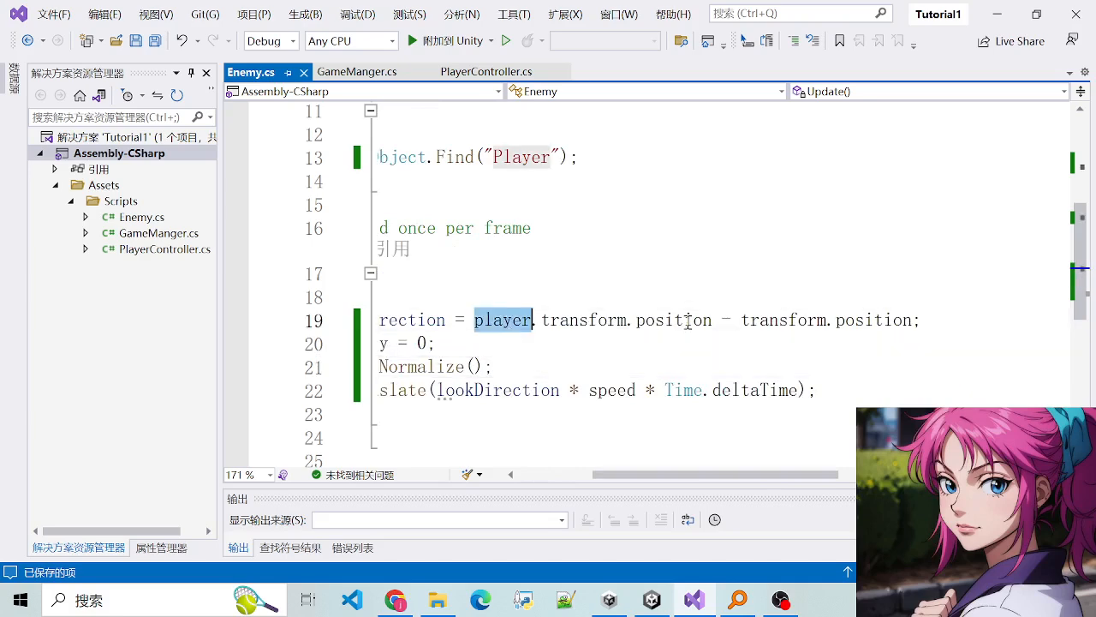
left_click(762, 320)
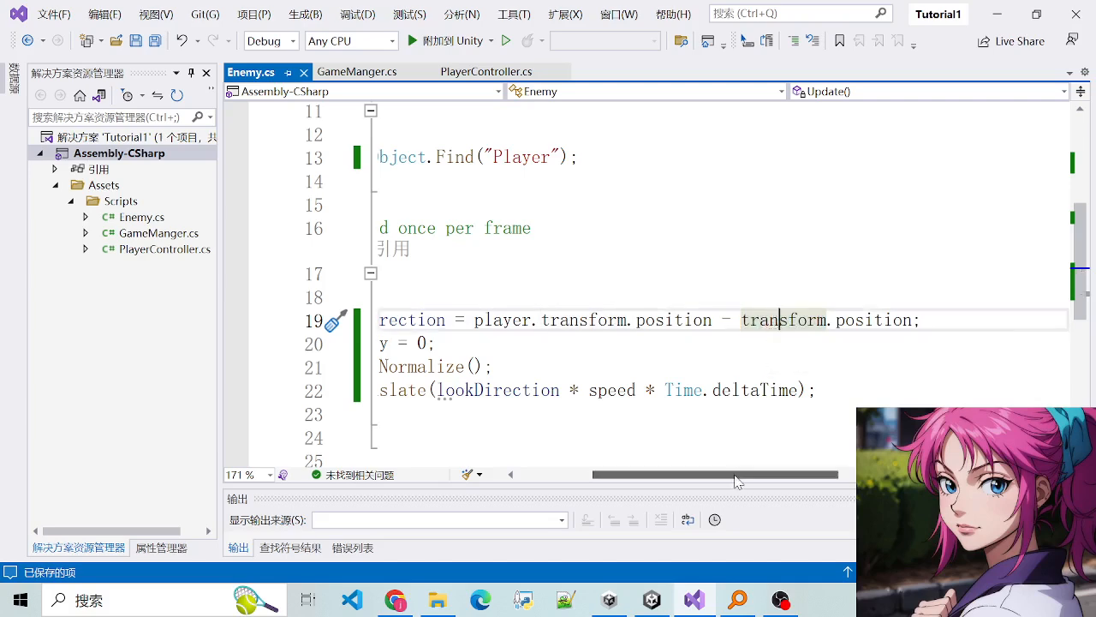
left_click_drag(737, 476, 661, 476)
Step: Examine the Update lines that set lookDirection.y to 0 and normalize the lookDirection vector
left_click_drag(460, 326, 641, 368)
left_click(637, 368)
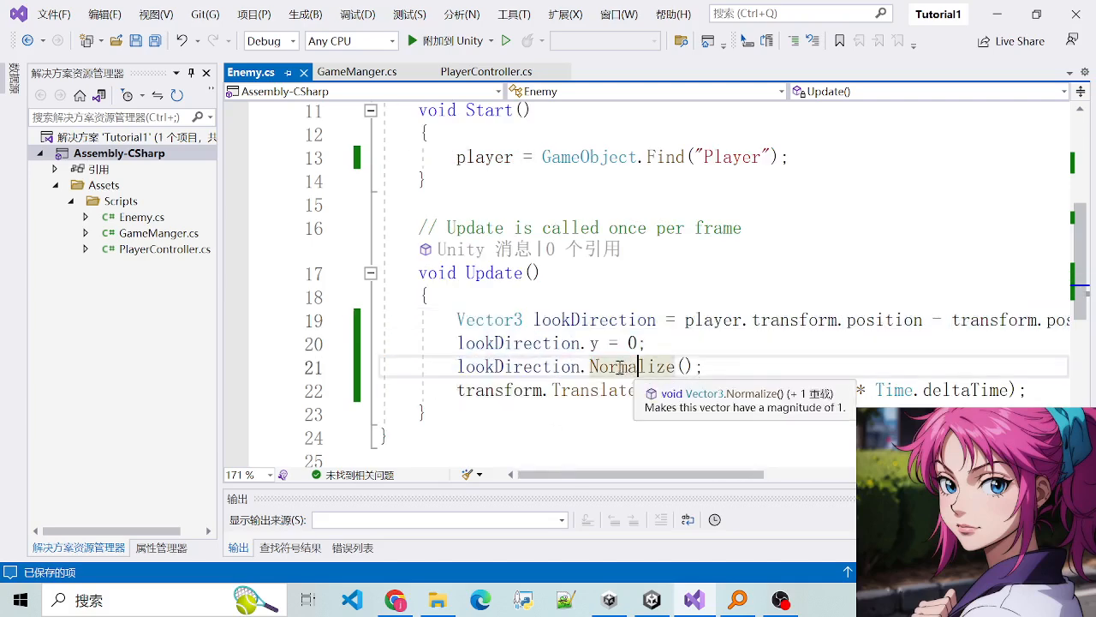
left_click_drag(451, 368, 729, 367)
left_click(728, 366)
left_click_drag(461, 350, 754, 364)
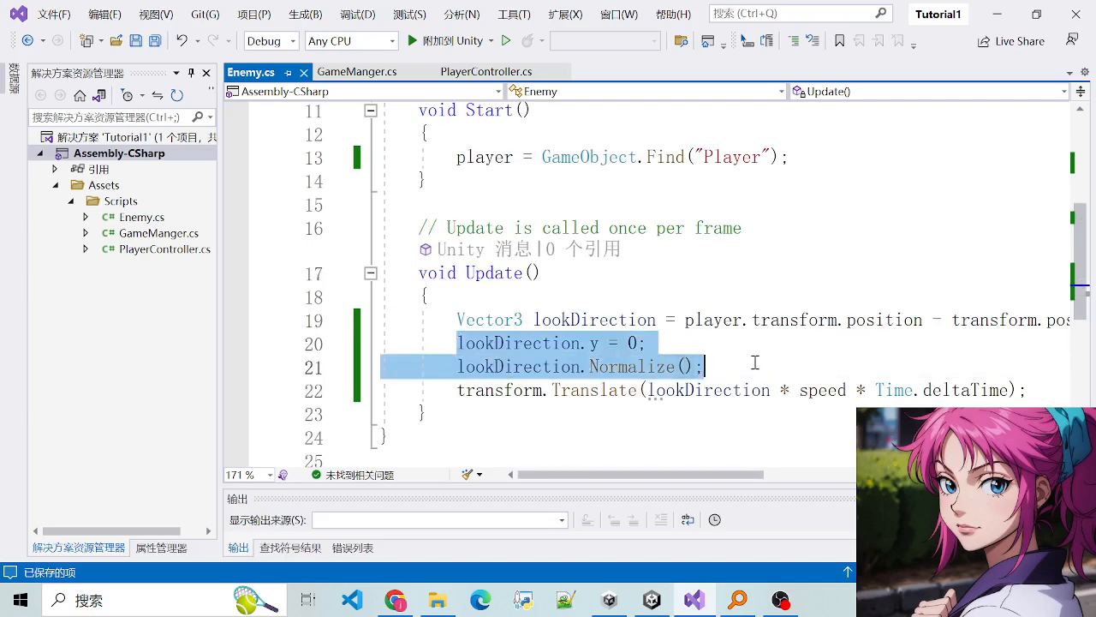
left_click(752, 363)
left_click_drag(458, 324, 660, 341)
left_click(660, 342)
left_click(495, 322)
left_click_drag(494, 322, 644, 345)
left_click(643, 344)
left_click_drag(484, 365, 705, 366)
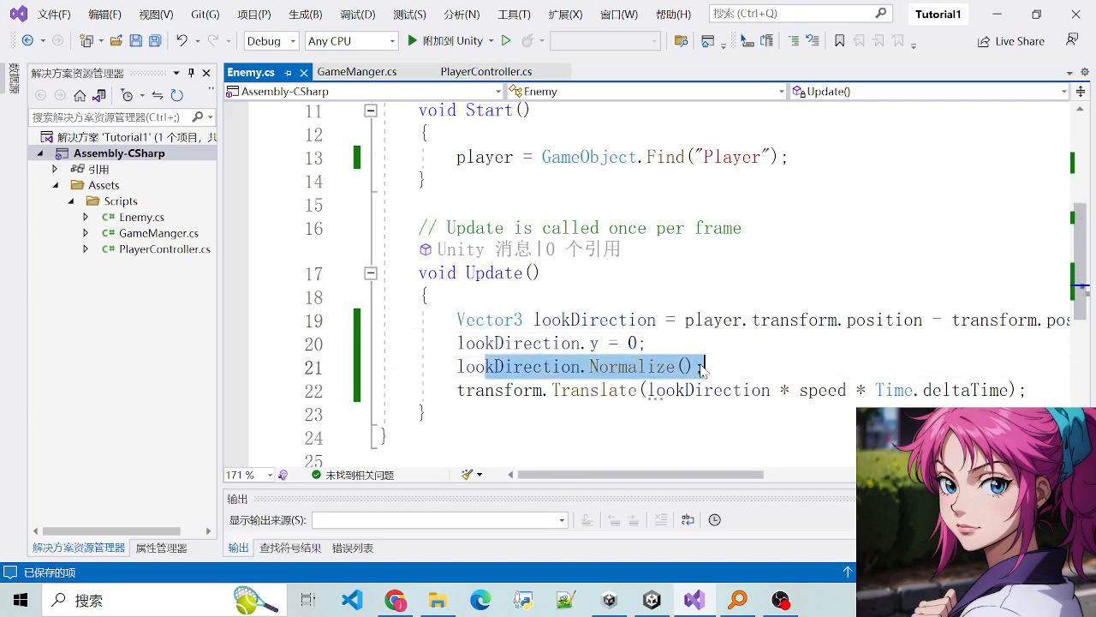
left_click(535, 366)
double_click(535, 367)
scroll(551, 386, "down", 1)
left_click(551, 386)
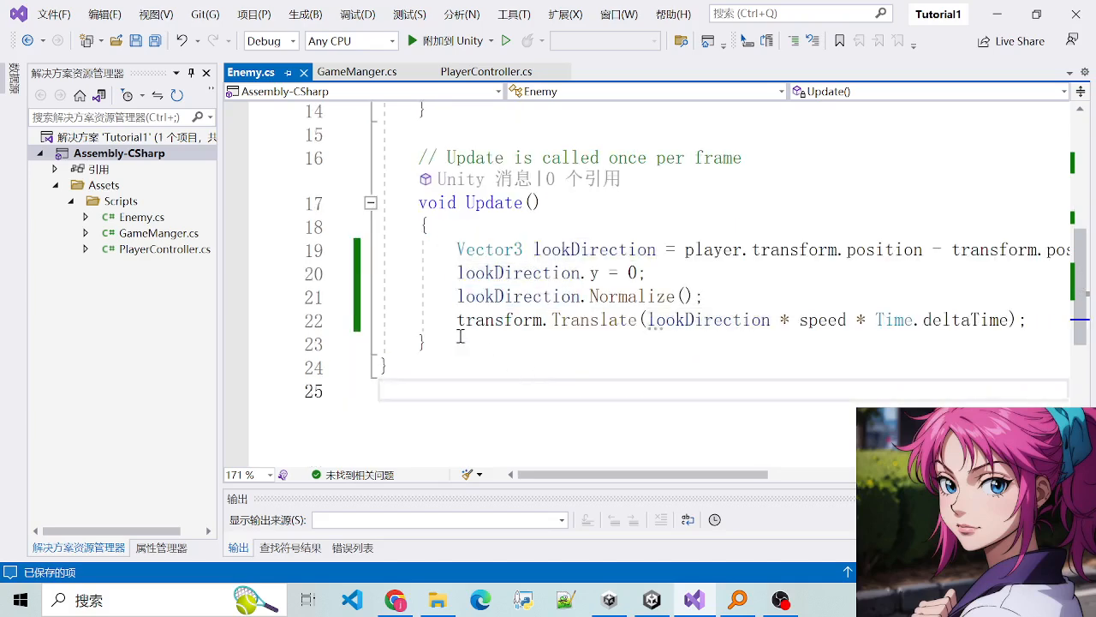
Step: Examine the transform.Translate line that multiplies lookDirection by speed and Time.deltaTime, and look back at the speed field
scroll(463, 355, "up", 1)
left_click_drag(458, 390, 967, 397)
left_click(960, 396)
left_click_drag(773, 392, 844, 390)
left_click(803, 370)
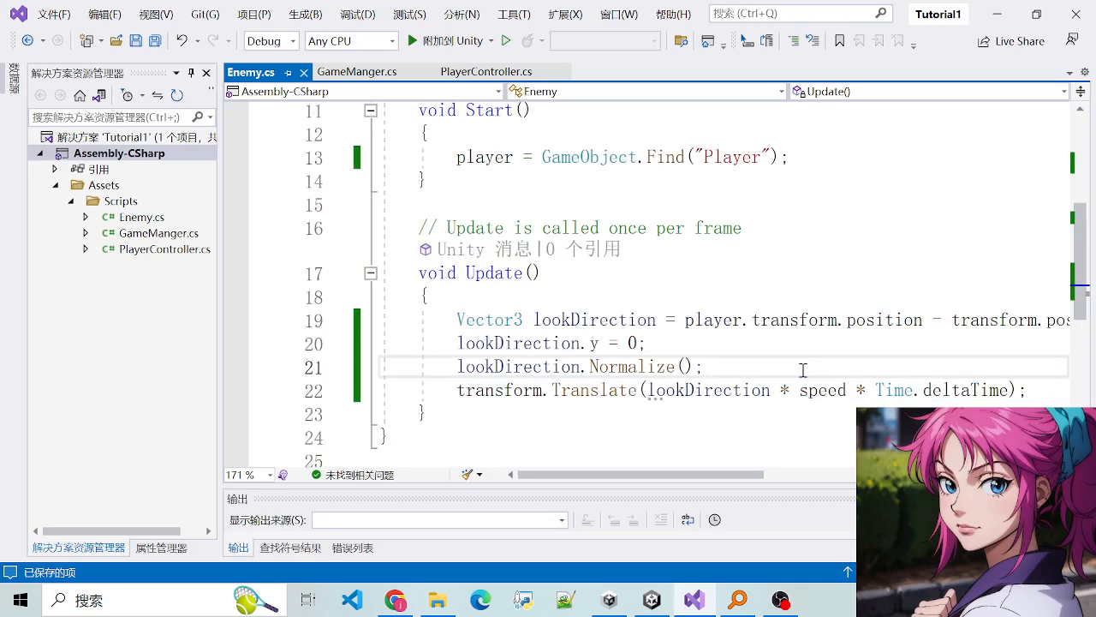
scroll(705, 262, "up", 4)
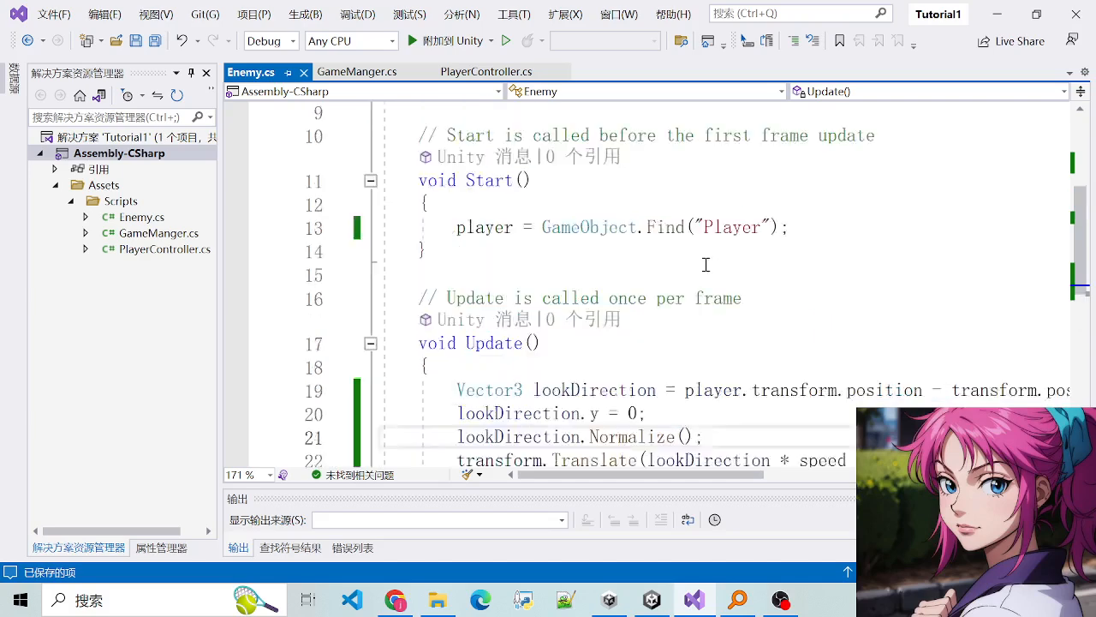
left_click(630, 309)
scroll(629, 309, "down", 4)
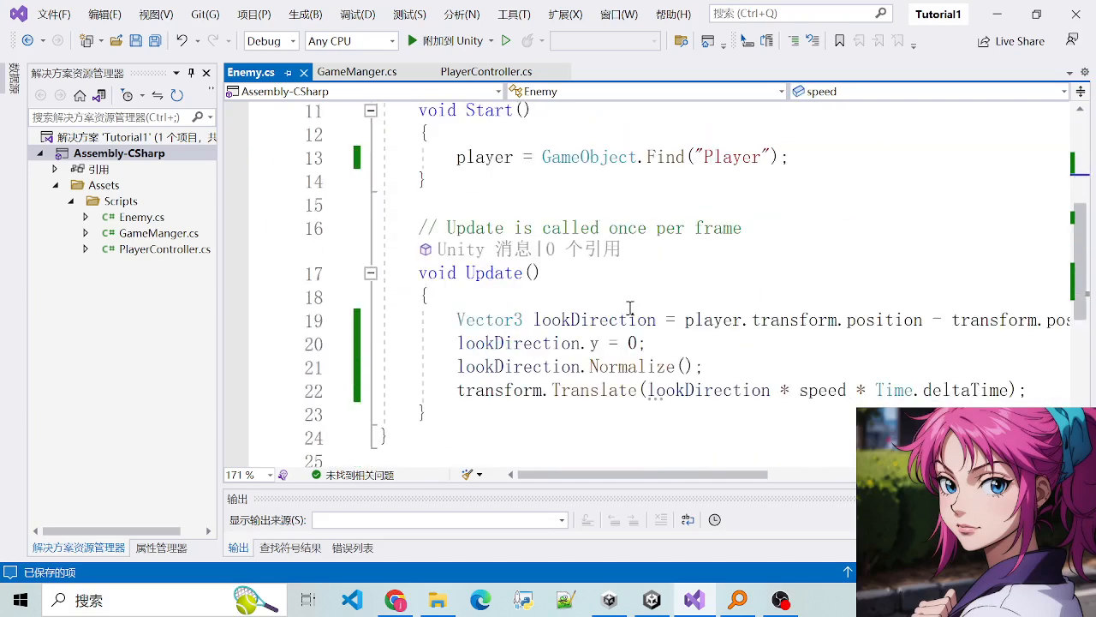
Step: Switch to Unity, enter Play mode and steer the player ball around the green capsules
left_click(652, 600)
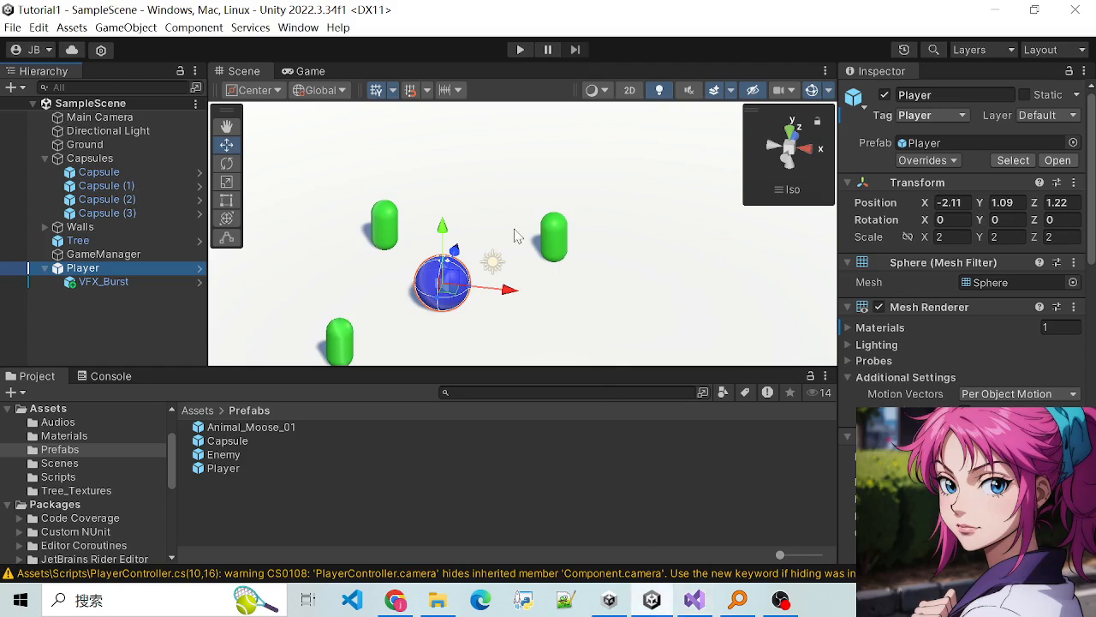
left_click(516, 50)
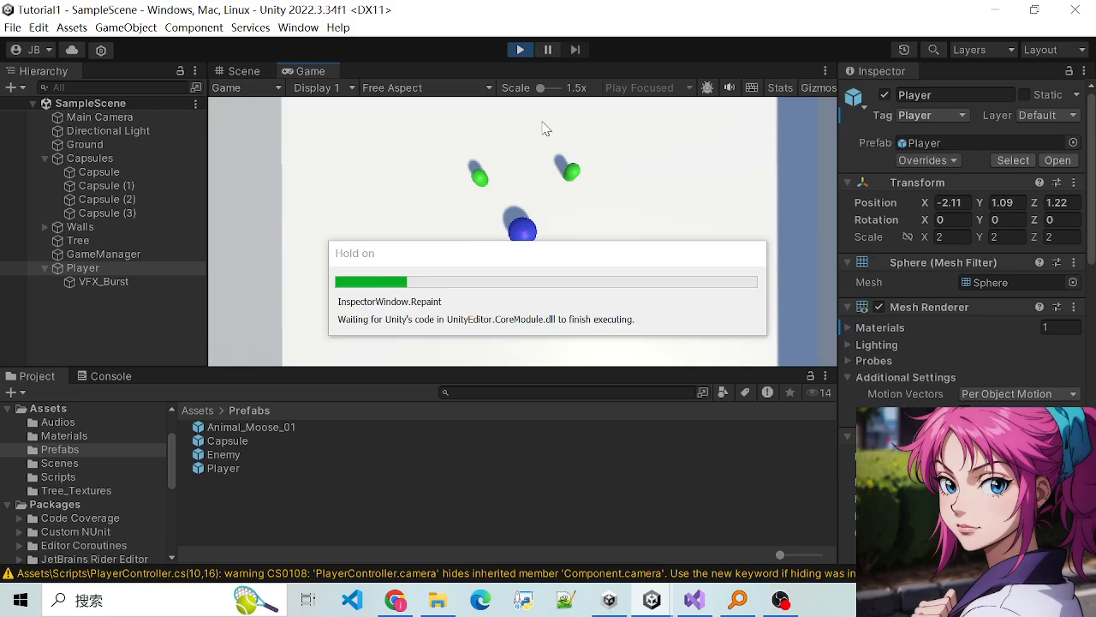
key("w")
key("d")
key("a")
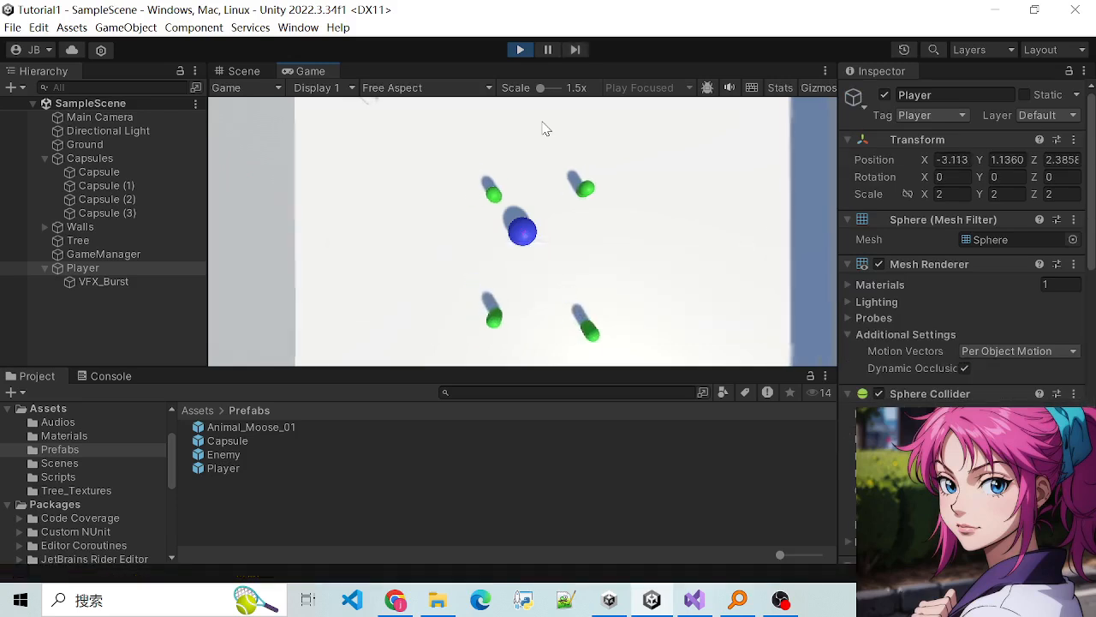
key("d")
key("a")
key("w")
key("d")
key("w")
key("d")
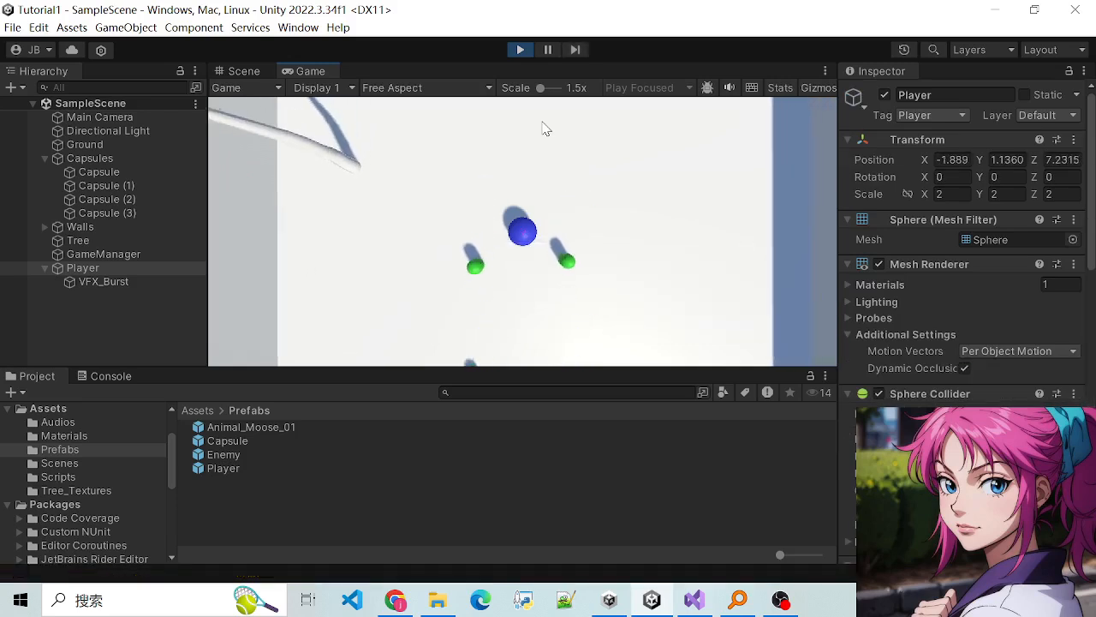
key("a")
key("s")
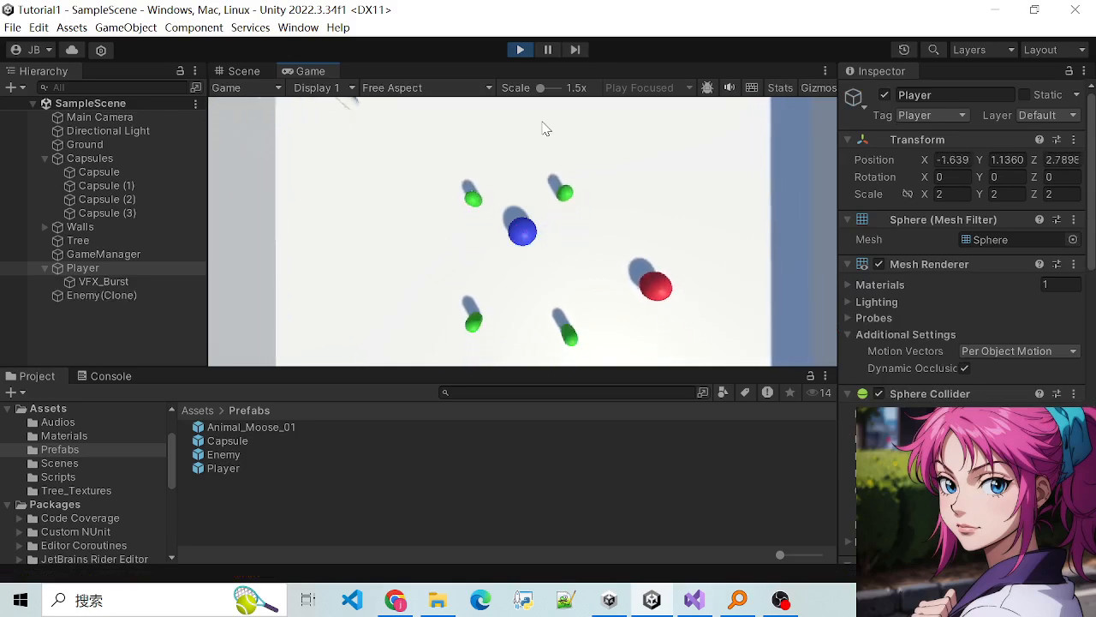
Step: Steer the player around the arena to test how the spawned red enemies chase it, and exit Play mode
key("w")
key("a")
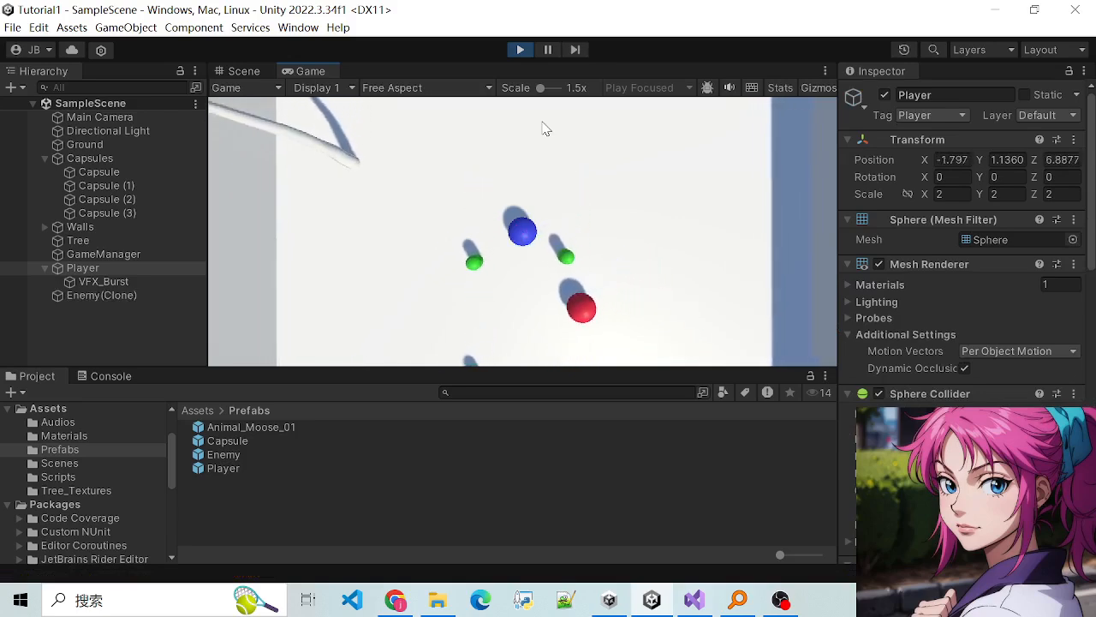
key("a")
key("s")
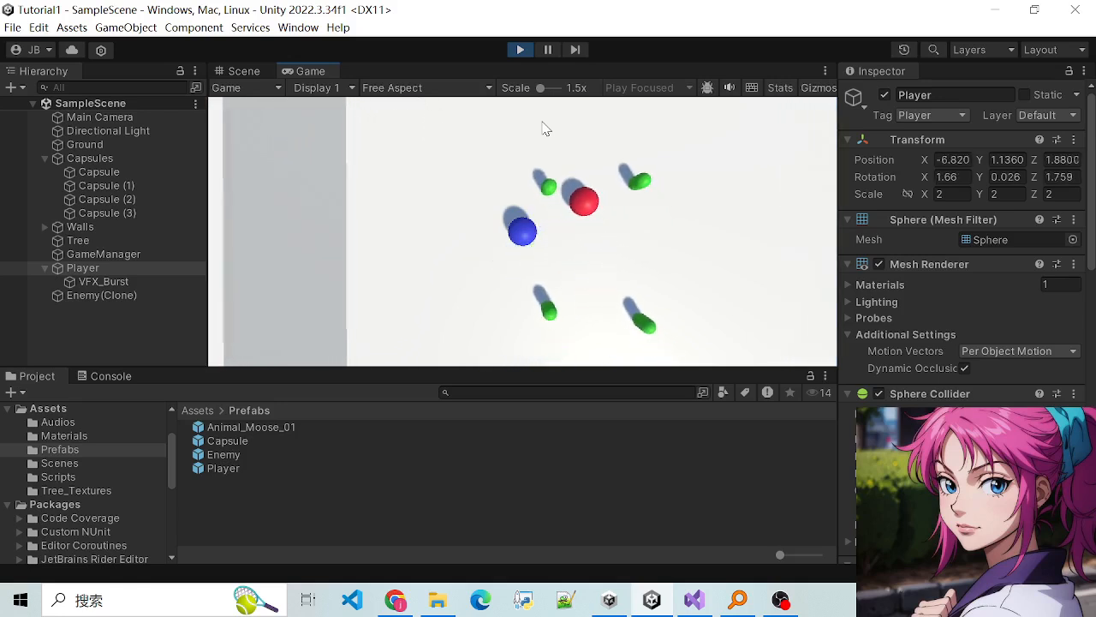
key("s")
key("d")
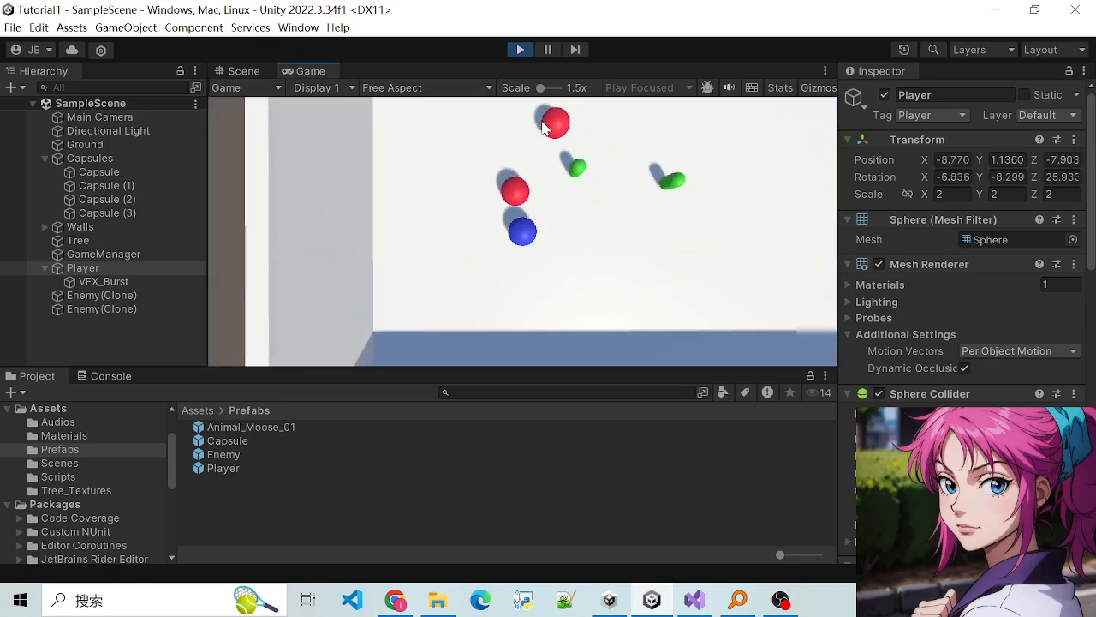
key("d")
key("w")
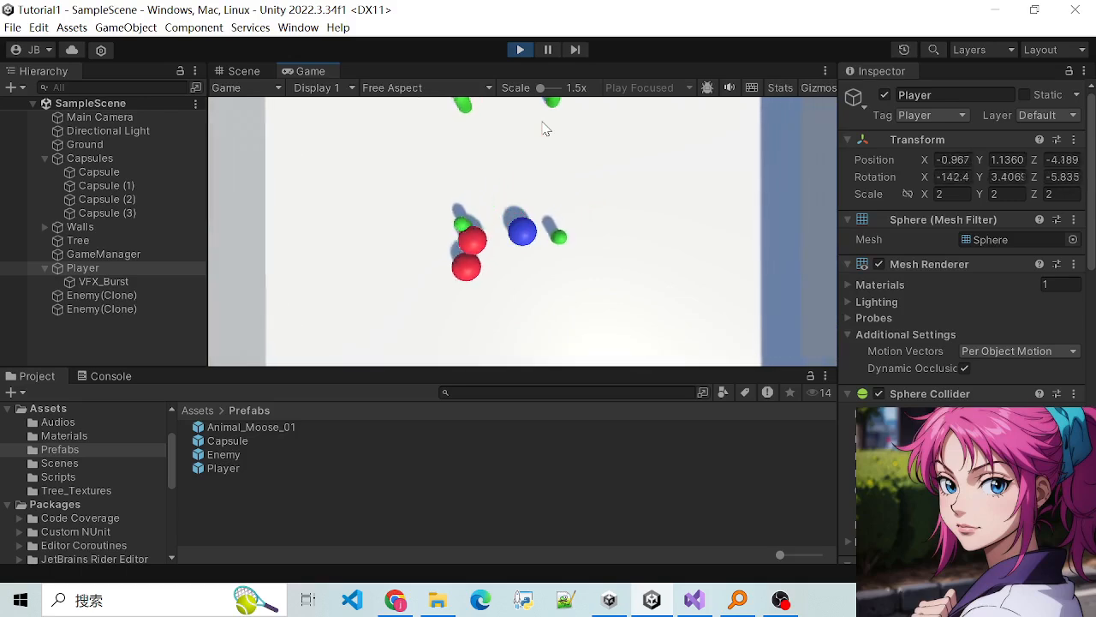
key("w")
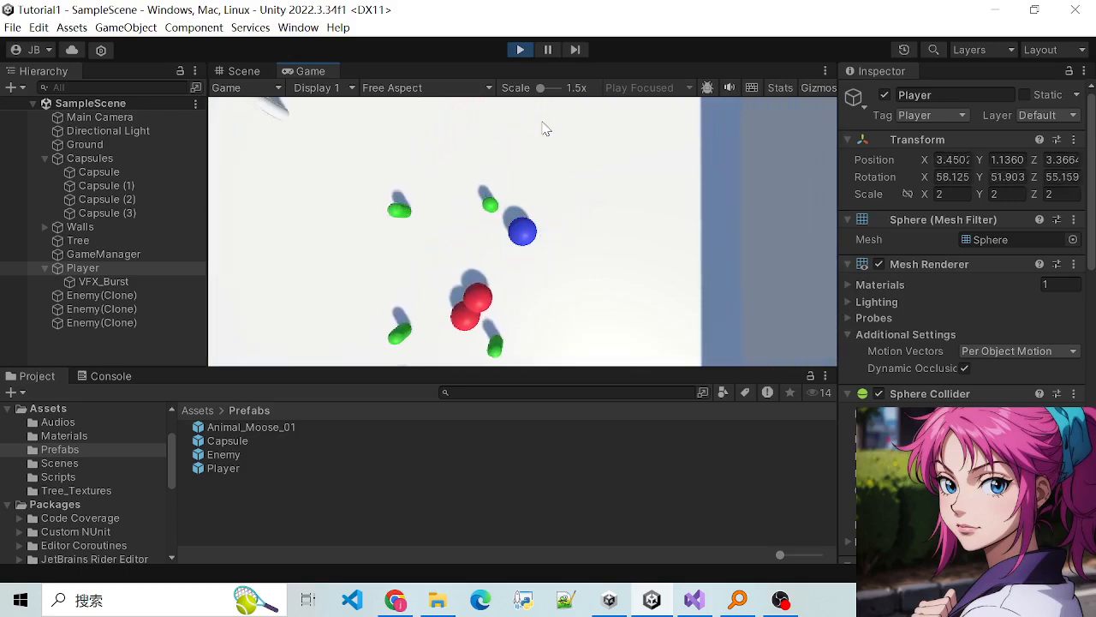
key("a")
key("s")
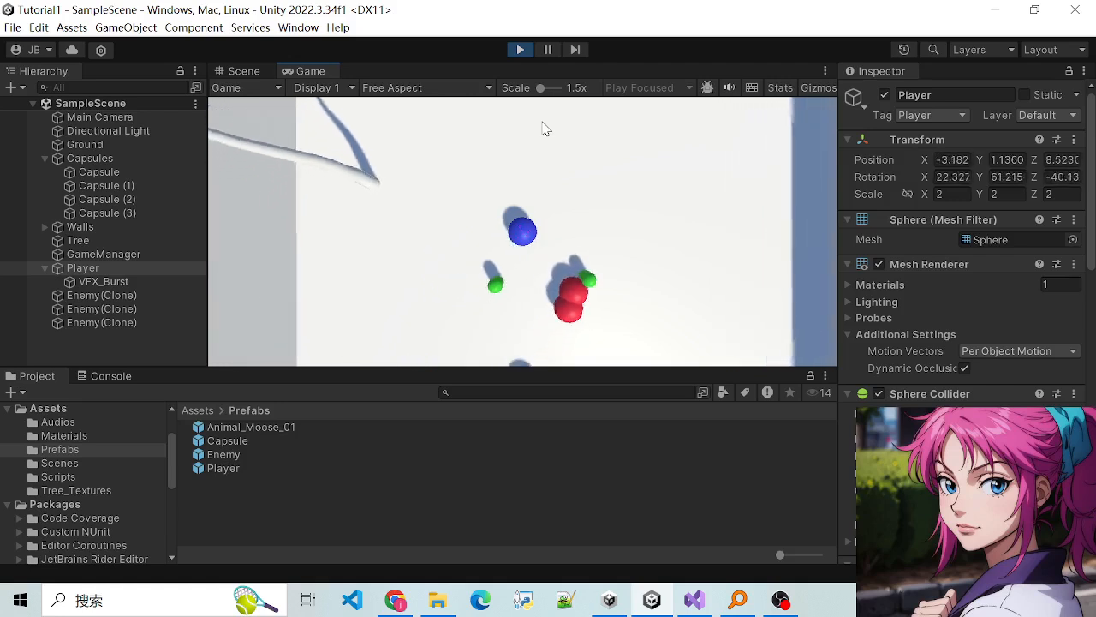
key("s")
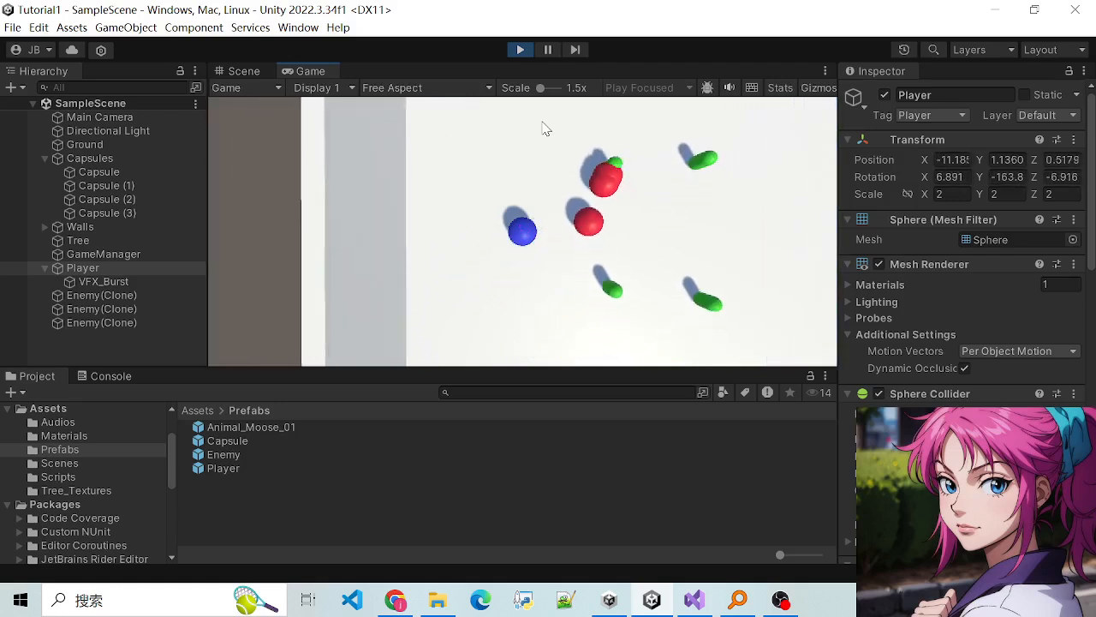
key("s")
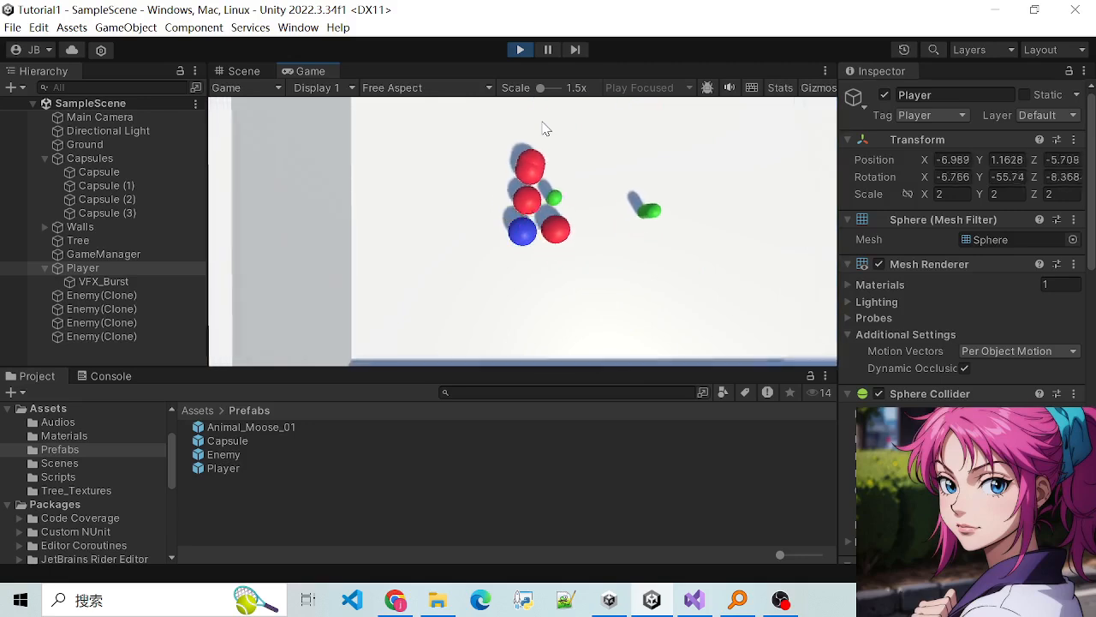
key("d")
key("w")
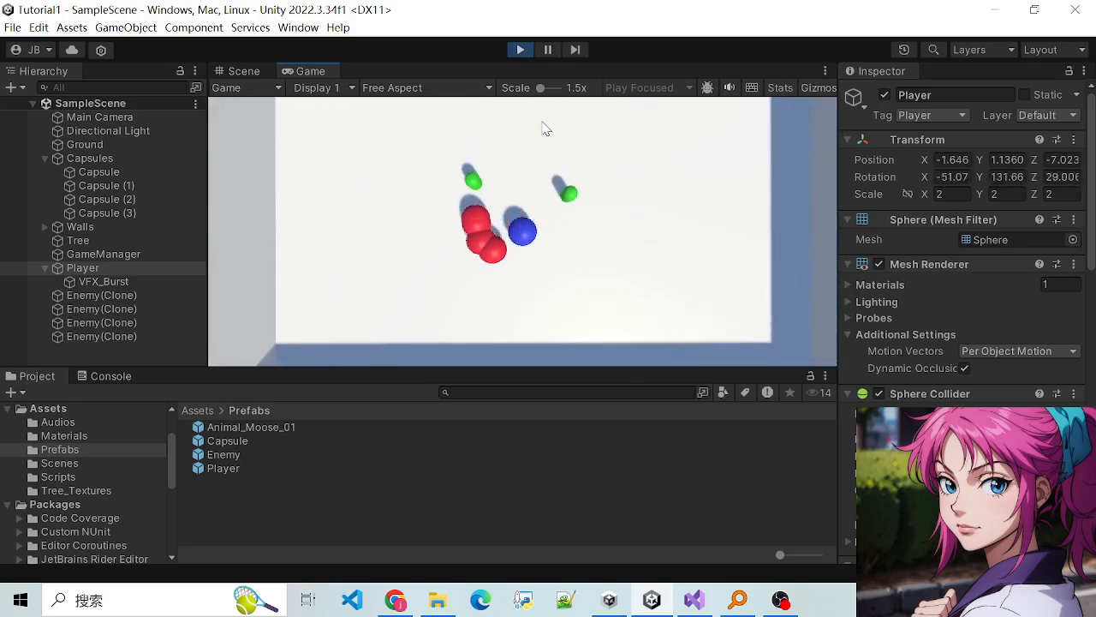
key("w")
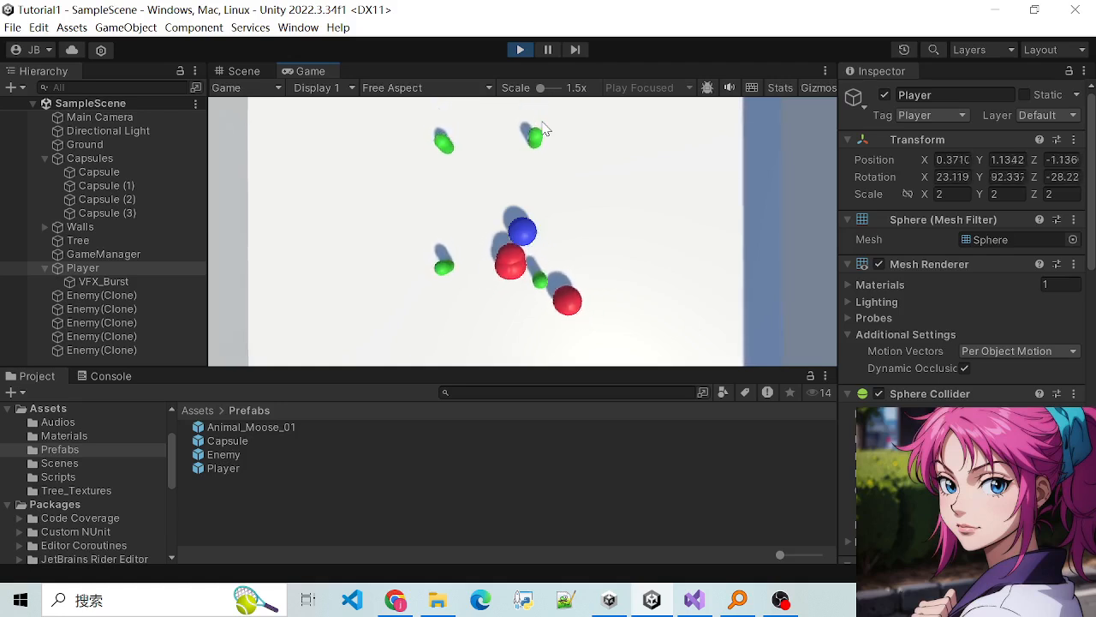
key("d")
key("s")
key("a")
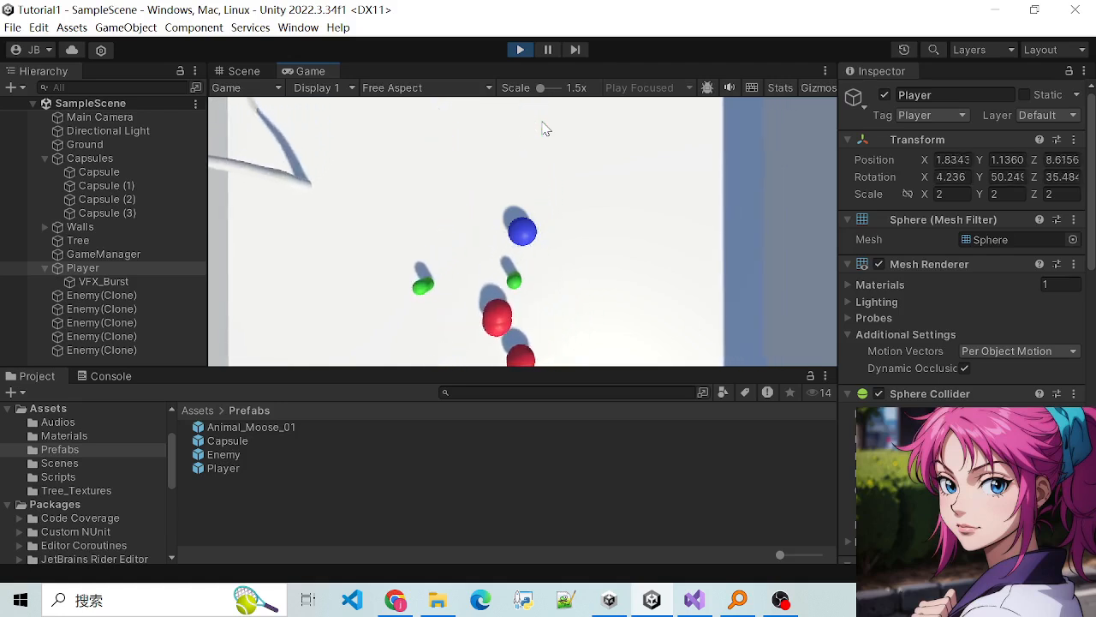
key("s")
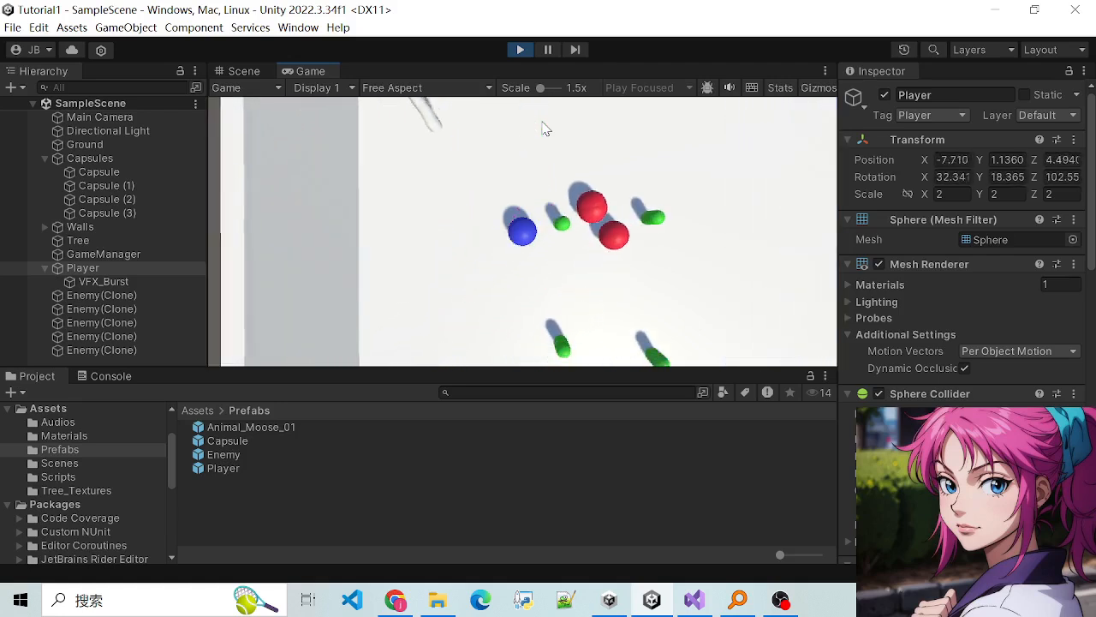
key("d")
key("a")
key("w")
key("d")
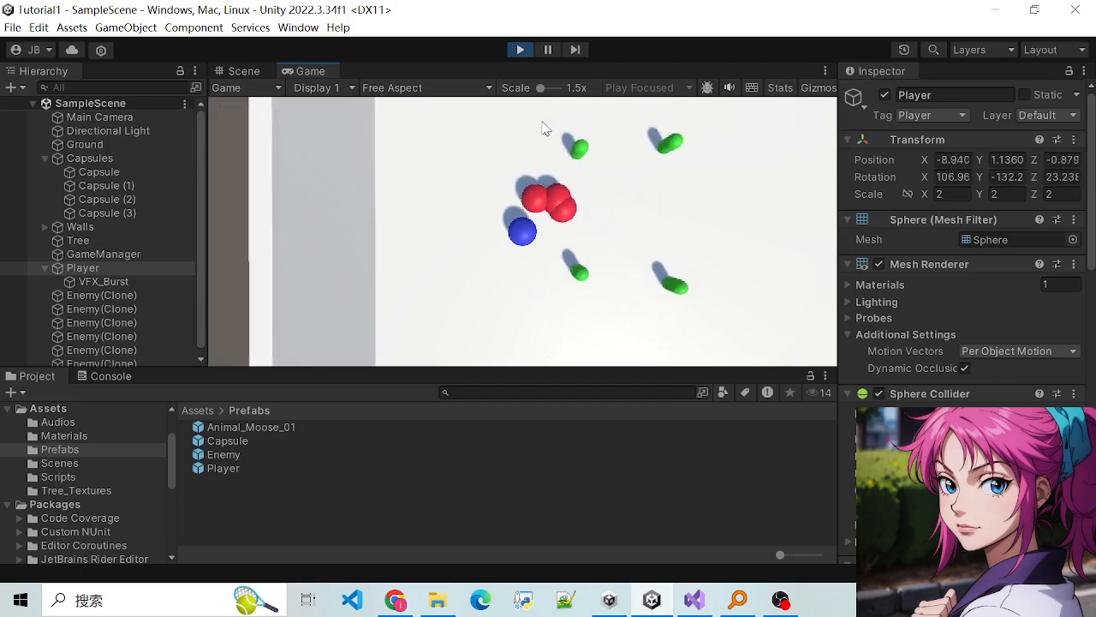
key("s")
key("w")
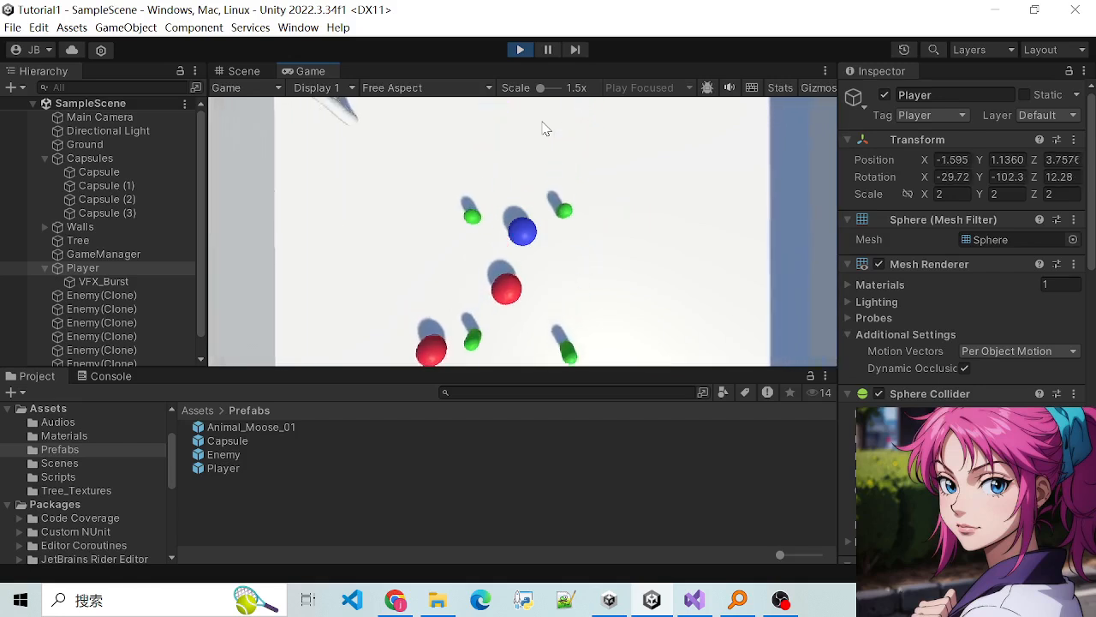
key("d")
key("s")
key("a")
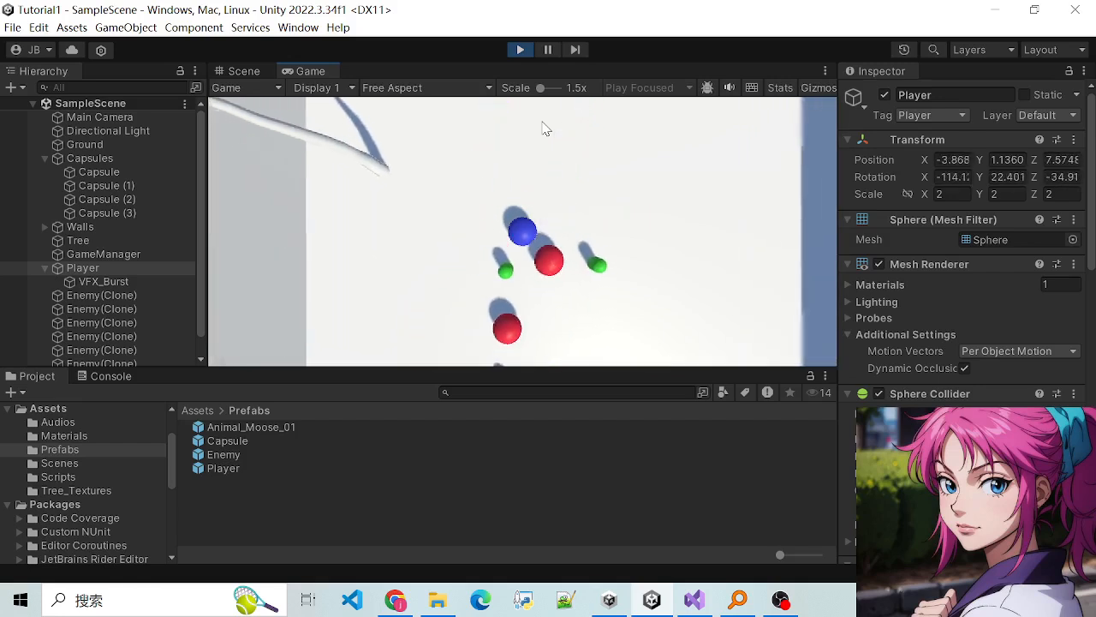
key("s")
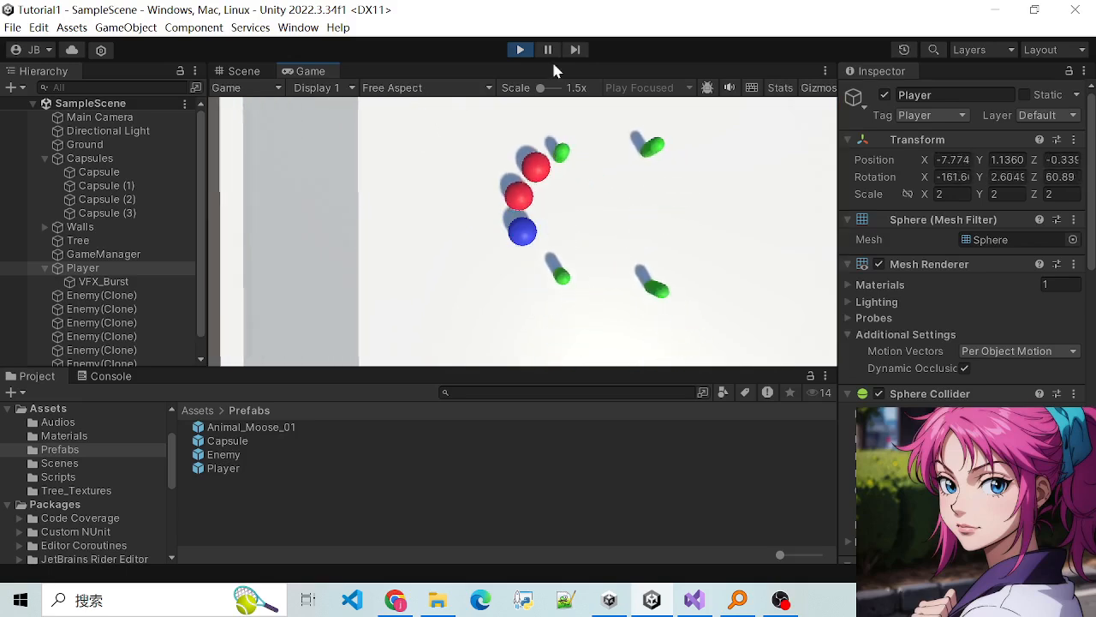
left_click(520, 49)
Step: Examine the Prefabs list and its Enemy element in the Game Manger script on the GameManager object
scroll(577, 254, "down", 5)
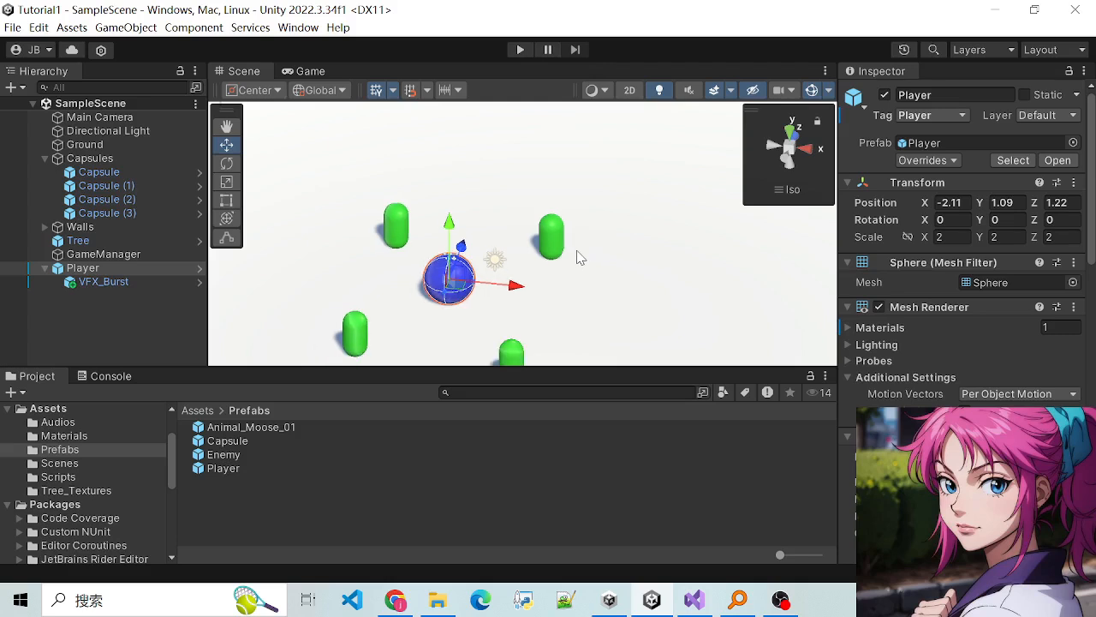
scroll(576, 257, "down", 2)
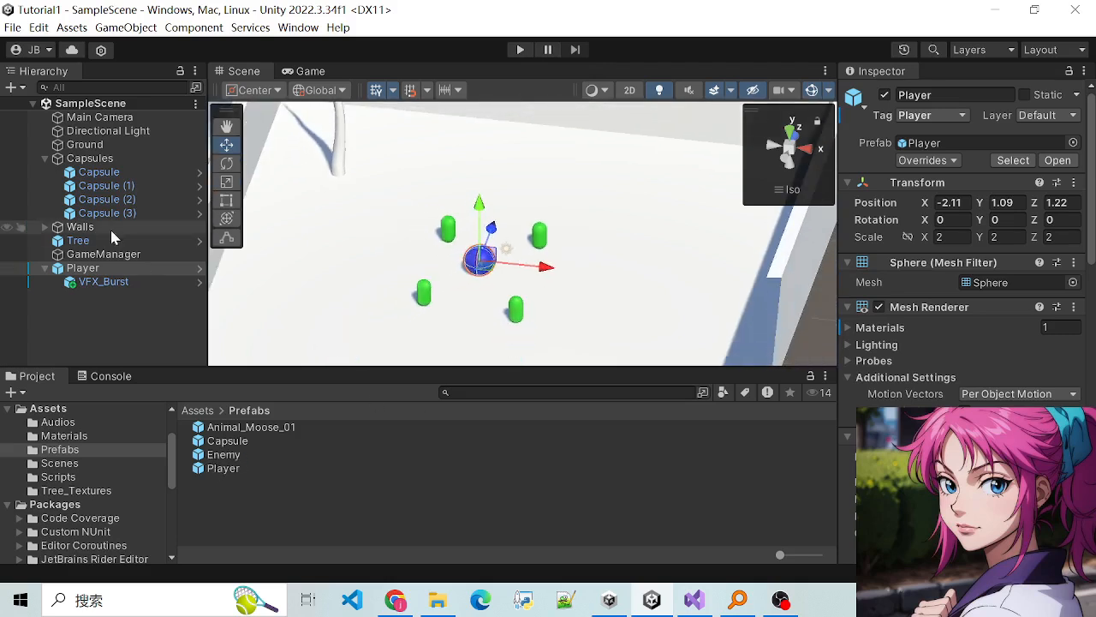
left_click(101, 254)
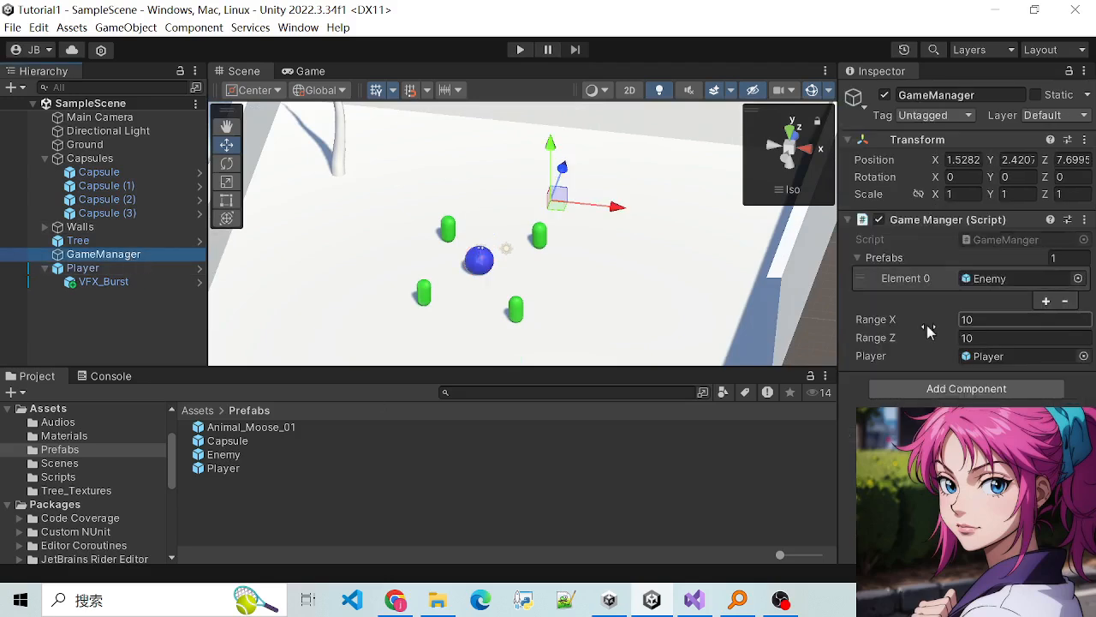
left_click(1078, 279)
left_click(1080, 233)
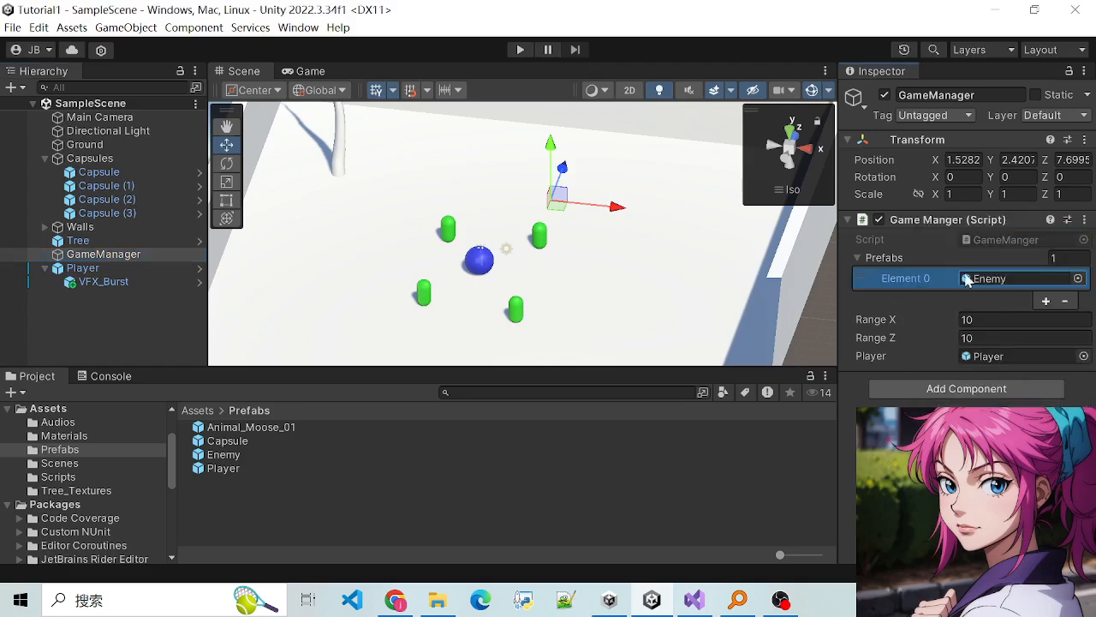
left_click(857, 259)
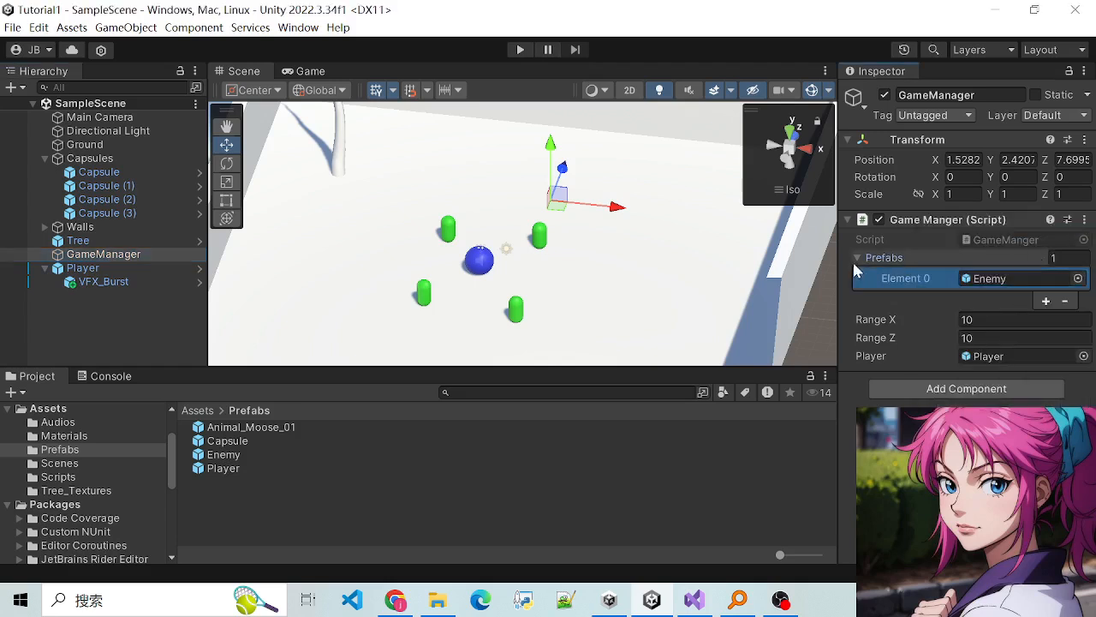
left_click(857, 258)
left_click(858, 258)
left_click(858, 258)
left_click(902, 280)
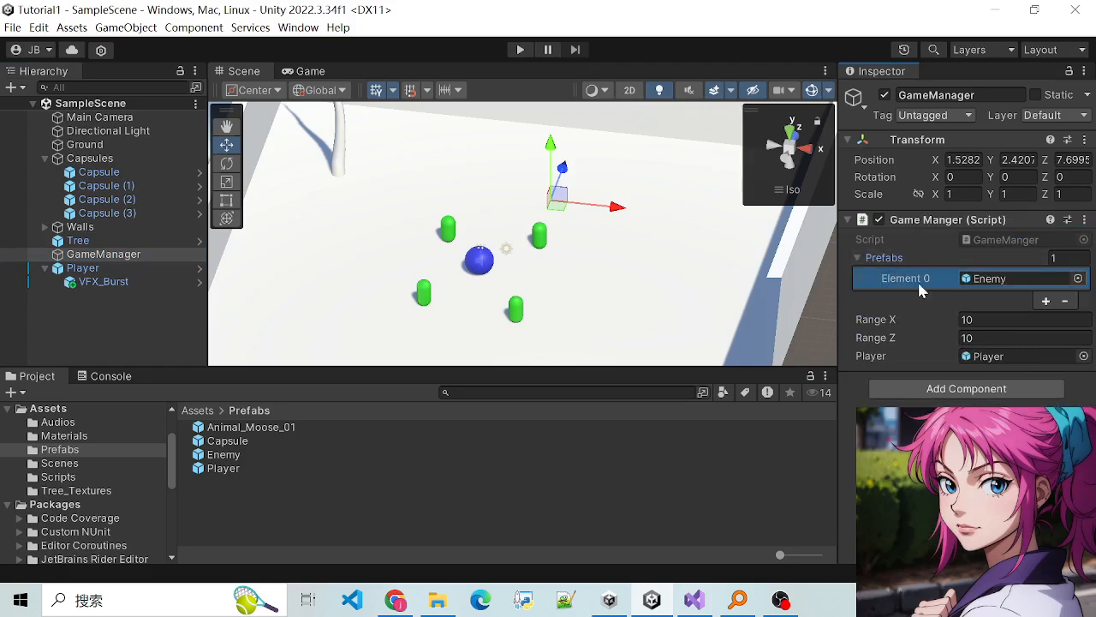
scroll(323, 283, "up", 3)
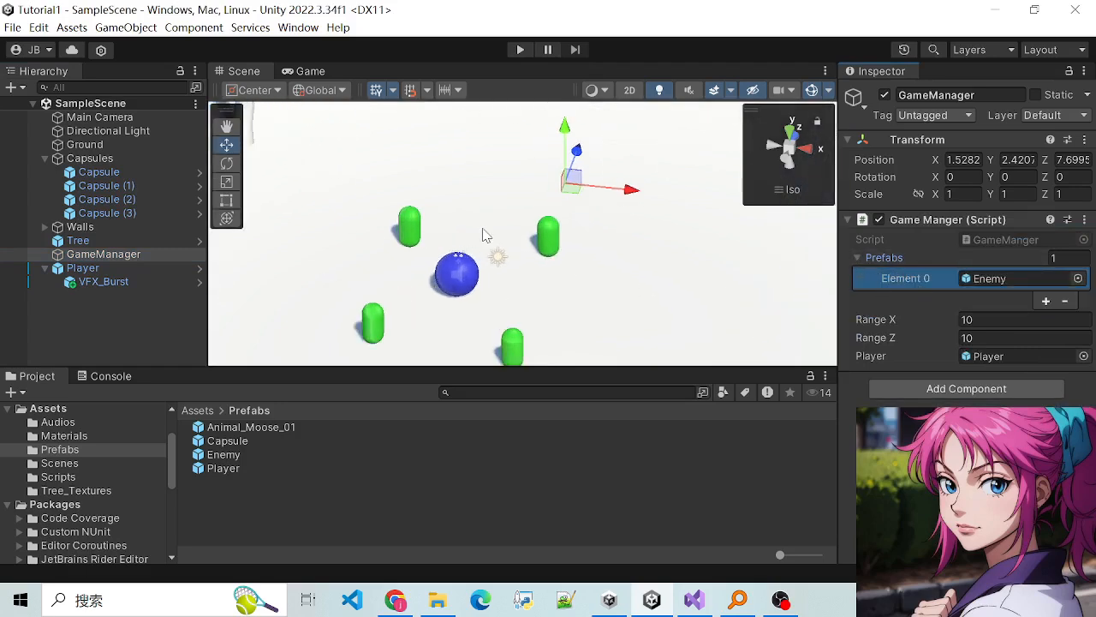
scroll(484, 249, "down", 2)
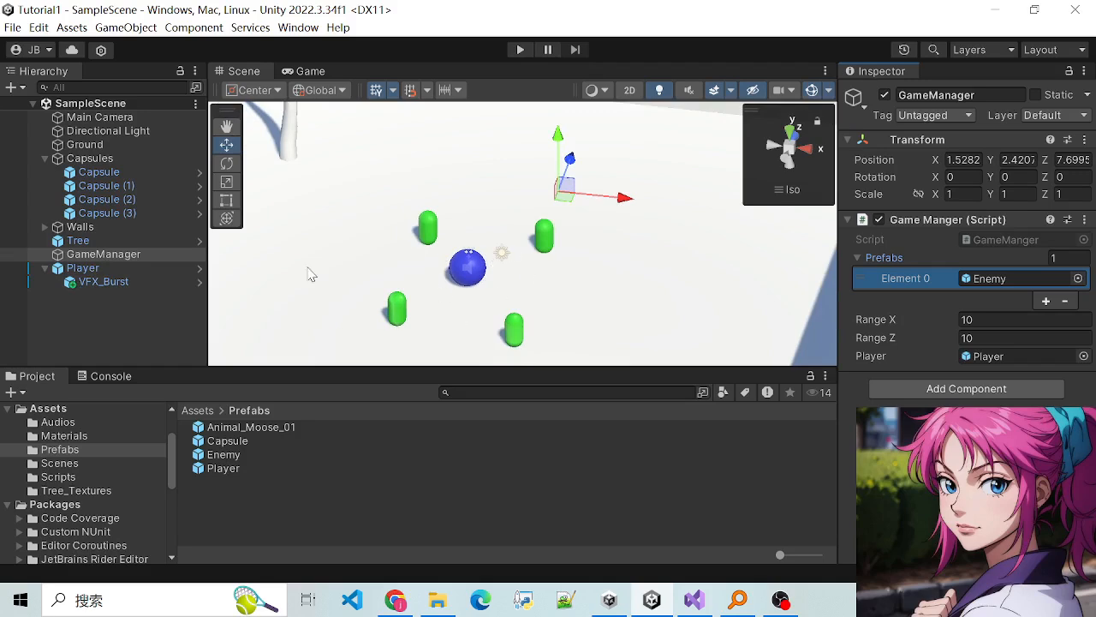
scroll(397, 257, "up", 2)
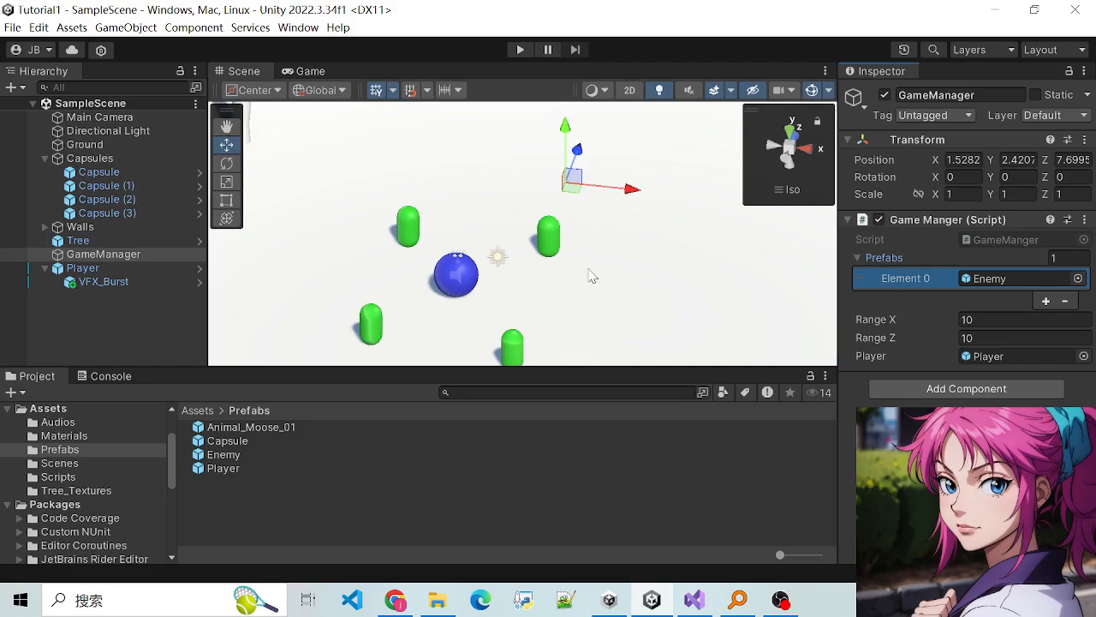
scroll(493, 238, "up", 1)
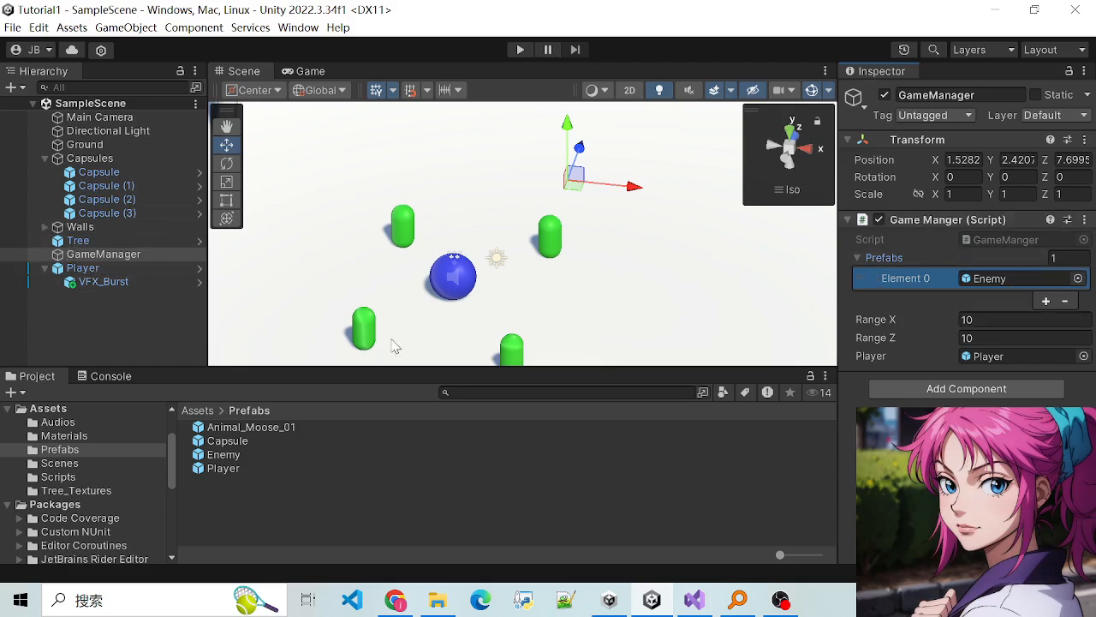
Step: Examine the Enemy prefab's Sphere Collider and Enemy script settings, and select the Capsule (2) object in the scene
left_click(225, 455)
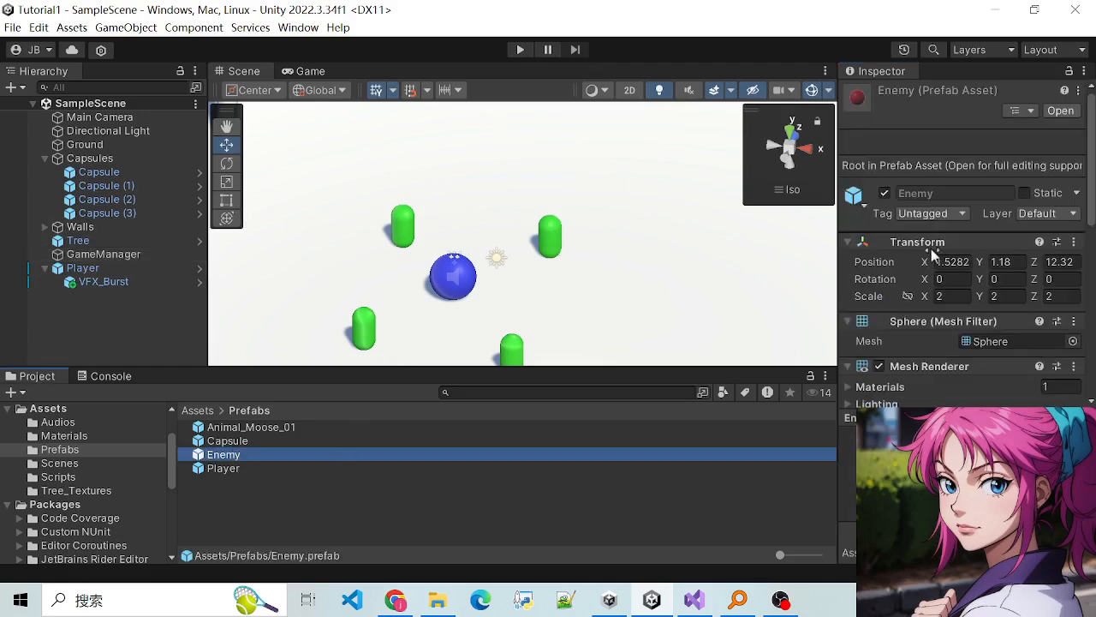
scroll(933, 254, "down", 8)
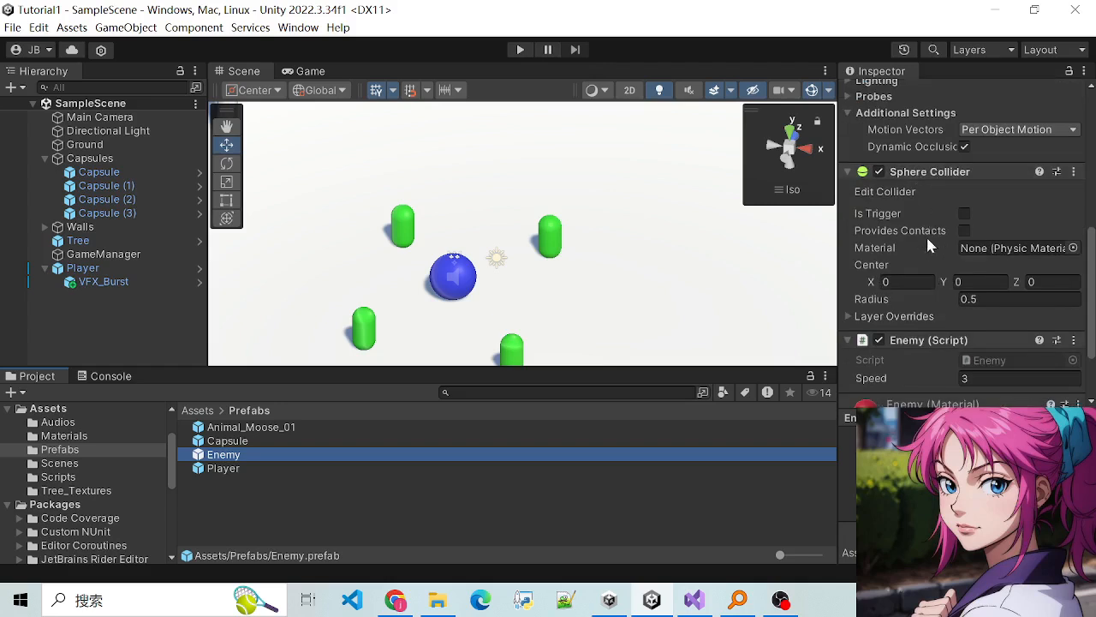
scroll(926, 257, "down", 3)
scroll(917, 291, "up", 4)
scroll(916, 290, "down", 4)
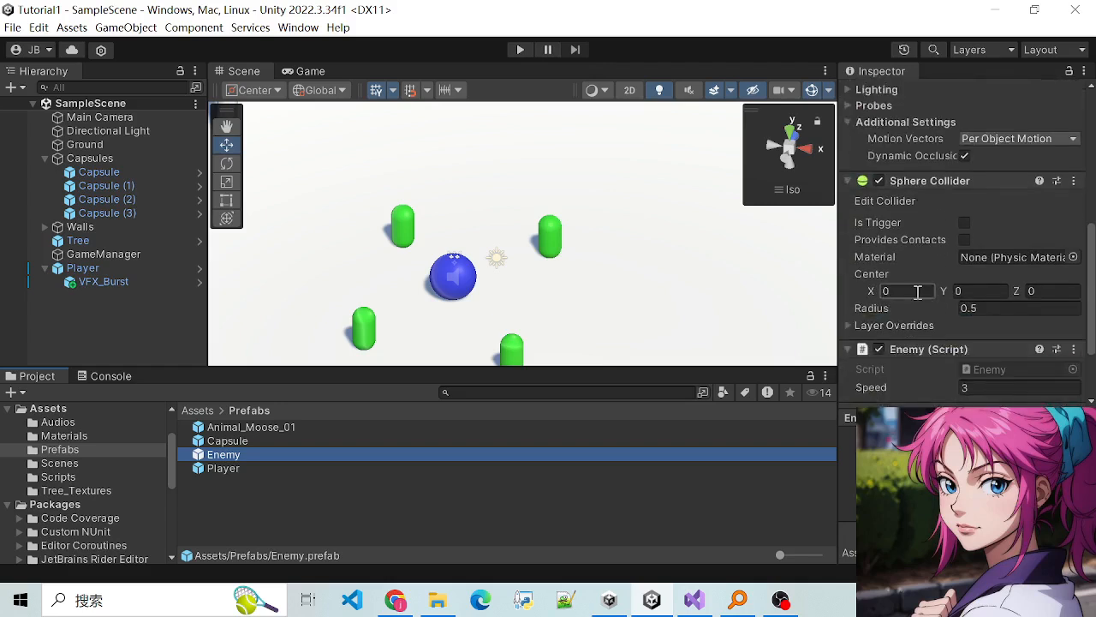
left_click(555, 248)
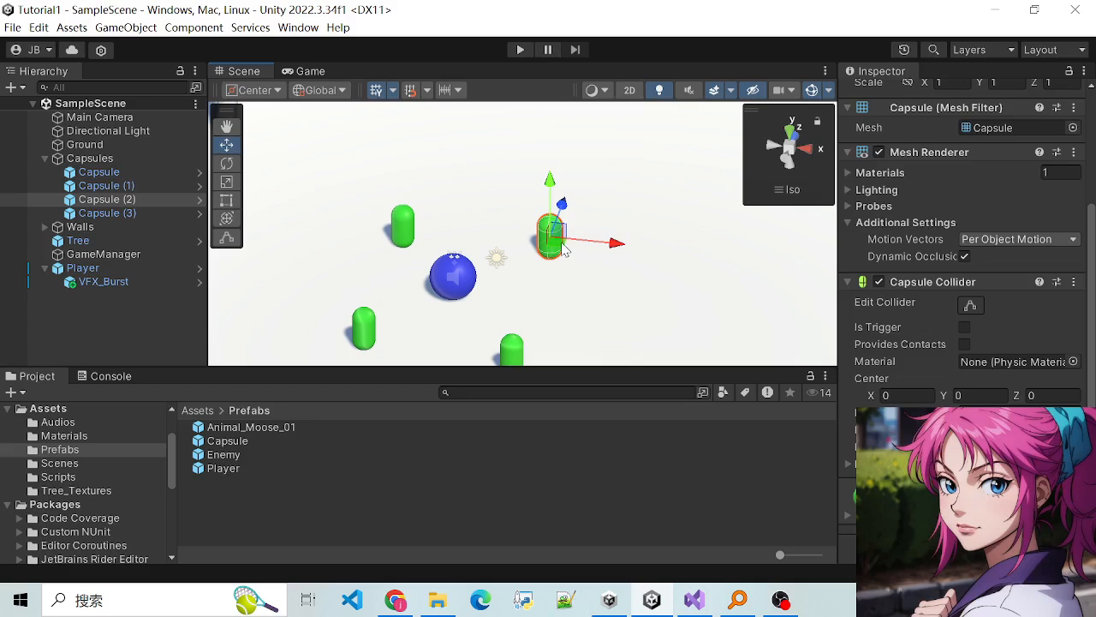
Step: Check the Capsule Collider on Capsule (2) and add a Rigidbody component to the Enemy prefab
scroll(909, 384, "up", 2)
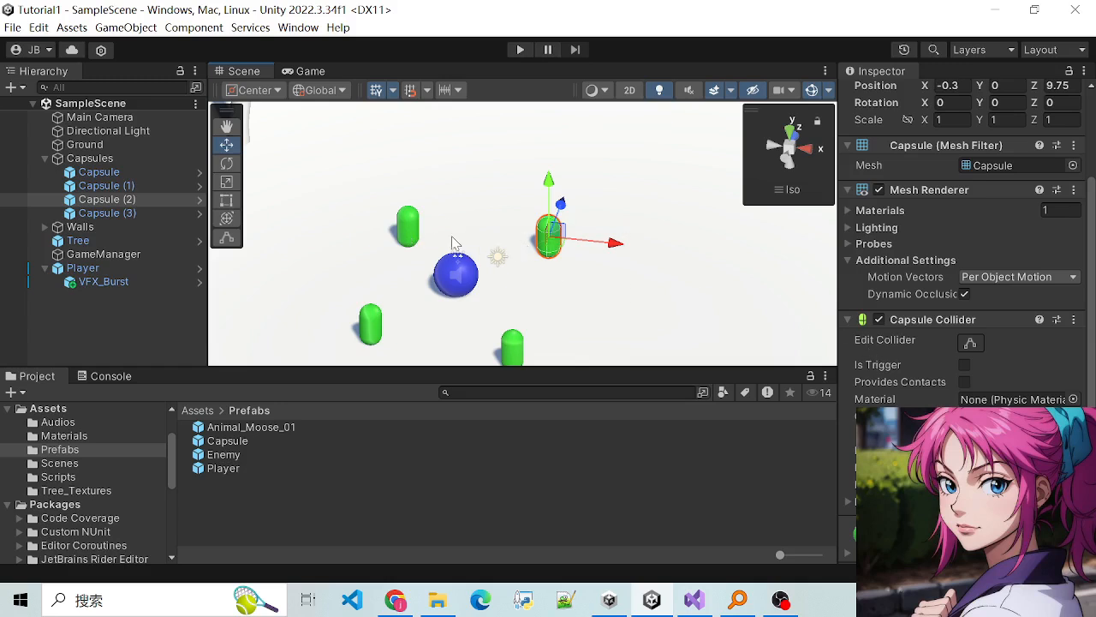
left_click(849, 320)
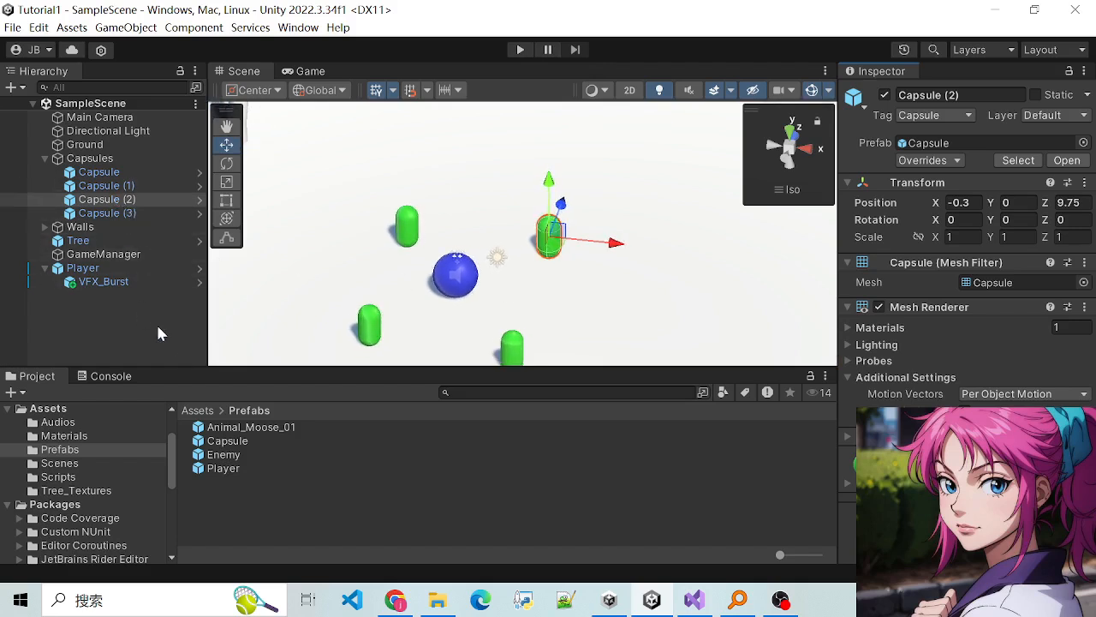
left_click(223, 455)
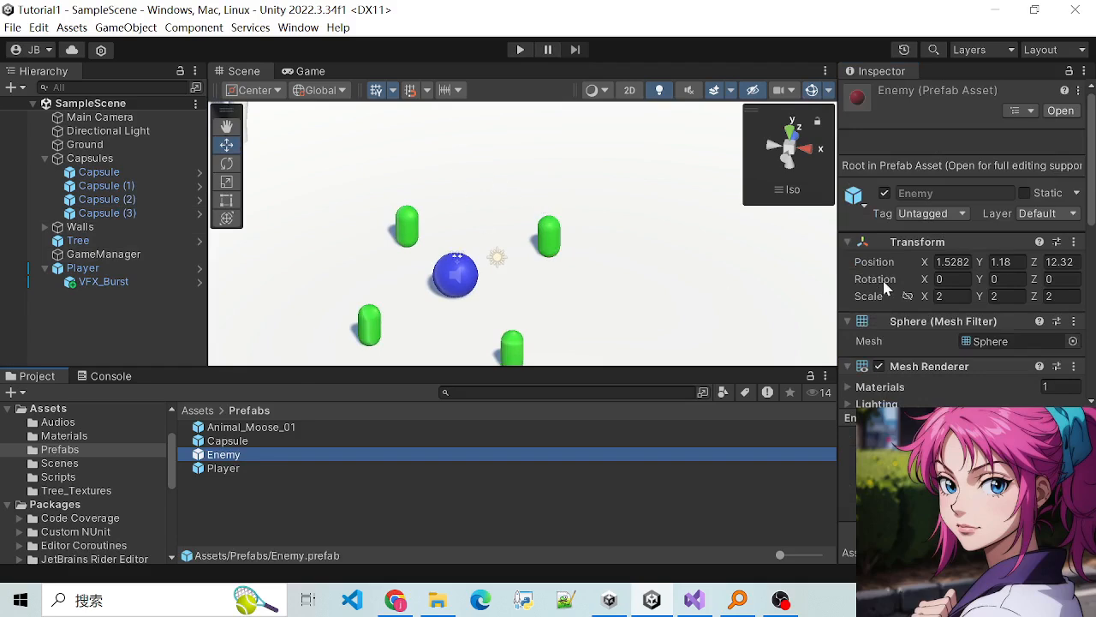
scroll(885, 288, "down", 10)
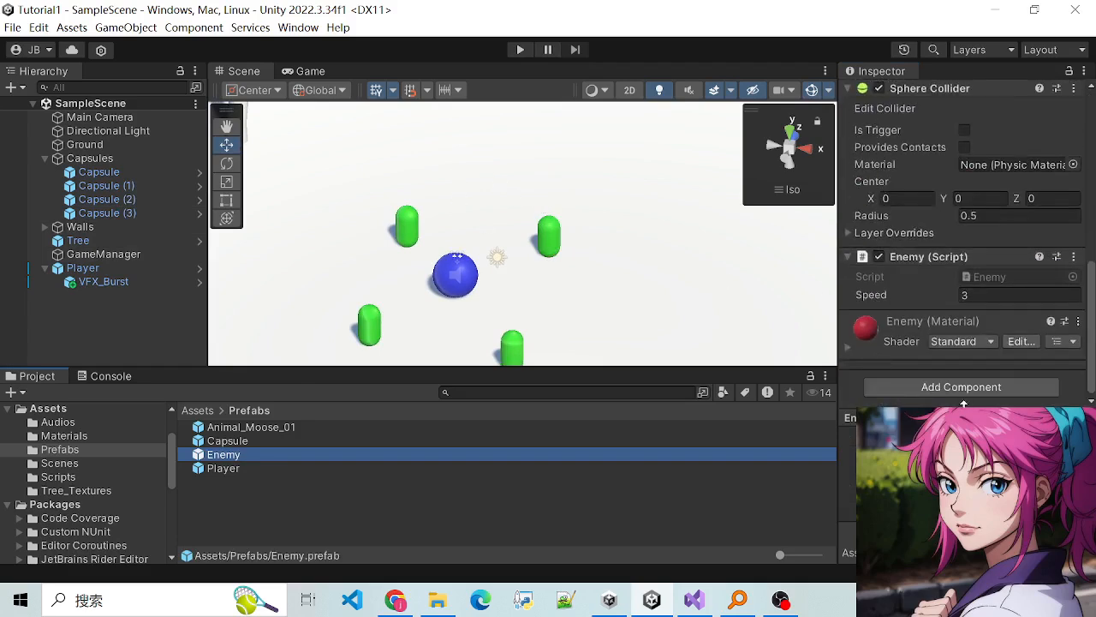
scroll(919, 310, "up", 4)
scroll(916, 308, "down", 4)
left_click(925, 391)
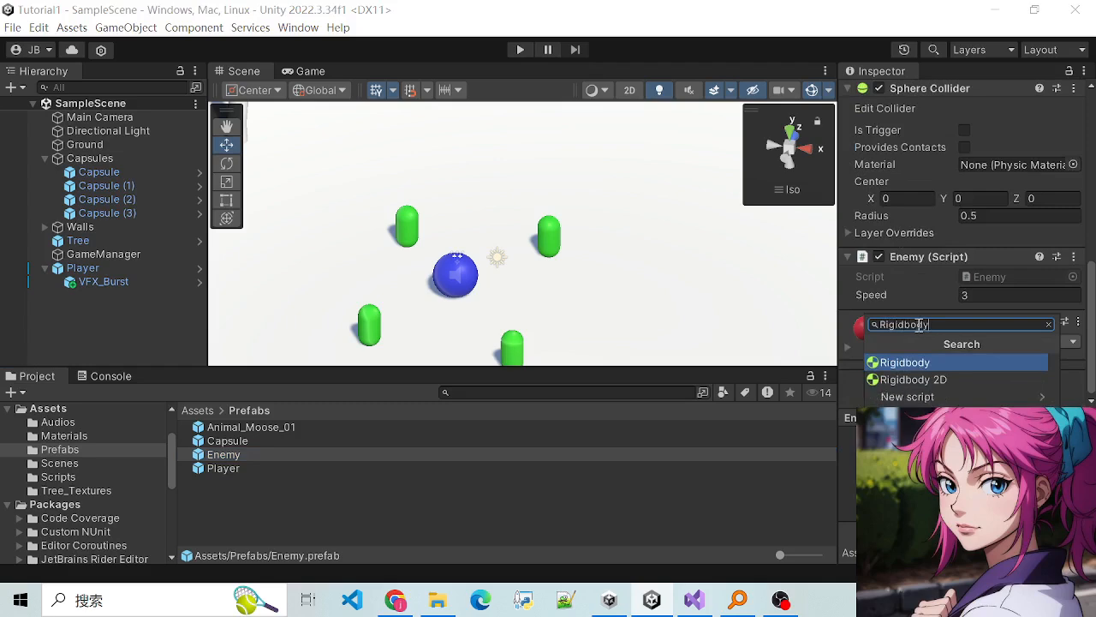
left_click(922, 362)
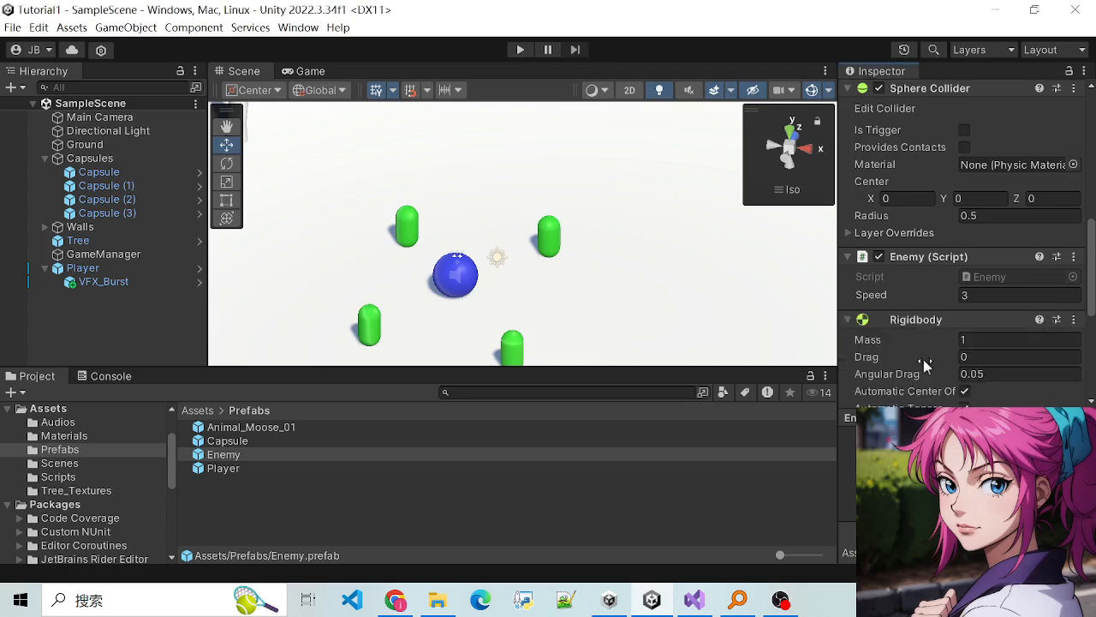
scroll(927, 357, "down", 5)
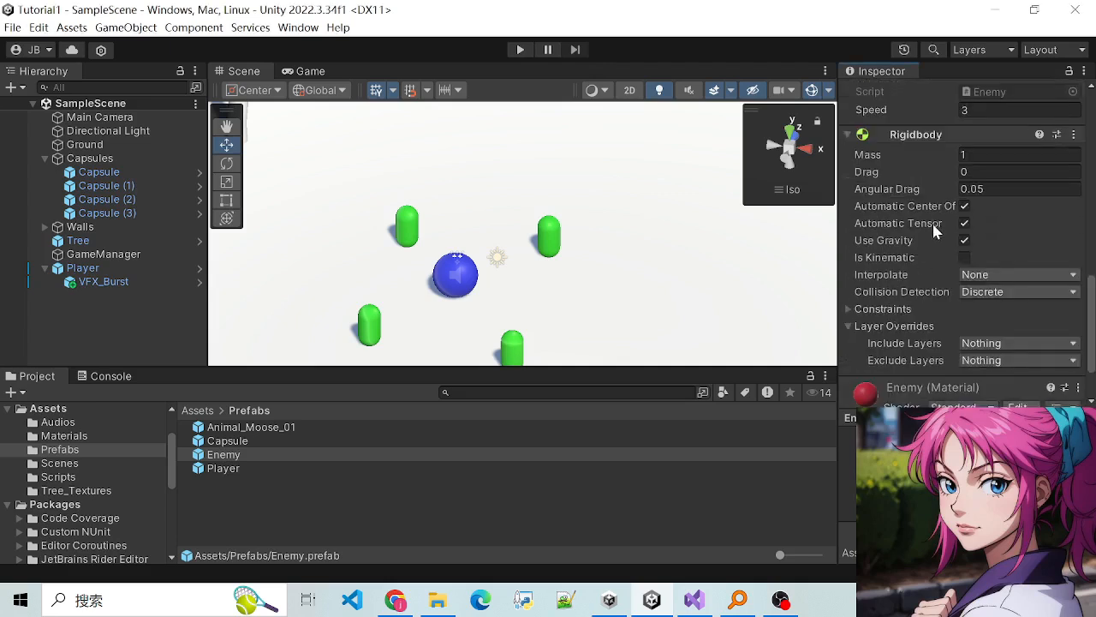
scroll(934, 248, "down", 1)
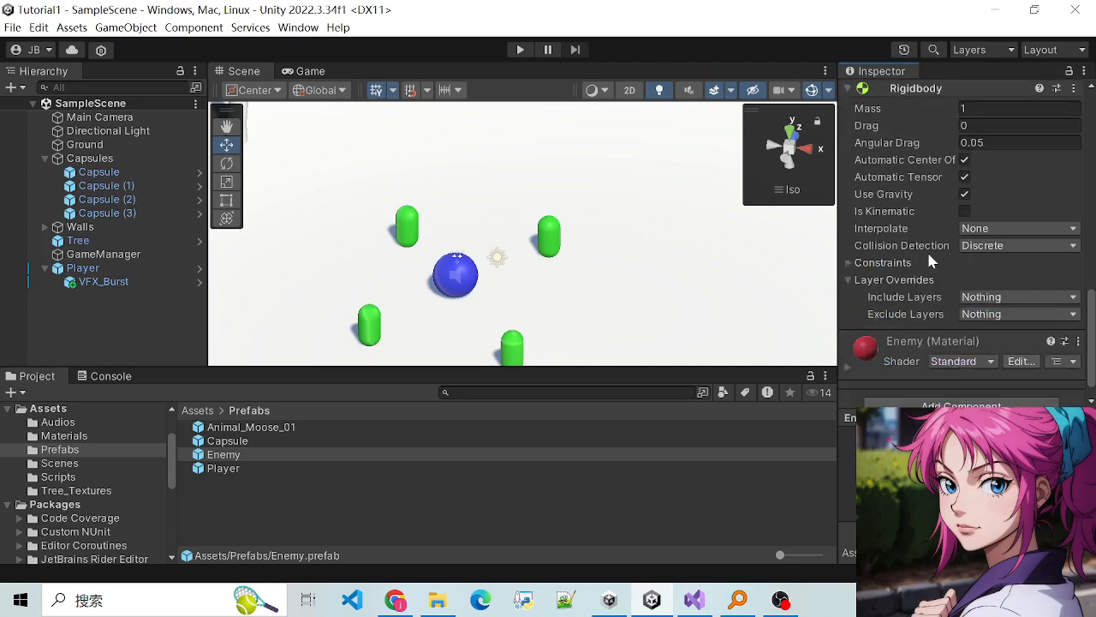
Step: Enter Play mode and steer the player ball around the arena to test how the red enemies collide with capsules, walls and the player
left_click(520, 49)
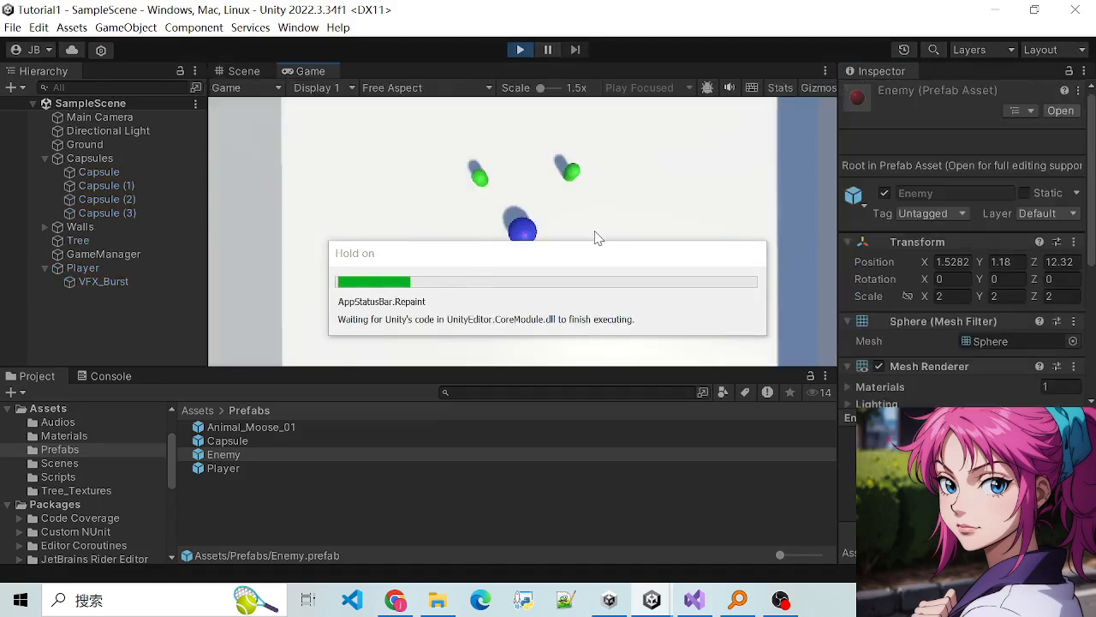
key("Up")
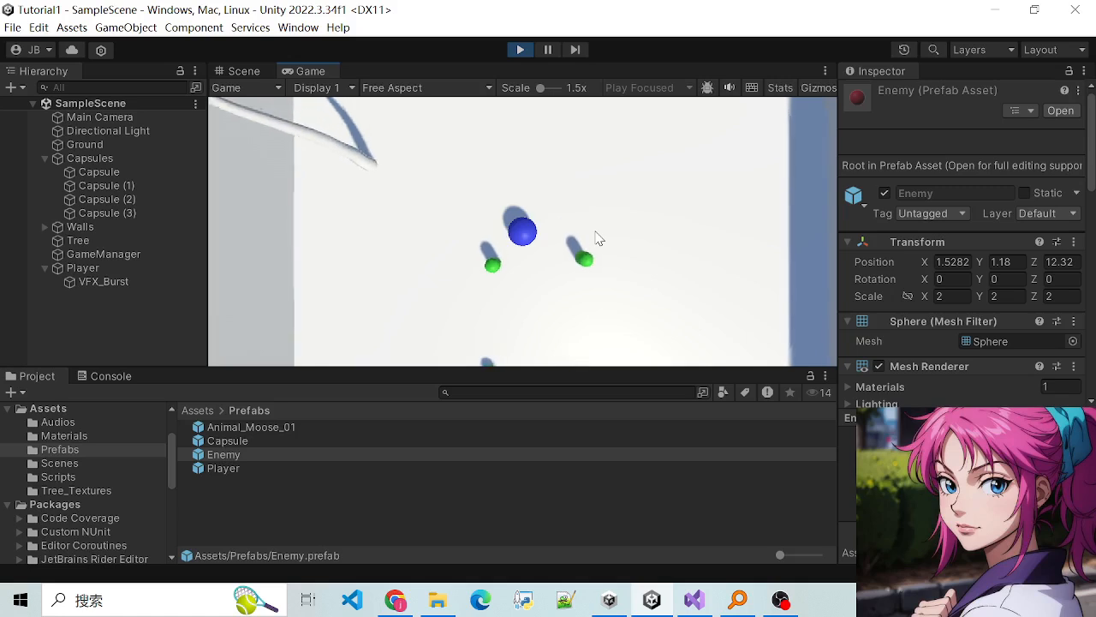
key("Left")
key("Down")
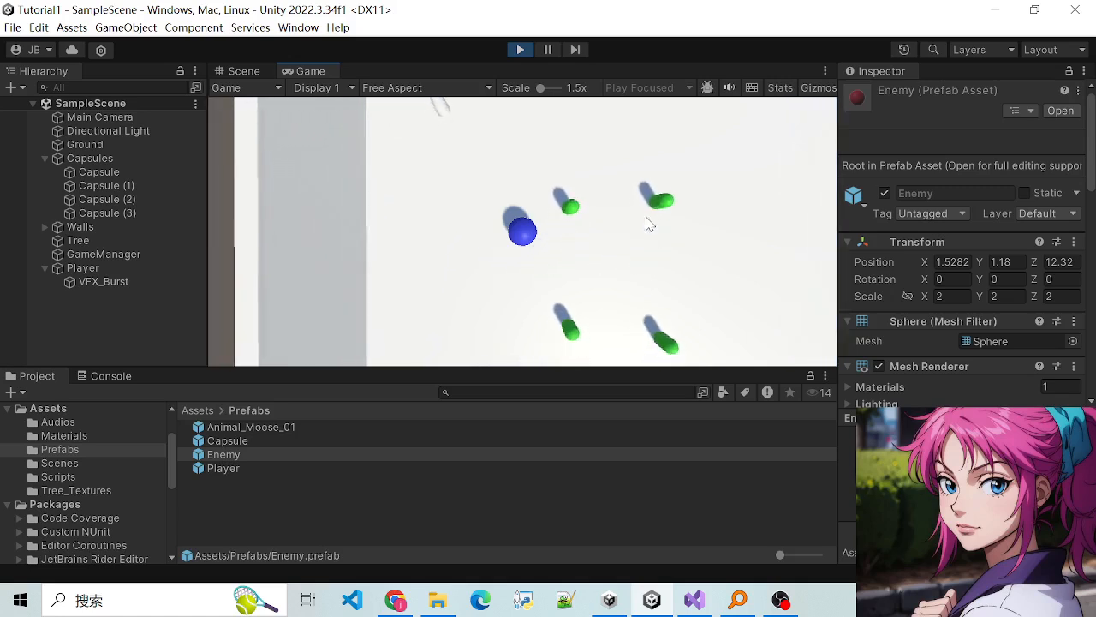
key("Right")
key("Up")
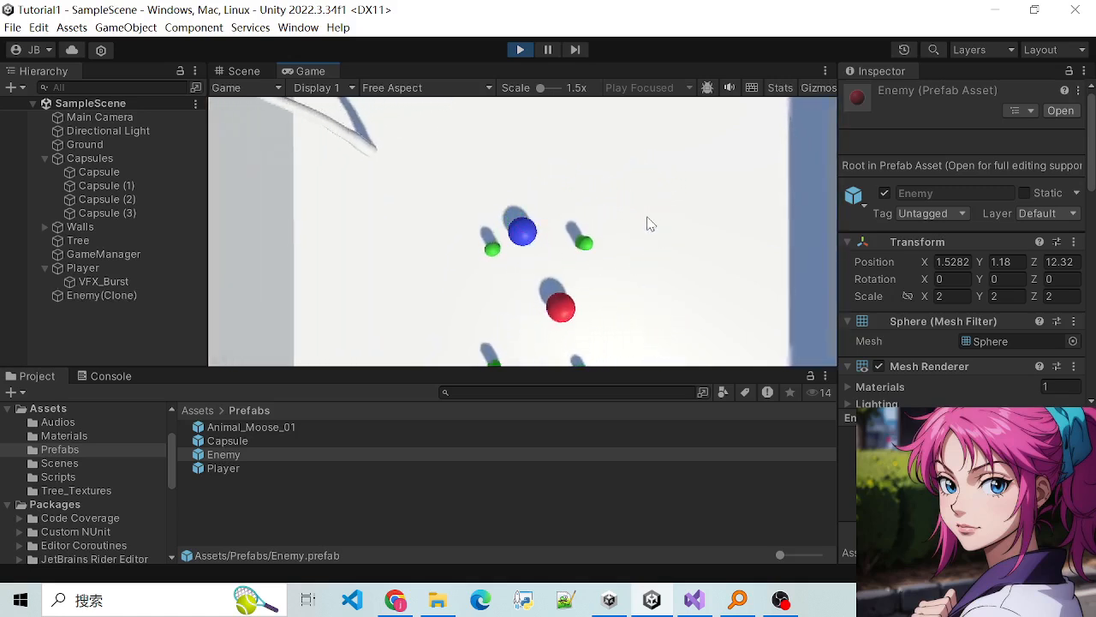
key("Left")
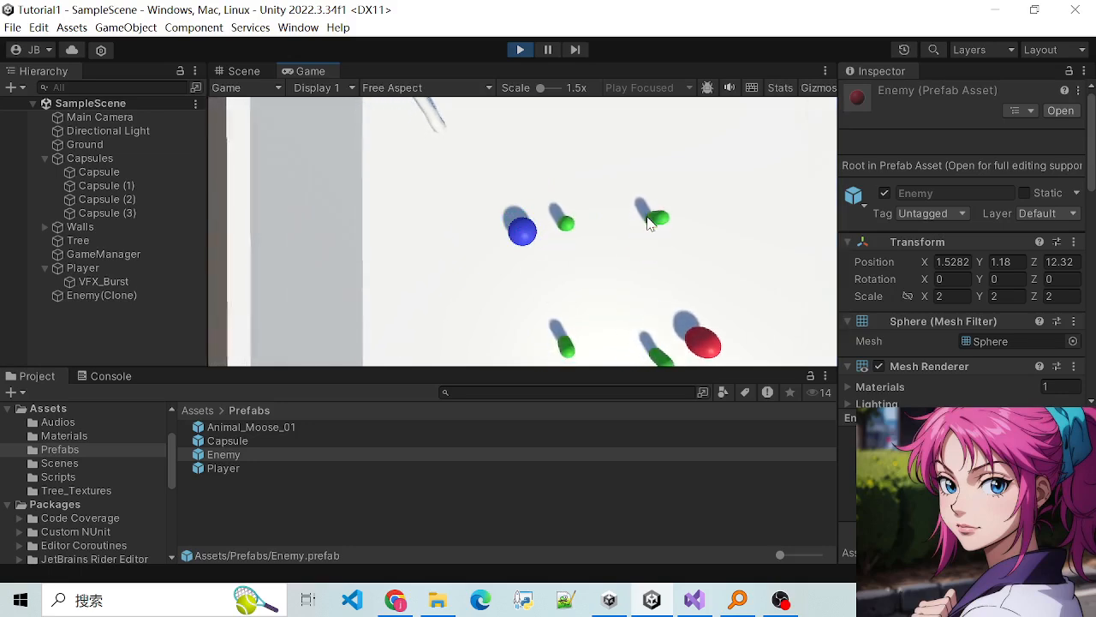
key("Right")
key("Down")
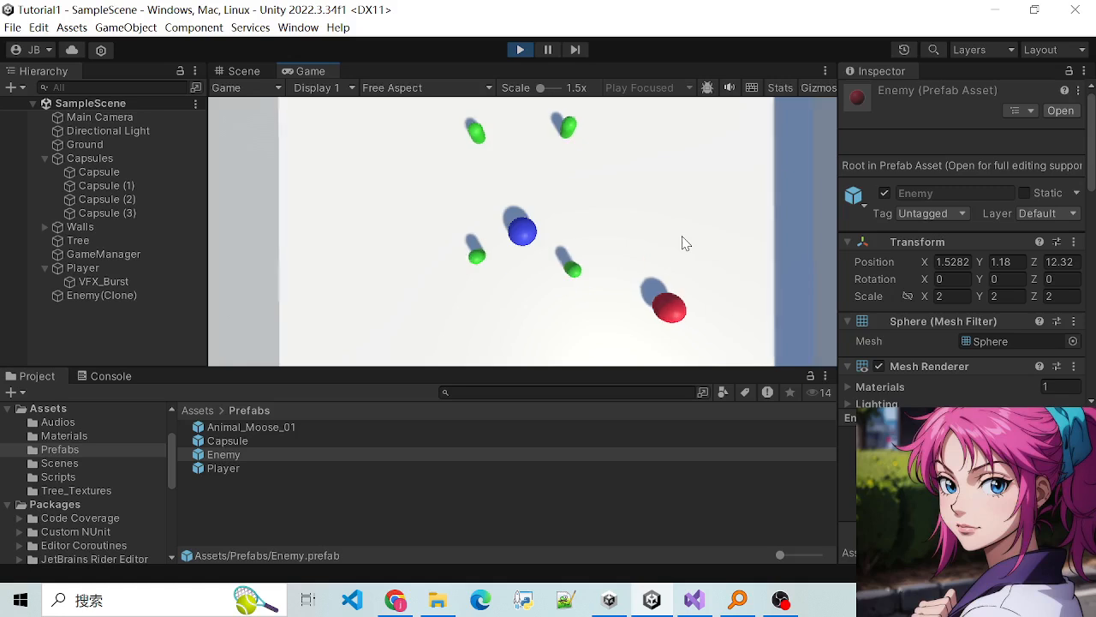
key("Down")
key("Up")
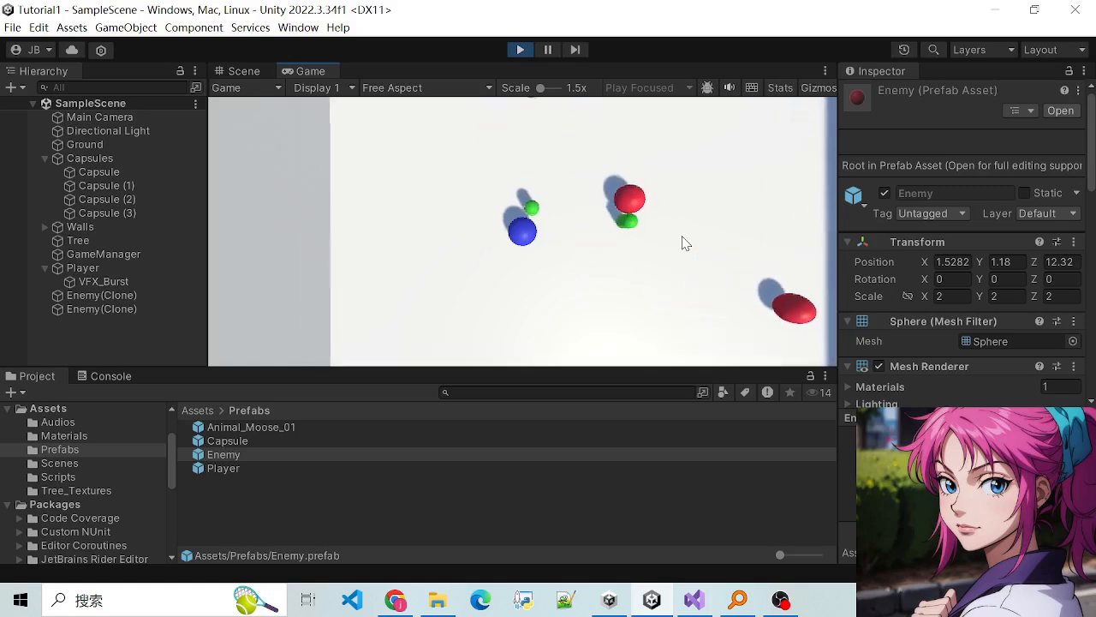
key("Up")
key("Right")
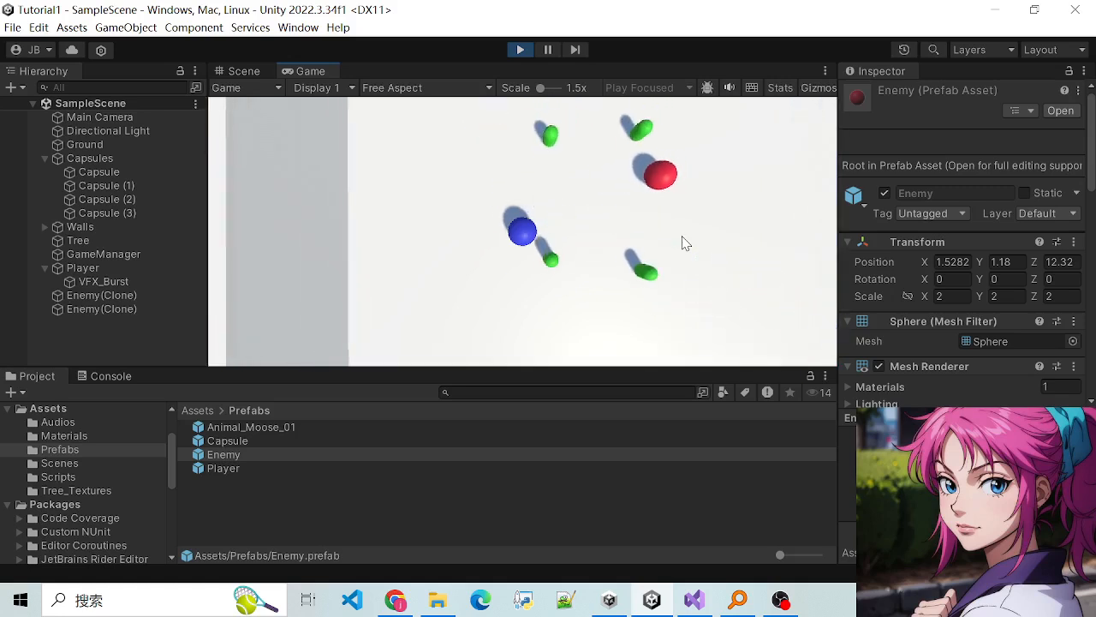
key("Left")
key("Right")
key("Left")
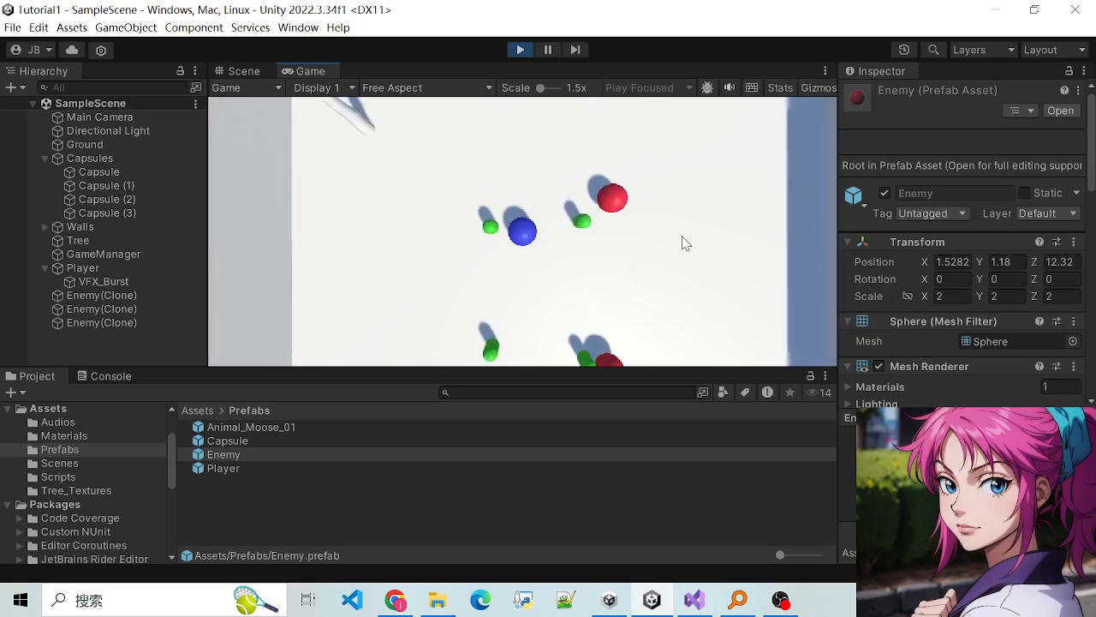
key("Down")
key("Right")
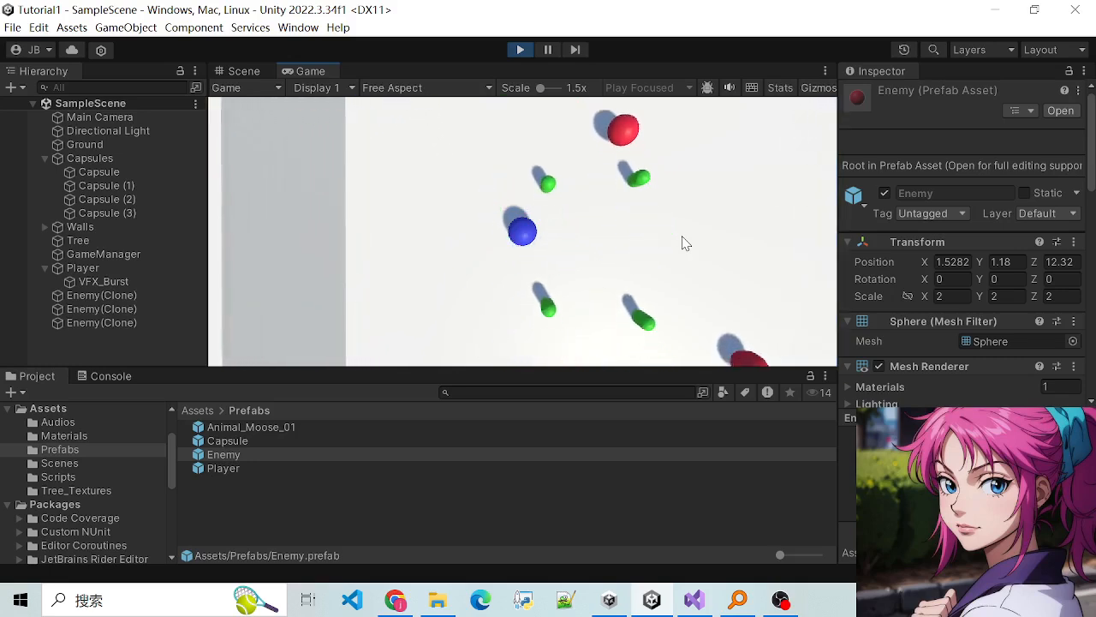
key("Left")
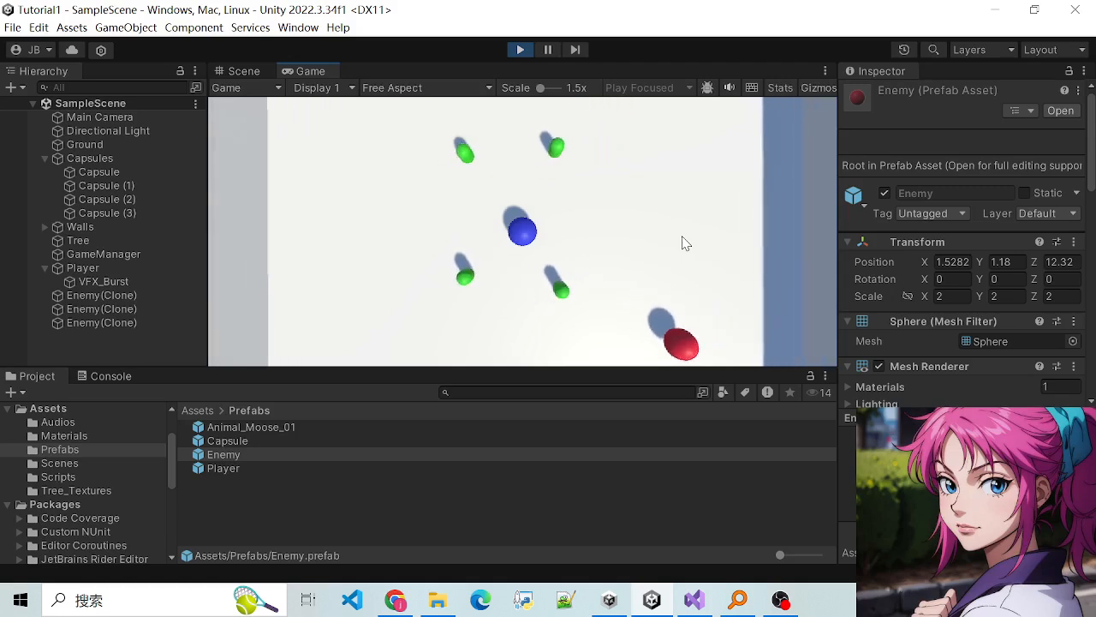
key("Right")
key("Up")
key("Left")
key("Up")
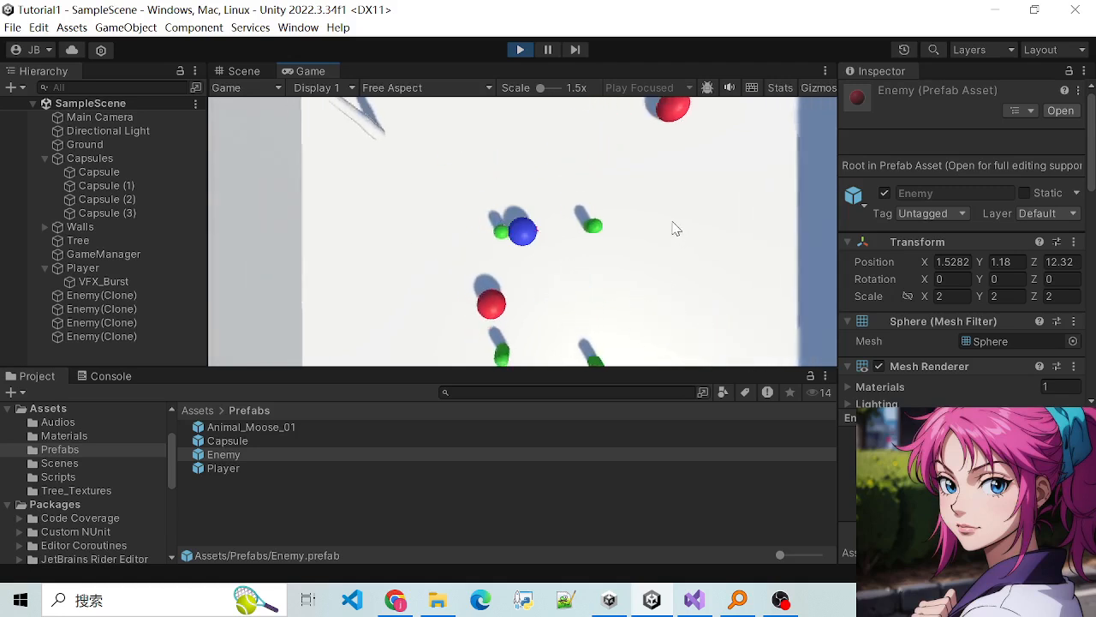
key("Right")
key("Down")
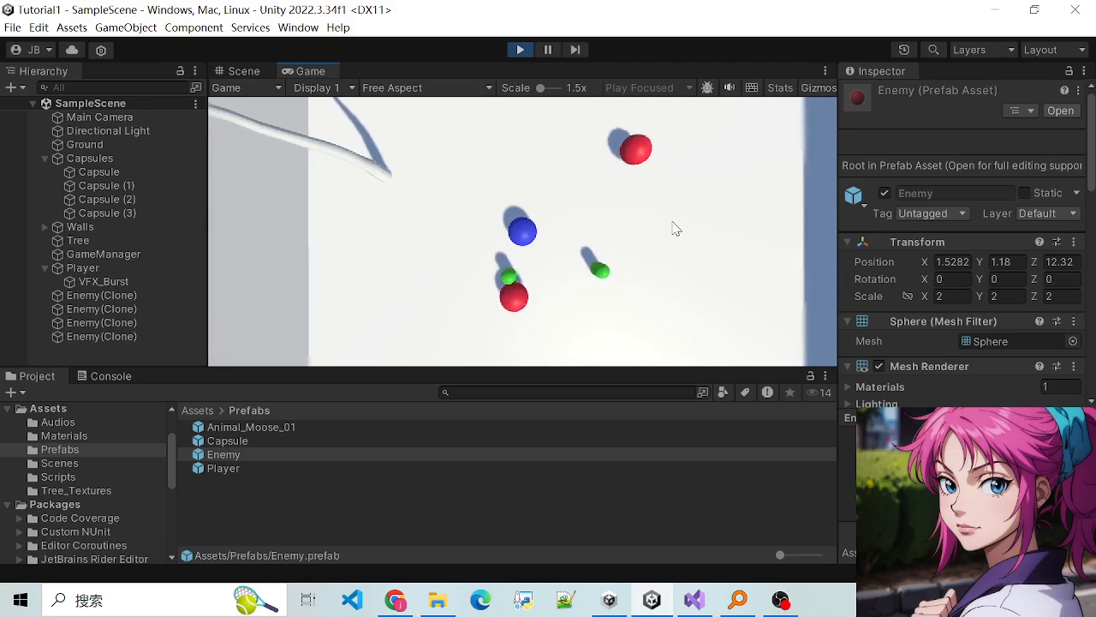
key("Right")
key("Left")
key("Up")
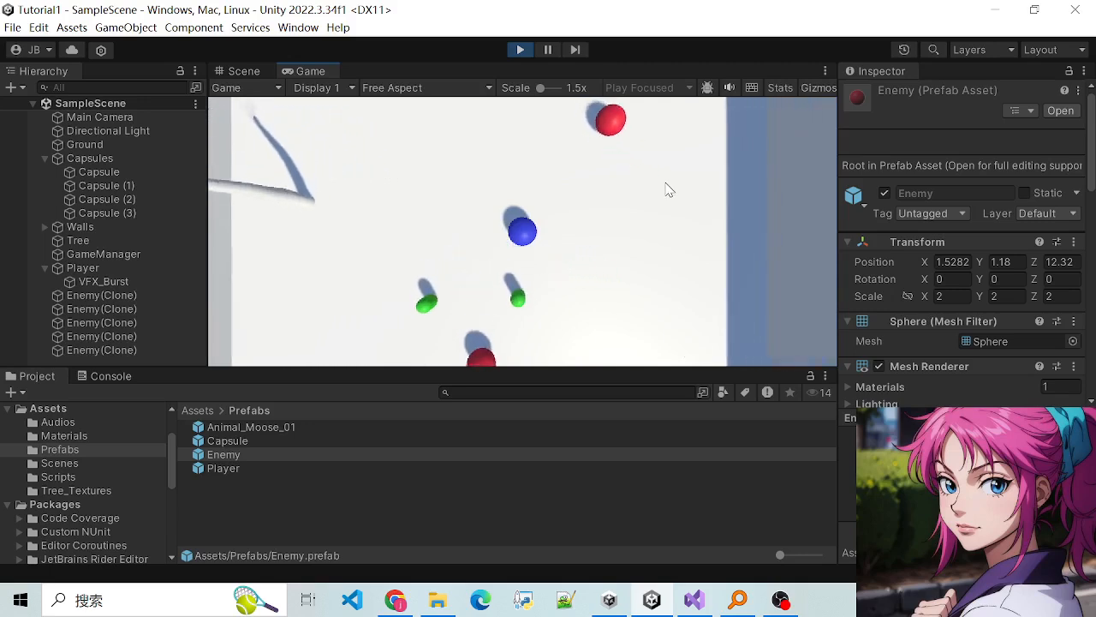
key("Right")
key("Left")
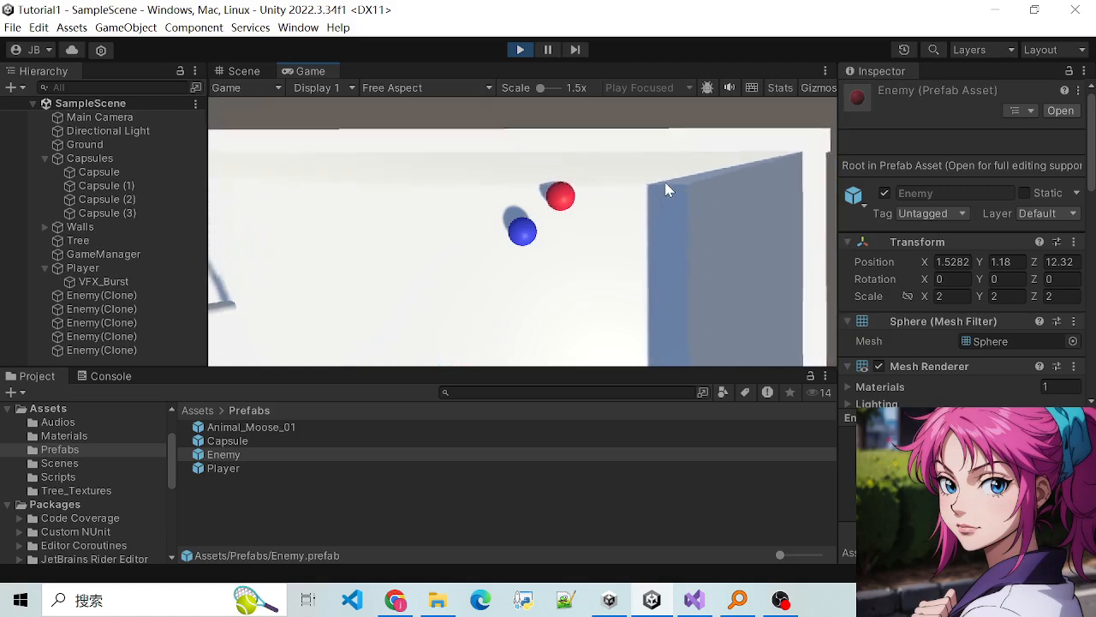
key("Down")
key("Left")
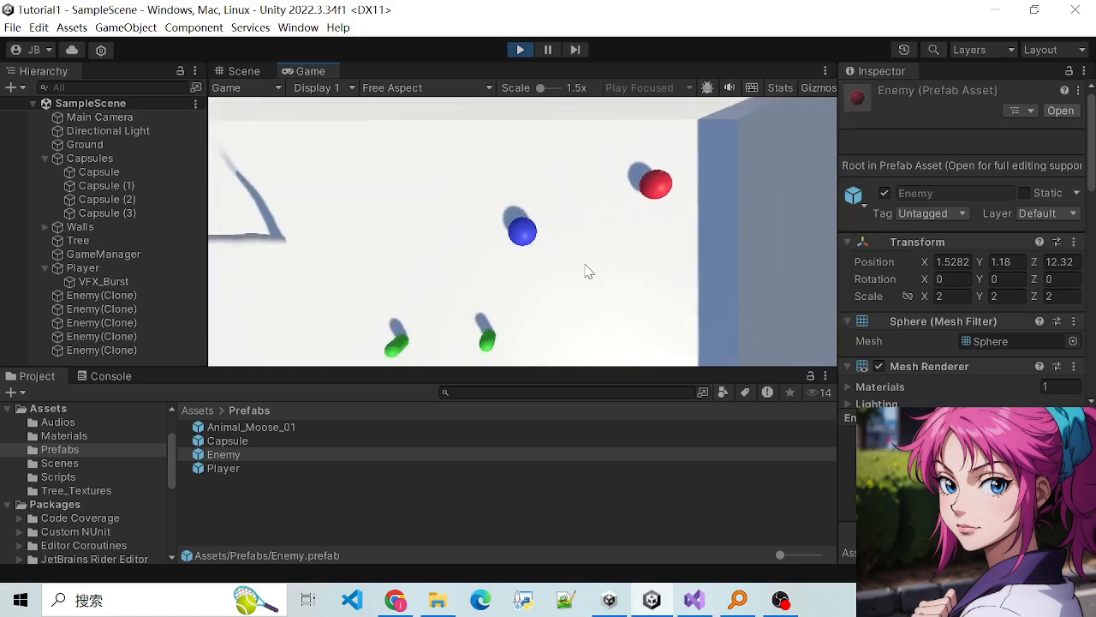
key("Up")
key("Right")
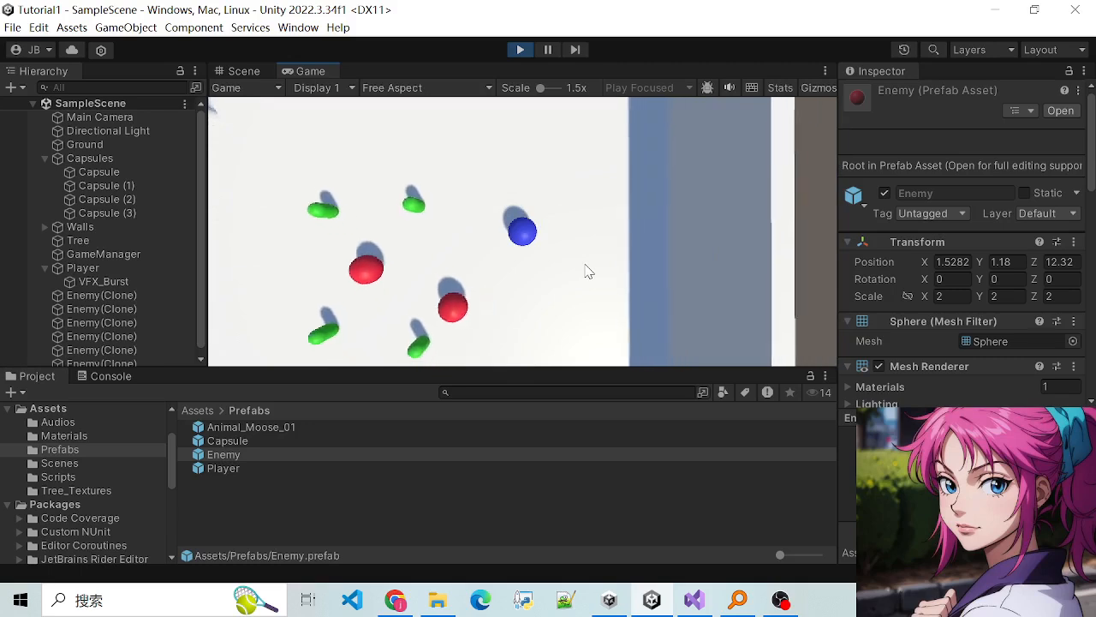
key("Left")
key("Down")
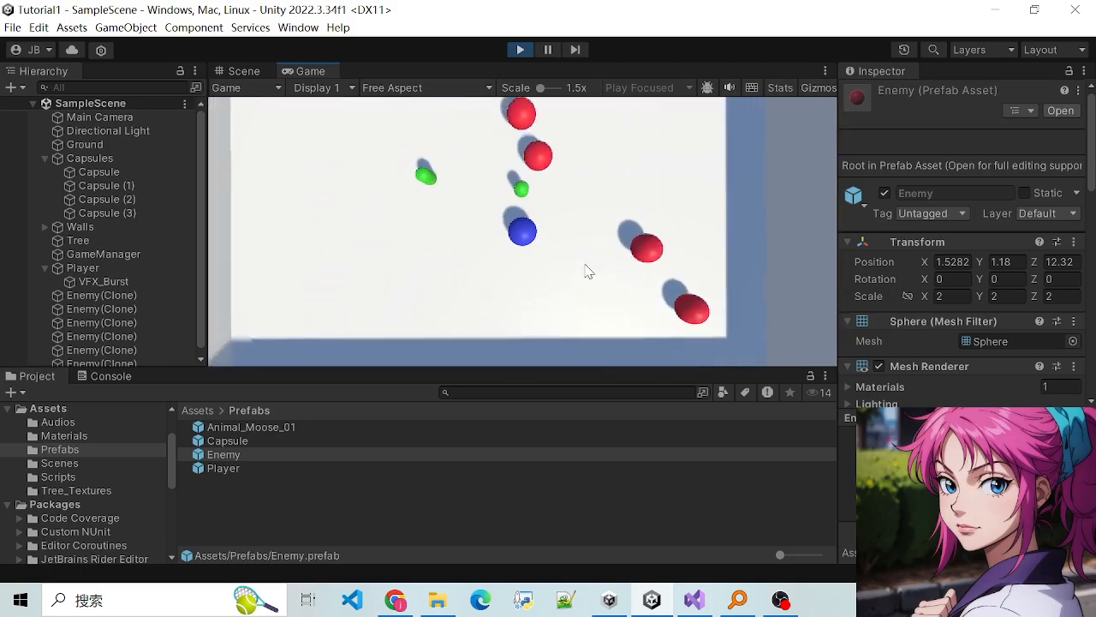
key("Right")
key("Up")
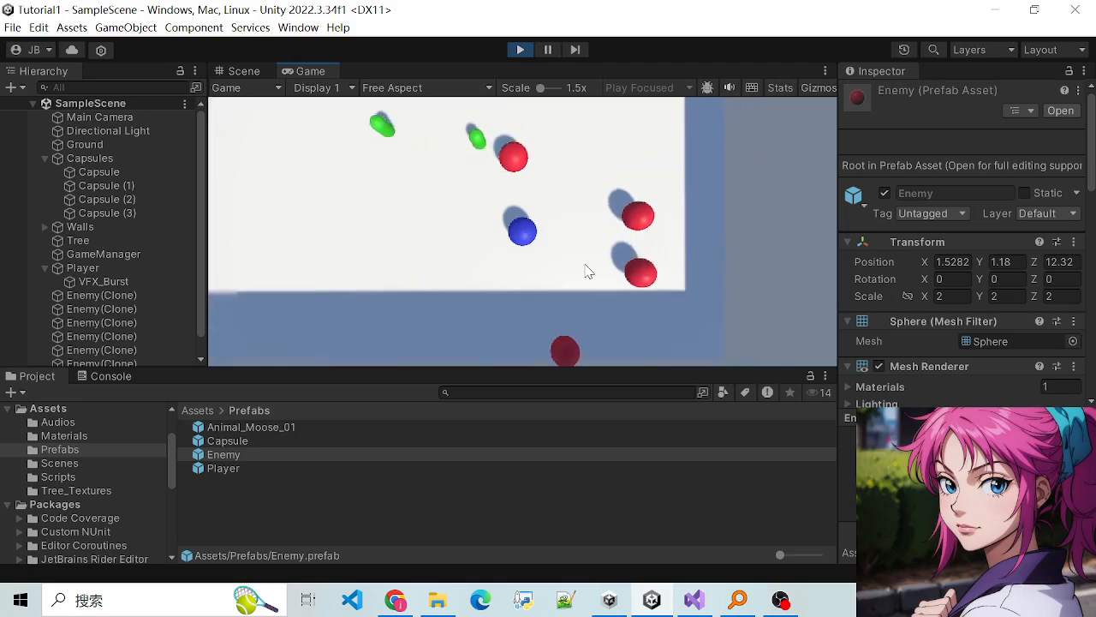
key("Up")
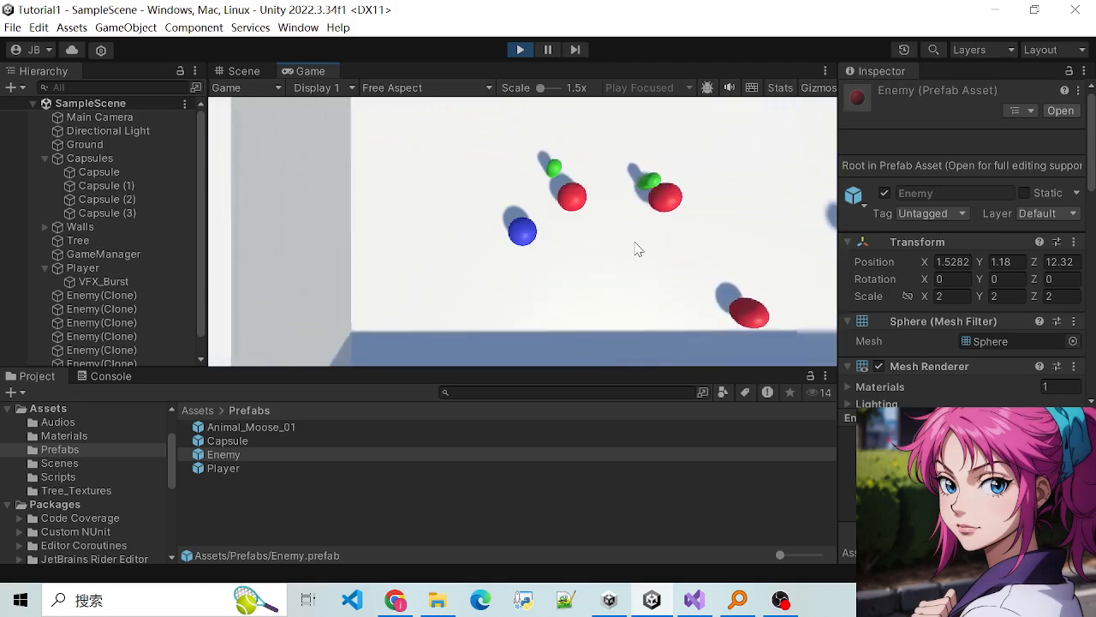
key("Right")
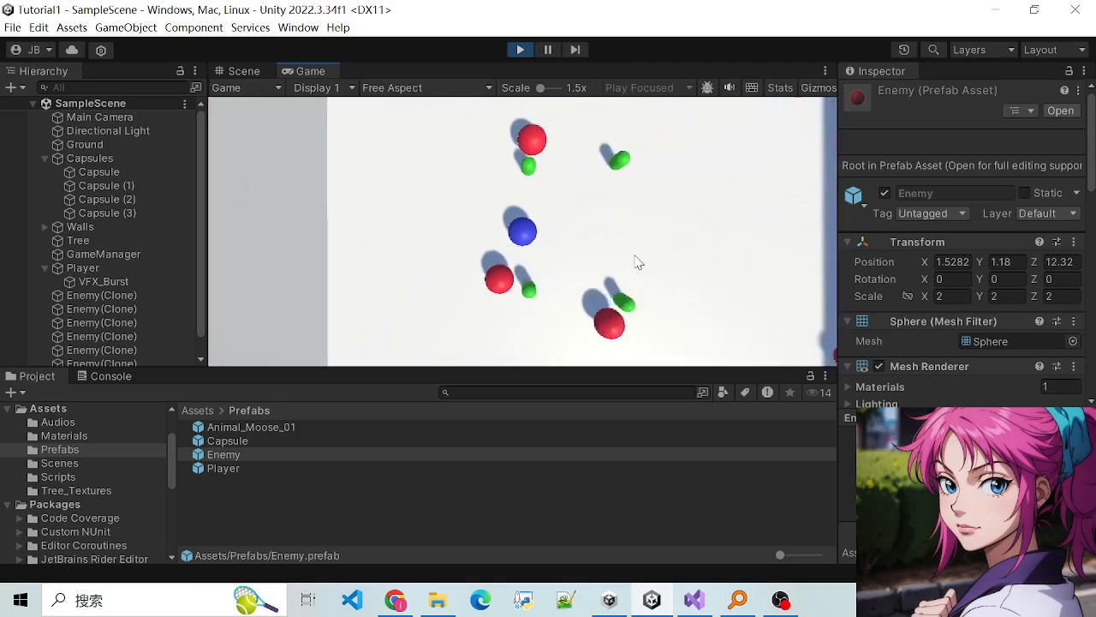
key("Left")
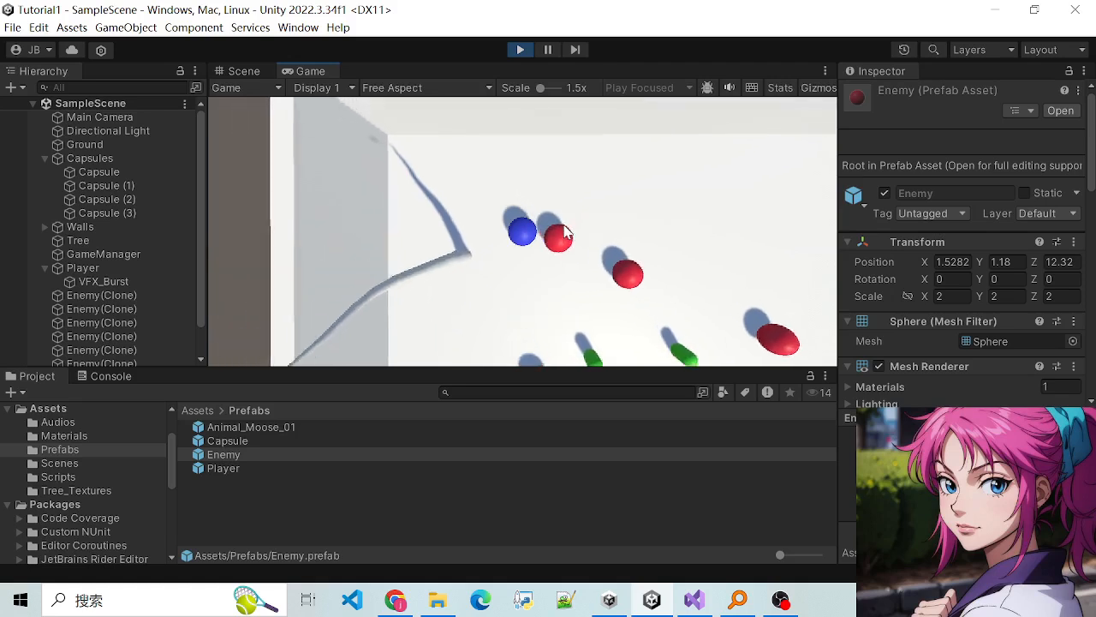
key("Right")
key("Down")
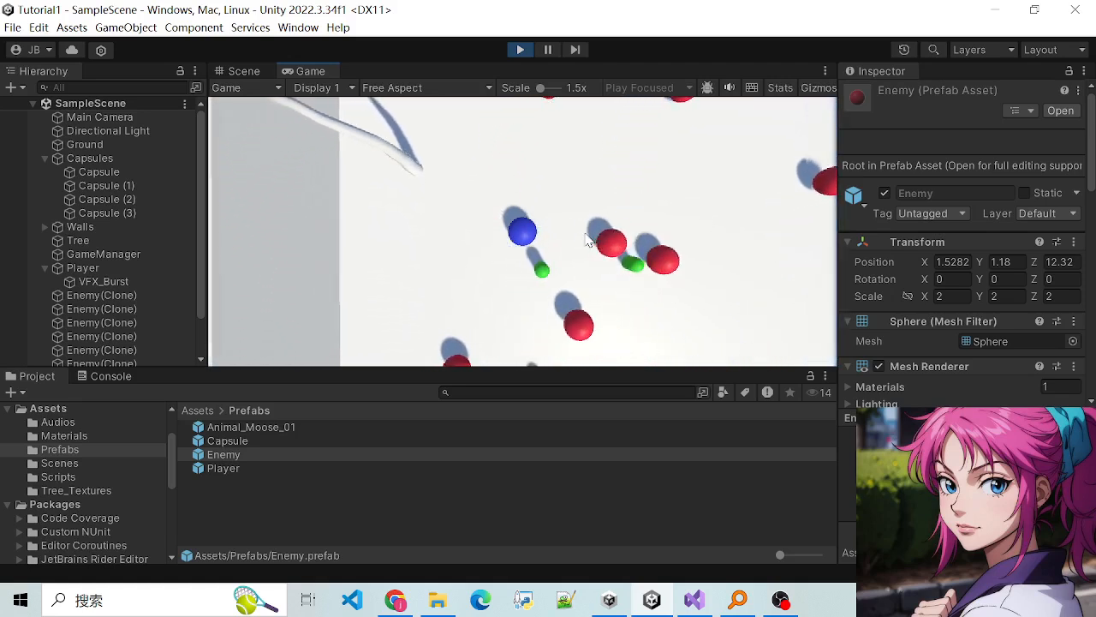
key("Down")
key("Right")
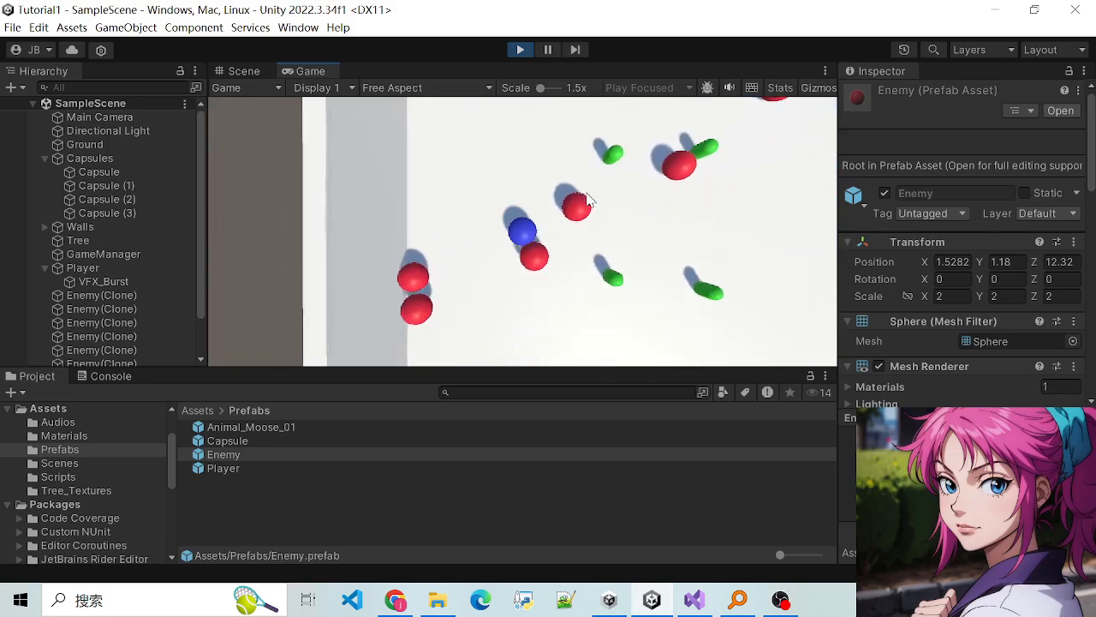
key("Left")
key("Up")
key("Right")
key("Left")
key("Right")
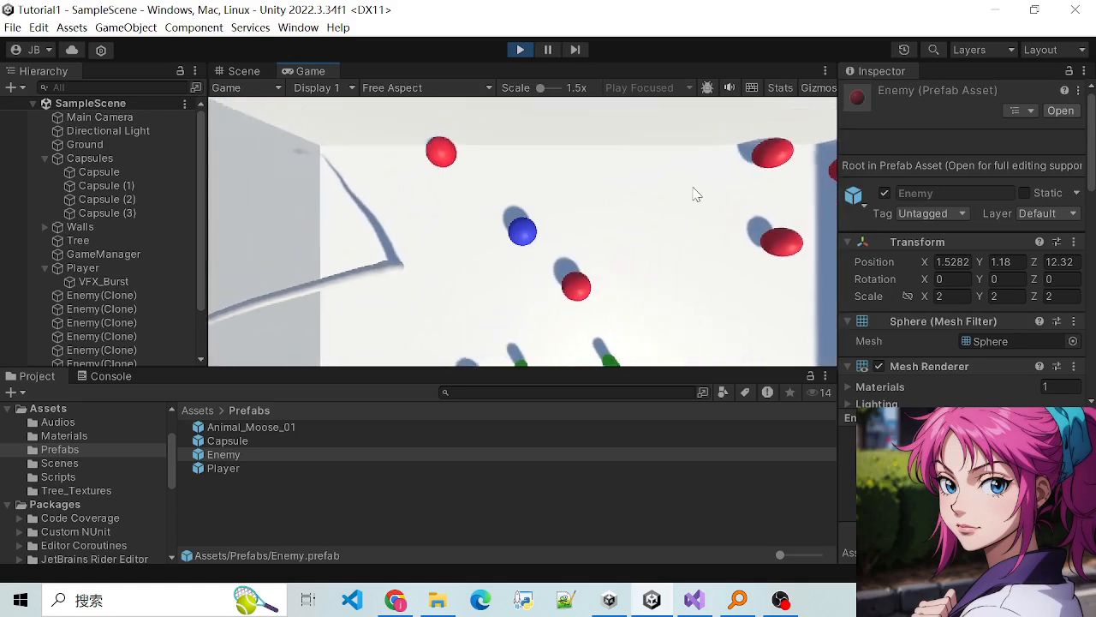
key("Down")
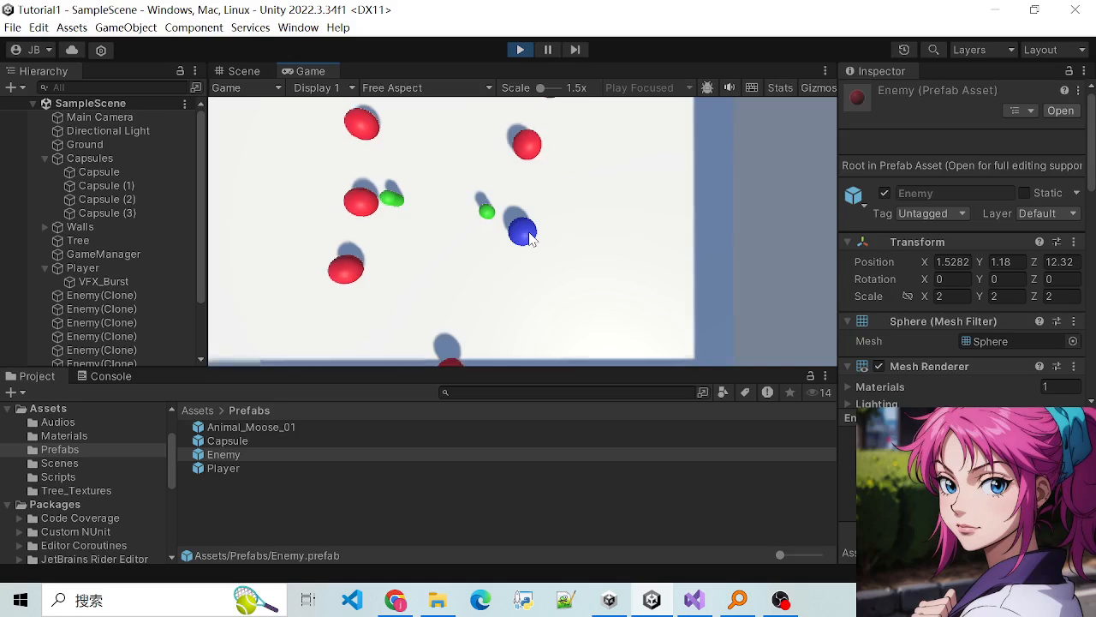
key("Up")
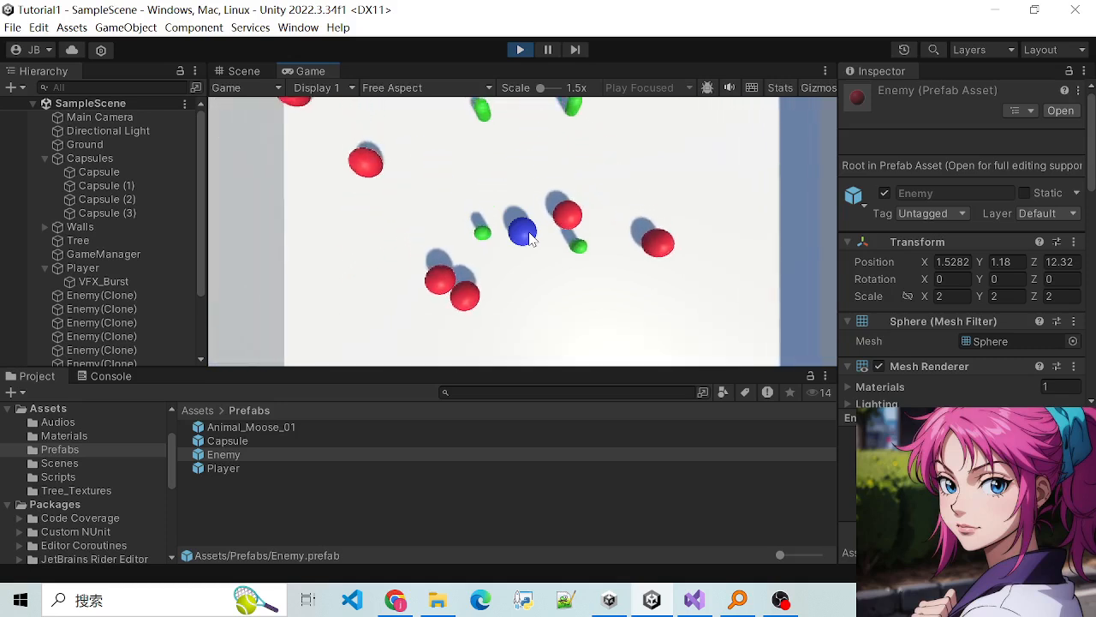
Step: Keep steering the player ball among the red enemies and green capsules to check chasing and collisions, and exit Play mode
key("Right")
key("Right")
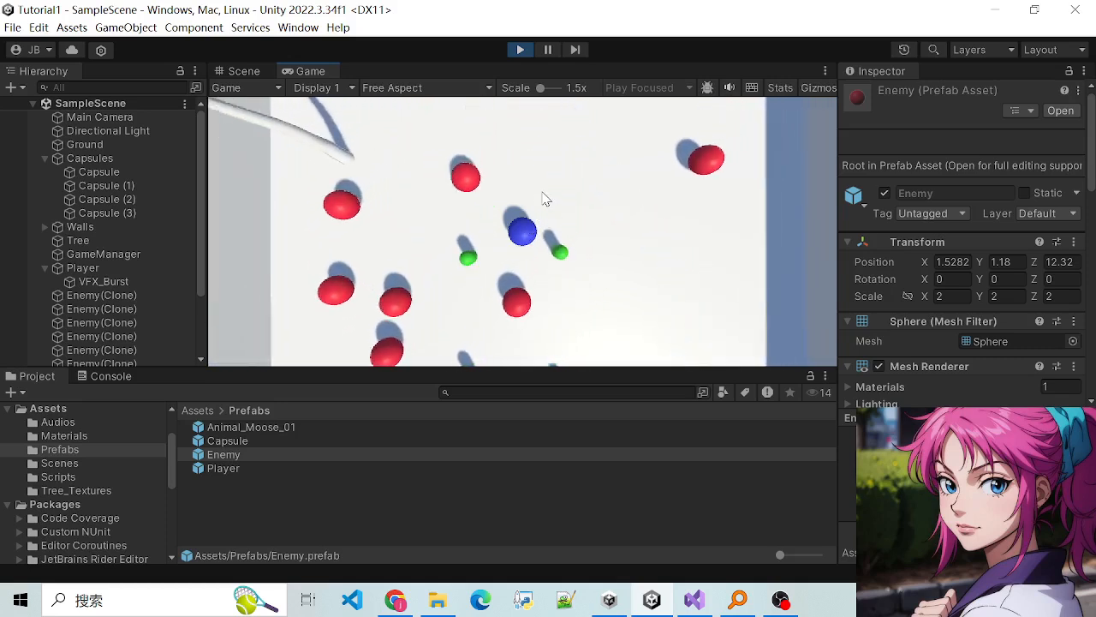
key("Left")
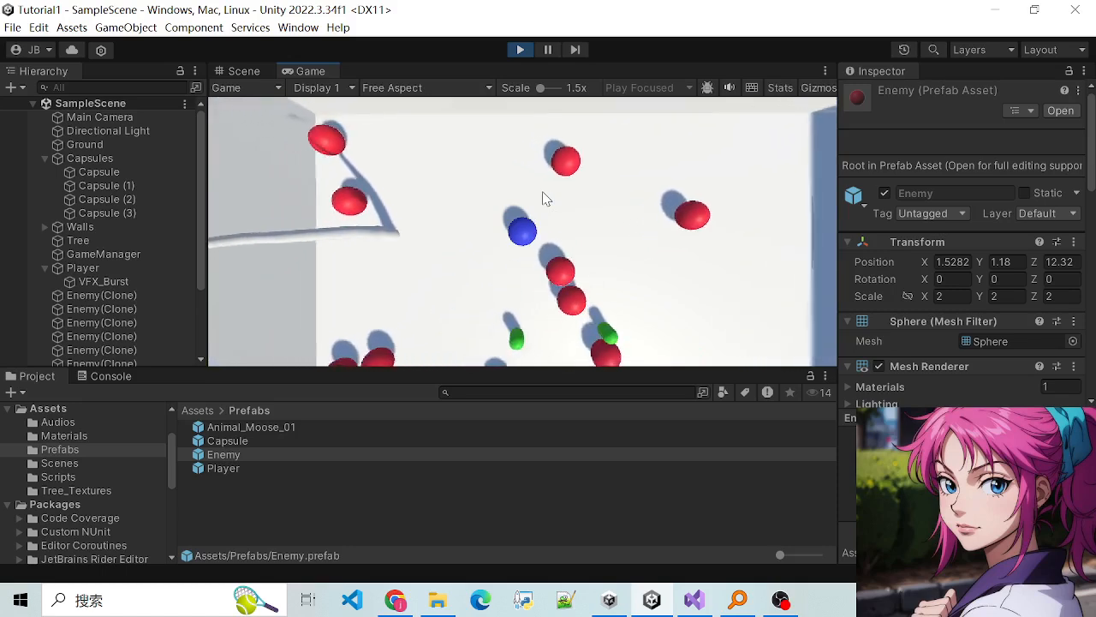
key("Down")
key("Left")
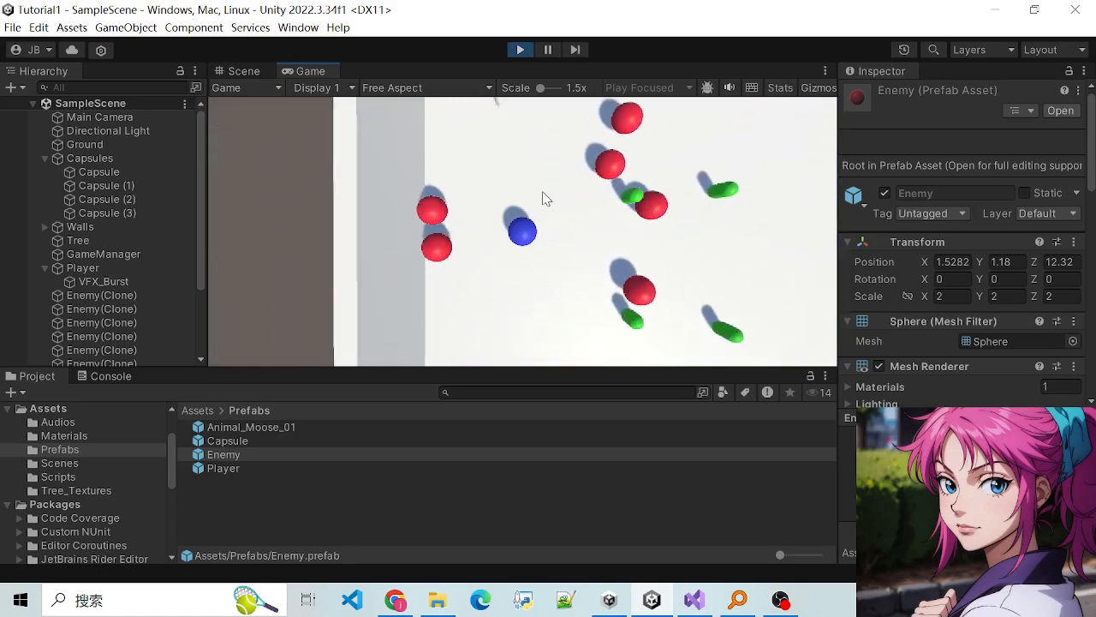
key("Right")
key("Left")
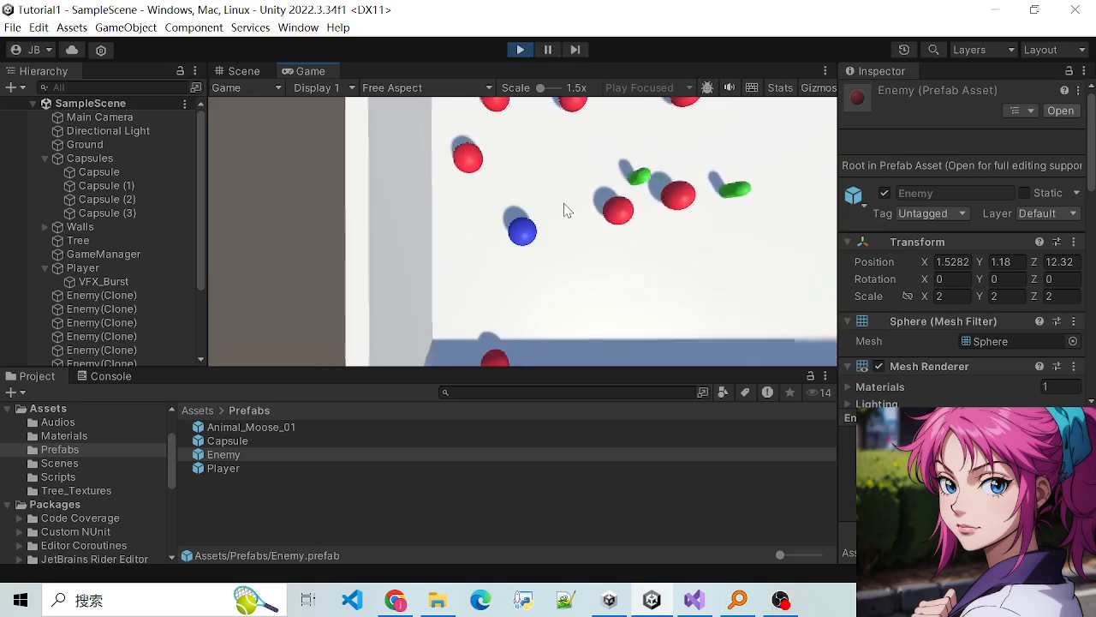
key("Right")
key("Up")
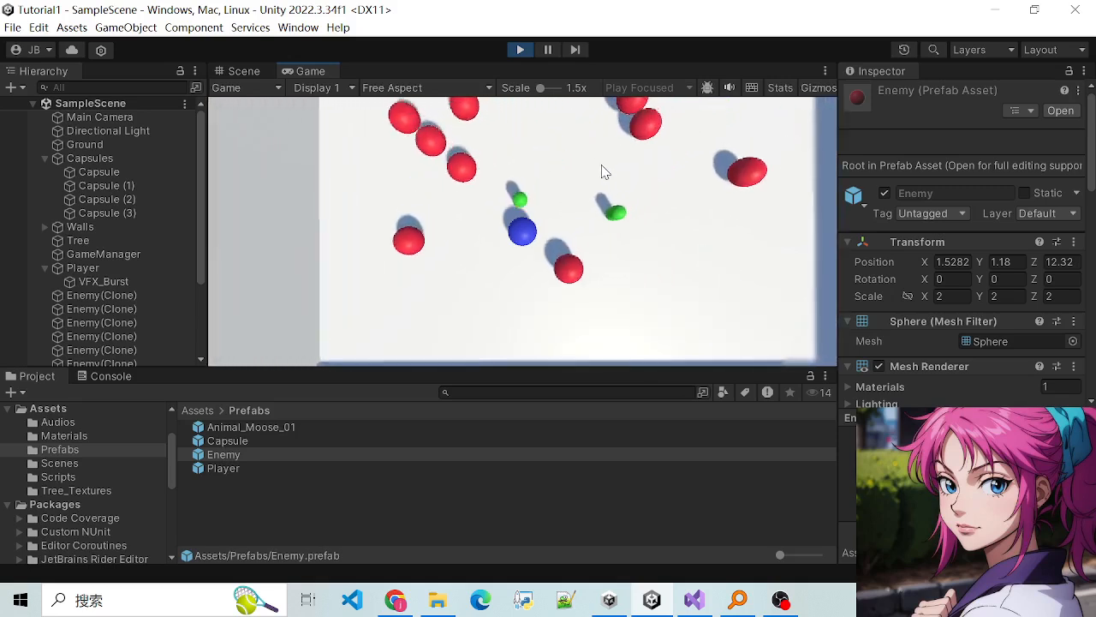
key("Left")
key("Right")
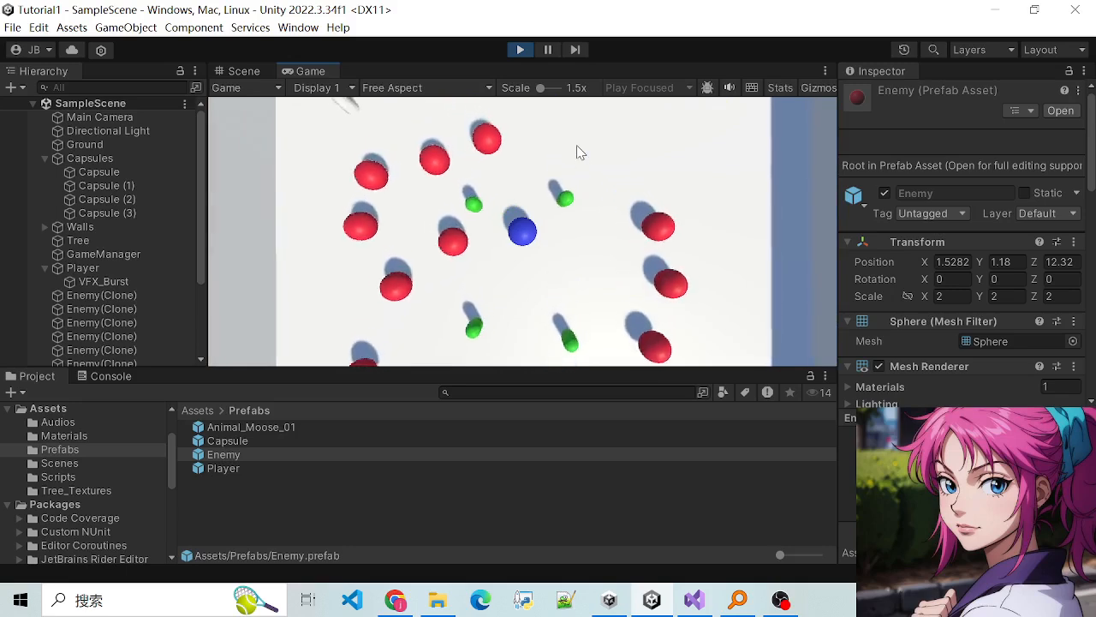
key("Down")
key("Left")
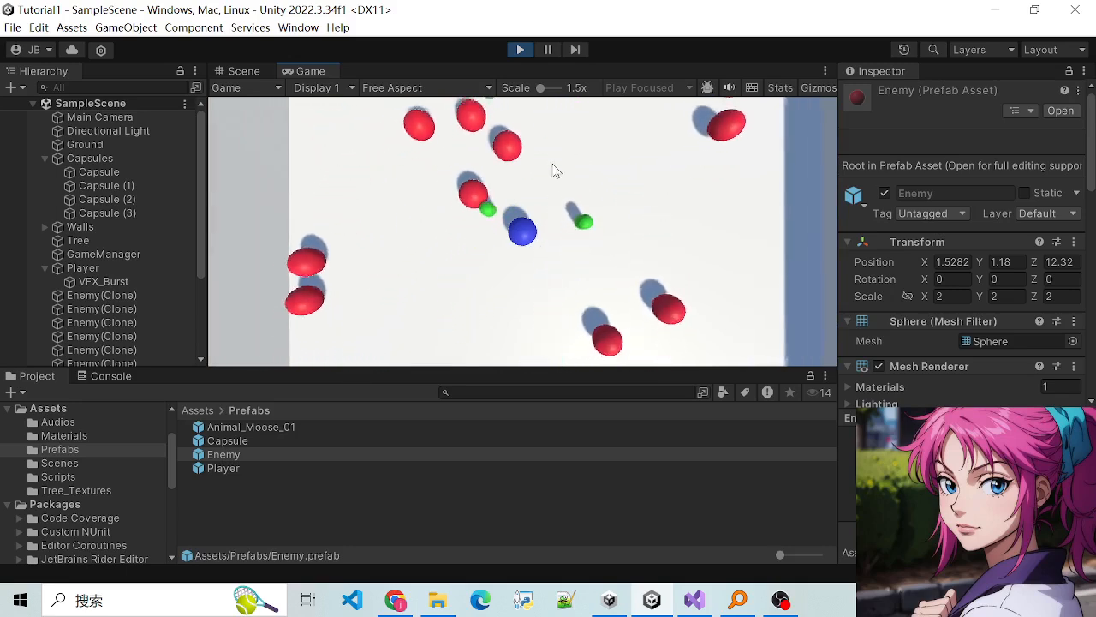
key("Right")
left_click(520, 49)
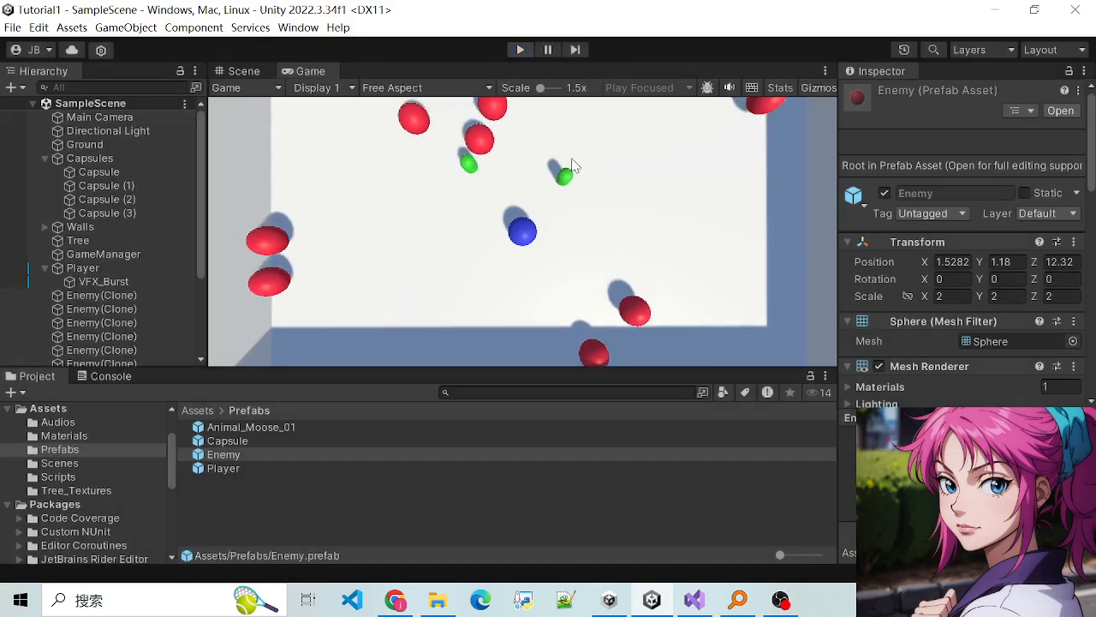
Step: Examine the arena's ground, walls, capsules and player ball in the Scene view from several angles, and select the Ground object
scroll(477, 208, "down", 10)
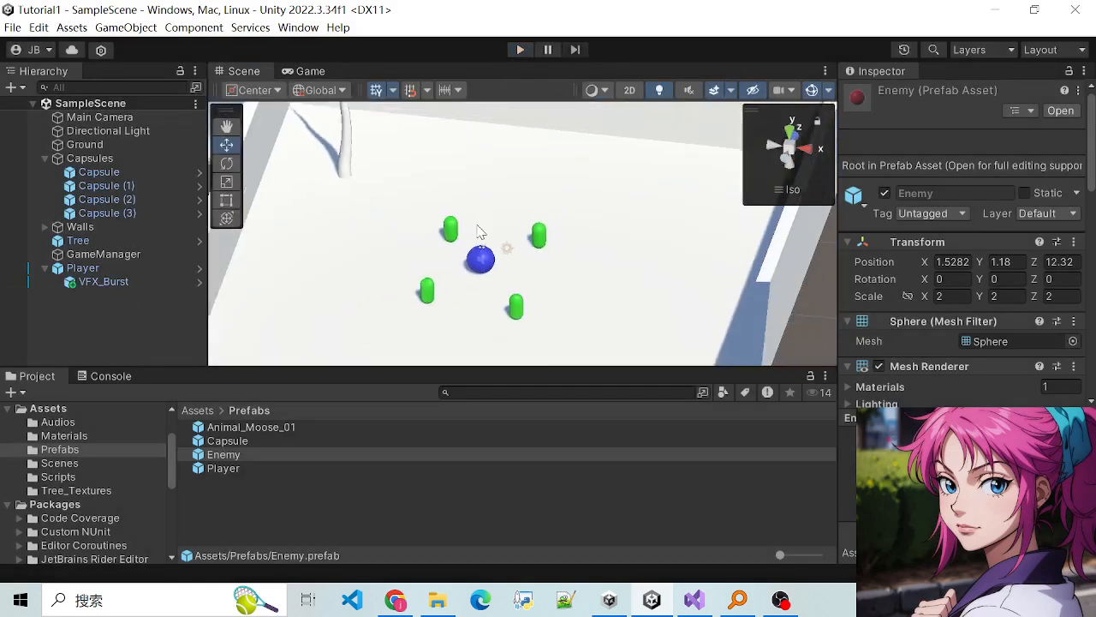
scroll(533, 302, "up", 7)
scroll(565, 315, "down", 6)
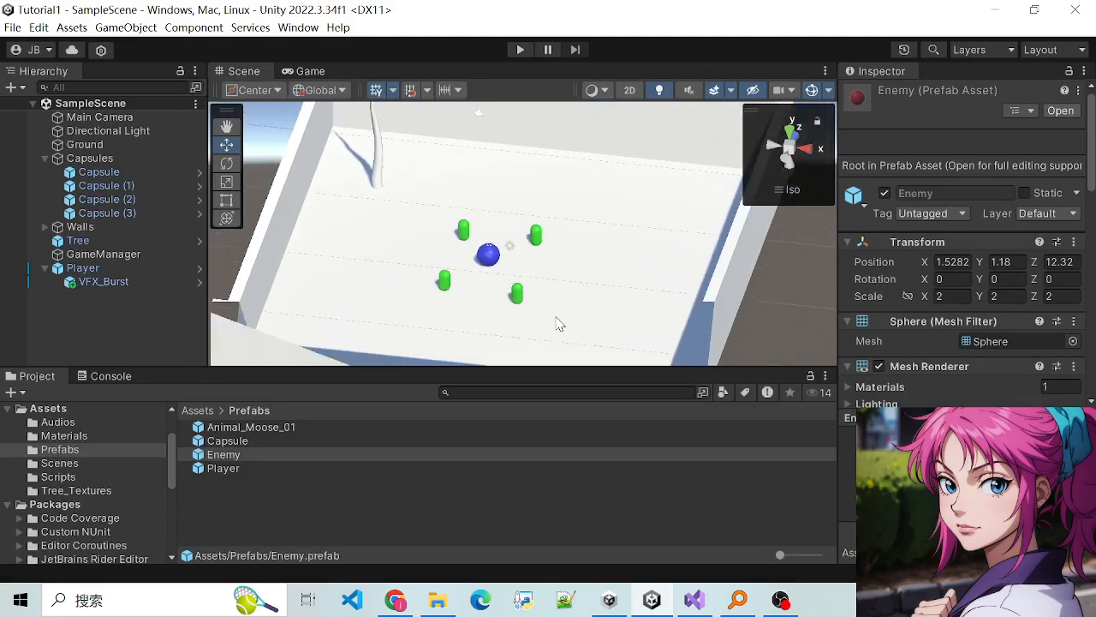
scroll(505, 274, "up", 6)
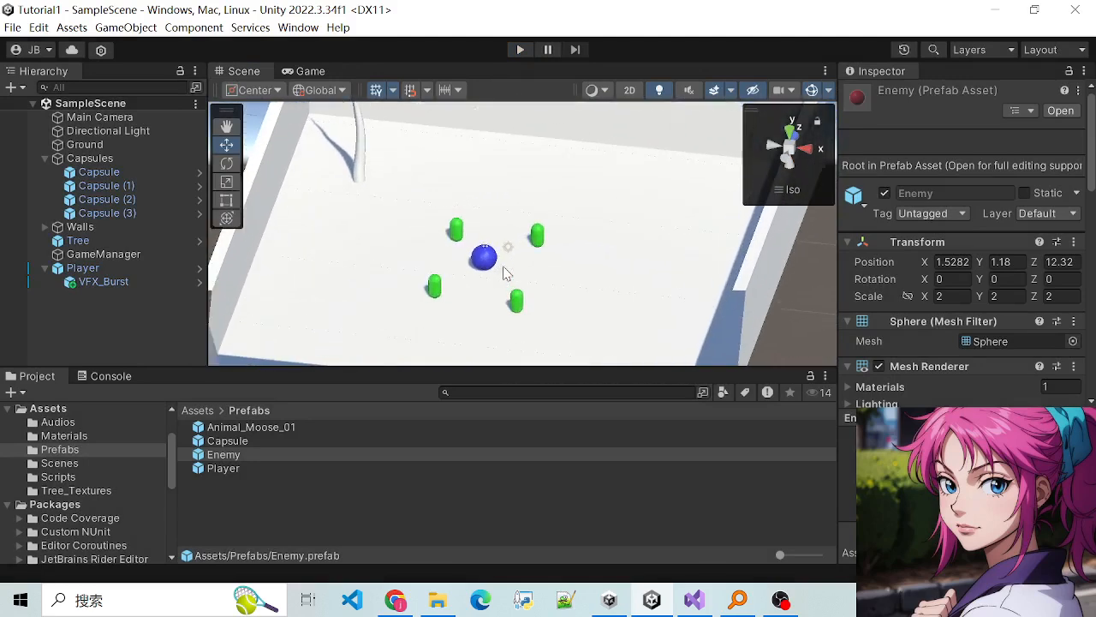
left_click_drag(401, 242, 539, 250, "alt")
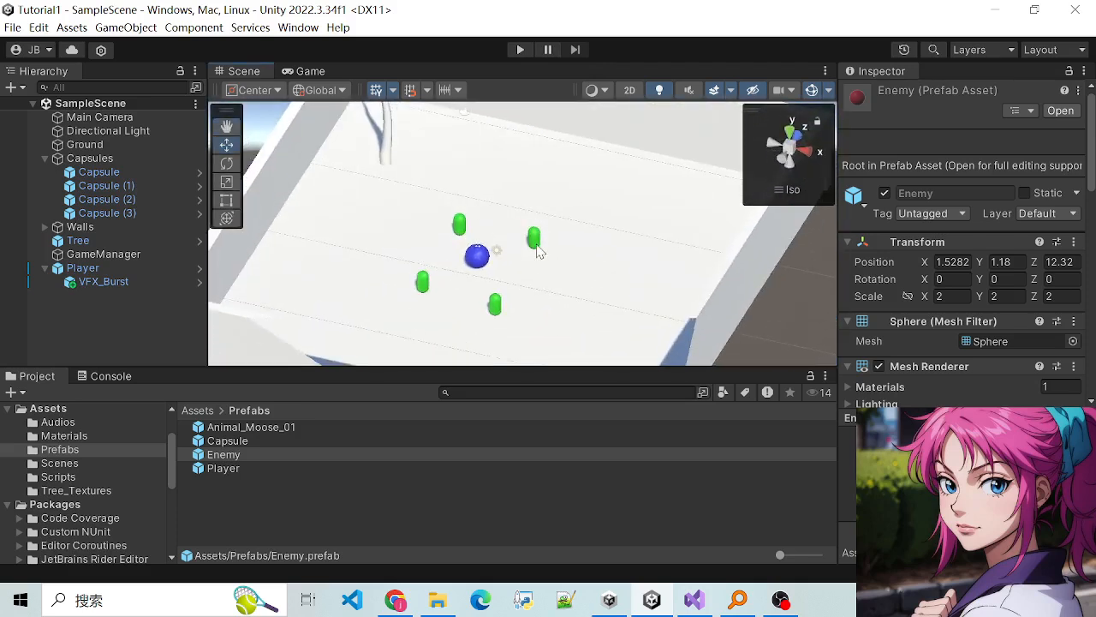
scroll(539, 251, "up", 3)
scroll(537, 251, "down", 4)
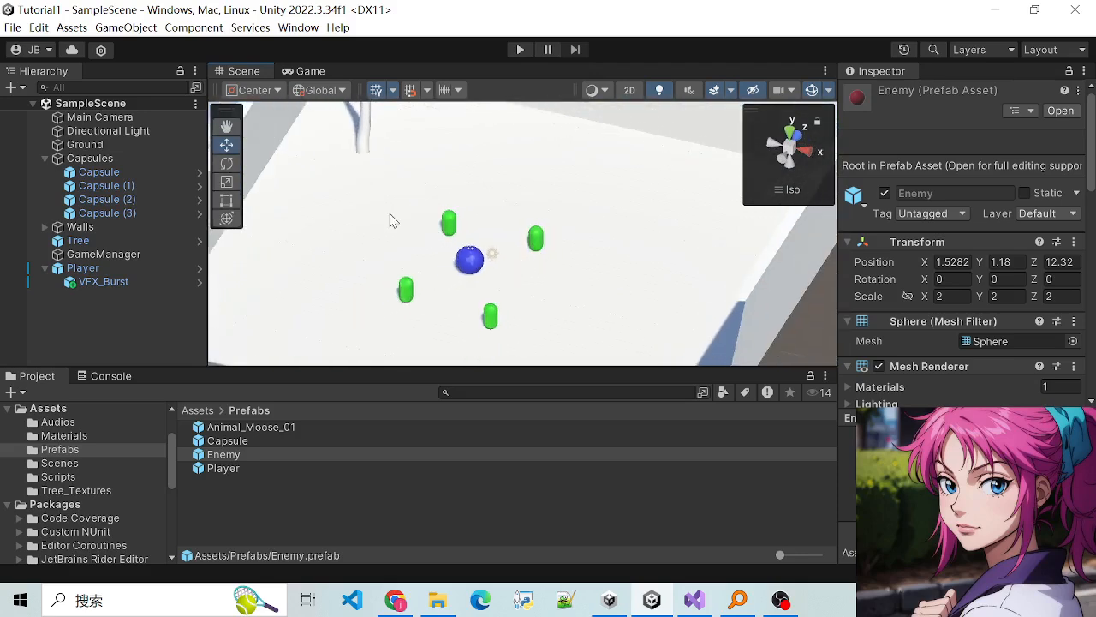
left_click_drag(377, 221, 450, 248, "alt")
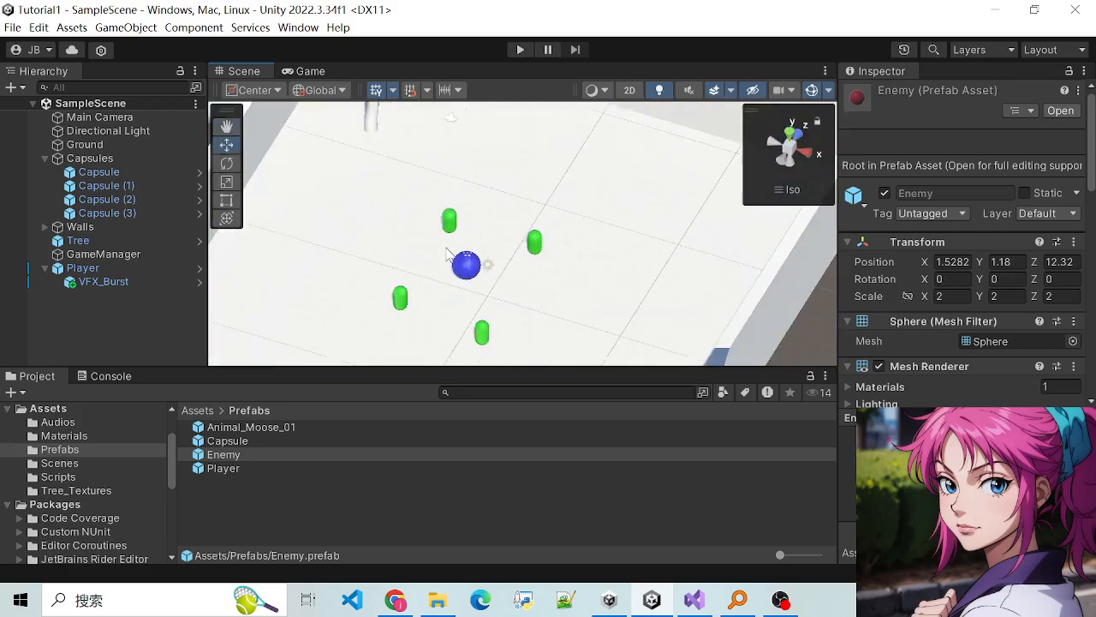
scroll(588, 237, "up", 2)
scroll(588, 256, "down", 3)
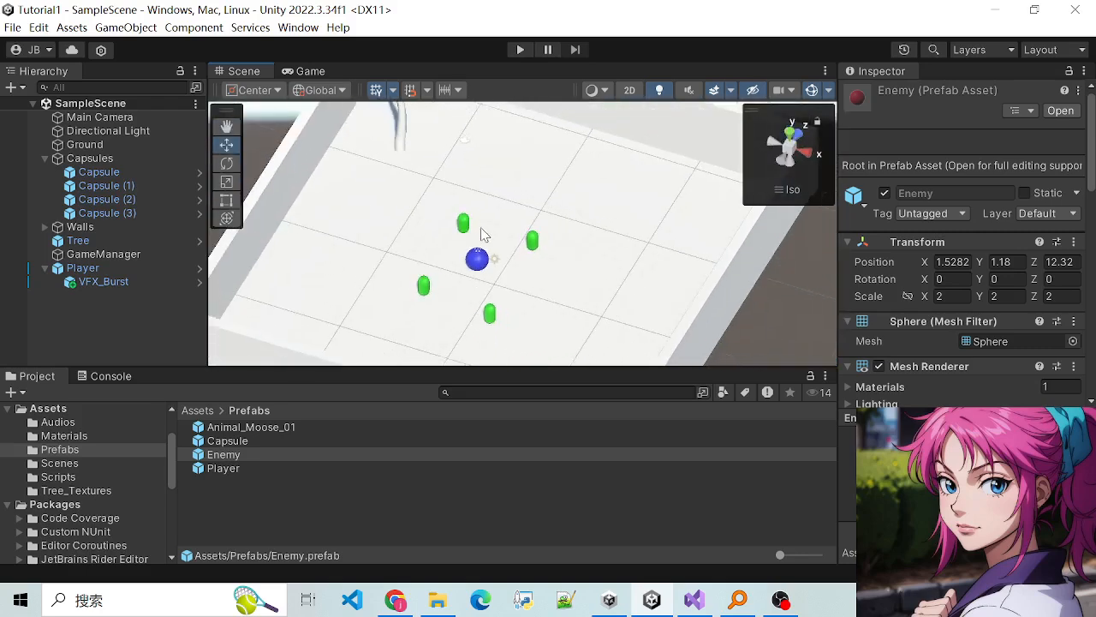
scroll(516, 249, "up", 3)
scroll(514, 250, "up", 2)
scroll(503, 257, "down", 4)
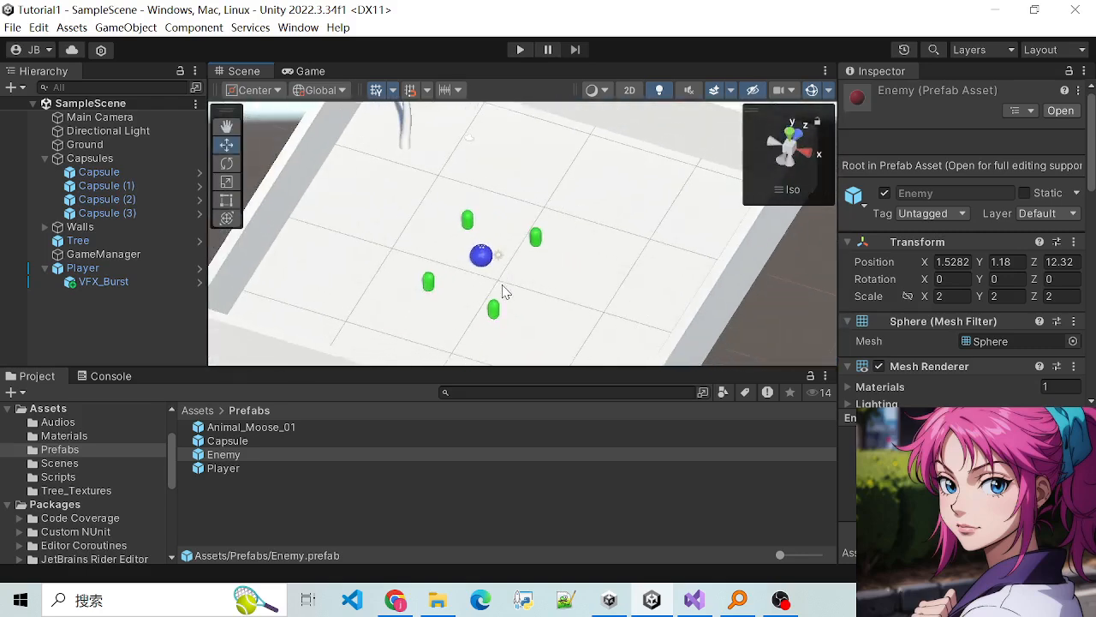
scroll(509, 254, "up", 4)
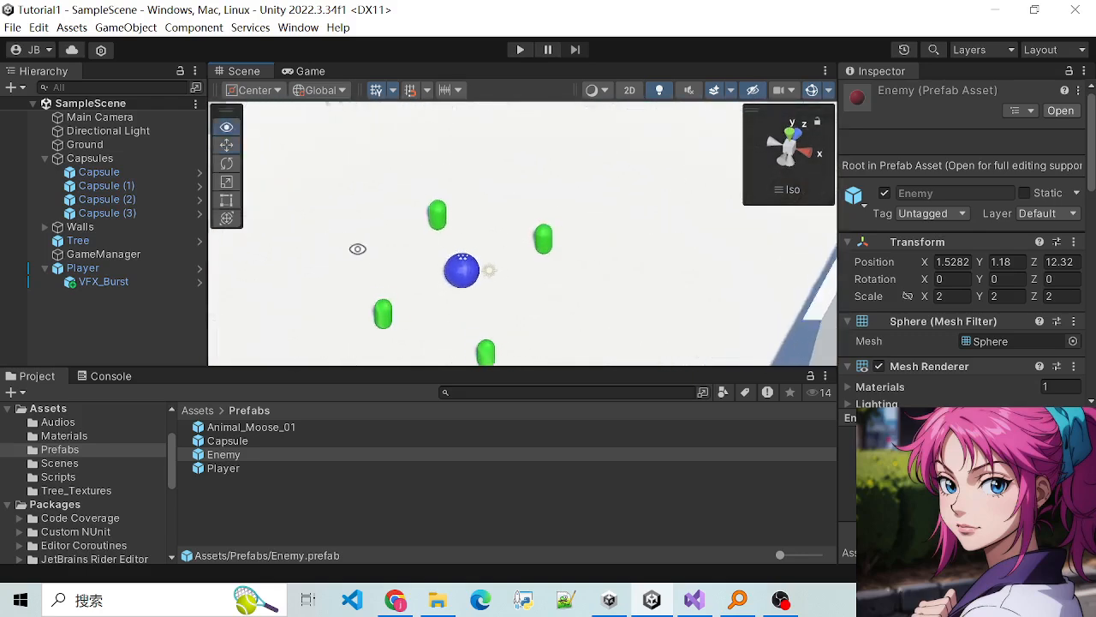
scroll(417, 280, "down", 3)
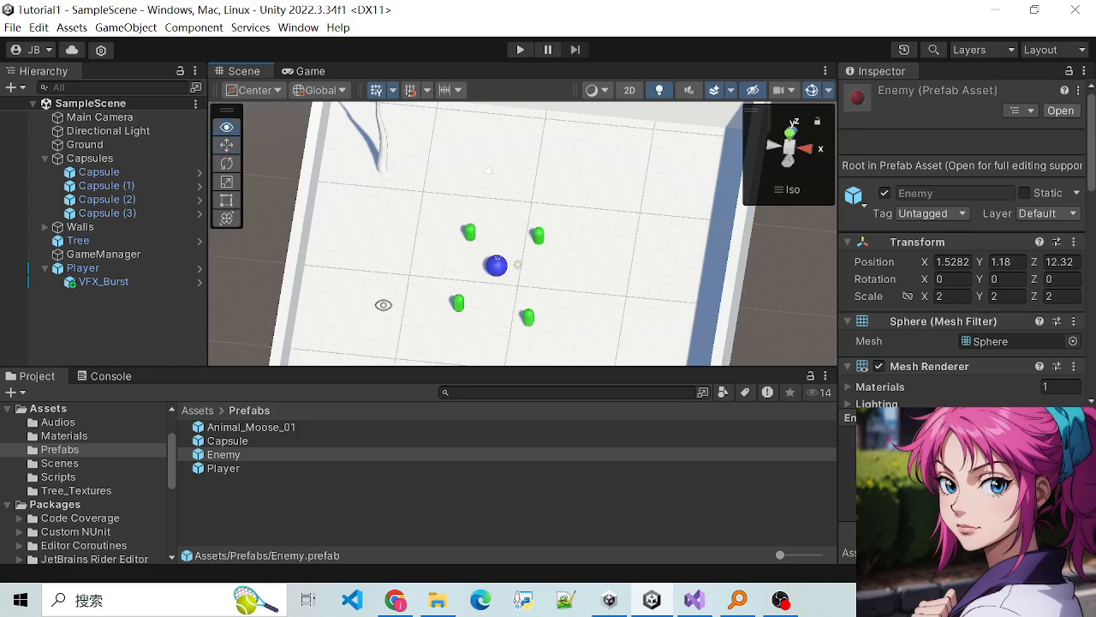
left_click_drag(382, 303, 388, 226, "alt")
scroll(437, 268, "up", 3)
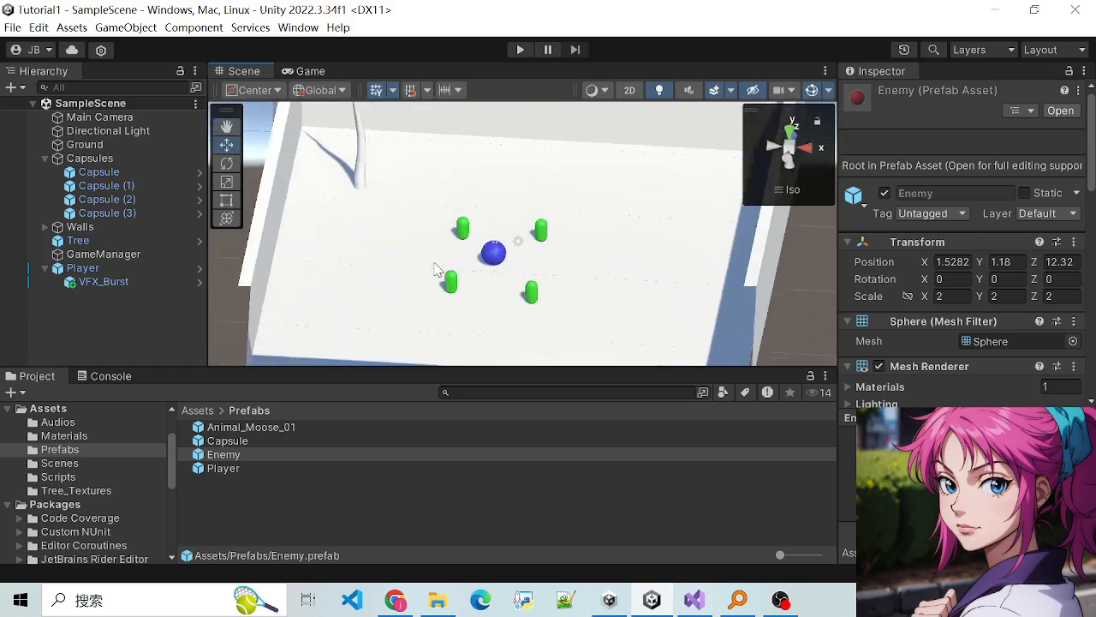
scroll(386, 266, "down", 4)
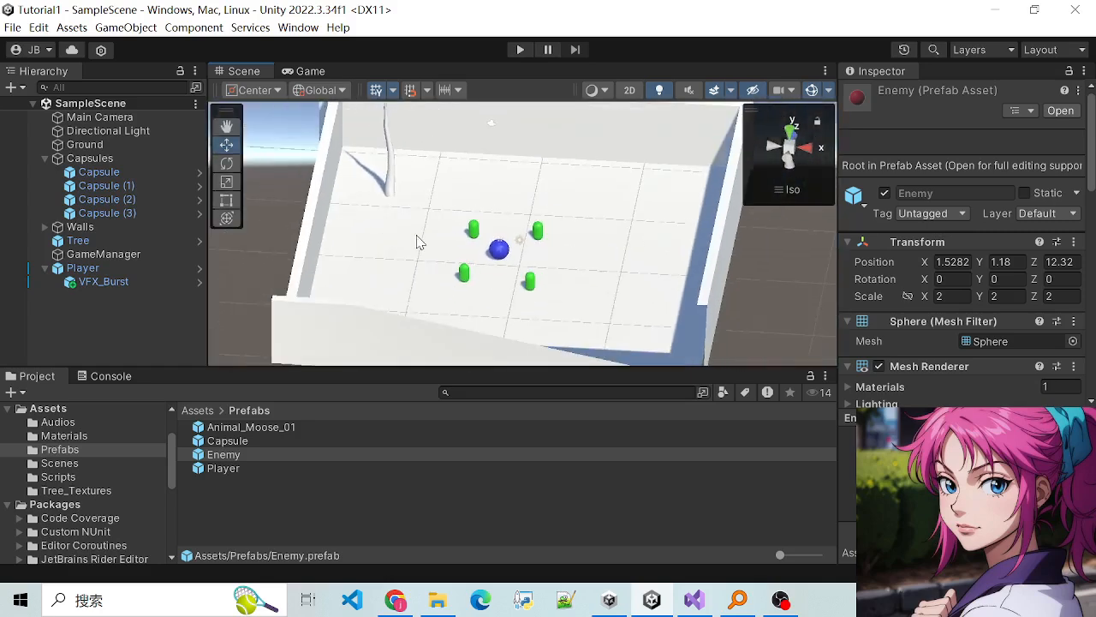
left_click(417, 241)
scroll(411, 260, "up", 3)
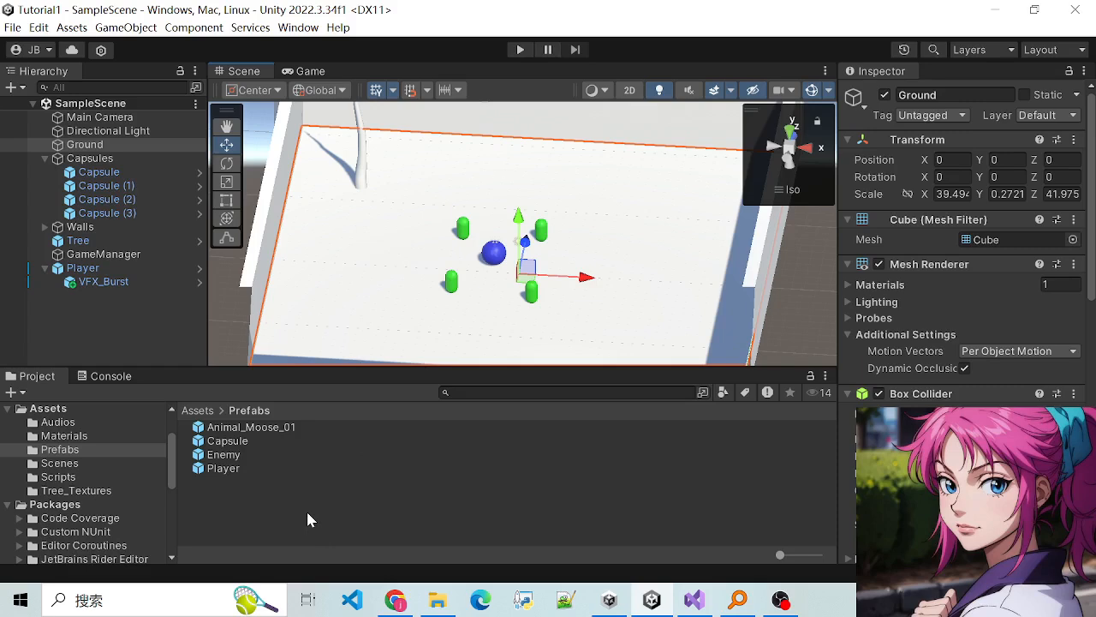
Step: Close the Video folder window and open a new, smaller File Explorer window, placed so that the Unity project's asset list remains accessible
left_click_drag(174, 471, 168, 448)
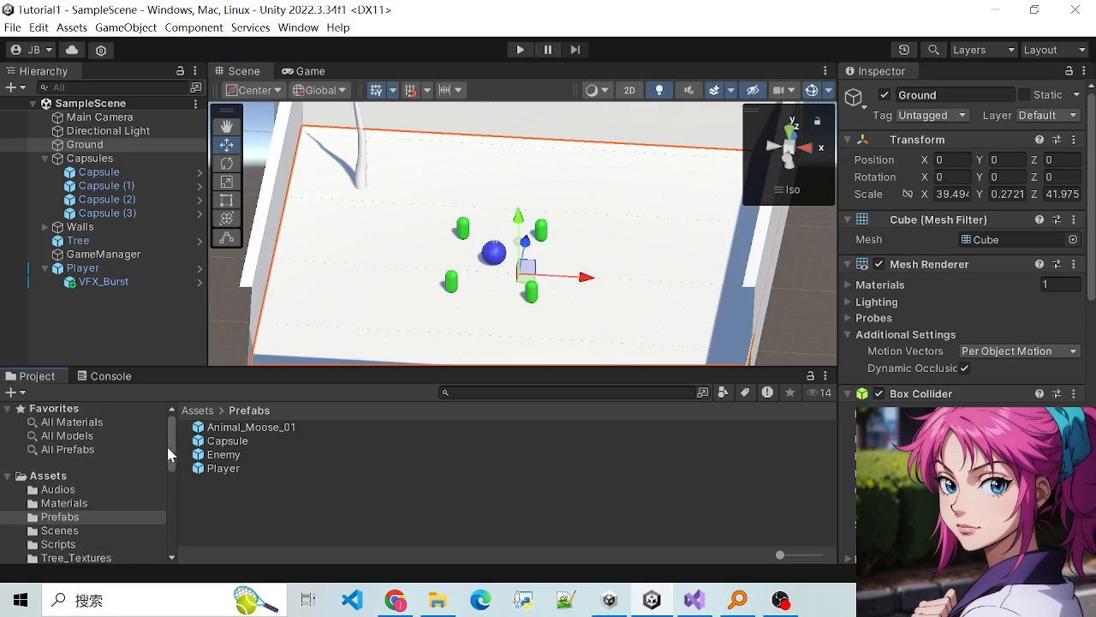
mouse_move(438, 600)
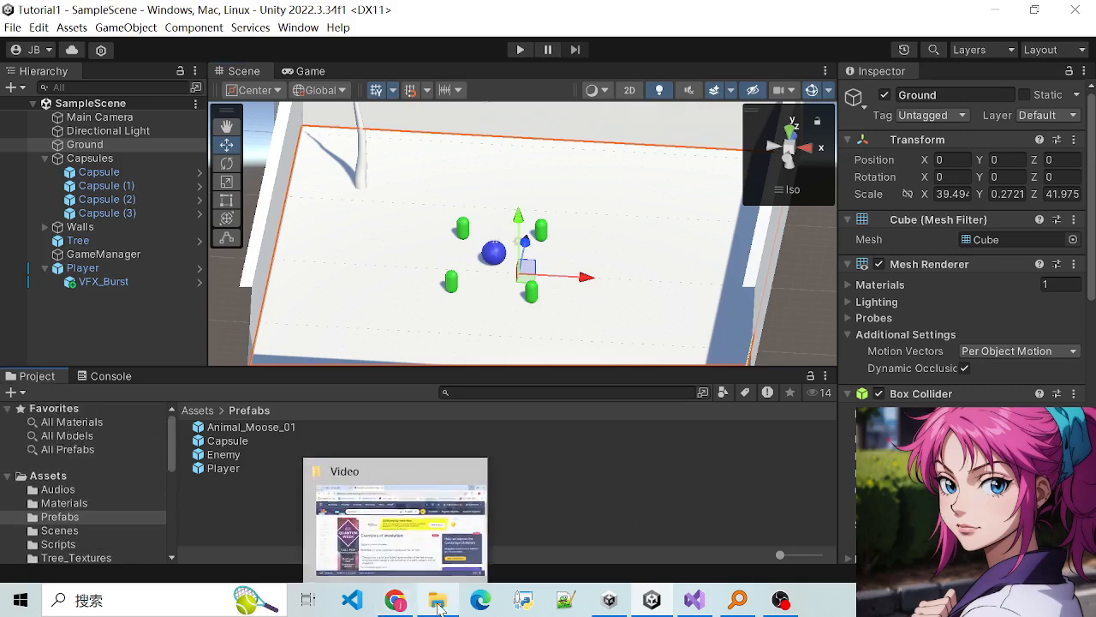
left_click(514, 495)
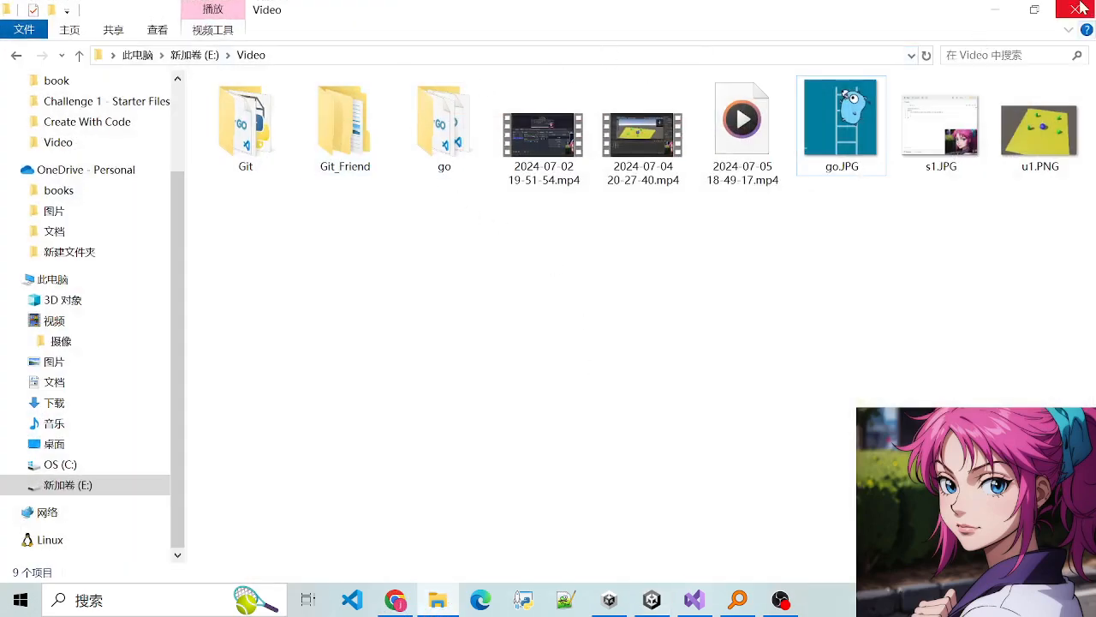
left_click(1078, 8)
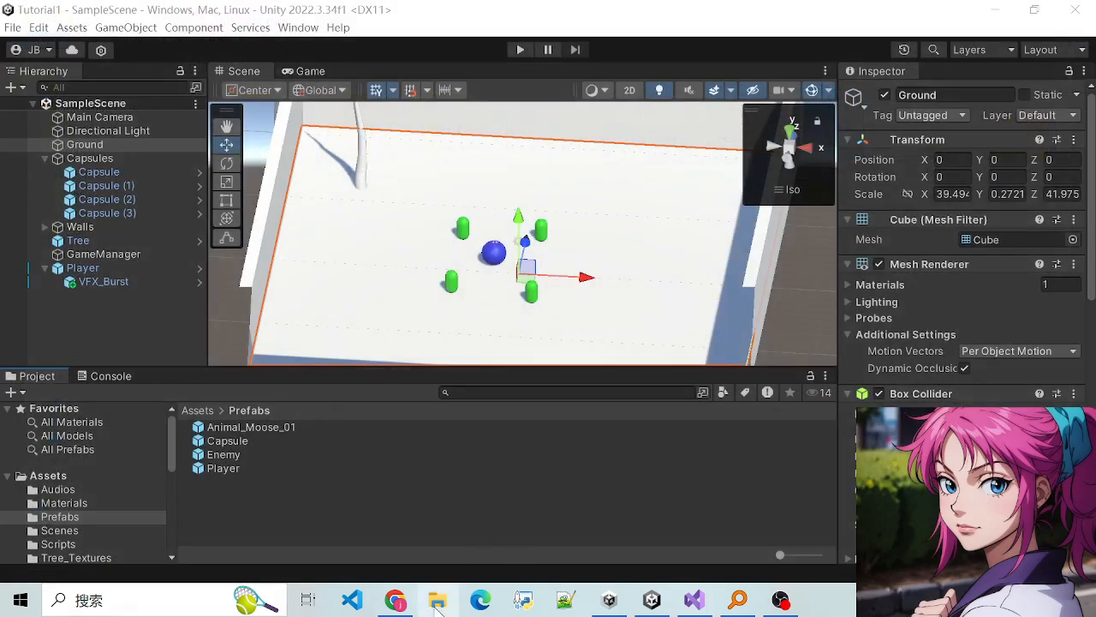
key("super+e")
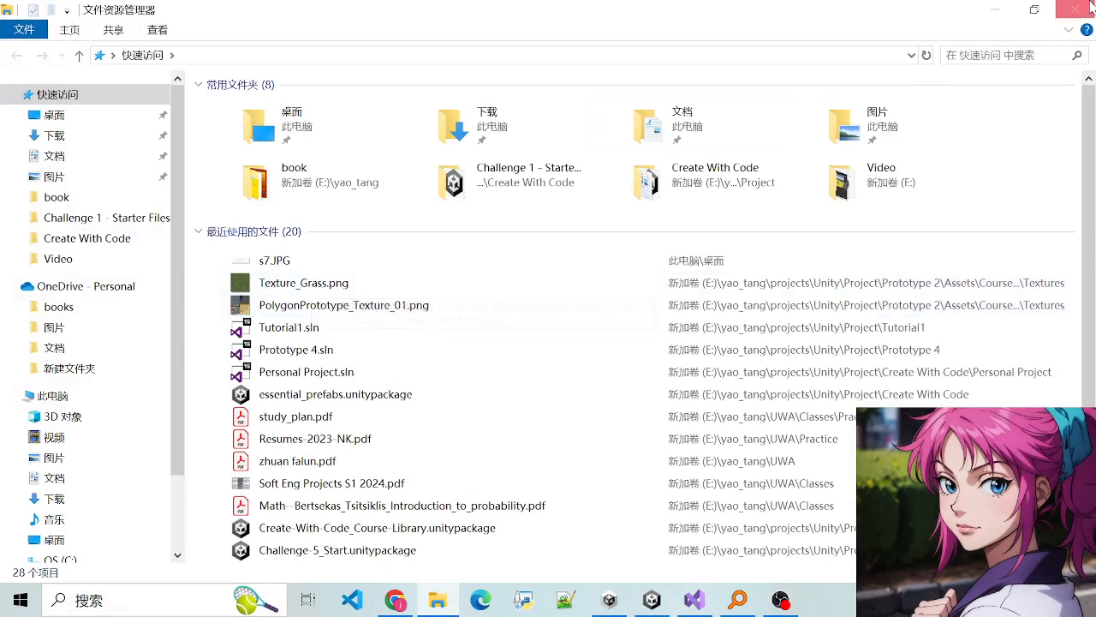
left_click(1035, 10)
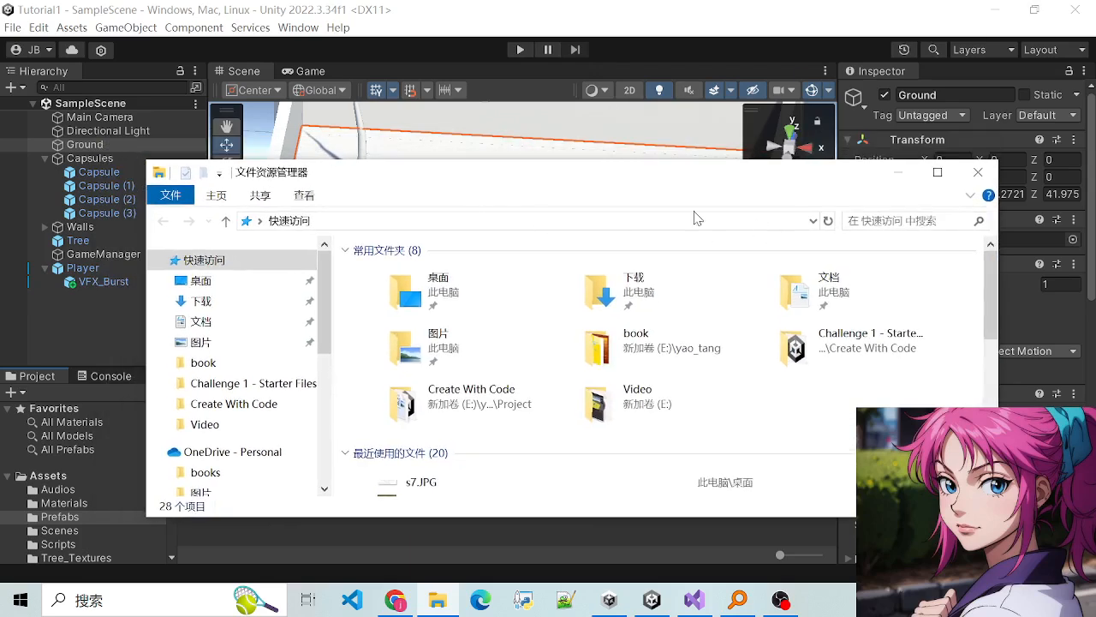
left_click_drag(466, 178, 926, 206)
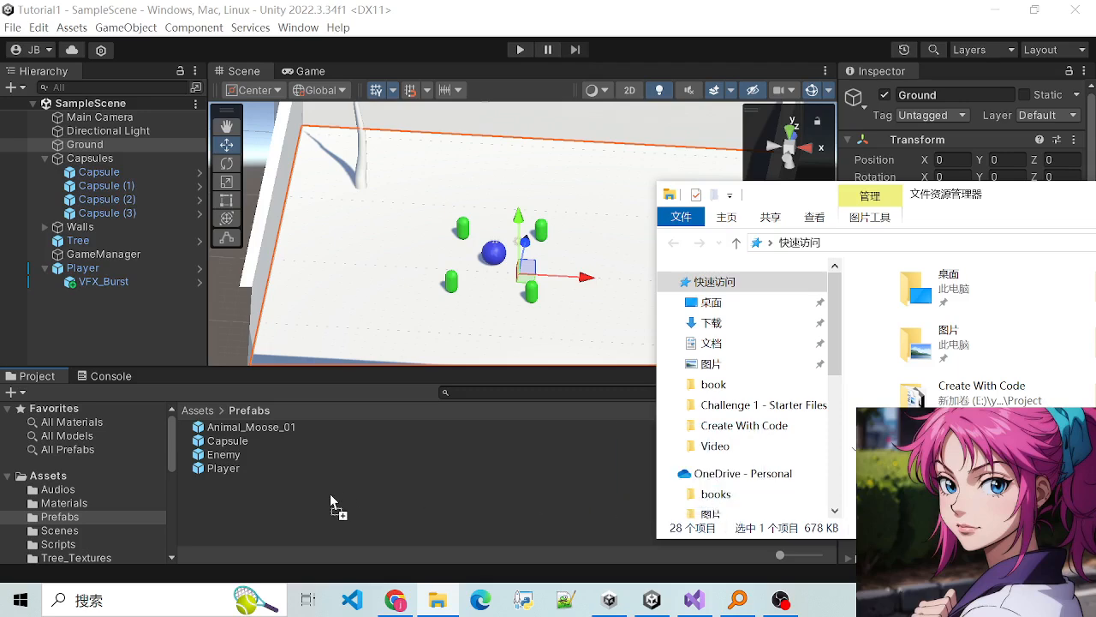
scroll(853, 499, "down", 1)
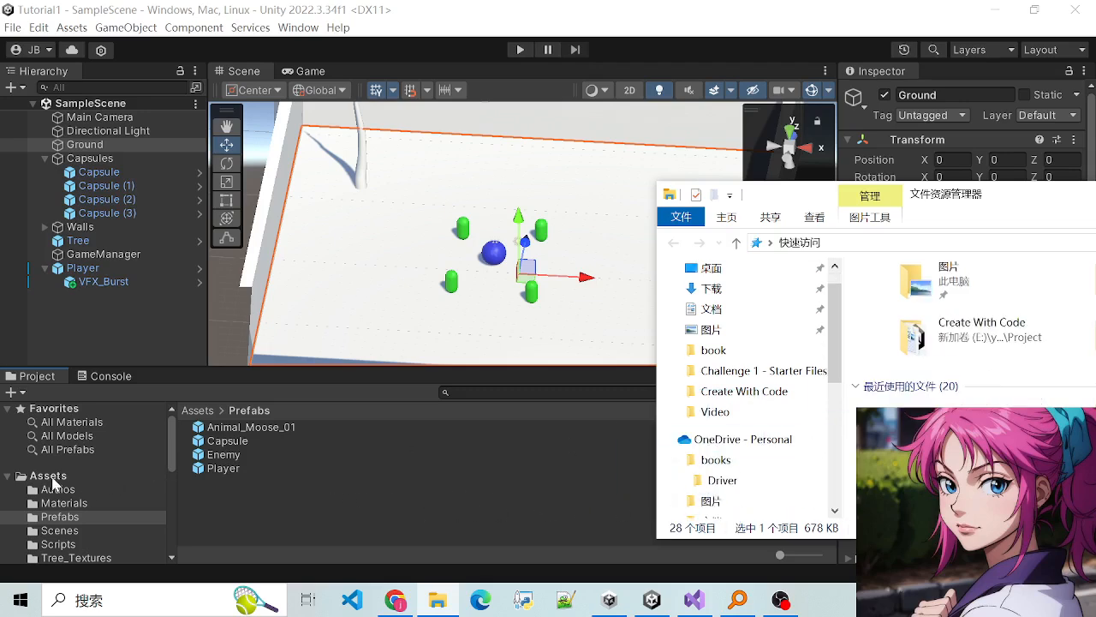
Step: Create a new folder named Texture in the project's Assets folder and open it
left_click(51, 476)
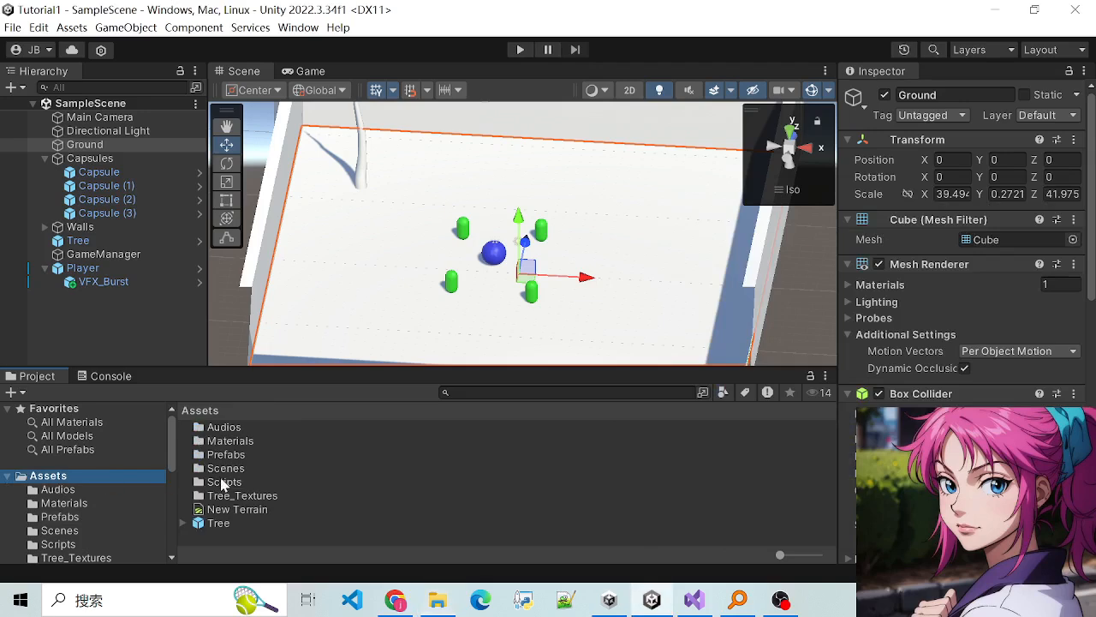
left_click(364, 495)
right_click(361, 490)
left_click(341, 510)
left_click(240, 541)
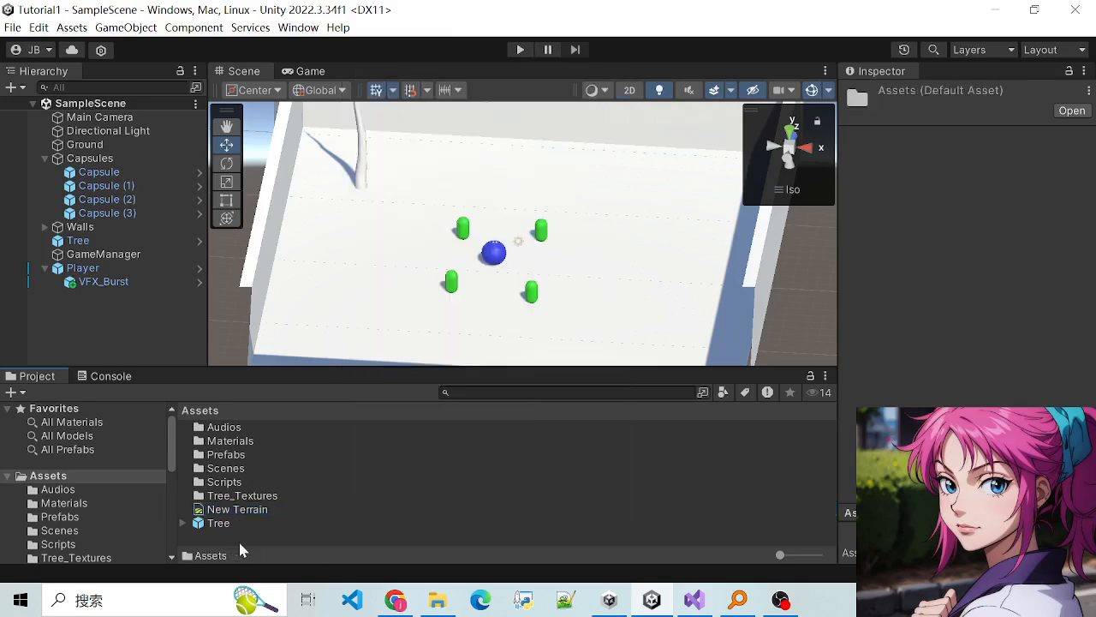
right_click(240, 543)
mouse_move(392, 110)
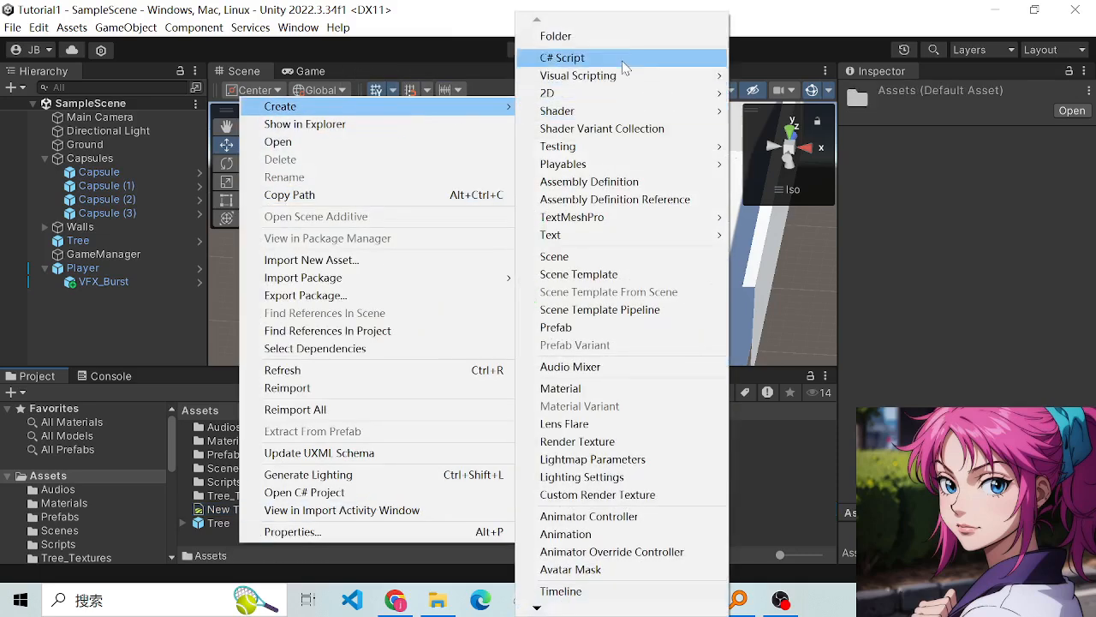
left_click(605, 41)
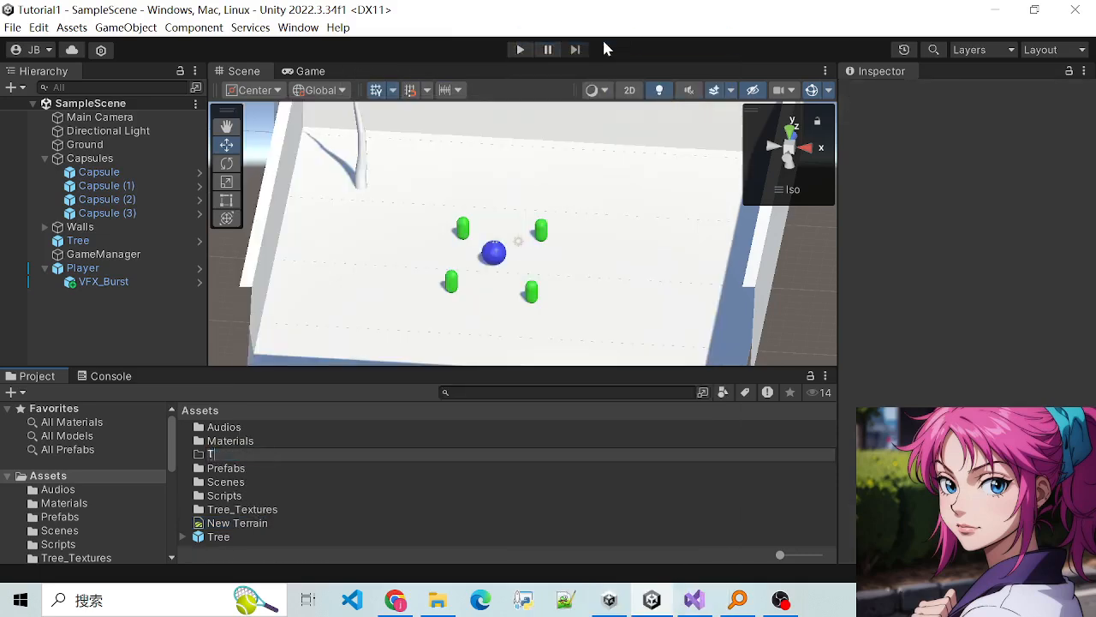
type("Texture")
key("Return")
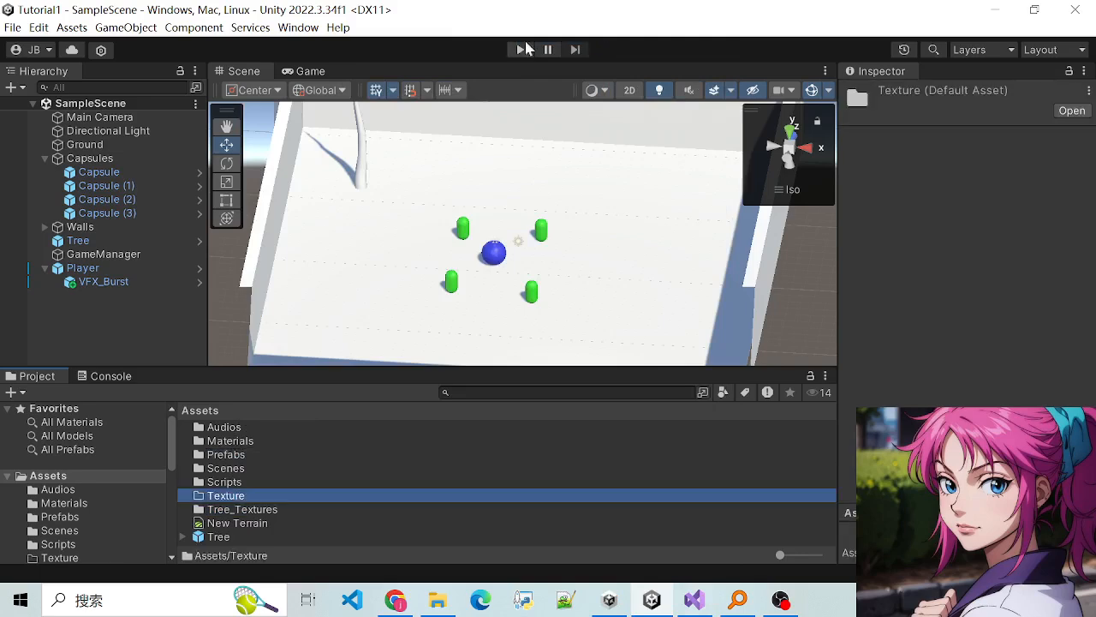
double_click(237, 500)
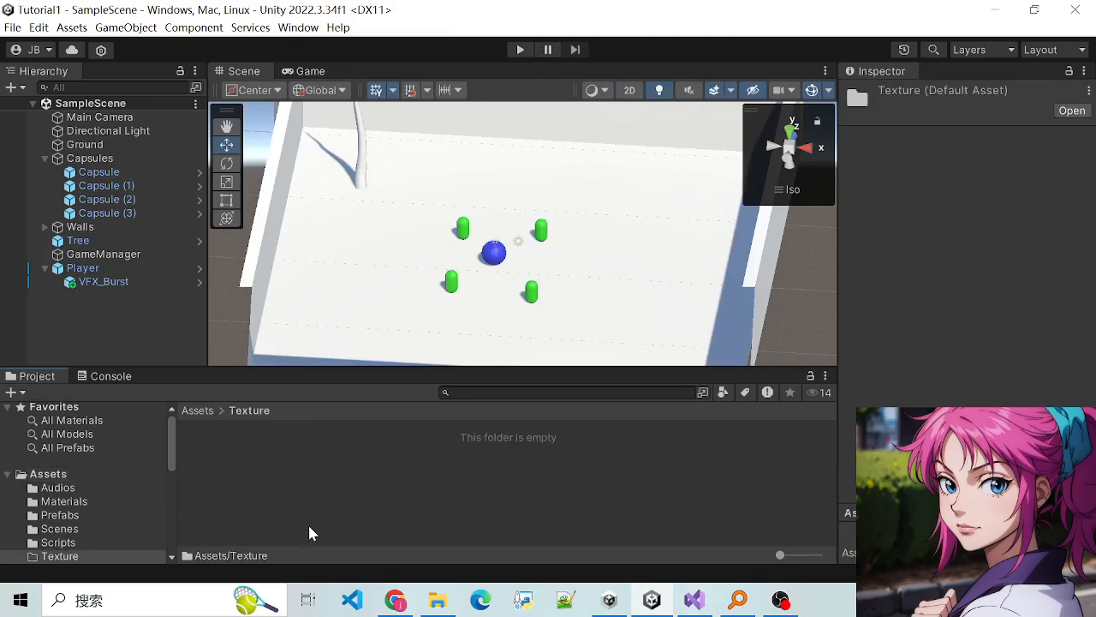
Step: Import Texture_Grass.png from File Explorer into the project's Texture folder and move the Explorer window out of the way
left_click(437, 600)
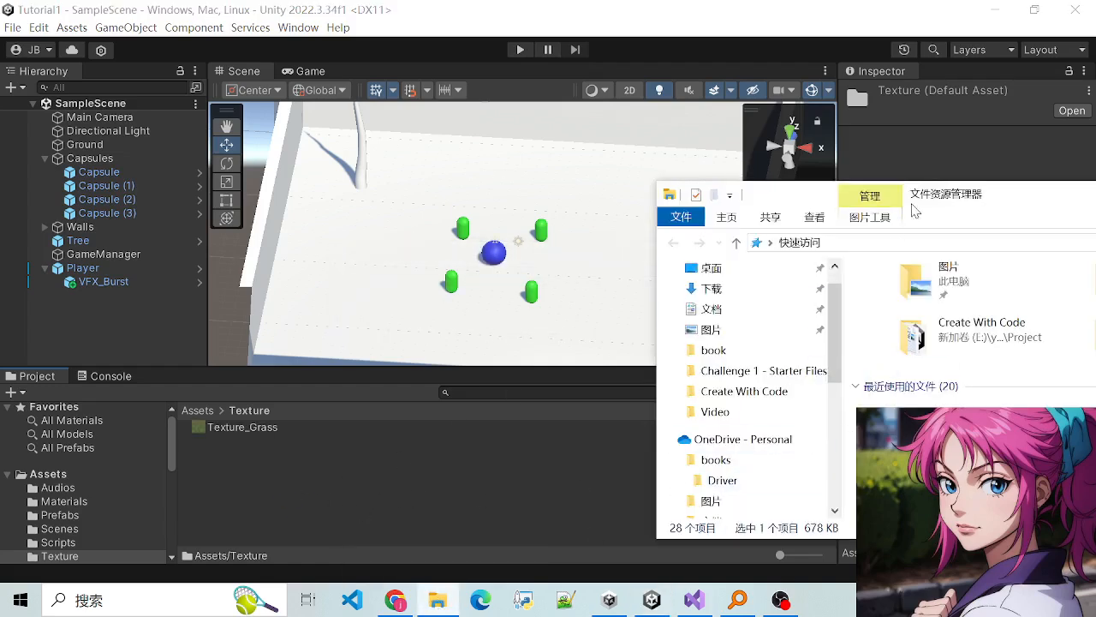
left_click_drag(913, 205, 426, 349)
left_click(878, 334)
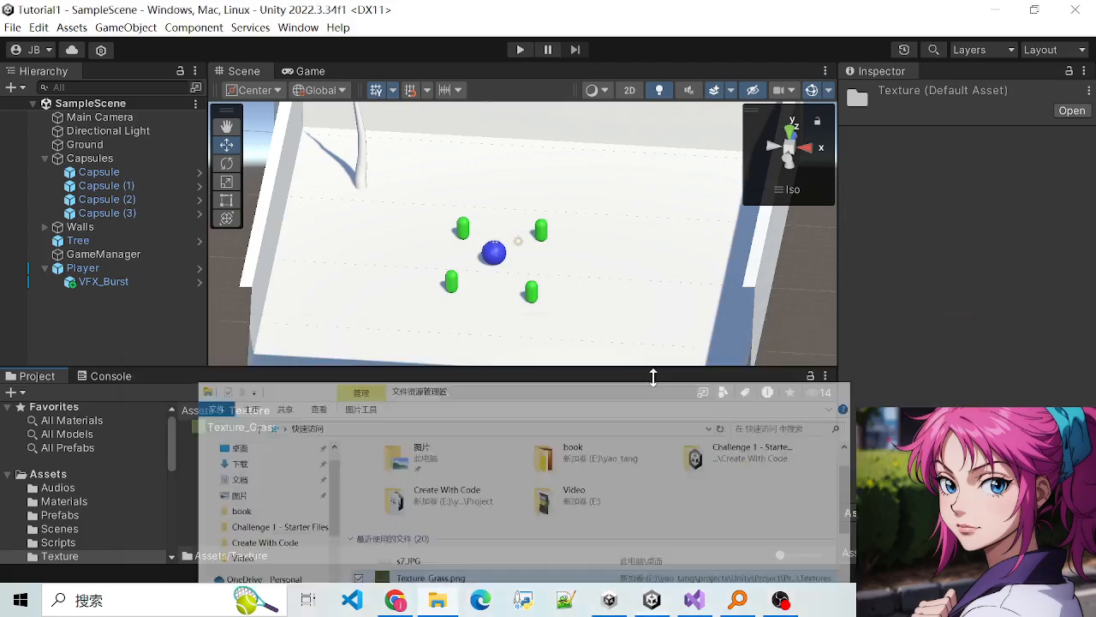
Step: Apply the Texture_Grass texture to the arena's Ground in the Scene view
left_click(241, 428)
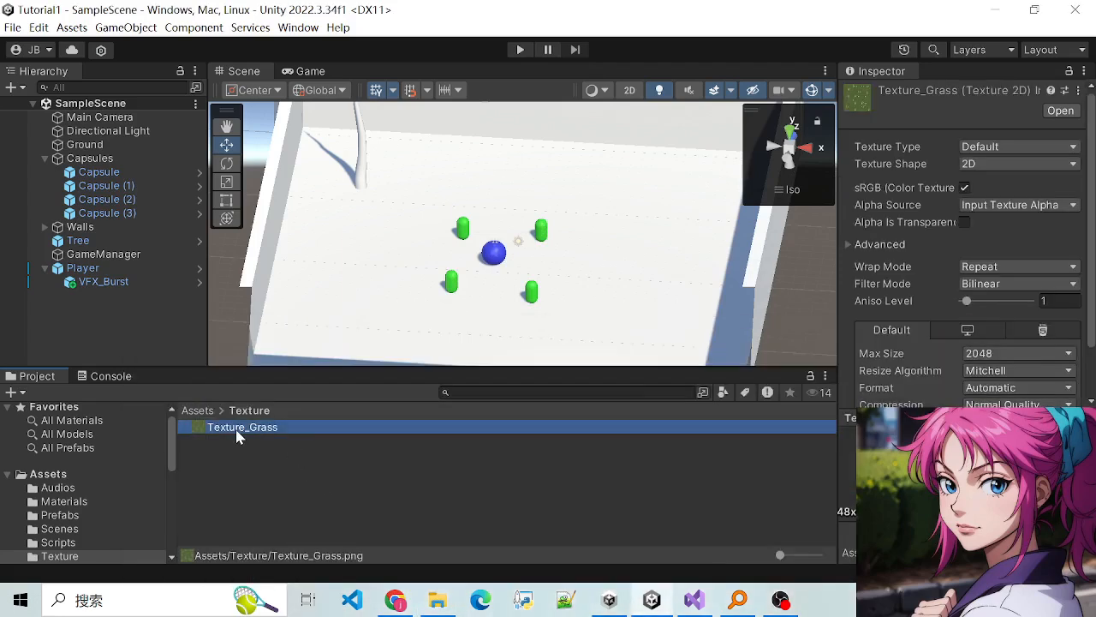
left_click_drag(390, 256, 402, 255)
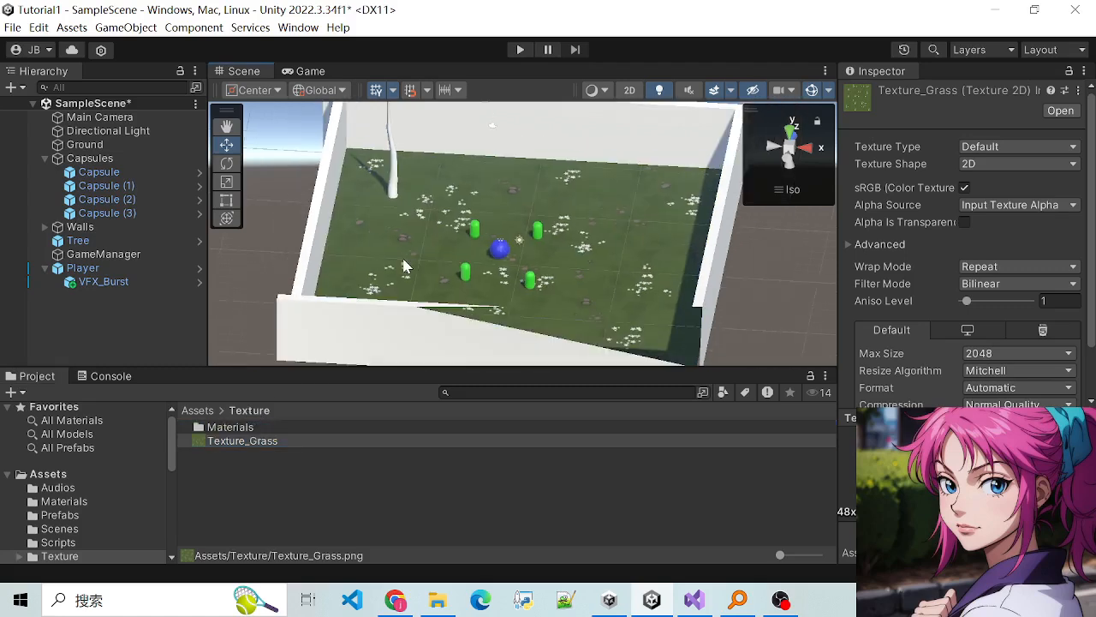
scroll(467, 306, "up", 2)
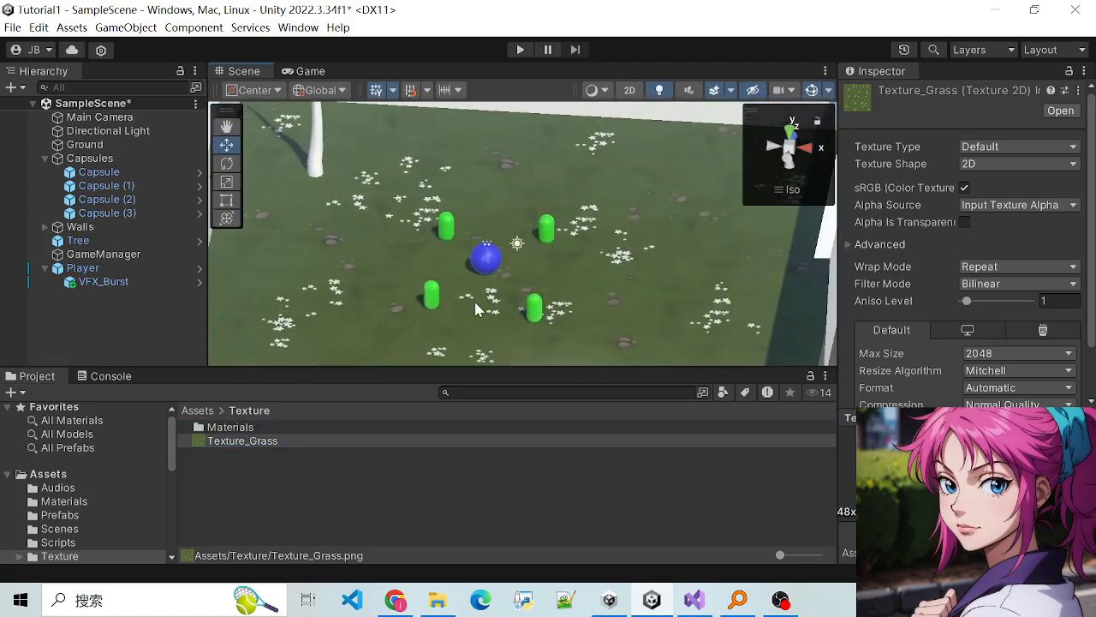
Step: Examine the grass texture on the arena's ground from above and from an angle in the Scene view
right_click_drag(645, 250, 496, 453)
right_click_drag(610, 257, 629, 278)
scroll(634, 261, "down", 3)
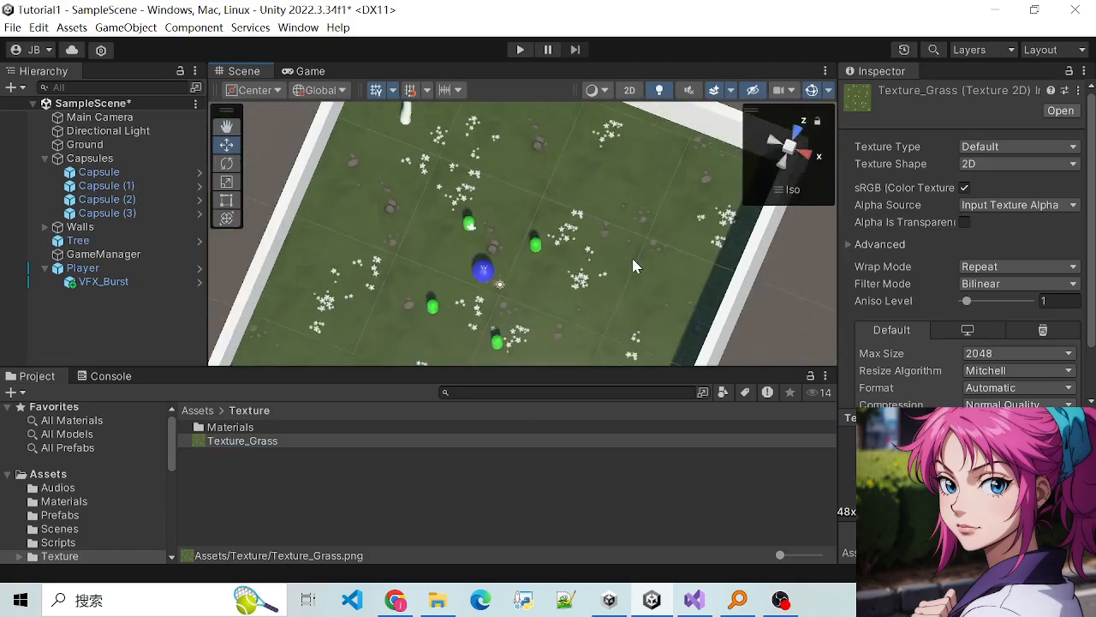
scroll(628, 321, "up", 1)
right_click_drag(629, 328, 579, 305)
scroll(613, 275, "up", 3)
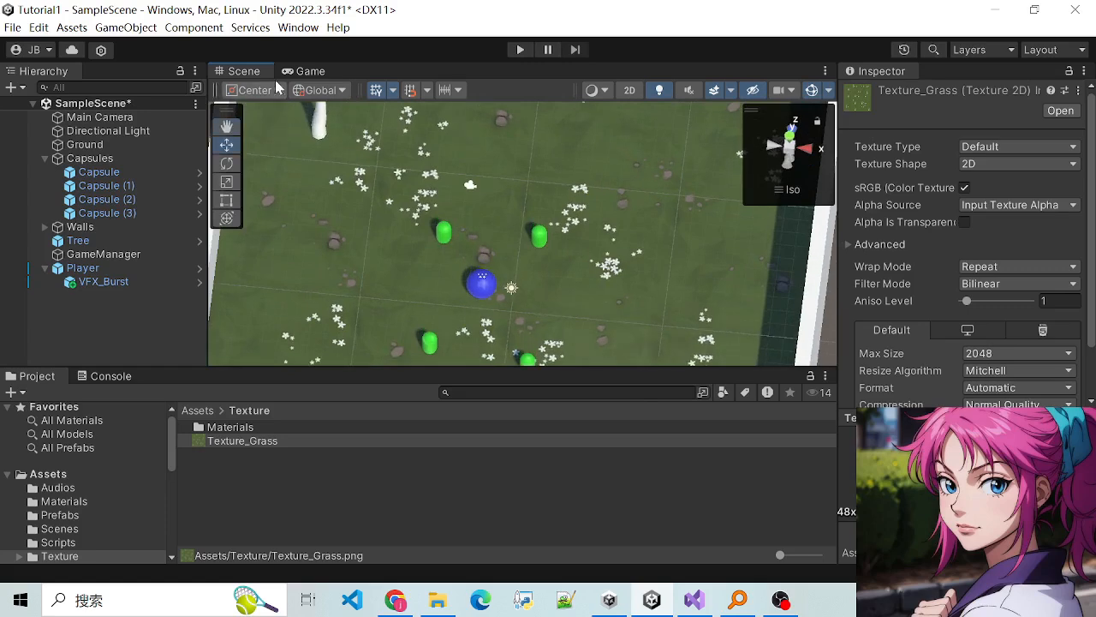
Step: Examine the grass ground with the player ball and capsules in the Game view at different scales
left_click(302, 70)
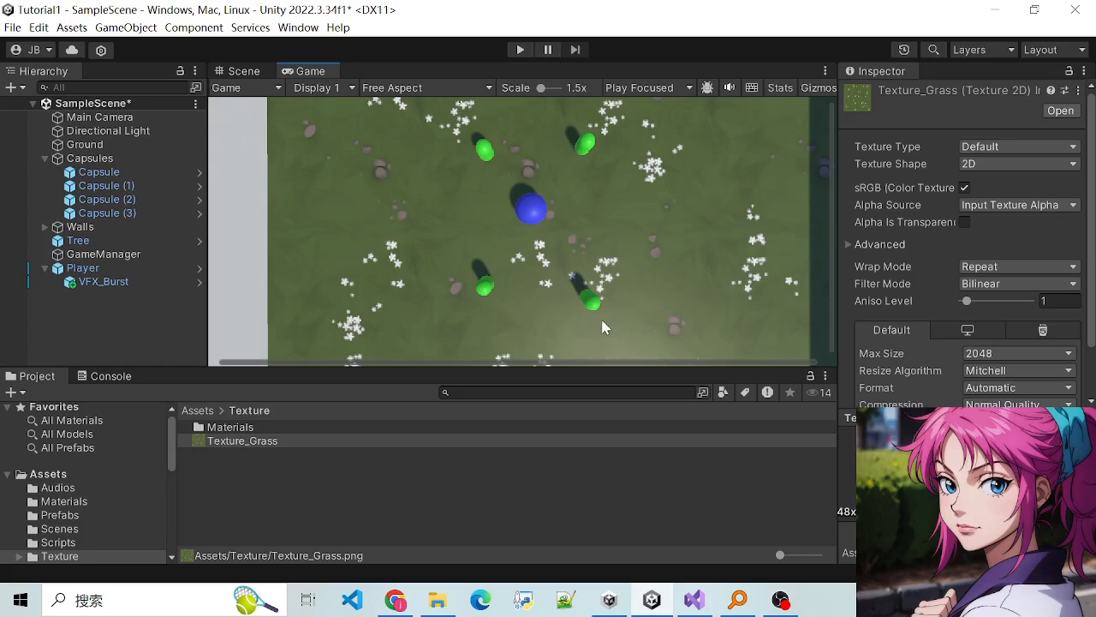
scroll(593, 288, "down", 1)
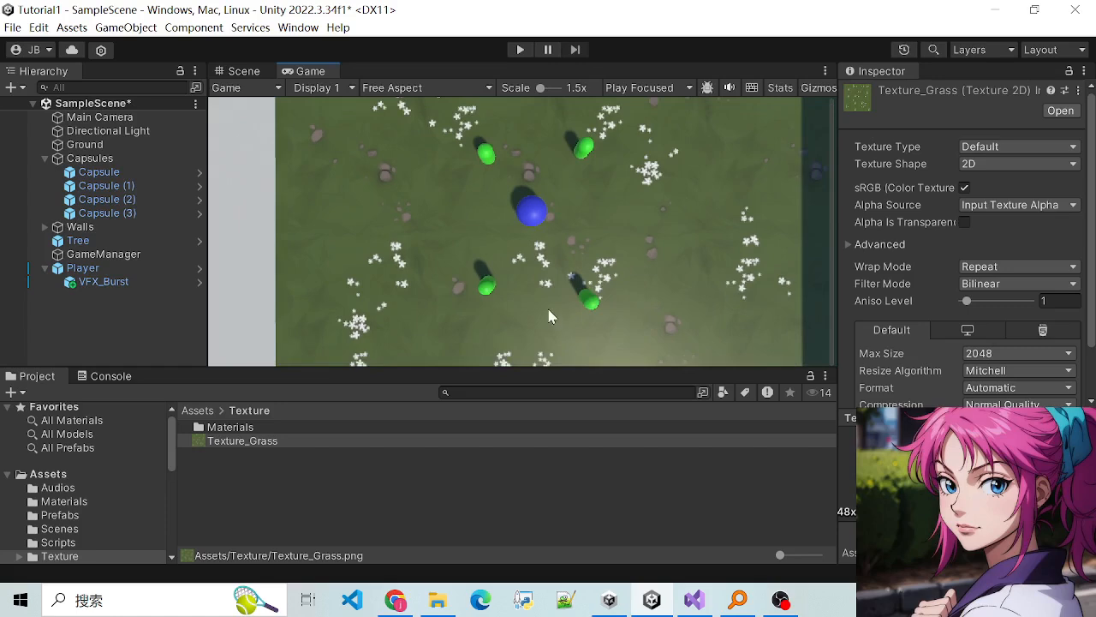
scroll(621, 333, "up", 2)
scroll(620, 326, "down", 2)
scroll(580, 332, "up", 3)
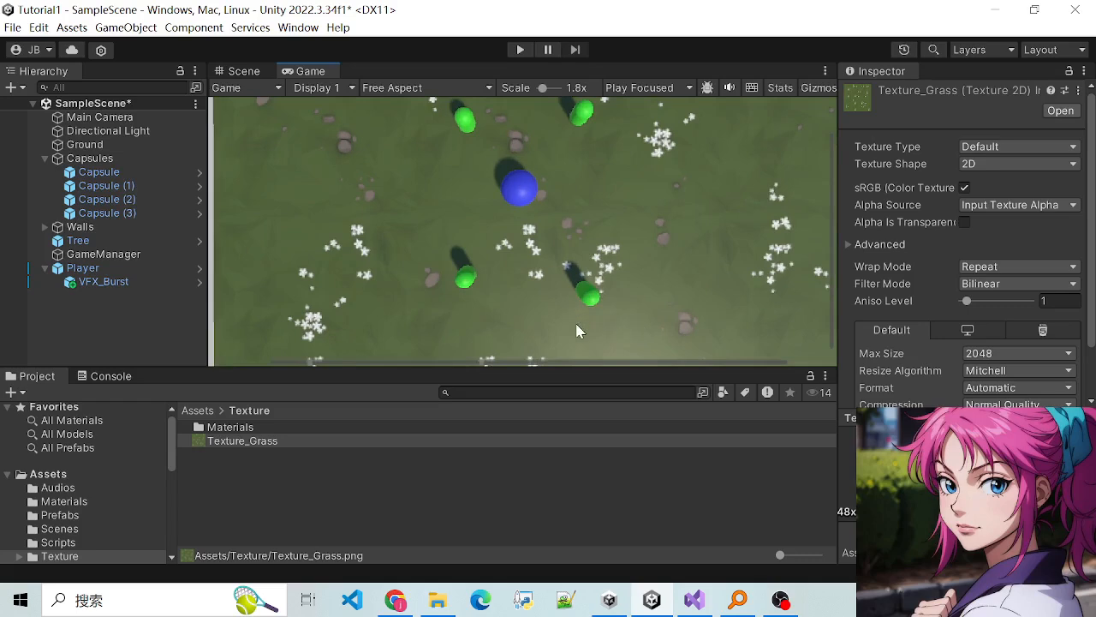
scroll(587, 323, "down", 1)
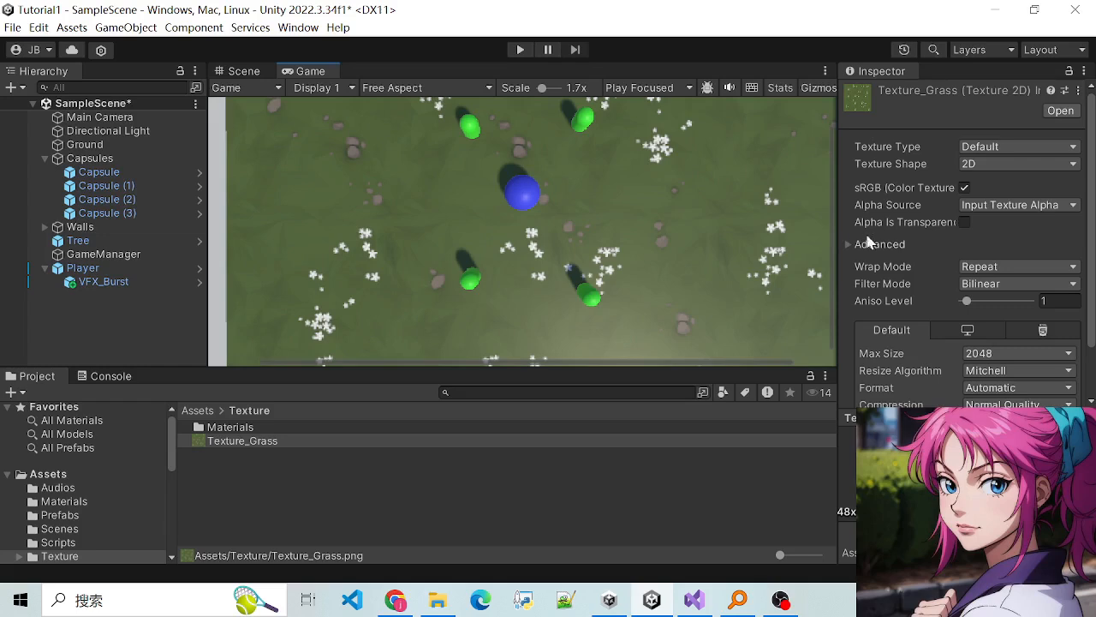
scroll(897, 265, "down", 1)
scroll(927, 288, "up", 1)
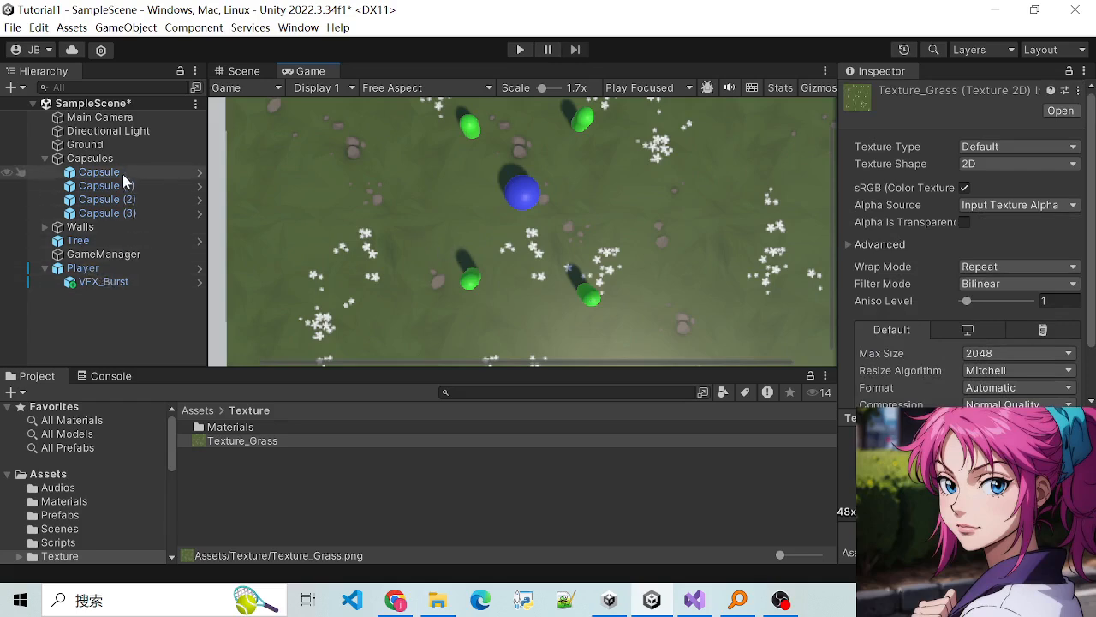
scroll(338, 238, "down", 2)
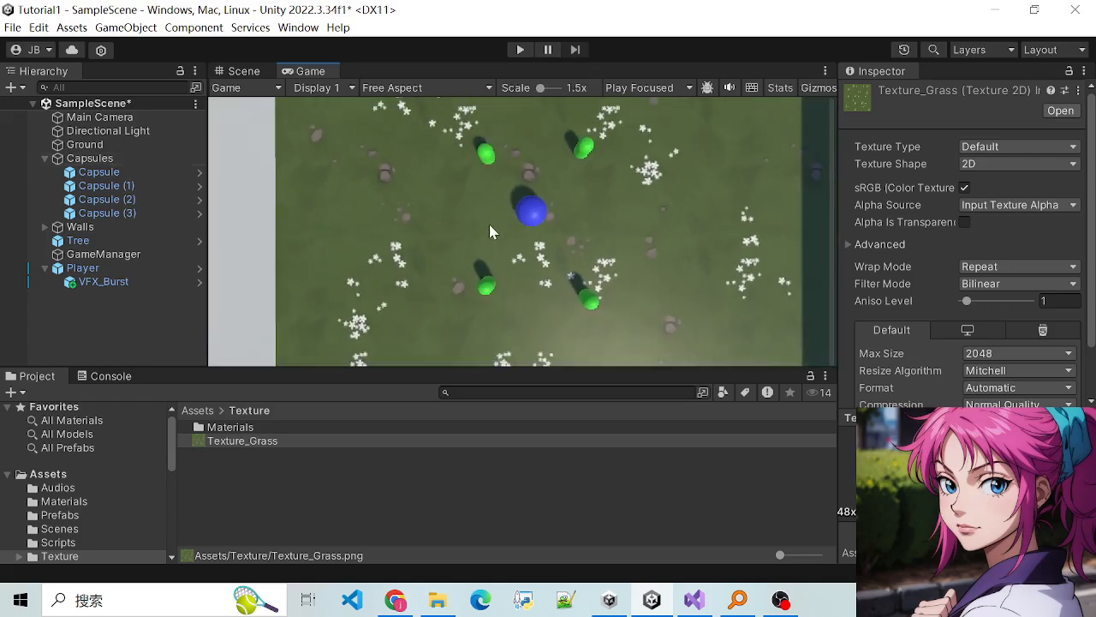
scroll(559, 252, "up", 3)
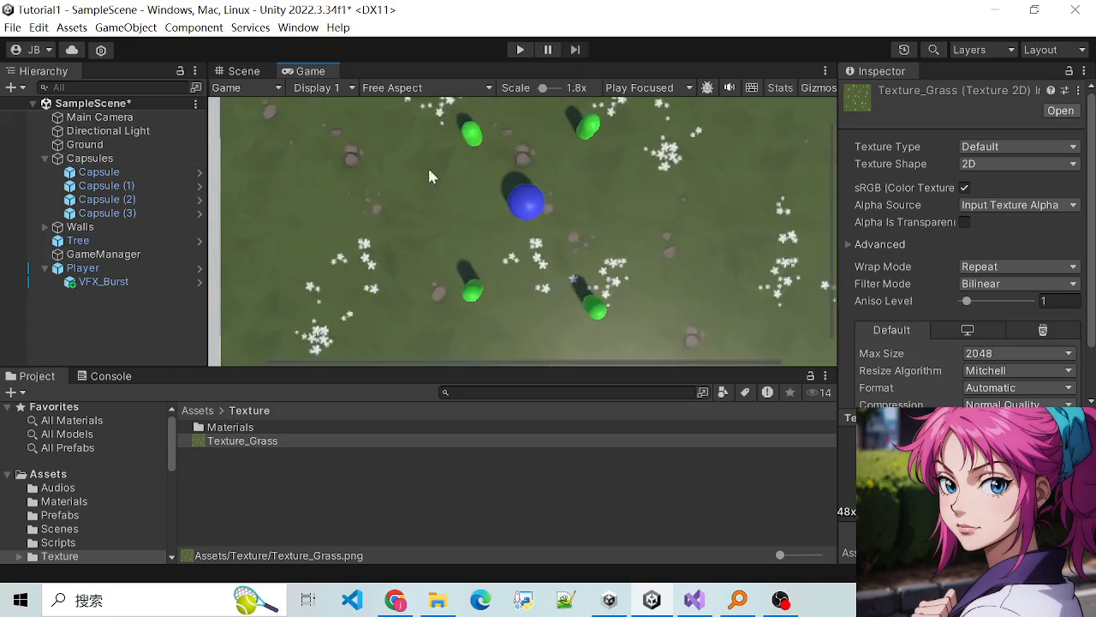
Step: Select the Ground object in the Scene view and examine its Texture_Grass material's map, tiling and offset settings
left_click(256, 73)
right_click_drag(469, 261, 609, 318)
left_click(599, 299)
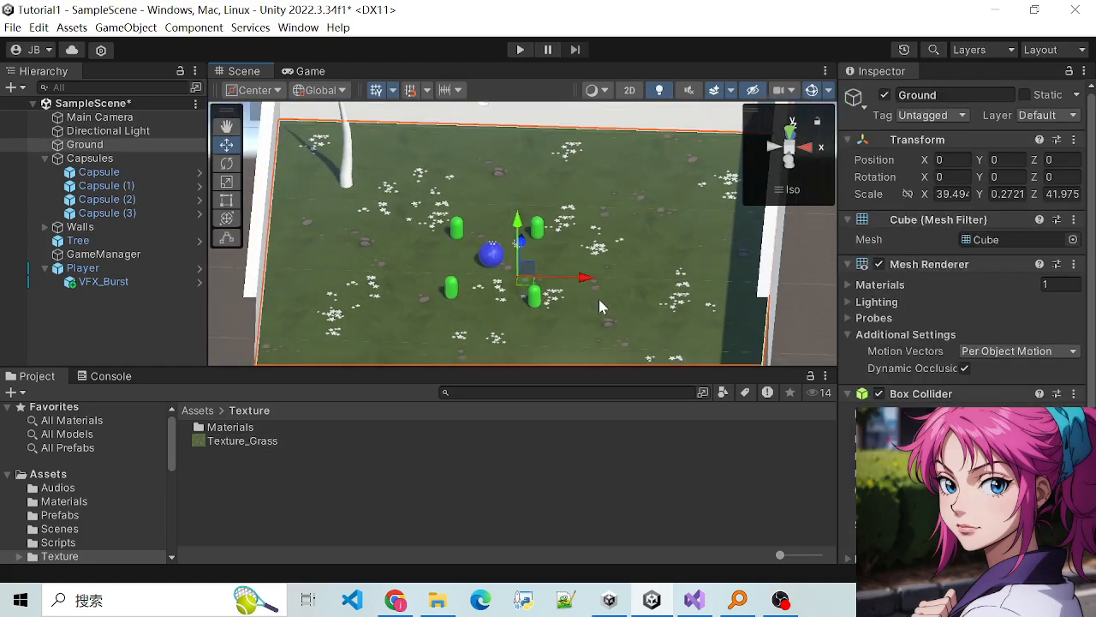
left_click(243, 440)
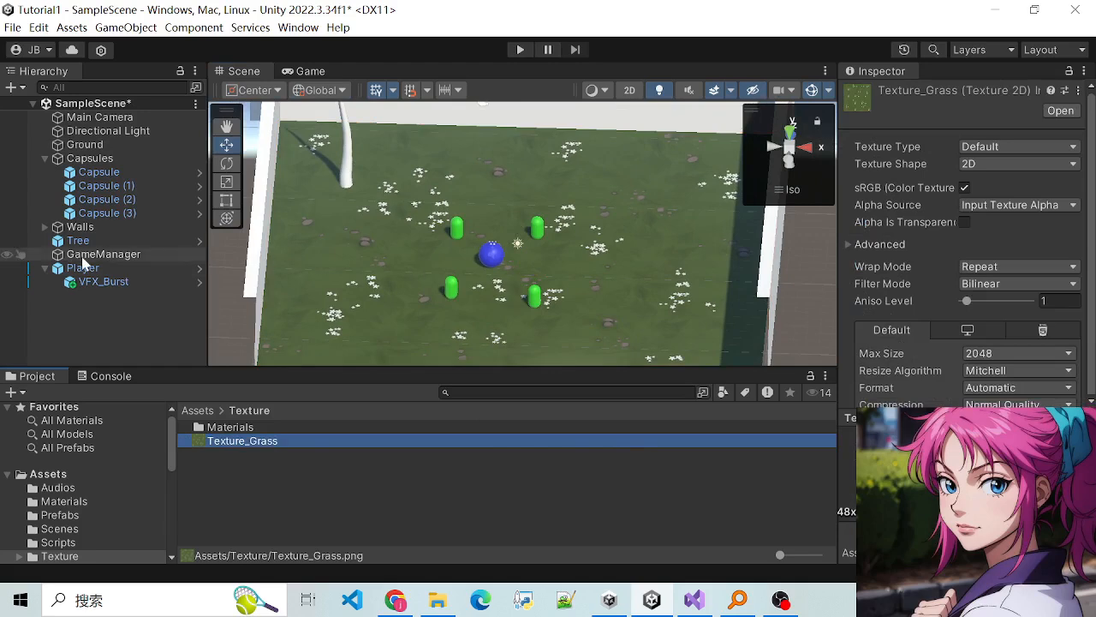
left_click(84, 145)
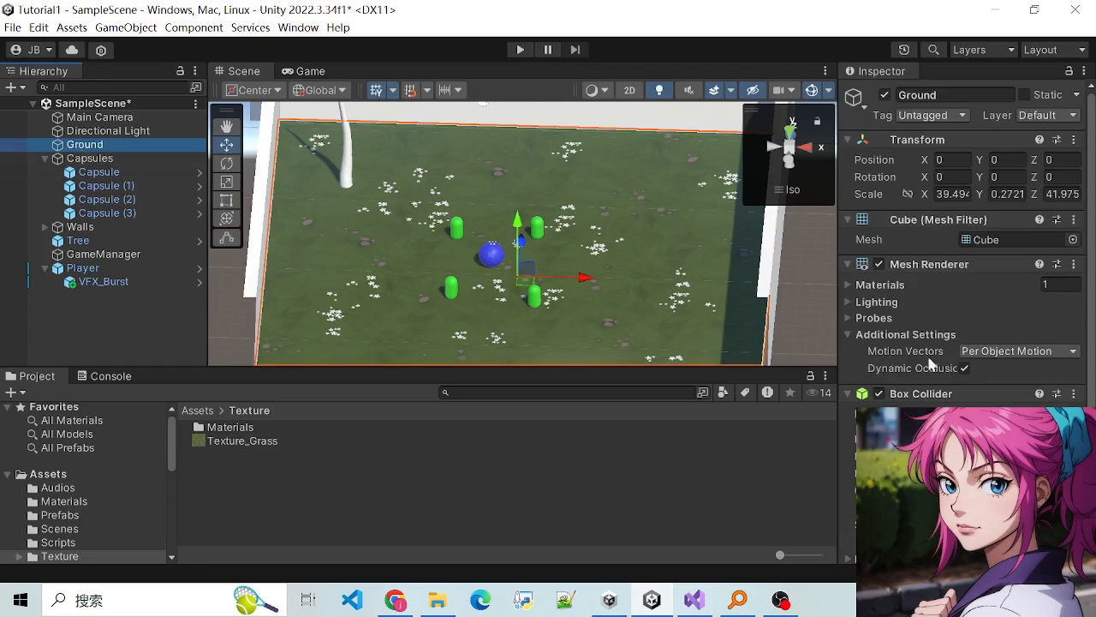
scroll(932, 364, "down", 3)
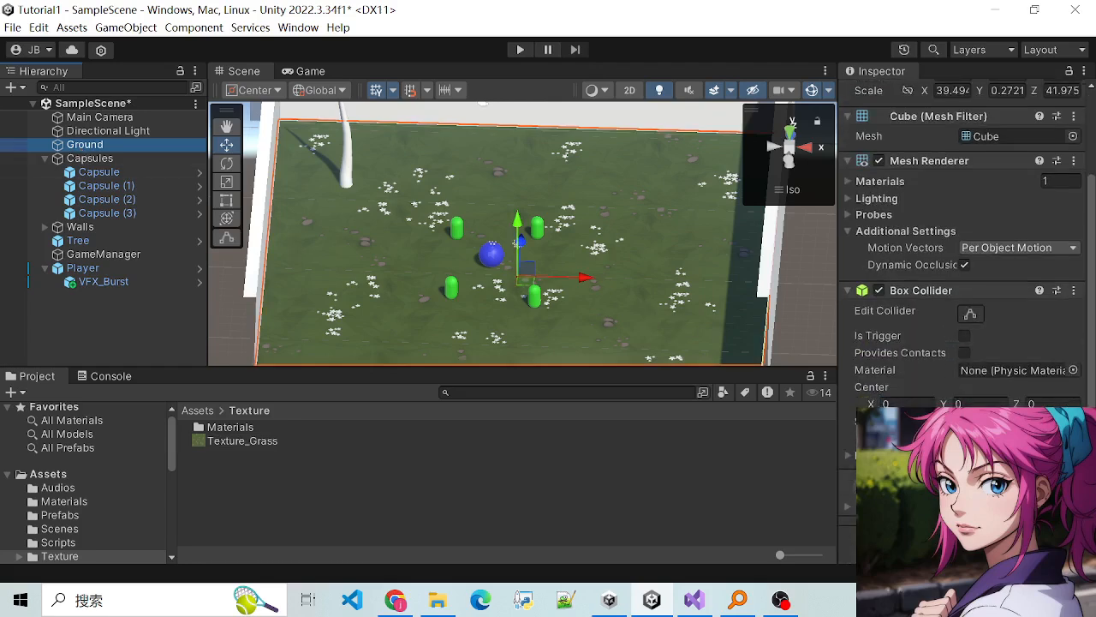
scroll(929, 385, "down", 6)
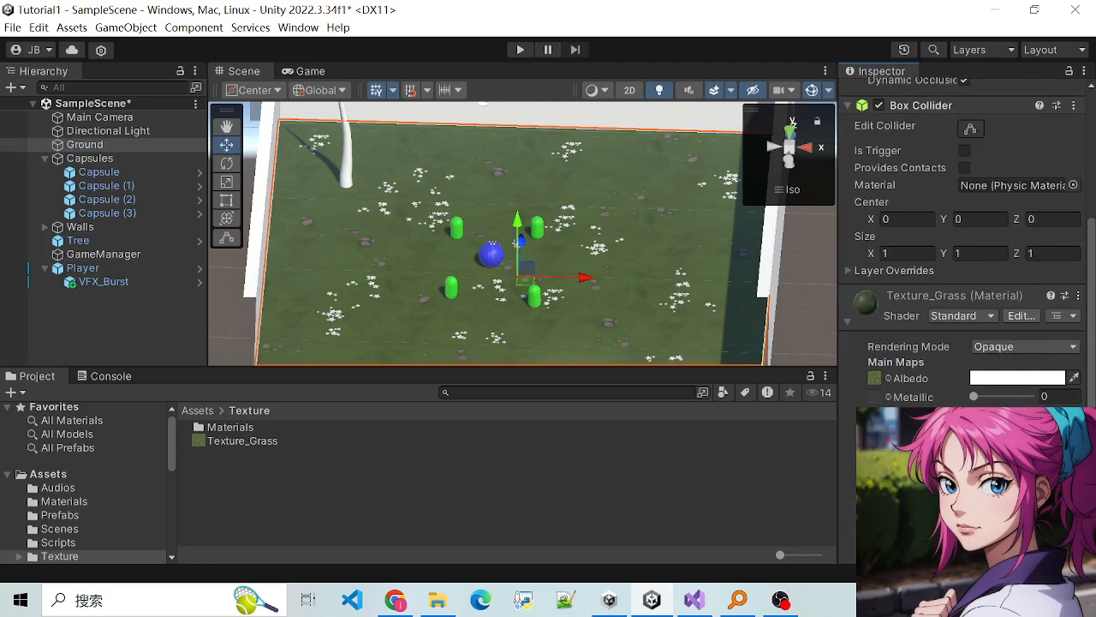
scroll(912, 353, "down", 5)
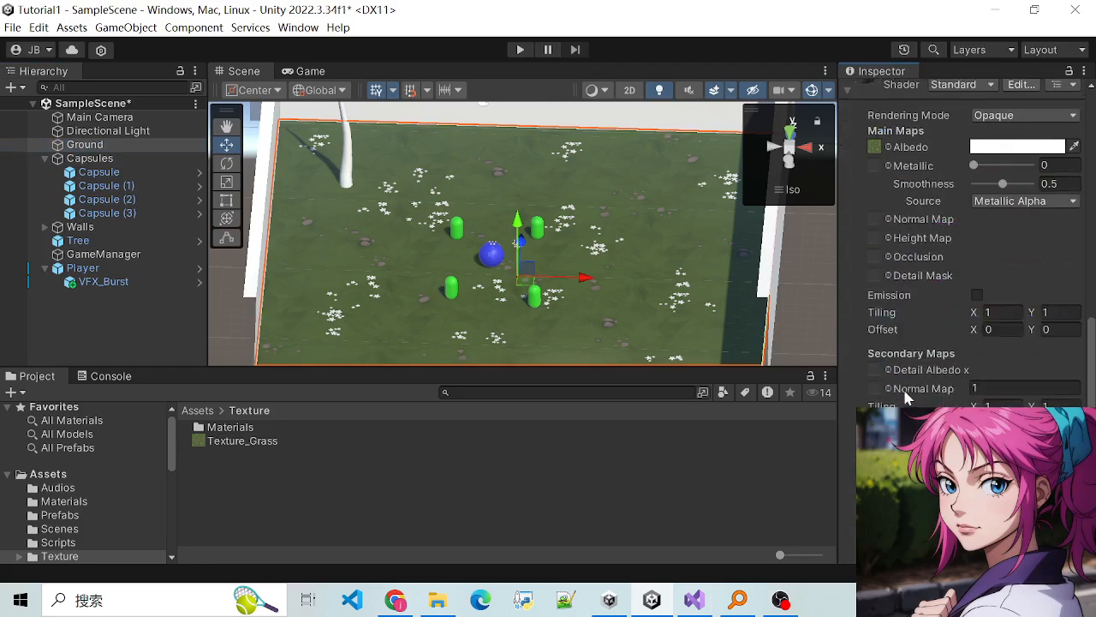
scroll(971, 243, "down", 1)
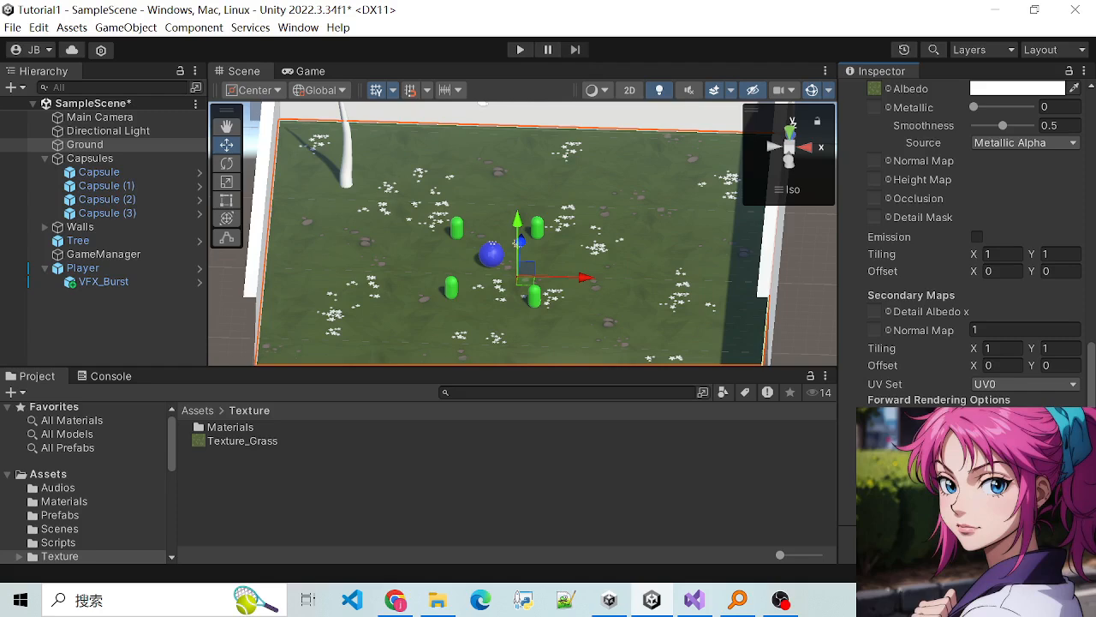
left_click(978, 417)
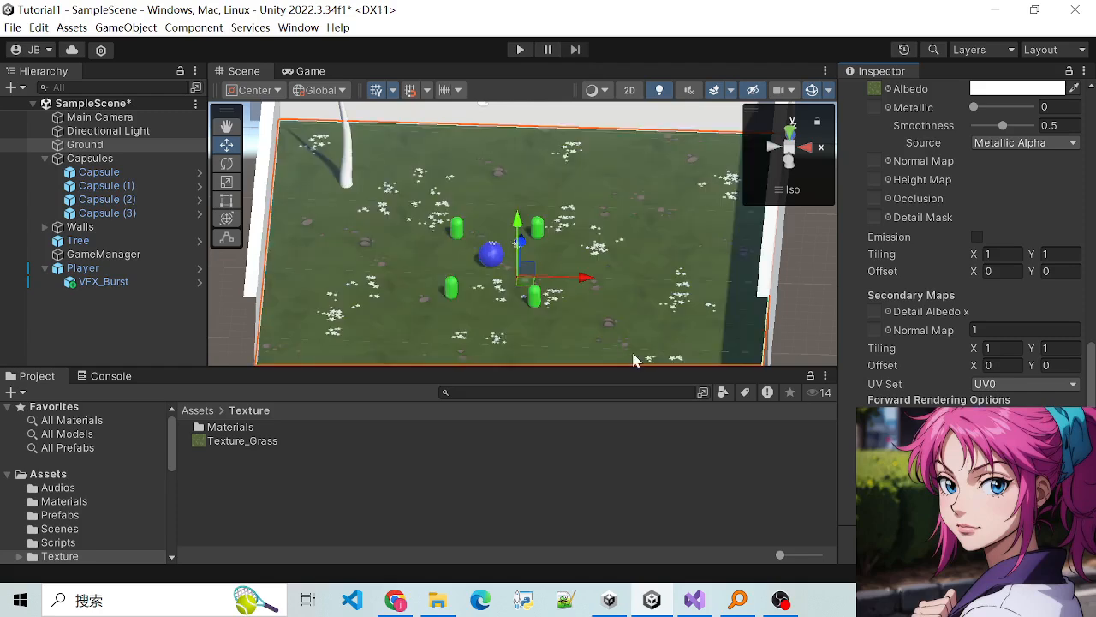
Step: Check the grass ground enlarged in the Game view, then return to the Scene view and save the scene
left_click(311, 71)
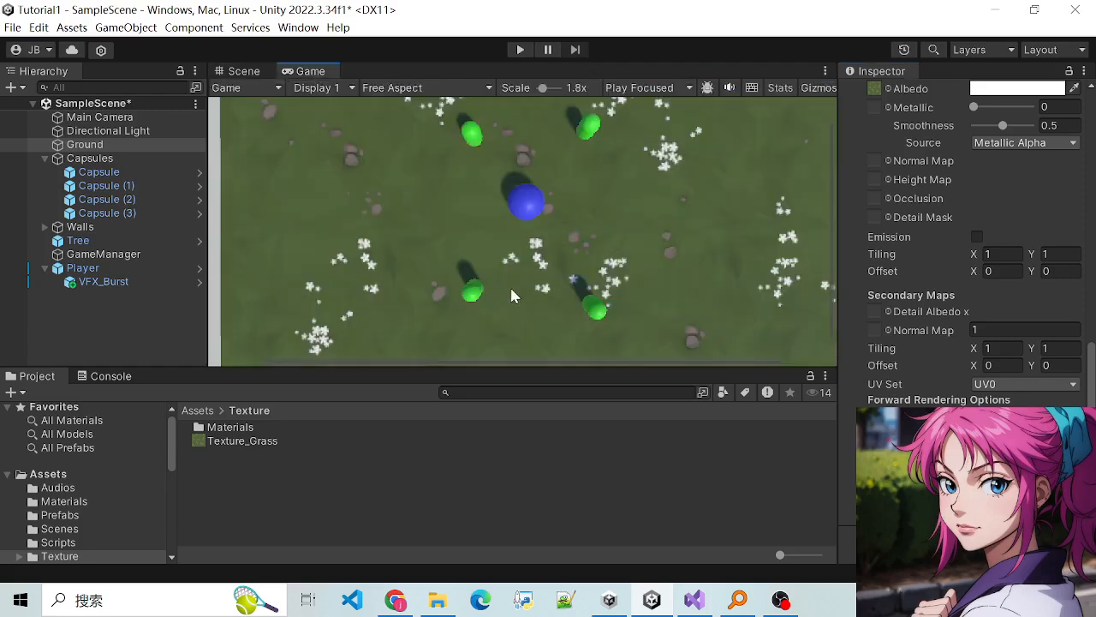
scroll(579, 221, "down", 2)
scroll(605, 326, "up", 5)
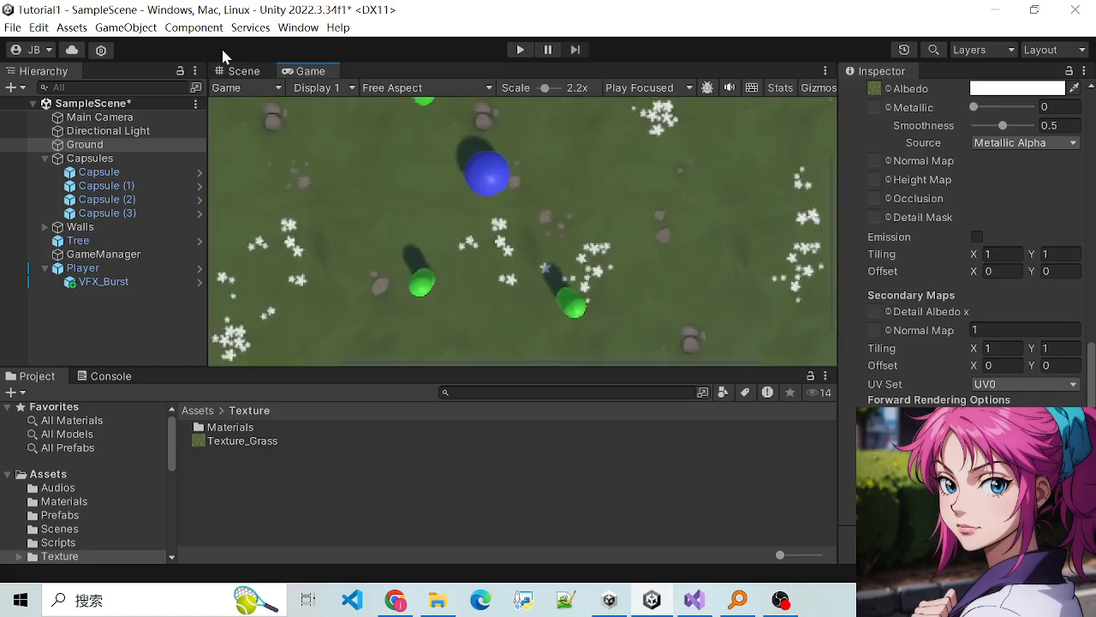
left_click(236, 73)
left_click(978, 418)
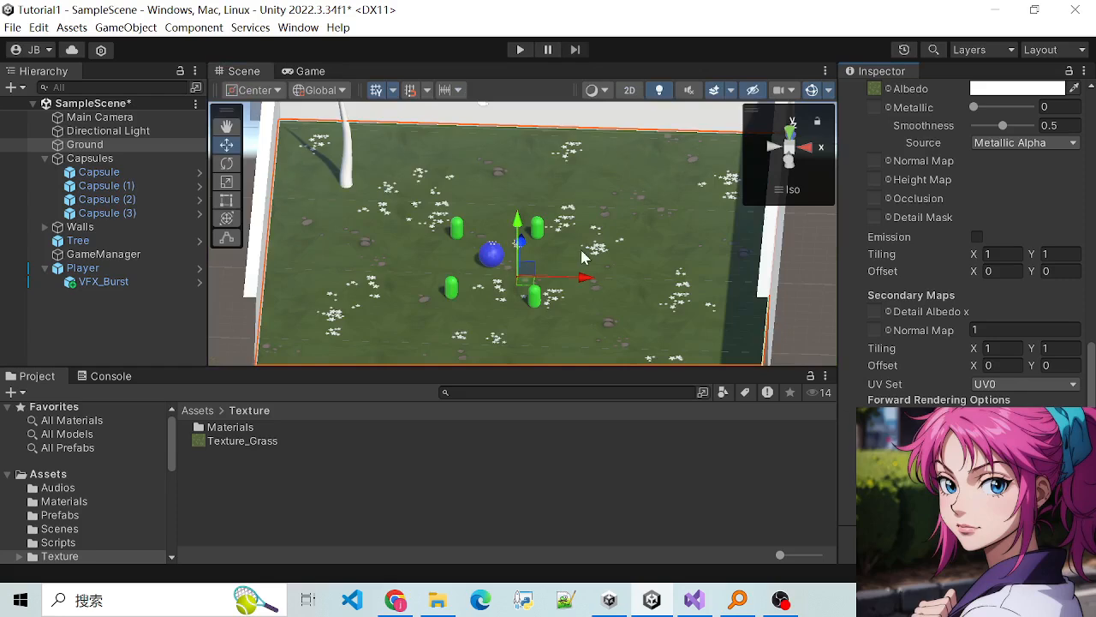
key("ctrl+s")
Step: Select the object named Wall in the Walls group and examine the arena's white walls around the grass
scroll(502, 199, "up", 3)
left_click_drag(421, 321, 349, 196, "alt")
scroll(555, 189, "down", 4)
left_click(334, 161)
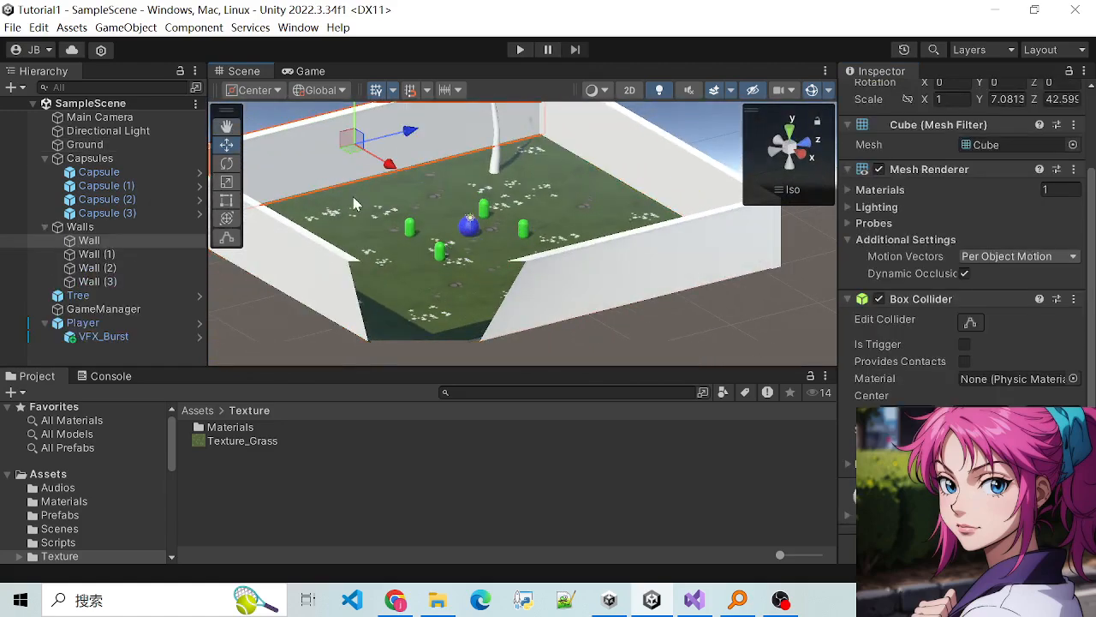
left_click_drag(377, 233, 519, 268, "alt")
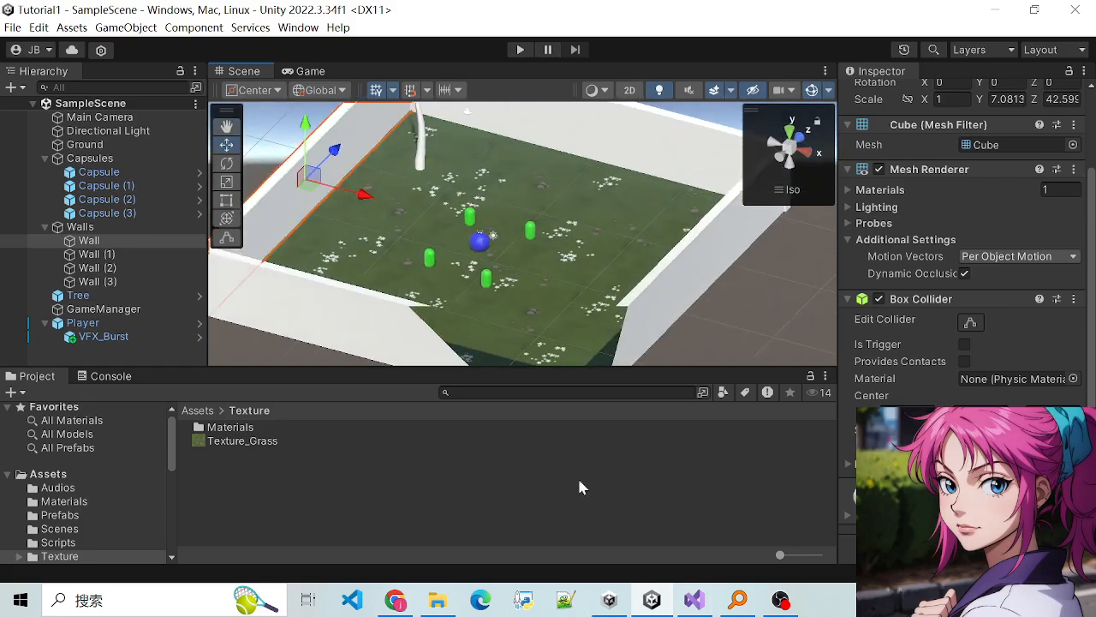
Step: Look through File Explorer's recent files, including PolygonPrototype_Texture_01.png and Texture_Grass.png, and minimize the window
left_click(438, 598)
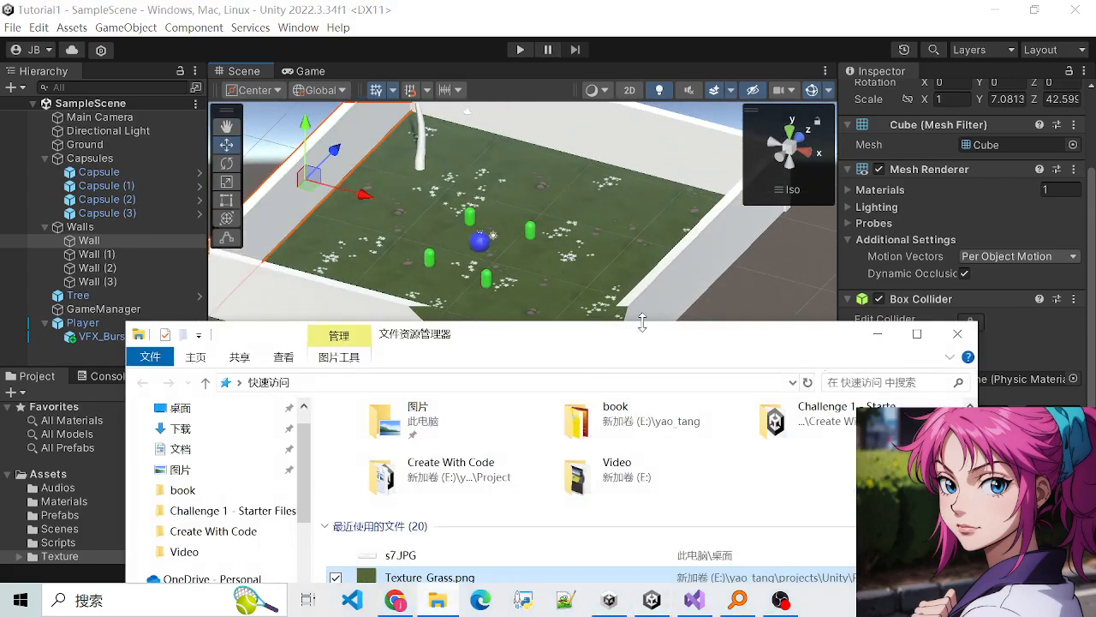
left_click_drag(636, 333, 666, 174)
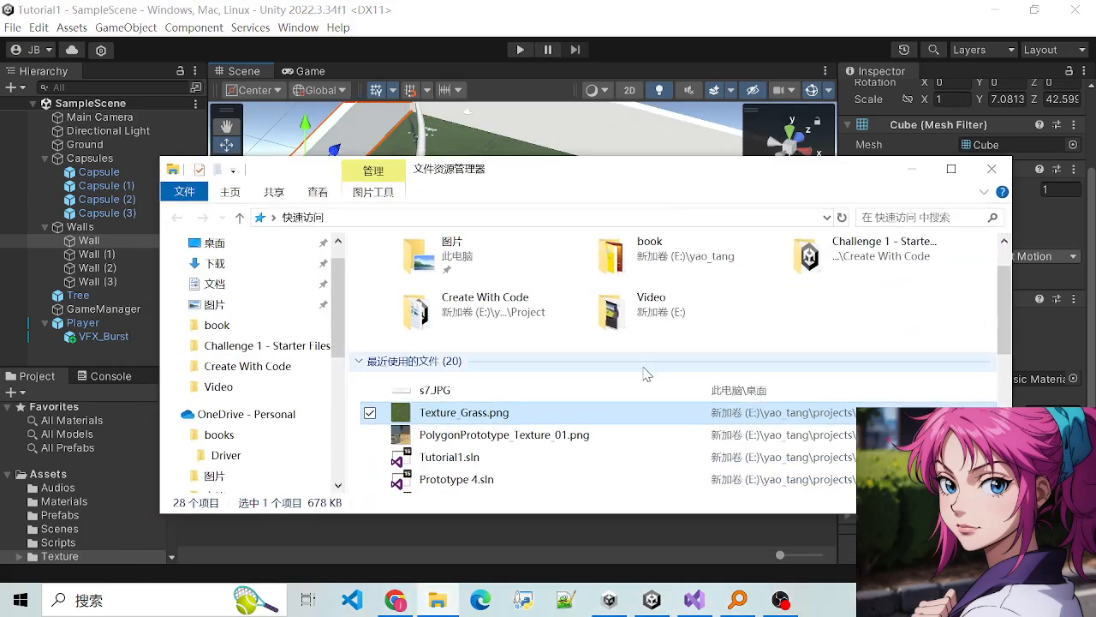
left_click(480, 436)
scroll(479, 438, "down", 2)
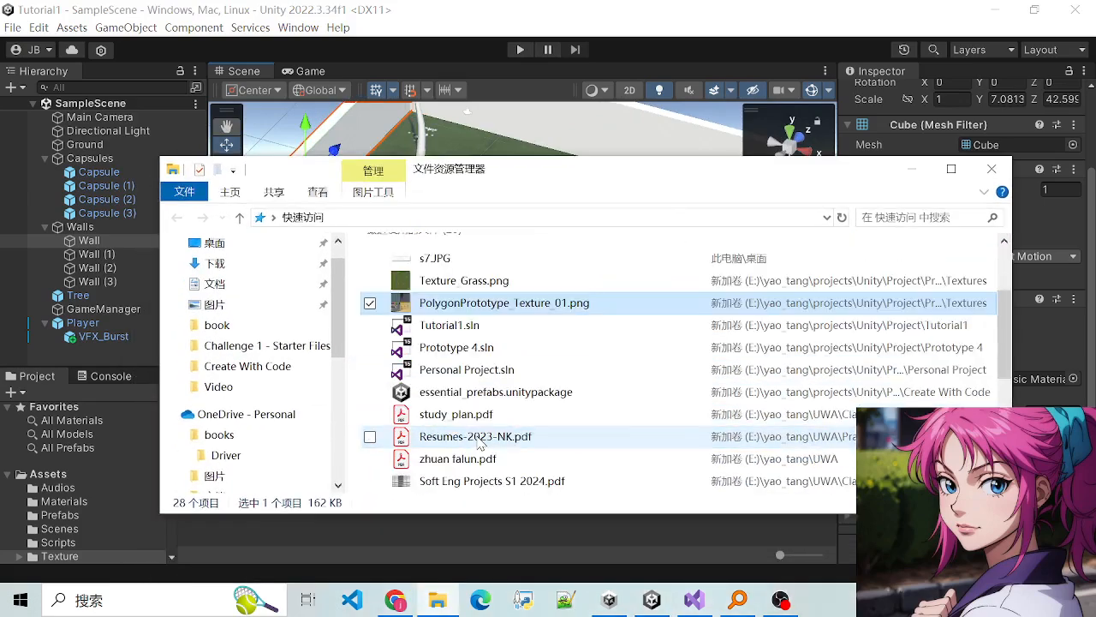
scroll(480, 438, "down", 1)
scroll(479, 441, "up", 5)
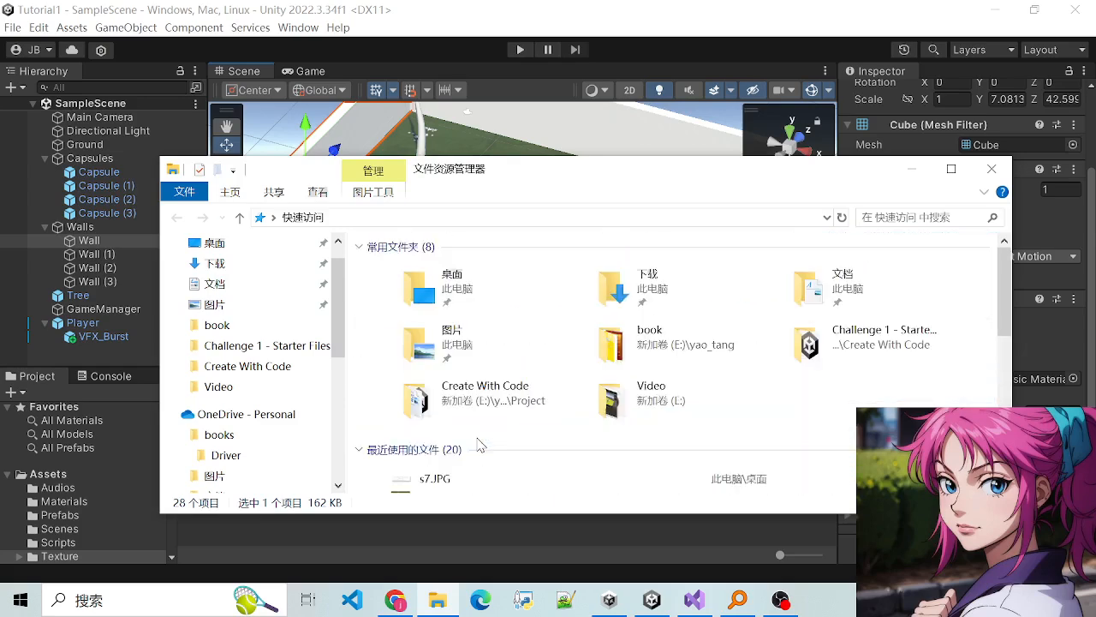
scroll(480, 445, "down", 2)
left_click(465, 379)
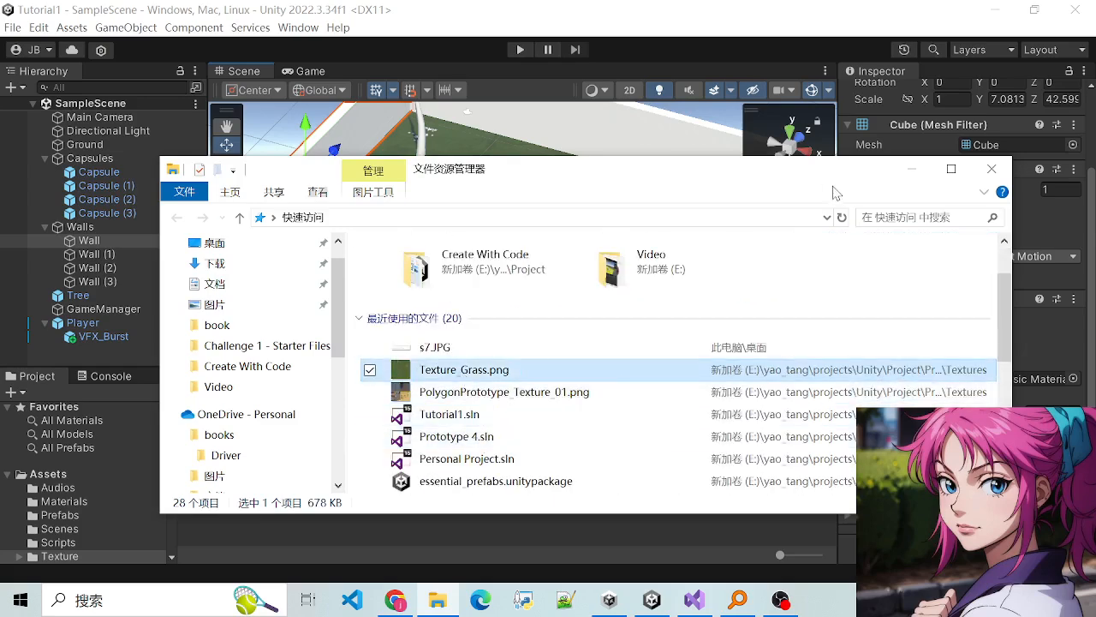
left_click(906, 170)
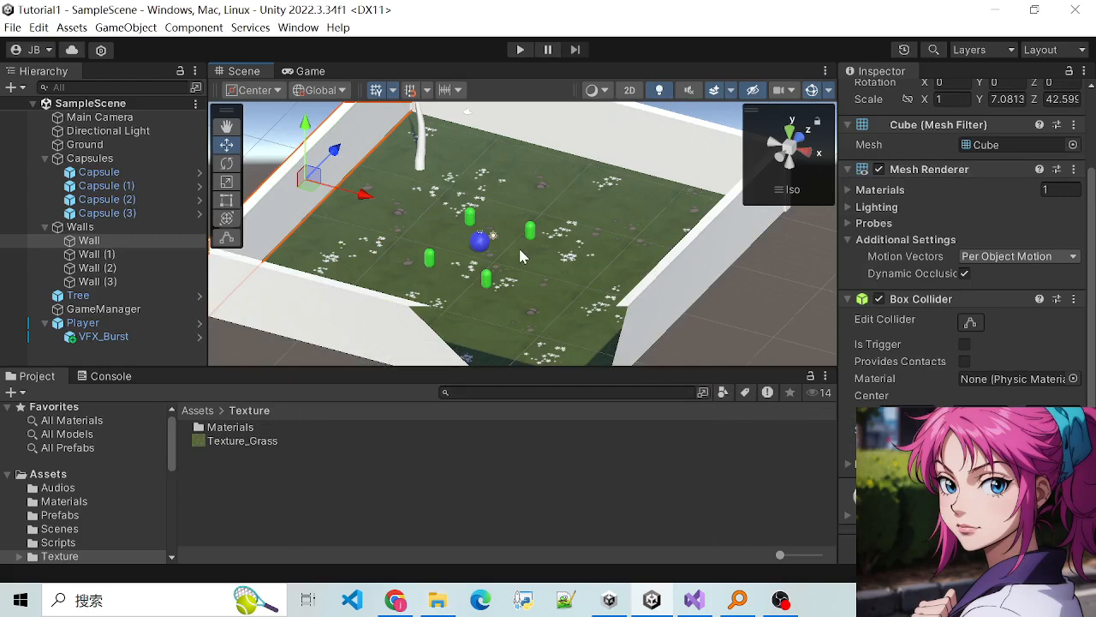
scroll(507, 260, "up", 3)
left_click_drag(375, 236, 458, 307, "alt")
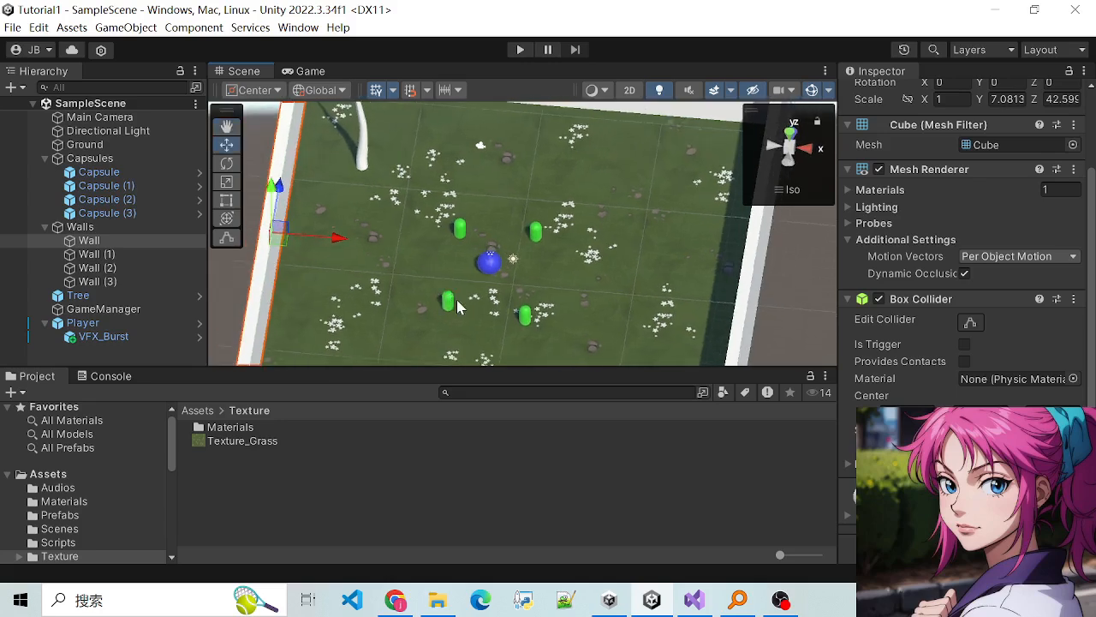
scroll(355, 161, "down", 5)
scroll(375, 196, "up", 4)
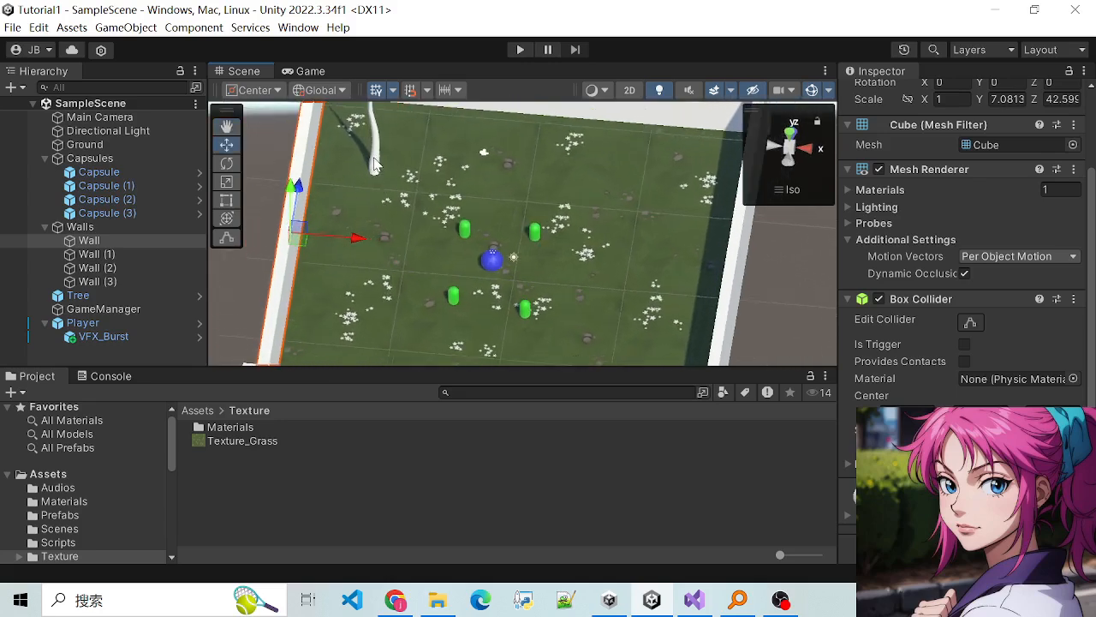
Step: Select the Tree in the arena's corner and apply the normal_specular texture from the Tree_Textures folder to it
left_click(374, 163)
scroll(69, 475, "down", 3)
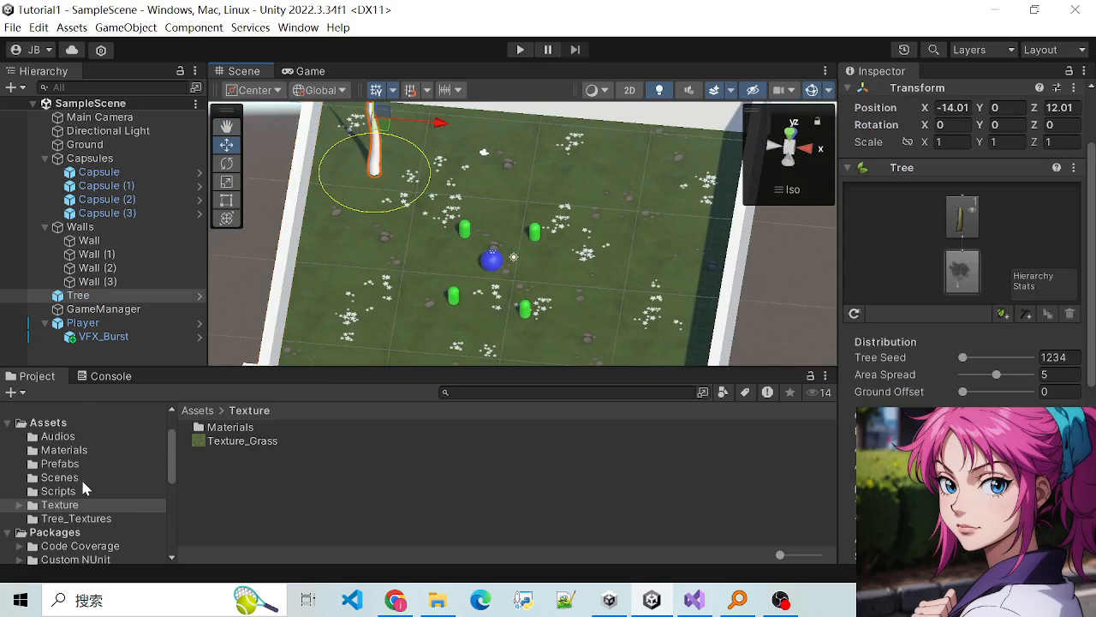
left_click(81, 518)
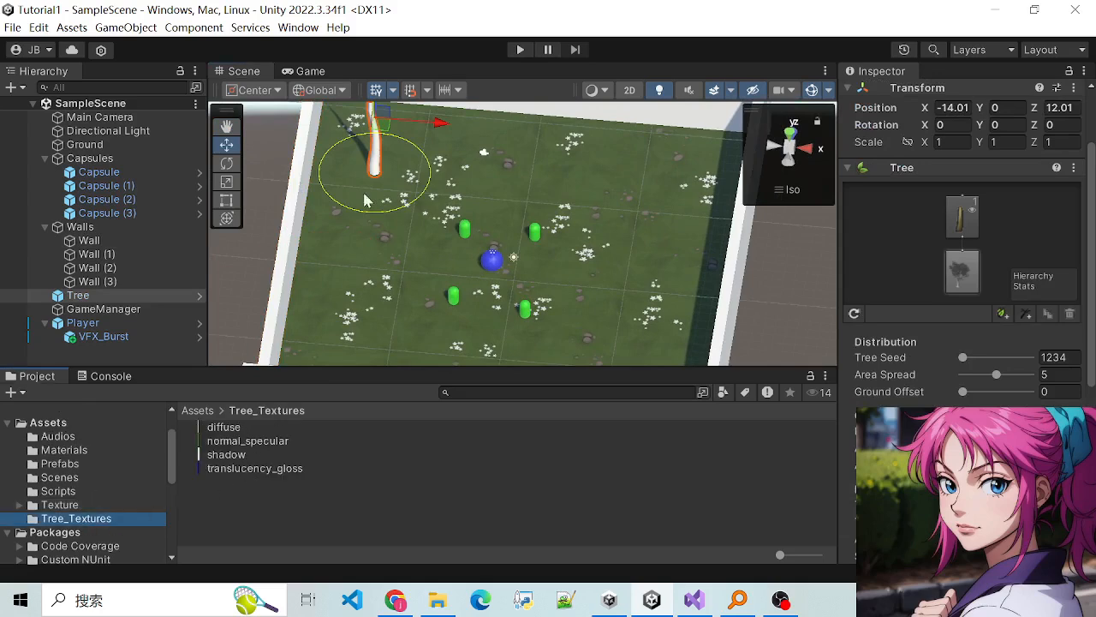
scroll(377, 187, "up", 2)
scroll(377, 187, "down", 5)
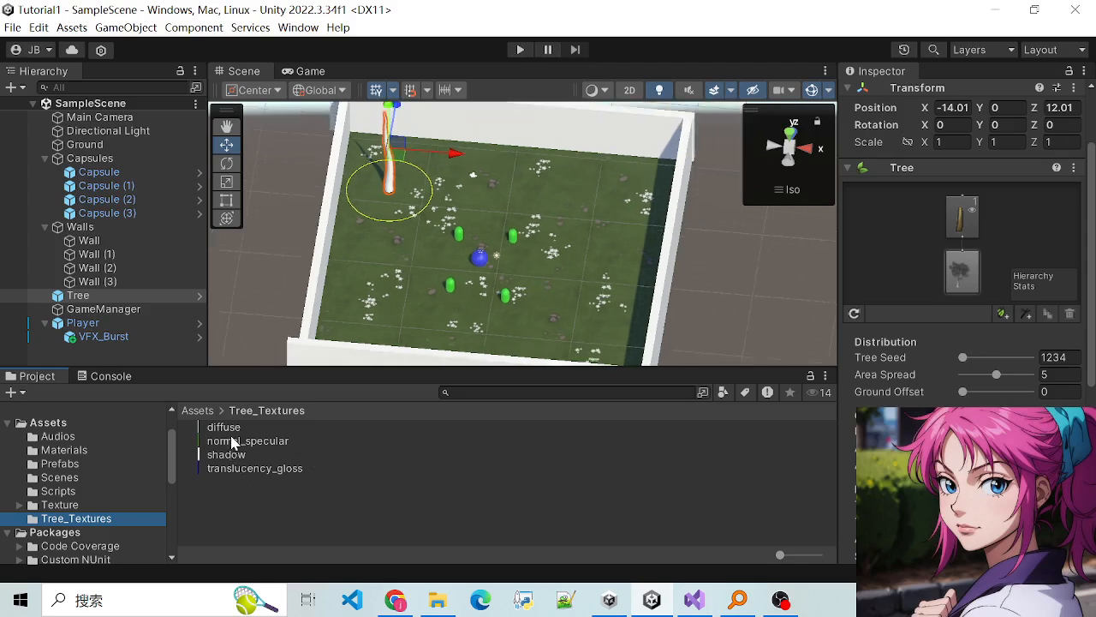
mouse_move(233, 442)
left_mouse_down()
mouse_move(349, 250)
mouse_move(382, 159)
mouse_move(396, 167)
mouse_move(392, 178)
left_mouse_up()
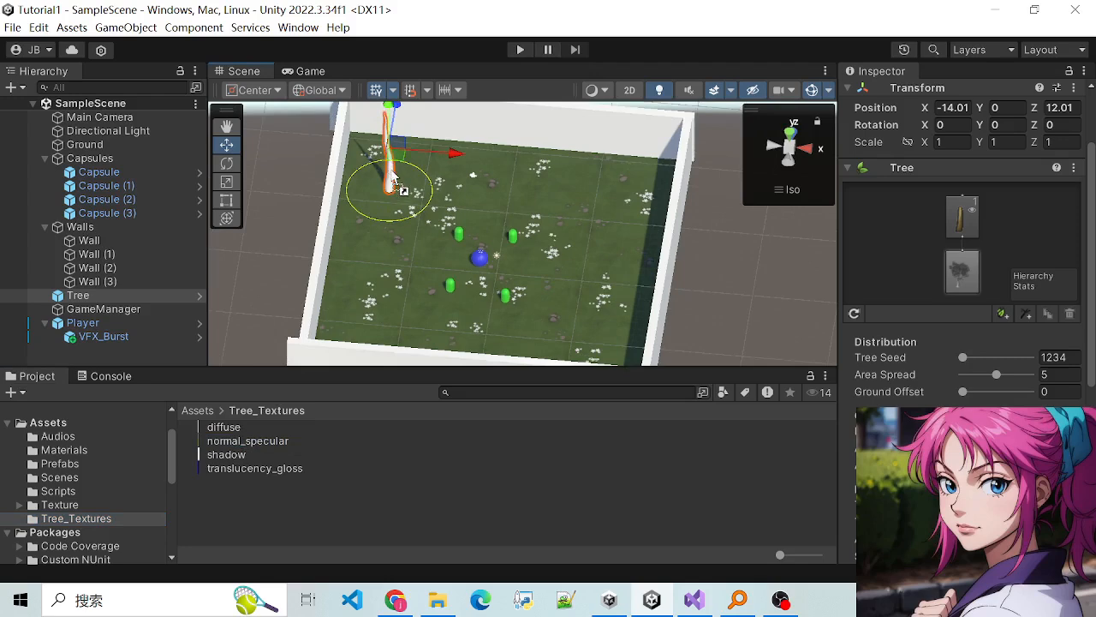
Step: Examine the textured tree in the Scene view from several angles and distances, along with its Transform and Tree component settings
scroll(441, 210, "up", 2)
scroll(431, 168, "down", 5)
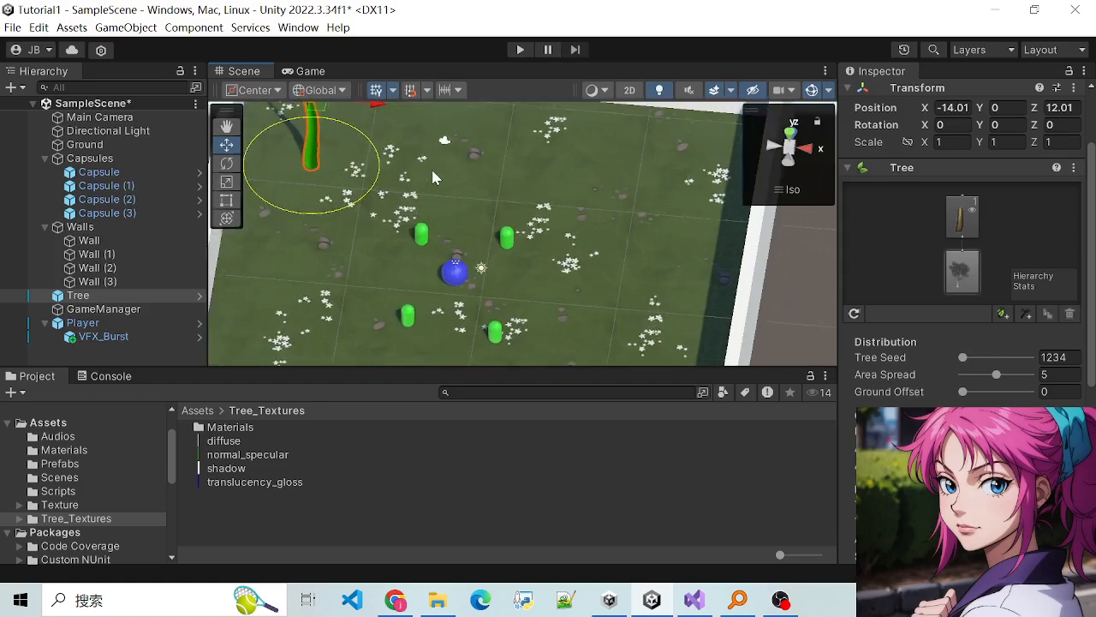
left_click_drag(523, 275, 488, 259, "alt")
scroll(416, 225, "up", 3)
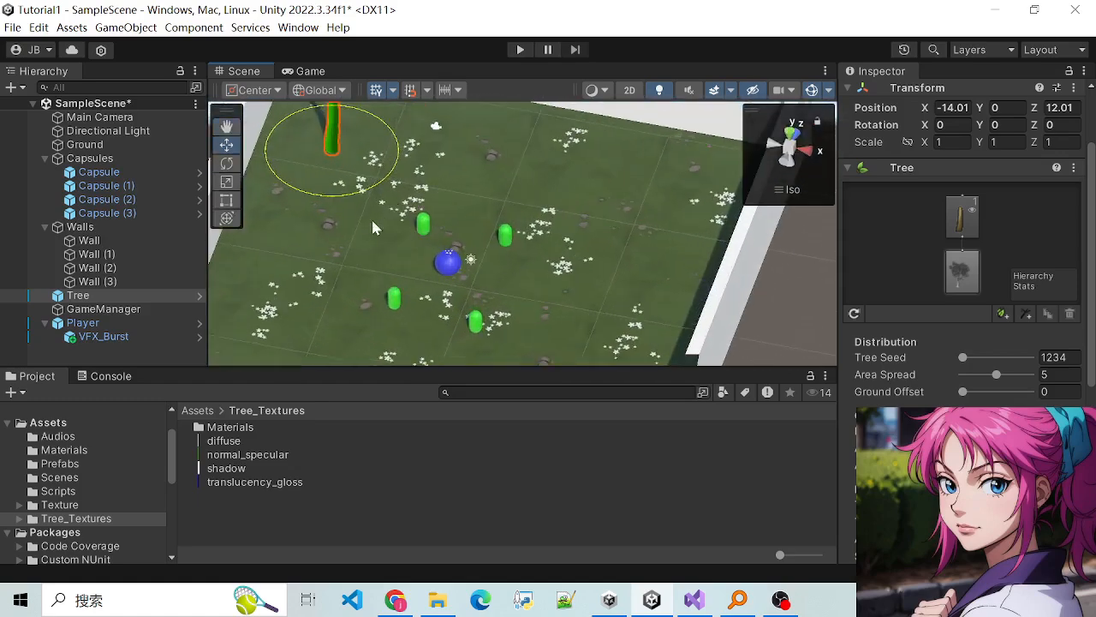
left_click_drag(372, 220, 439, 281, "alt")
scroll(298, 125, "up", 3)
left_click(84, 299)
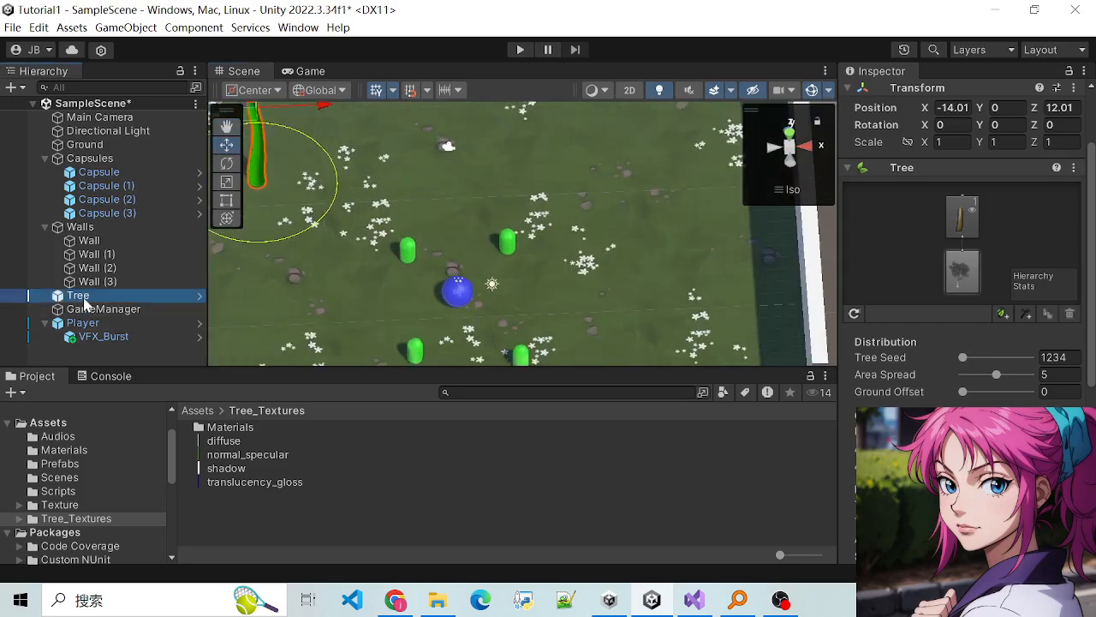
scroll(991, 351, "down", 5)
scroll(991, 351, "up", 8)
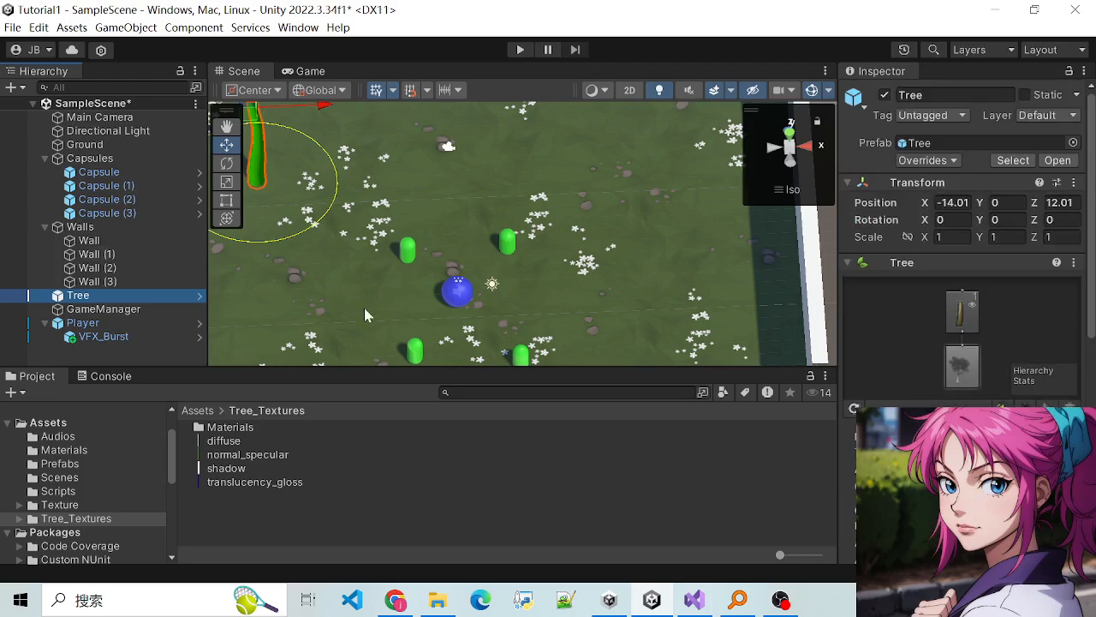
scroll(340, 239, "down", 5)
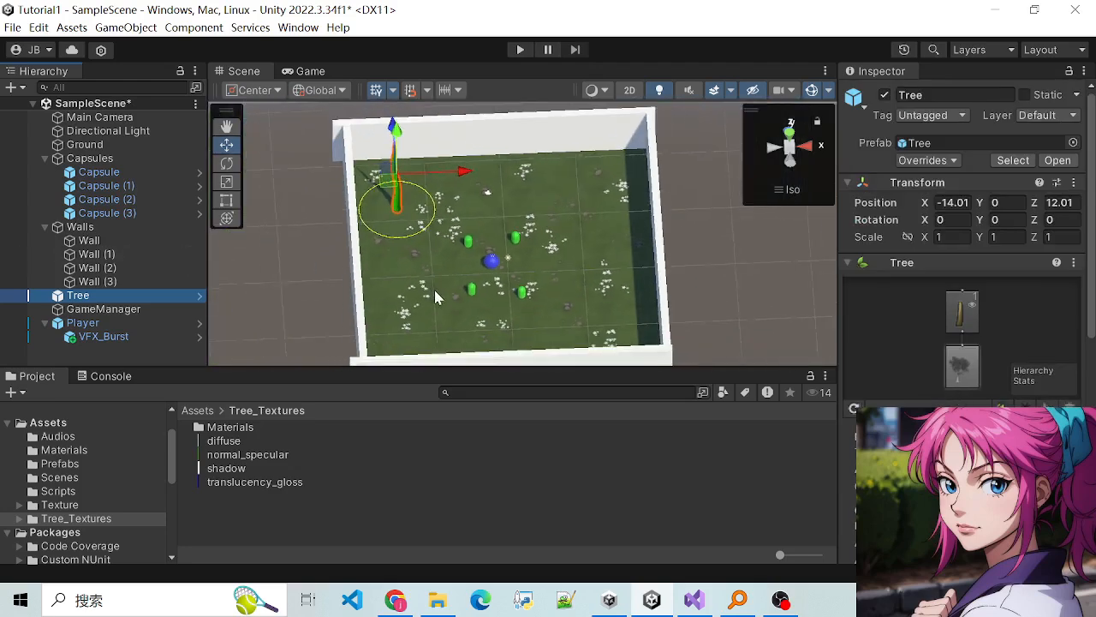
right_click_drag(451, 304, 523, 269)
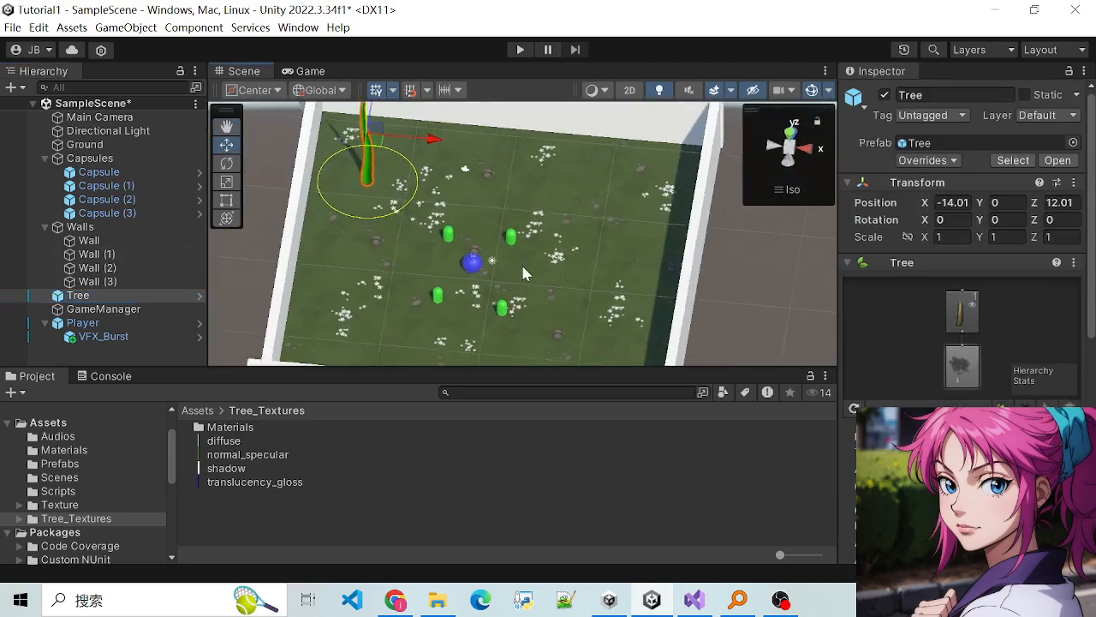
scroll(524, 268, "down", 2)
scroll(526, 276, "up", 4)
scroll(525, 274, "down", 6)
scroll(524, 271, "up", 4)
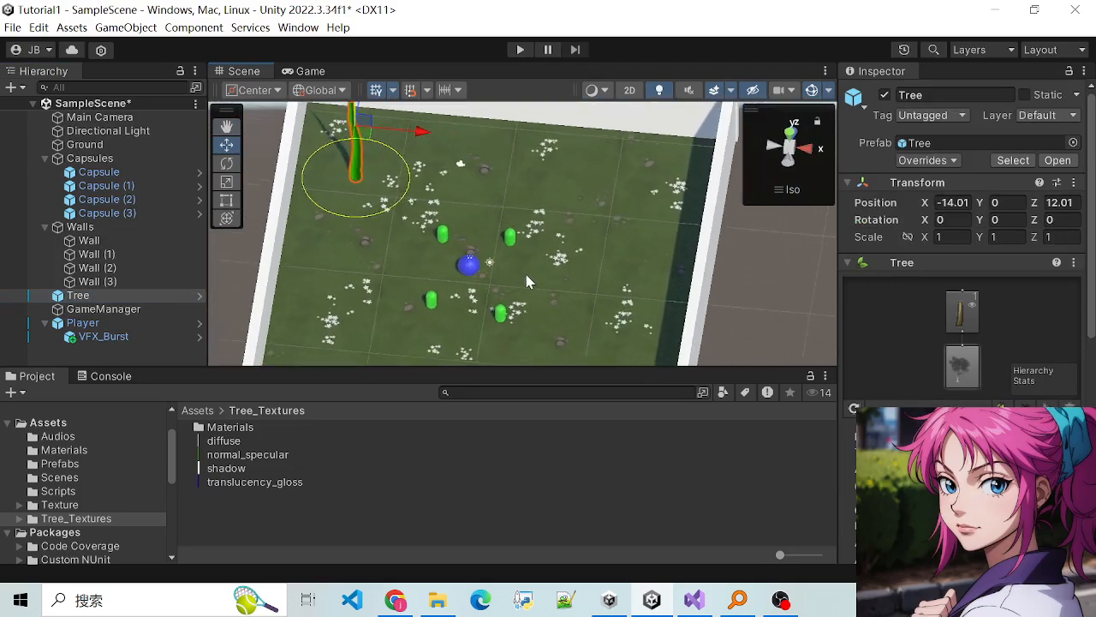
scroll(526, 276, "down", 4)
right_click_drag(547, 285, 599, 286)
scroll(591, 282, "up", 5)
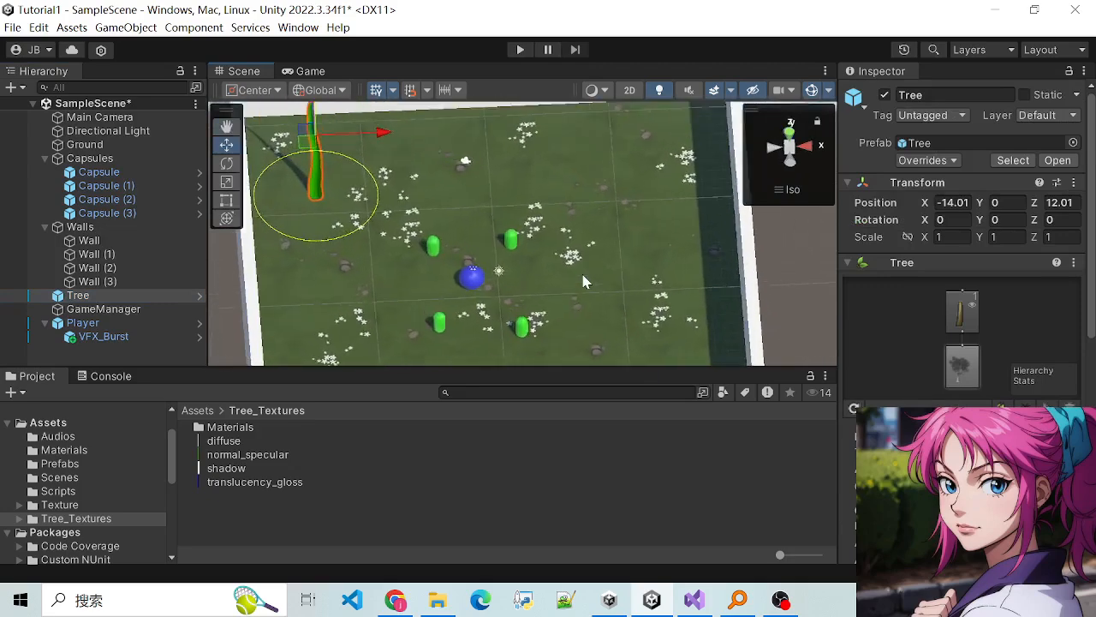
scroll(548, 267, "down", 2)
scroll(537, 268, "down", 3)
scroll(533, 266, "up", 2)
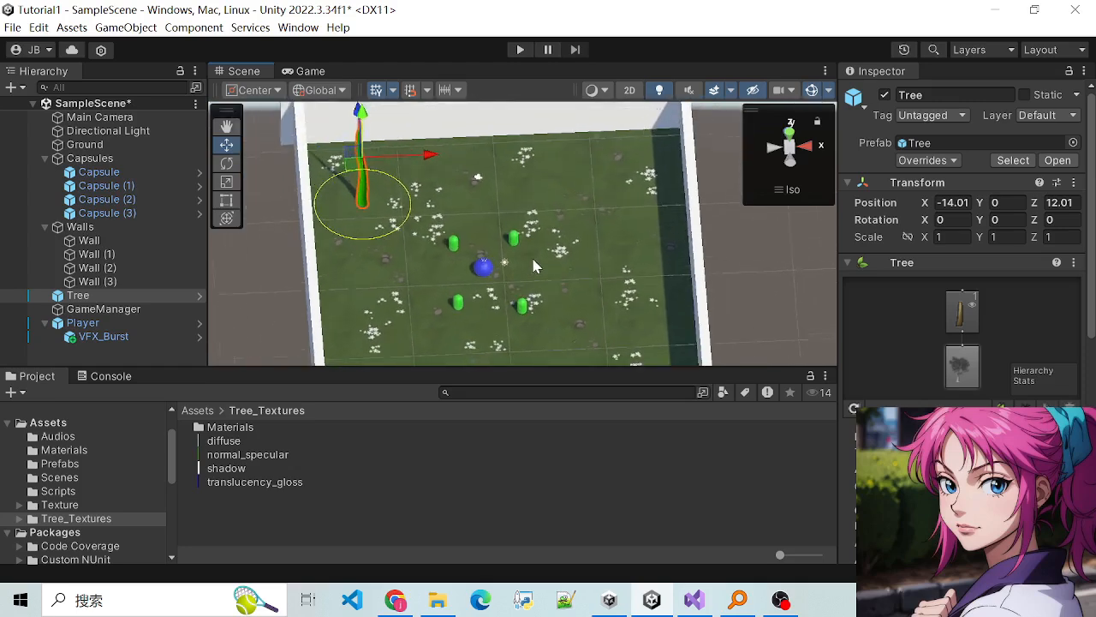
Step: Inspect the Player sphere, the green capsules and the Ground up close by selecting them in the Scene view
left_click(763, 274)
scroll(588, 263, "up", 5)
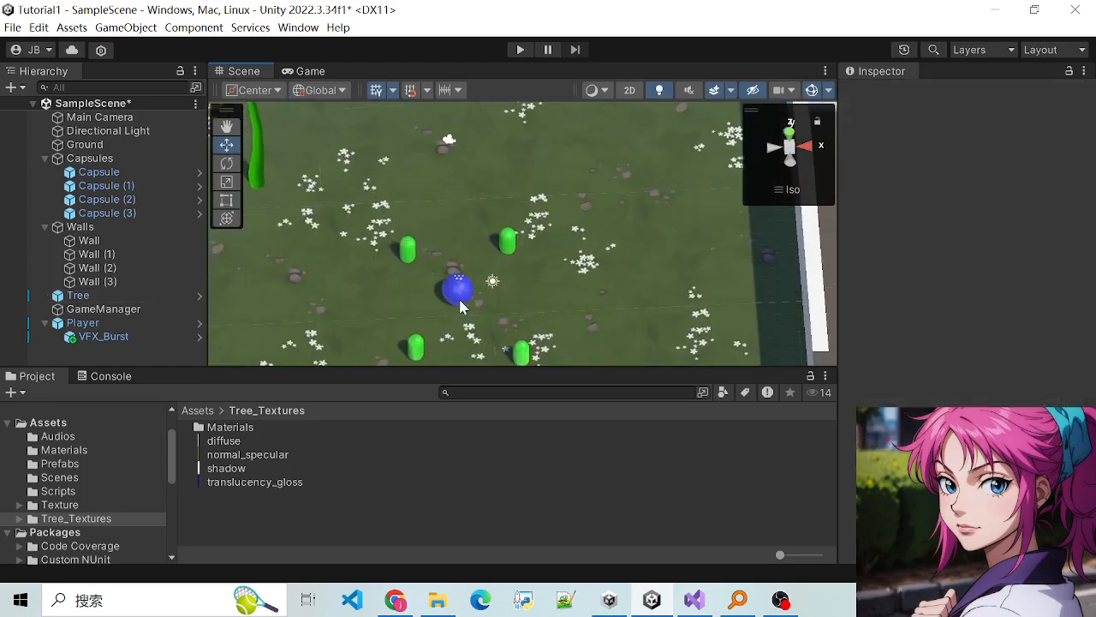
left_click(458, 292)
scroll(540, 263, "up", 3)
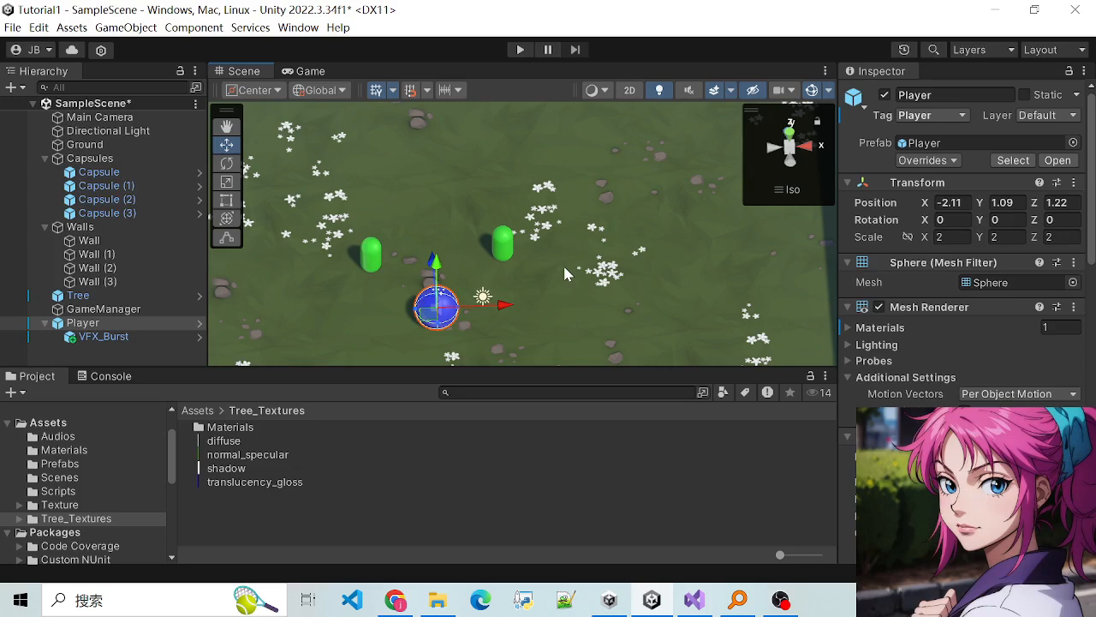
left_click(372, 256)
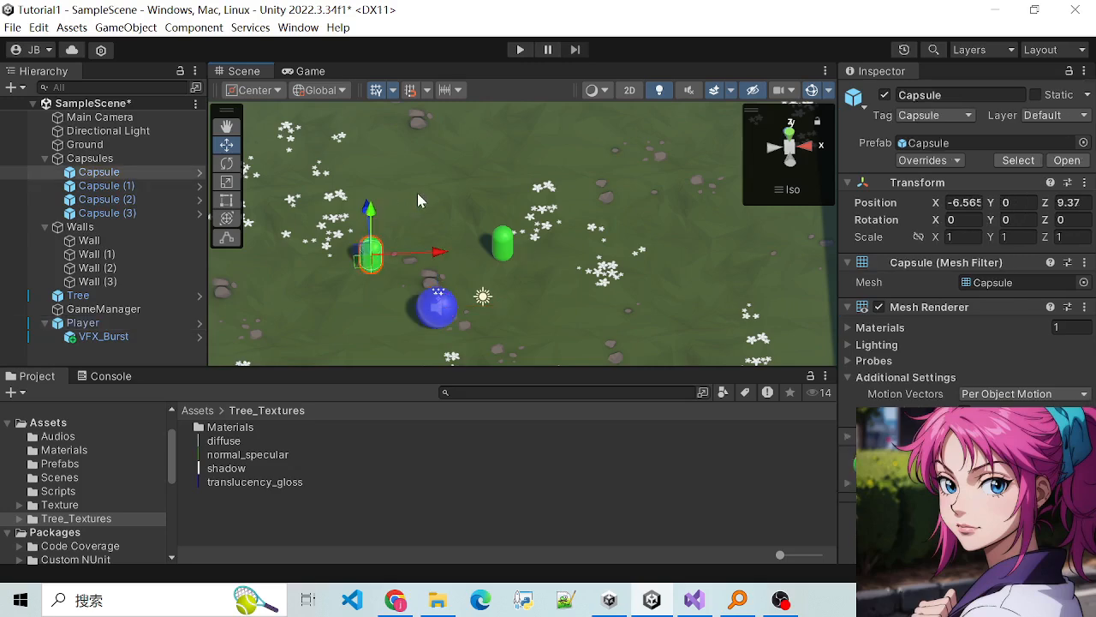
scroll(439, 202, "down", 8)
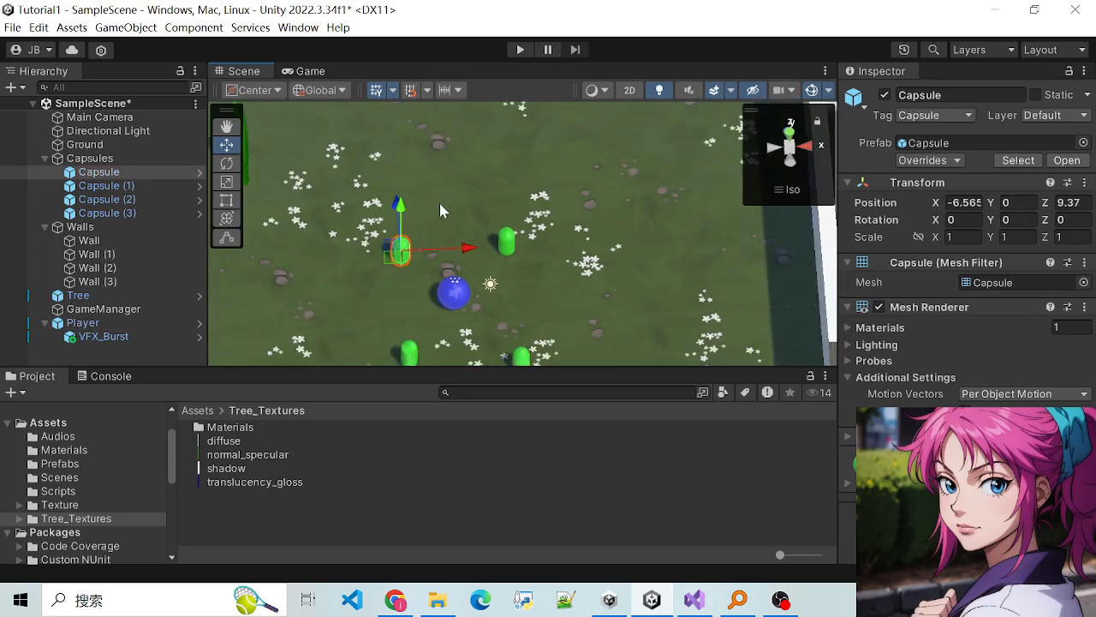
scroll(440, 207, "up", 7)
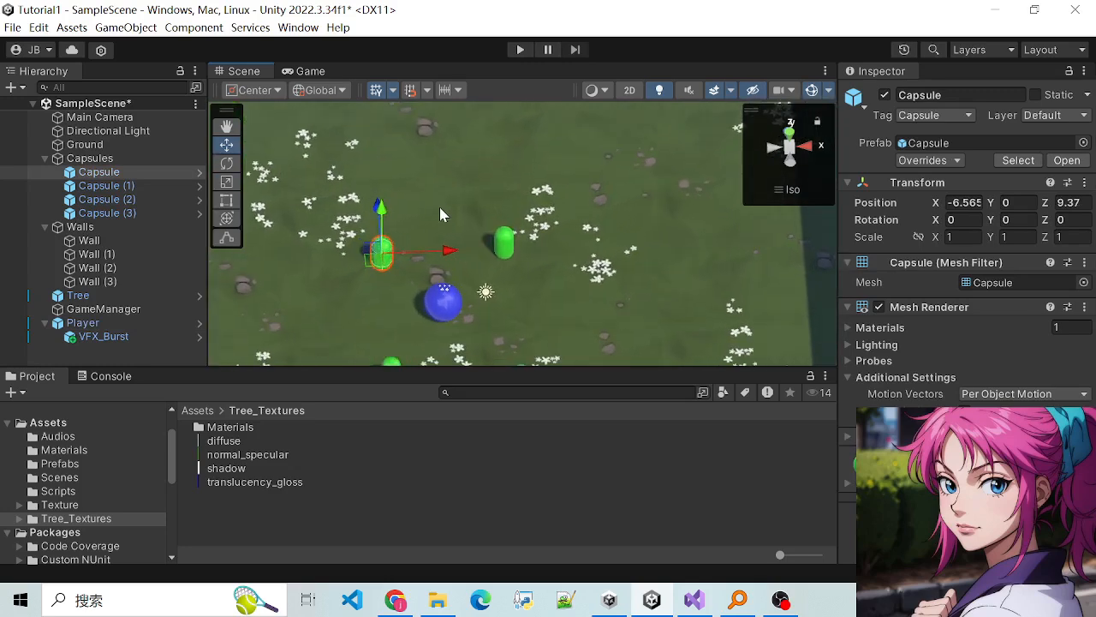
scroll(440, 206, "down", 1)
left_click(425, 227)
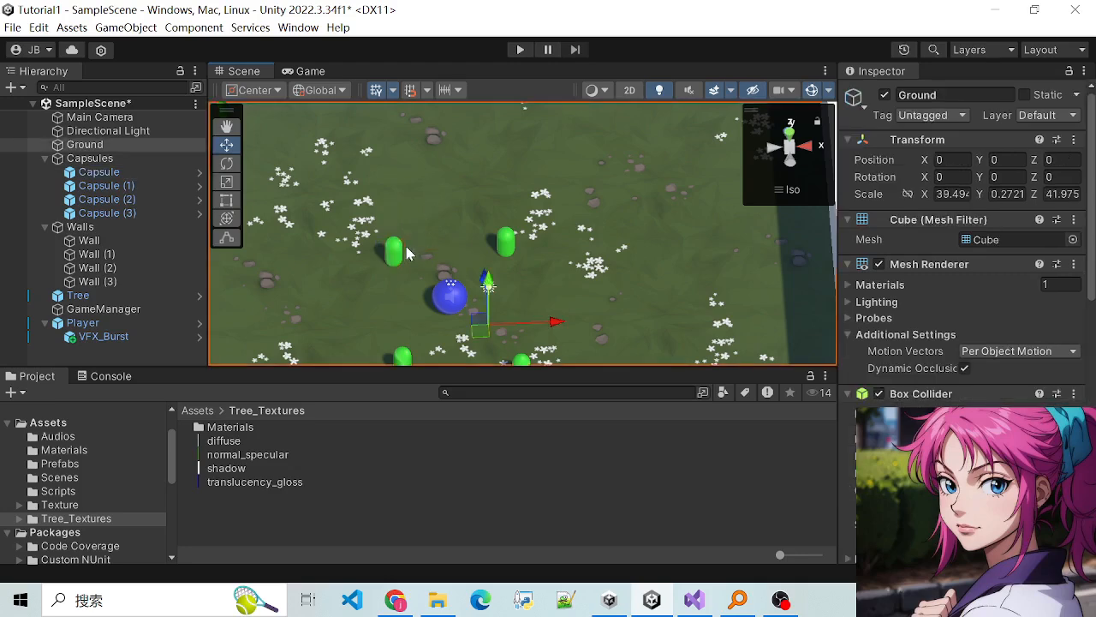
left_click(396, 252)
left_click(505, 243)
left_click(458, 202)
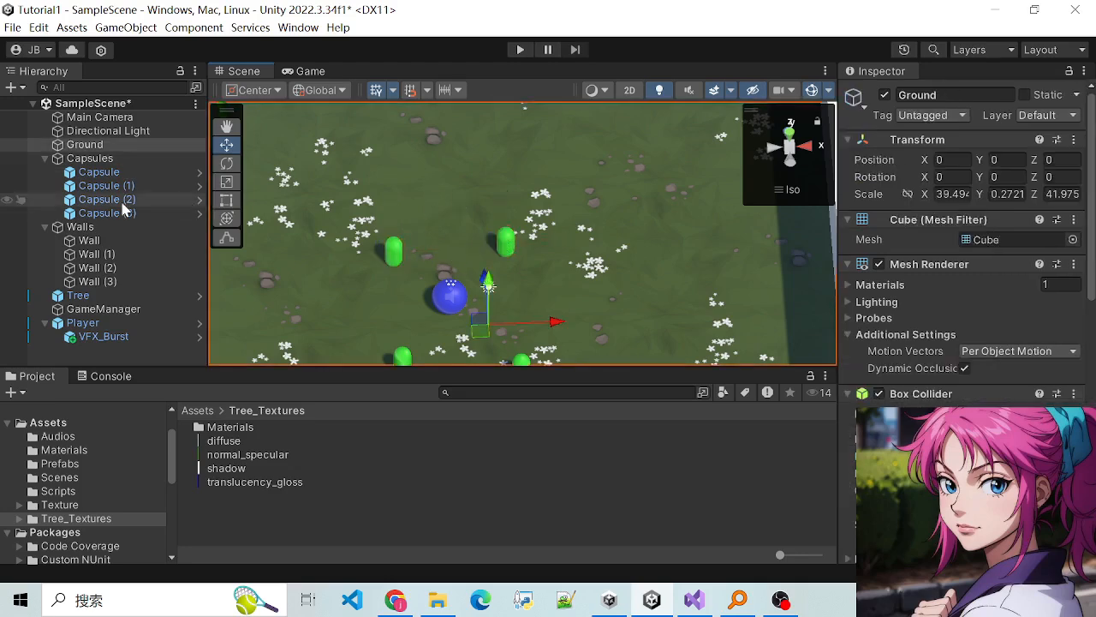
left_click(393, 250)
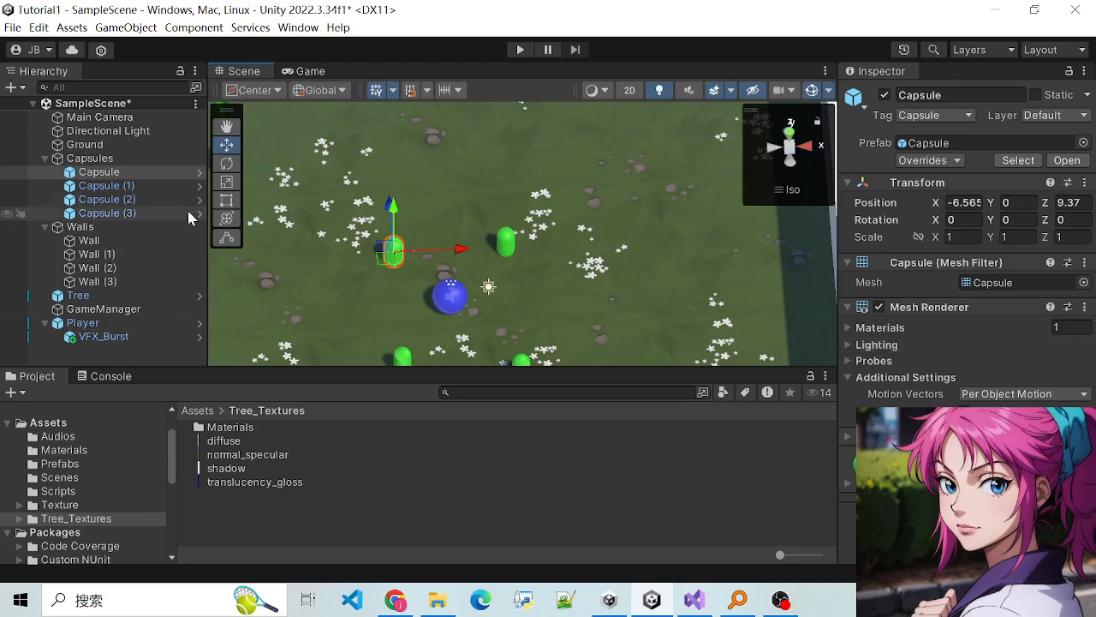
Step: Collapse the Capsules group, add a Cylinder 3D object at the scene's root level and name it B
left_click(44, 158)
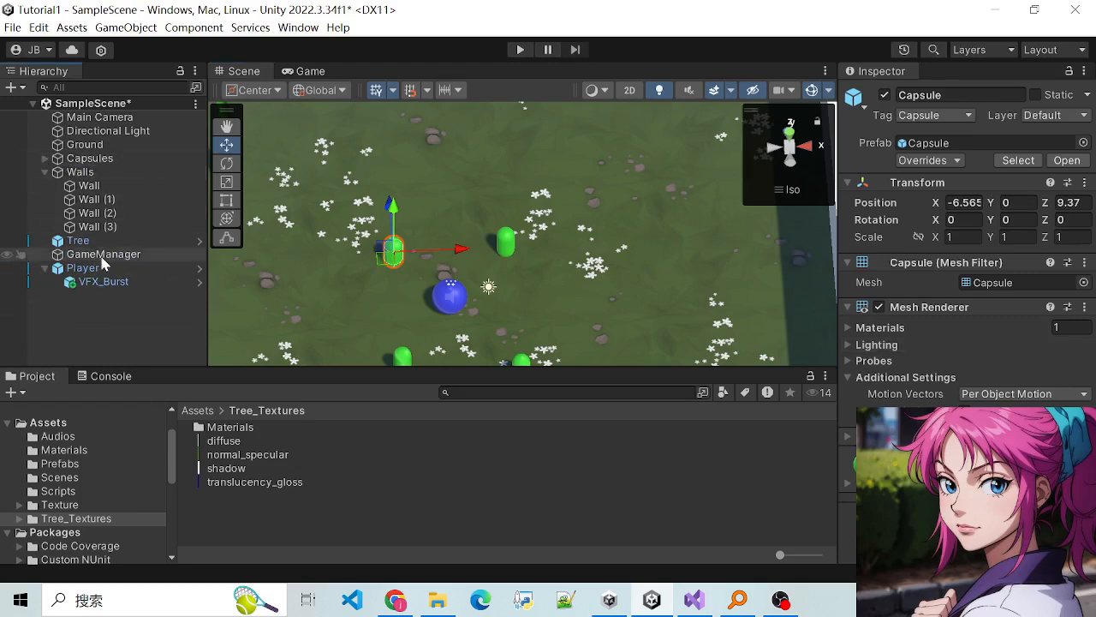
right_click(118, 342)
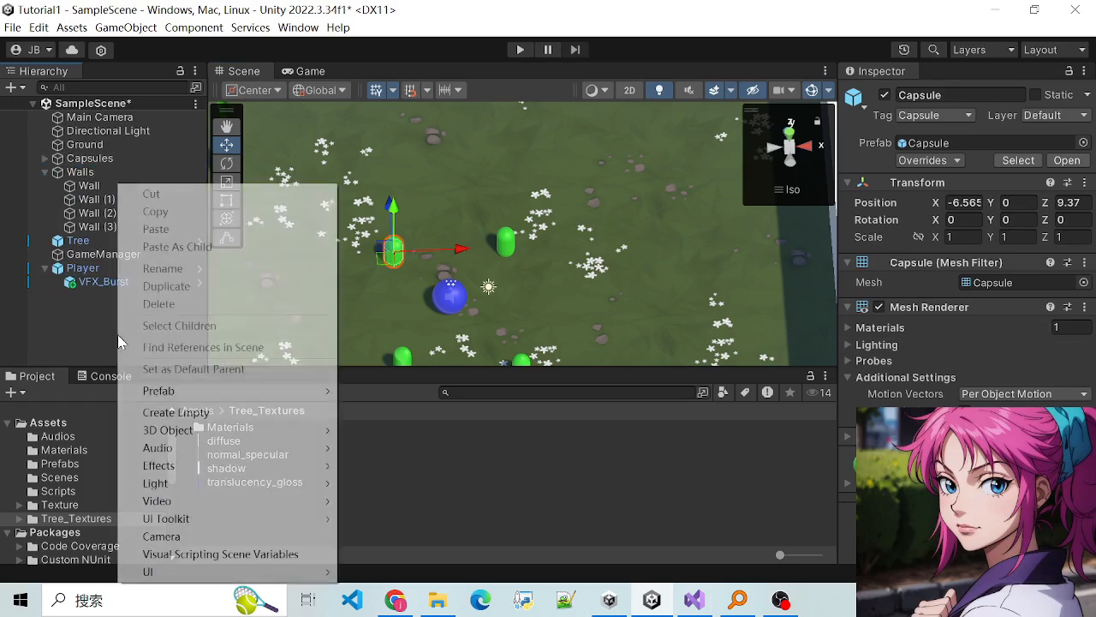
mouse_move(267, 444)
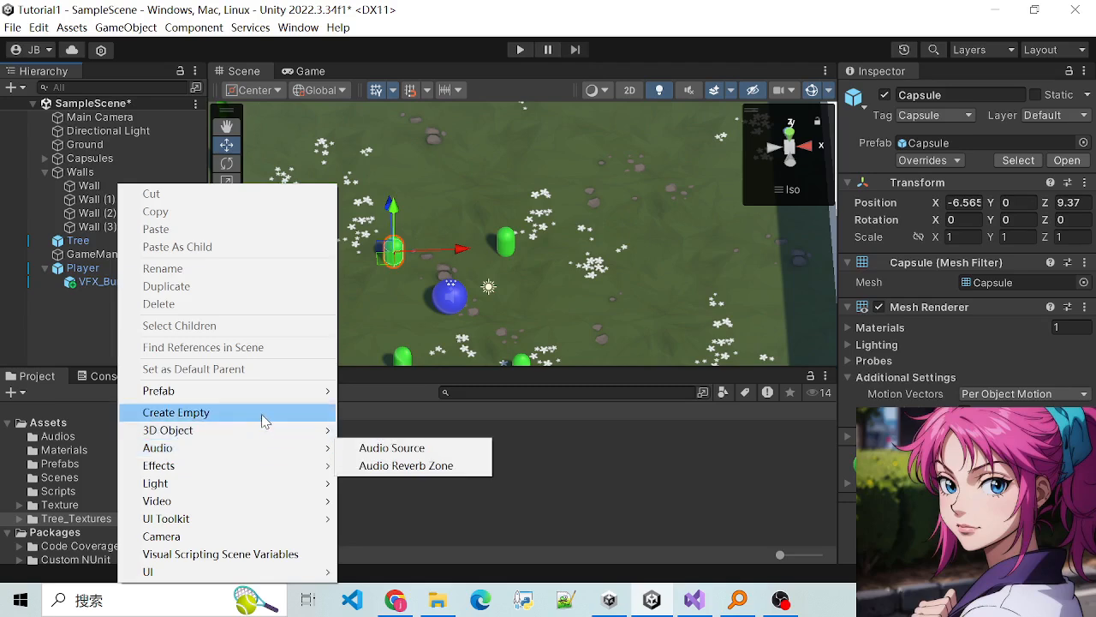
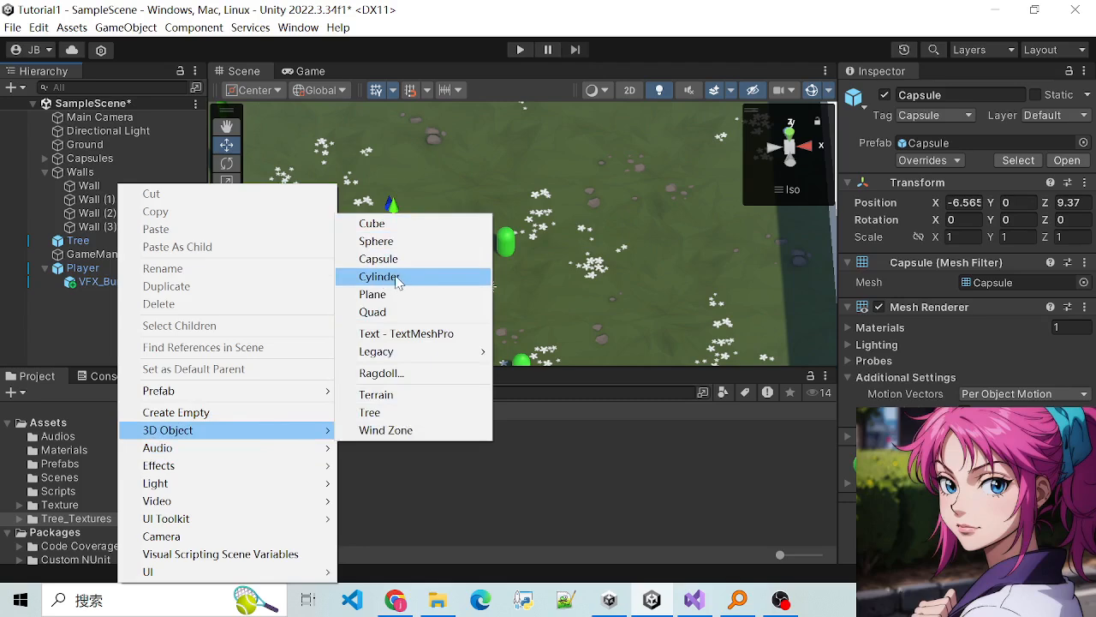
left_click(392, 277)
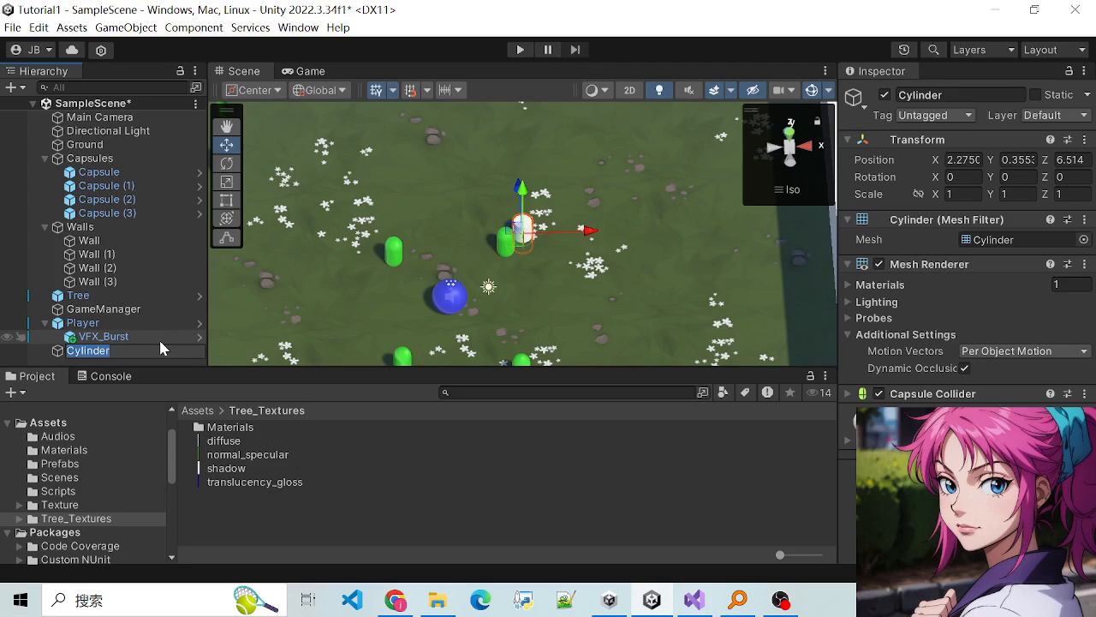
key("BackSpace")
type("B")
Step: Switch to Google's translator in Chrome and set it to translate from Simplified Chinese to English
left_click(395, 599)
left_click(147, 14)
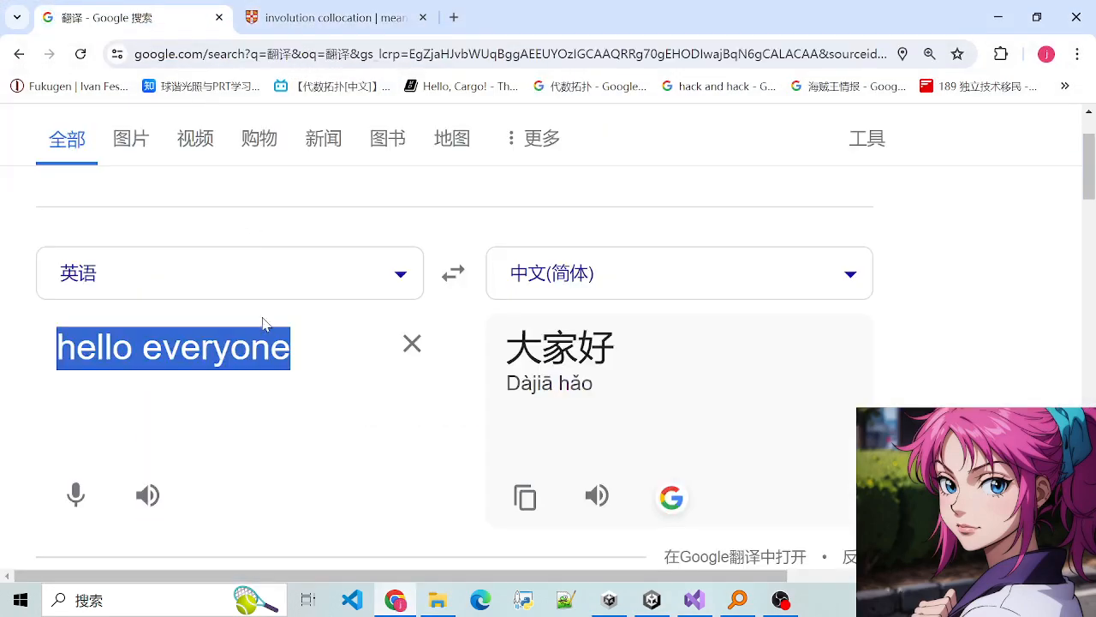
left_click(278, 344)
left_click(453, 273)
left_click(257, 341)
key("ctrl+a")
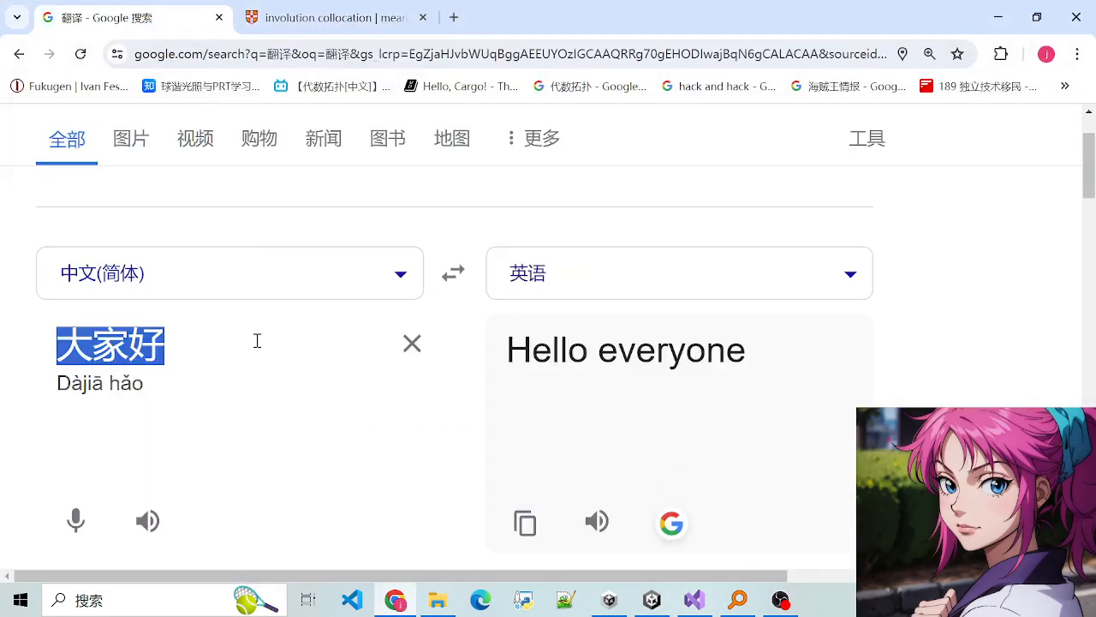
Step: Replace the translator's source text with 柱子 to get its English translation
type("F")
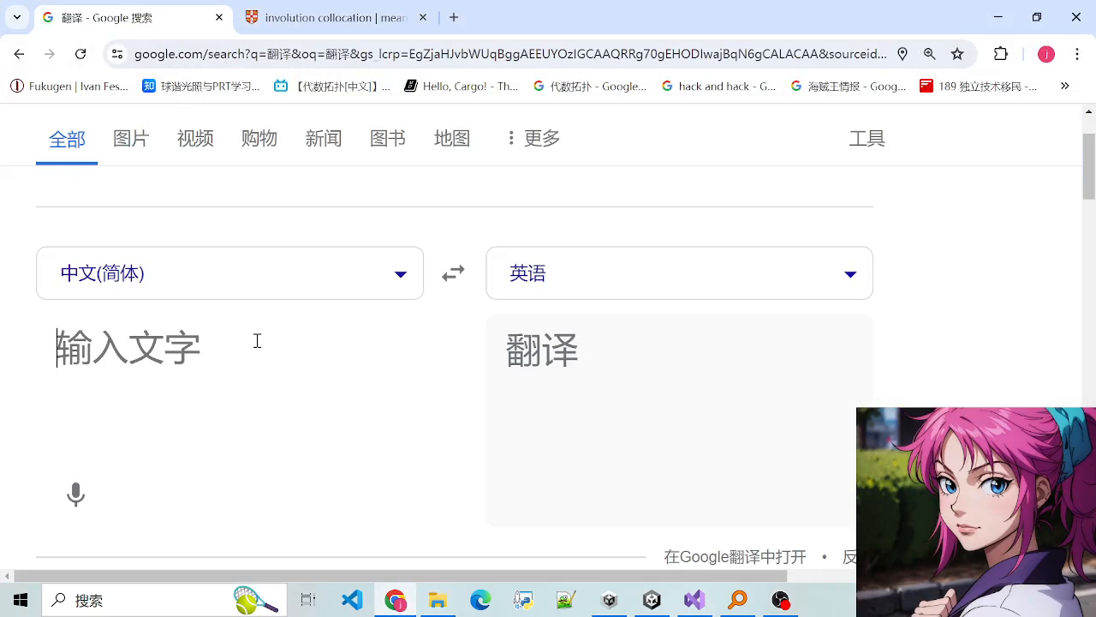
type("ZHU")
key("BackSpace")
key("BackSpace")
key("BackSpace")
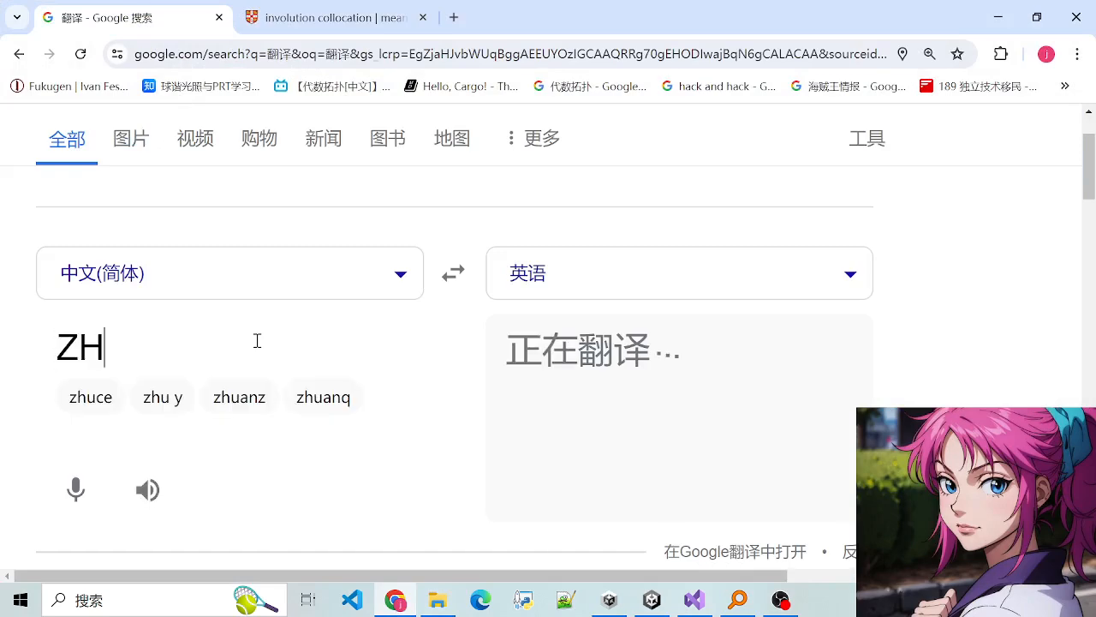
key("Caps_Lock")
type("zhuzi")
key("space")
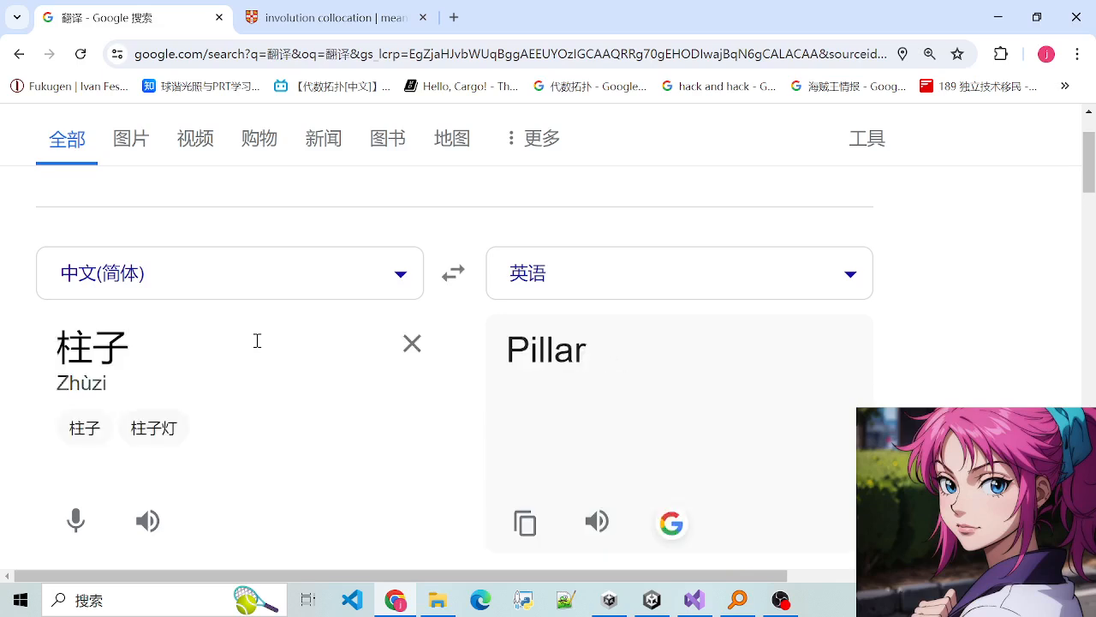
Step: Copy the English translation Pillar, switch back to Unity and rename the cylinder B as Pillar
left_click_drag(511, 354, 591, 364)
key("ctrl+c")
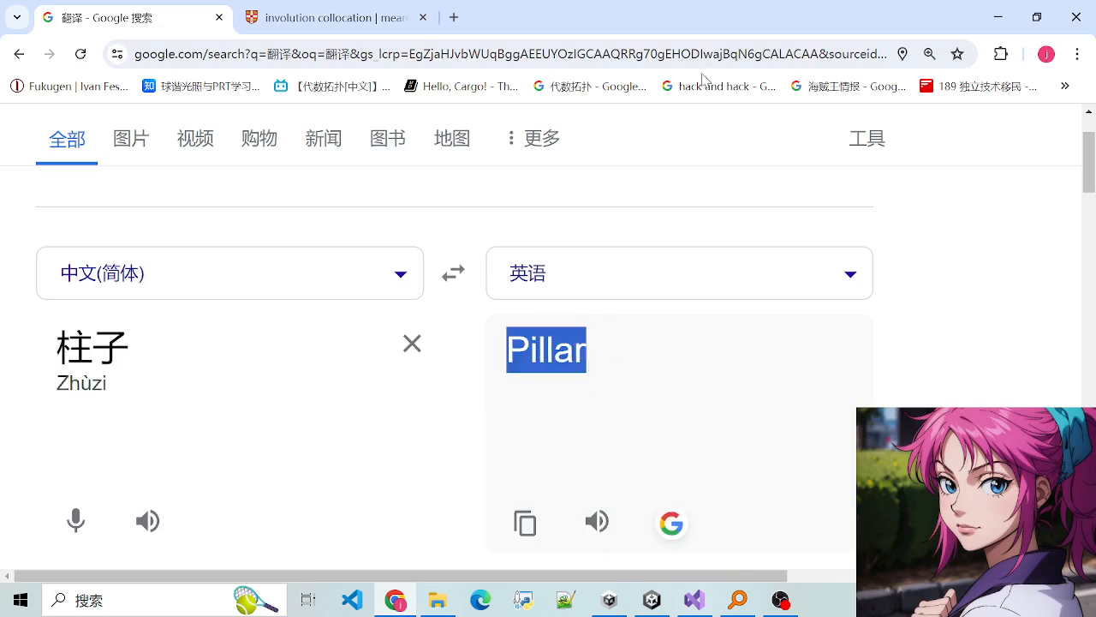
left_click(997, 17)
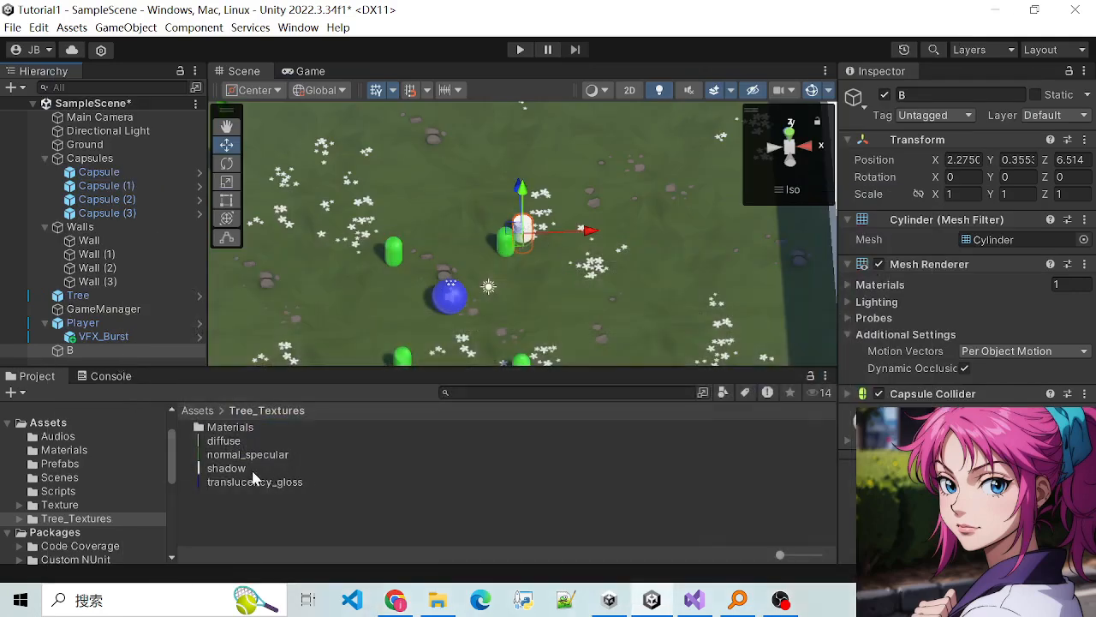
right_click(101, 350)
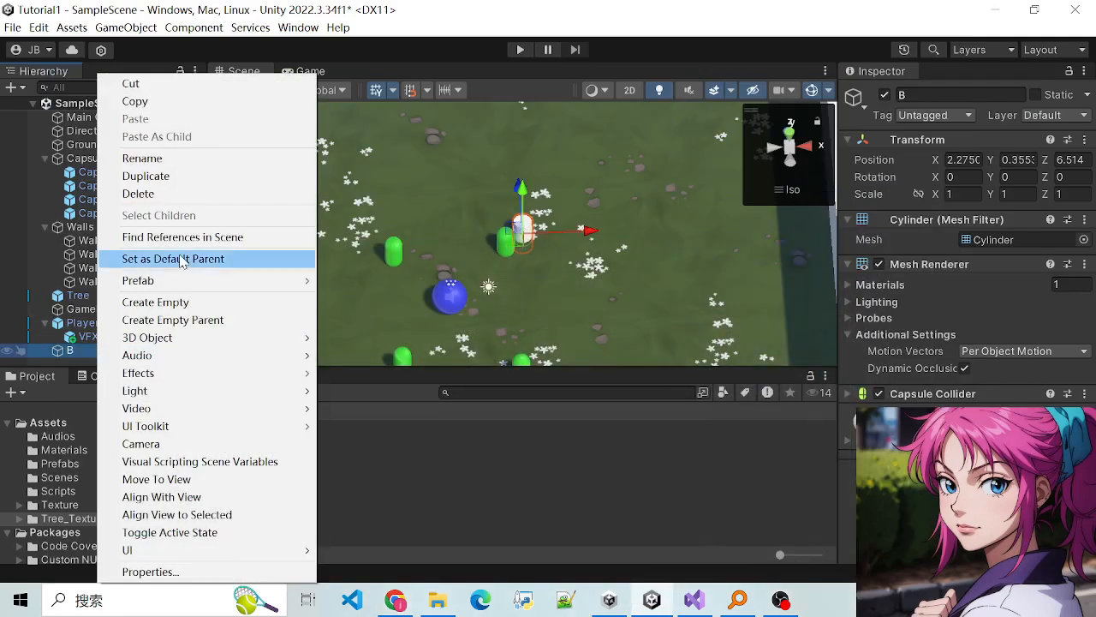
left_click(171, 159)
key("ctrl+v")
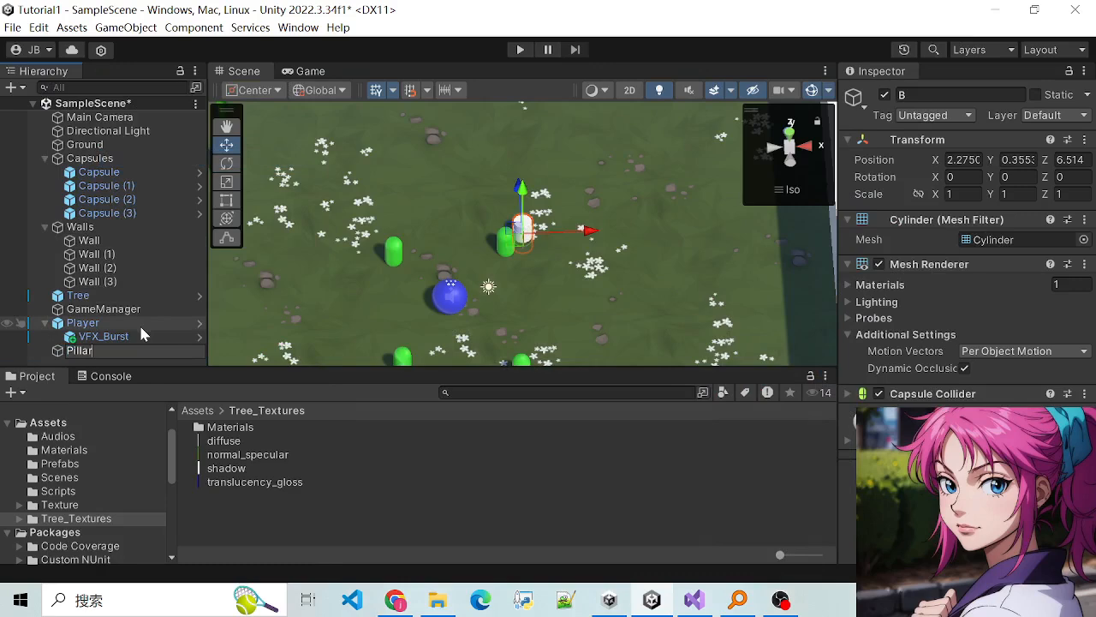
left_click(98, 337)
left_click(86, 351)
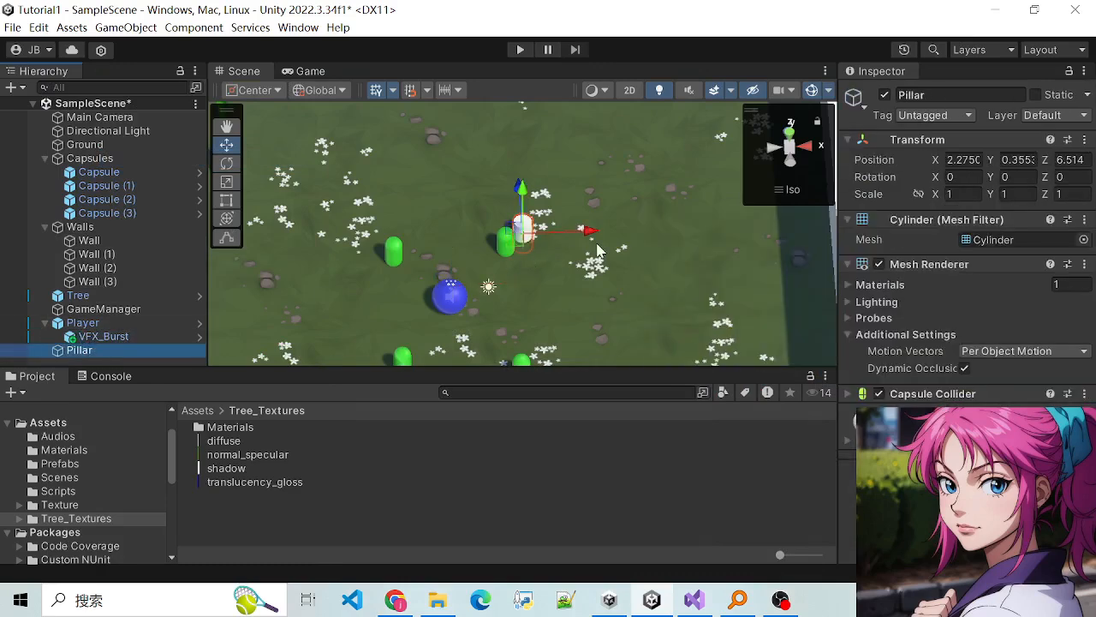
Step: Raise the Pillar cylinder above the ground to a Y position of about 1.69
left_click_drag(587, 268, 428, 253, "alt")
left_click_drag(521, 198, 520, 167)
scroll(477, 254, "up", 7)
scroll(494, 244, "down", 4)
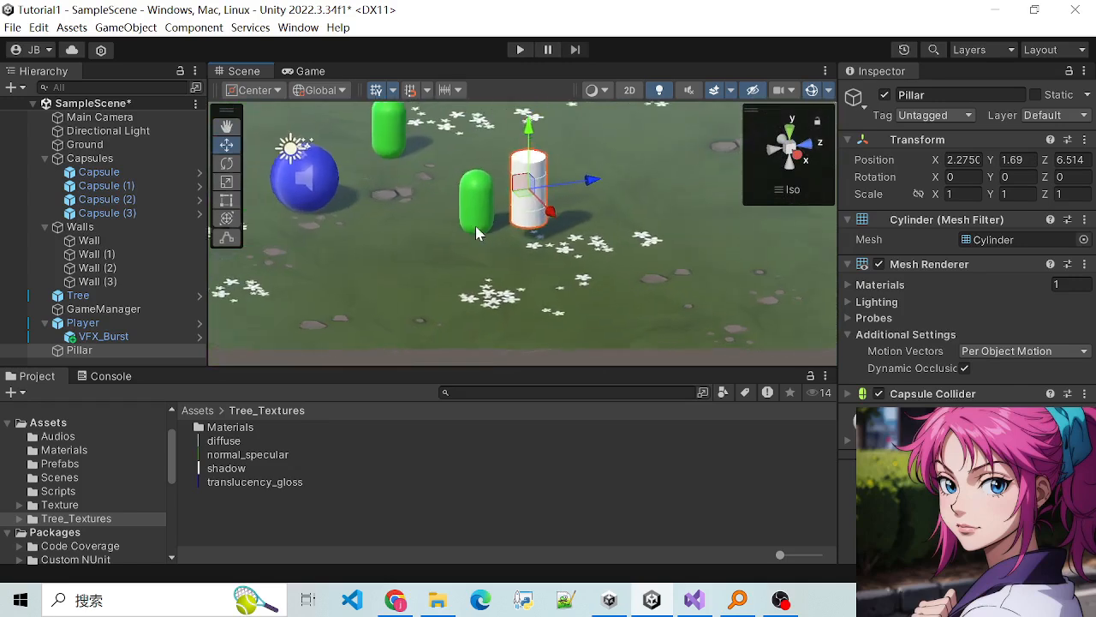
Step: Stretch the Pillar vertically to a Y scale of about 4.23
scroll(460, 231, "up", 5)
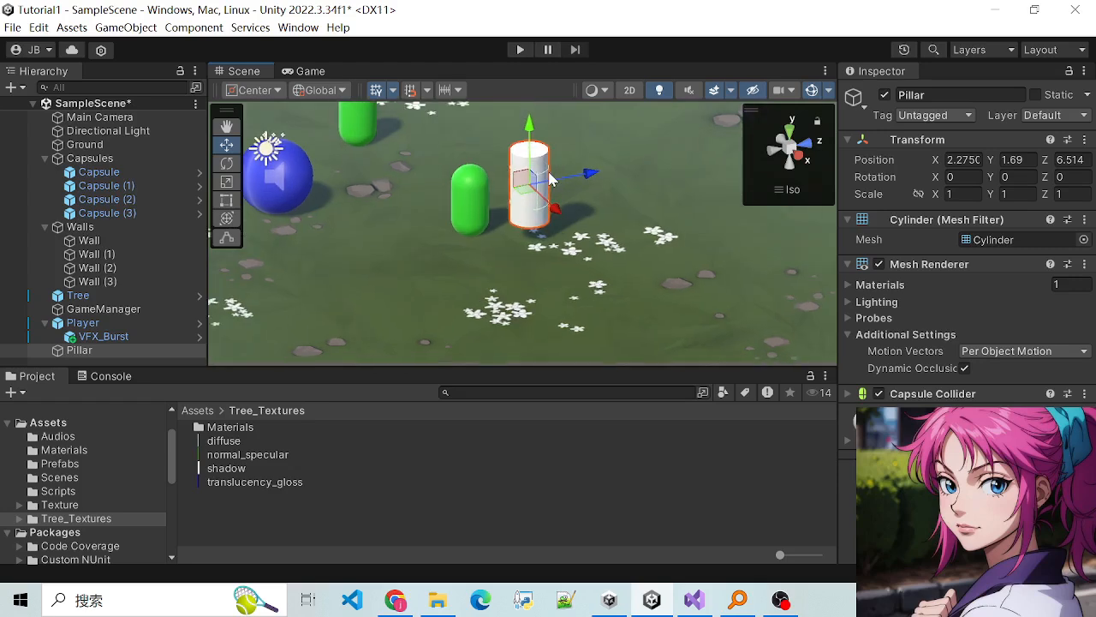
scroll(552, 182, "down", 2)
key("r")
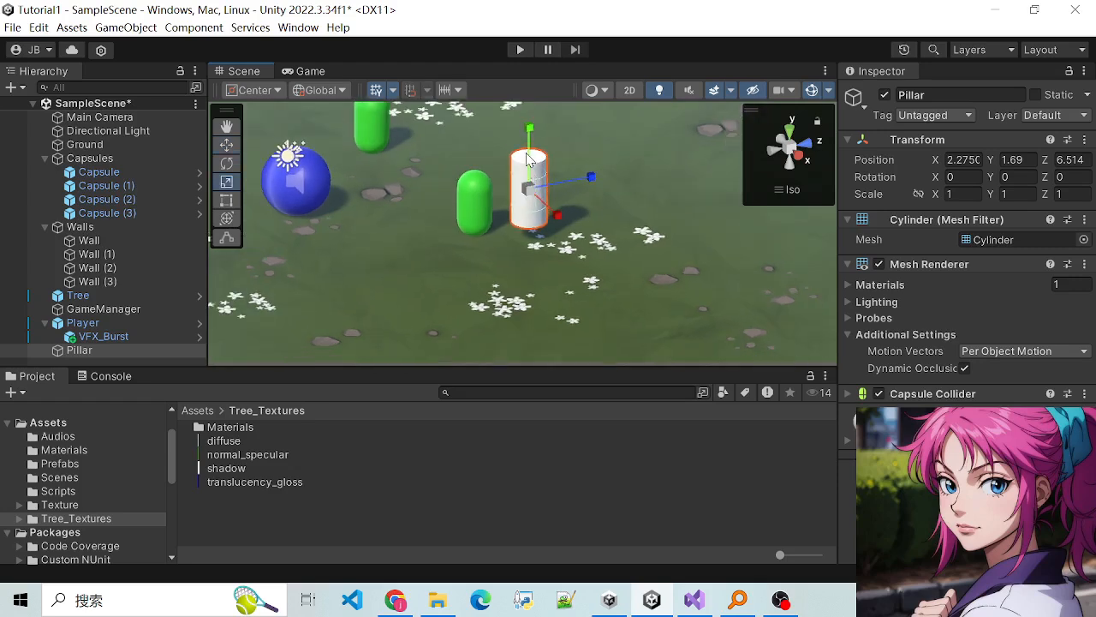
left_click_drag(528, 154, 517, 41)
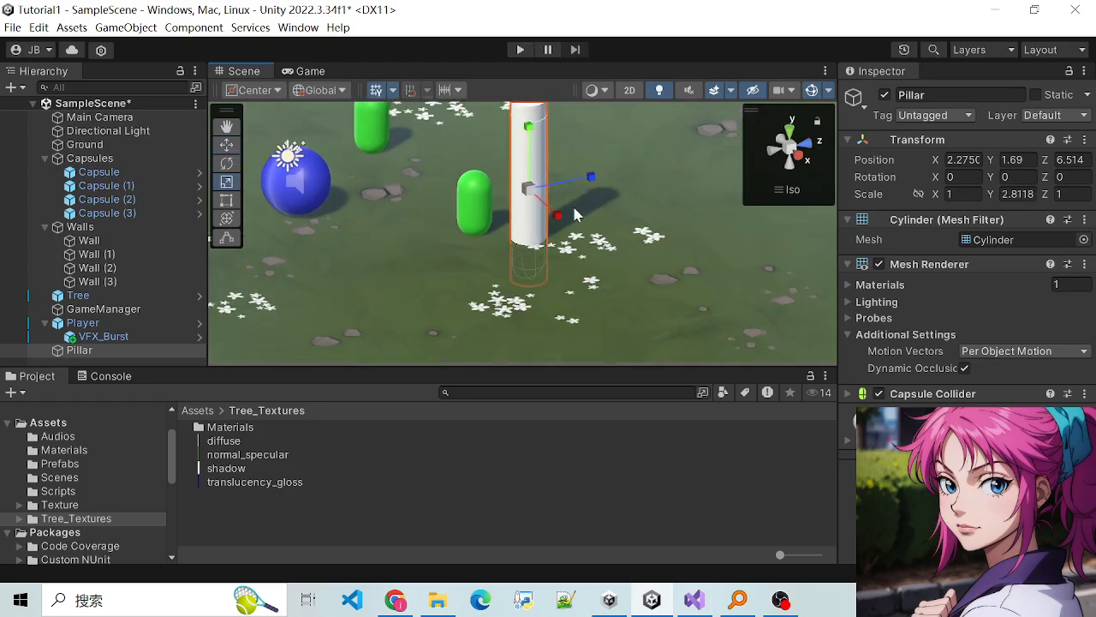
scroll(572, 212, "down", 3)
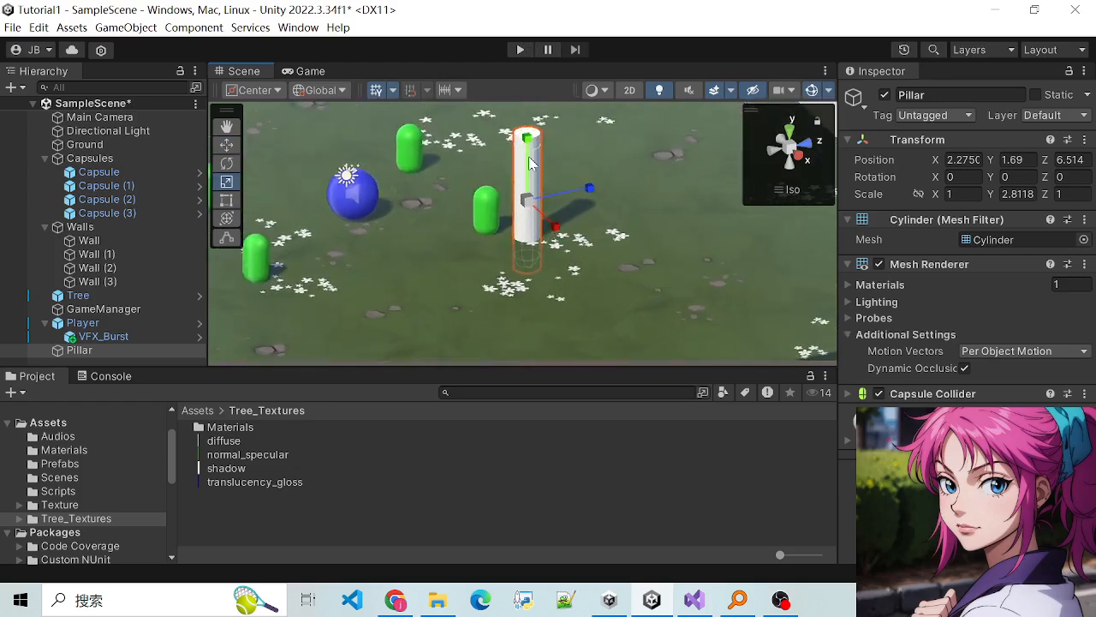
left_click_drag(525, 130, 525, 103)
scroll(541, 174, "down", 3)
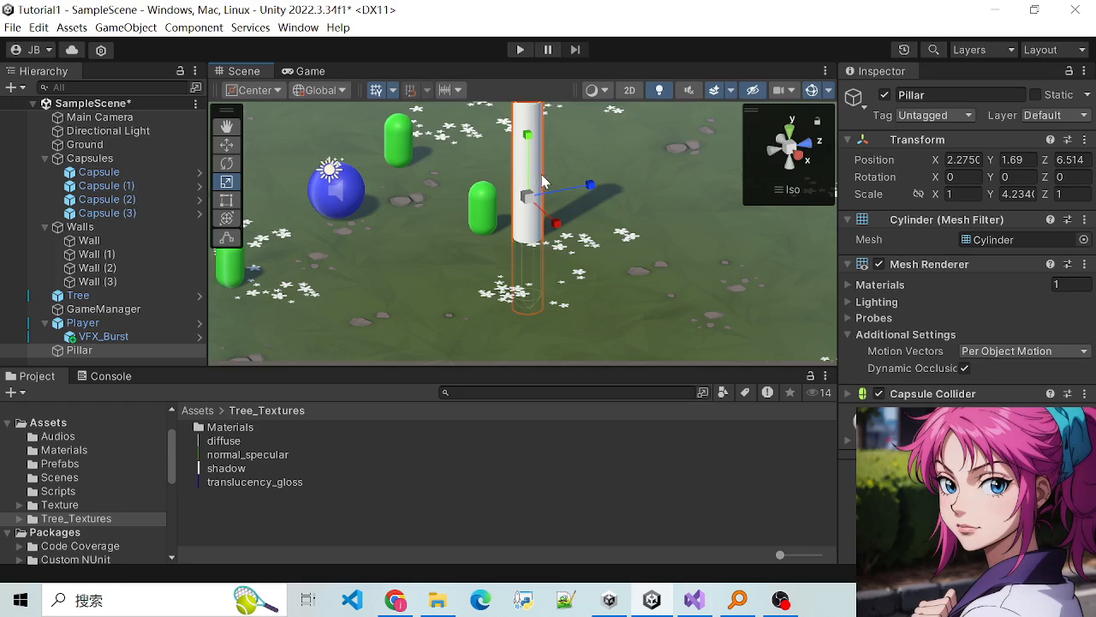
Step: Move the stretched Pillar up to a Y position of about 4.44 so its base rests on the ground
scroll(525, 206, "down", 5)
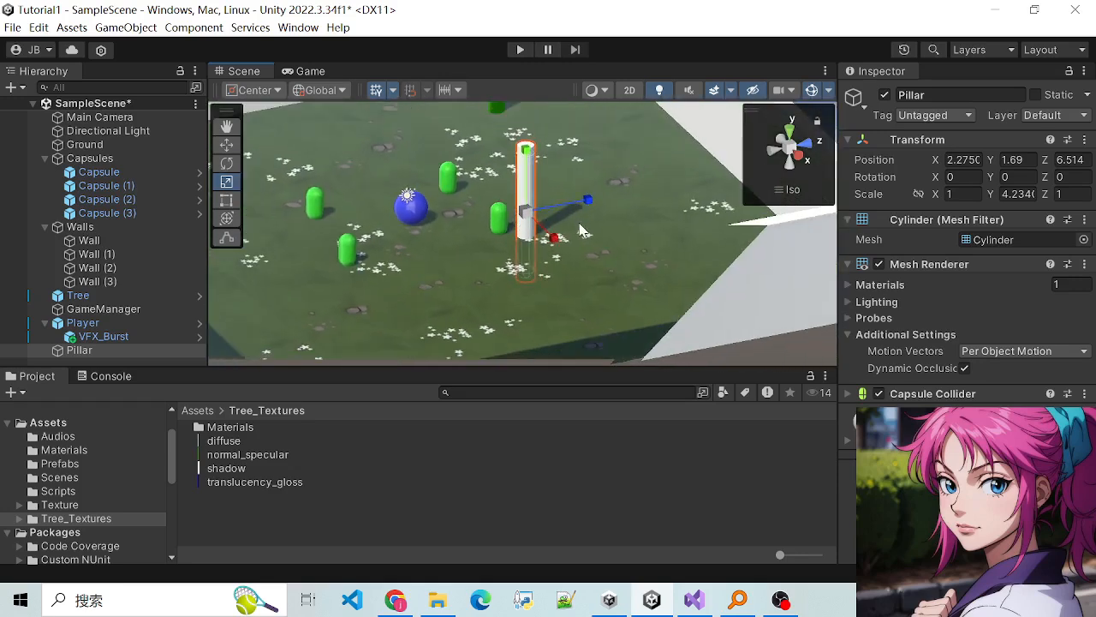
scroll(579, 214, "up", 3)
scroll(583, 224, "up", 2)
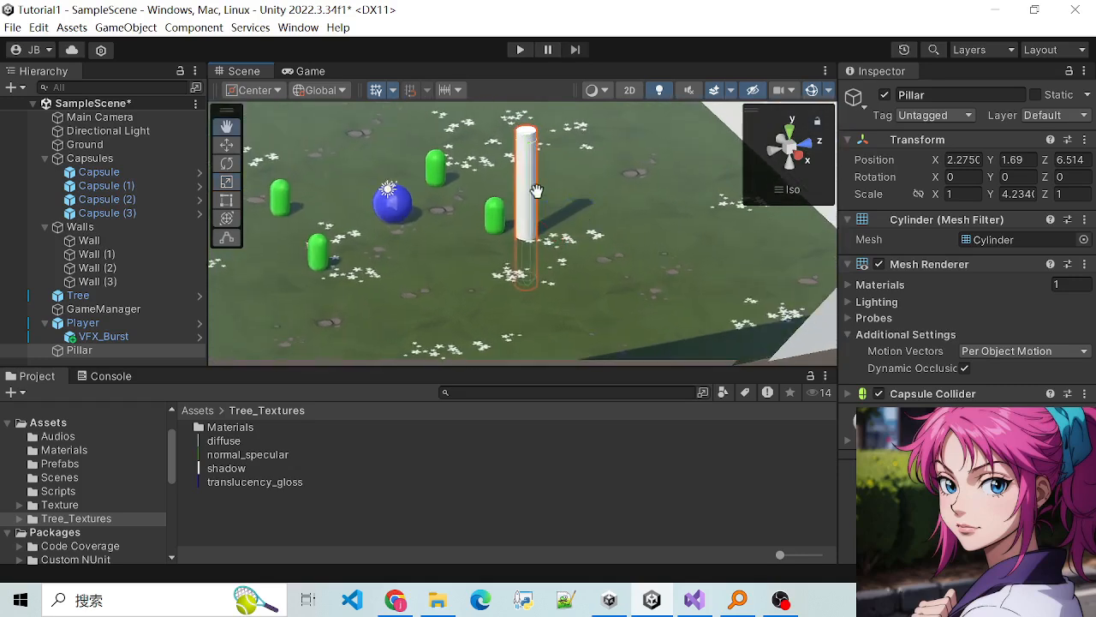
key("w")
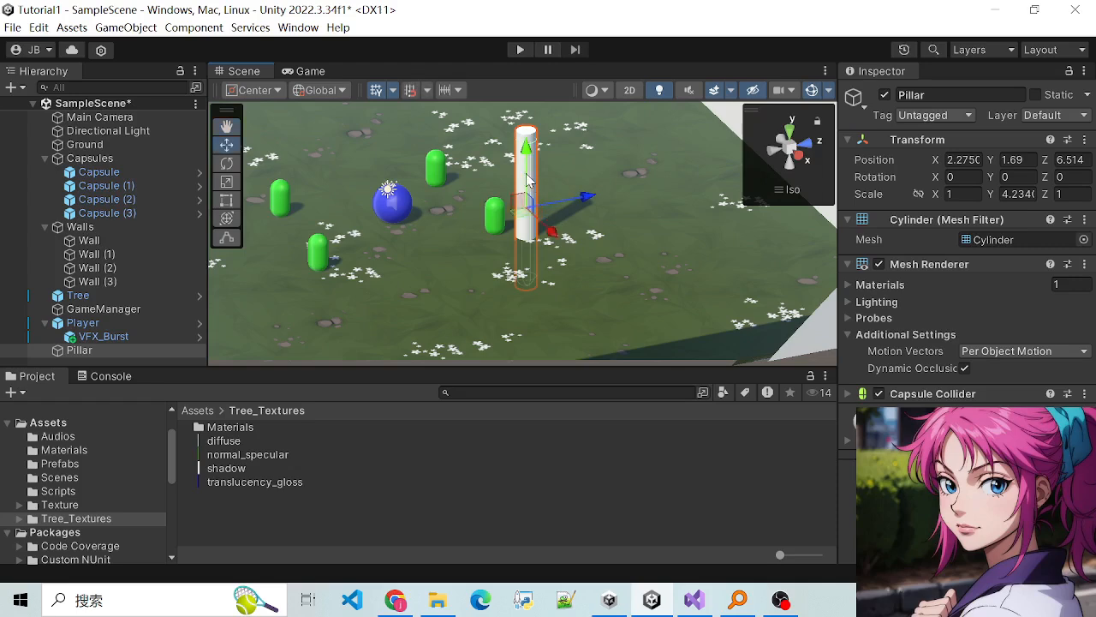
left_click_drag(528, 179, 532, 125)
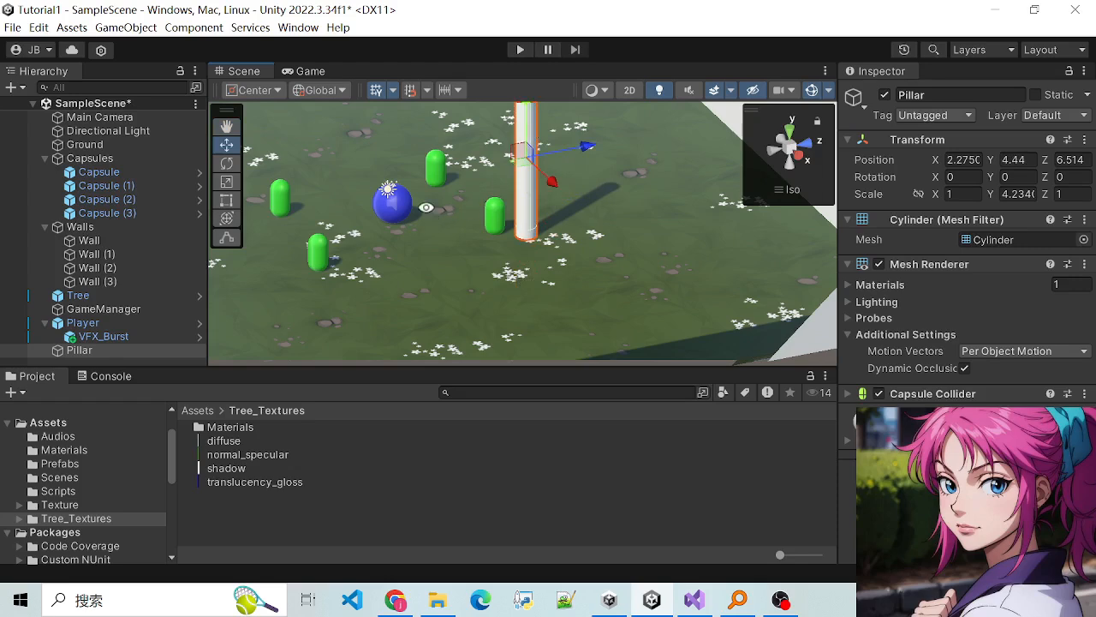
Step: Move the Pillar along the X axis away from the nearby capsule to an X position of about 5.61
left_click_drag(426, 208, 526, 261, "alt")
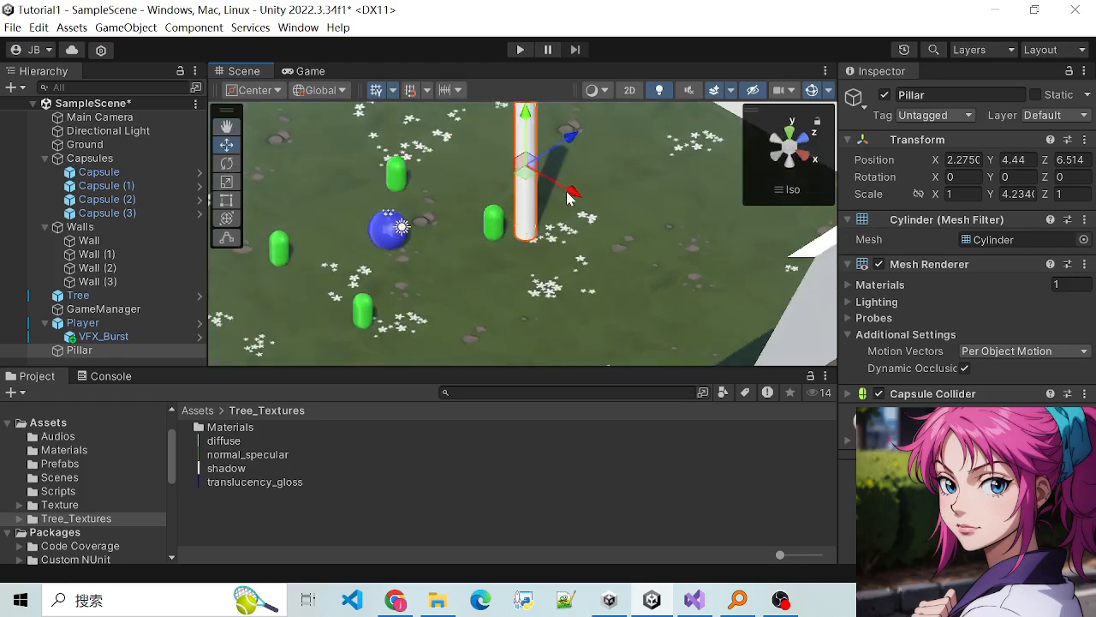
left_click_drag(568, 192, 617, 219)
scroll(607, 265, "down", 5)
scroll(557, 263, "up", 4)
scroll(554, 254, "up", 3)
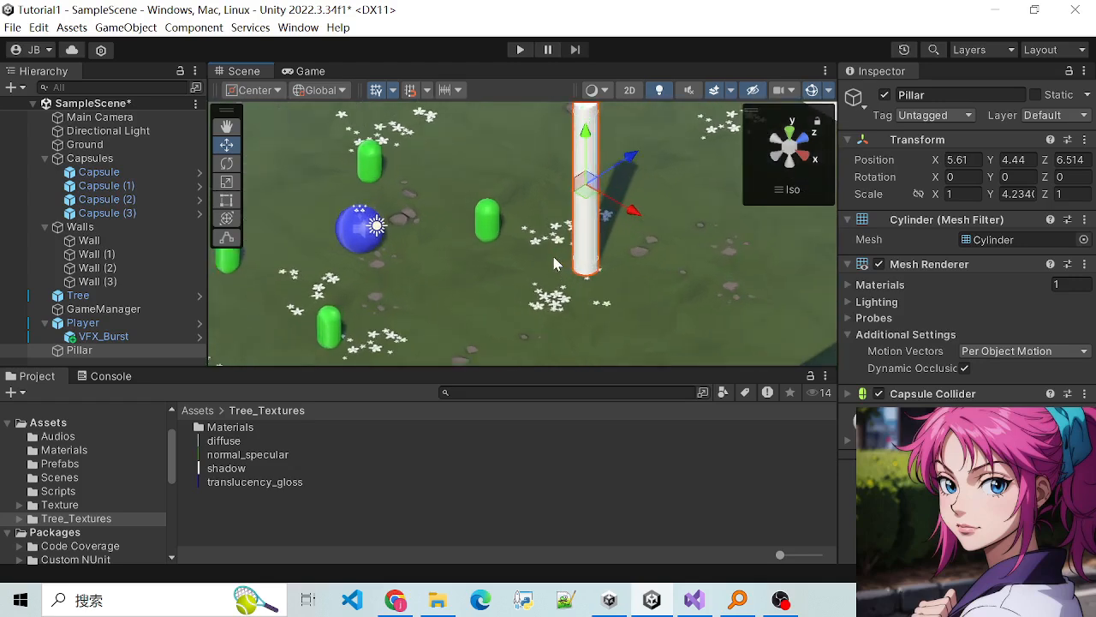
Step: Duplicate the Pillar and move the copy along the X axis to about -9.93, on the tree side of the capsules
left_click_drag(532, 290, 561, 229, "alt")
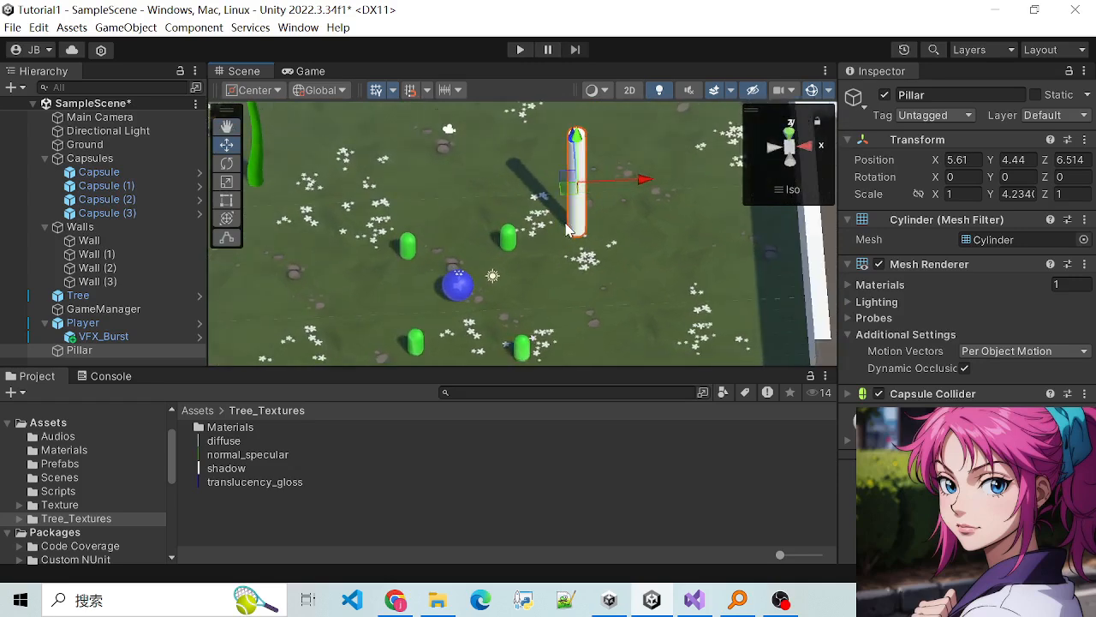
key("ctrl+d")
left_click_drag(630, 191, 379, 238)
scroll(379, 238, "down", 3)
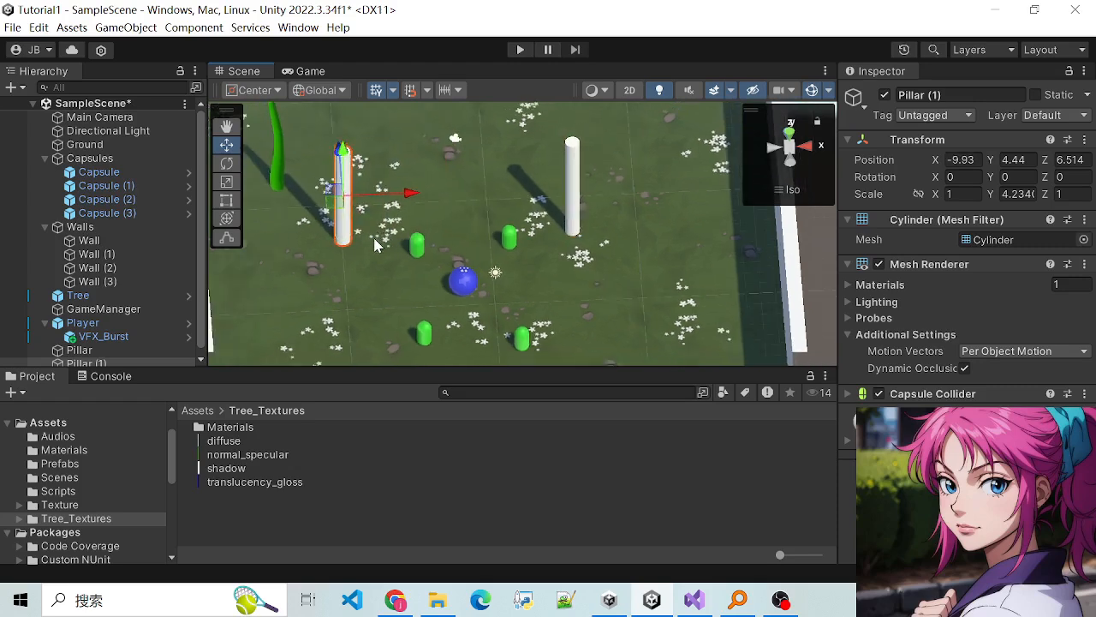
Step: Duplicate the selected Pillar (1) and move the copy along the Z axis to about -6.42
key("ctrl+d")
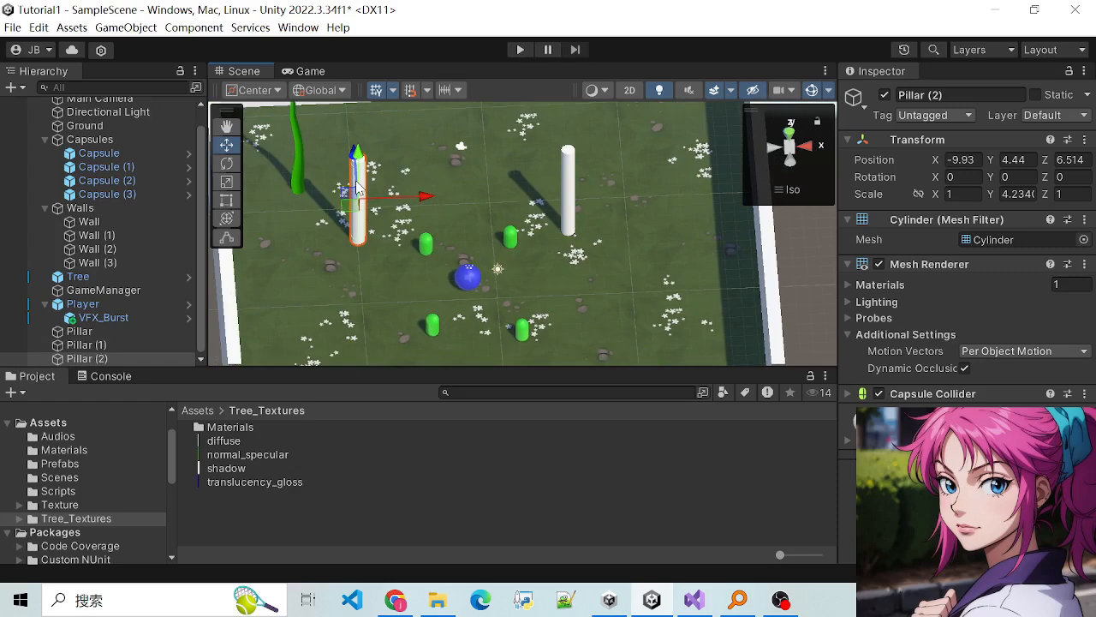
left_click_drag(360, 196, 381, 317)
scroll(381, 317, "down", 3)
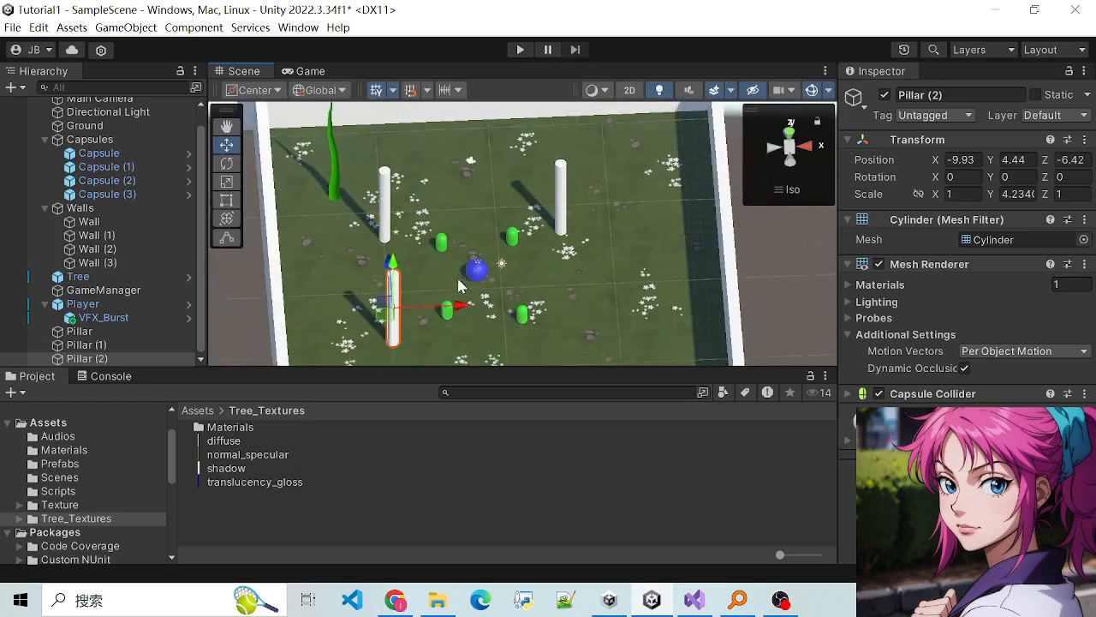
Step: Duplicate that pillar, move the new copy along the X axis to about 5.4, and save the scene
key("ctrl+d")
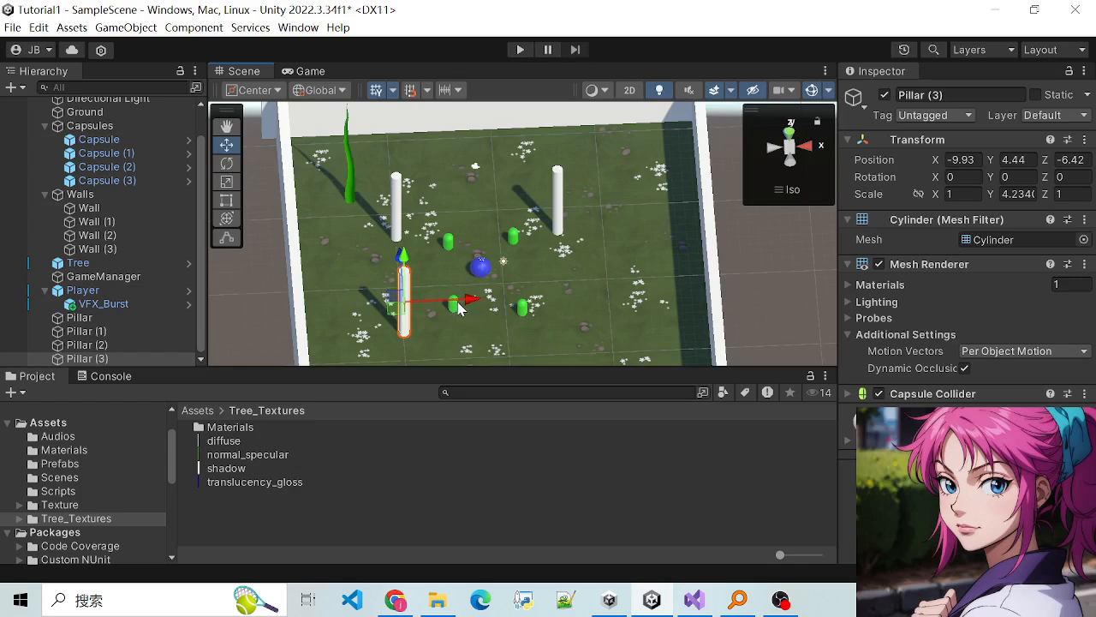
left_click_drag(465, 304, 623, 310)
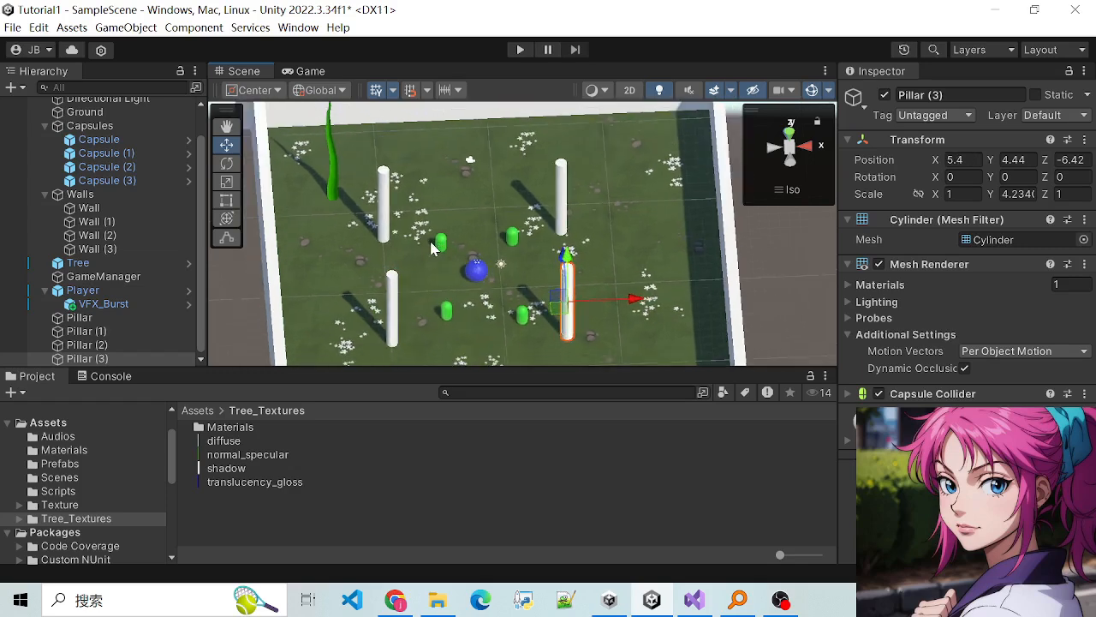
key("ctrl+s")
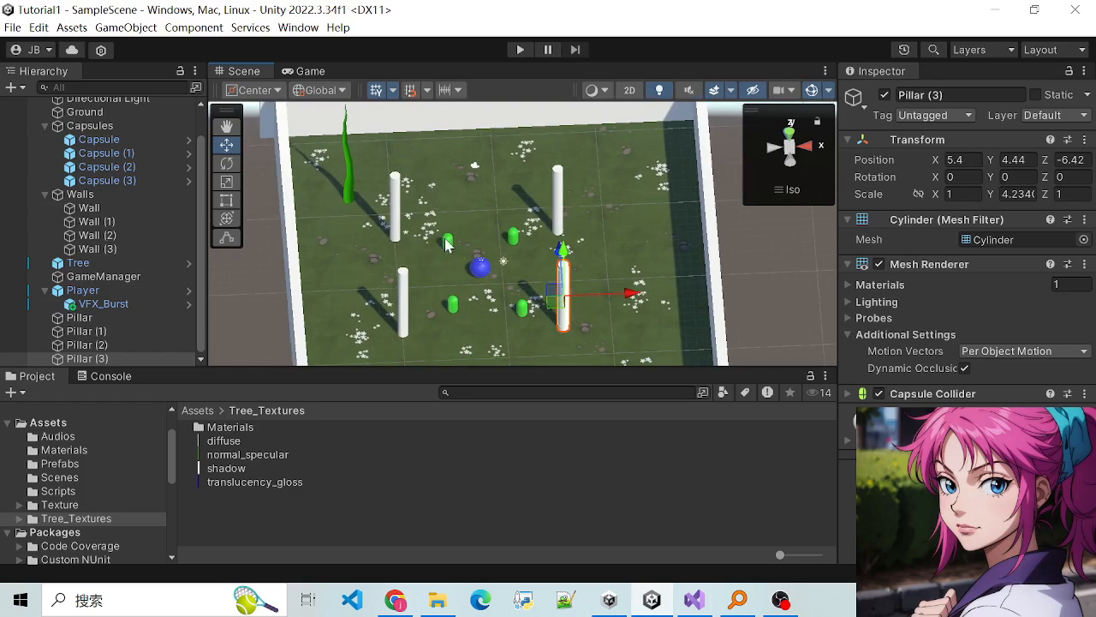
Step: Group all four pillars under a new empty parent object named Pillars
scroll(450, 247, "down", 1)
left_click(402, 221)
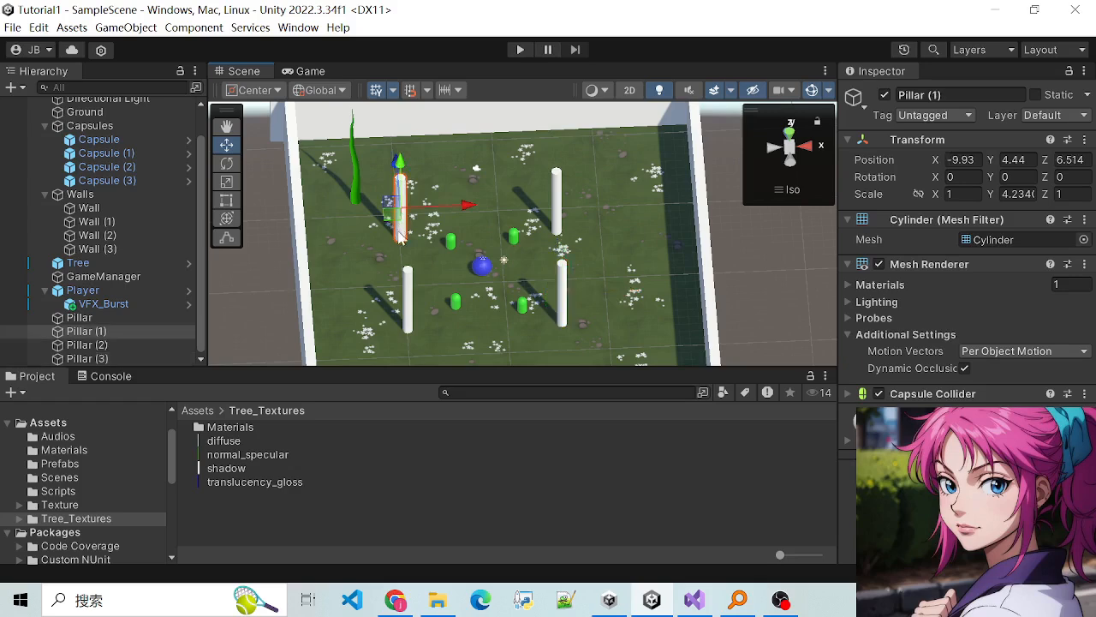
left_click(79, 318)
left_click(81, 358, "shift")
right_click(94, 358)
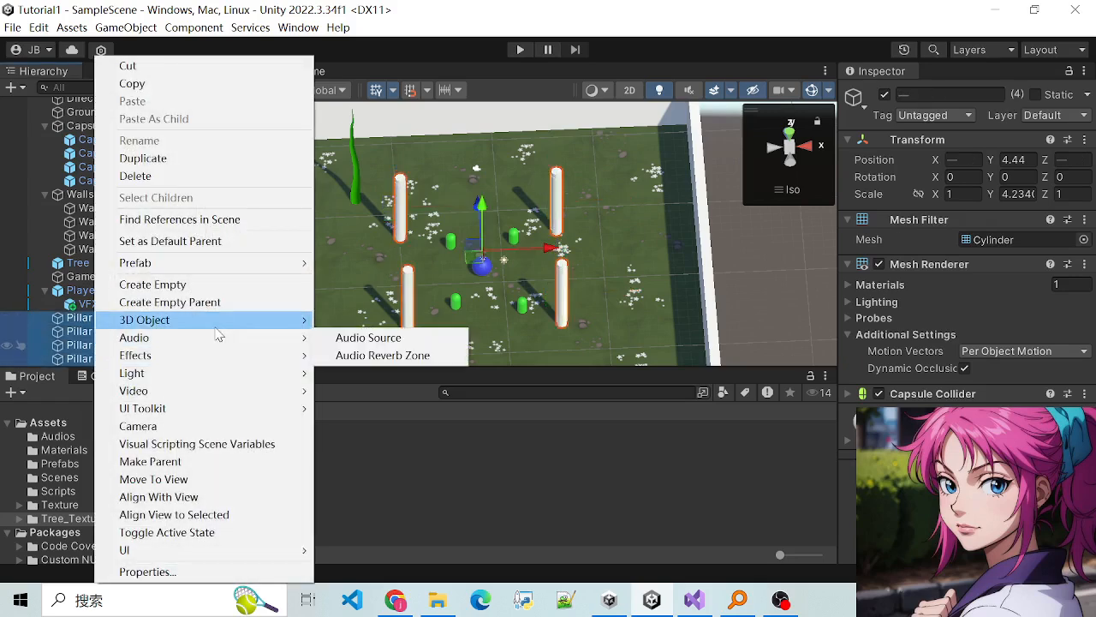
left_click(205, 304)
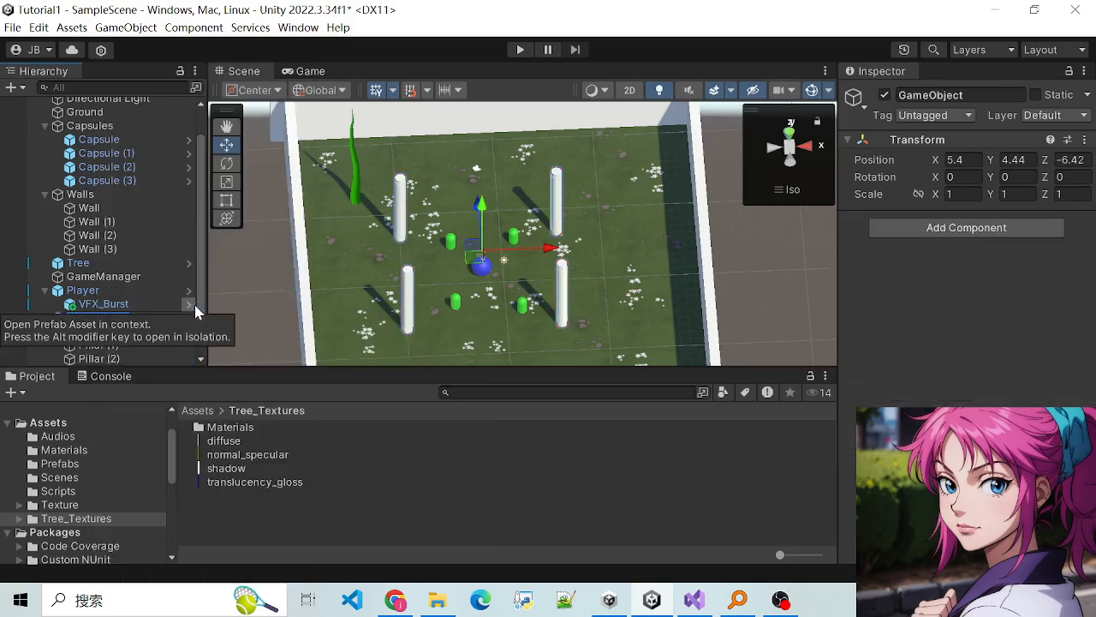
key("Return")
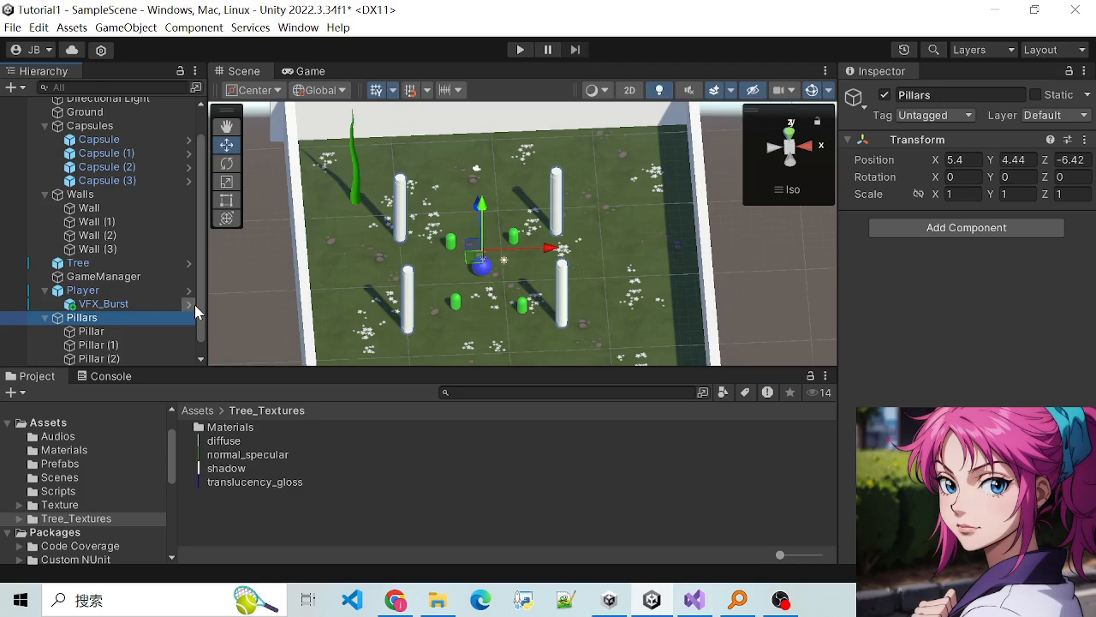
left_click(125, 332)
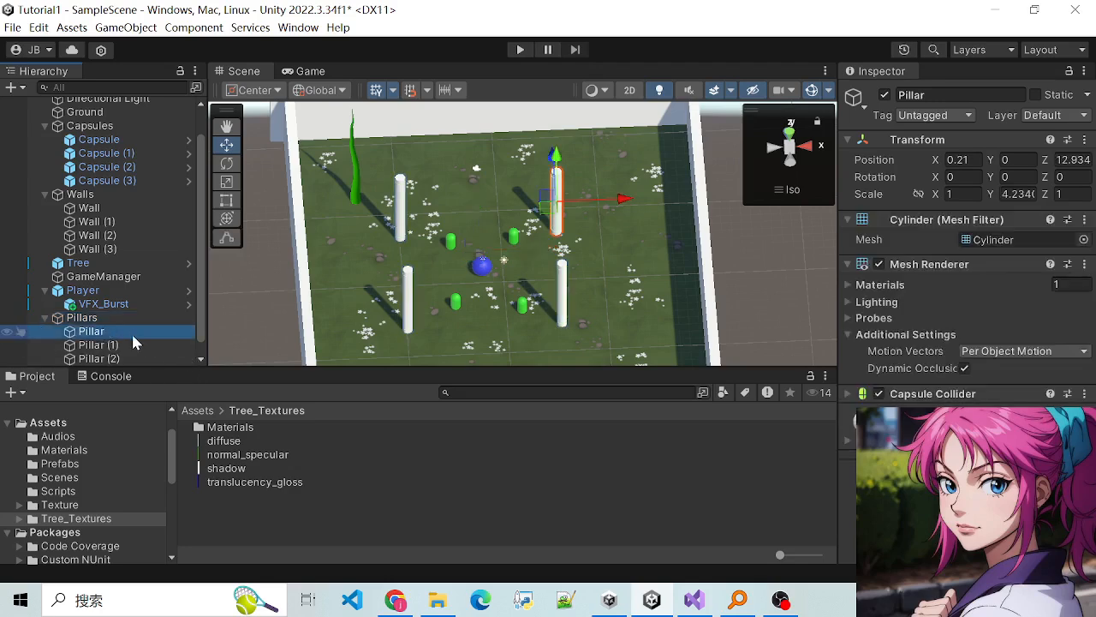
double_click(104, 318)
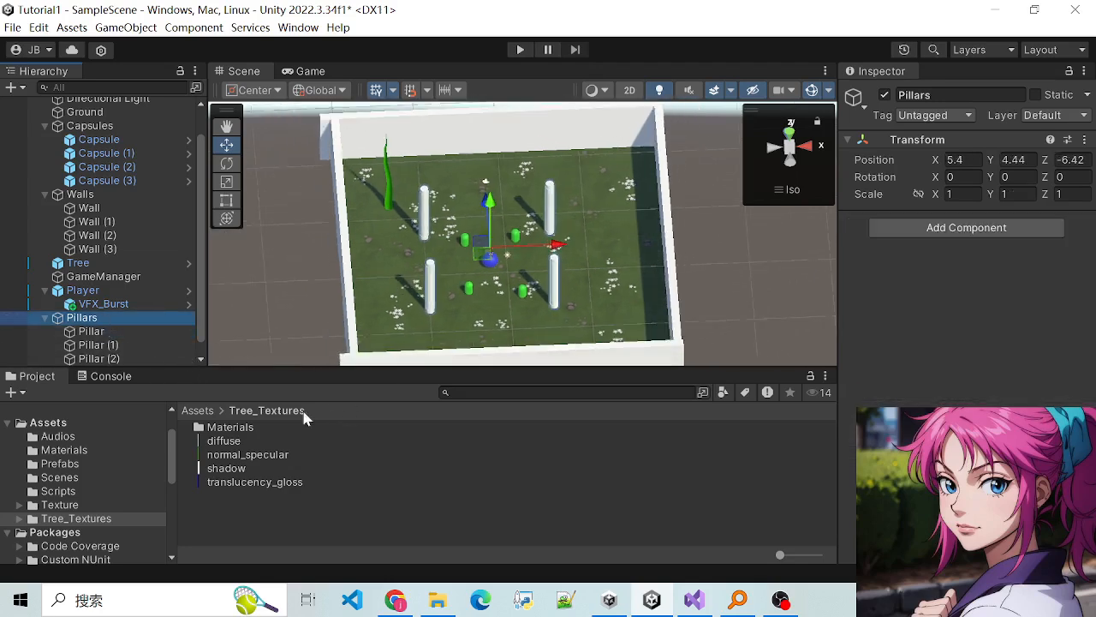
Step: Apply the Yellow material from the Materials folder to all four pillars
left_click(67, 452)
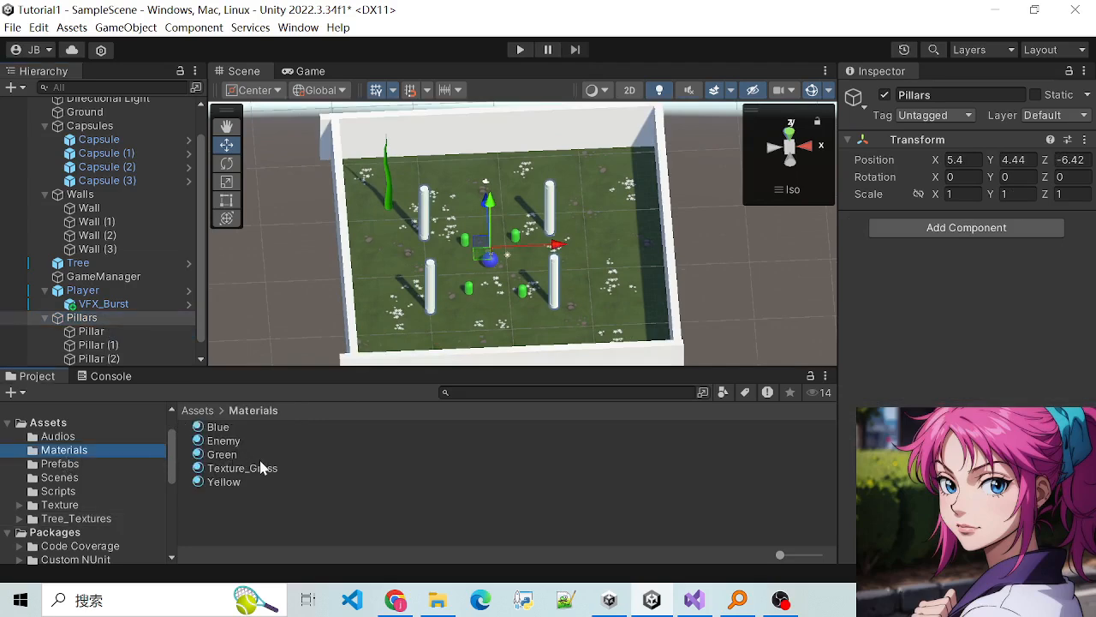
left_click(222, 482)
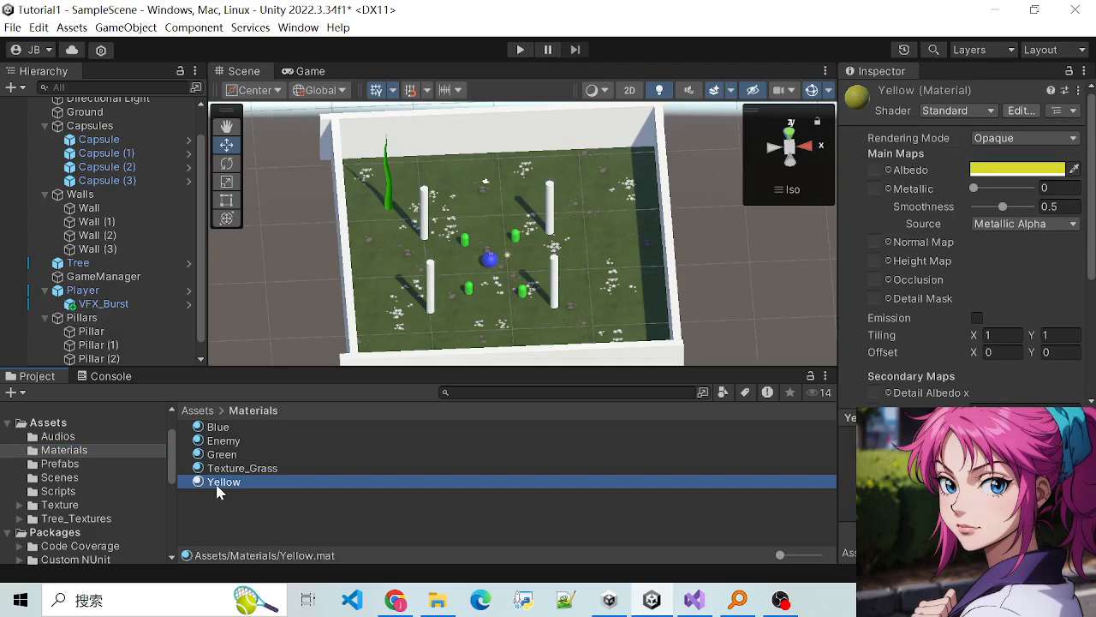
scroll(164, 322, "down", 1)
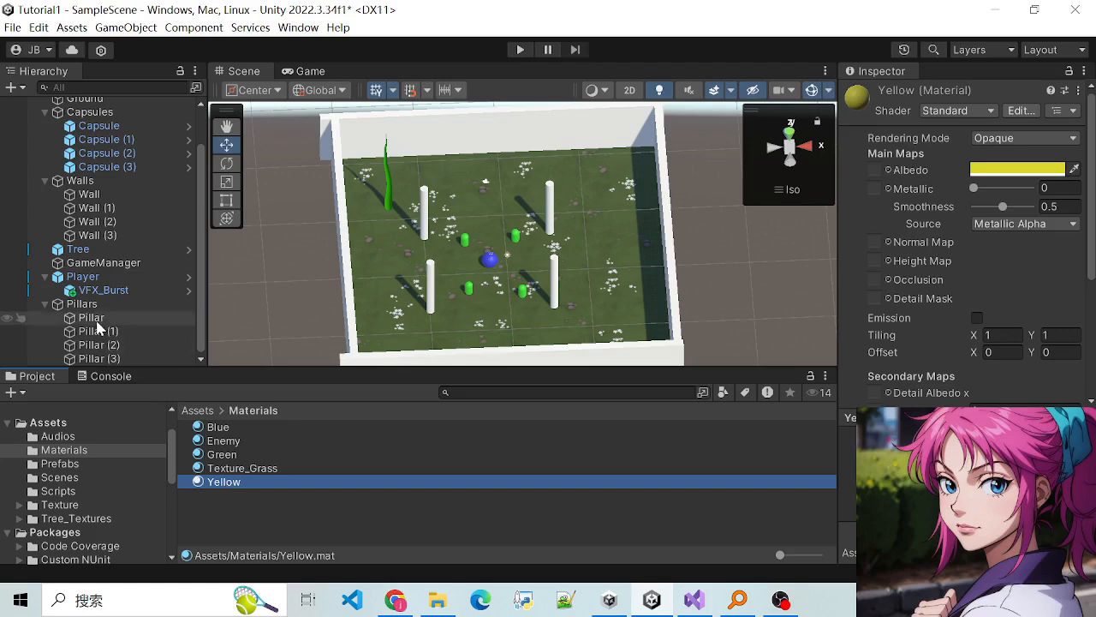
left_click_drag(221, 487, 101, 331)
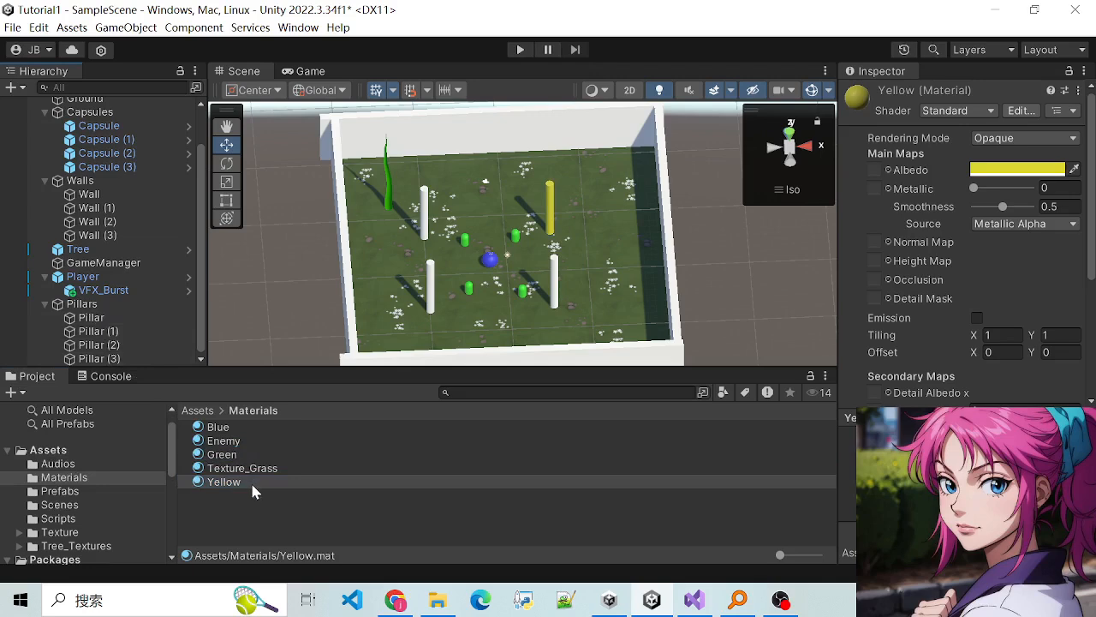
left_click_drag(252, 490, 103, 345)
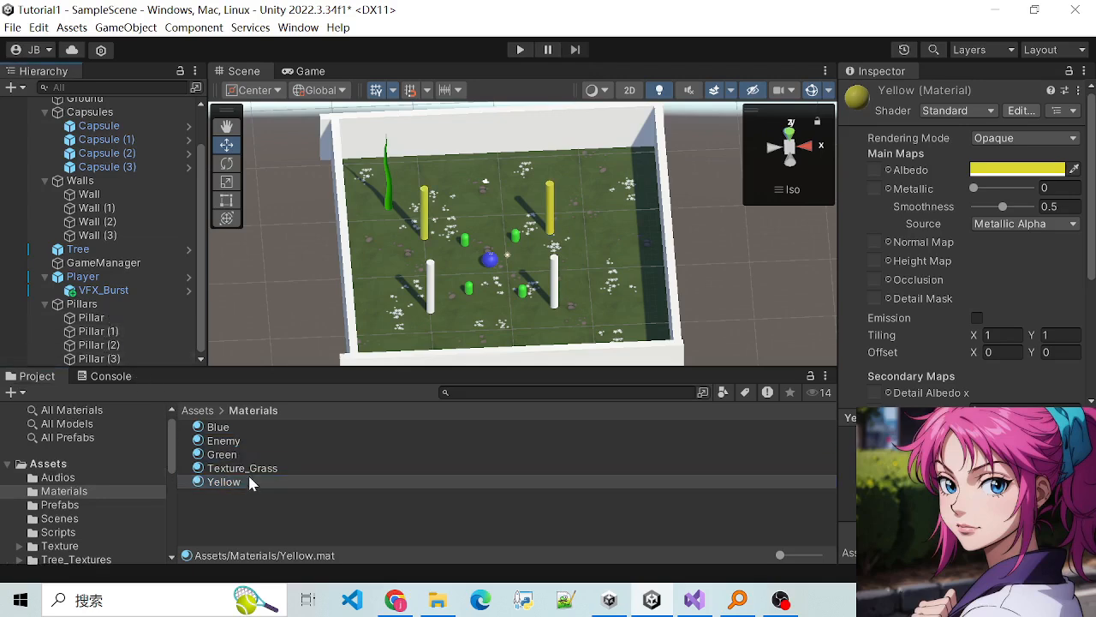
left_click_drag(233, 485, 94, 345)
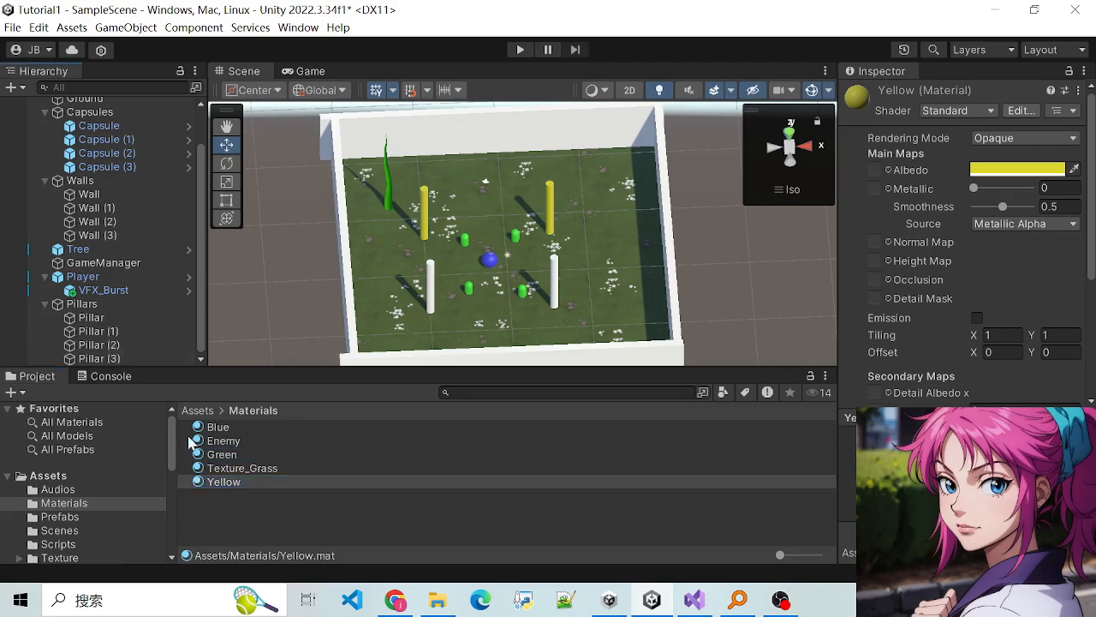
left_click_drag(230, 485, 94, 358)
left_click_drag(231, 485, 101, 344)
scroll(406, 276, "up", 5)
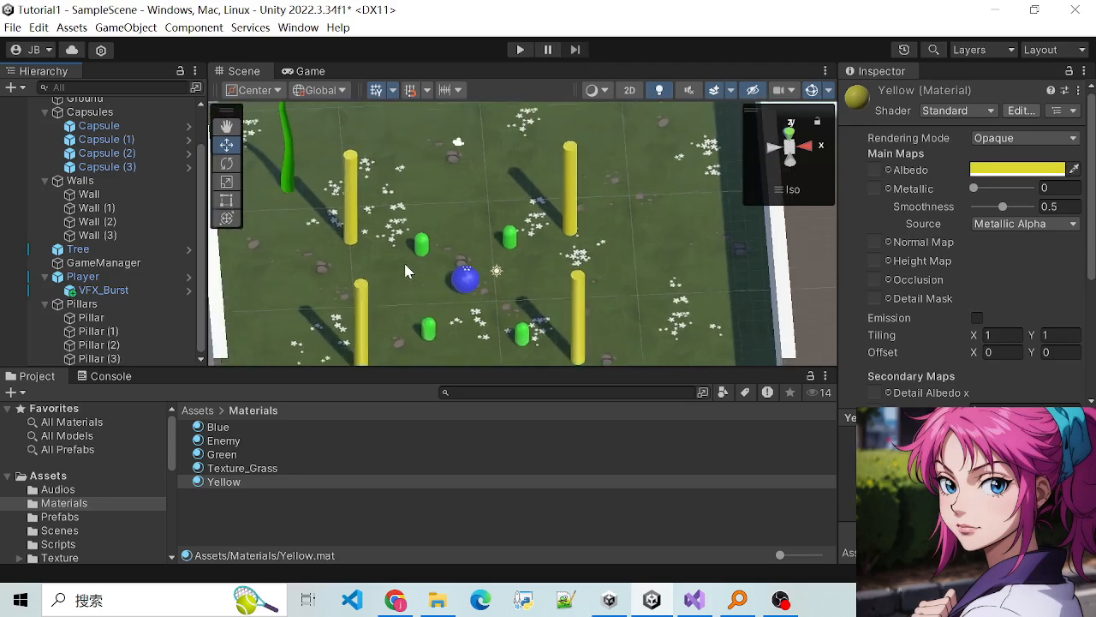
Step: Examine the yellow pillars and the green capsules around the player, comparing their components
scroll(439, 256, "up", 2)
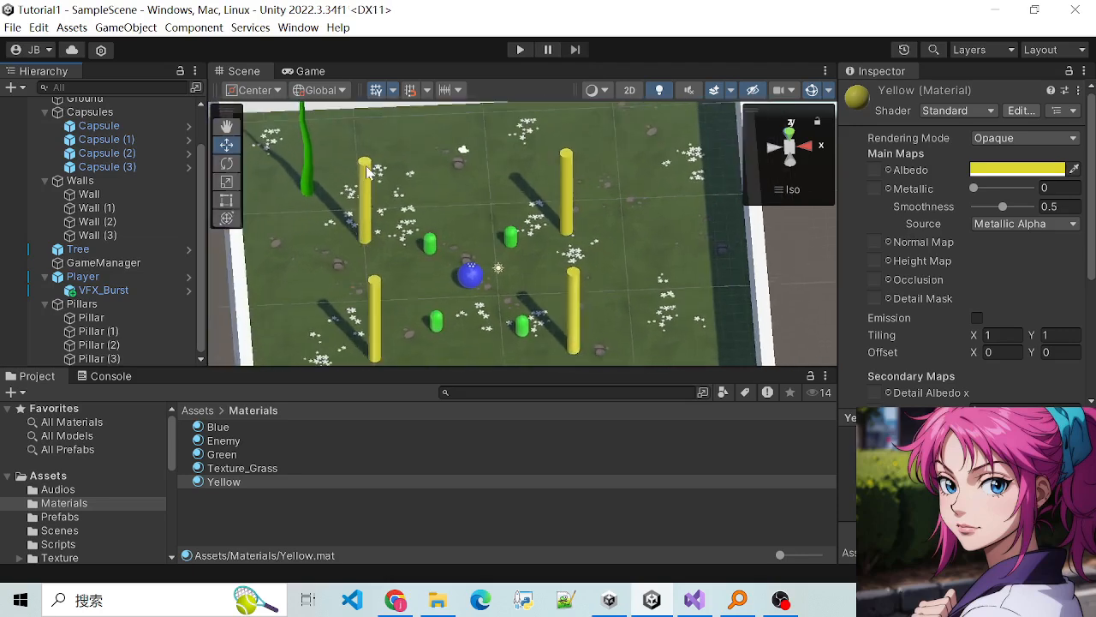
scroll(439, 256, "down", 1)
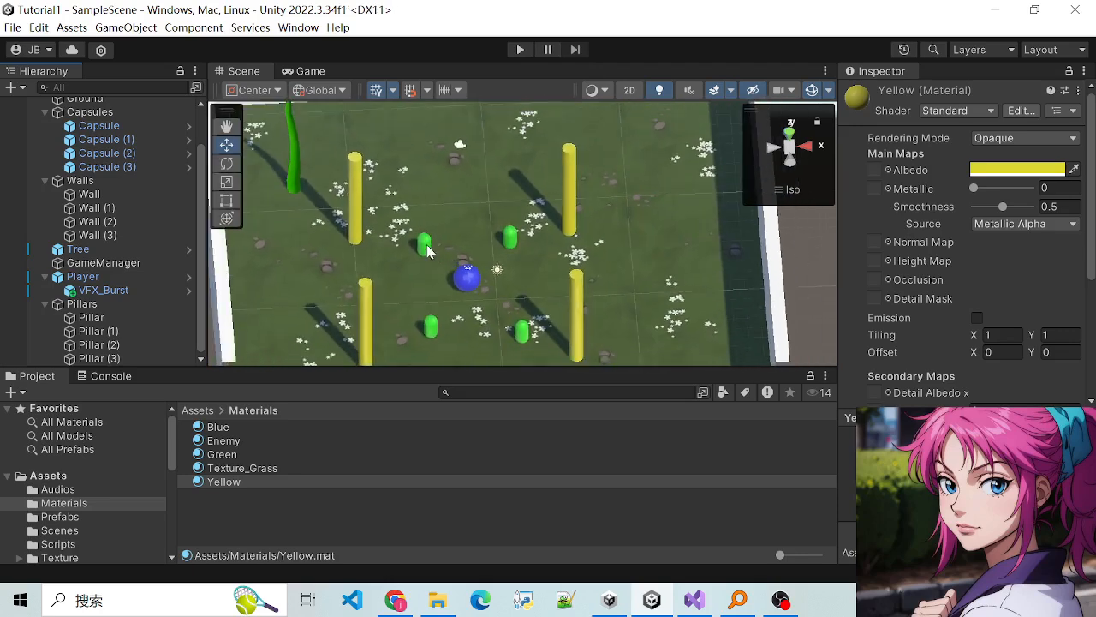
left_click(422, 246)
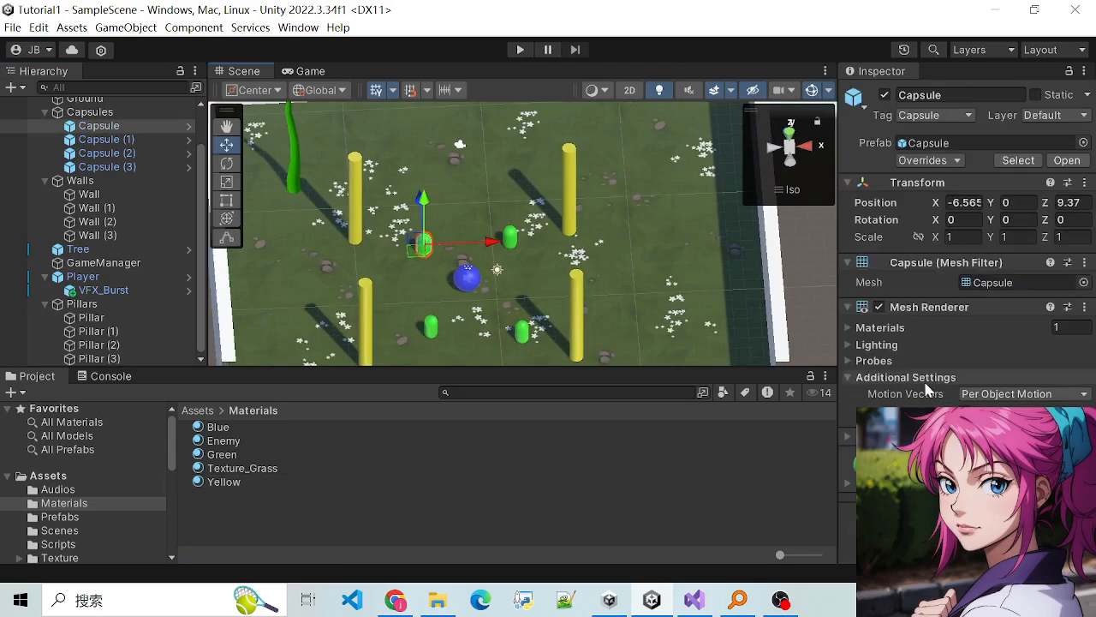
left_click(570, 195)
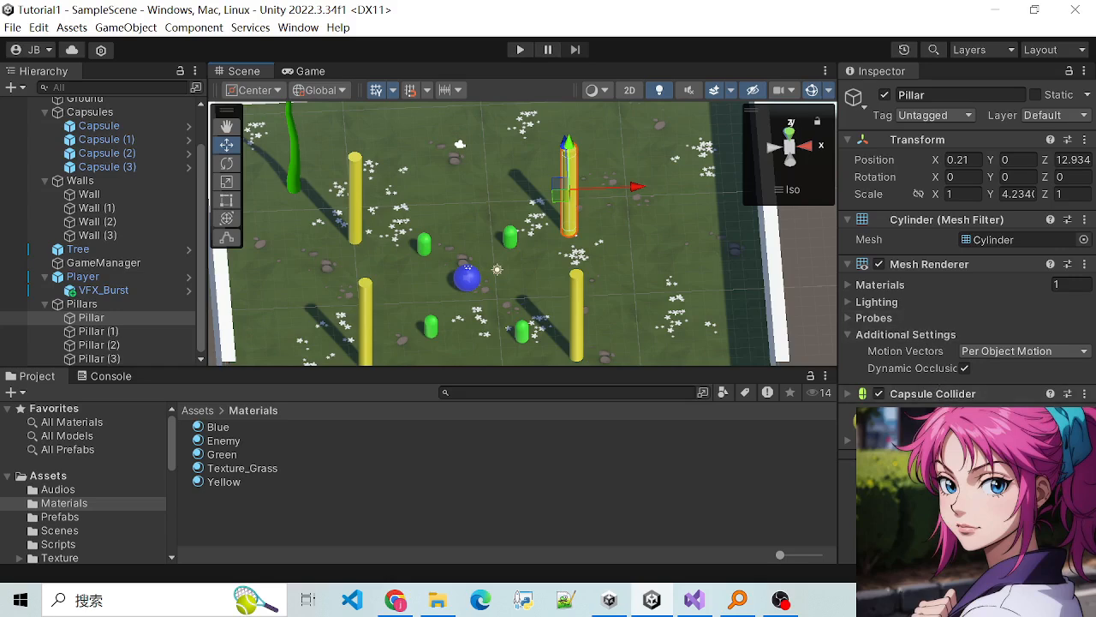
left_click(359, 196)
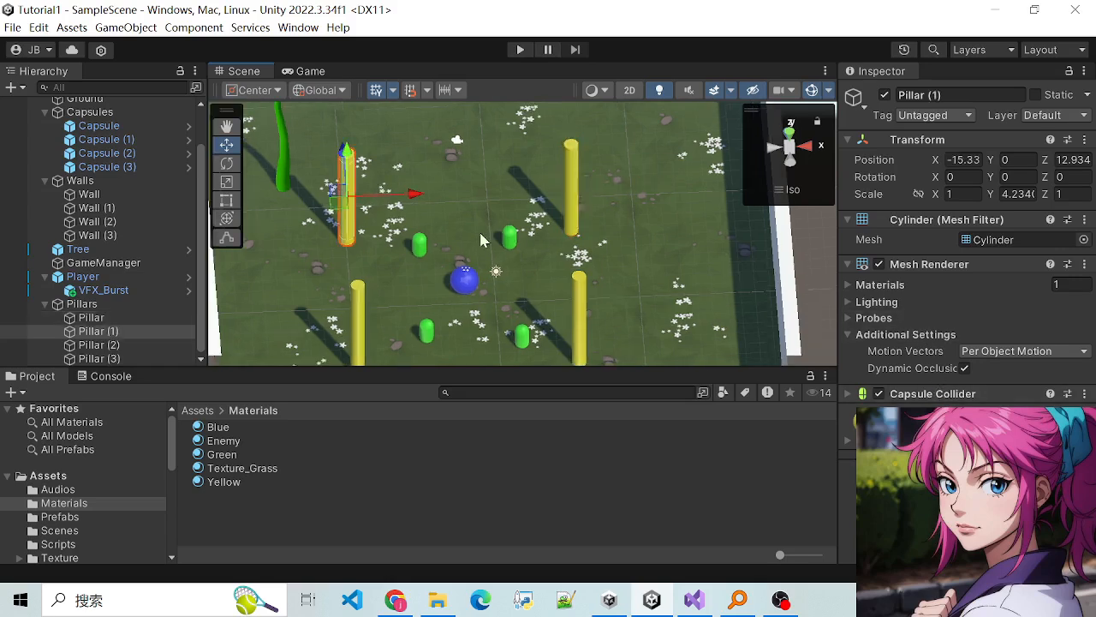
left_click(359, 324)
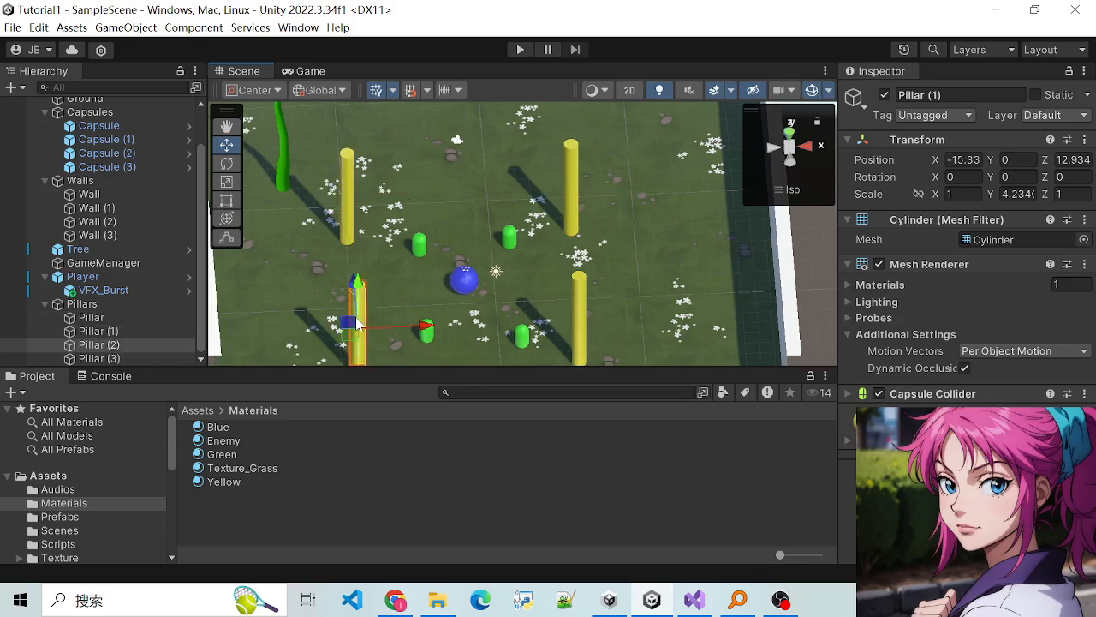
left_click(423, 246)
scroll(522, 304, "up", 5)
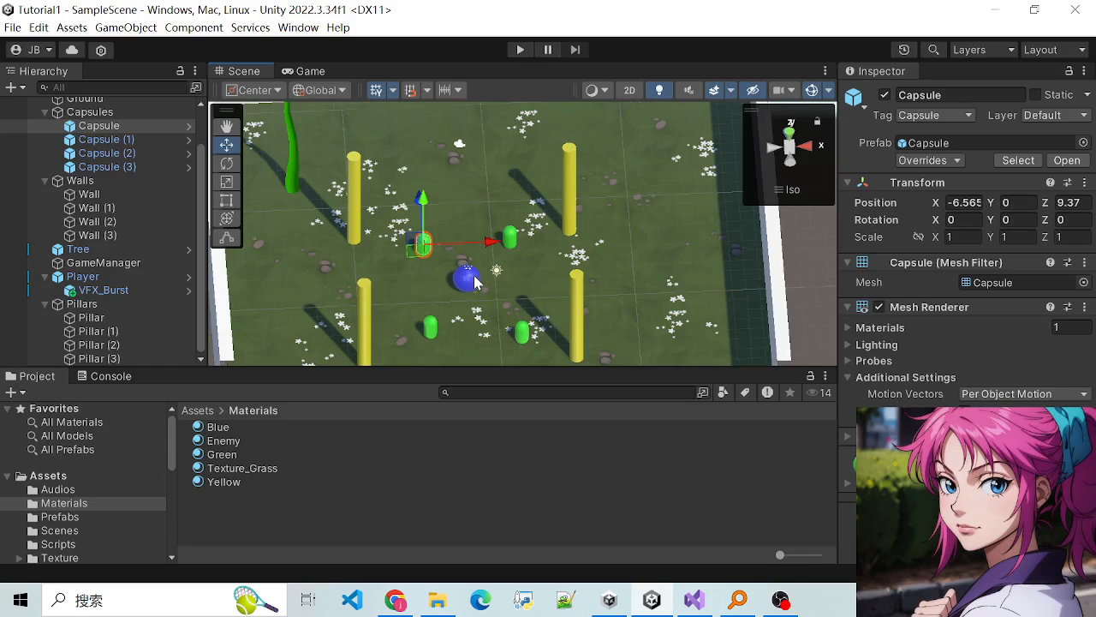
scroll(441, 262, "down", 5)
scroll(438, 261, "up", 5)
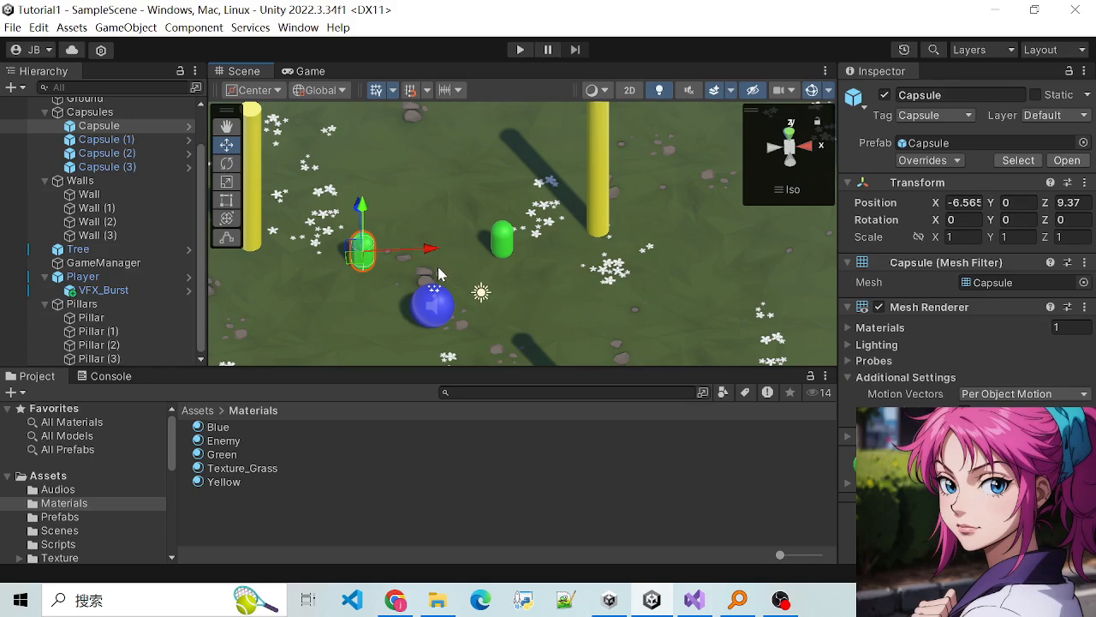
scroll(439, 273, "down", 2)
left_click_drag(201, 262, 204, 219)
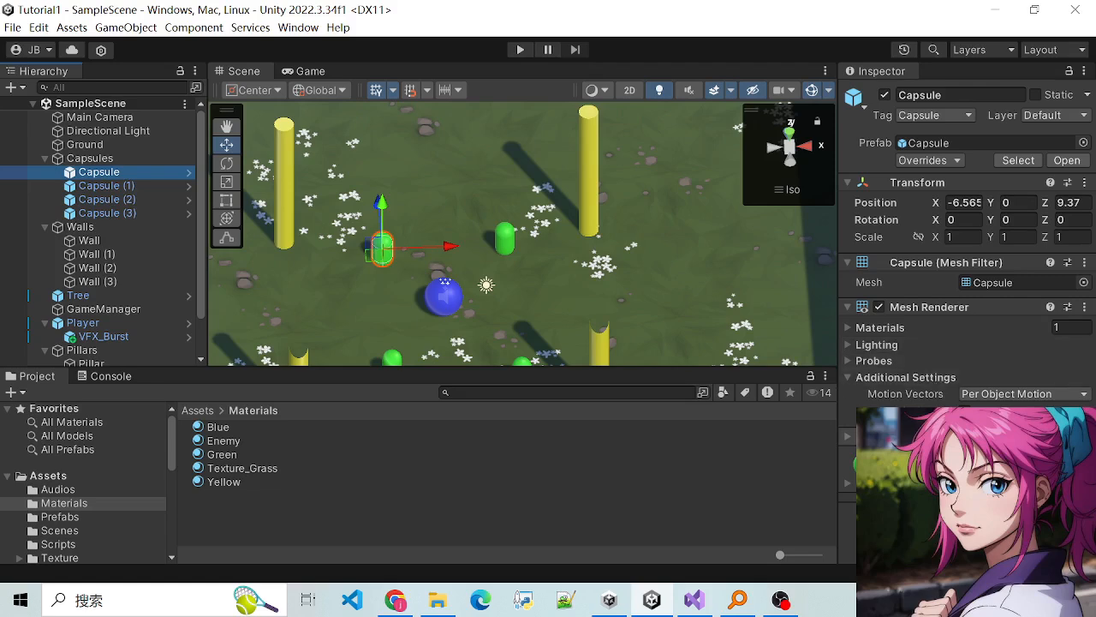
Step: Enable Is Trigger on the Capsule Collider of the first Capsule in the scene
left_click(377, 270)
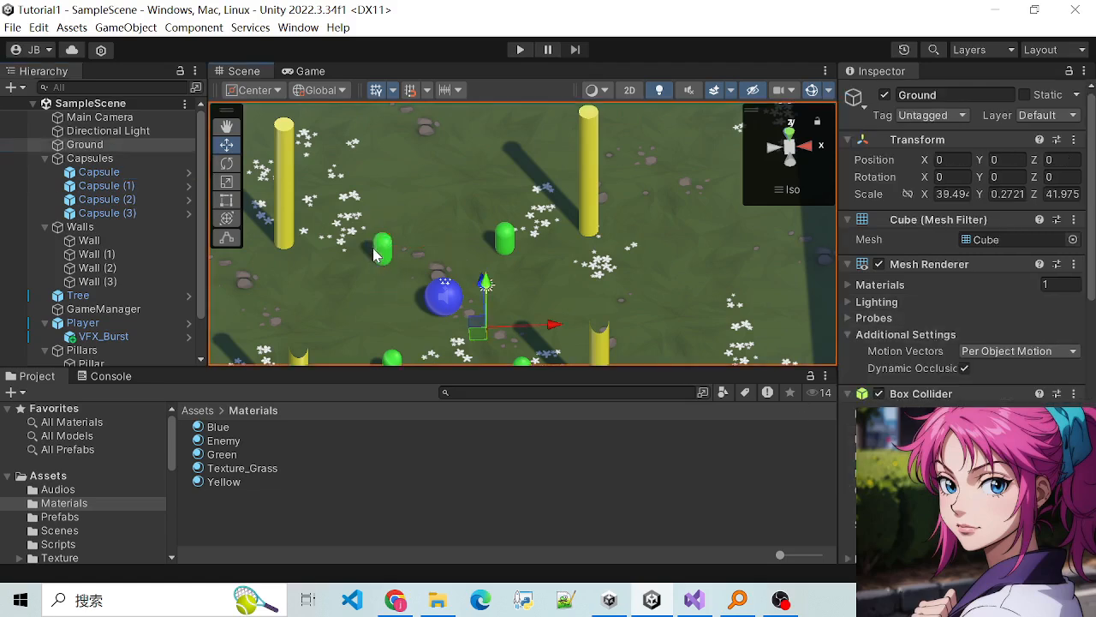
left_click(374, 254)
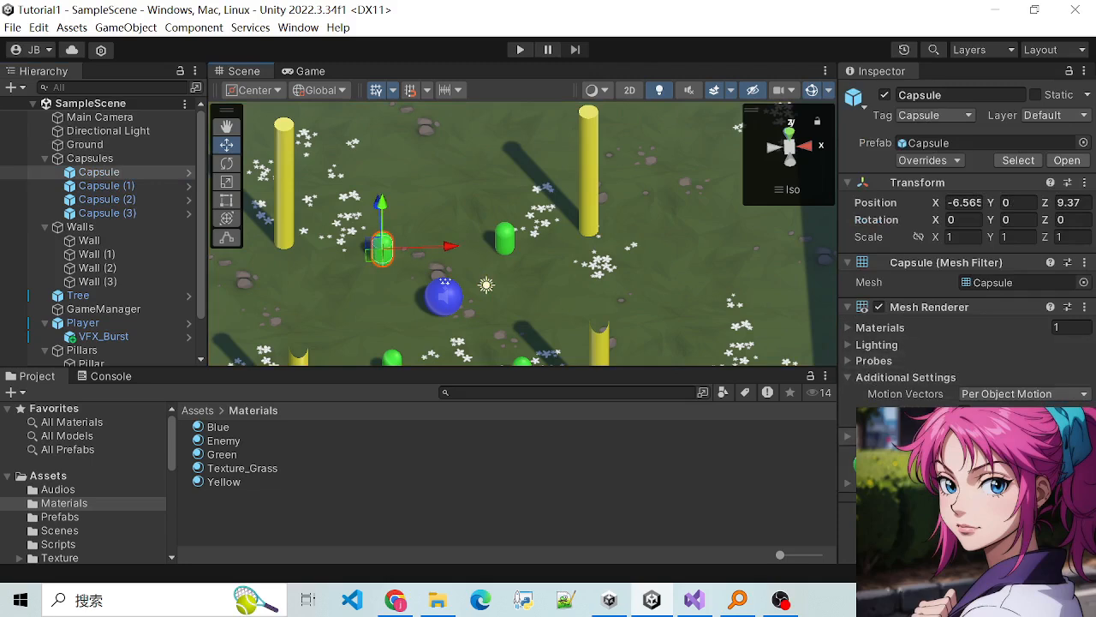
scroll(268, 196, "up", 3)
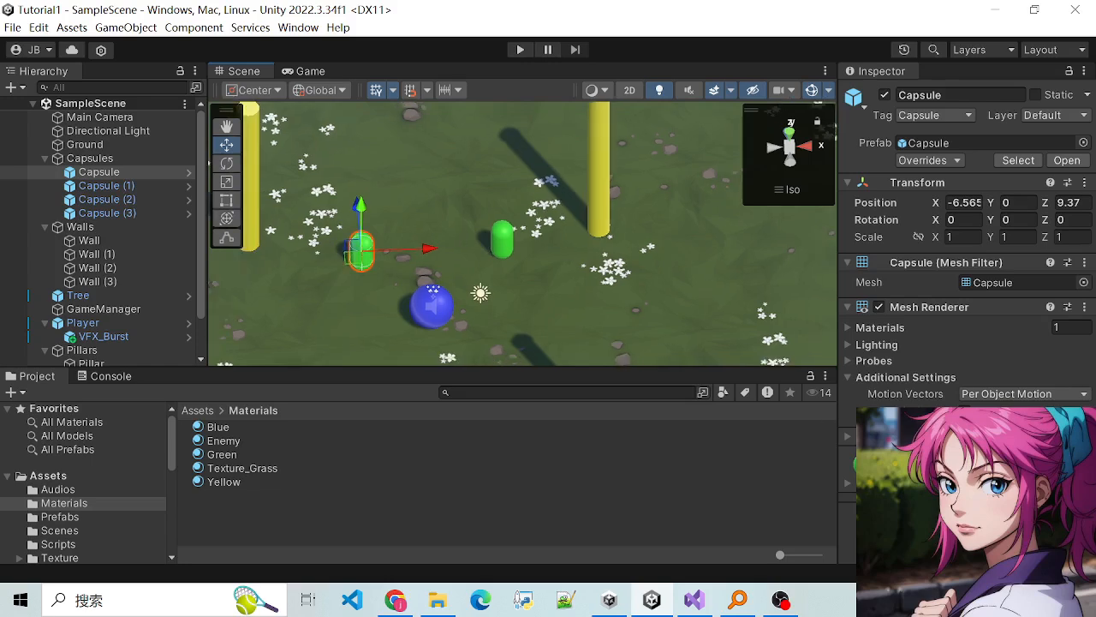
scroll(855, 441, "down", 3)
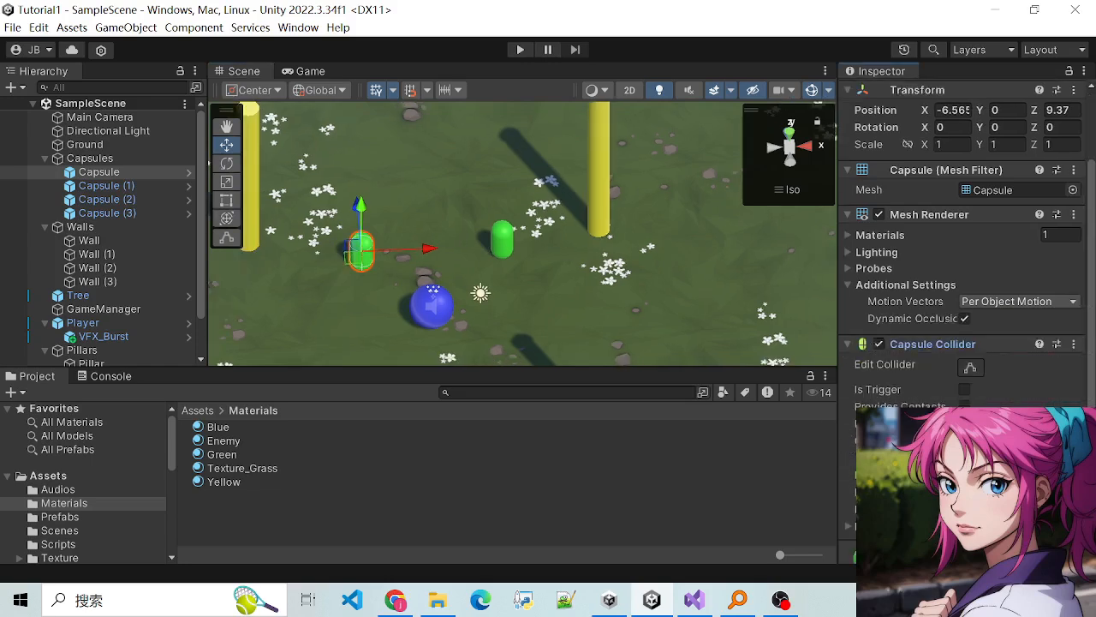
left_click(964, 391)
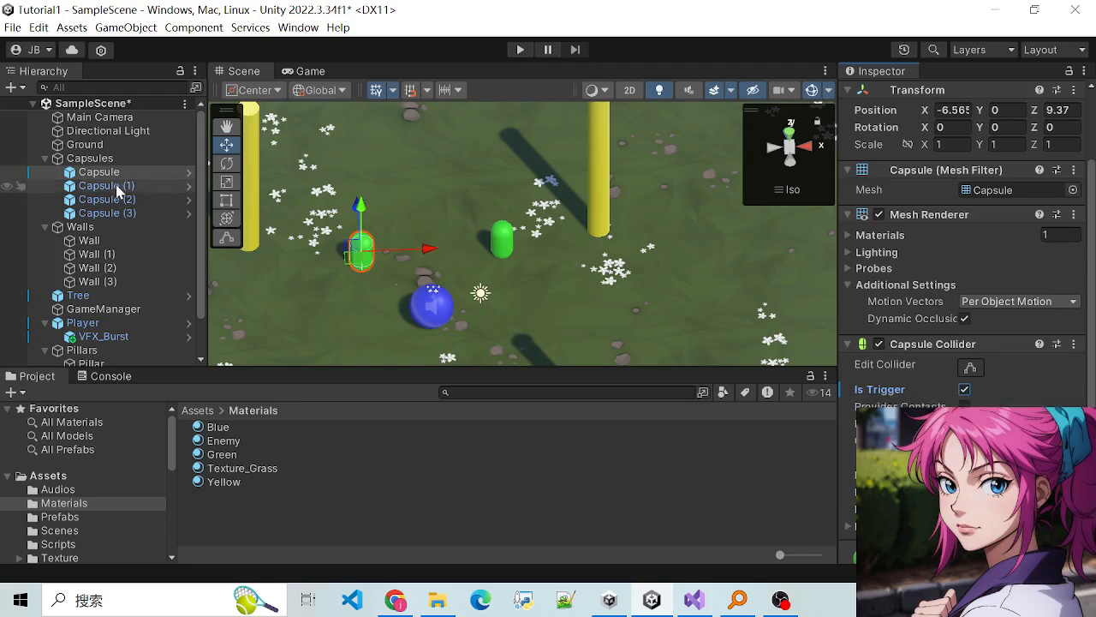
Step: Enable Is Trigger on the Capsule Collider of the Capsule prefab in the Prefabs folder
left_click(59, 517)
left_click(236, 444)
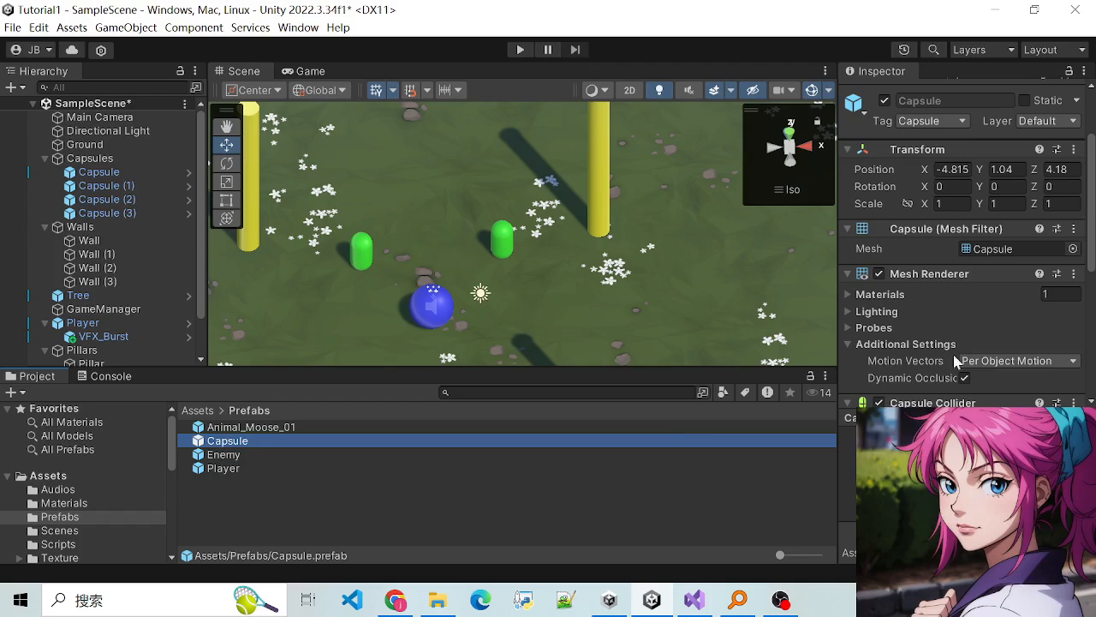
scroll(958, 362, "down", 8)
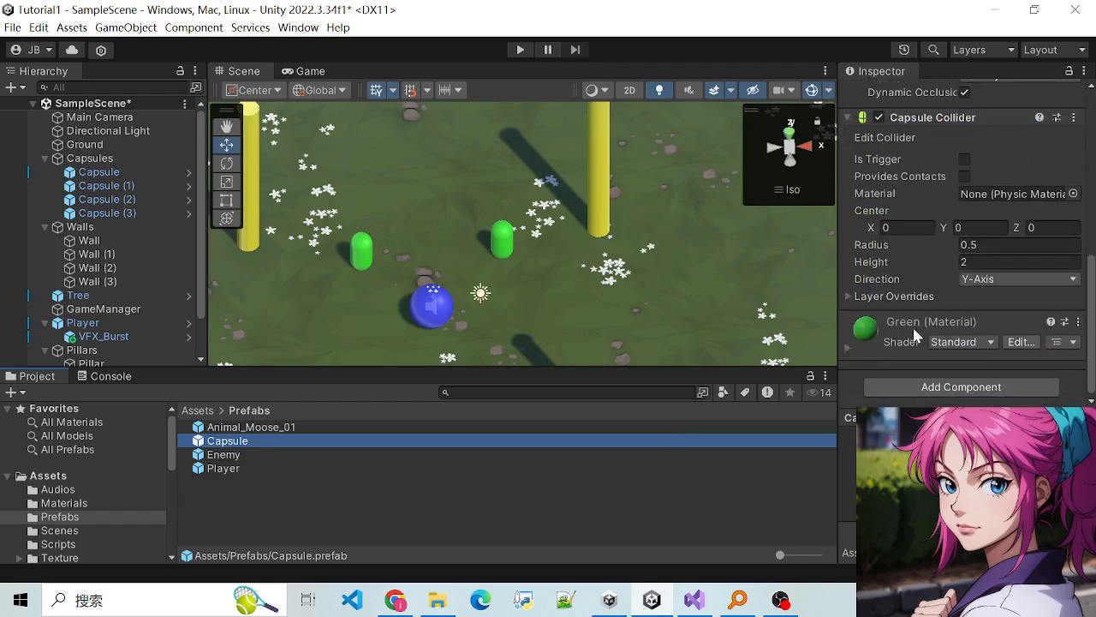
scroll(932, 276, "up", 3)
left_click(964, 298)
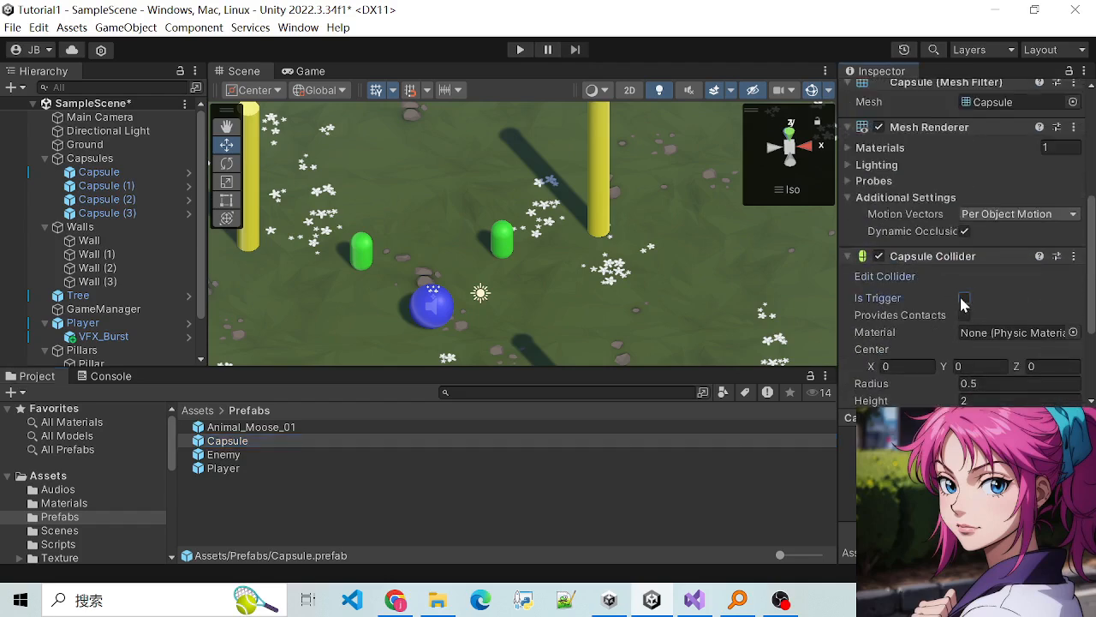
Step: Delete Capsule (1), Capsule (2) and Capsule (3) from the scene, keeping only the first Capsule
scroll(651, 317, "down", 5)
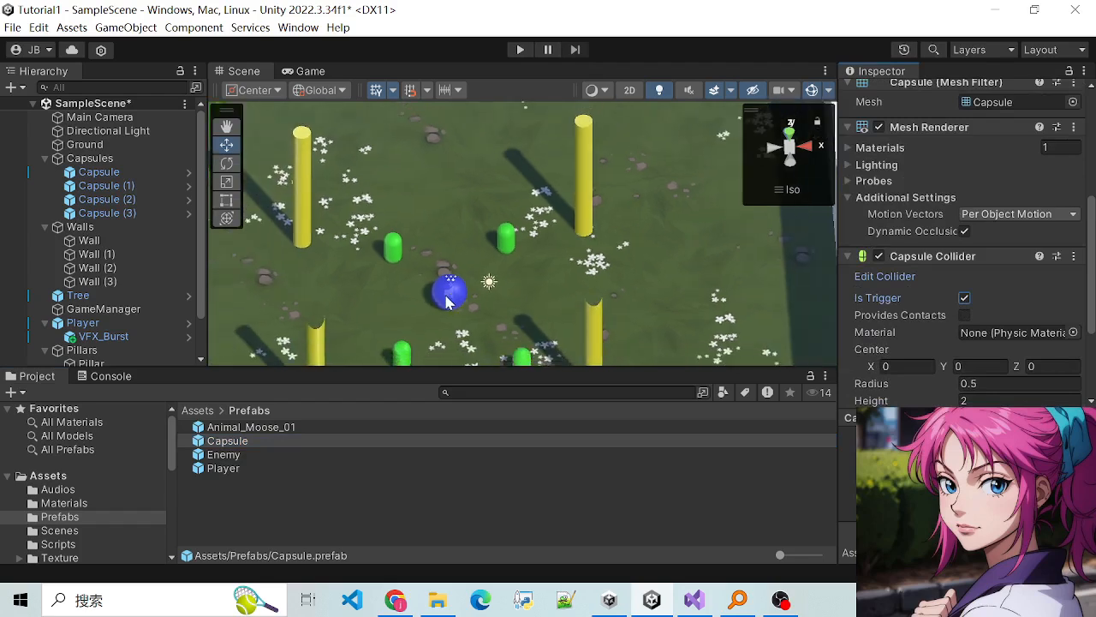
left_click(428, 331)
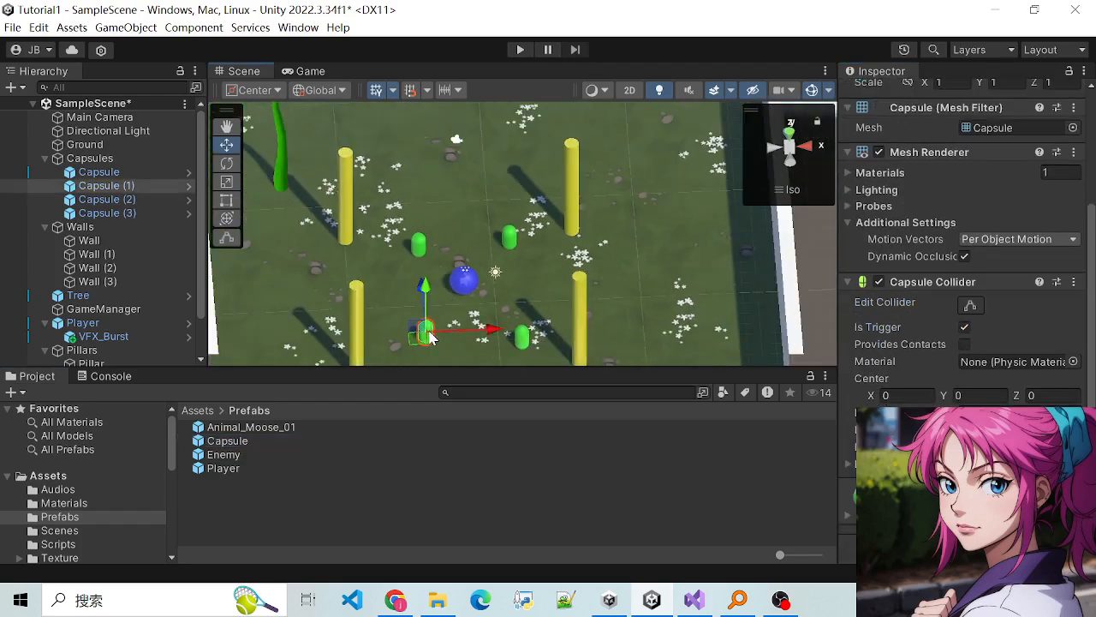
key("Delete")
left_click(522, 336)
key("Delete")
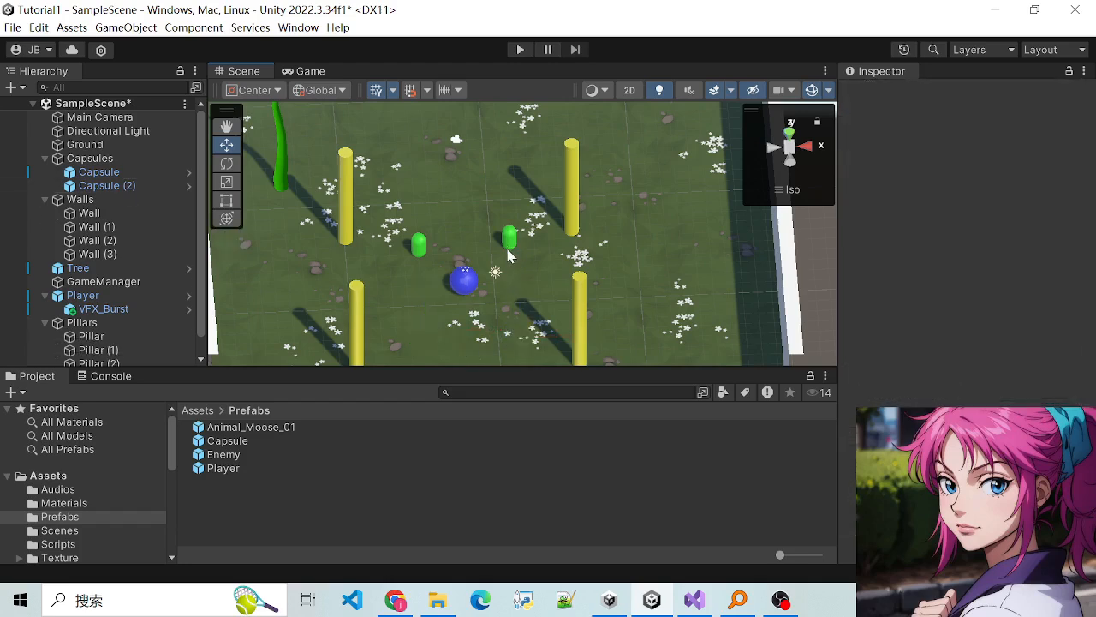
left_click(508, 239)
key("Delete")
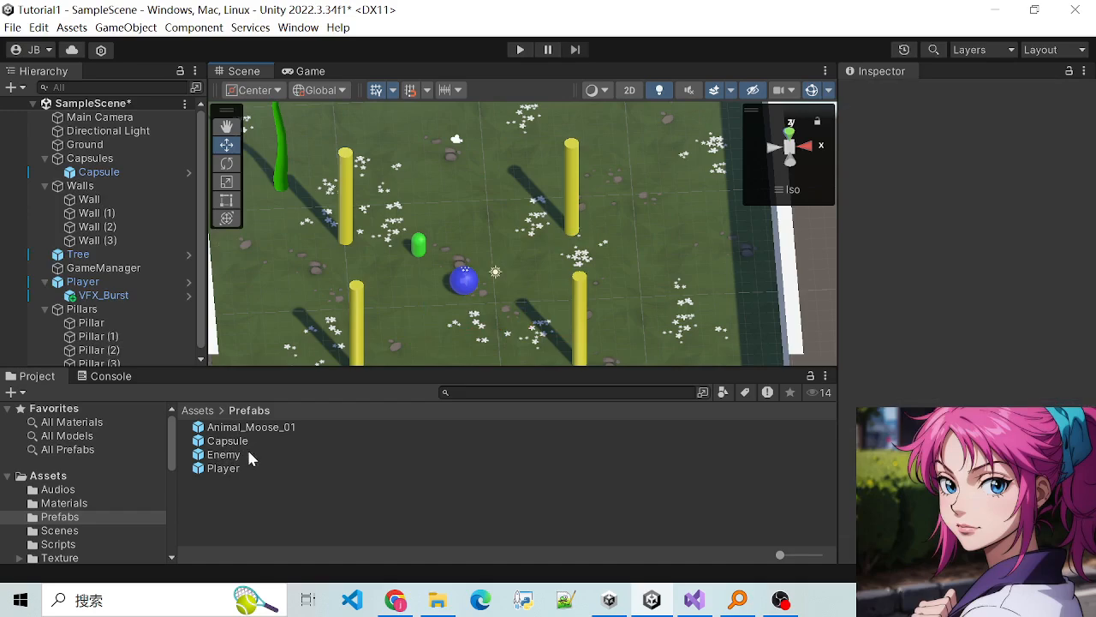
Step: Rename the Capsule prefab in the Prefabs folder as Pickup
left_click(225, 441)
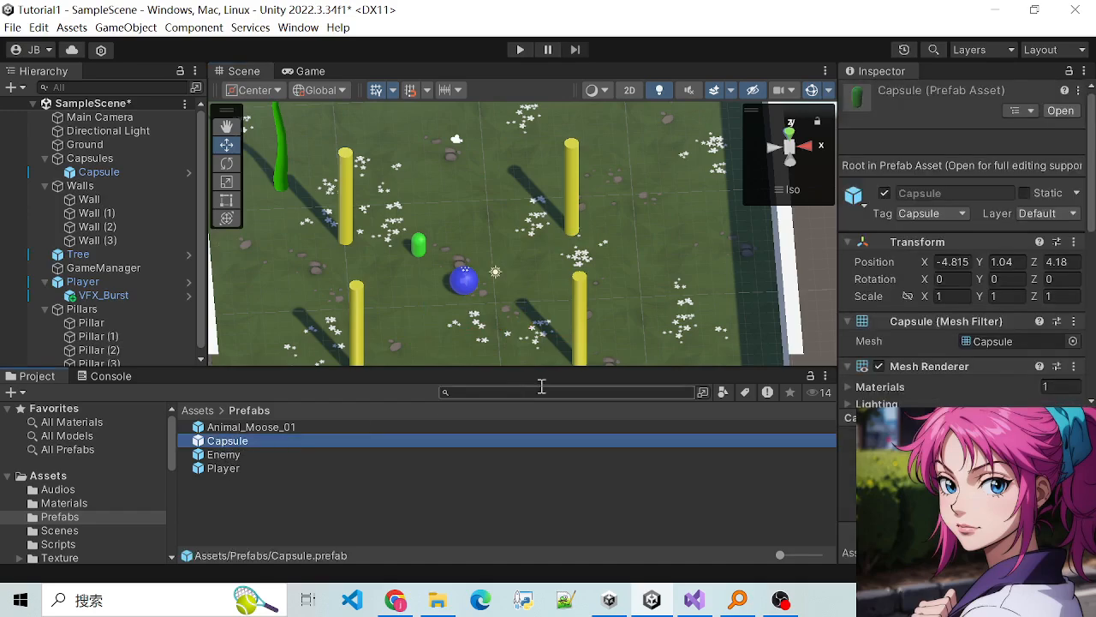
right_click(257, 446)
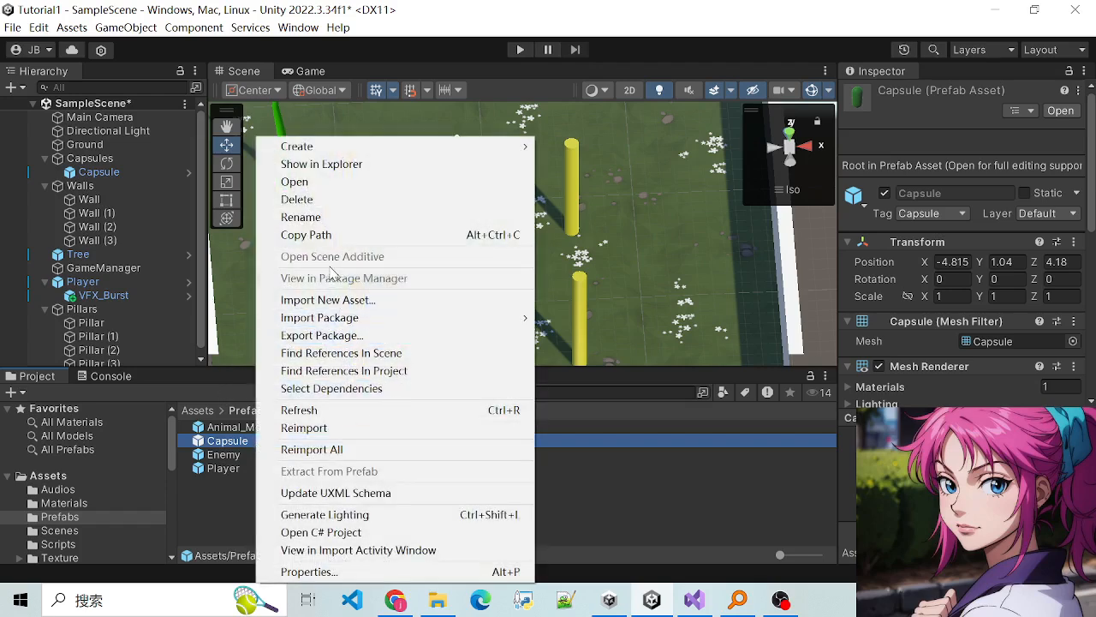
left_click(322, 217)
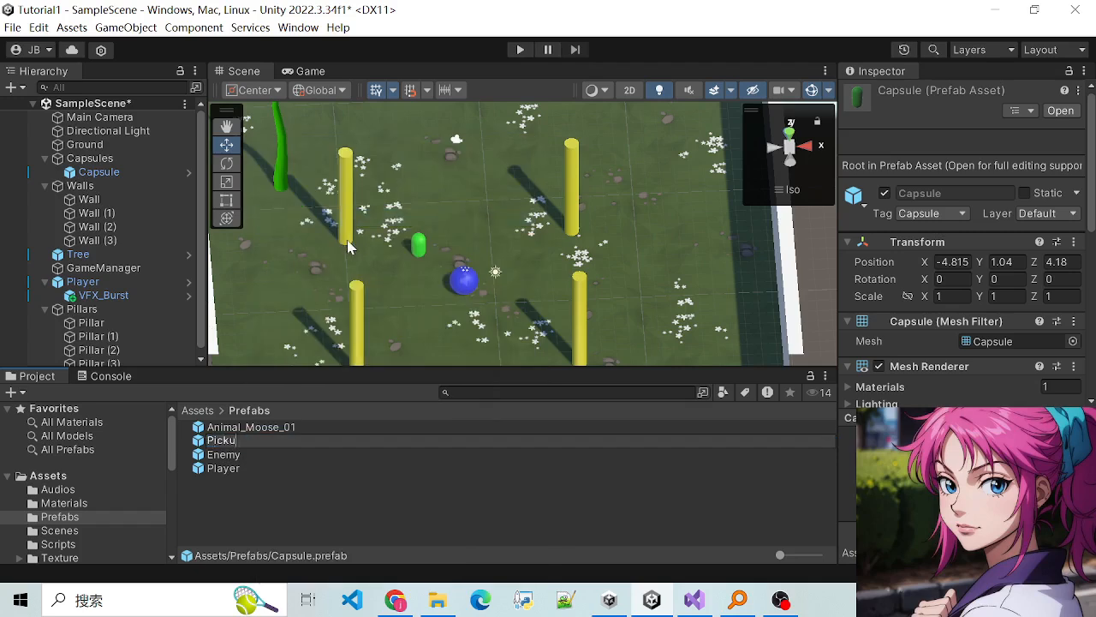
type("Pickup")
key("Return")
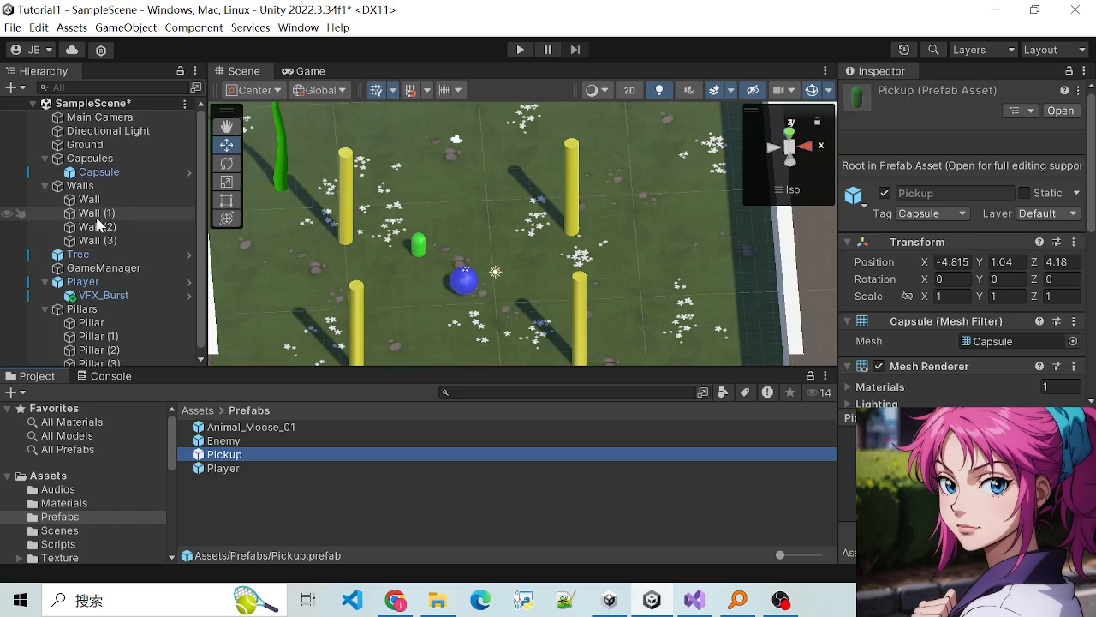
Step: Check the remaining Capsule and its Capsules parent object in the hierarchy, and save the scene
left_click(45, 158)
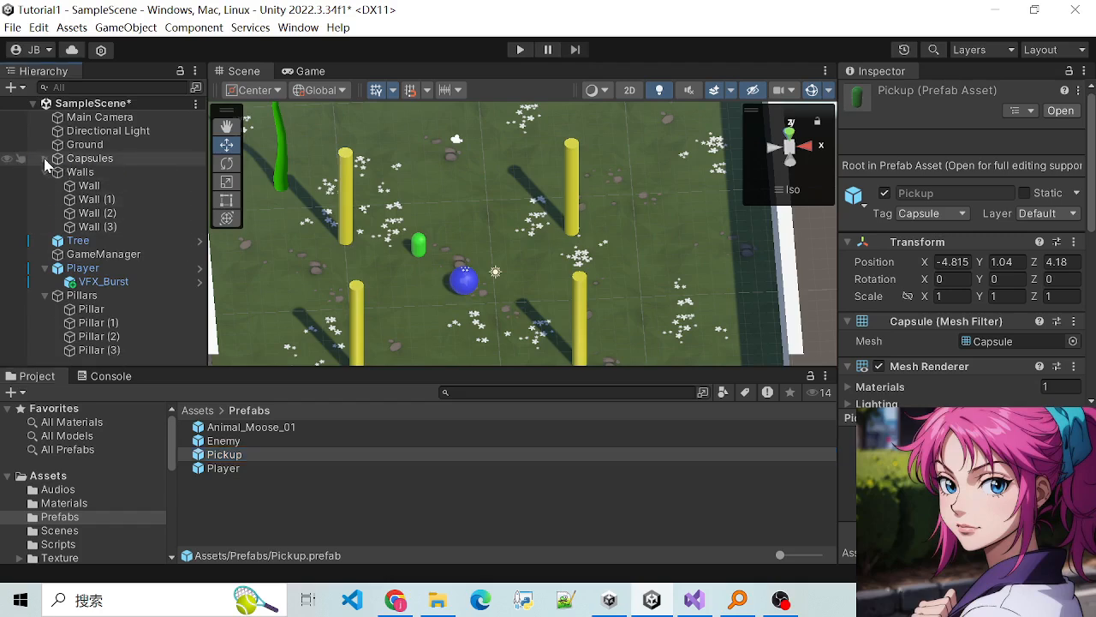
left_click(44, 158)
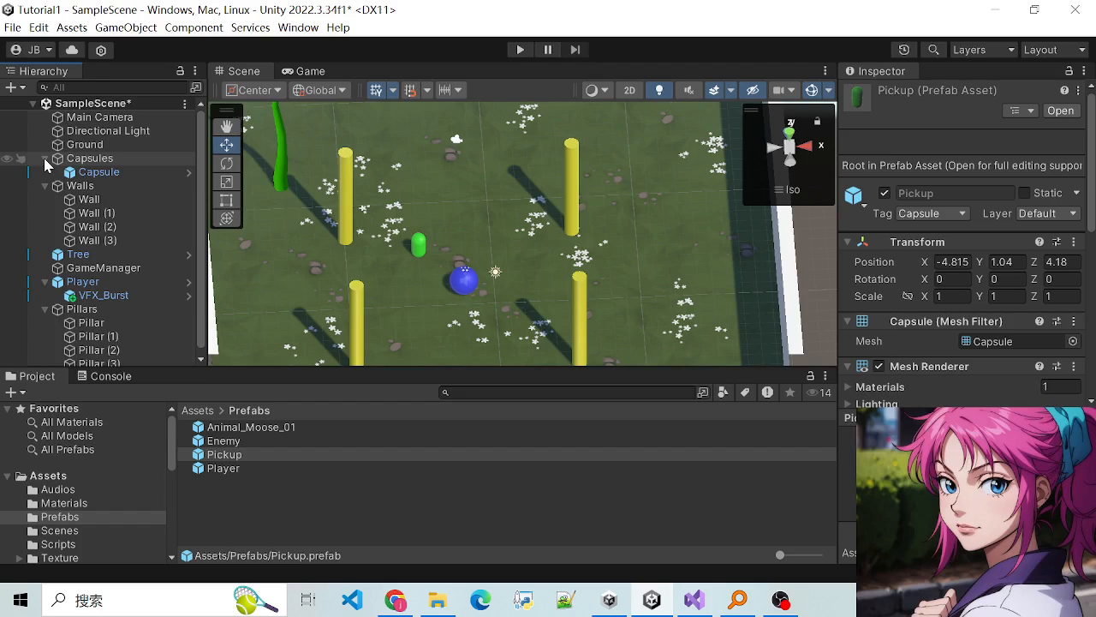
left_click(99, 172)
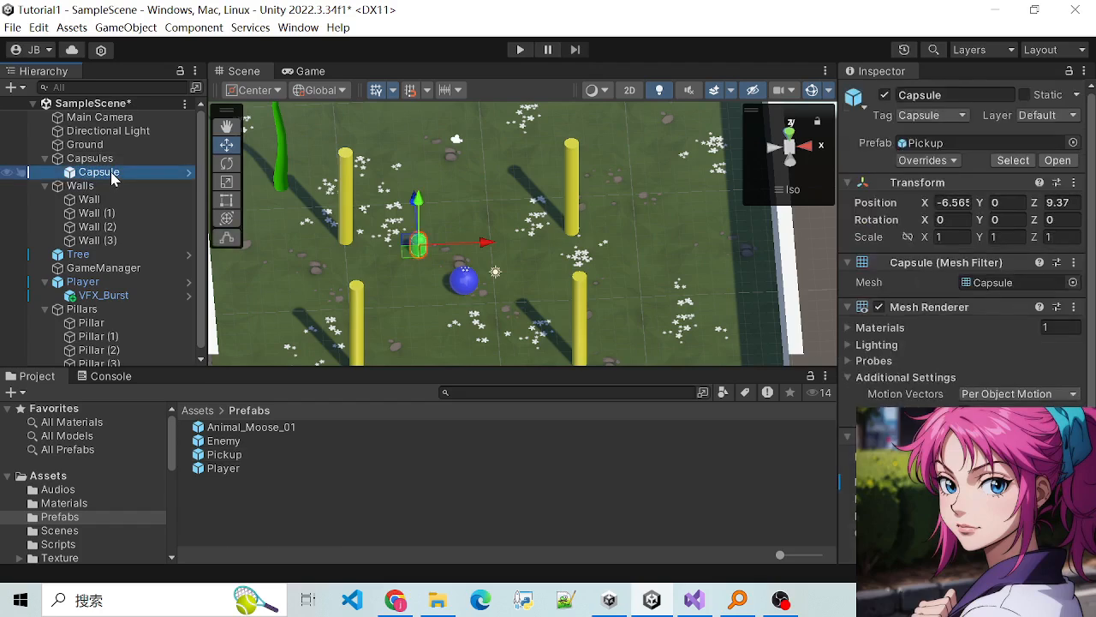
left_click(100, 159)
left_click(106, 173)
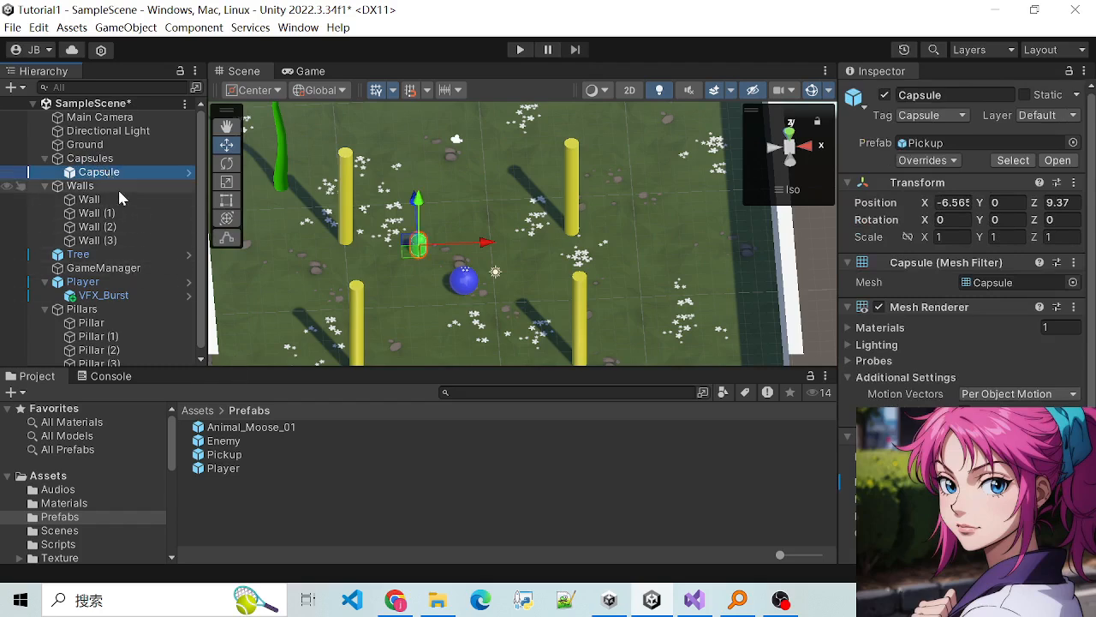
scroll(374, 242, "up", 2)
left_click(178, 158)
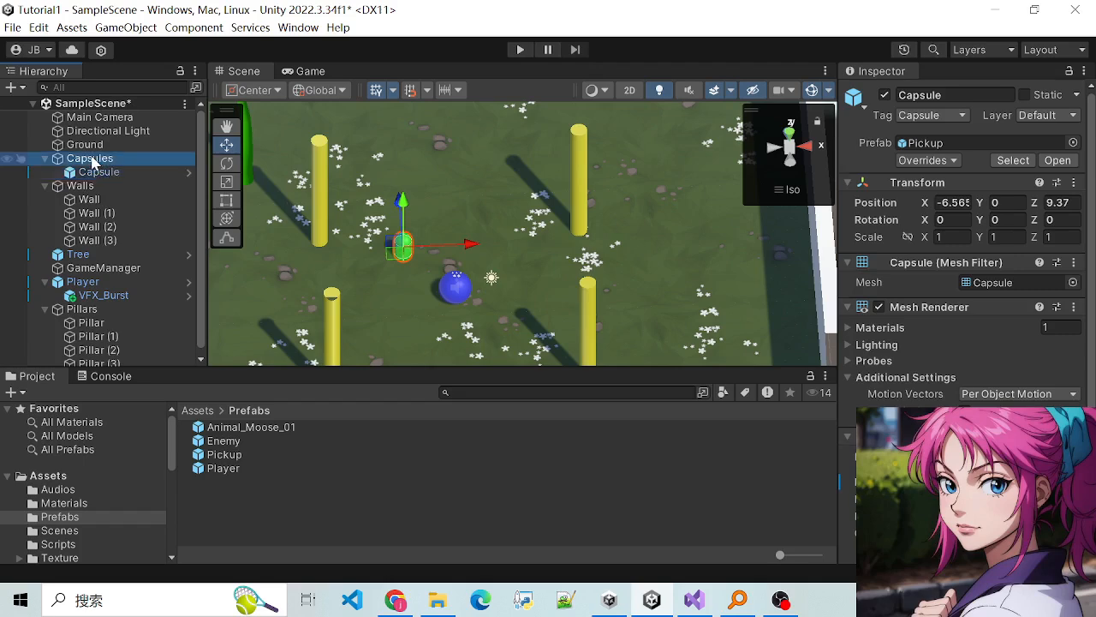
key("ctrl+s")
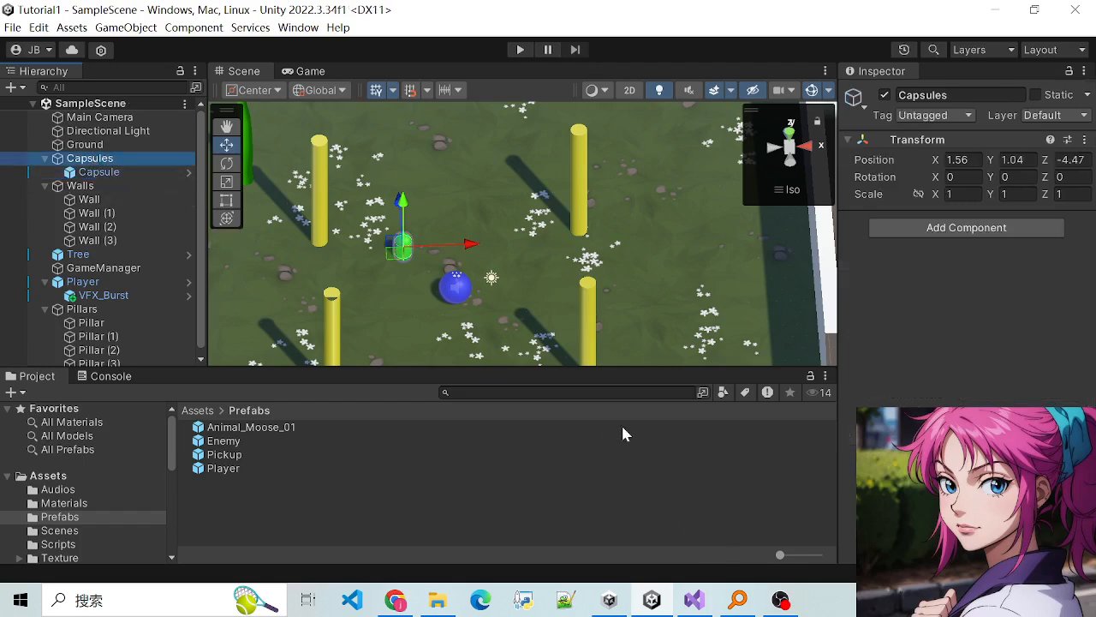
scroll(549, 354, "down", 2)
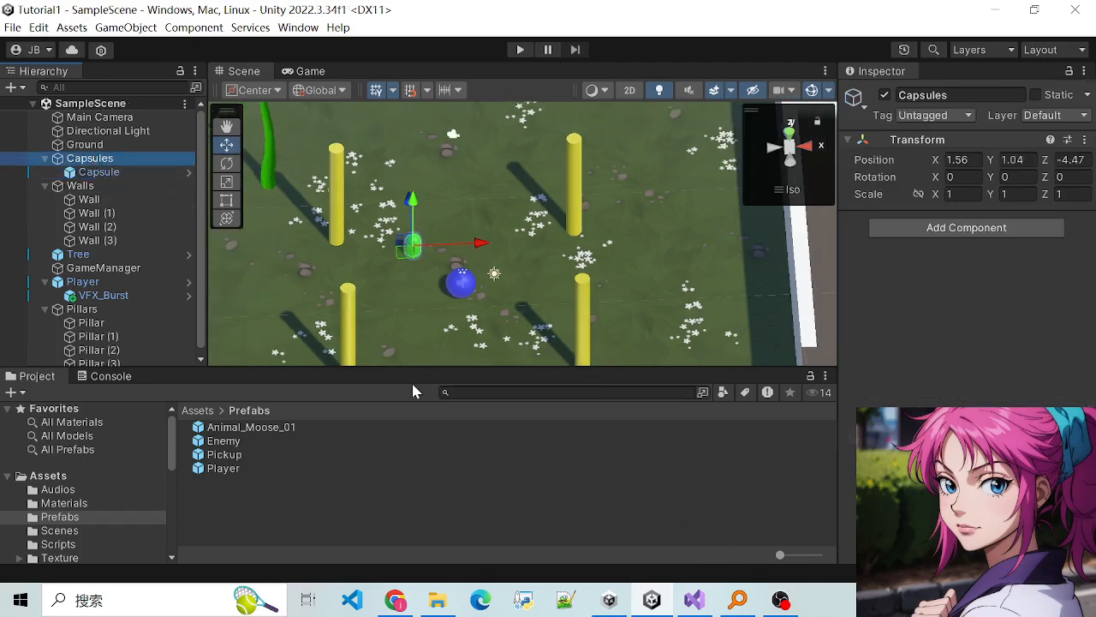
Step: Switch to Visual Studio and examine the public fields in GameManger.cs, especially the GameObject array prefabs
left_click(230, 457)
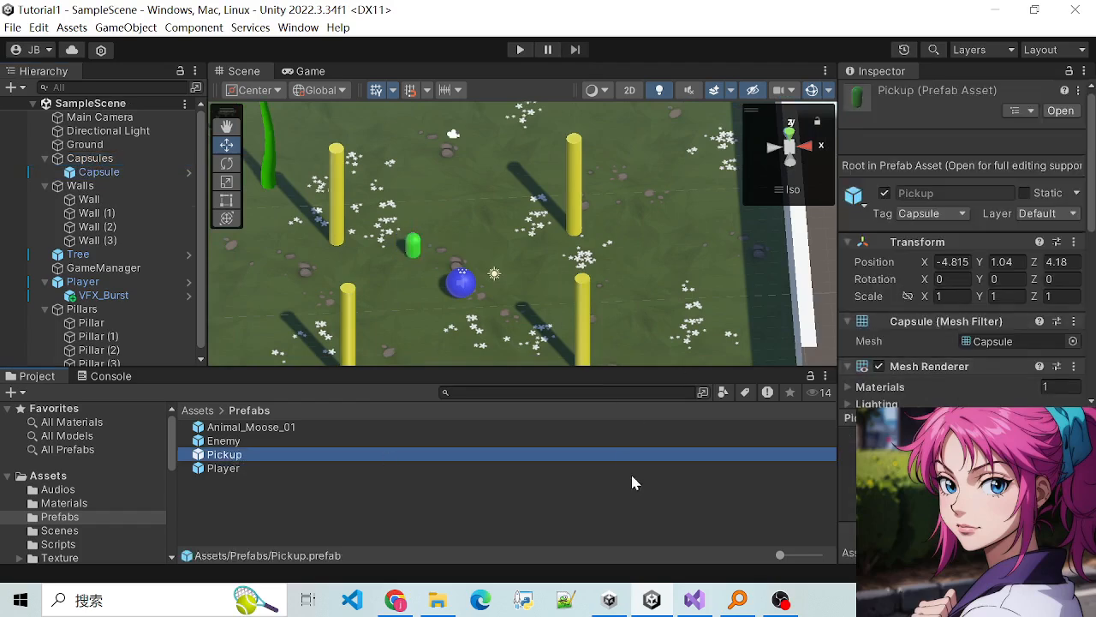
left_click(694, 600)
left_click(632, 294)
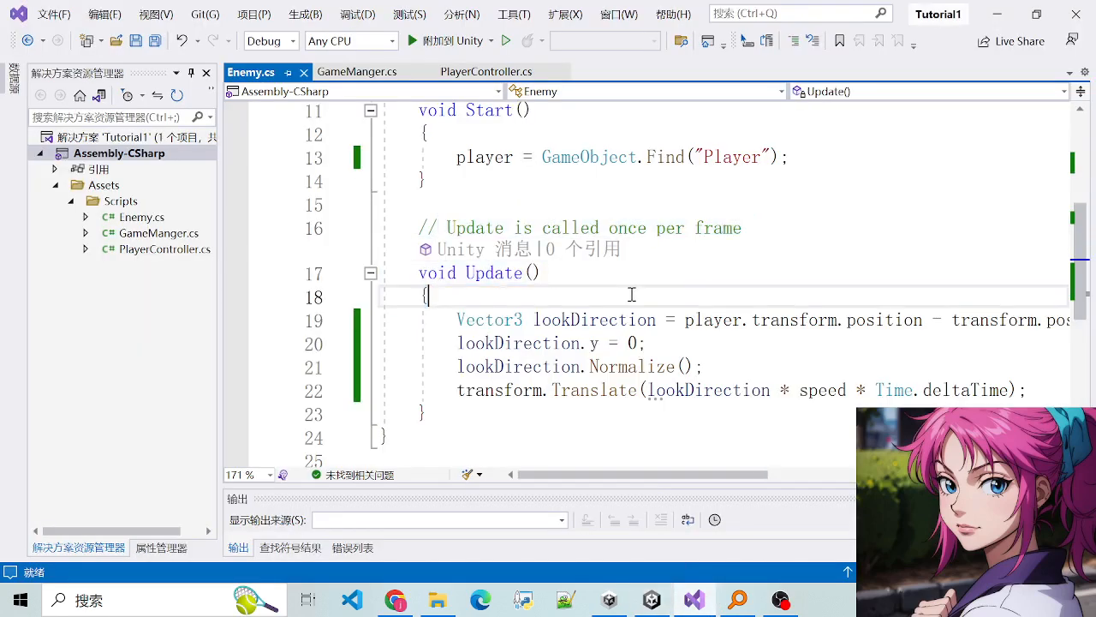
scroll(631, 294, "up", 4)
left_click(364, 77)
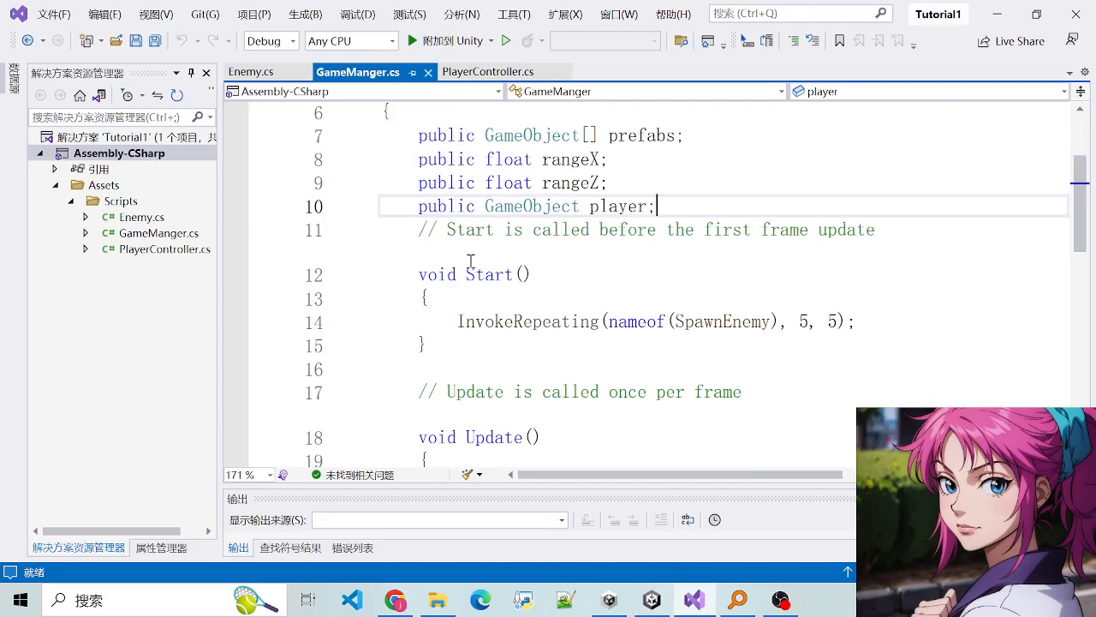
scroll(431, 252, "up", 1)
left_click_drag(418, 206, 669, 277)
left_click(670, 277)
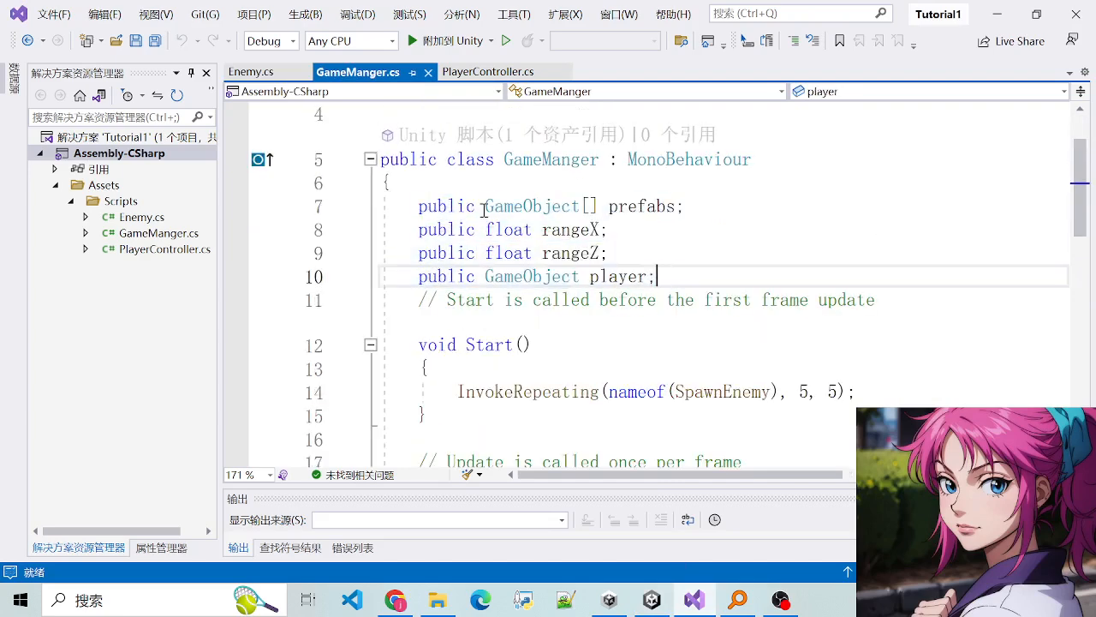
left_click_drag(418, 207, 562, 211)
left_click(610, 229)
double_click(633, 206)
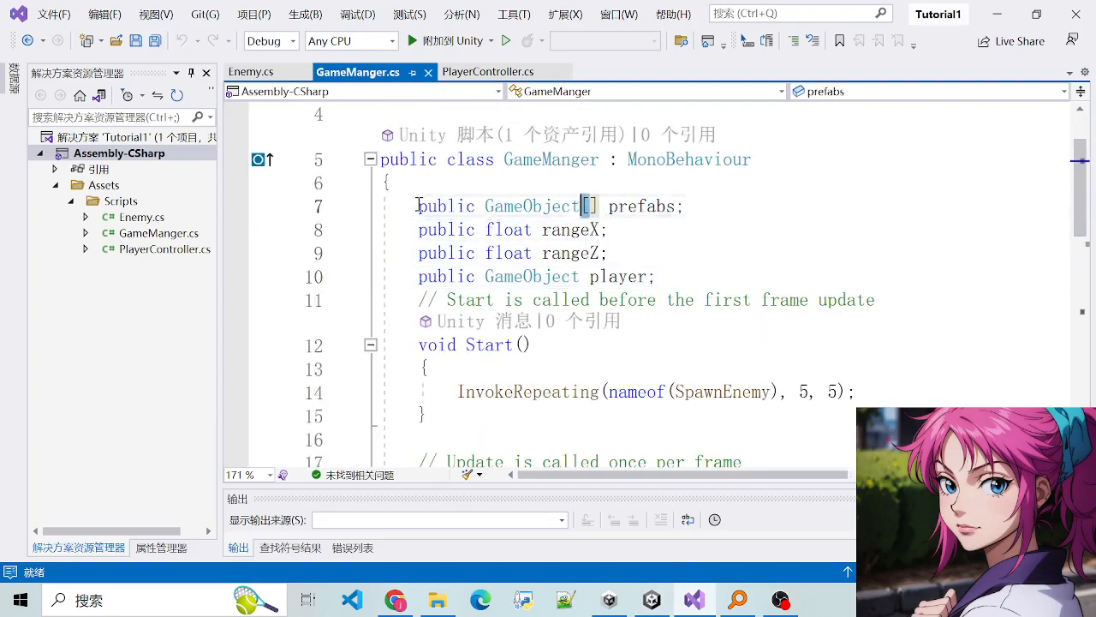
left_click(715, 231)
double_click(649, 207)
left_click(521, 206)
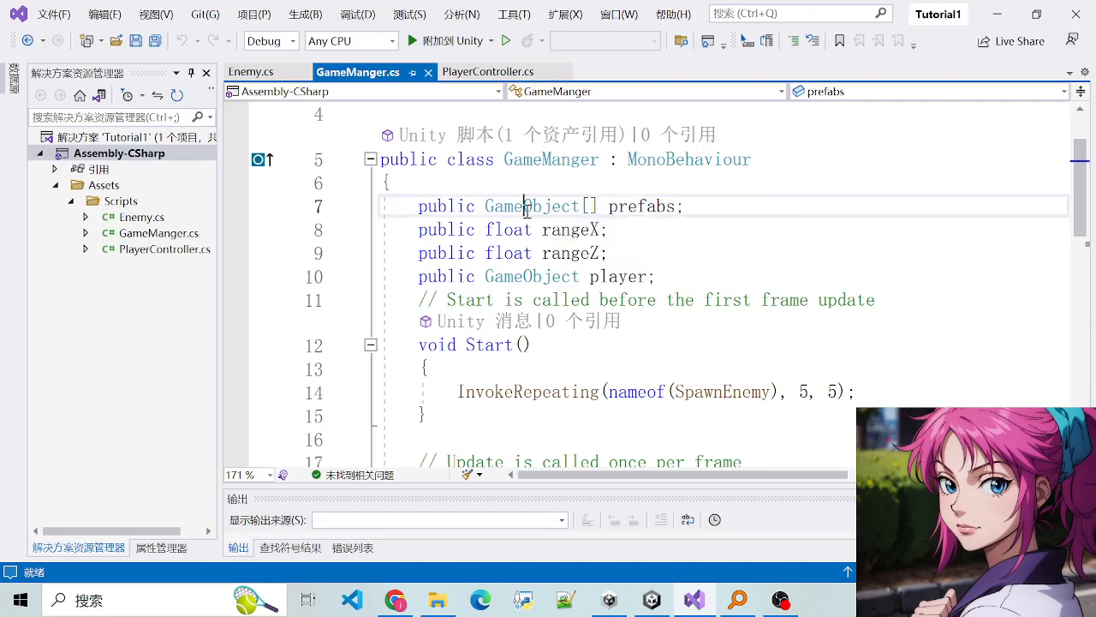
left_click(663, 230)
Step: Return to Unity and add the Pickup prefab as Element 1 of the Prefabs array on the GameManager object
left_click(997, 14)
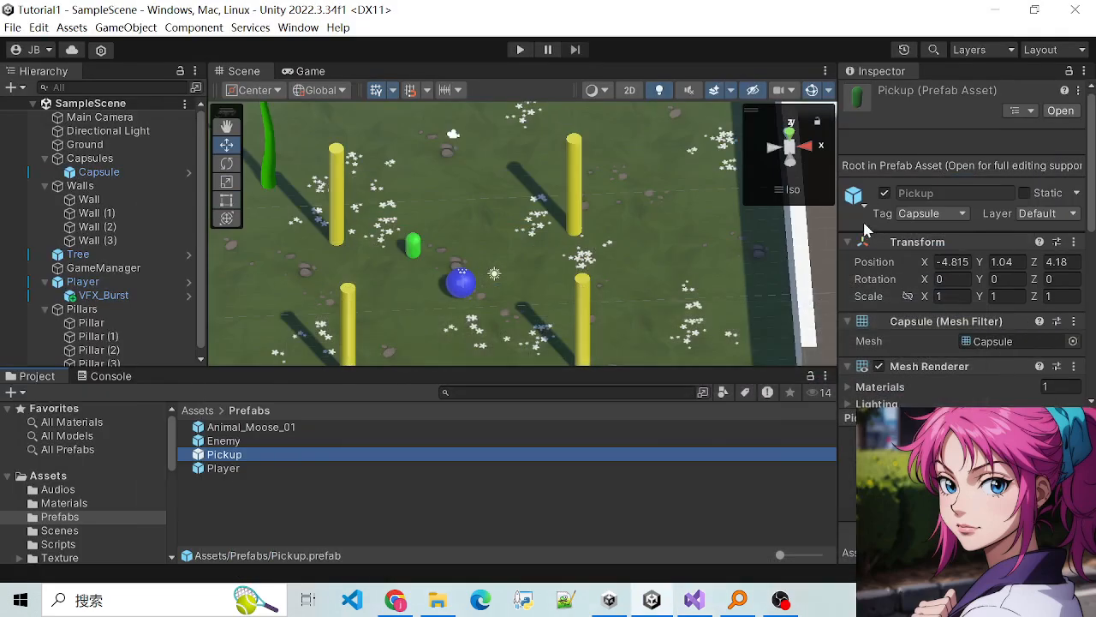
left_click(101, 267)
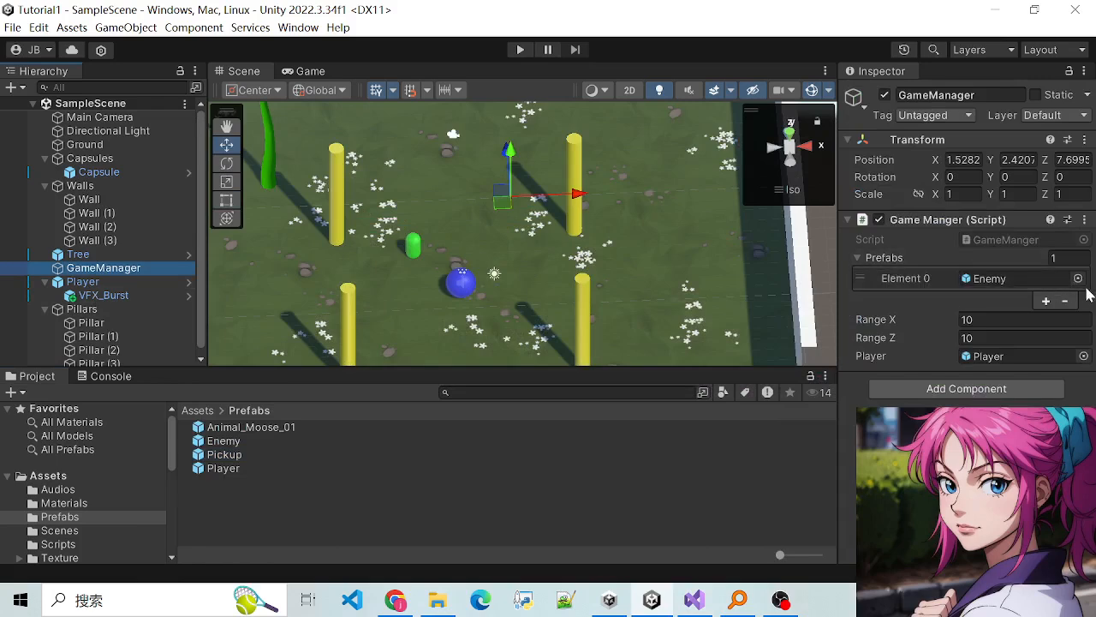
left_click(1062, 260)
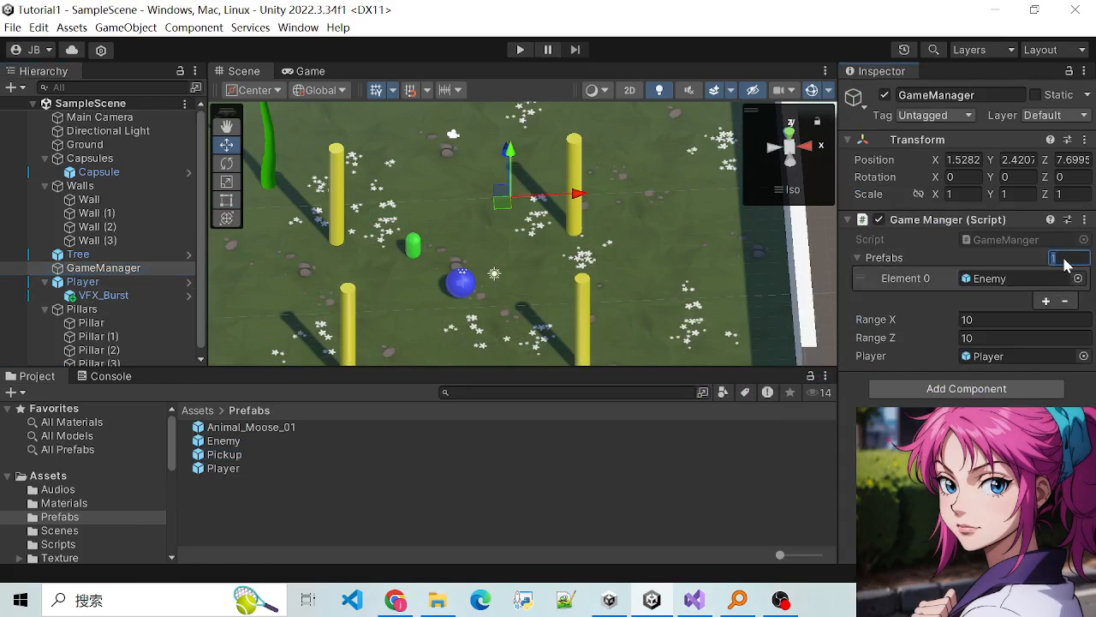
left_click(1046, 303)
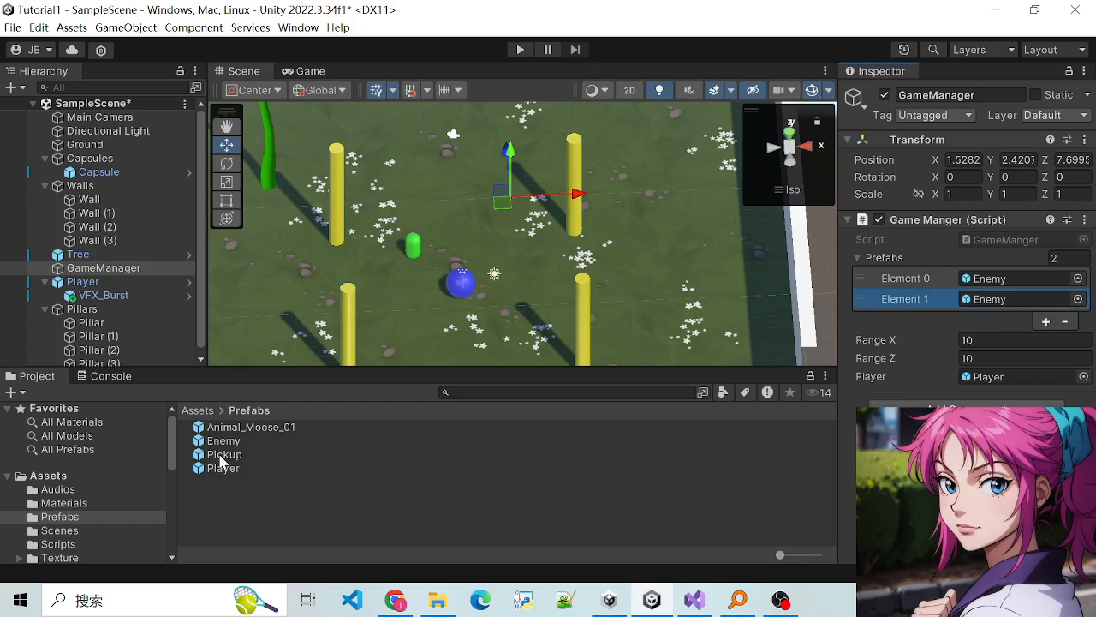
left_click_drag(221, 457, 993, 305)
Step: Switch to Visual Studio and review the prefabs field and the InvokeRepeating call for SpawnEnemy in GameManger.cs
left_click(708, 597)
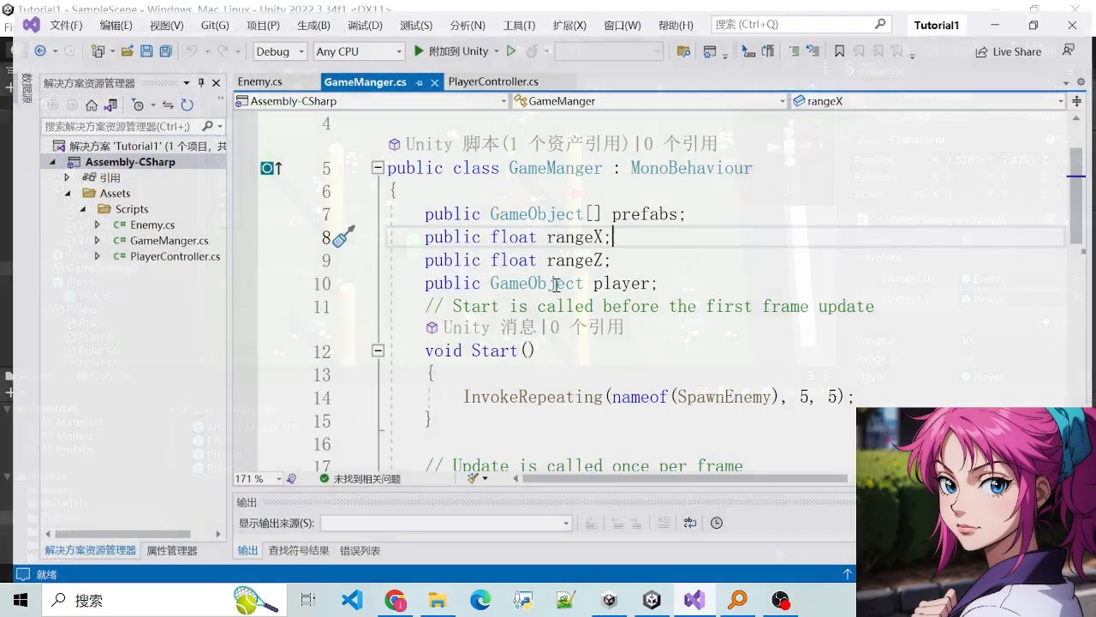
left_click_drag(417, 205, 643, 252)
left_click(643, 252)
left_click(642, 208)
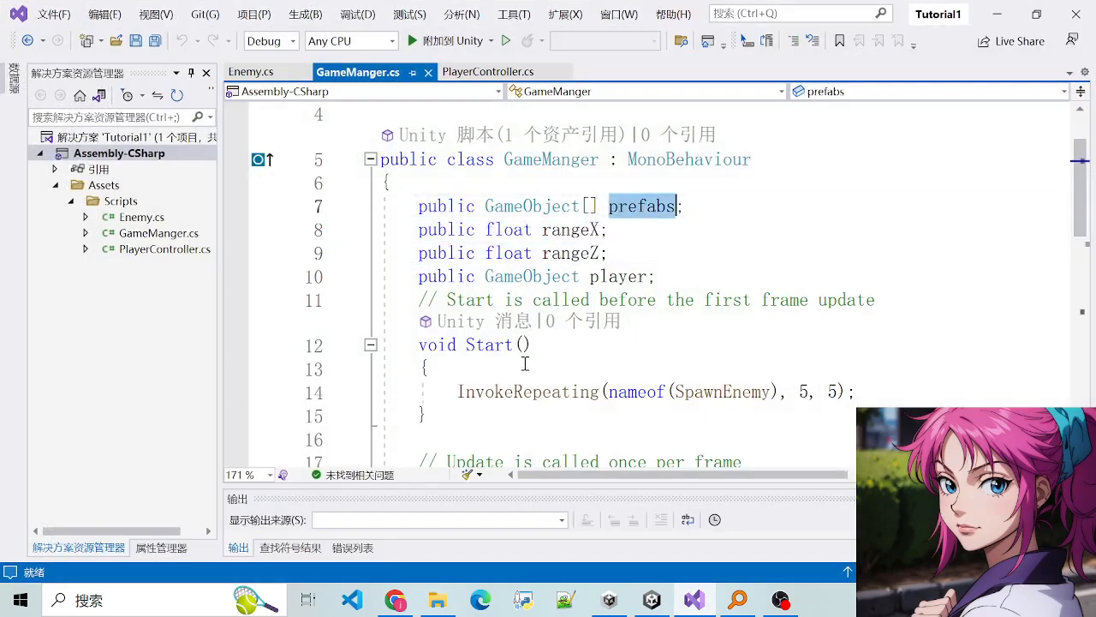
scroll(641, 210, "down", 2)
scroll(479, 326, "up", 1)
left_click(472, 343)
left_click(458, 324)
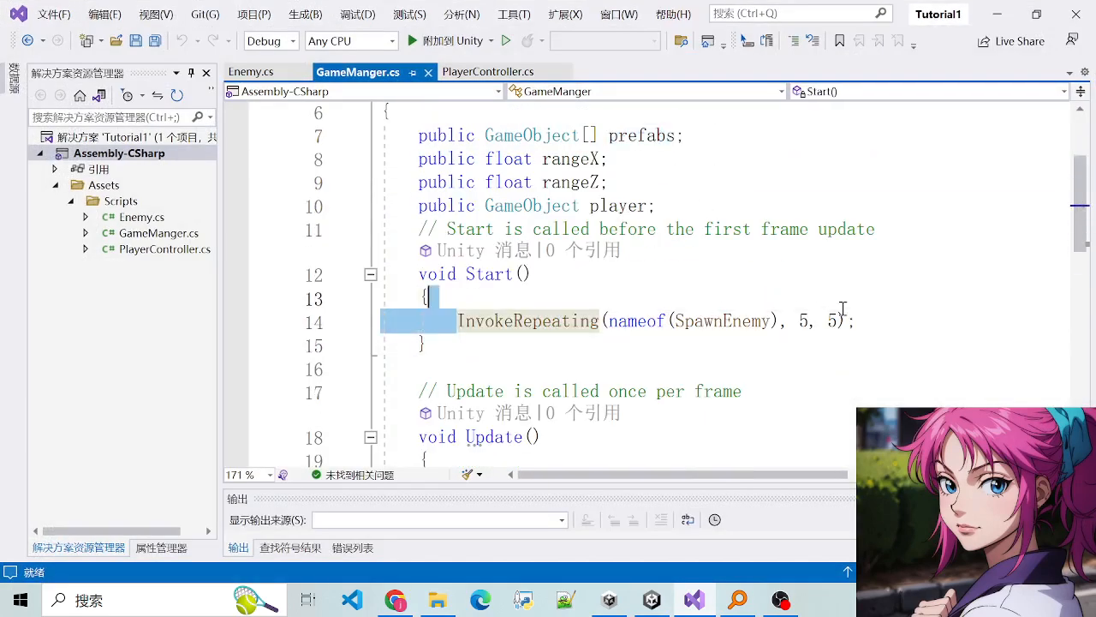
left_click(893, 318)
left_click_drag(454, 317, 860, 320)
Step: Below the SpawnEnemy call in Start, begin an InvokeRepeating call for nameof(SpawnPickup) with a start time of 10
left_click(874, 318)
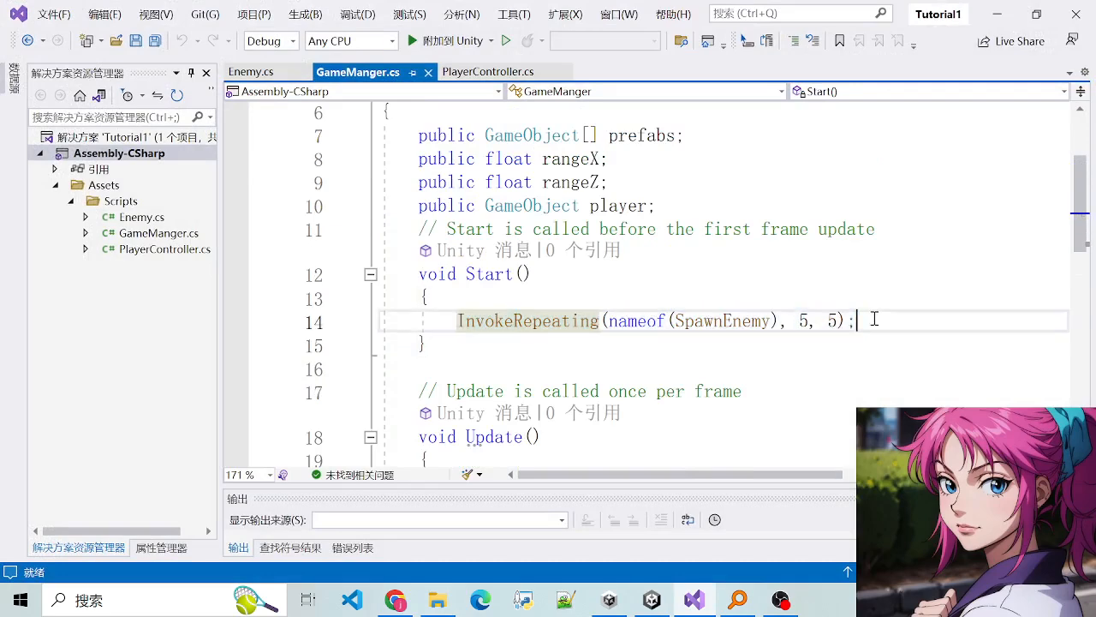
key("Return")
type("Inv")
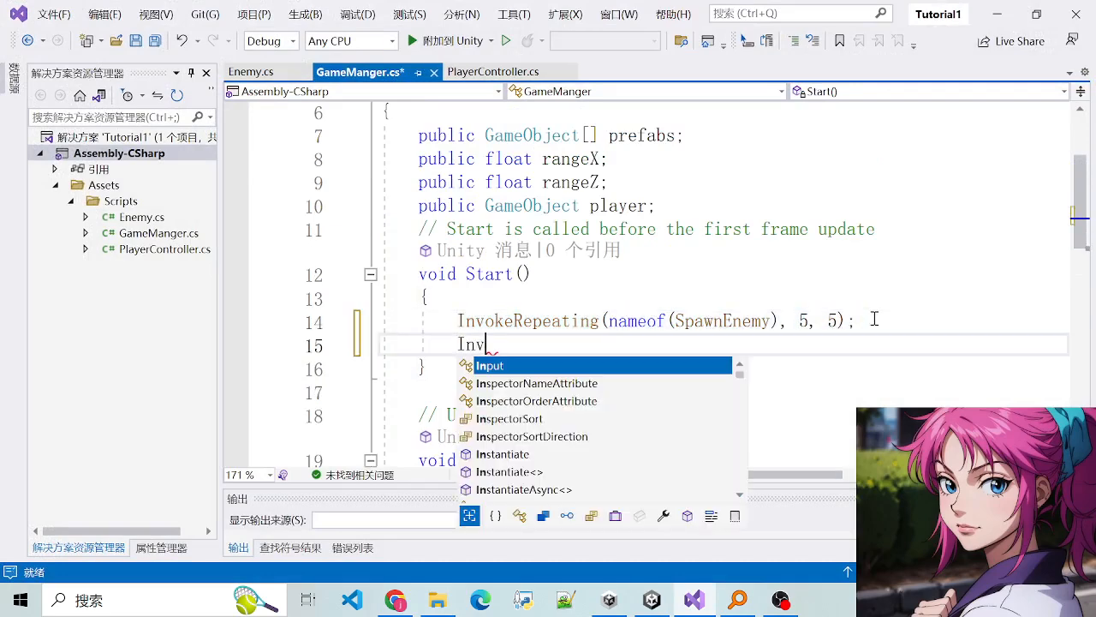
type("okeRepeati")
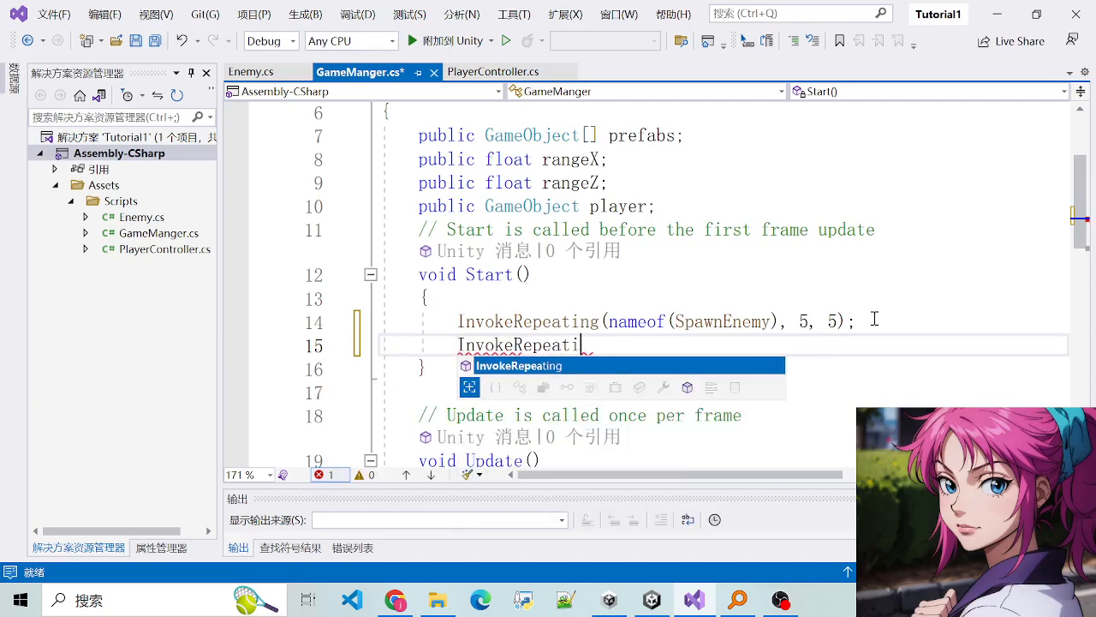
type("ng(name")
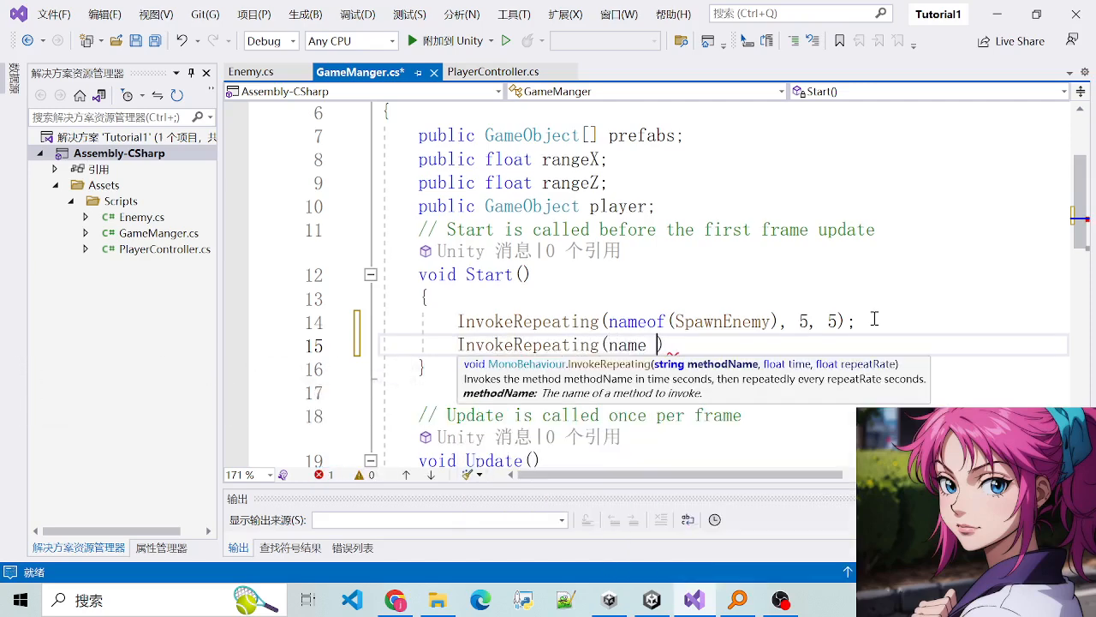
type("of(Sp")
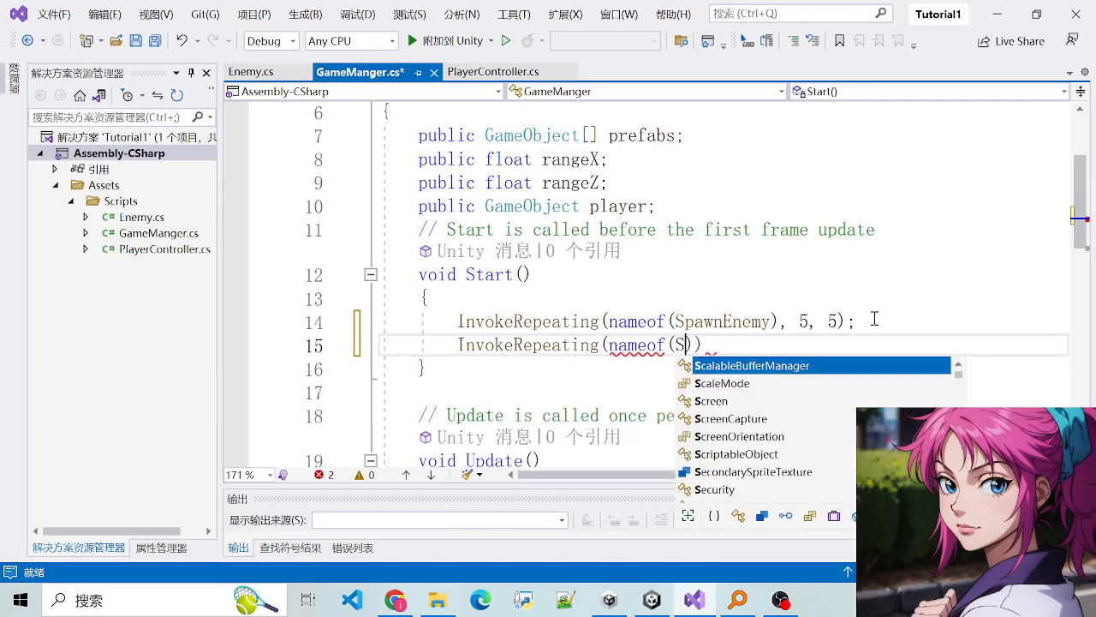
type("awnP")
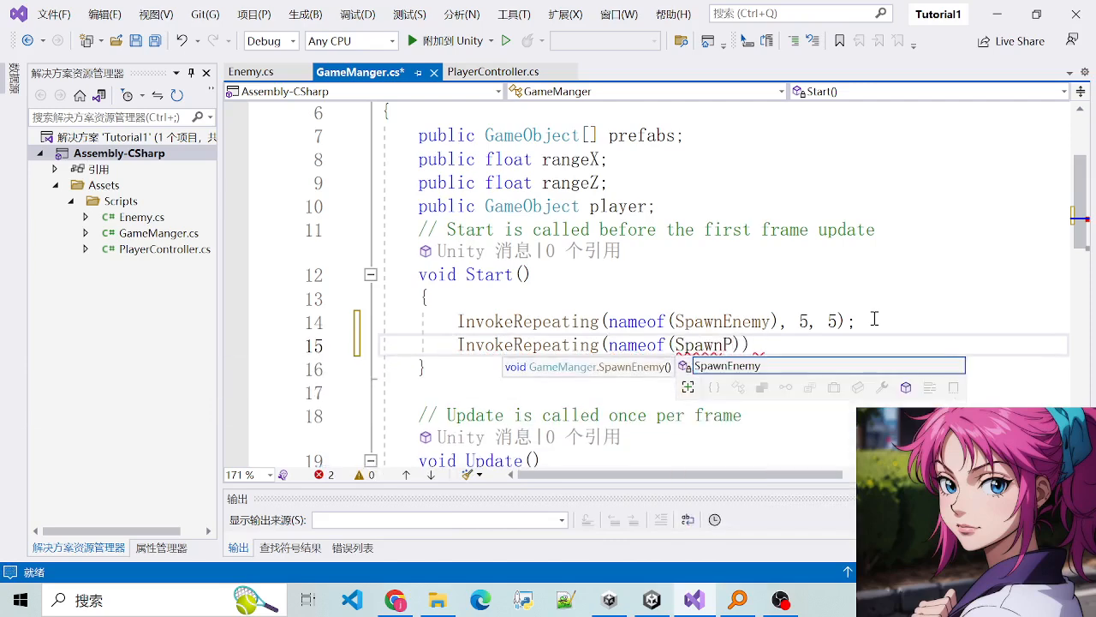
type("ickup), 10")
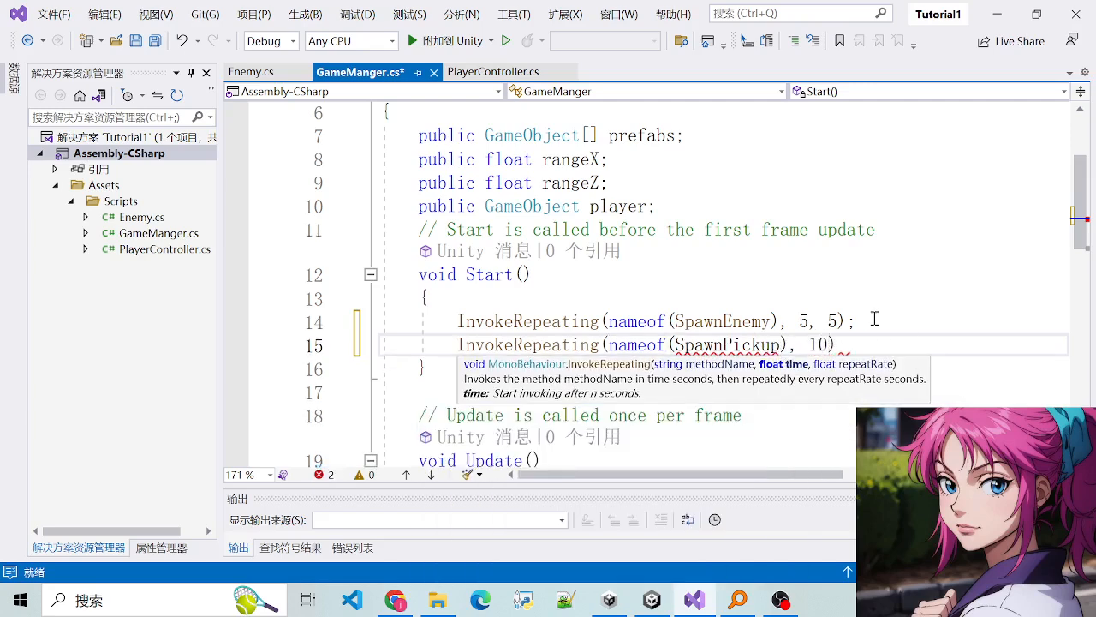
Step: Set the SpawnPickup call's start time and repeat rate to 20, complete the statement, and save GameManger.cs
type(",")
key("BackSpace")
key("BackSpace")
key("BackSpace")
key("BackSpace")
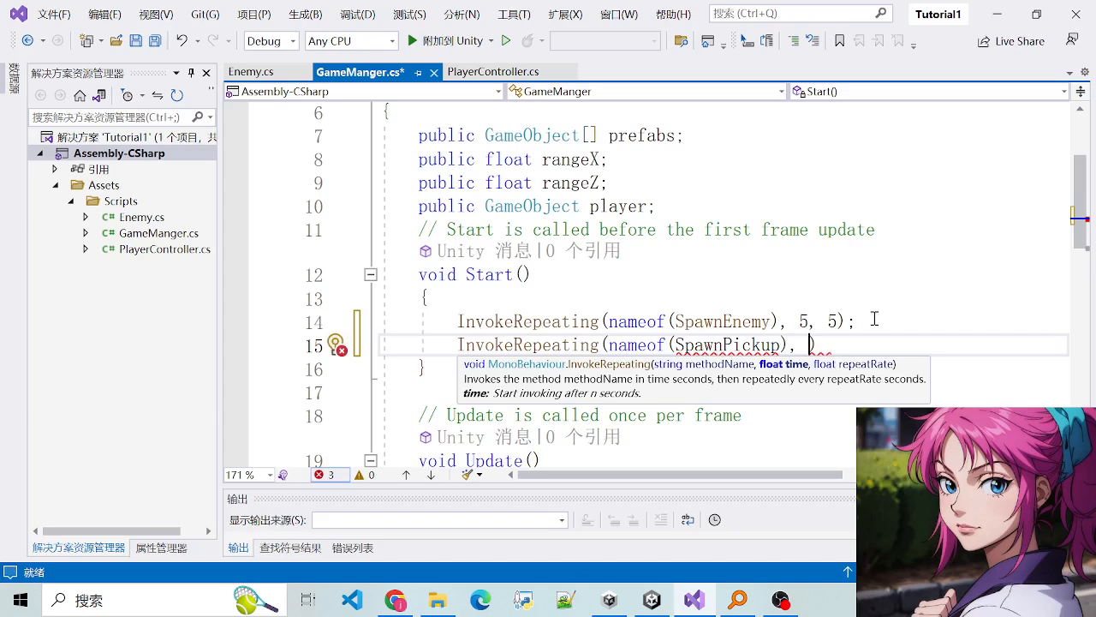
type("20, 20")
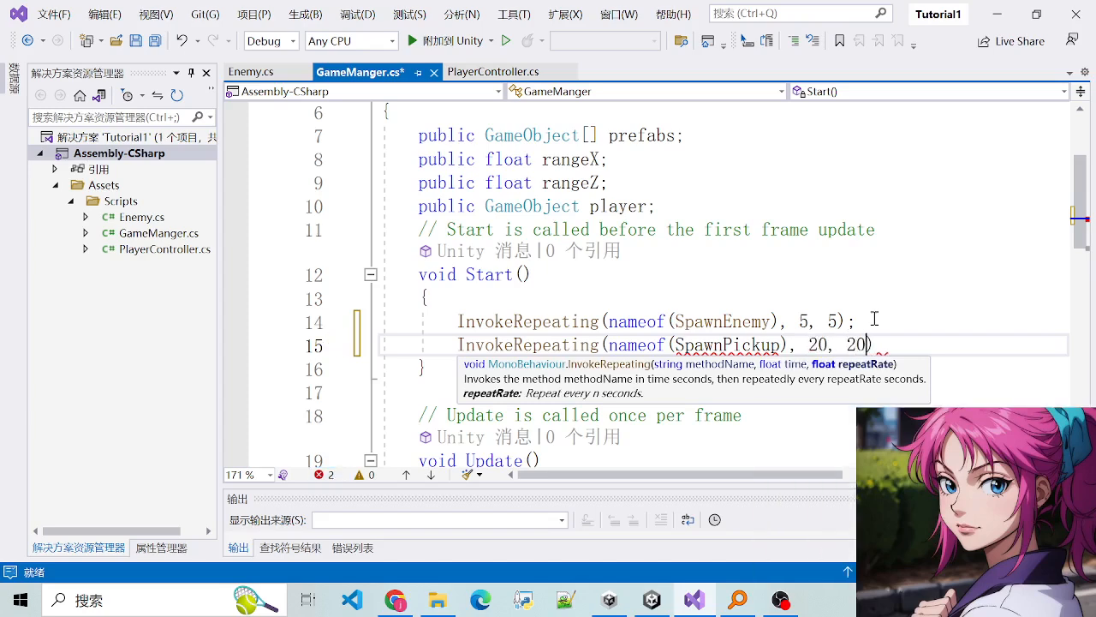
type(");")
key("ctrl+s")
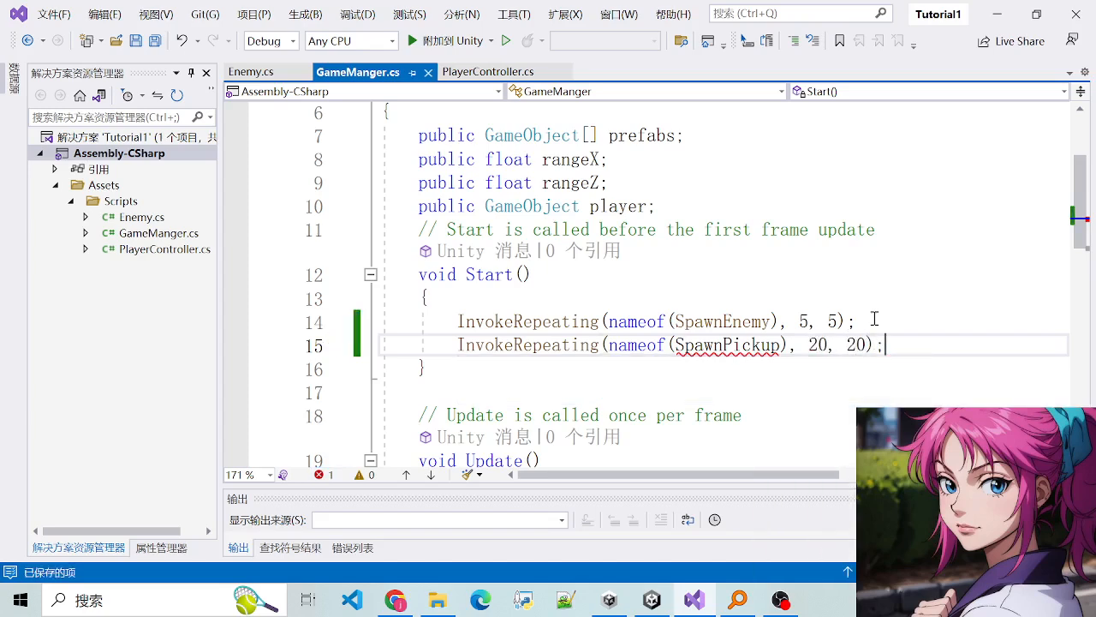
Step: Copy the name SpawnPickup from Start and create an empty void SpawnPickup() method below SpawnEnemy
scroll(851, 303, "up", 2)
scroll(607, 341, "down", 3)
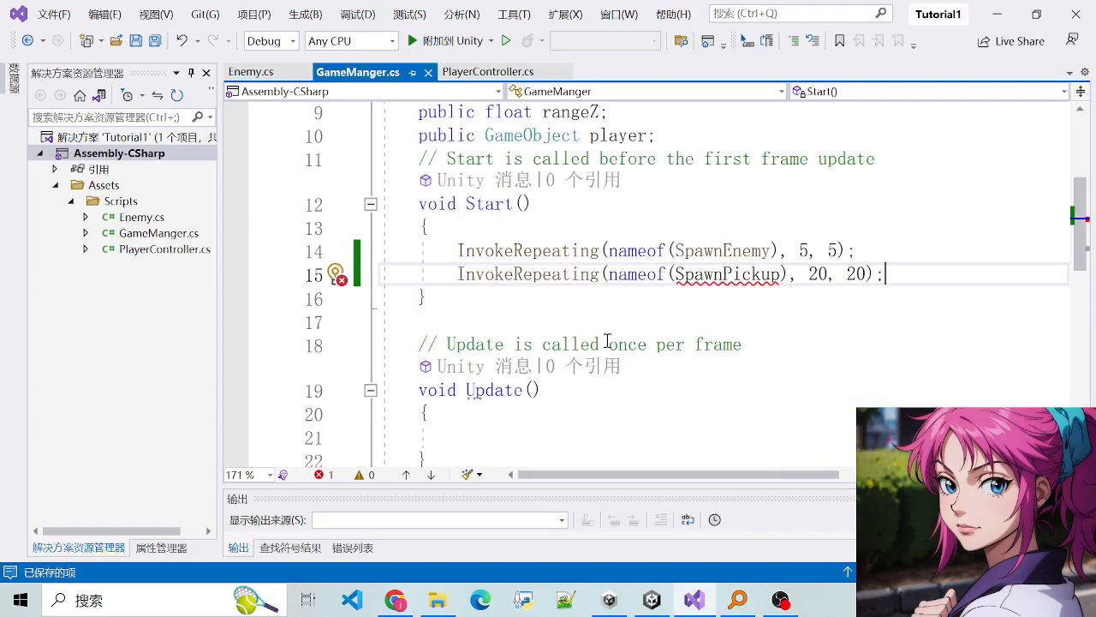
double_click(725, 278)
key("ctrl+c")
scroll(560, 356, "down", 7)
scroll(533, 347, "up", 1)
scroll(527, 350, "up", 2)
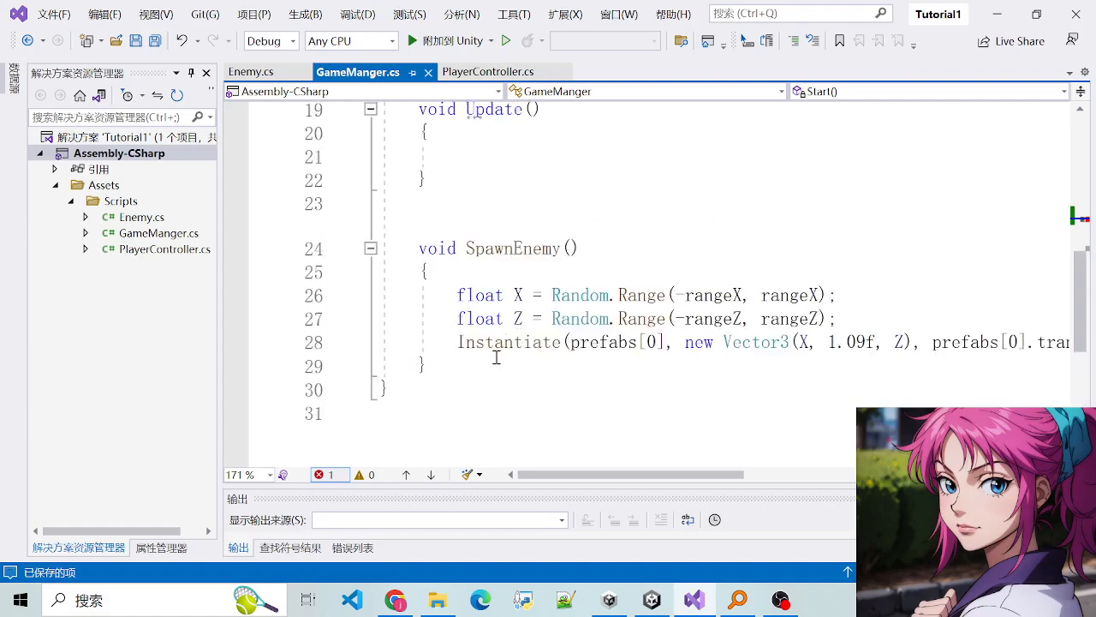
left_click(494, 358)
key("Return")
key("Return")
type("void")
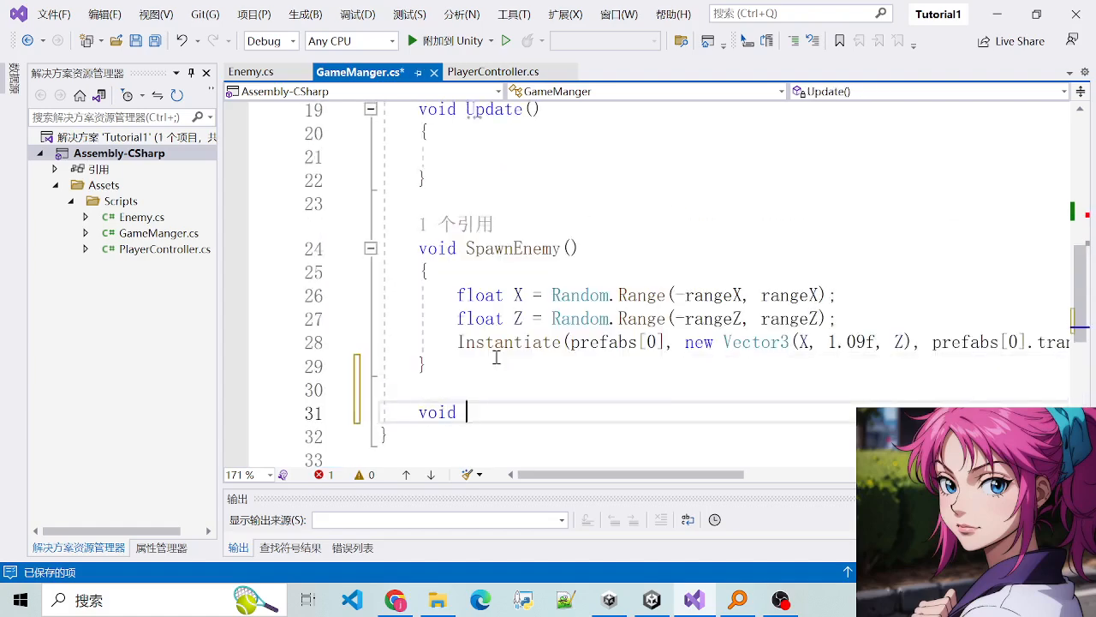
key("ctrl+v")
type("() {")
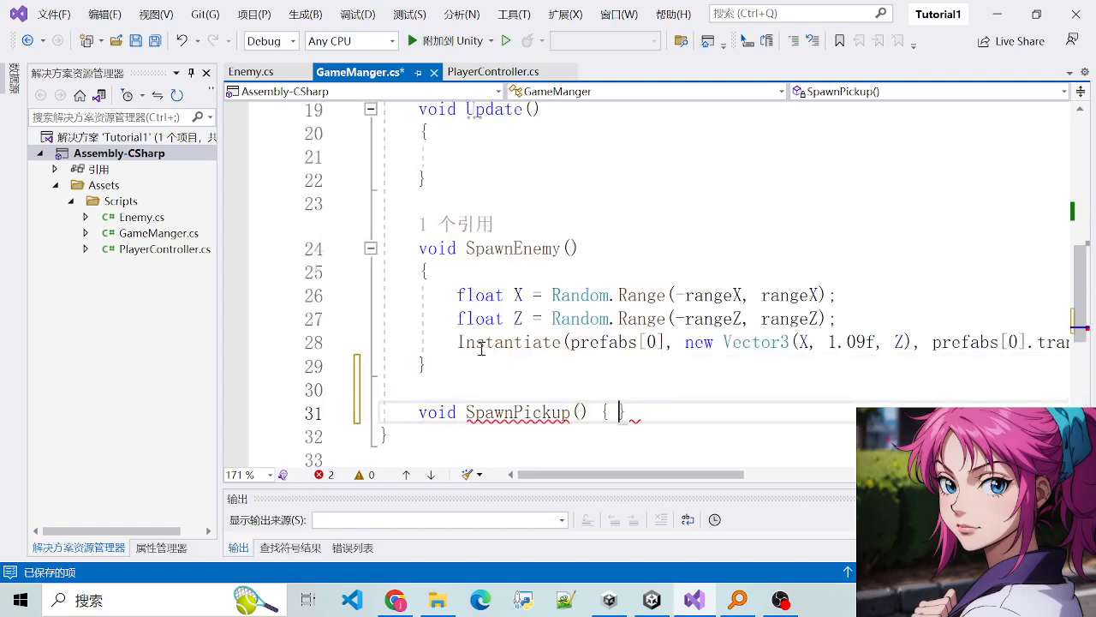
key("Return")
Step: Check the new SpawnPickup method against the two InvokeRepeating calls in Start
scroll(481, 349, "down", 2)
left_click(442, 307)
left_click_drag(420, 289, 600, 290)
left_click(654, 292)
scroll(654, 292, "up", 8)
scroll(650, 291, "down", 2)
left_click_drag(449, 319, 930, 342)
left_click(753, 342)
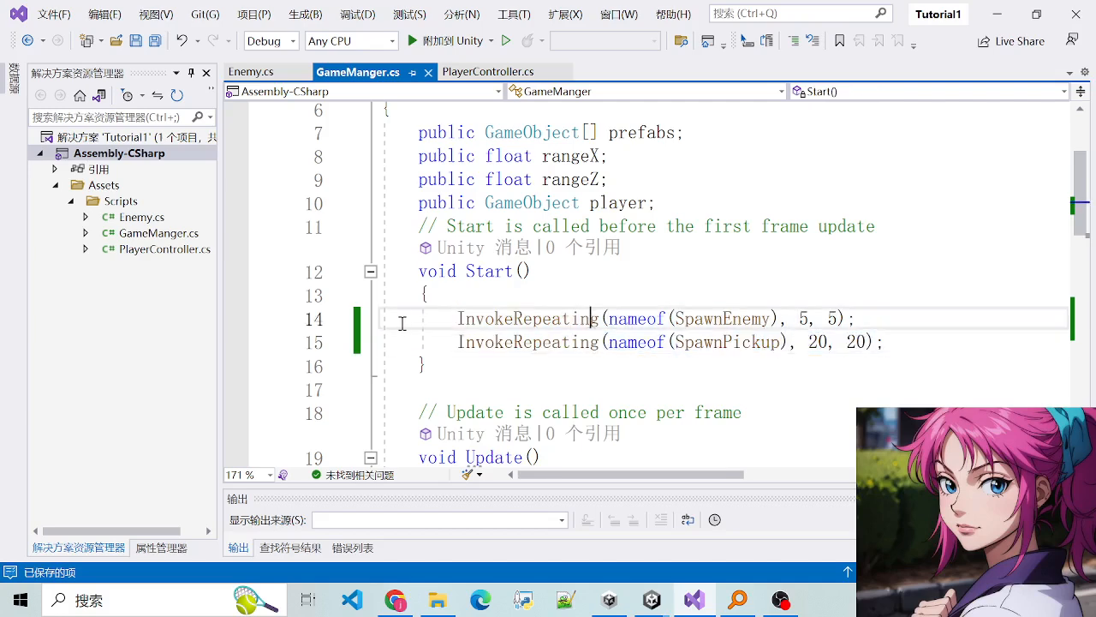
left_click_drag(399, 318, 919, 344)
left_click(919, 344)
scroll(553, 356, "down", 7)
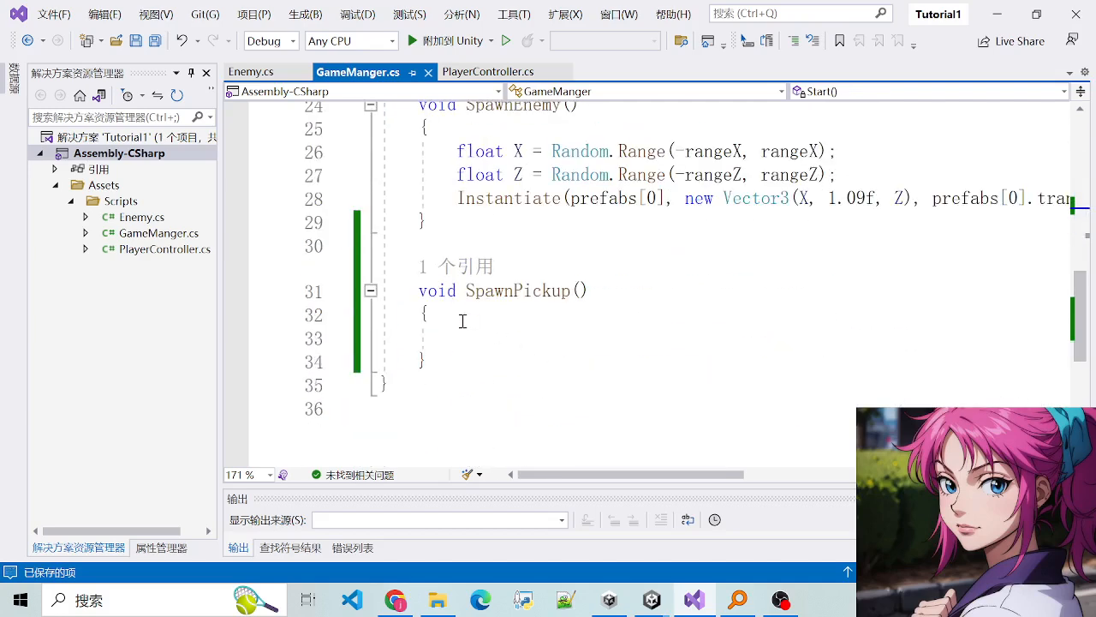
left_click(416, 291)
left_click(648, 291)
left_click(570, 316)
scroll(481, 254, "up", 3)
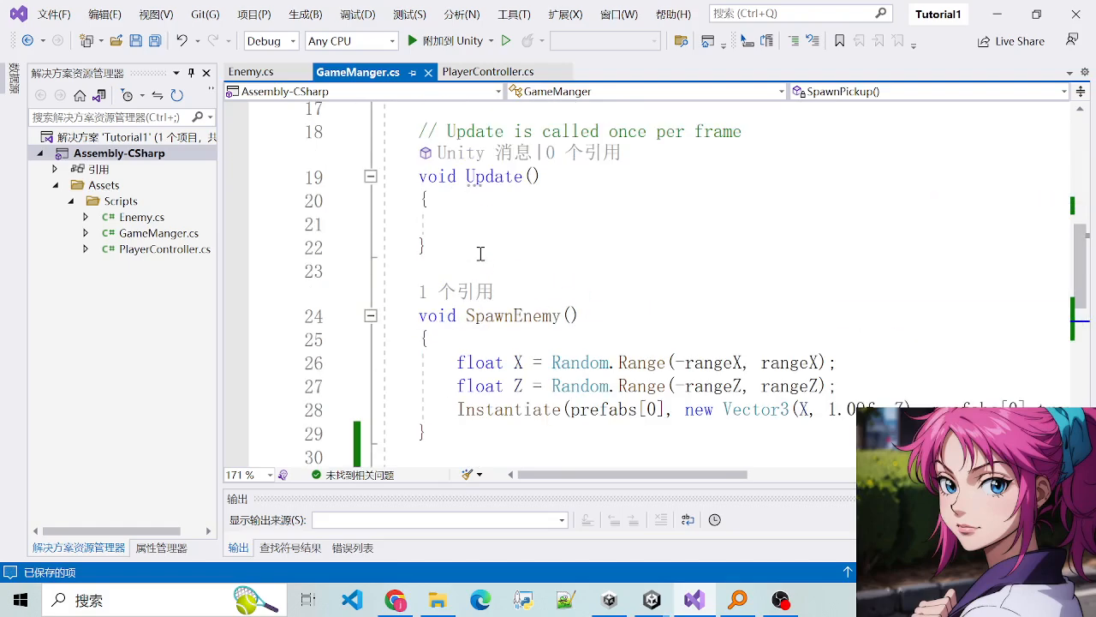
scroll(481, 254, "up", 3)
left_click(467, 250)
scroll(634, 385, "down", 4)
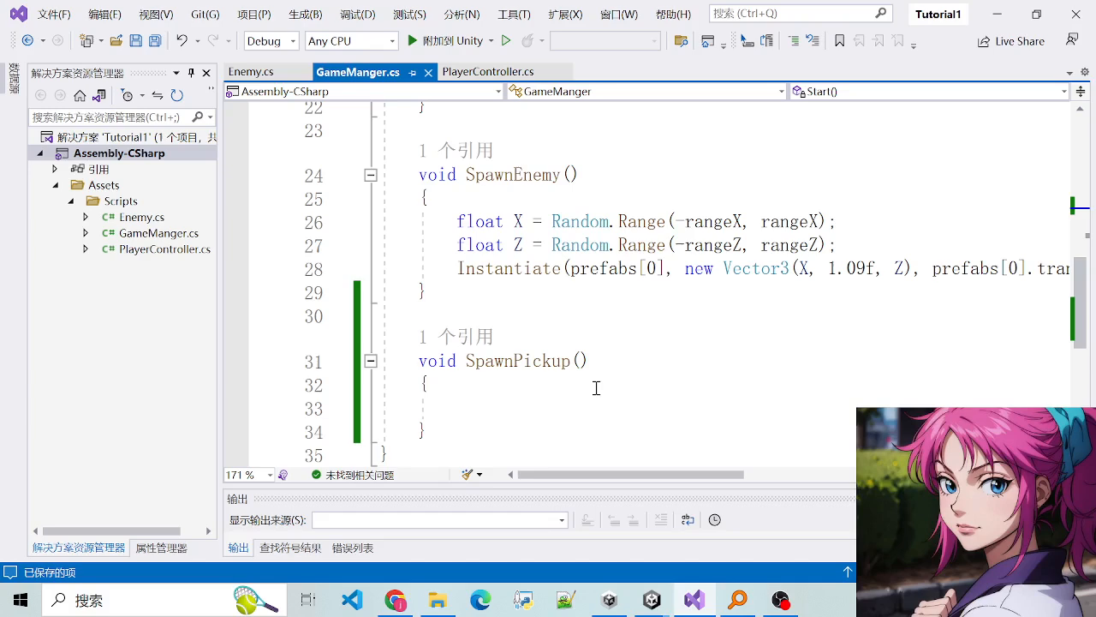
Step: Examine how SpawnEnemy computes its random X and Z positions from rangeX and rangeZ
left_click_drag(452, 234, 557, 269)
left_click(514, 176)
left_click(463, 222)
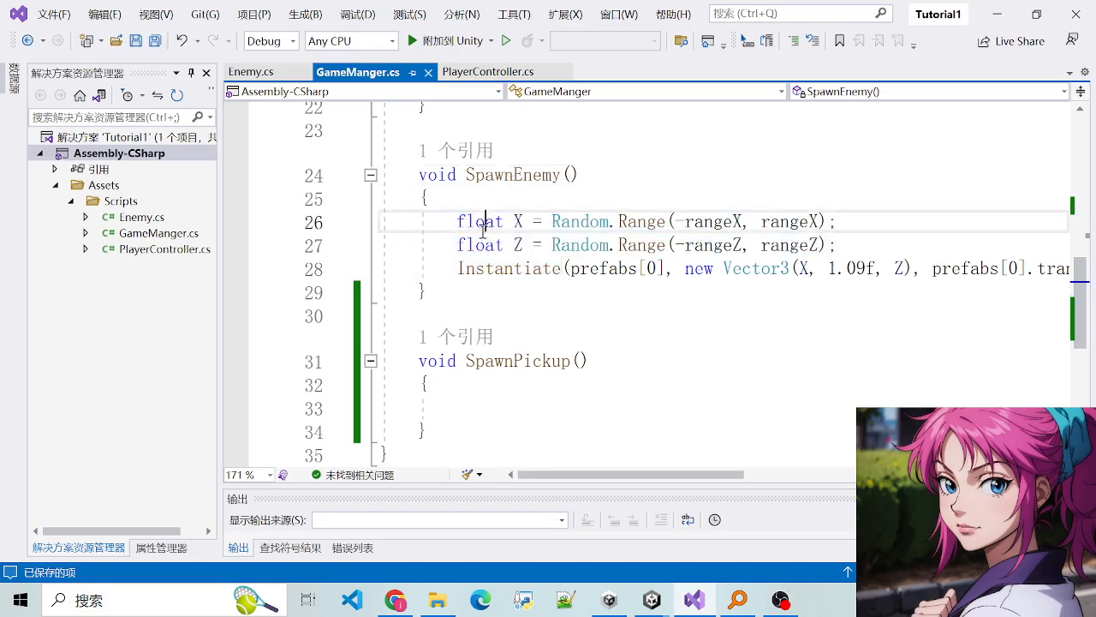
left_click_drag(459, 222, 581, 246)
left_click(581, 246)
left_click_drag(496, 223, 536, 225)
left_click(537, 224)
left_click(517, 223)
left_click_drag(467, 222, 649, 246)
left_click(649, 246)
Step: Copy the two random X and Z position lines from SpawnEnemy into the body of SpawnPickup
left_click_drag(455, 222, 861, 242)
key("ctrl+c")
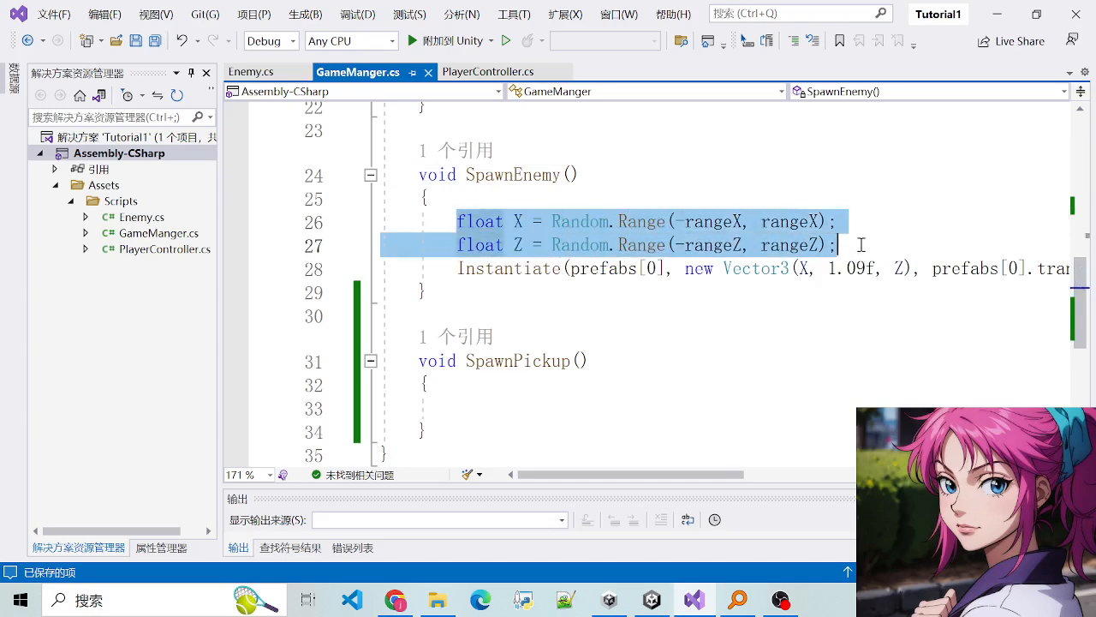
scroll(529, 342, "down", 2)
left_click(490, 273)
key("ctrl+v")
left_click_drag(460, 272, 867, 284)
left_click(868, 282)
left_click_drag(381, 268, 766, 288)
left_click(837, 289)
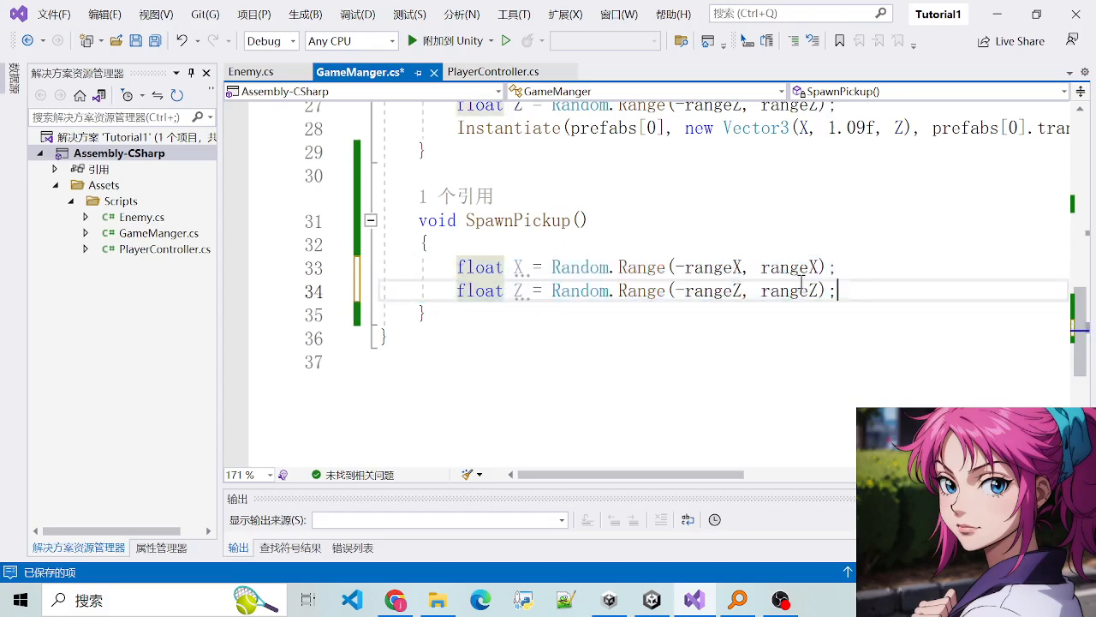
Step: Copy the full Instantiate line from SpawnEnemy to a new line below the Z position in SpawnPickup, and save the script
scroll(467, 278, "up", 2)
left_click_drag(457, 269, 709, 272)
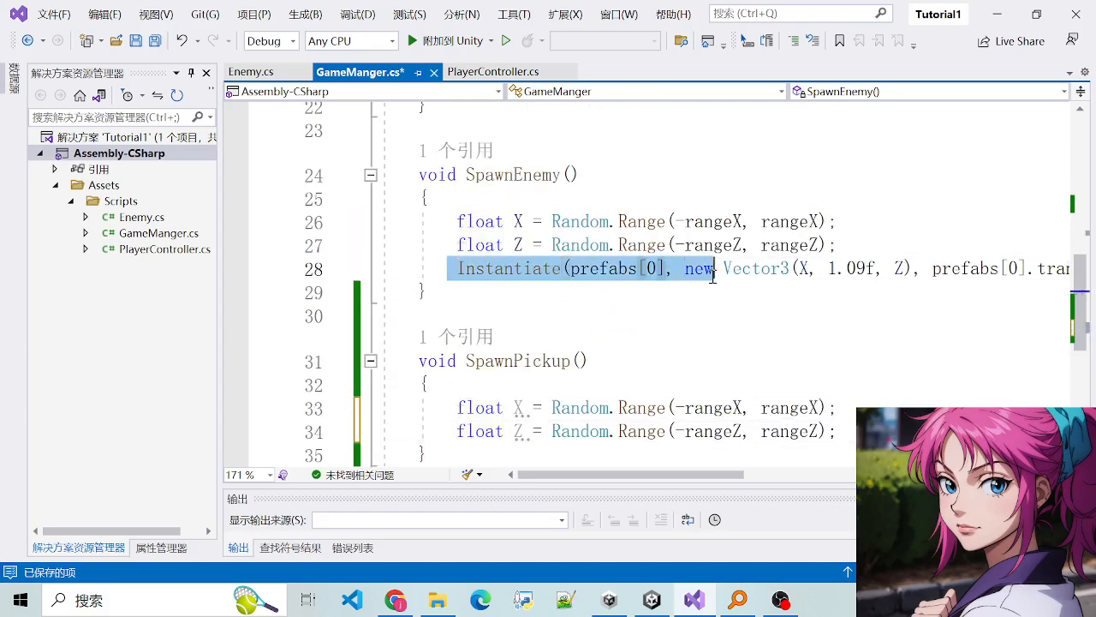
left_click(665, 268)
left_click_drag(458, 268, 692, 269)
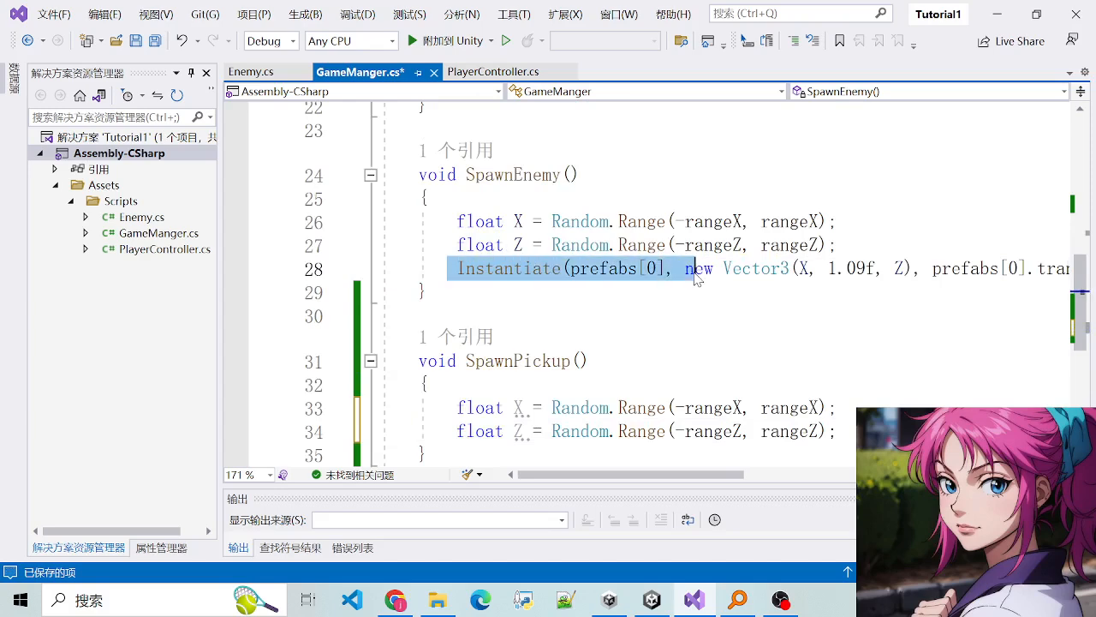
left_click(548, 272)
left_click_drag(457, 268, 525, 269)
left_click(457, 269)
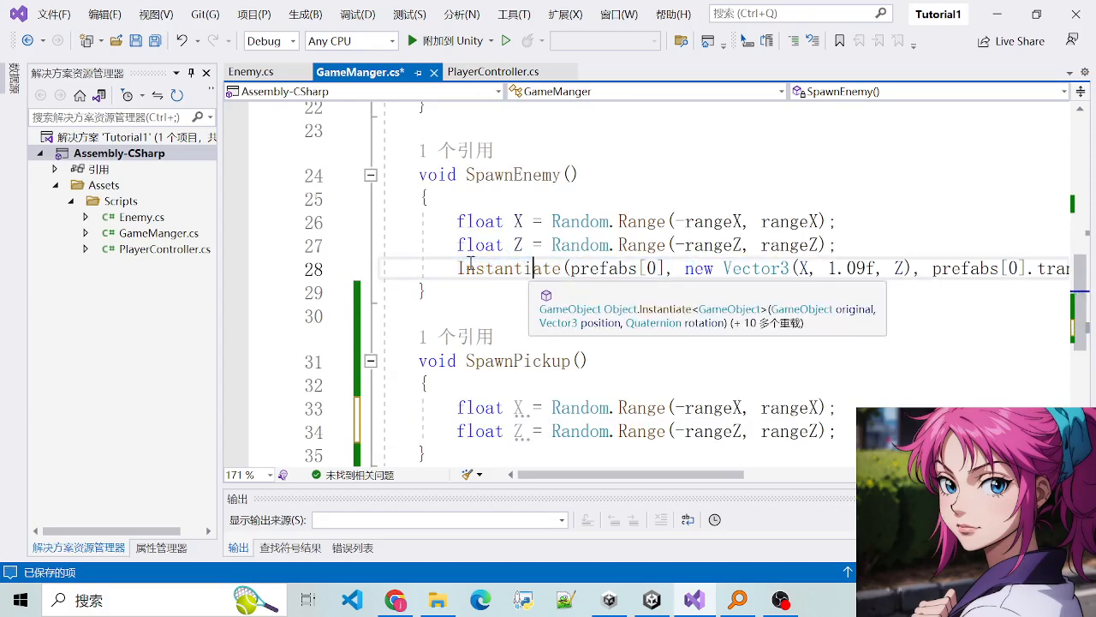
left_click_drag(457, 269, 1093, 268)
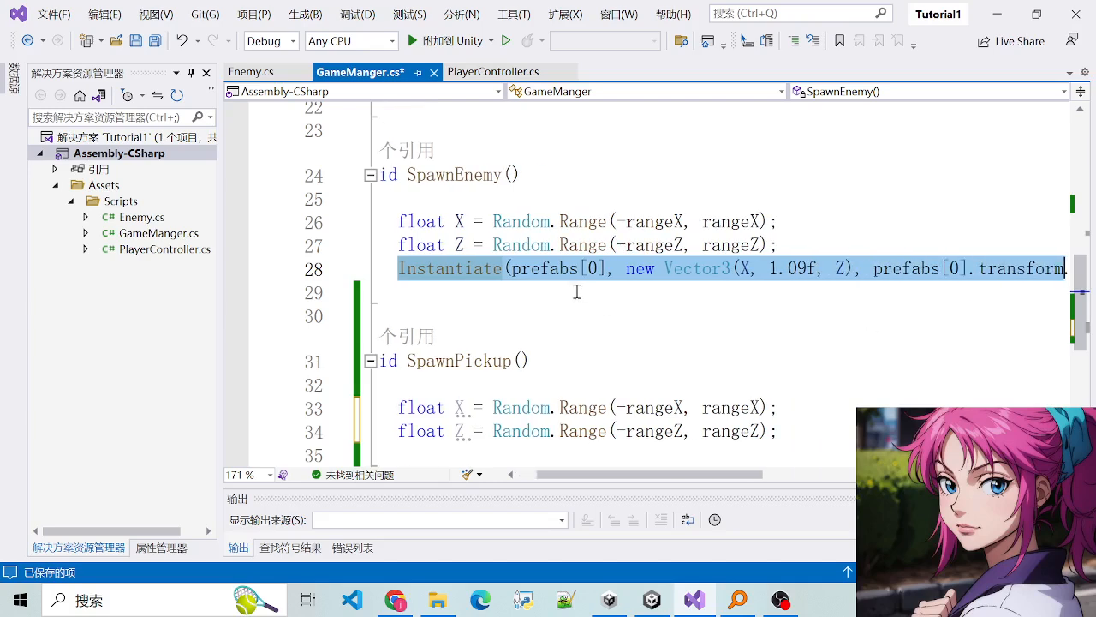
left_click(397, 268)
left_click_drag(398, 268, 1093, 268)
key("ctrl+c")
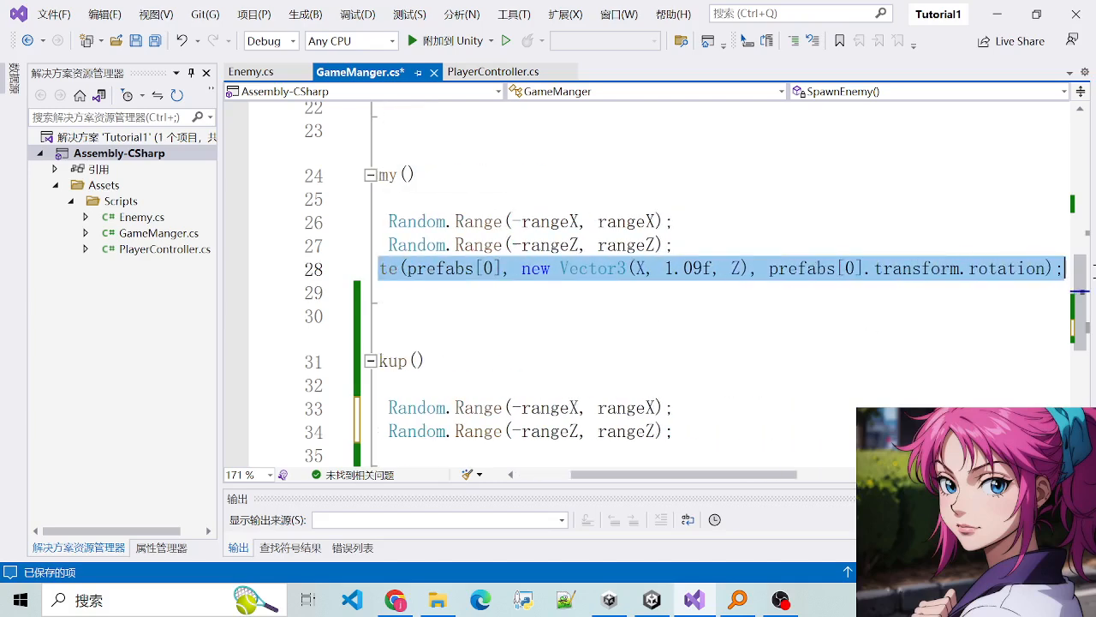
left_click(700, 435)
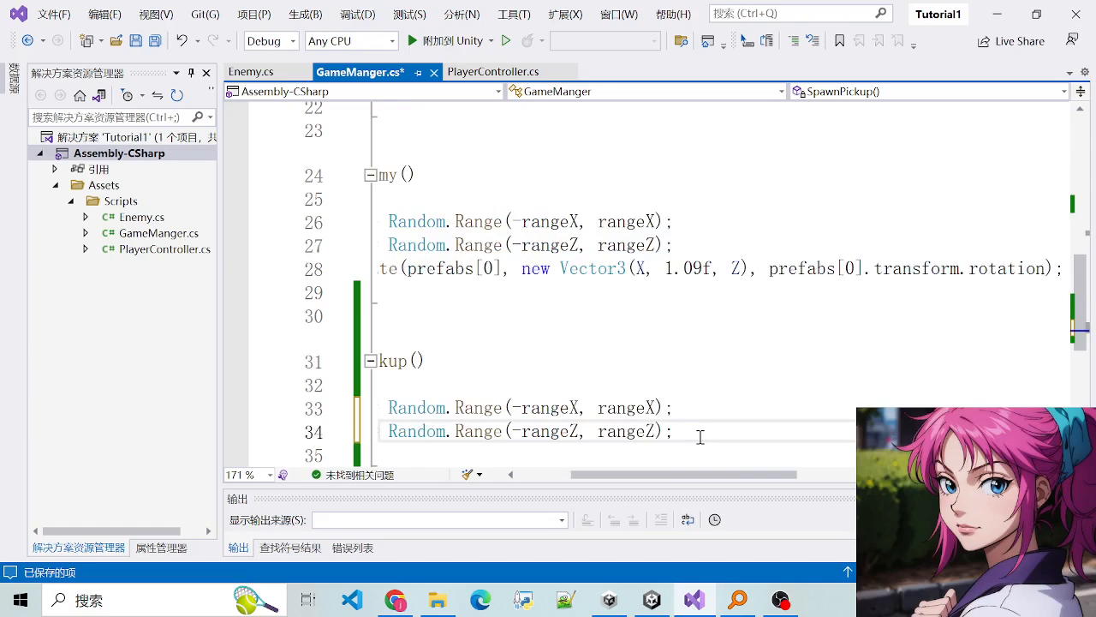
key("Return")
key("ctrl+v")
key("ctrl+s")
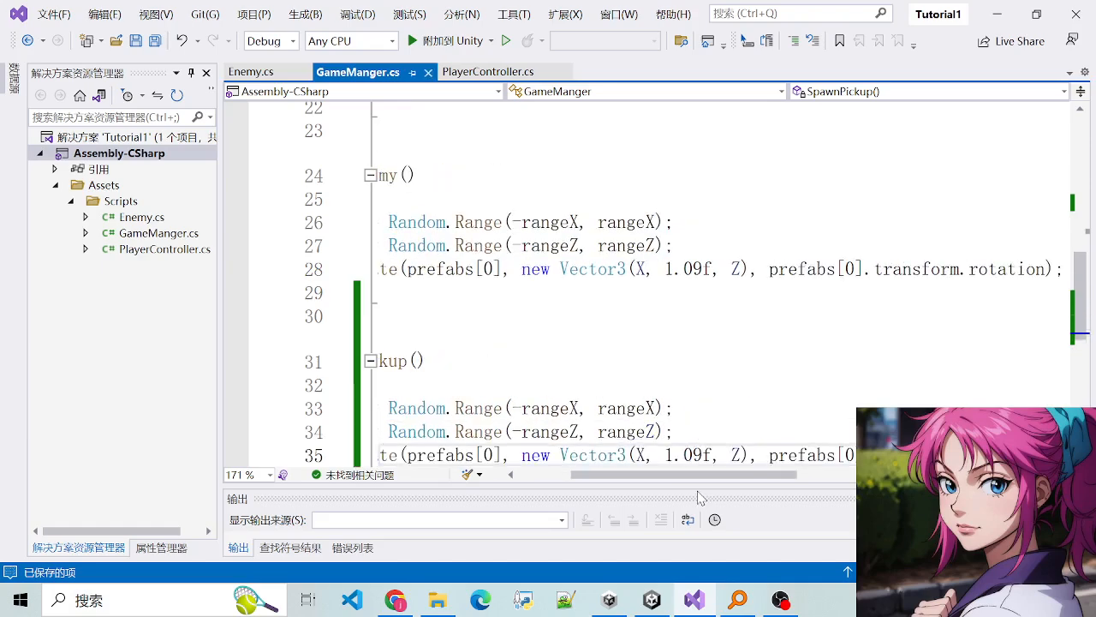
Step: Change the first argument of SpawnPickup's Instantiate call to prefabs[1] and save the script
left_click_drag(685, 474, 633, 475)
scroll(565, 385, "down", 3)
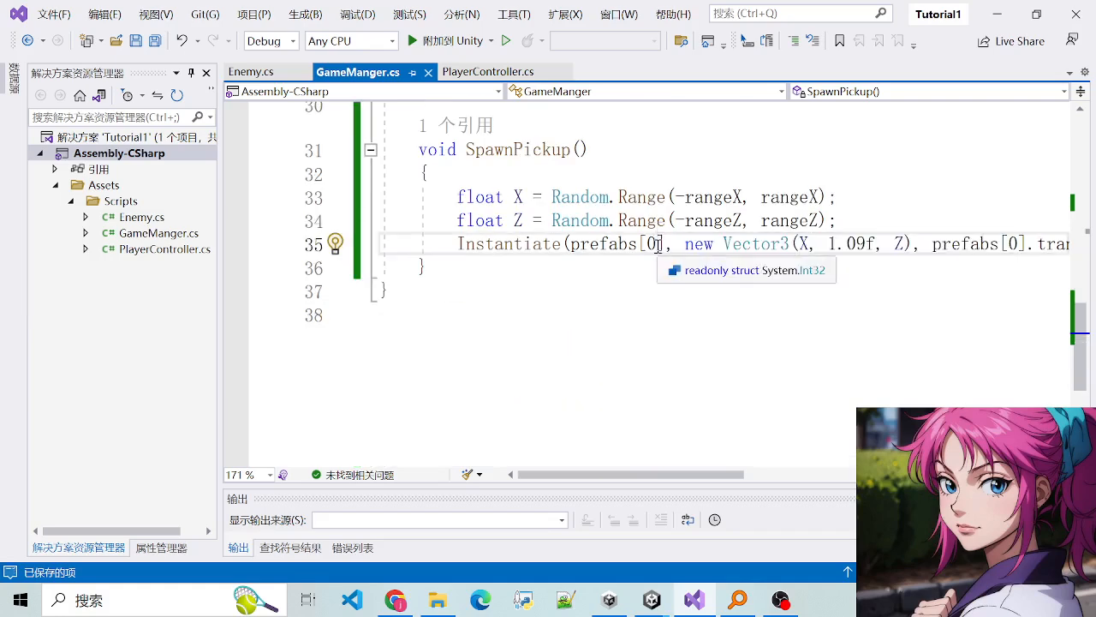
double_click(655, 244)
type("1")
scroll(658, 231, "up", 2)
type("s")
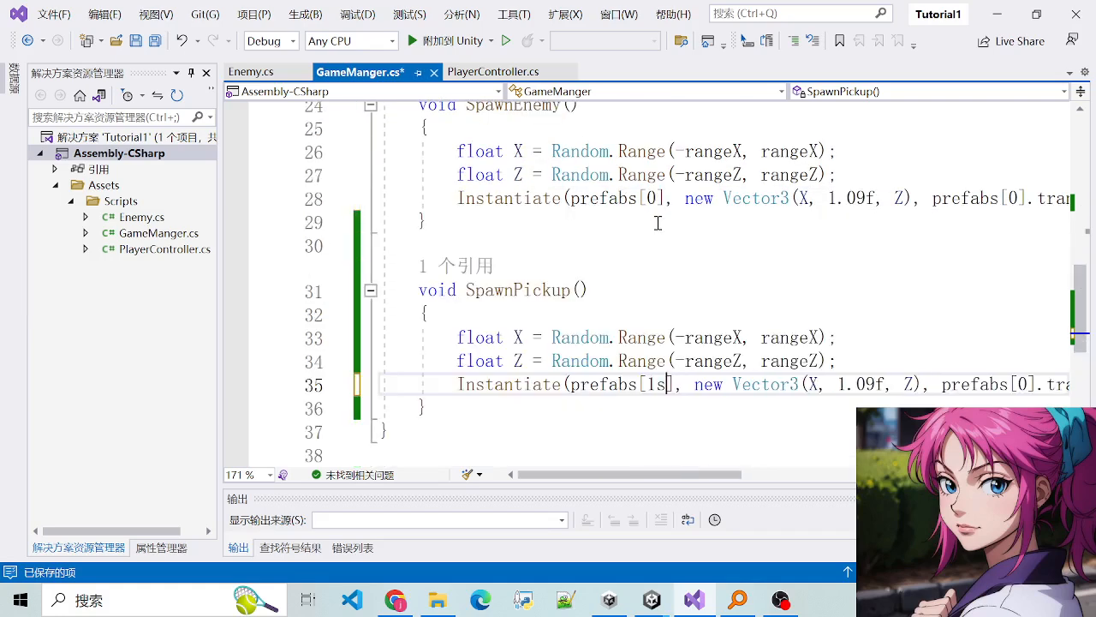
key("BackSpace")
key("ctrl+s")
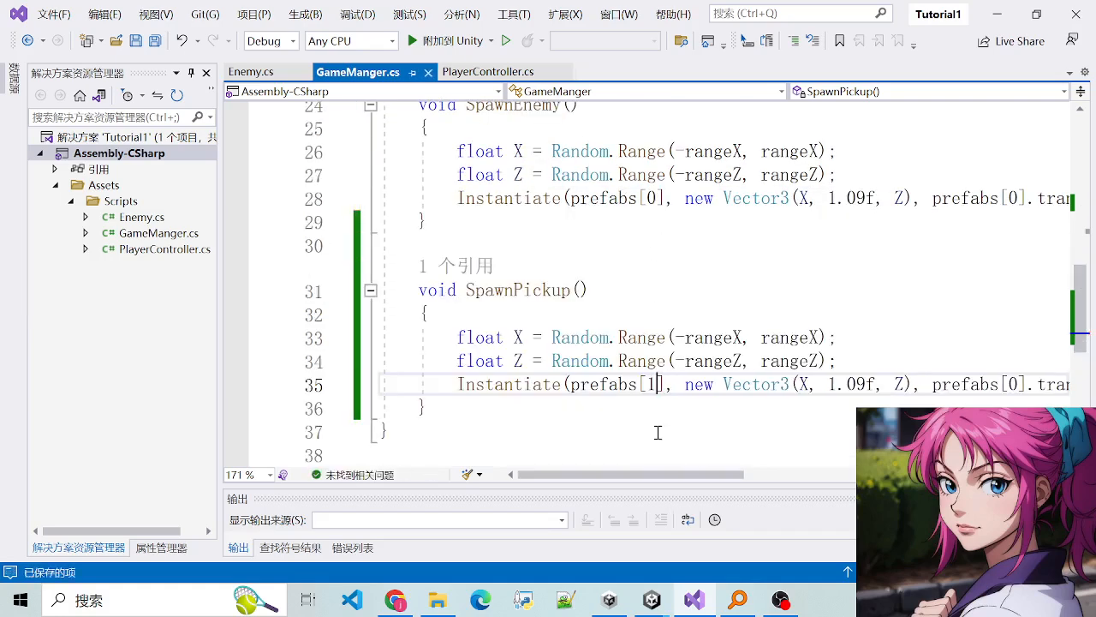
Step: Change the rotation argument of SpawnPickup's Instantiate call to prefabs[1].transform.rotation and save the script
left_click_drag(719, 474, 844, 482)
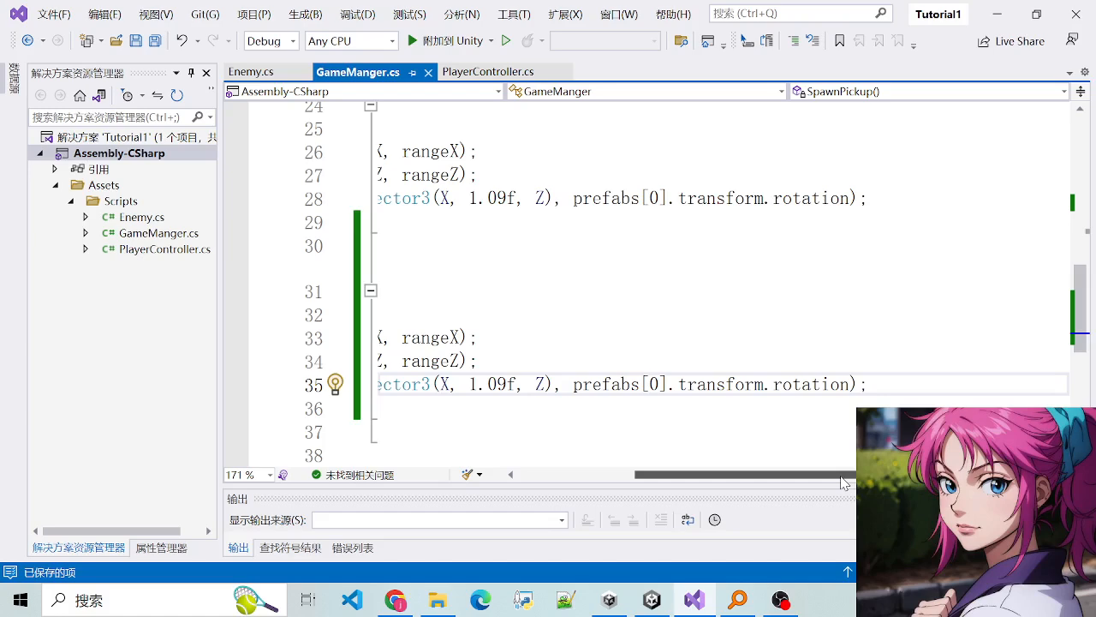
double_click(652, 382)
type("1")
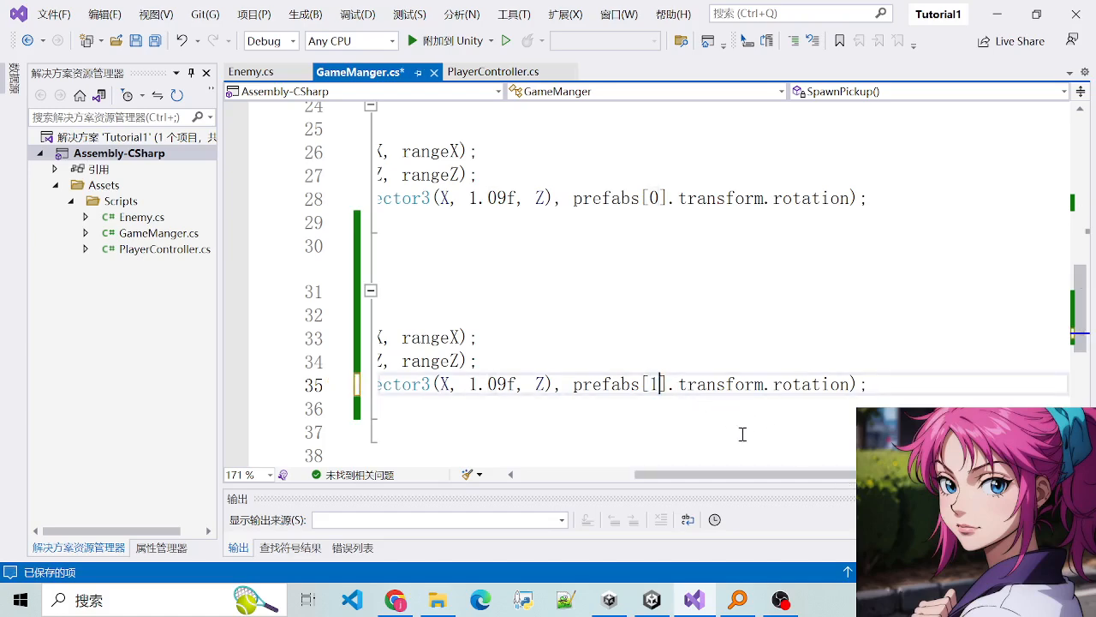
key("ctrl+s")
Step: Review the finished SpawnPickup method and the InvokeRepeating calls in Start
left_click_drag(737, 476, 621, 483)
left_click(514, 360)
left_click_drag(459, 336, 968, 354)
left_click(968, 354)
left_click(529, 291)
scroll(531, 282, "up", 6)
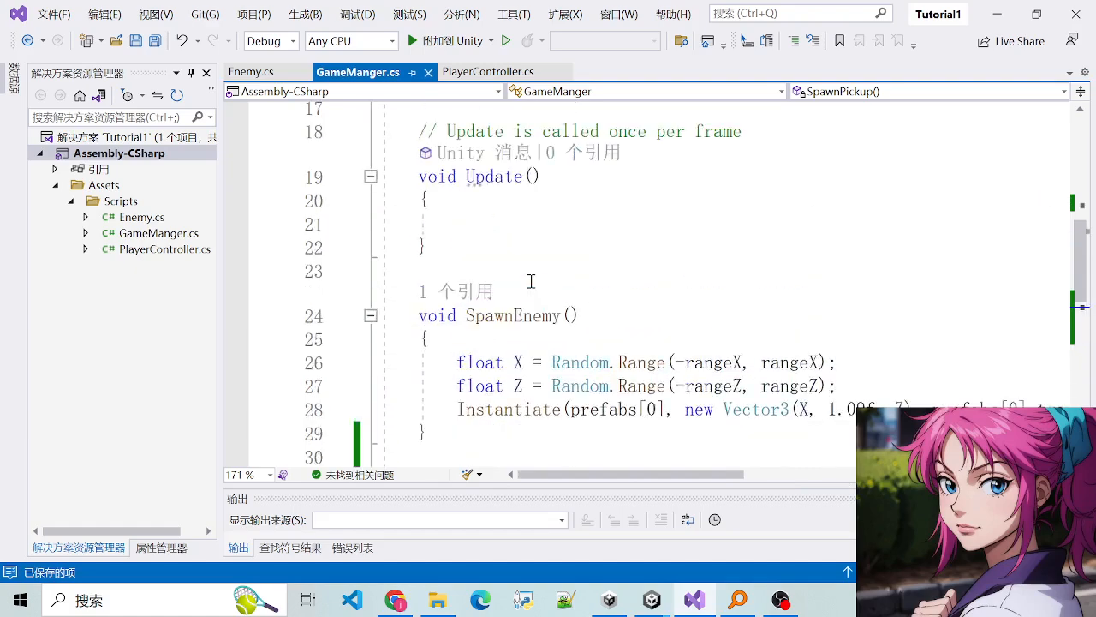
left_click_drag(463, 321, 873, 343)
left_click(962, 345)
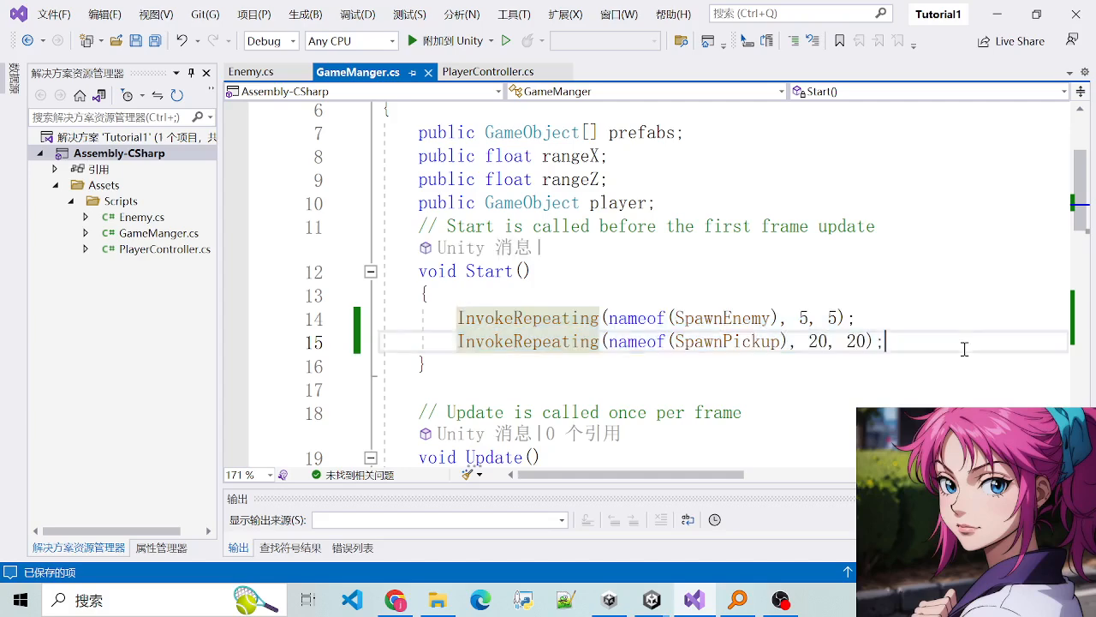
Step: Examine the two InvokeRepeating calls in Start and the timing arguments passed for SpawnPickup
left_click_drag(451, 318, 818, 339)
left_click(887, 341)
left_click_drag(641, 318, 777, 341)
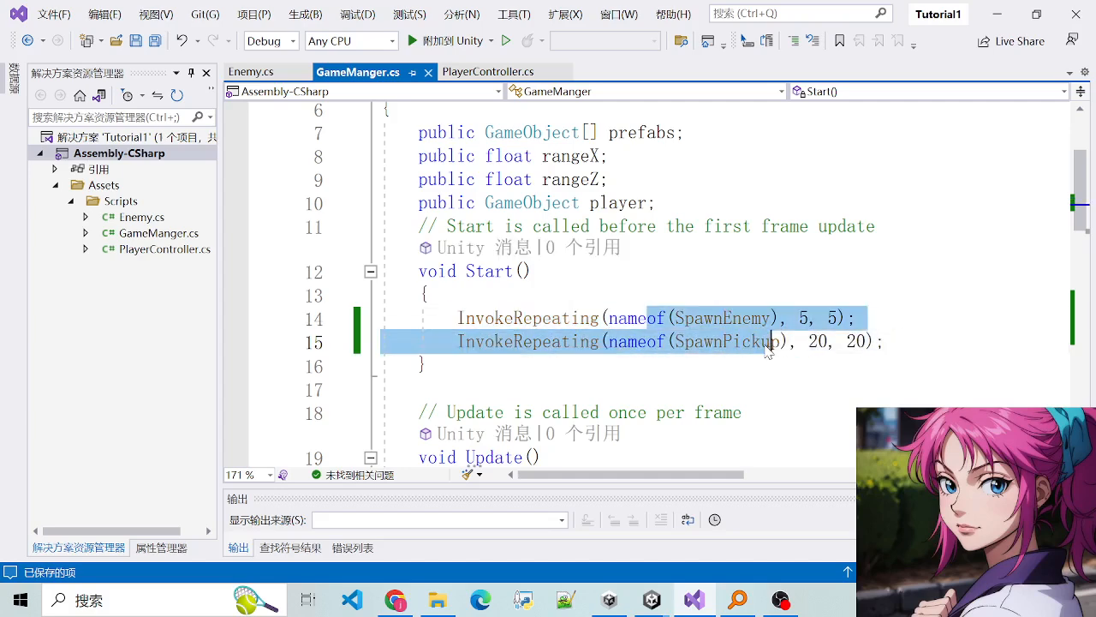
left_click(770, 341)
left_click_drag(467, 318, 905, 341)
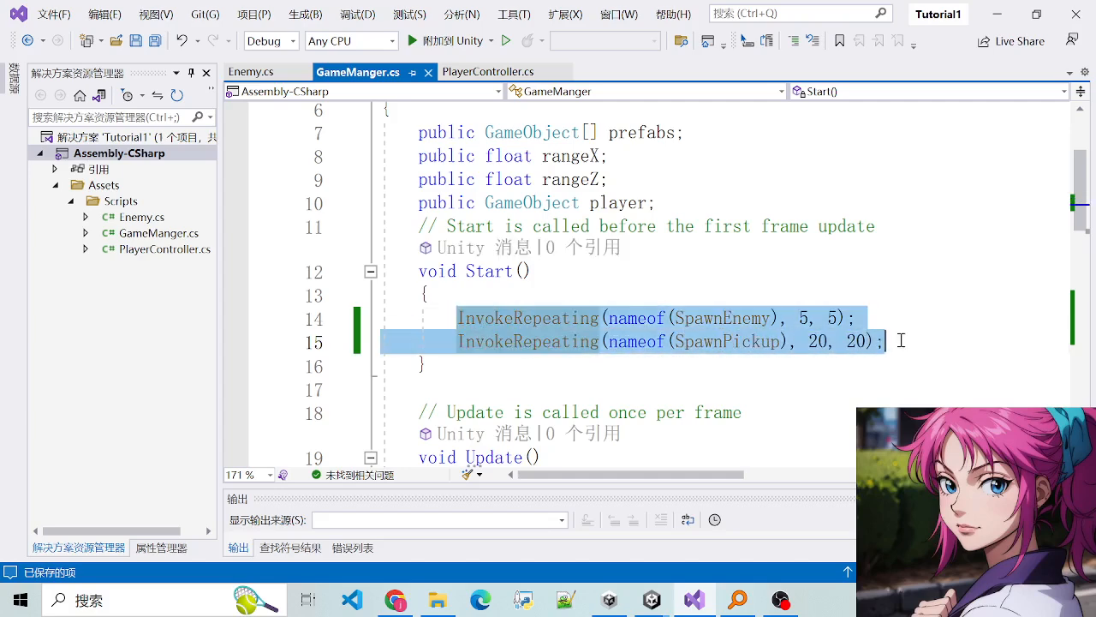
left_click(953, 341)
left_click_drag(813, 340, 829, 343)
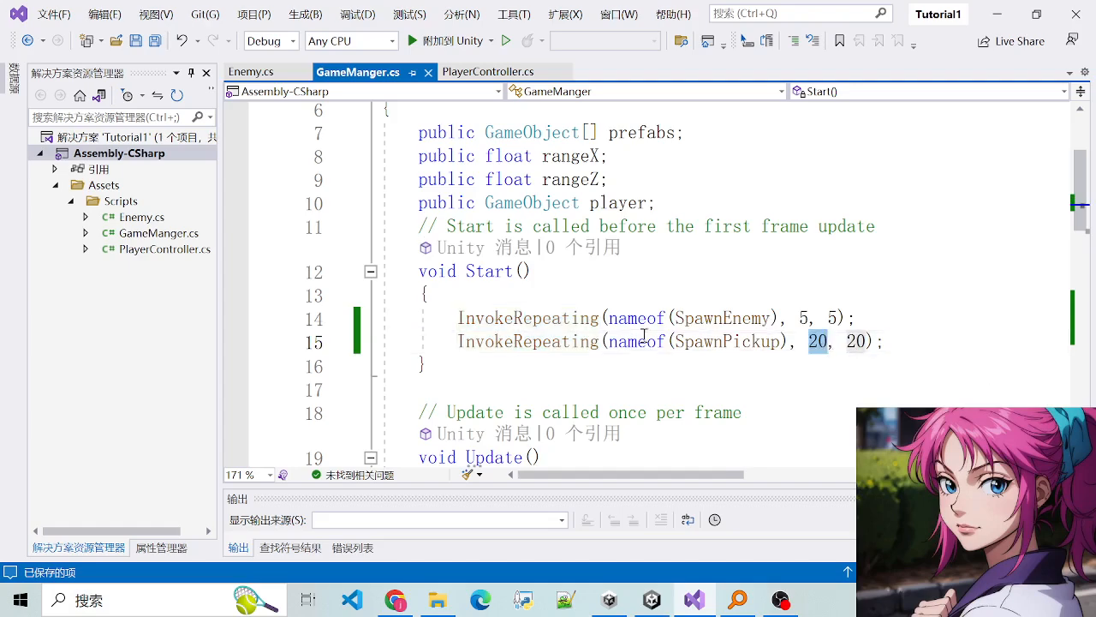
left_click_drag(440, 320, 913, 345)
left_click(913, 345)
Step: Declare a public float field named pickupTimeInterval below the player field in GameManger and save the script
scroll(775, 284, "up", 2)
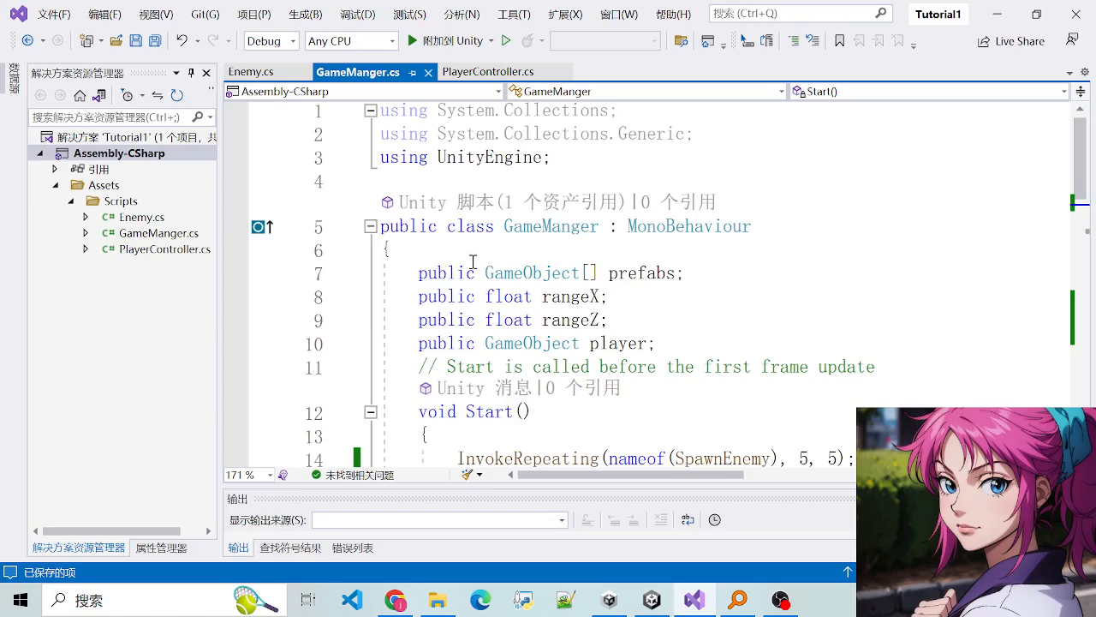
left_click(585, 342)
scroll(695, 230, "down", 2)
left_click(693, 207)
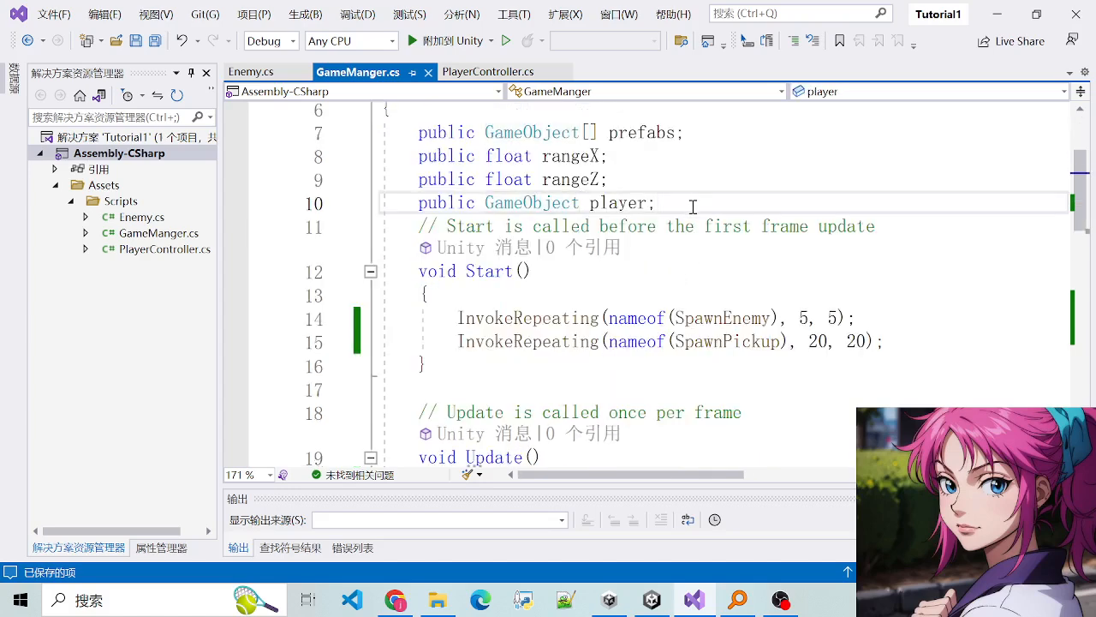
key("Return")
type("public")
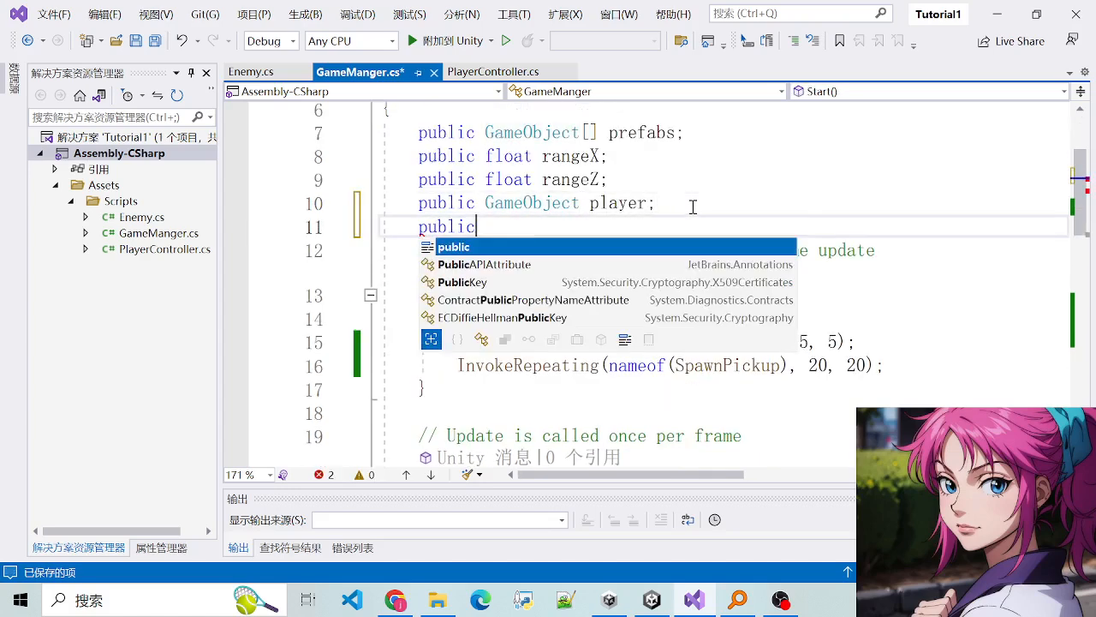
type(" float pick")
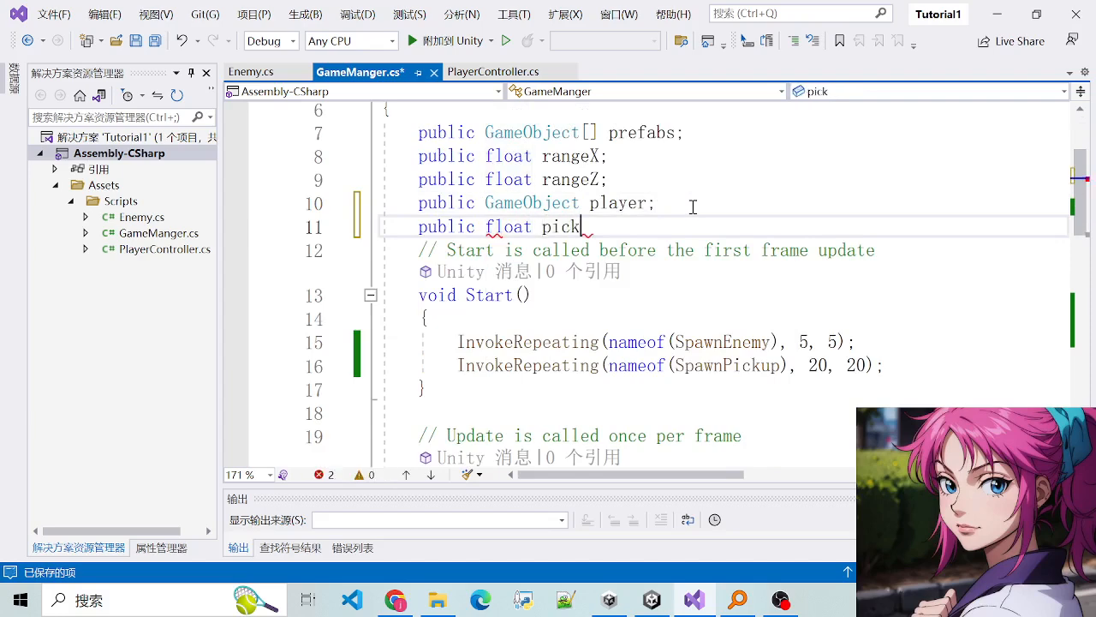
type("upIn")
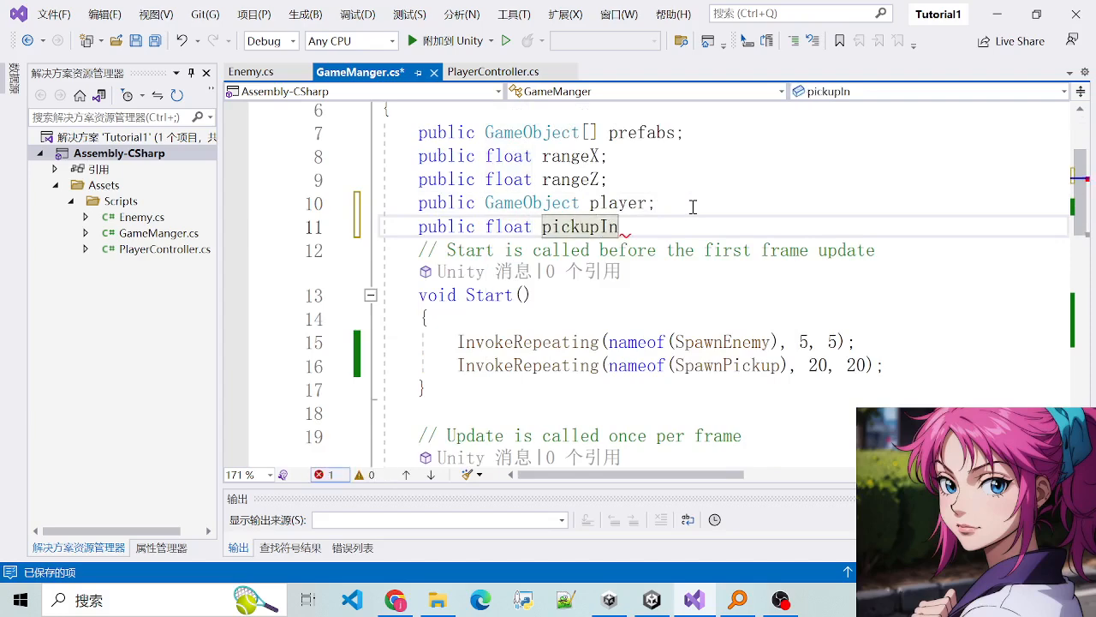
key("BackSpace")
key("BackSpace")
type("TimeInterval;")
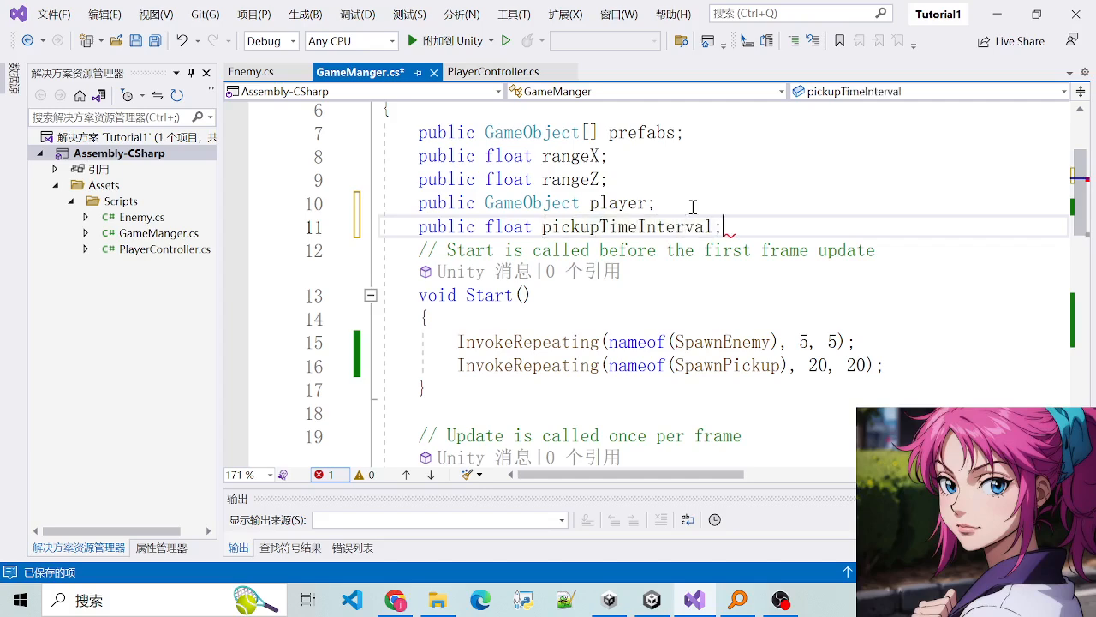
key("ctrl+s")
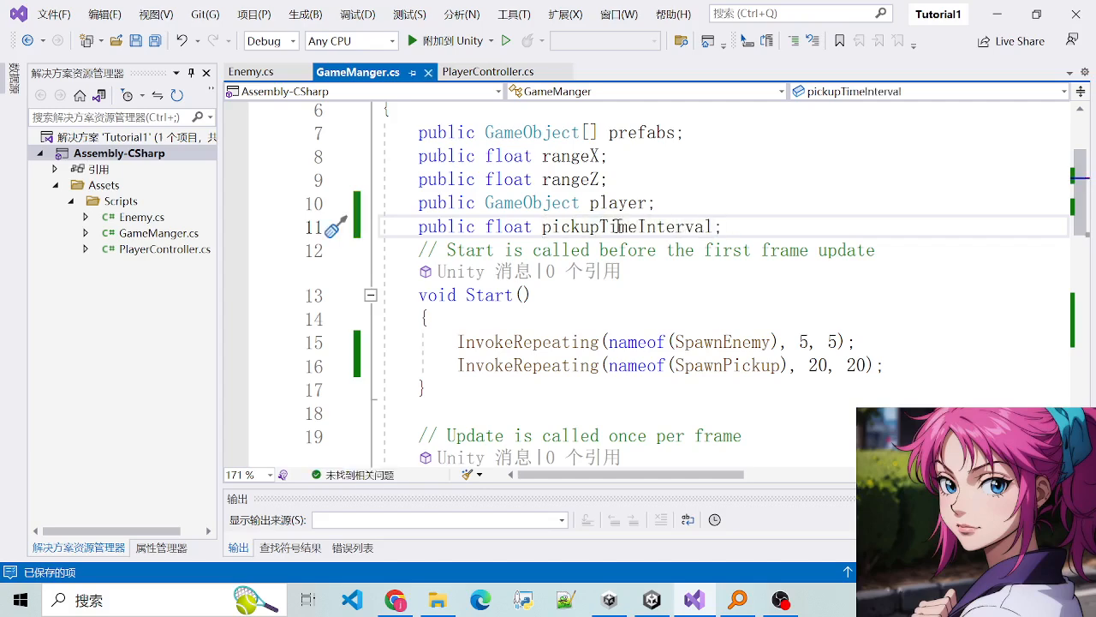
Step: Give the pickupTimeInterval field a default value of 20 and save the script
double_click(616, 226)
left_click(728, 225)
double_click(510, 227)
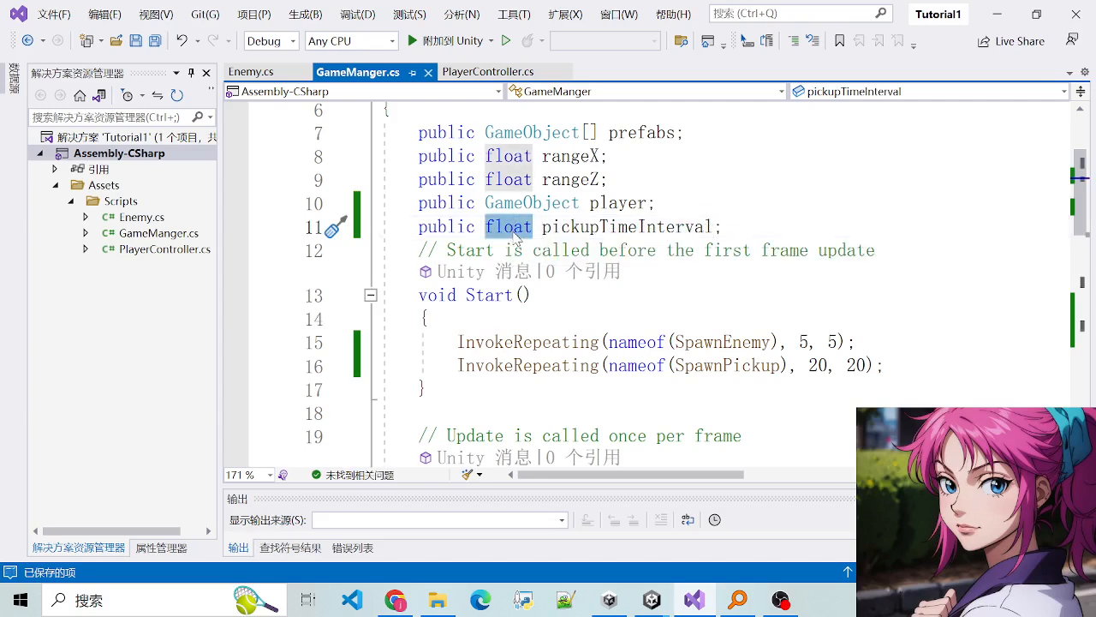
left_click(558, 413)
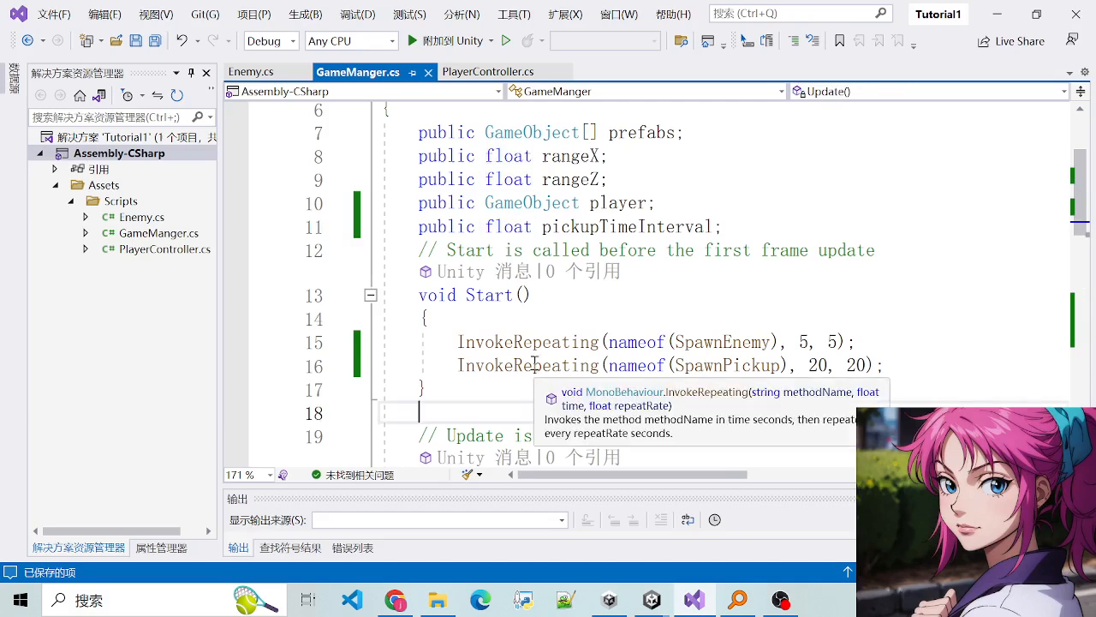
left_click(712, 227)
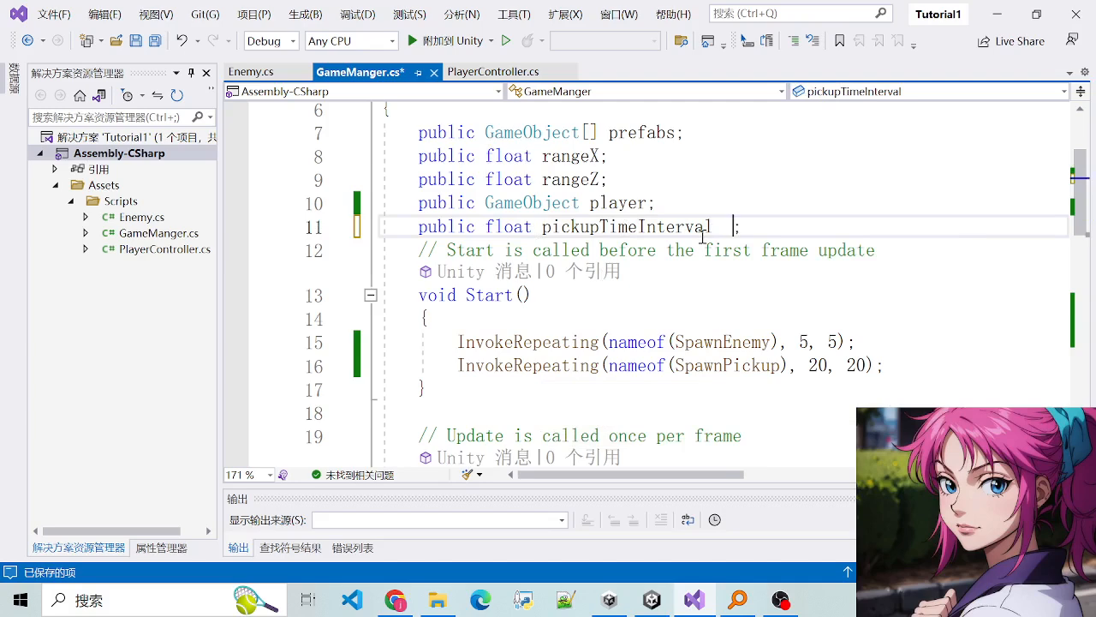
type("= 20")
key("ctrl+s")
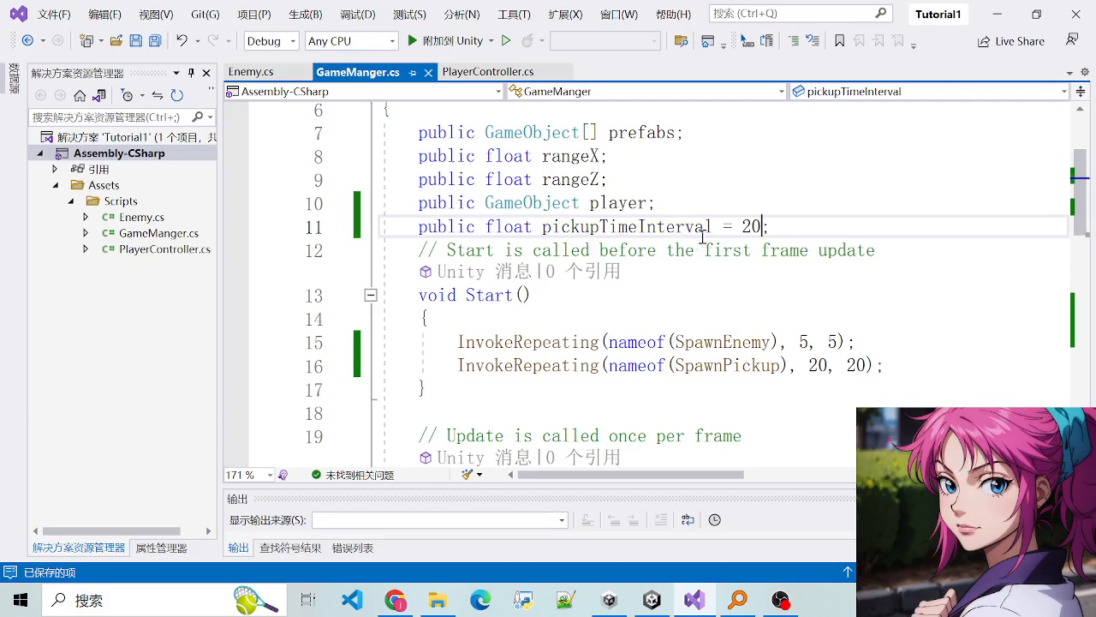
Step: Replace both timing arguments of the SpawnPickup InvokeRepeating call with pickupTimeInterval
double_click(648, 230)
key("ctrl+c")
left_click(775, 294)
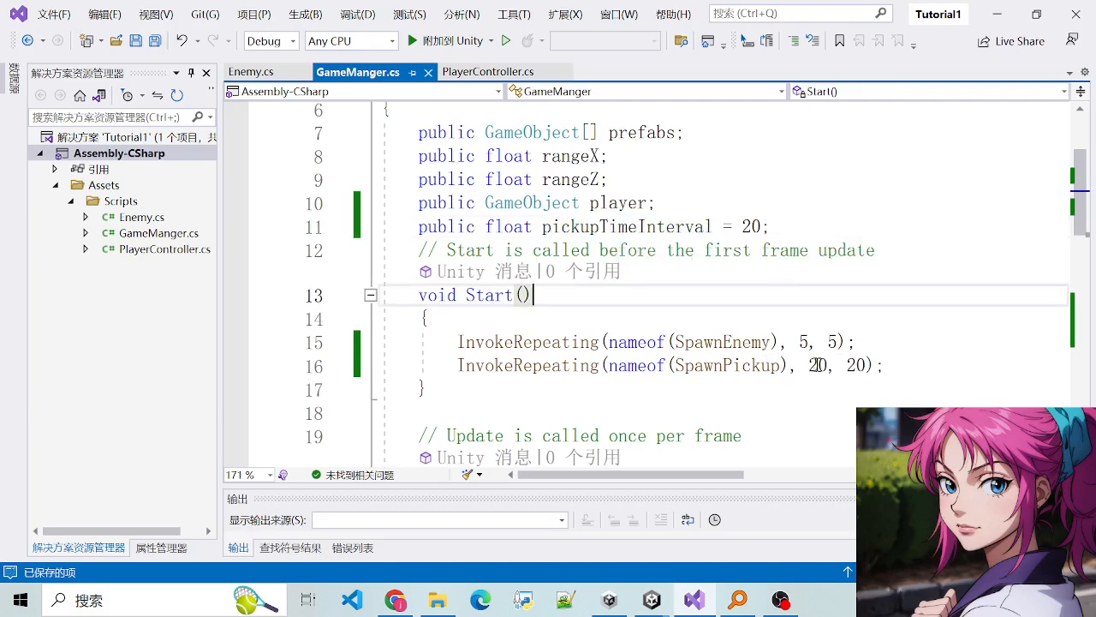
double_click(818, 365)
key("ctrl+v")
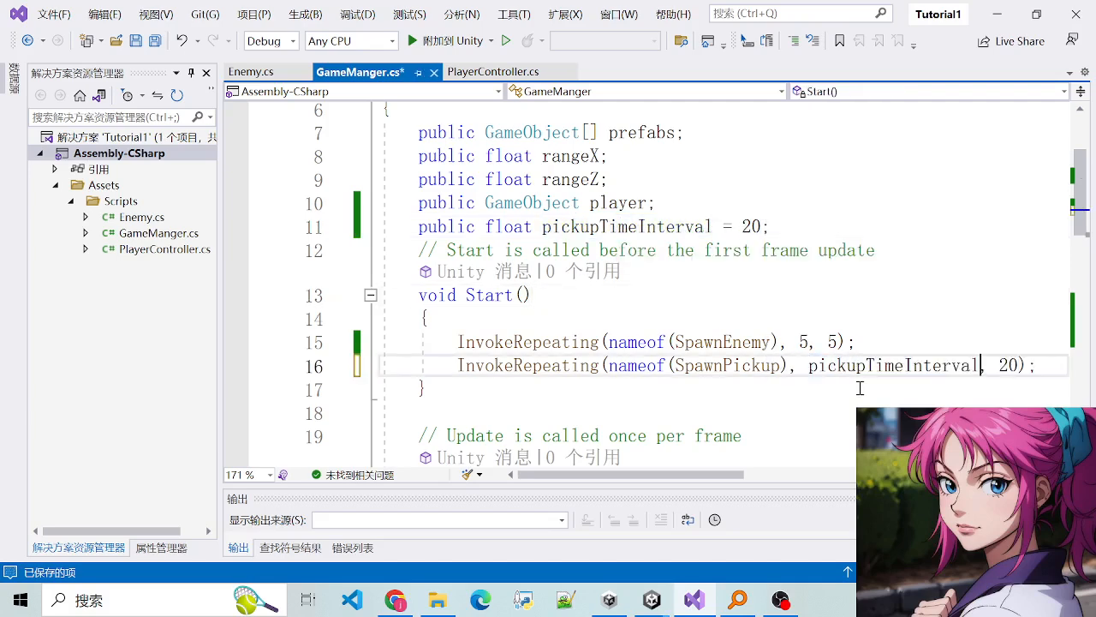
double_click(1009, 366)
key("ctrl+v")
Step: Examine the random X and Z position lines in the SpawnPickup method and the code around them
scroll(693, 348, "down", 8)
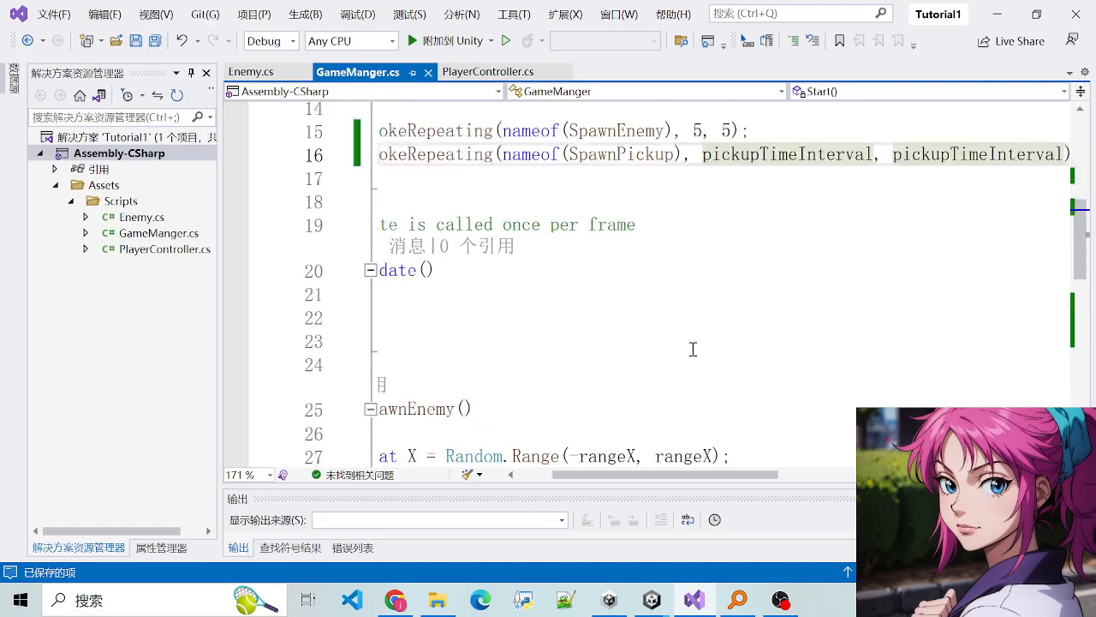
scroll(692, 357, "up", 2)
left_click_drag(840, 376, 215, 367)
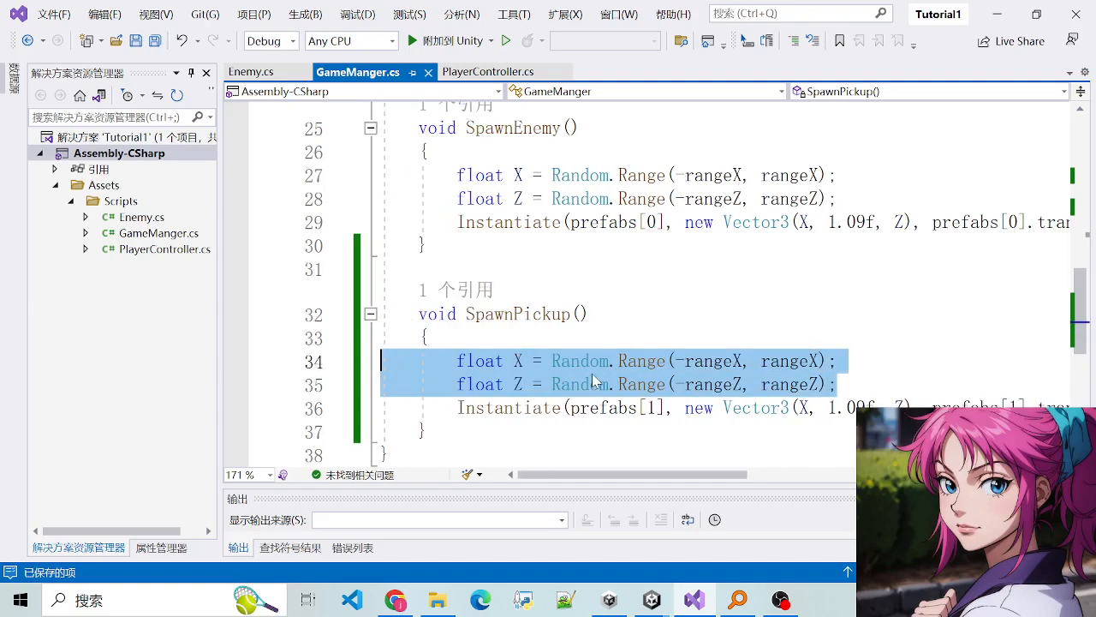
left_click(595, 382)
scroll(680, 362, "down", 2)
scroll(770, 284, "up", 6)
scroll(737, 300, "down", 2)
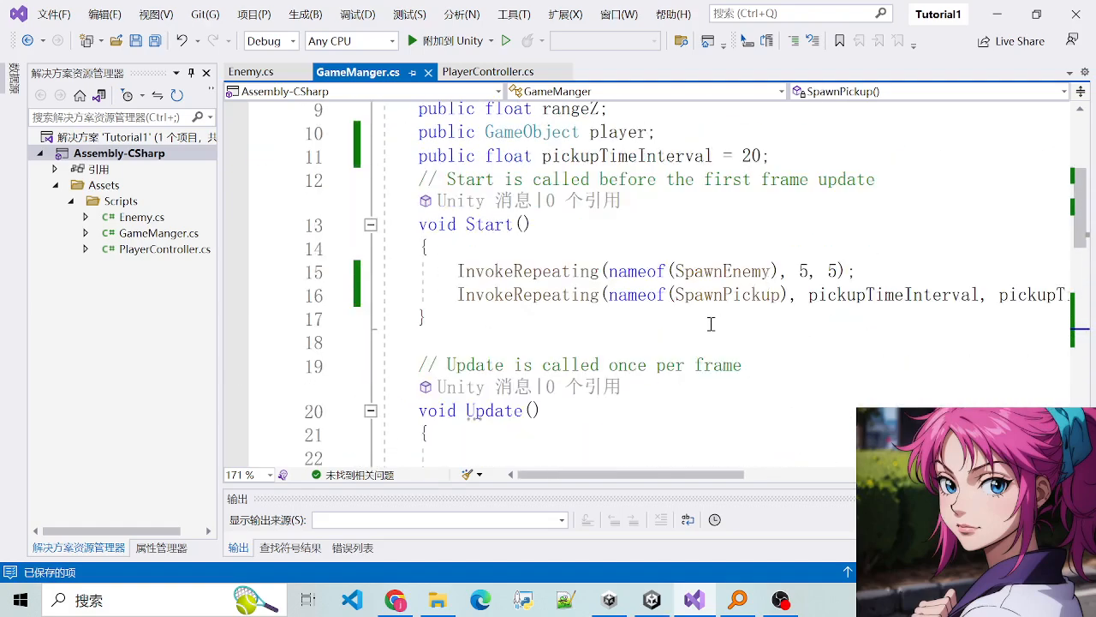
Step: Declare a public float field enemyTimeInterval = 5 on a new line between player and pickupTimeInterval
scroll(639, 268, "up", 2)
left_click(709, 275)
scroll(706, 272, "down", 1)
key("Return")
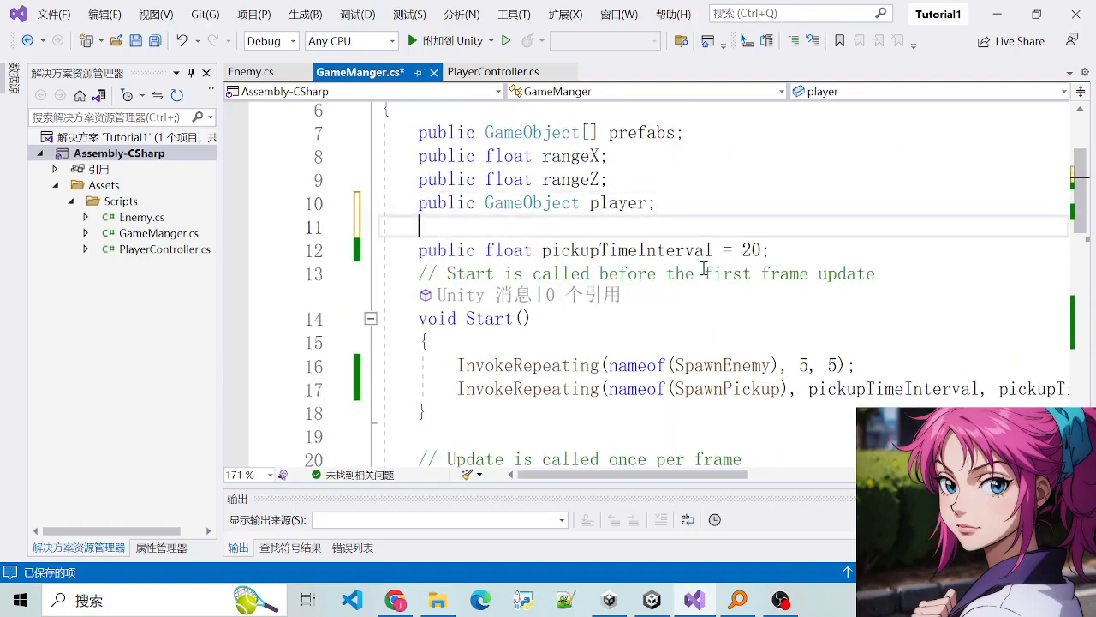
type("public ")
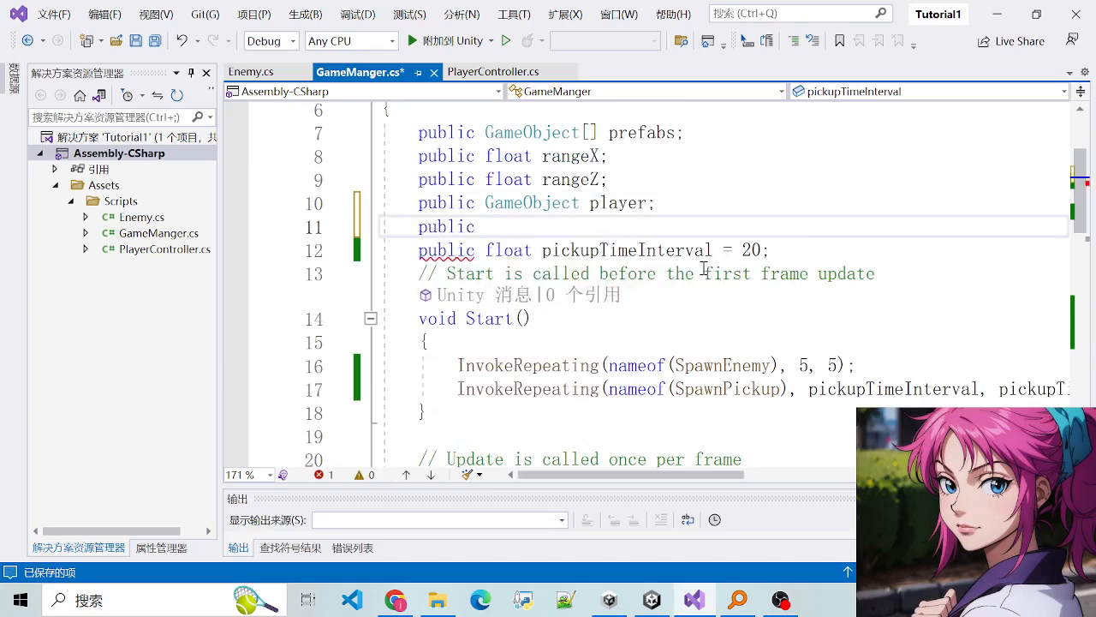
type("float enemyTimeInterval = 5;")
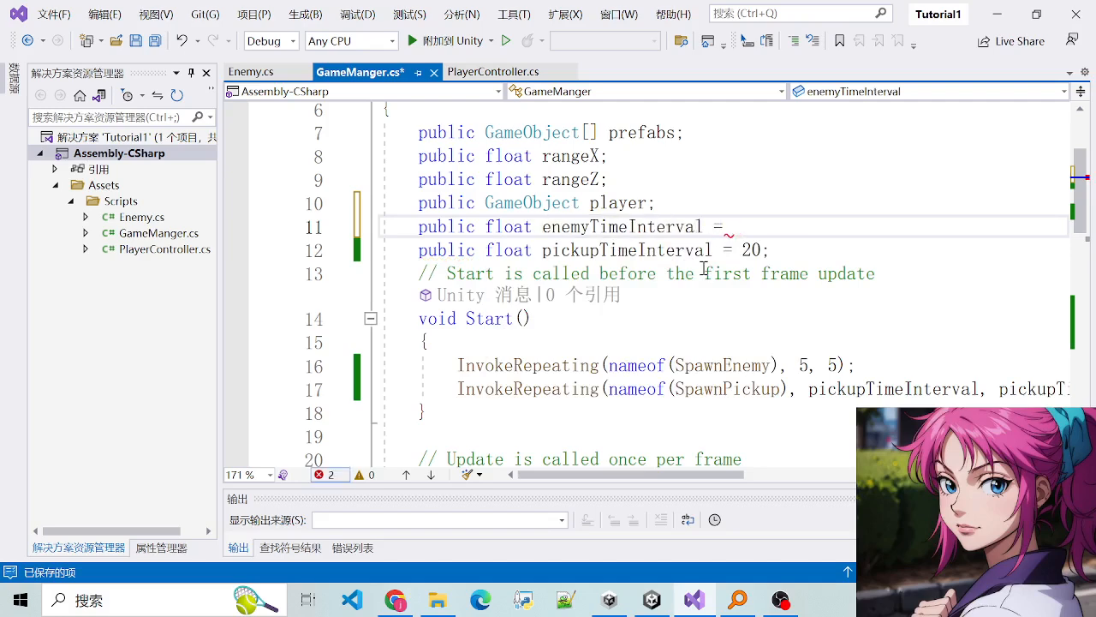
Step: Replace both timing arguments of the SpawnEnemy InvokeRepeating call with enemyTimeInterval and save the script
double_click(617, 227)
key("ctrl+c")
double_click(805, 366)
key("ctrl+v")
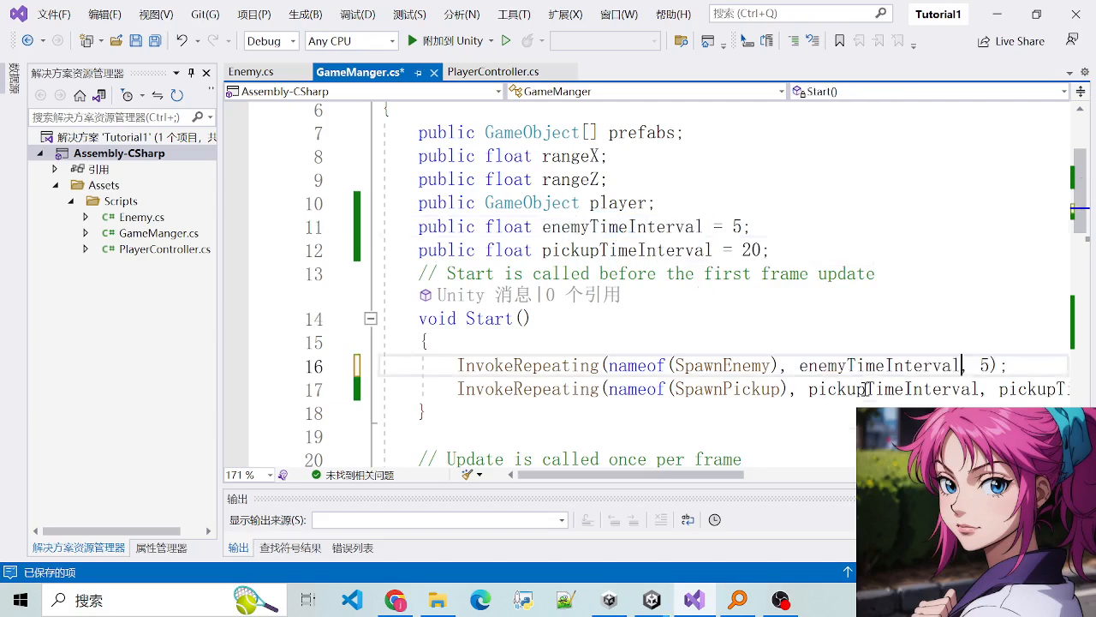
double_click(987, 366)
key("ctrl+v")
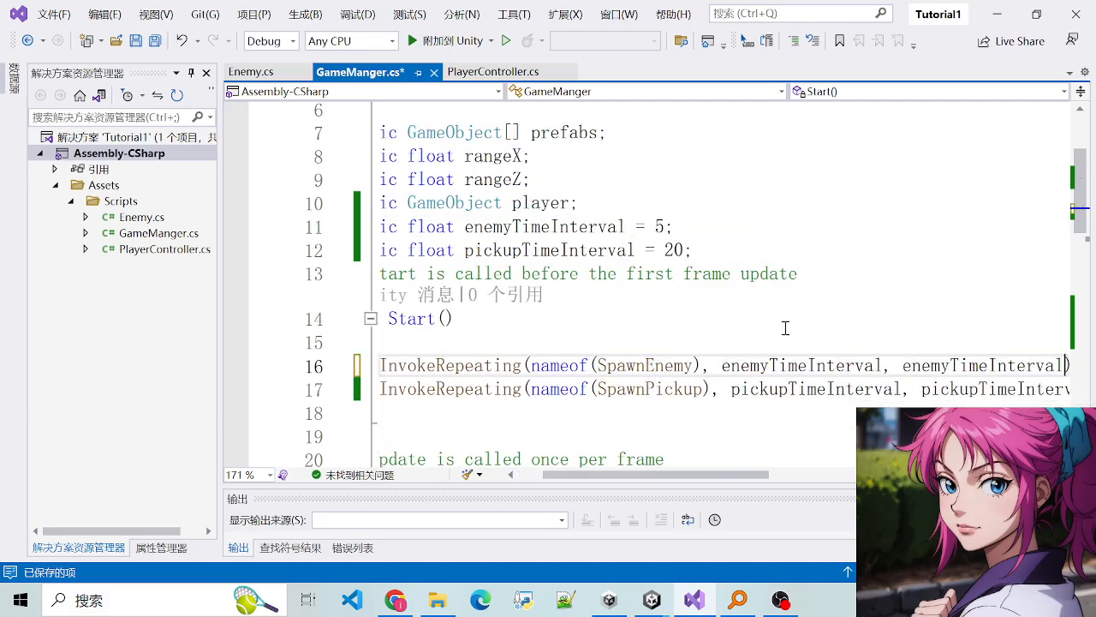
key("ctrl+s")
Step: Review the edited GameManger script from the SpawnPickup method back up to the new interval fields
scroll(943, 358, "down", 8)
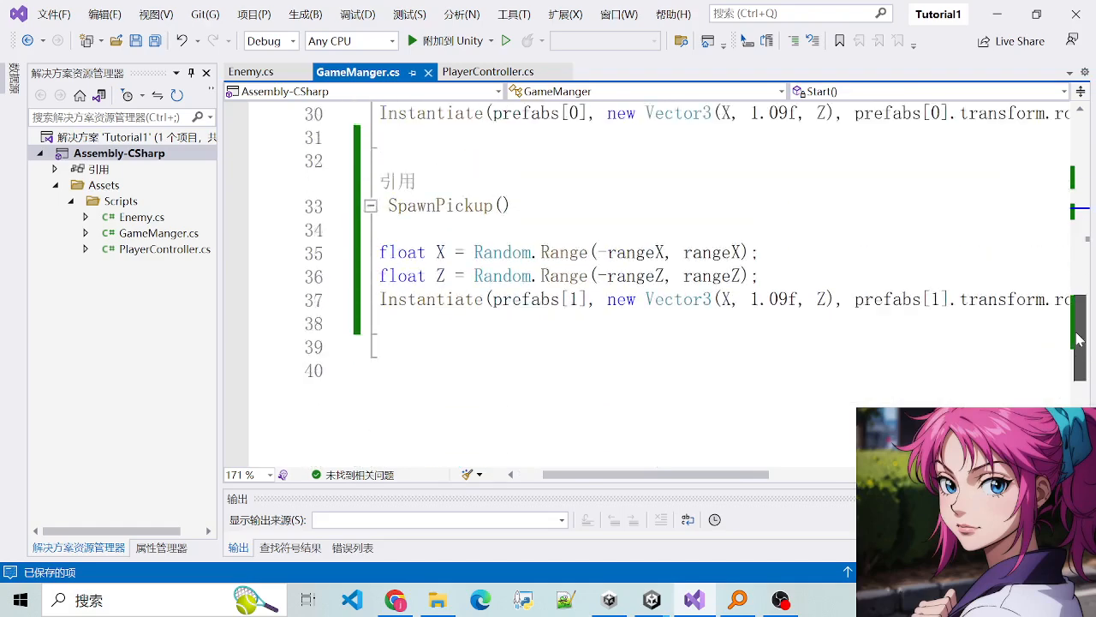
scroll(1069, 310, "up", 2)
left_click_drag(1070, 310, 1065, 224)
scroll(659, 236, "down", 1)
left_click_drag(628, 281, 138, 230)
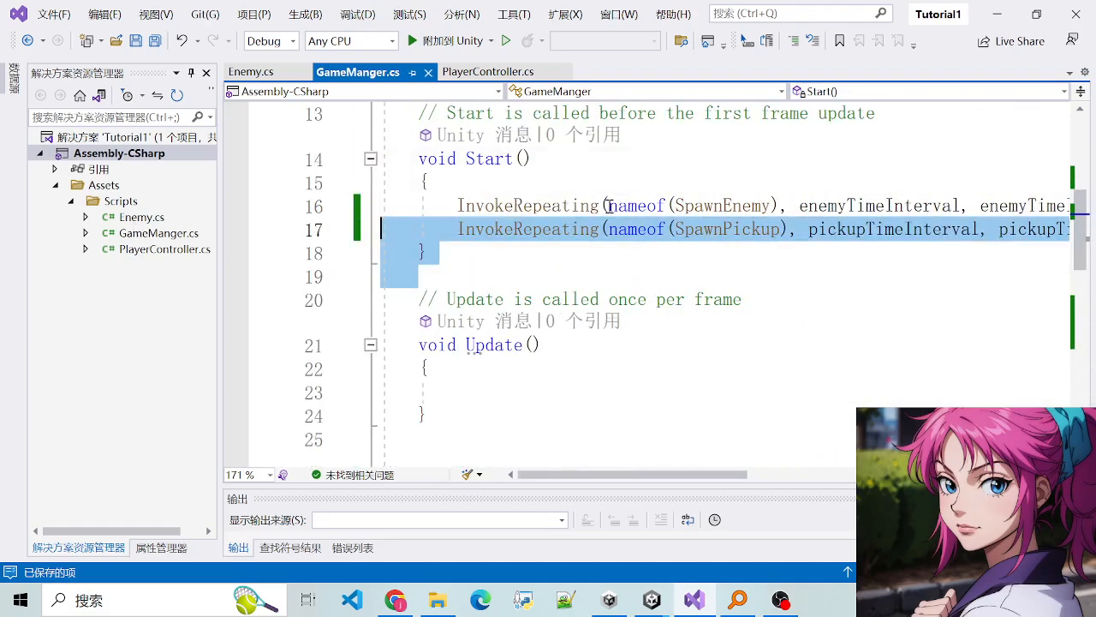
left_click_drag(449, 207, 559, 209)
scroll(560, 209, "up", 4)
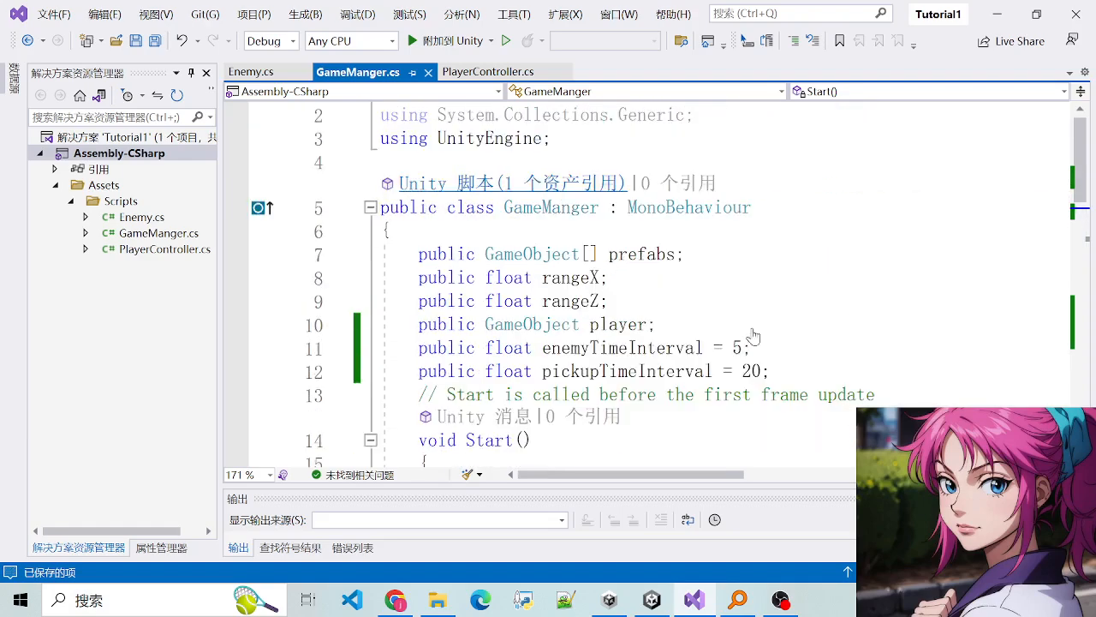
left_click(792, 354)
scroll(792, 354, "down", 3)
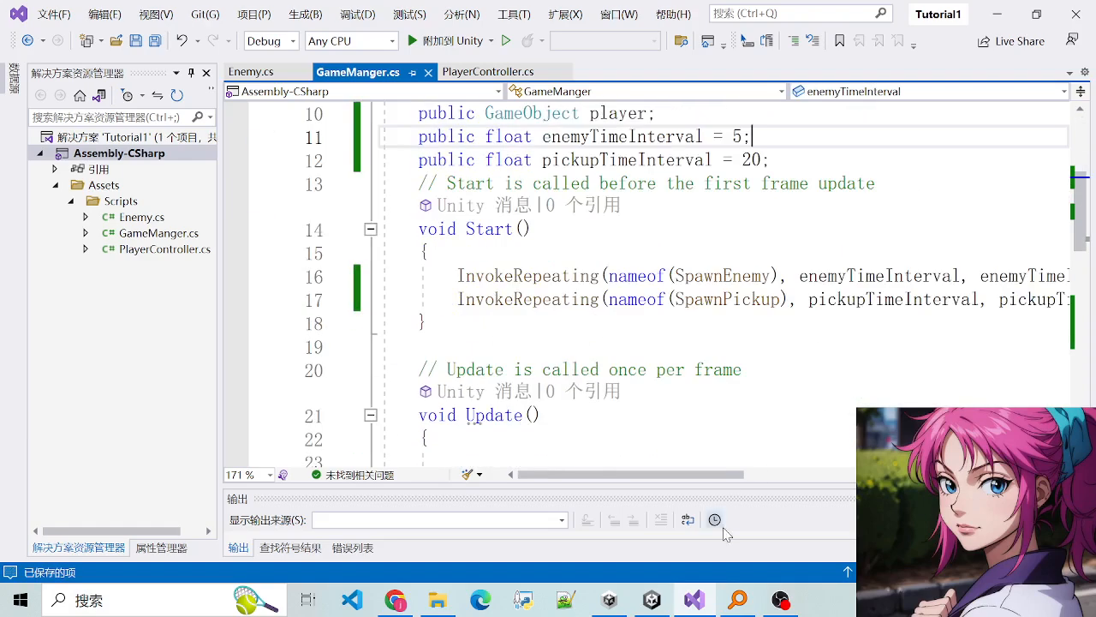
left_click(779, 602)
left_click(694, 599)
mouse_move(642, 606)
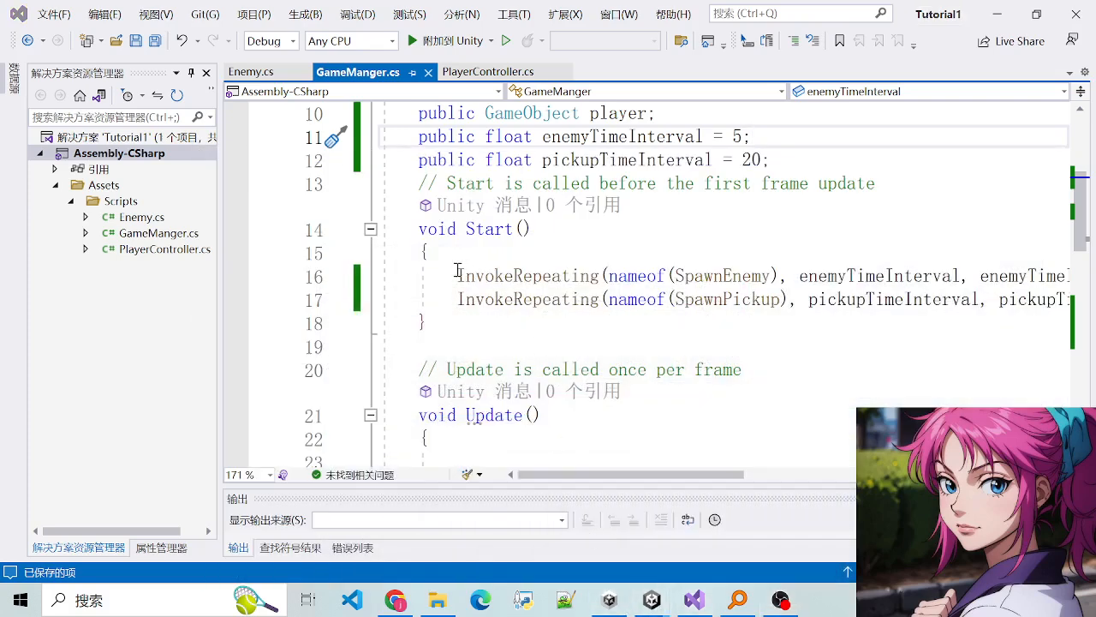
Step: Check the public field declarations from prefabs to pickupTimeInterval against the InvokeRepeating calls in Start
left_click(624, 299)
left_click(625, 276)
scroll(461, 195, "up", 2)
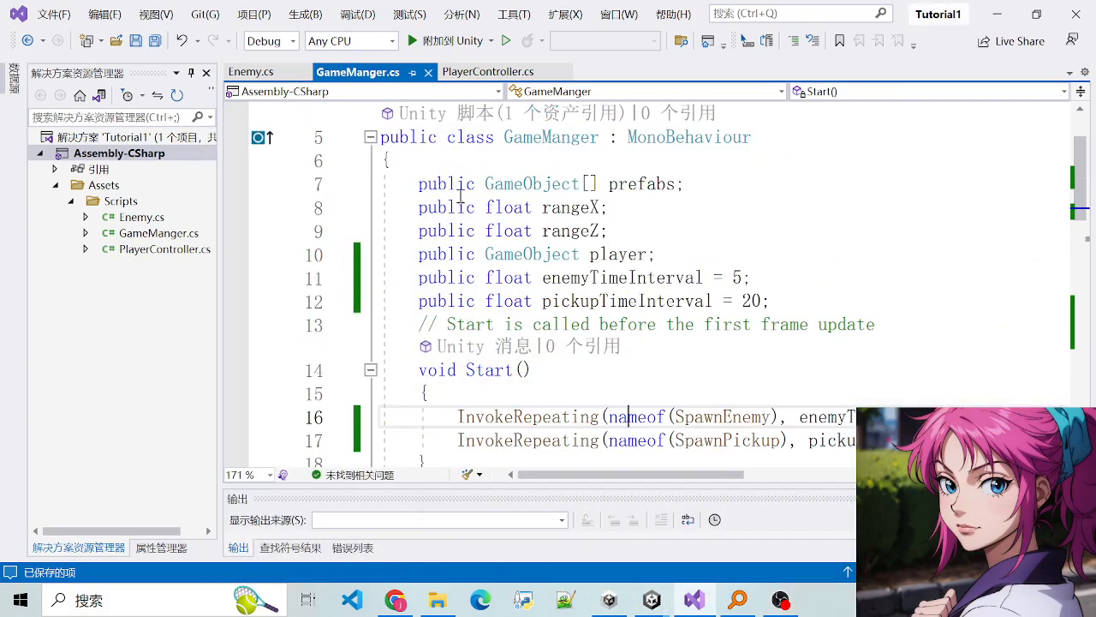
left_click_drag(421, 183, 773, 300)
left_click(775, 301)
left_click(774, 300)
scroll(575, 337, "down", 3)
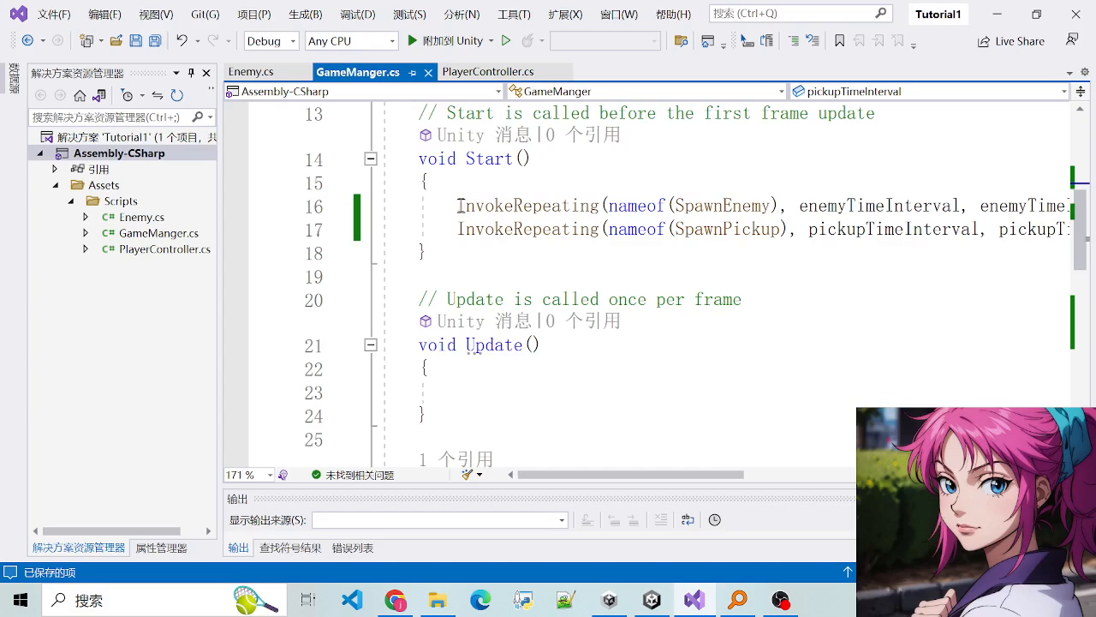
left_click_drag(460, 206, 656, 229)
left_click(656, 229)
scroll(594, 343, "up", 1)
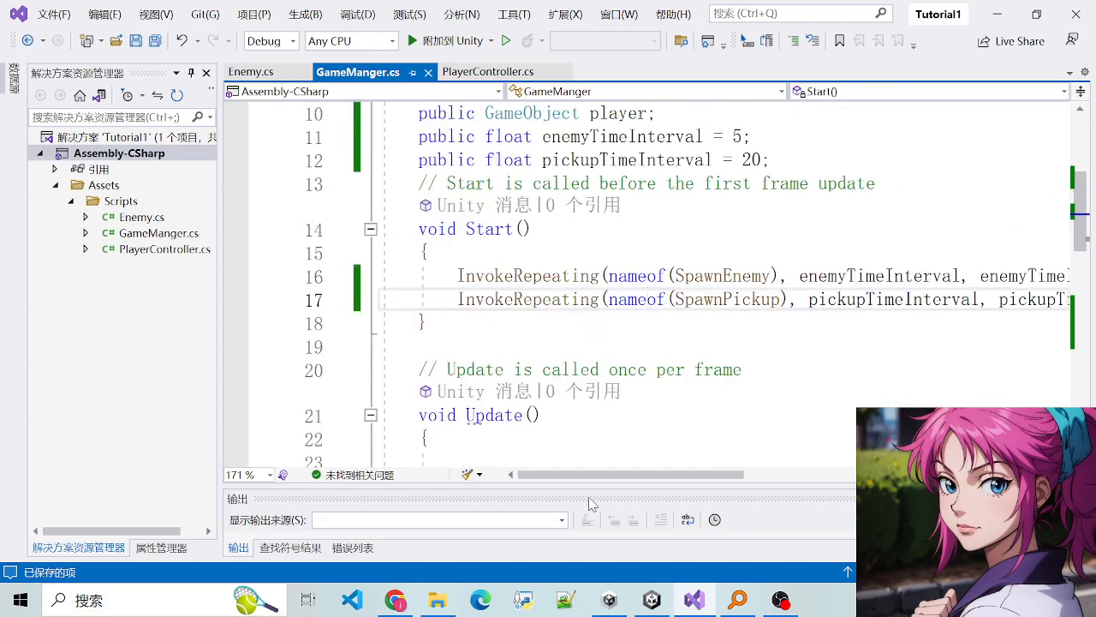
Step: Switch to the Unity editor, run the game and steer the blue player ball around the arena to test enemy and pickup spawning
left_click(650, 601)
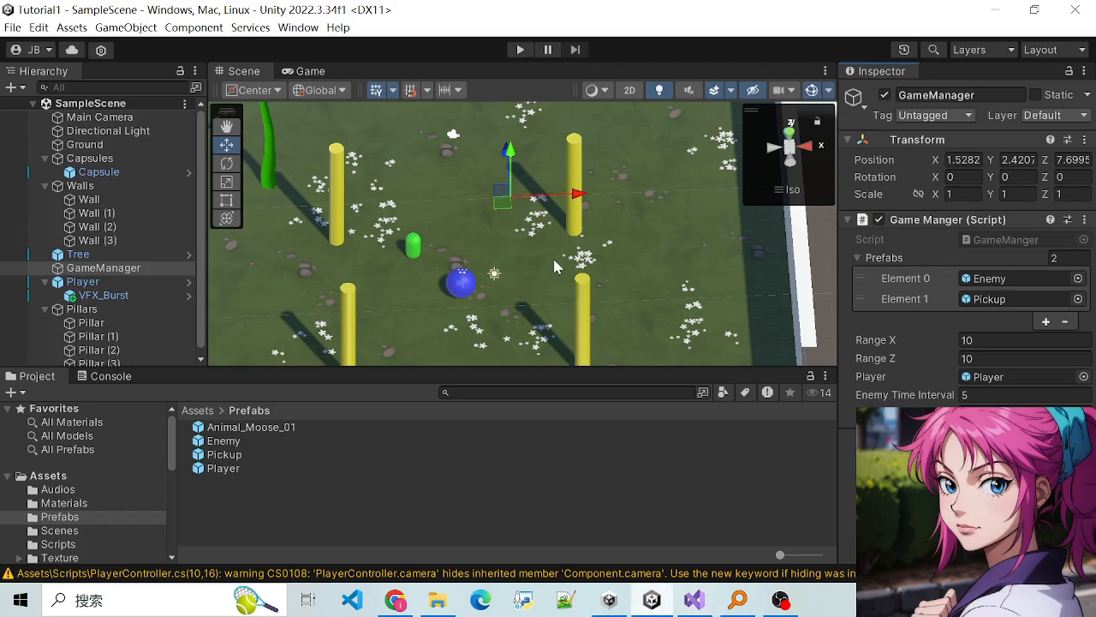
left_click(520, 50)
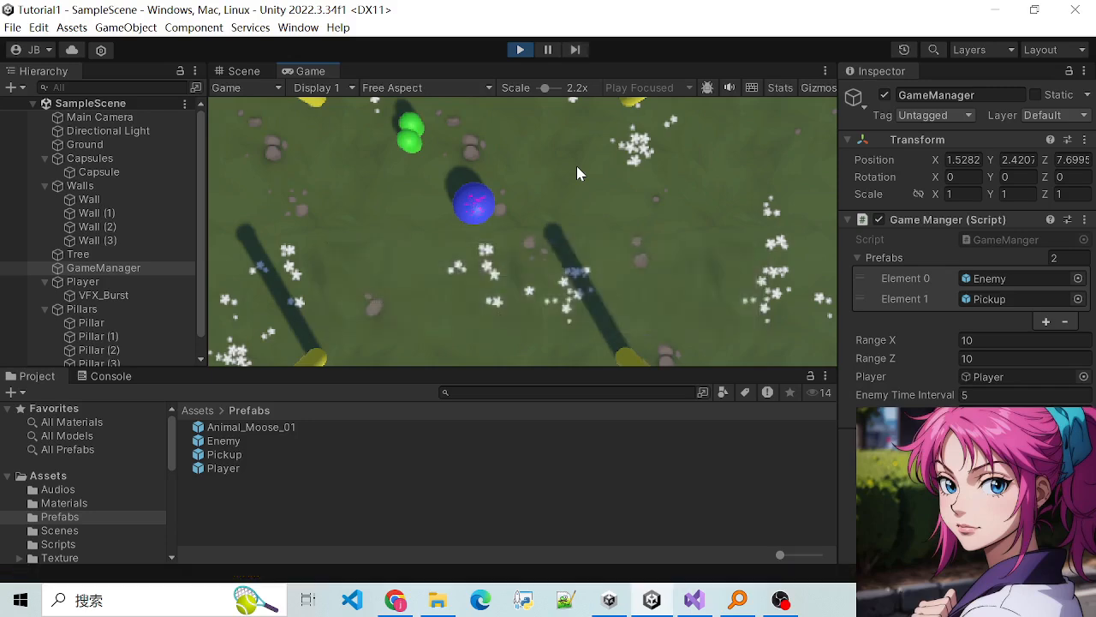
key("w")
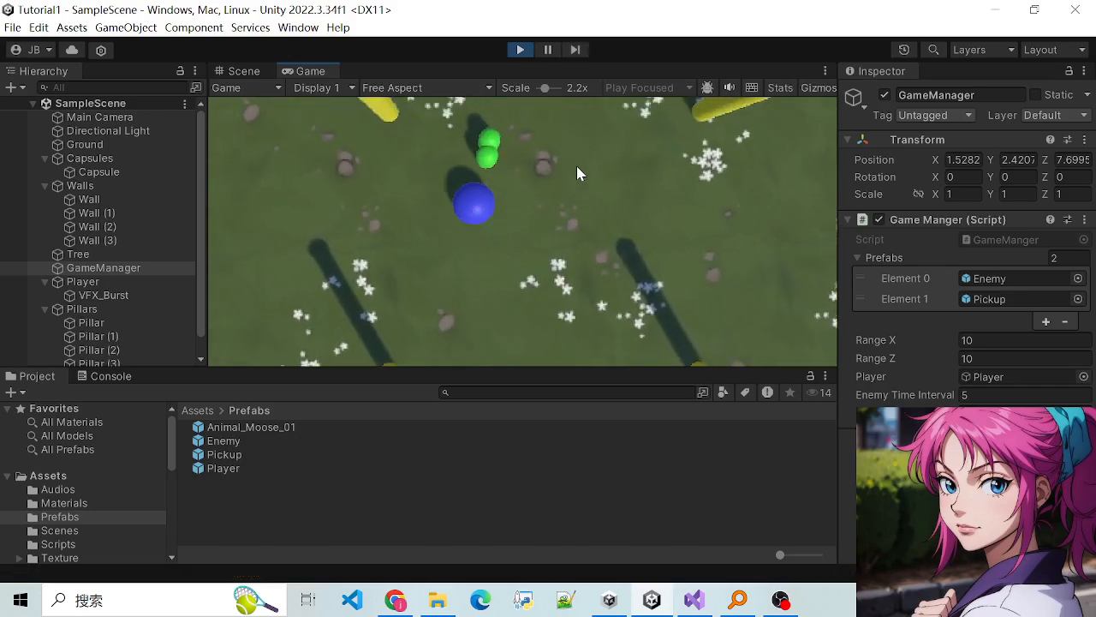
key("a")
key("d")
key("s")
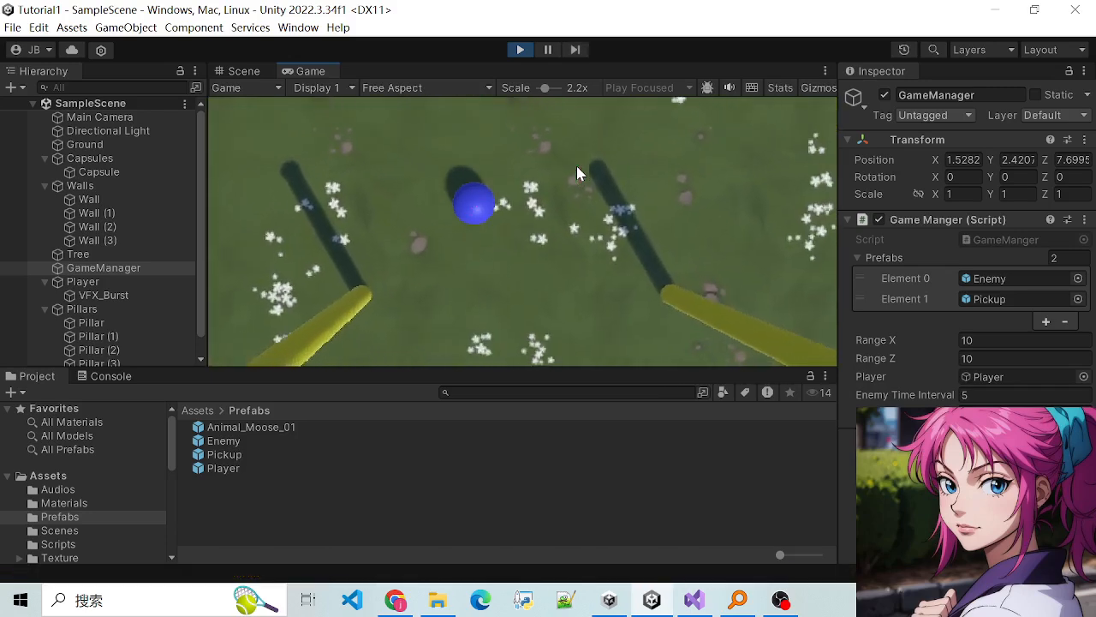
key("s")
key("a")
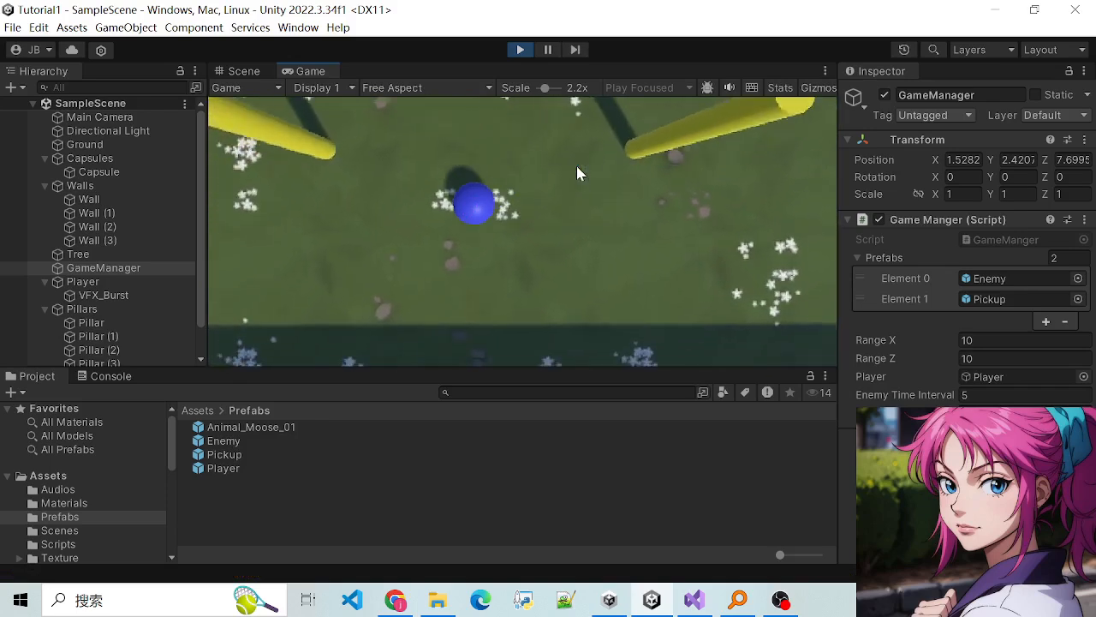
key("w")
key("a")
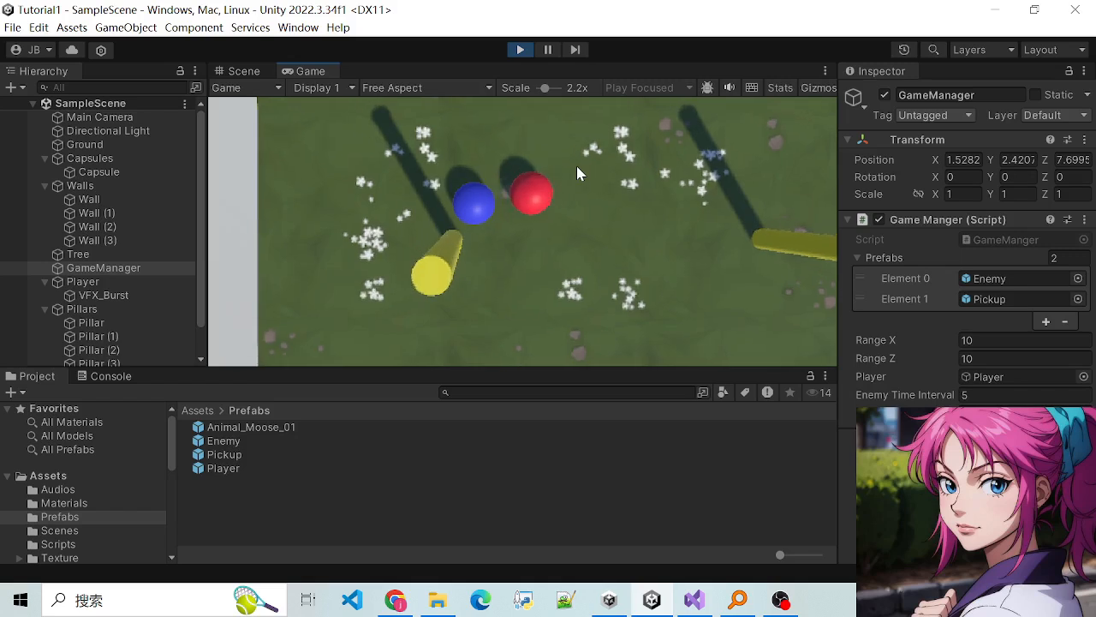
key("w")
key("d")
key("w")
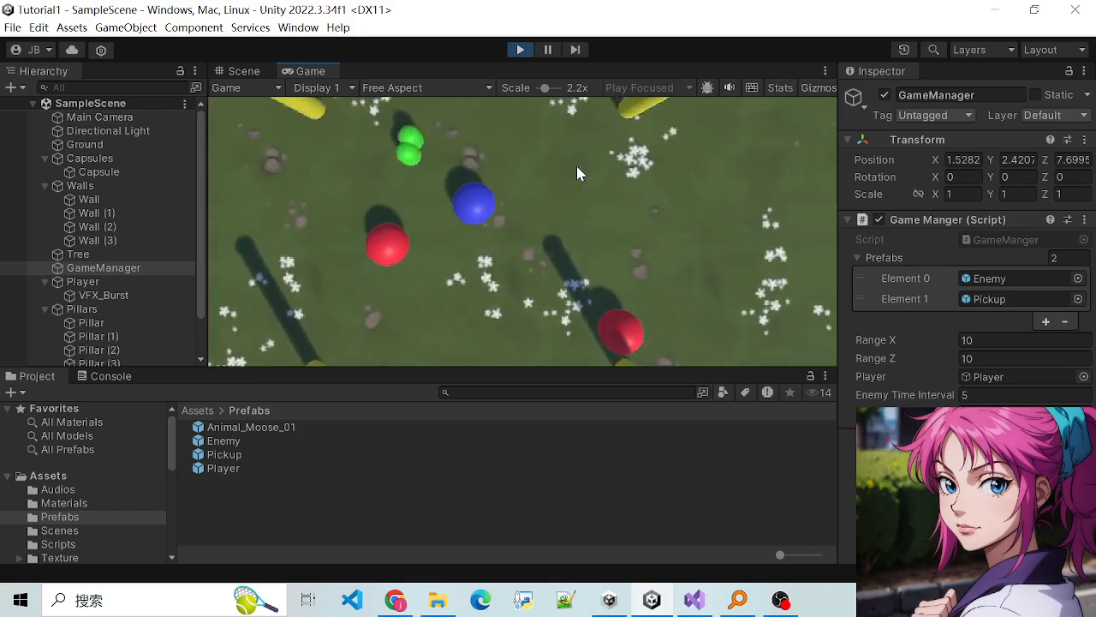
key("a")
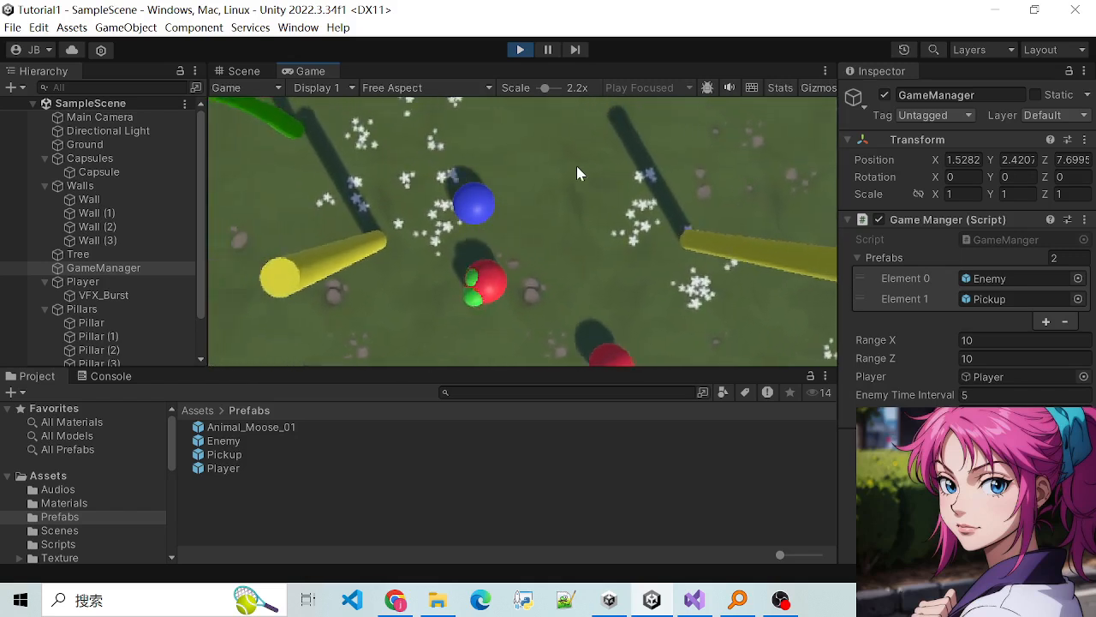
key("s")
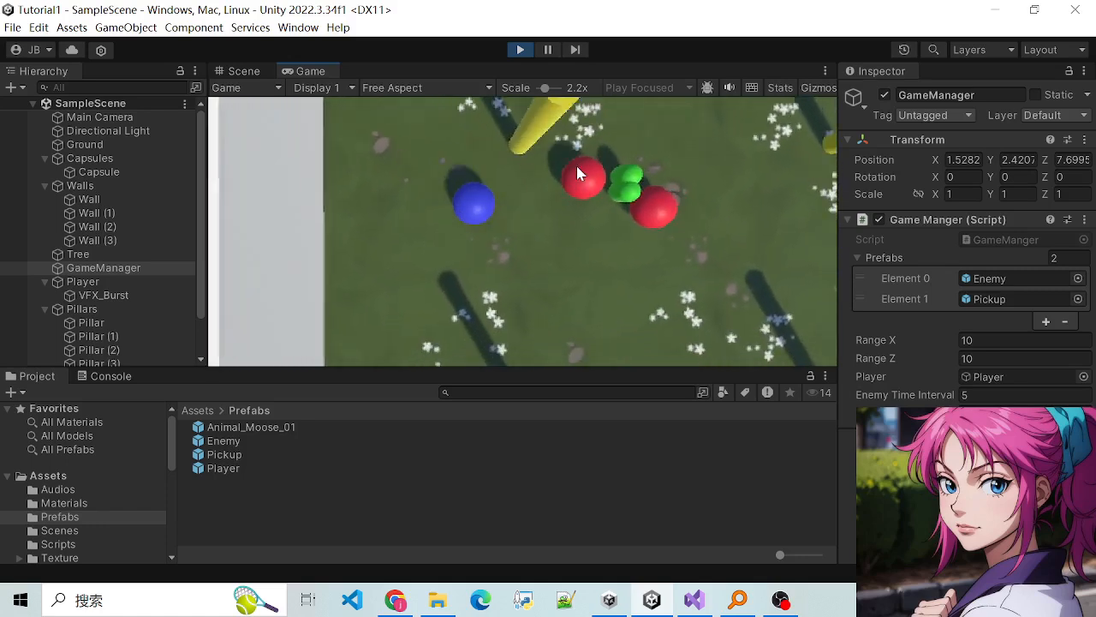
key("d")
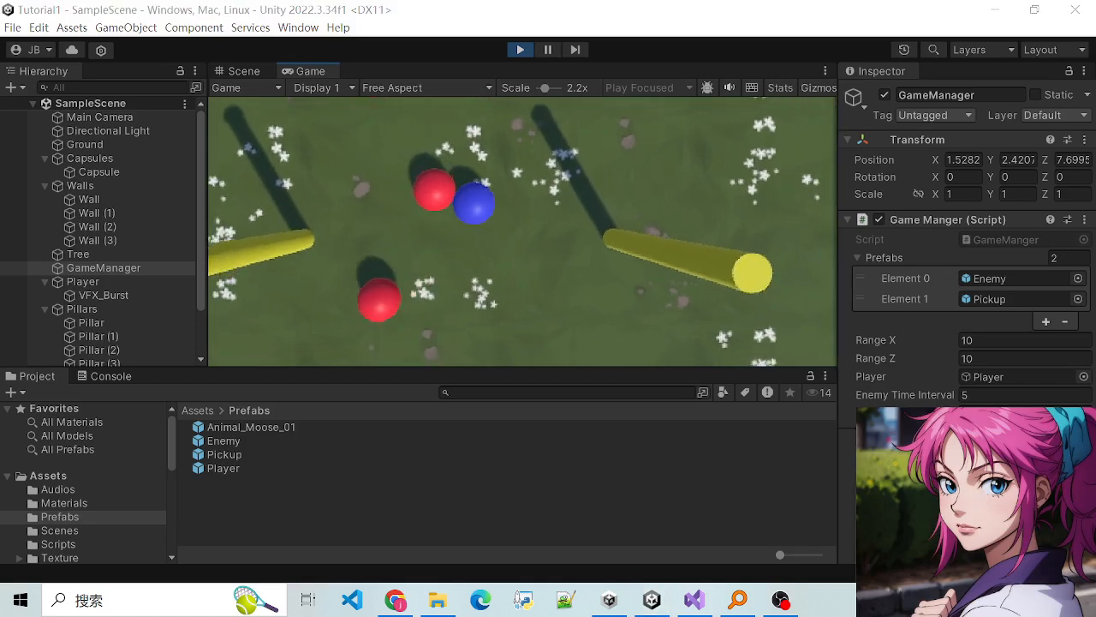
Step: Bring up the system speaker volume, continue the playtest among the spawned enemies, and stop the game
left_click(954, 599)
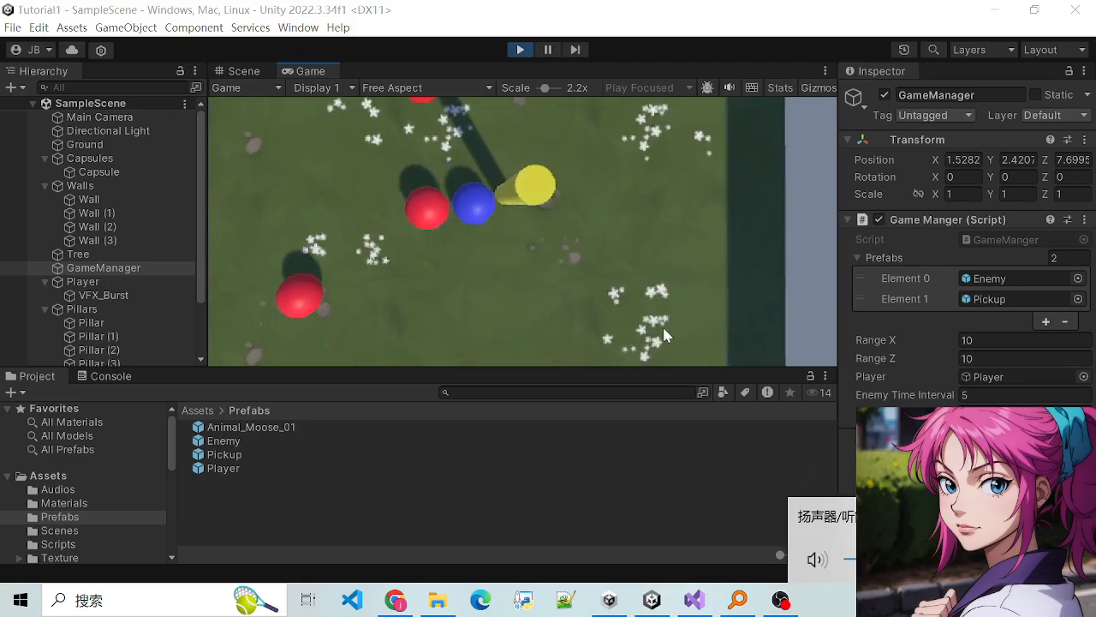
left_click(576, 233)
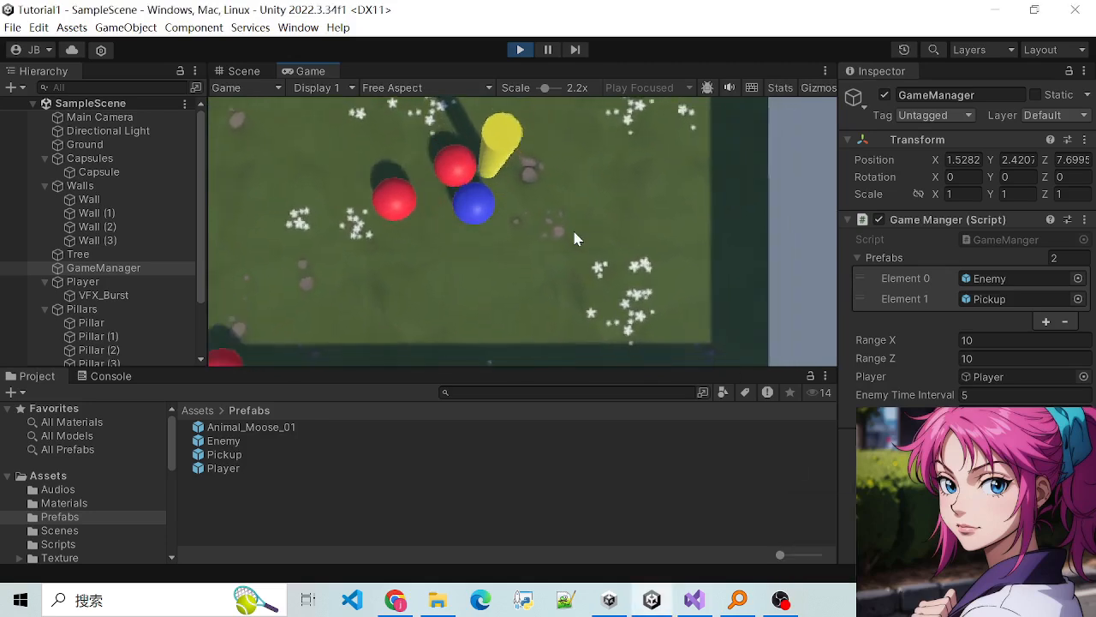
key("w")
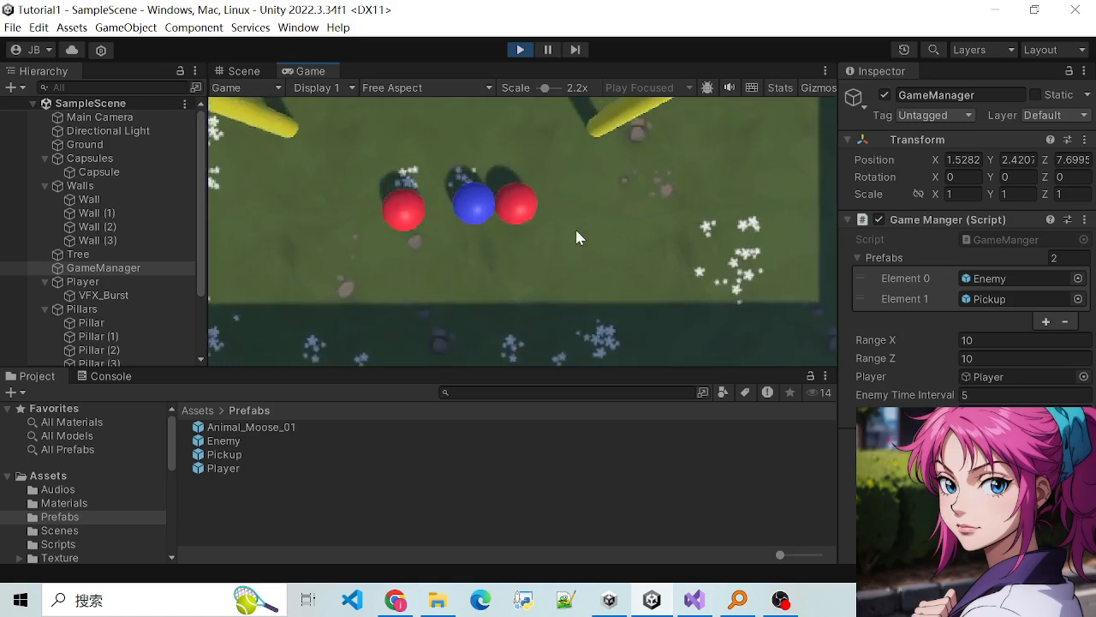
left_click(918, 404)
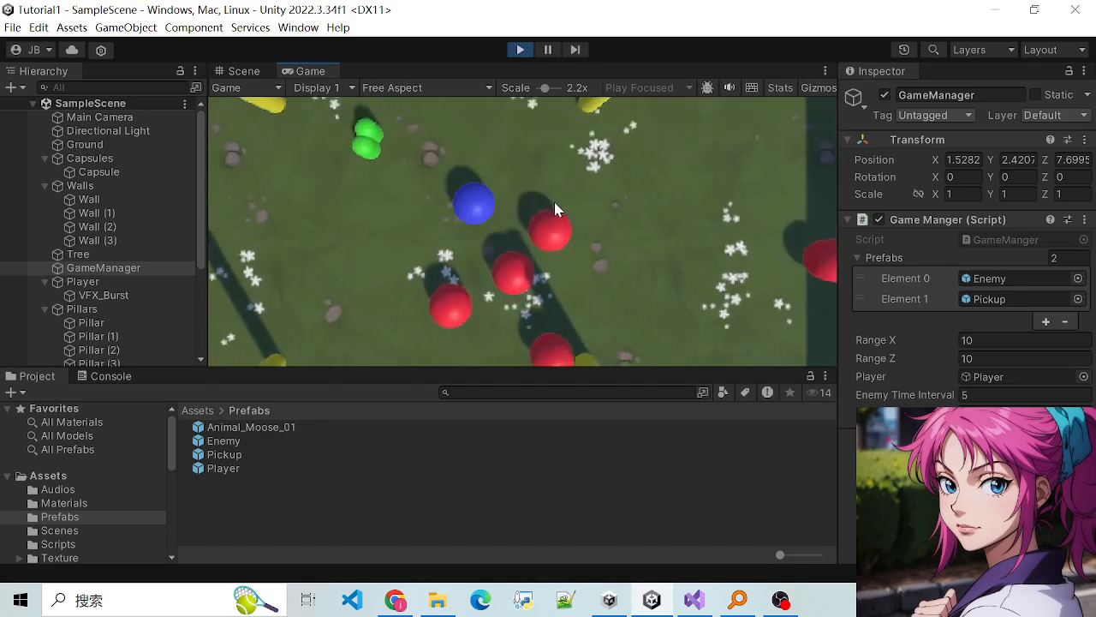
left_click(520, 49)
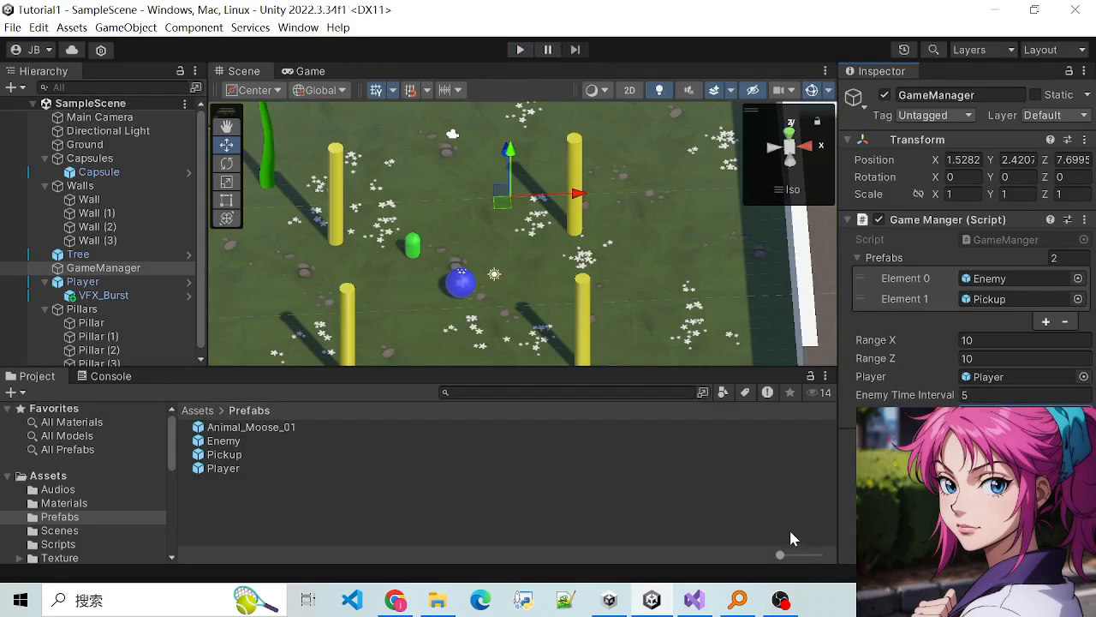
Step: Switch to Visual Studio, go from the Start call to the SpawnPickup definition and examine its spawn position code
left_click(692, 602)
scroll(760, 411, "up", 1)
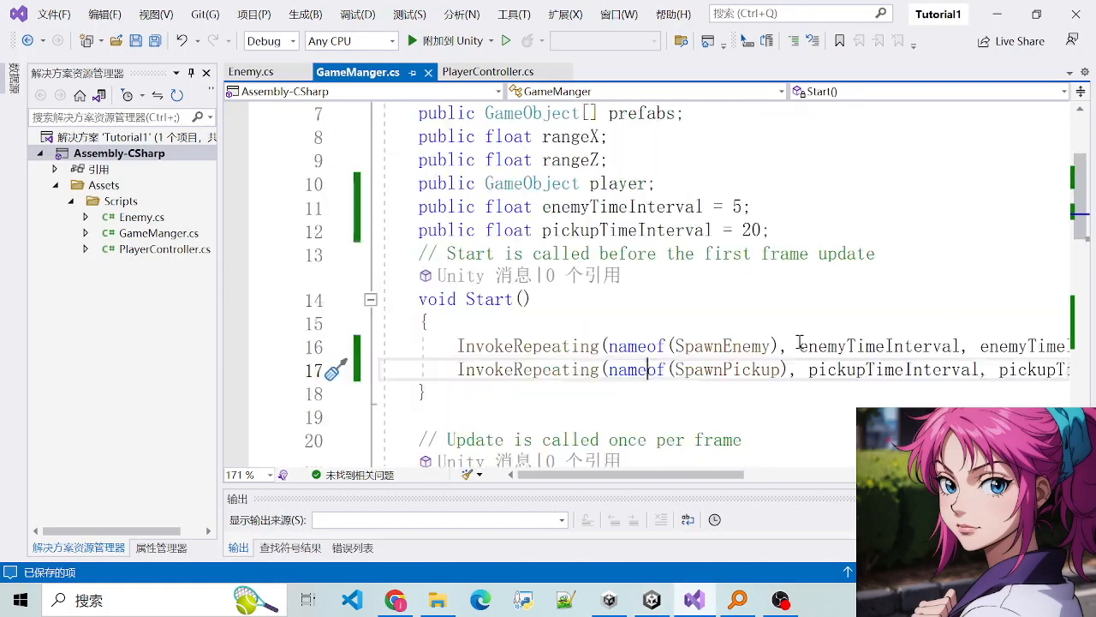
scroll(761, 444, "down", 1)
left_click_drag(726, 477, 672, 474)
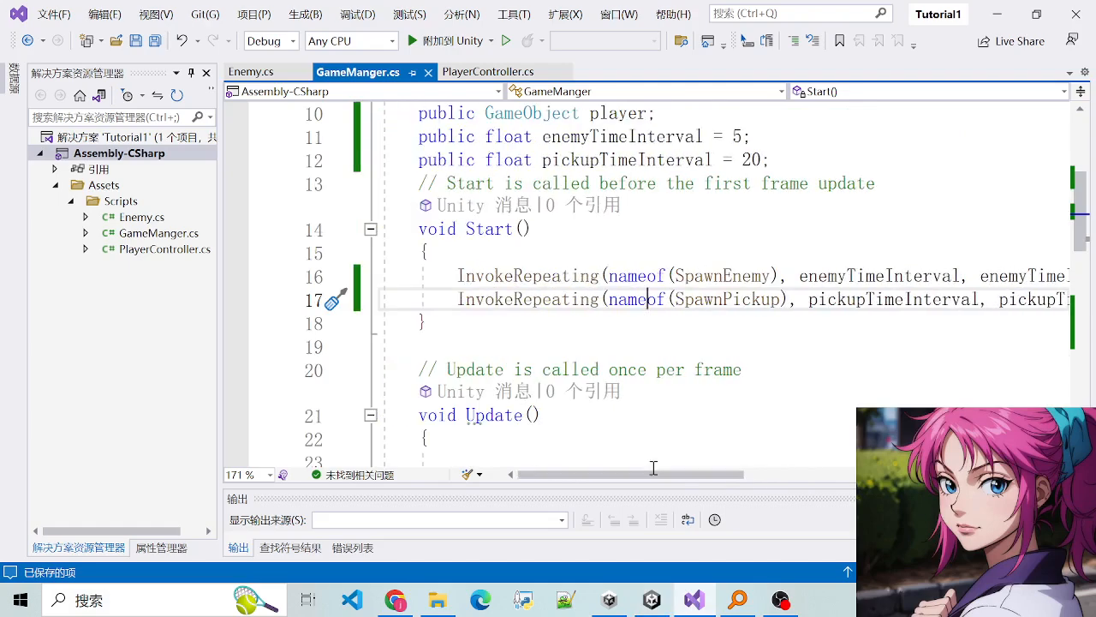
left_click(704, 306)
key("F12")
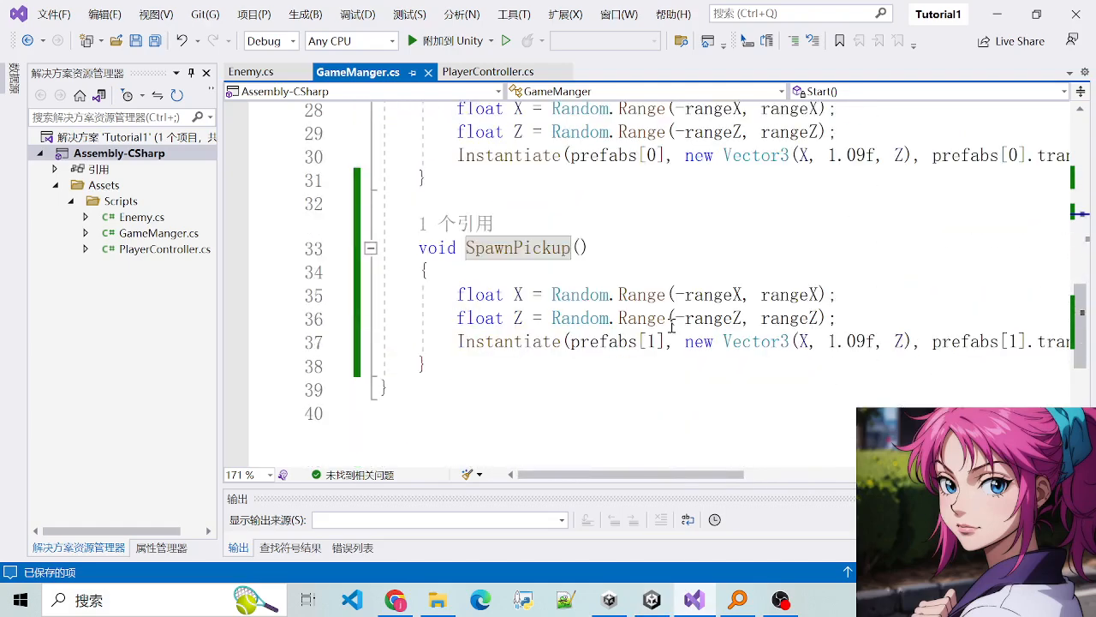
scroll(747, 322, "up", 1)
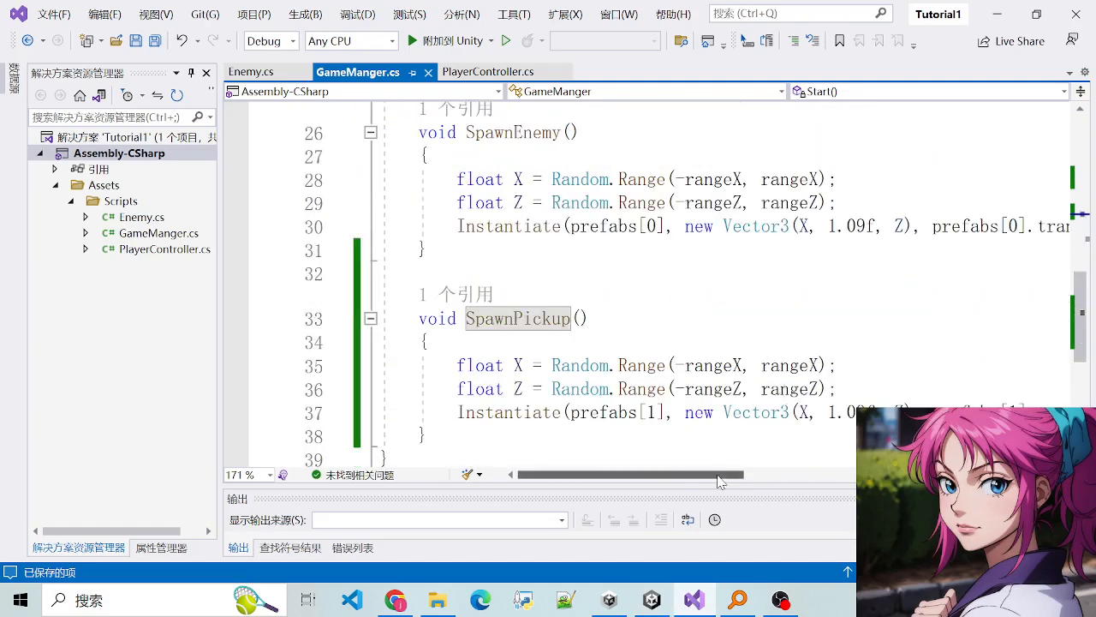
mouse_move(720, 481)
left_mouse_down()
mouse_move(828, 484)
mouse_move(720, 482)
left_mouse_up()
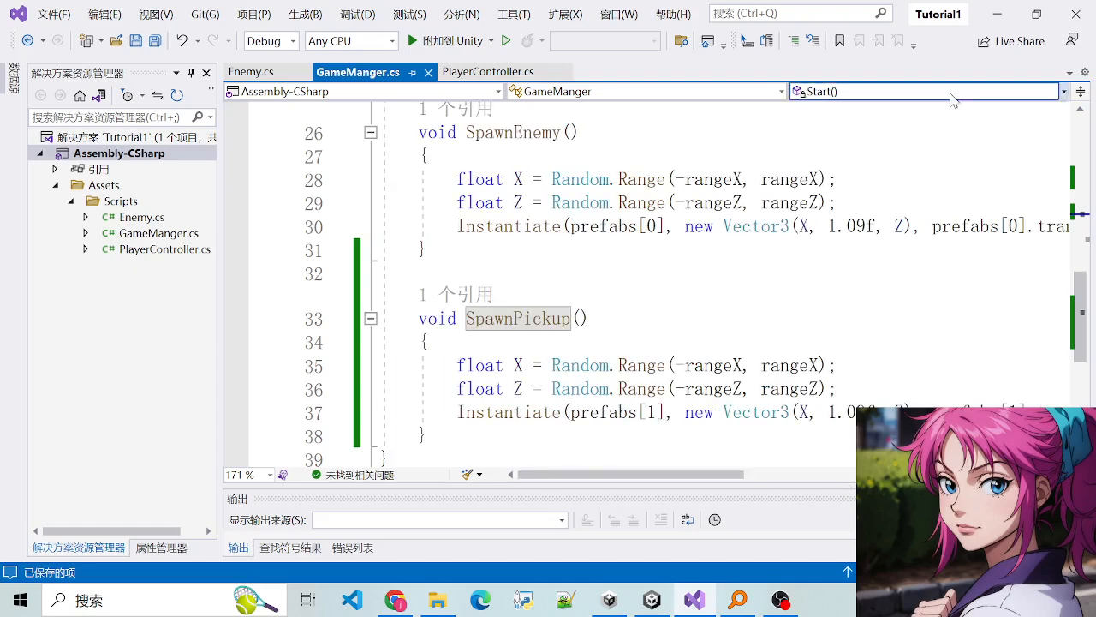
Step: Return to the Unity editor, select the green capsule in the scene and check its Transform position
left_click(1000, 14)
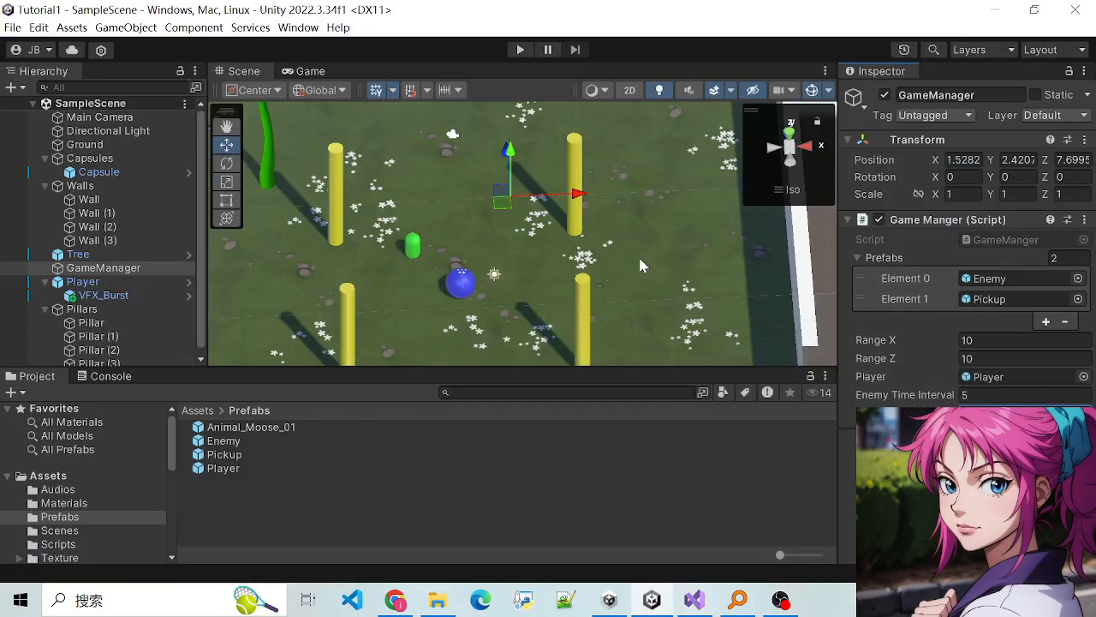
left_click(412, 248)
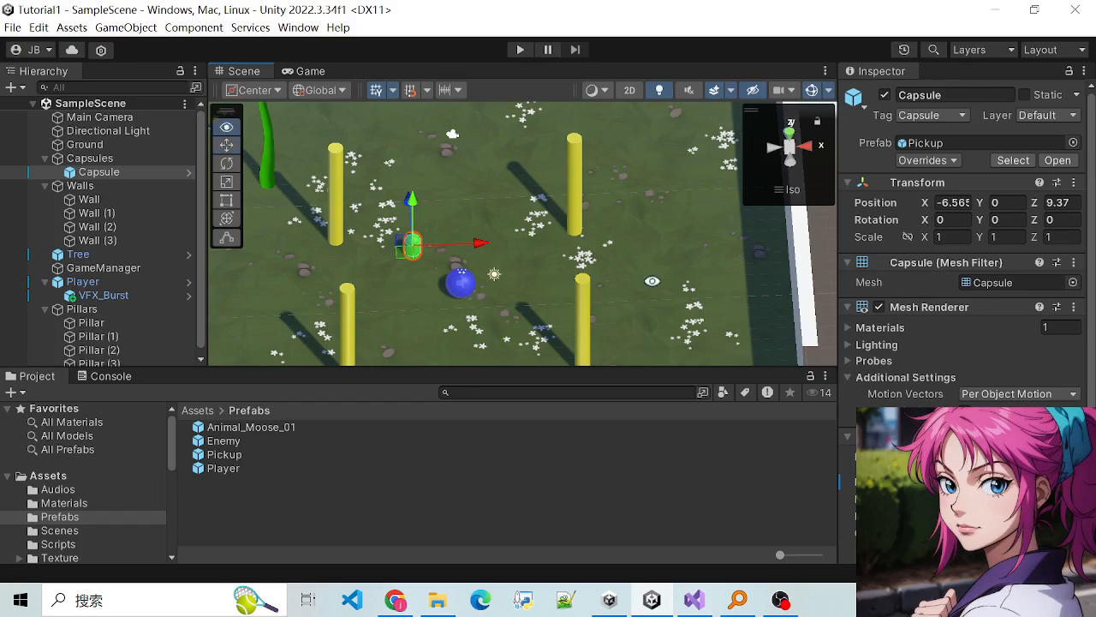
left_click_drag(653, 281, 783, 290, "alt")
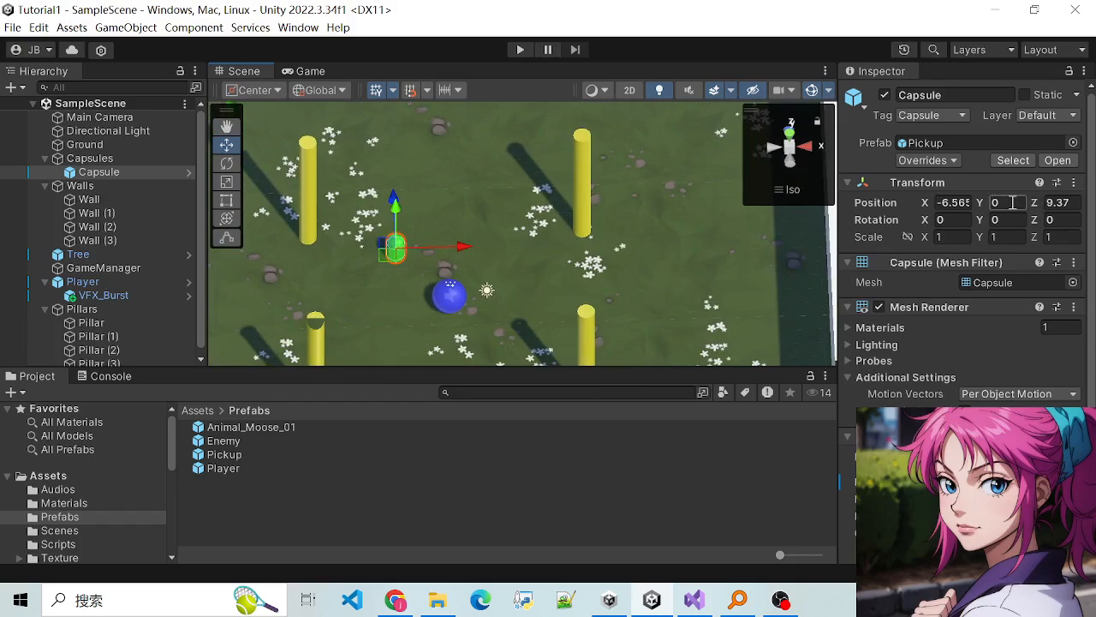
Step: Switch to Visual Studio, set the Y coordinate in SpawnPickup's Instantiate call to 0.0f and save the script
left_click(694, 600)
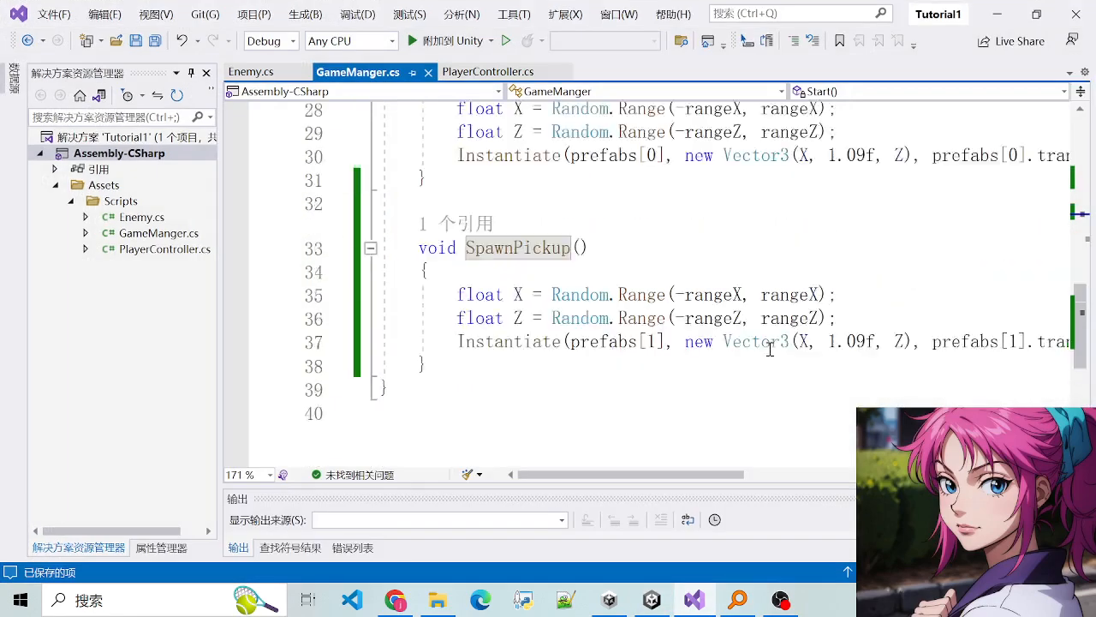
left_click_drag(677, 480, 740, 481)
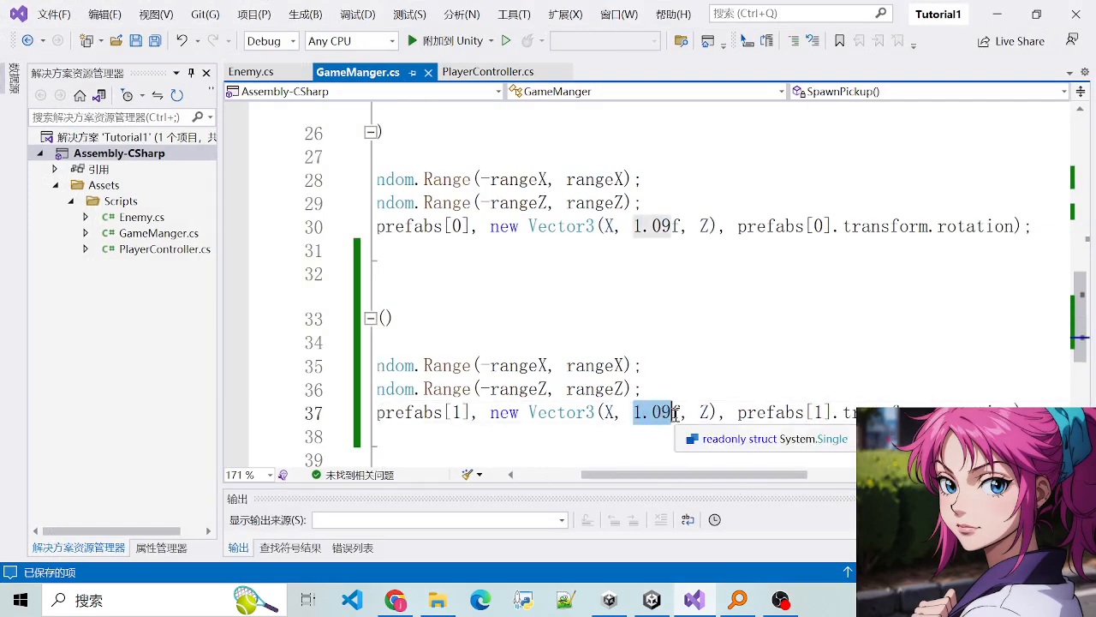
type("0")
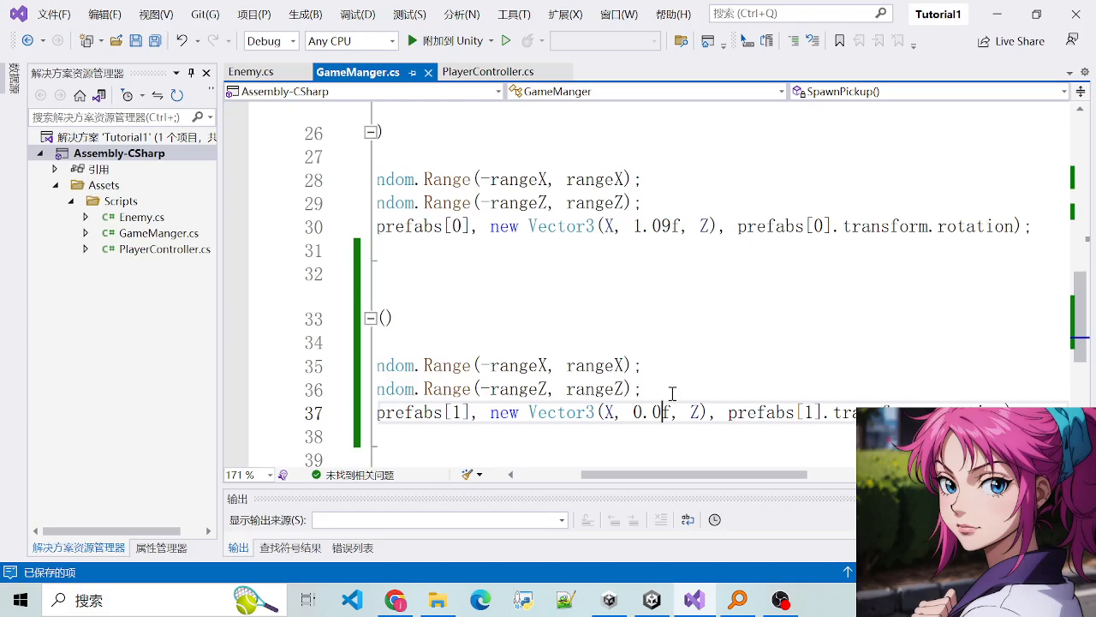
left_click_drag(727, 474, 593, 477)
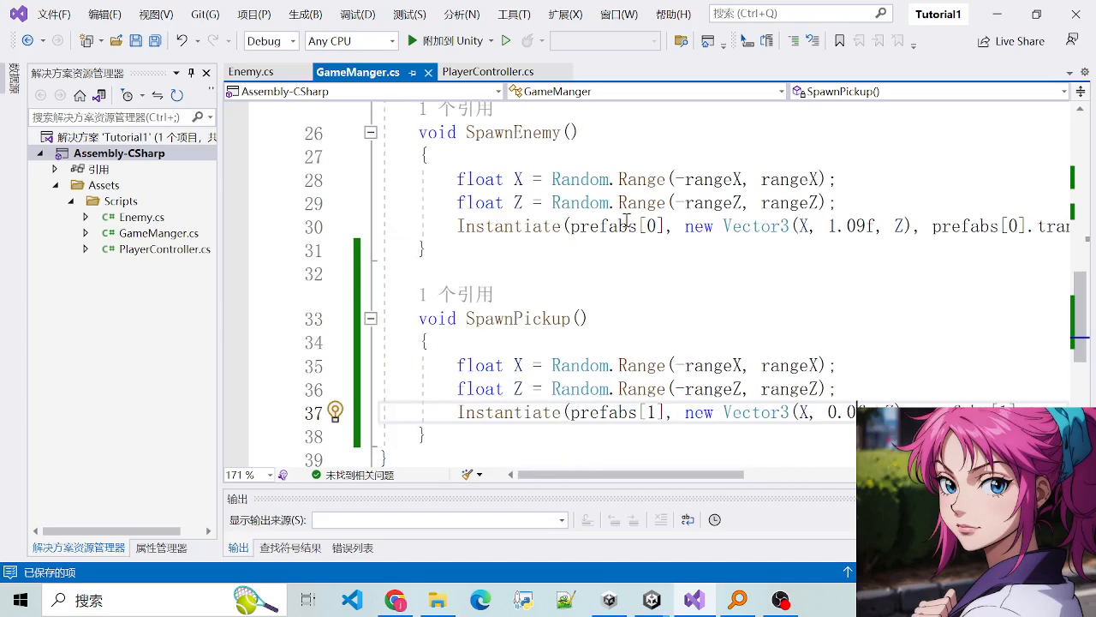
Step: Return to the Unity editor and delete the green capsule pickup from the scene
left_click(998, 14)
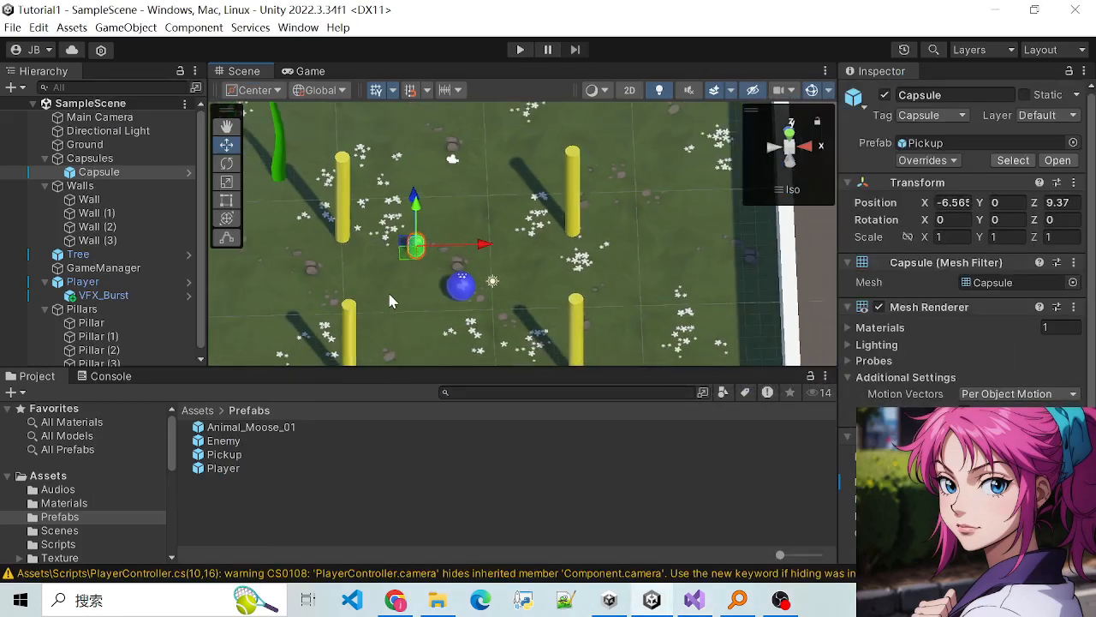
scroll(390, 307, "down", 2)
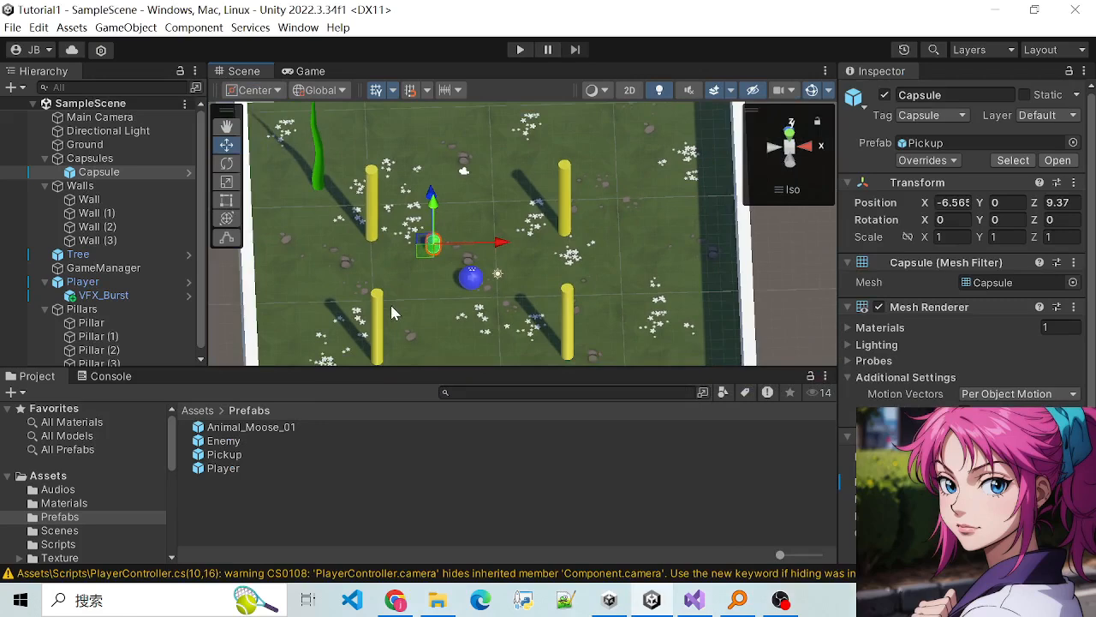
left_click(433, 276)
left_click(435, 251)
key("Delete")
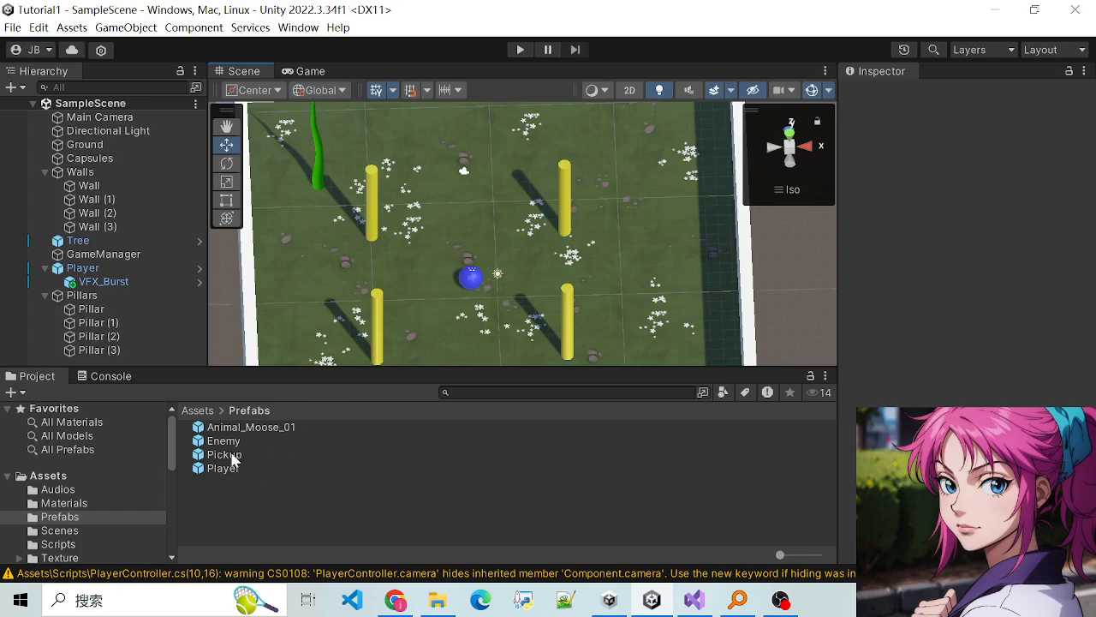
Step: Place an instance of the Pickup prefab near the player, inspect its height above the ground from the side, and remove it again
left_click_drag(227, 459, 456, 264)
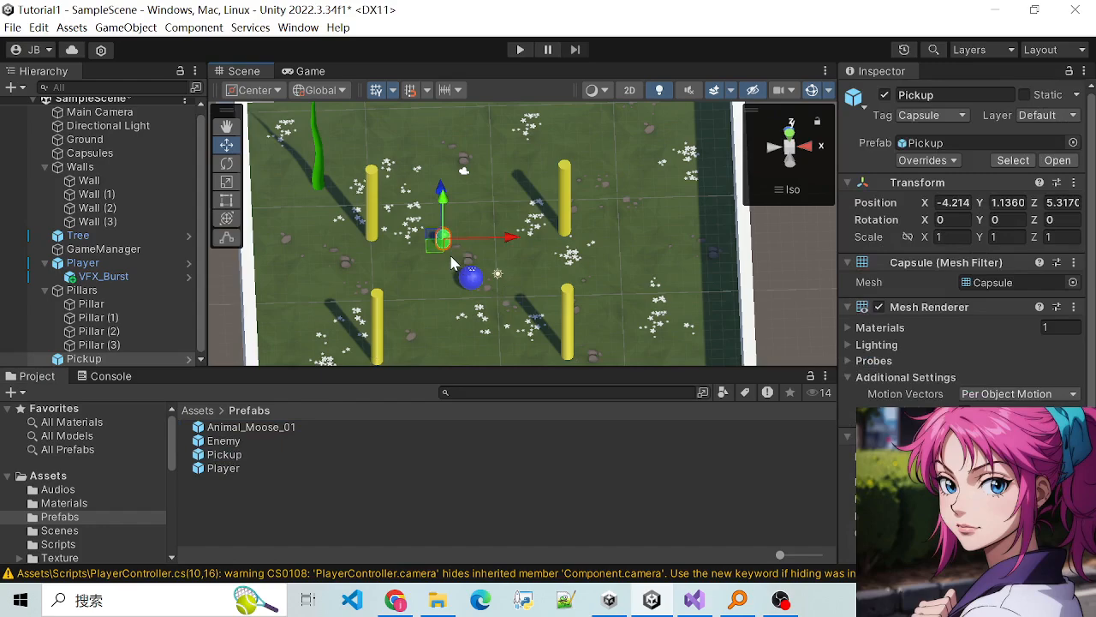
left_click_drag(562, 251, 519, 238, "alt")
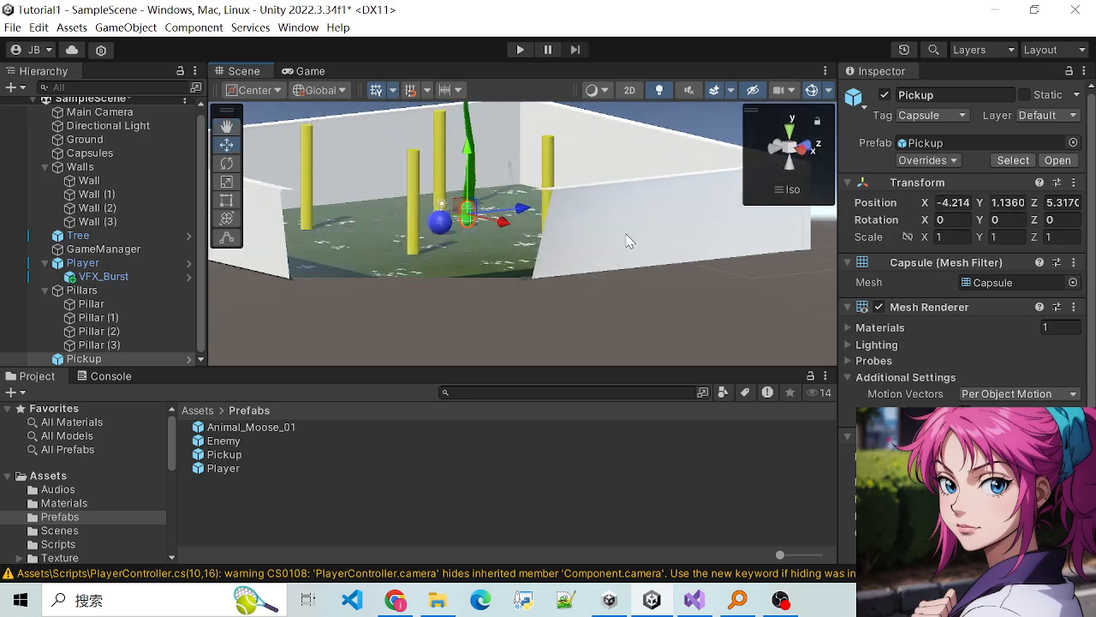
left_click_drag(498, 229, 518, 312, "alt")
left_click(518, 313)
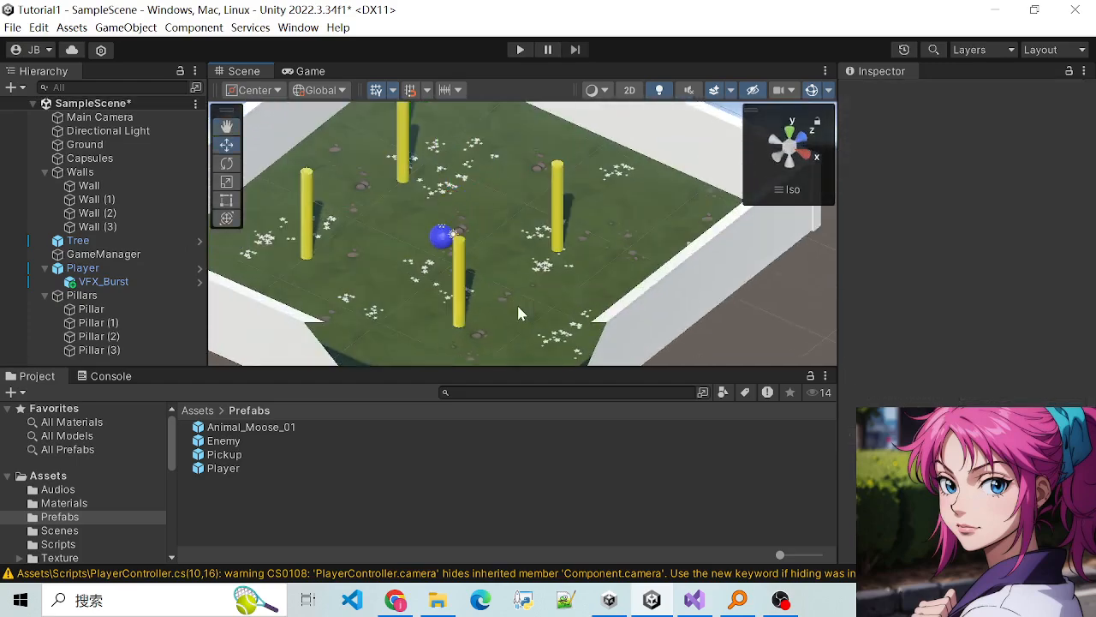
Step: Switch to Visual Studio, set the Y coordinate in SpawnPickup's Instantiate call to the inspected pickup height of about 1.1, and save
left_click(710, 610)
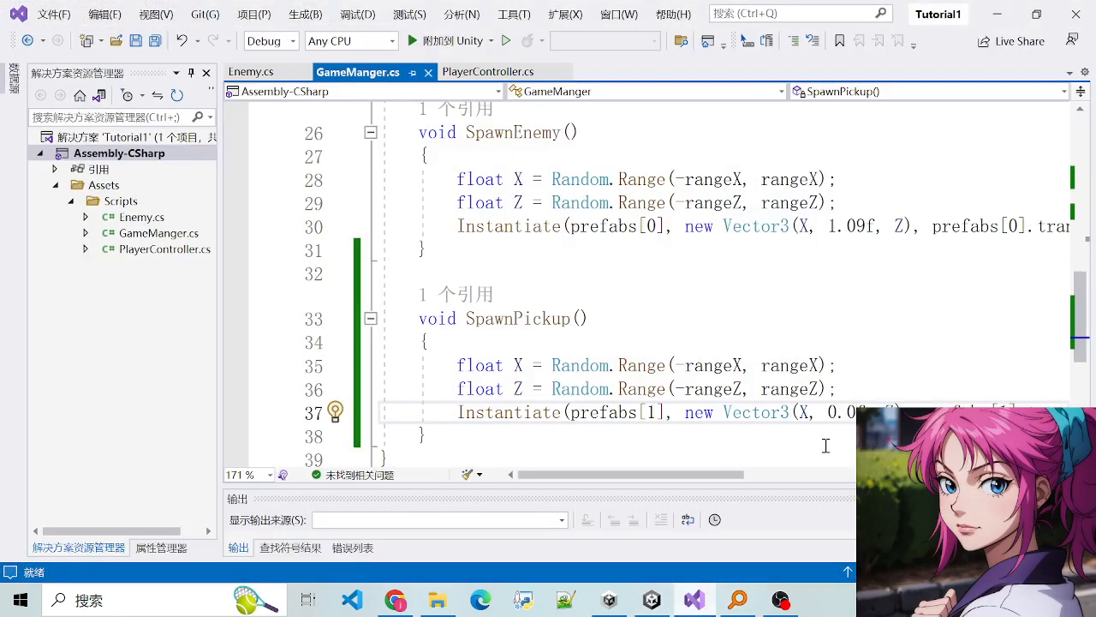
type("1")
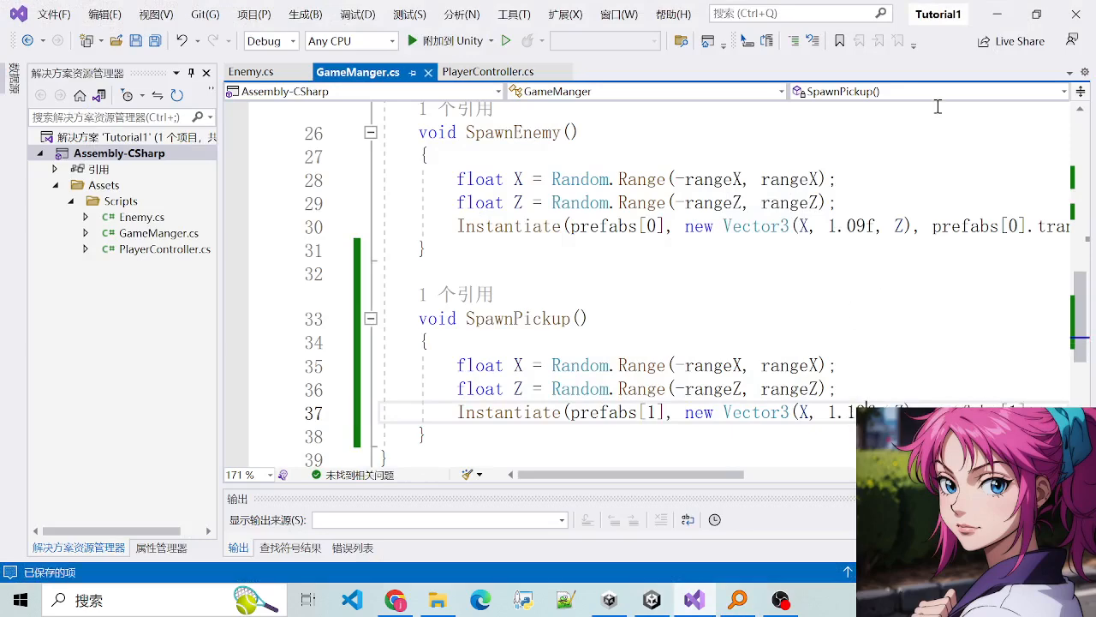
Step: Switch to the Unity editor, playtest the game by rolling the player among the spawned enemies and pickups, and stop play mode
left_click(999, 10)
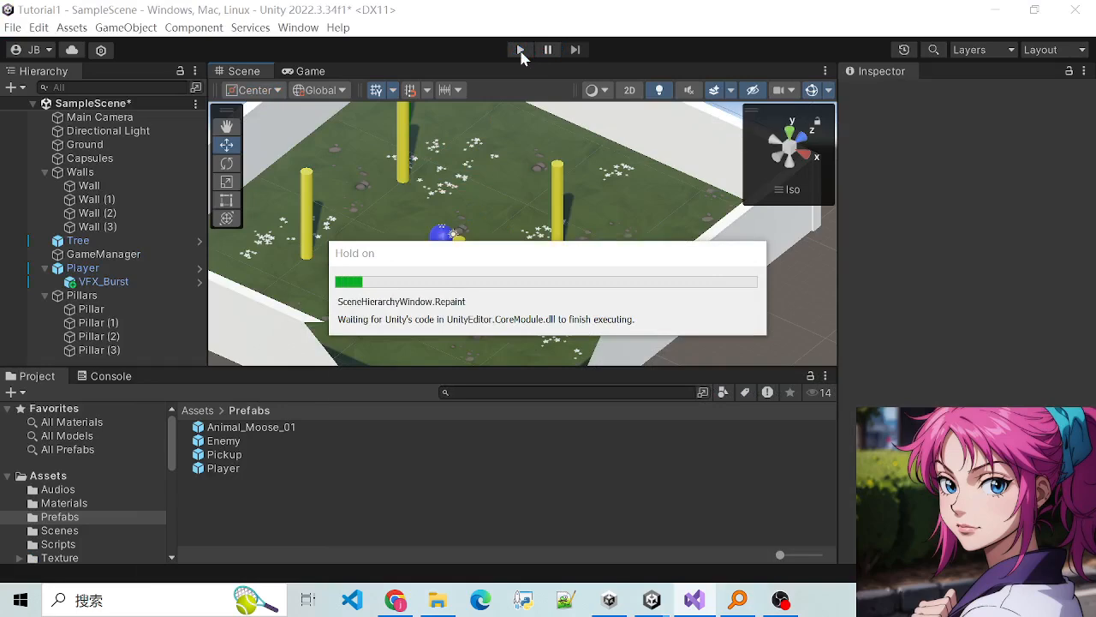
left_click(520, 49)
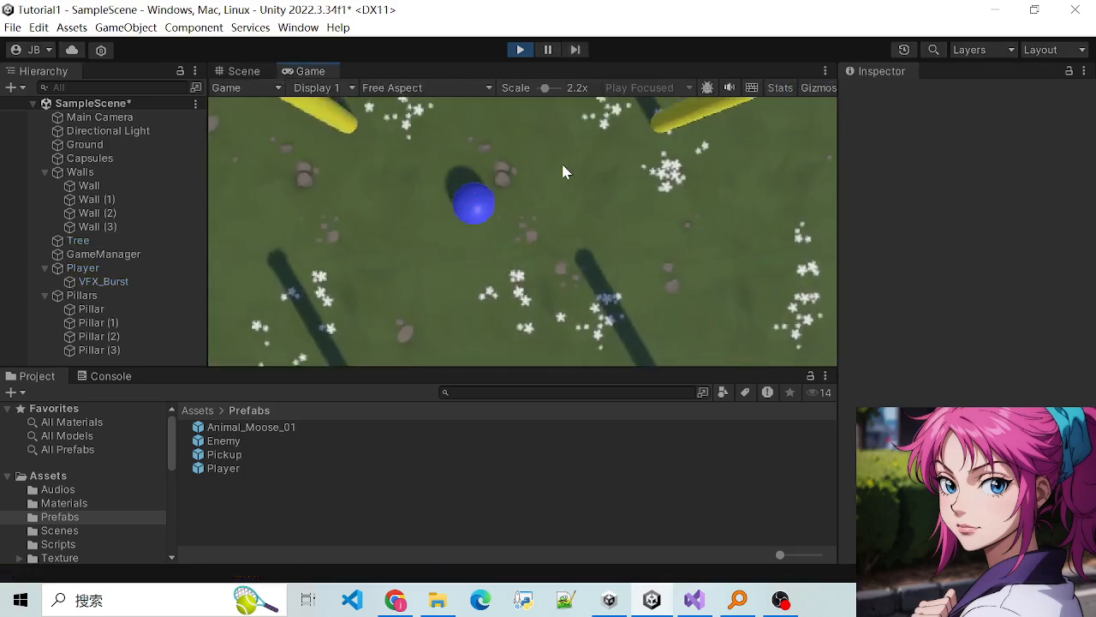
key("d")
key("s")
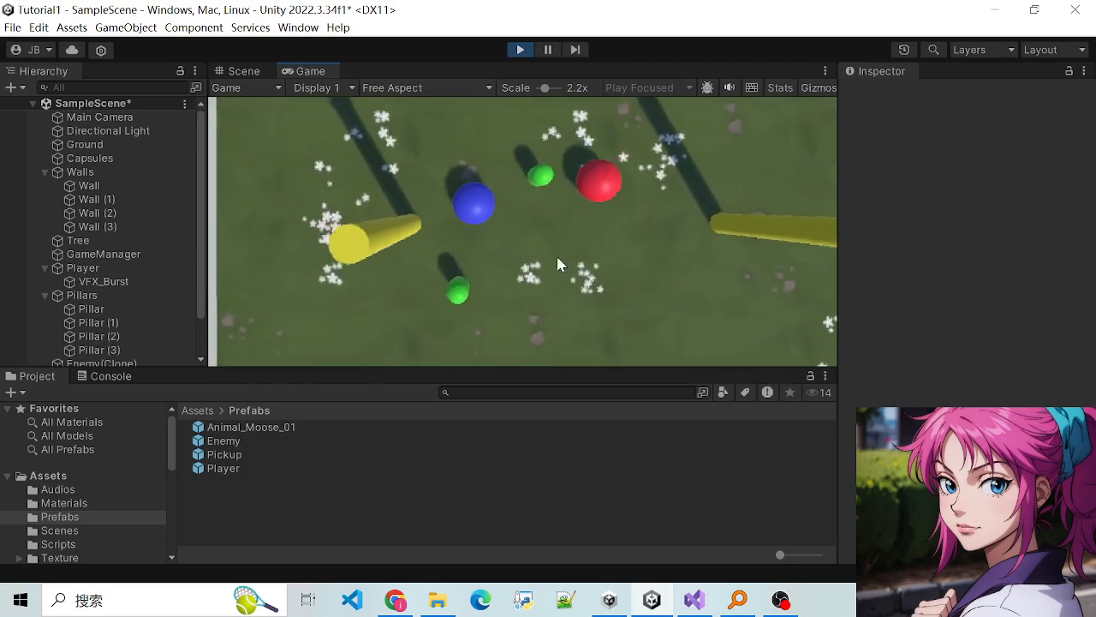
key("s")
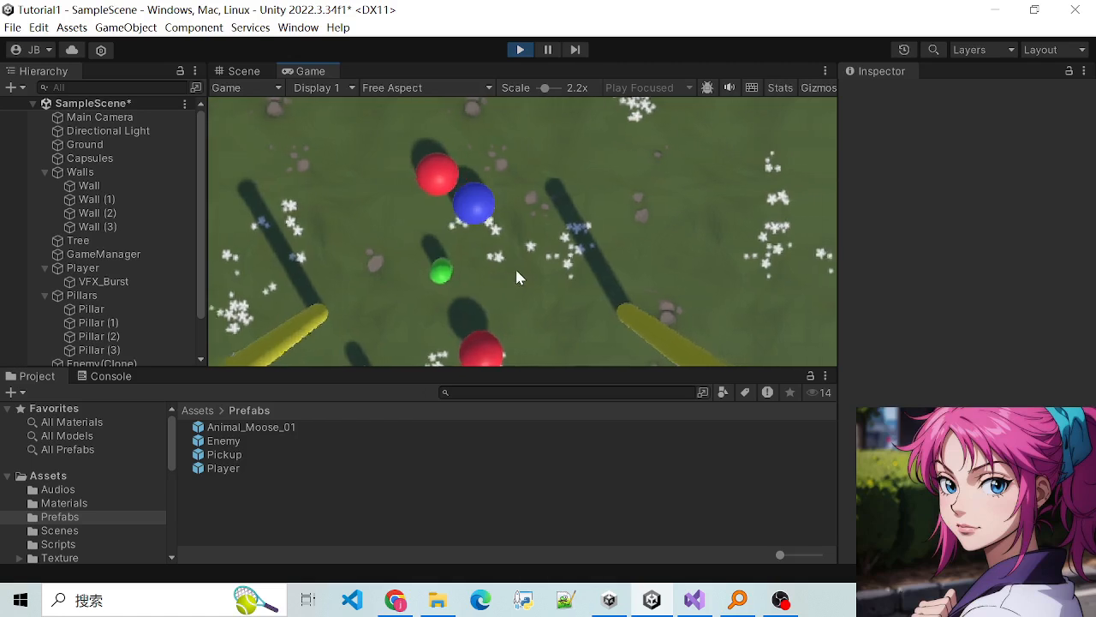
key("a")
key("d")
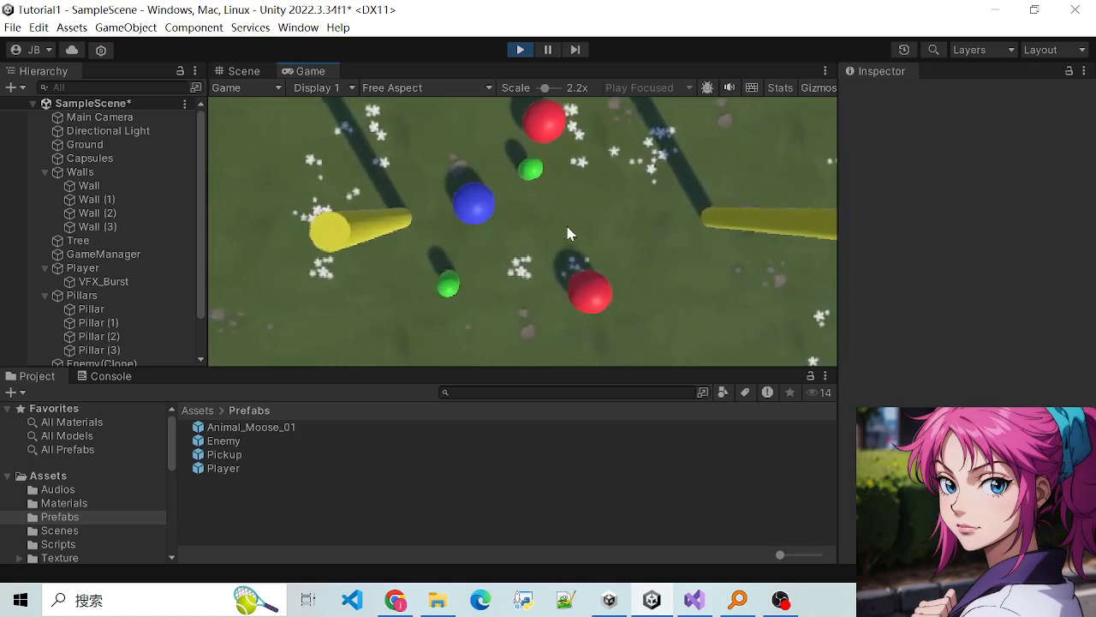
key("w")
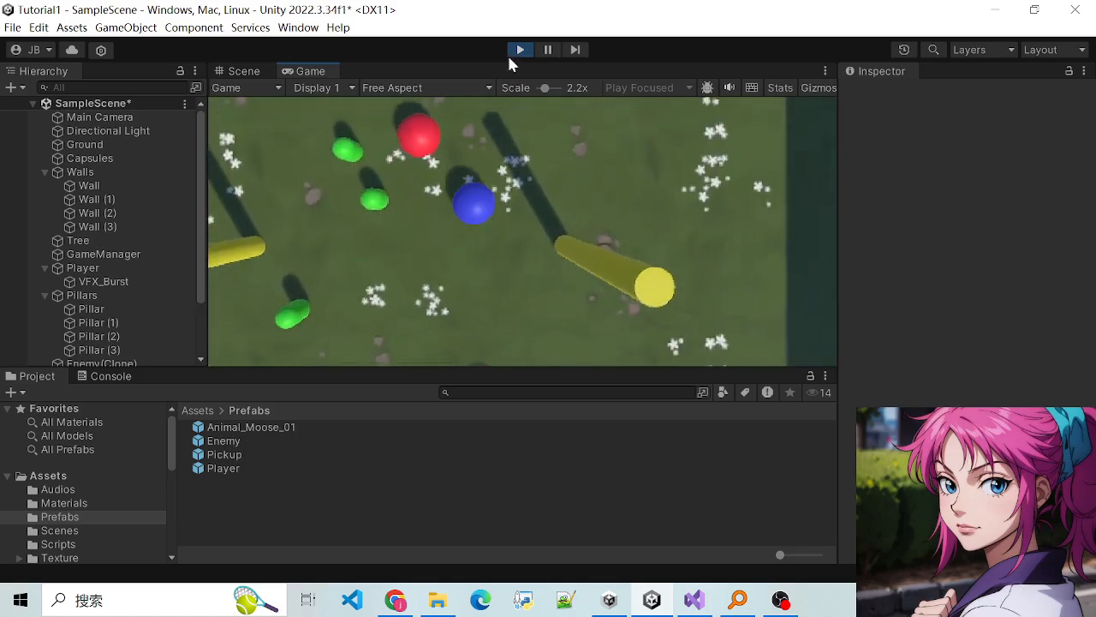
key("s")
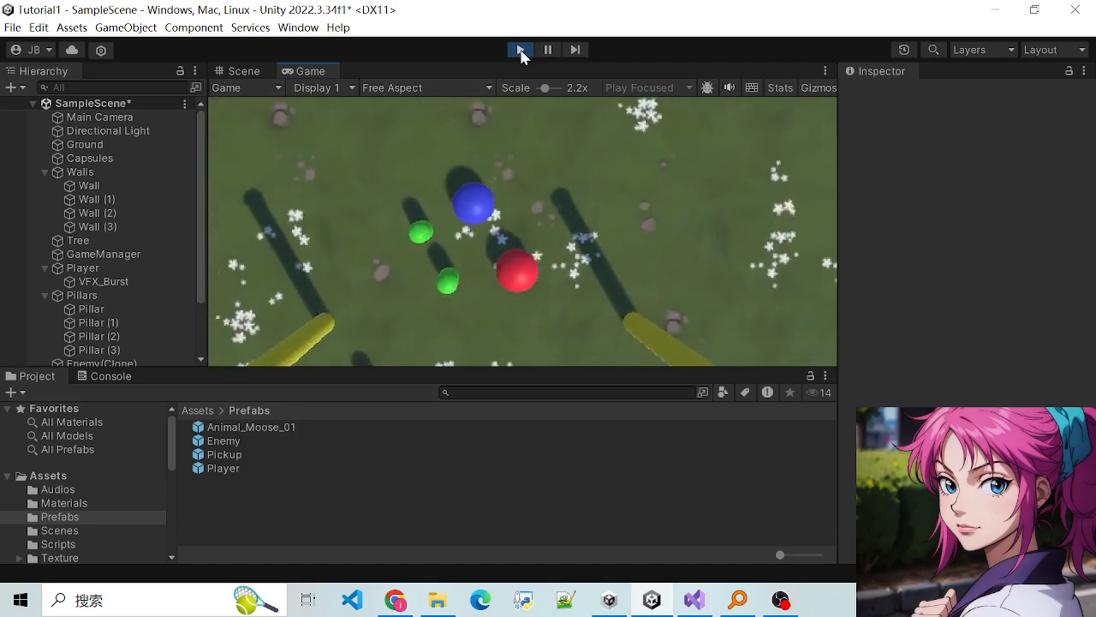
key("w")
key("d")
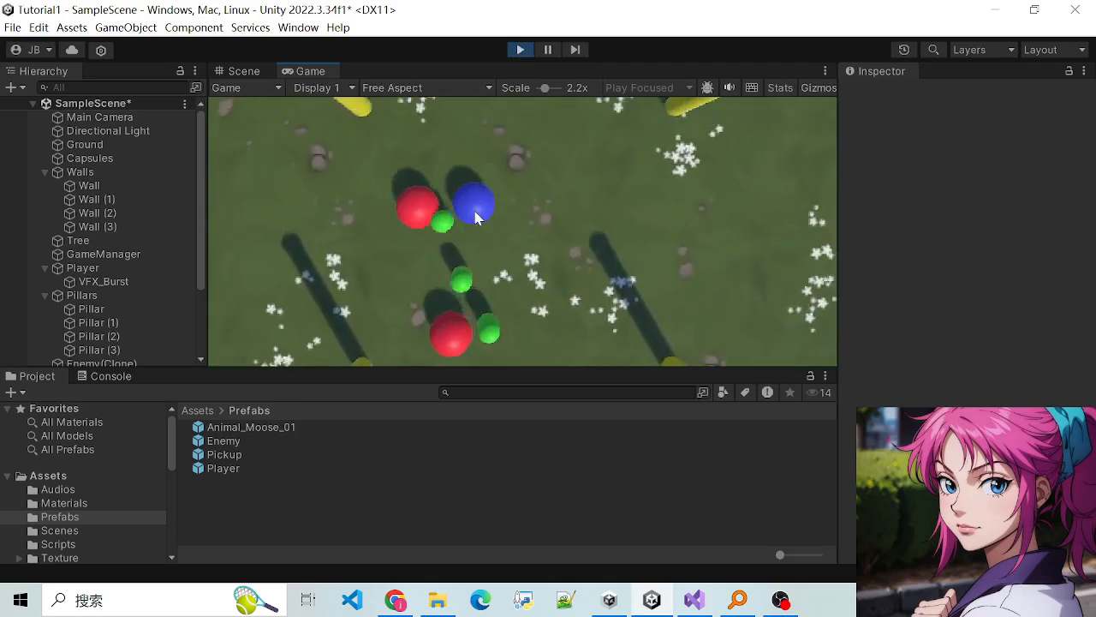
key("s")
key("a")
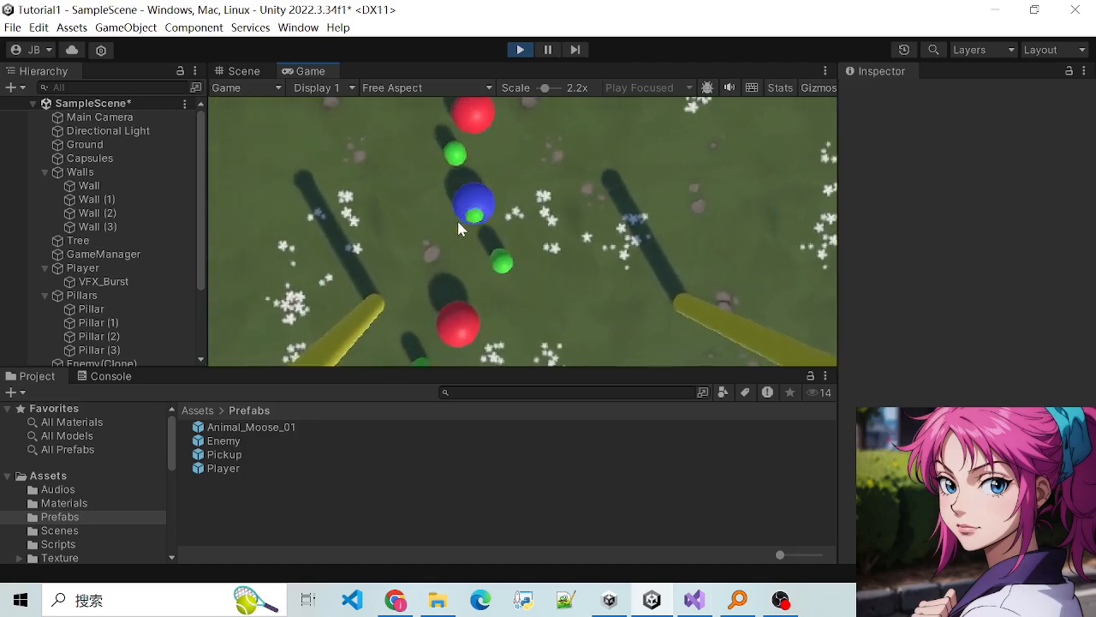
left_click(520, 50)
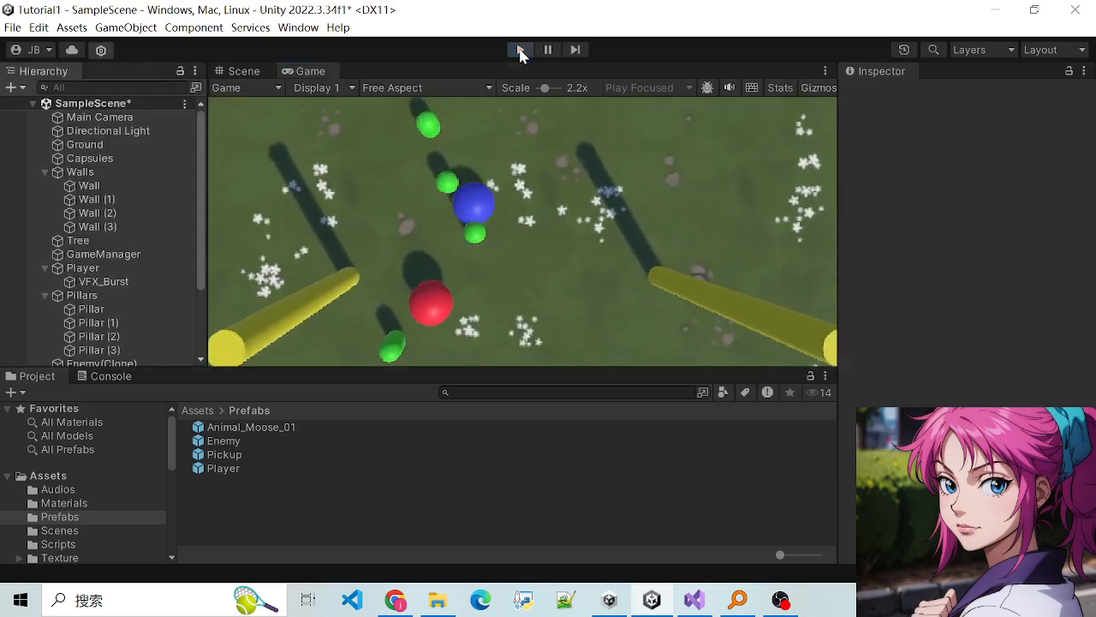
Step: Inspect the Pickup prefab's components, including its Capsule Collider settings
left_click(224, 455)
scroll(928, 372, "down", 5)
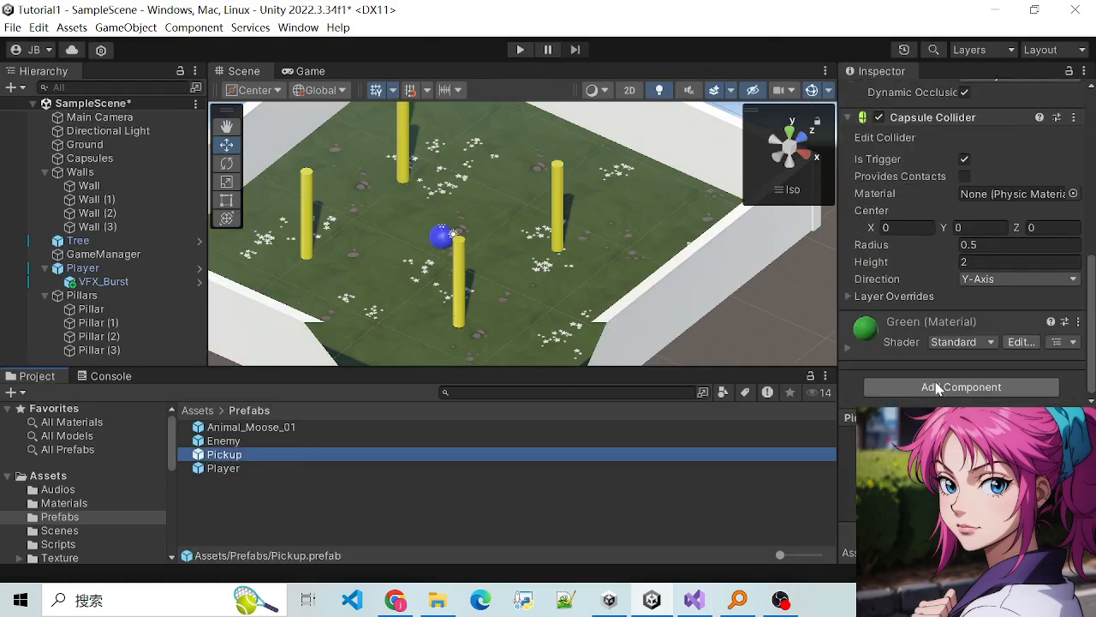
scroll(921, 294, "up", 5)
scroll(915, 266, "down", 5)
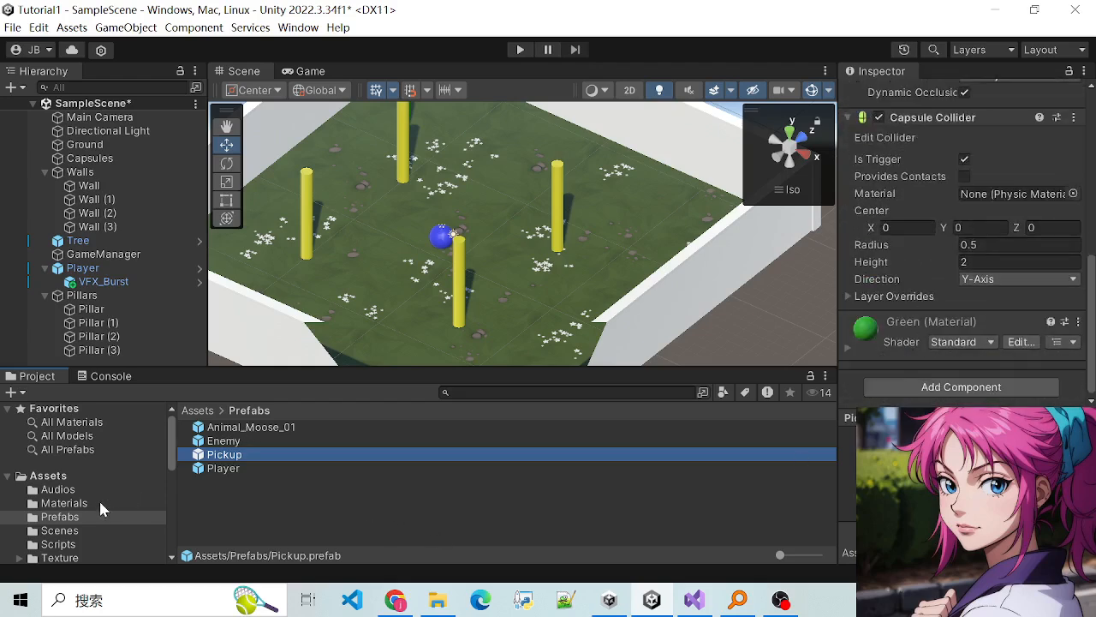
Step: Create a new C# script named Pickup in the Scripts folder
scroll(88, 538, "down", 3)
scroll(79, 505, "up", 2)
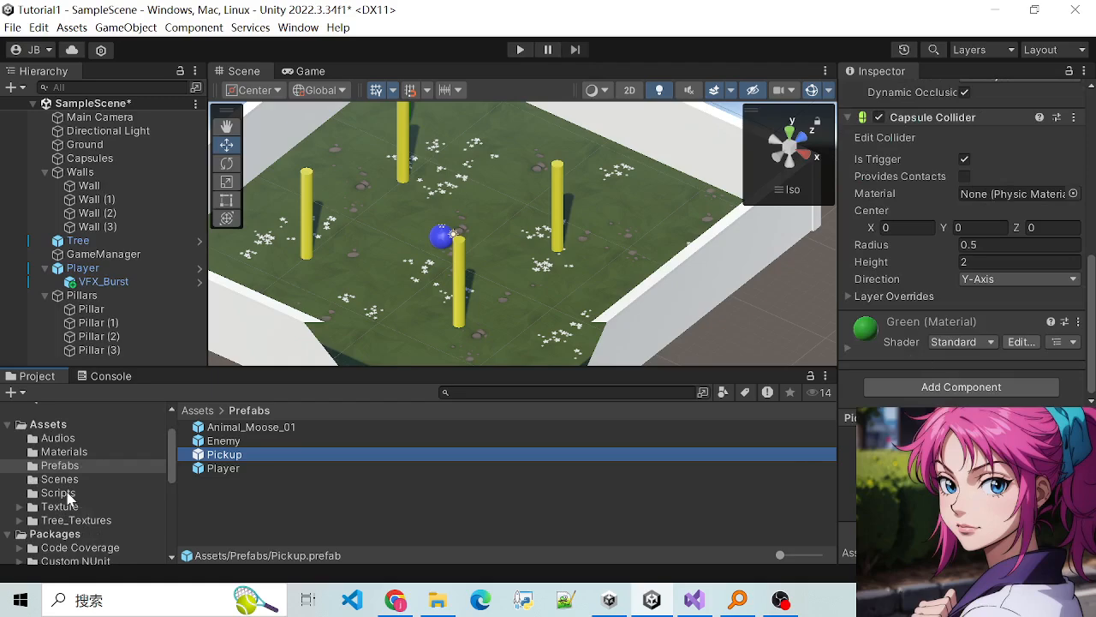
left_click(60, 493)
right_click(269, 521)
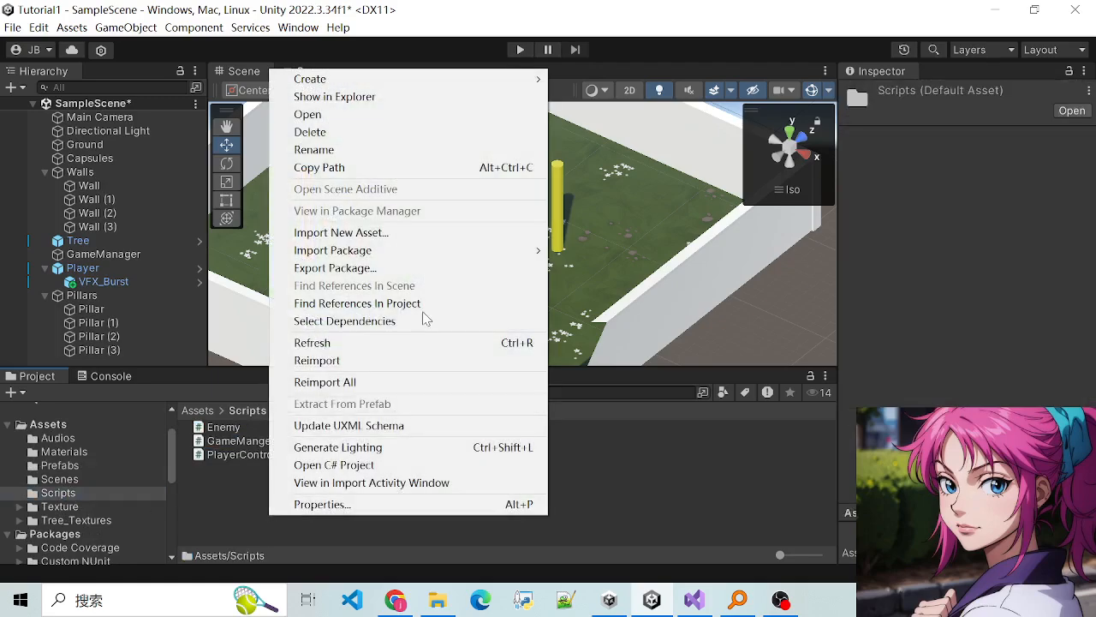
mouse_move(479, 82)
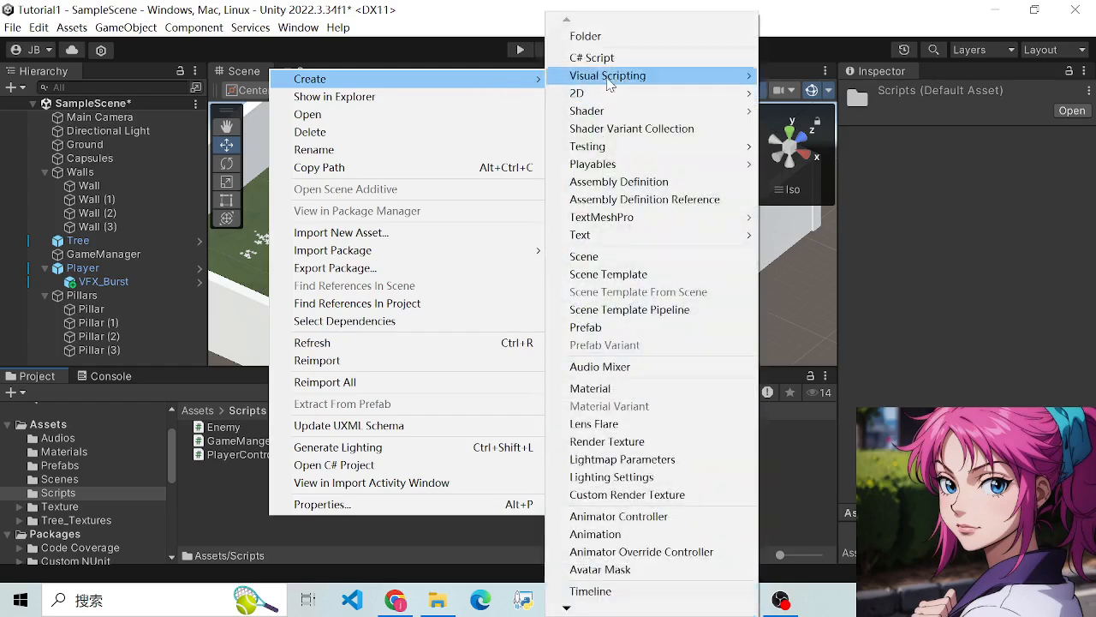
left_click(600, 57)
type("P")
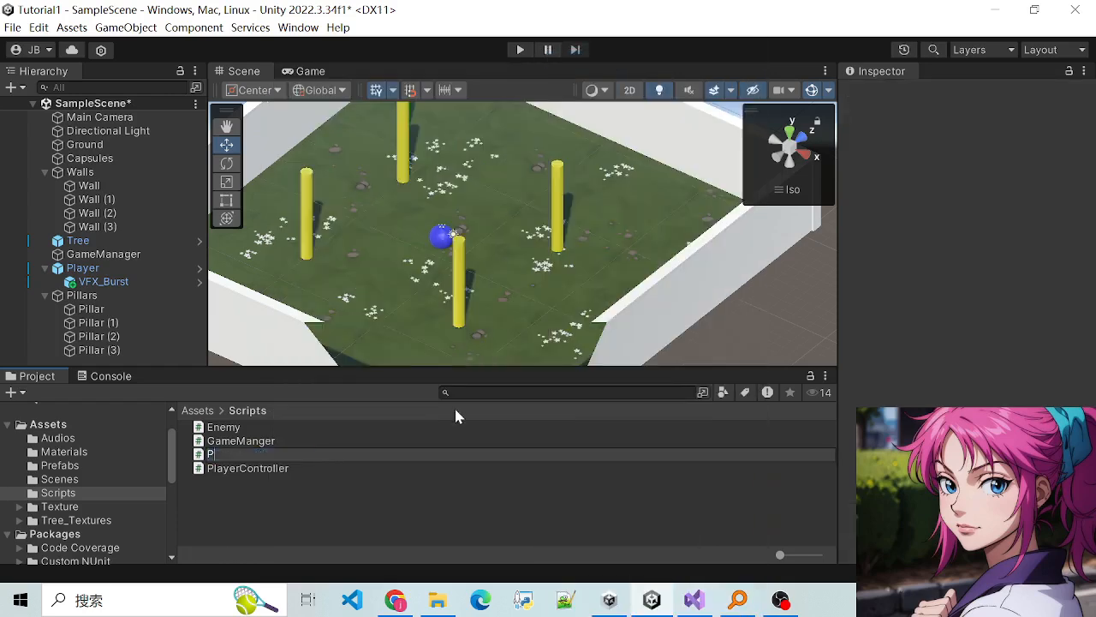
type("ickup")
key("Return")
Step: Check that the new script is loaded in Visual Studio, return to the Unity editor and save SampleScene
key("alt+Tab")
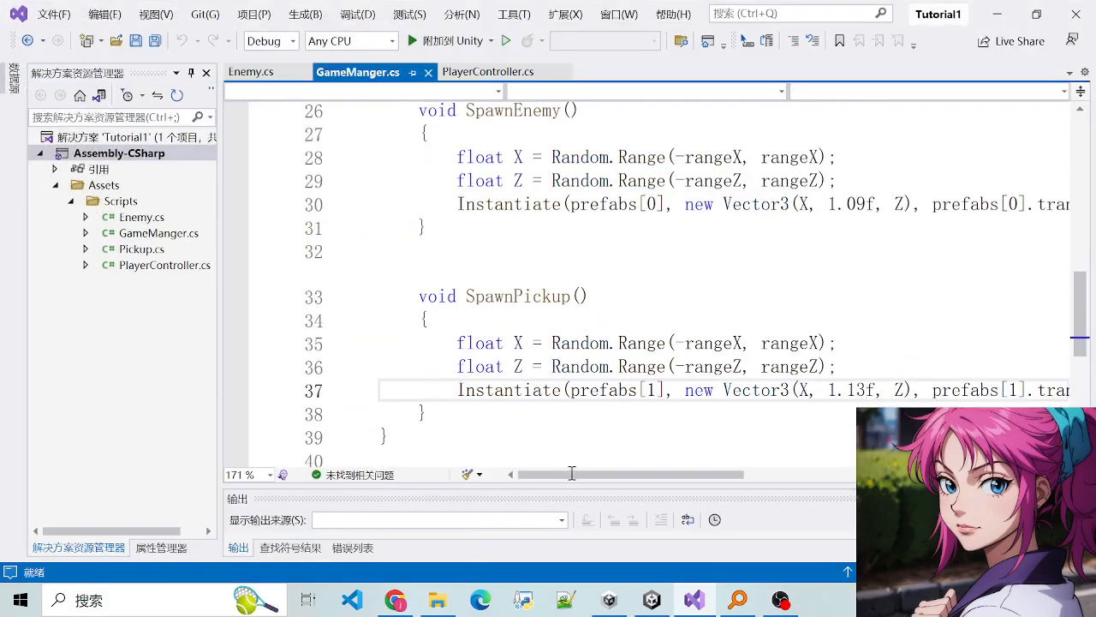
left_click(652, 601)
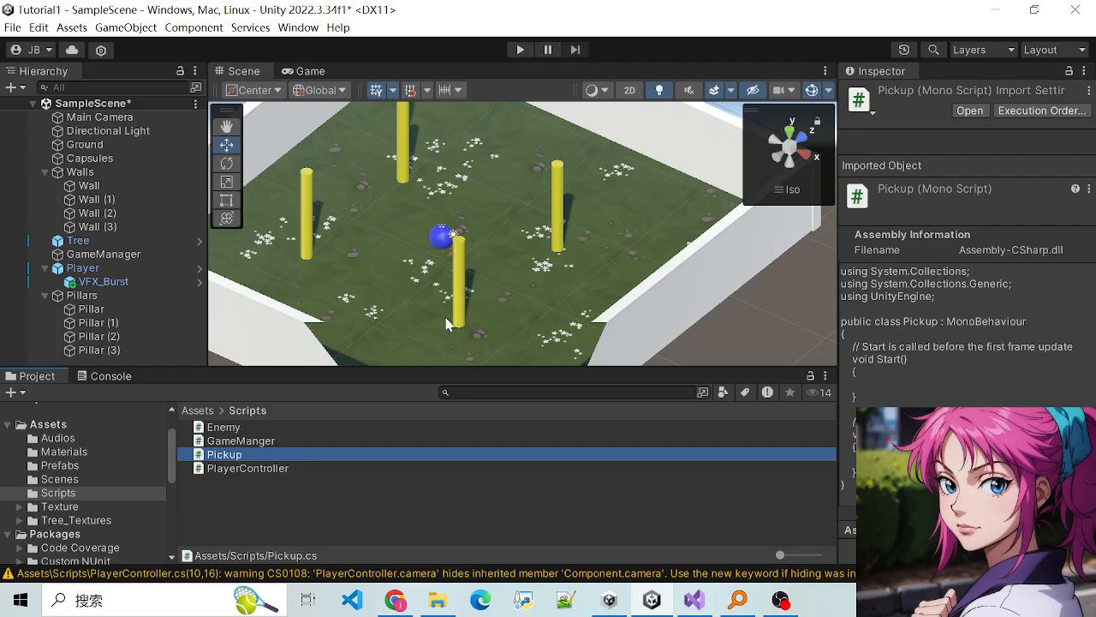
key("ctrl+s")
scroll(599, 359, "down", 5)
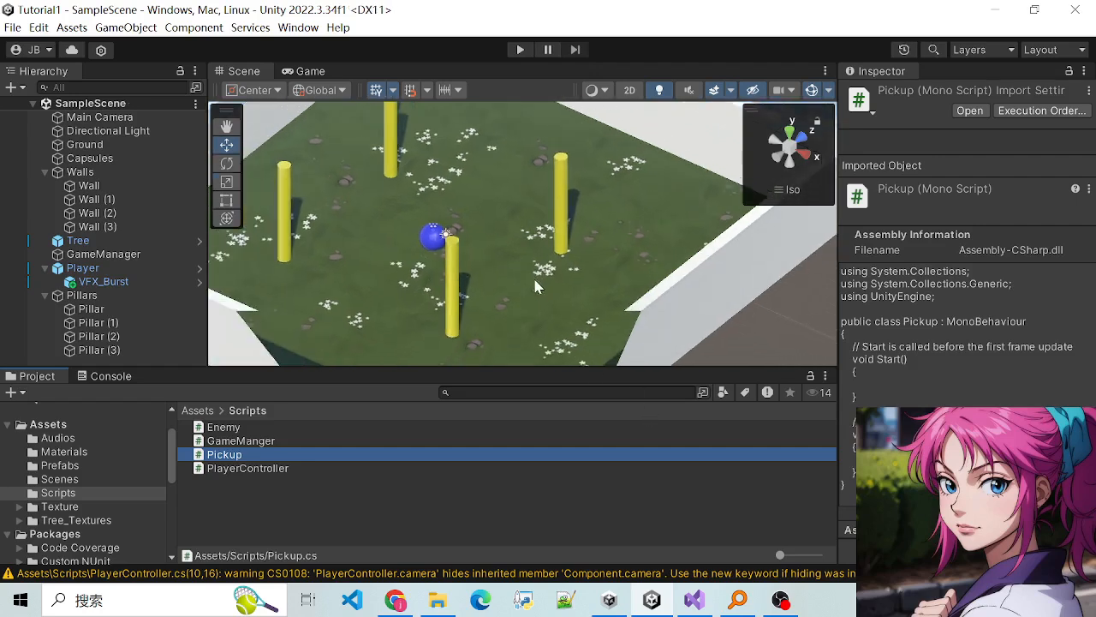
scroll(462, 232, "up", 5)
scroll(463, 233, "up", 2)
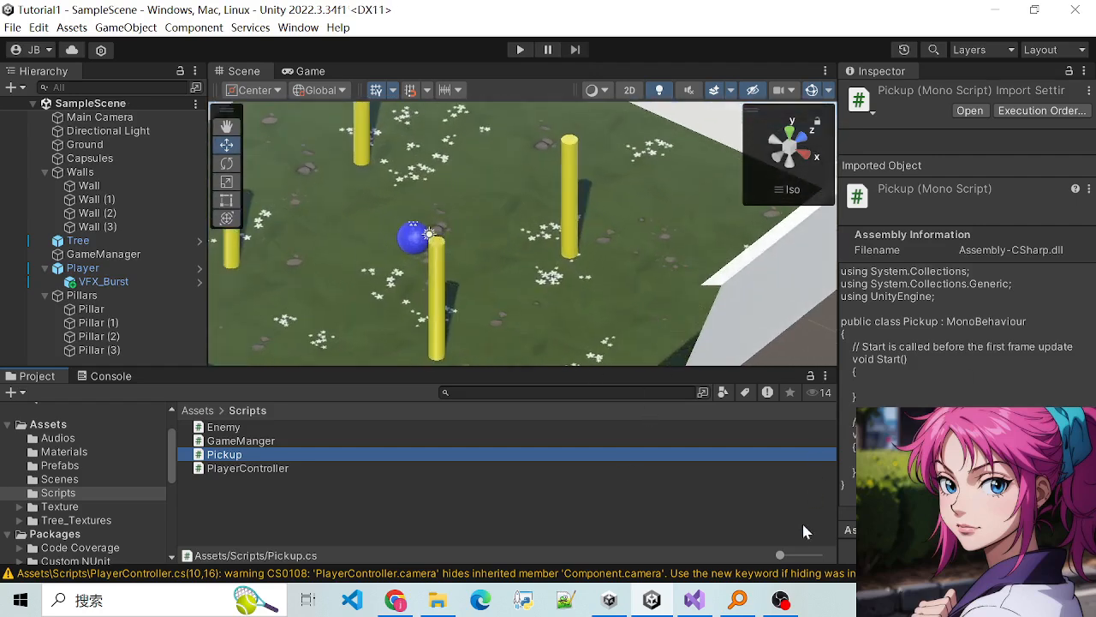
Step: Switch to Visual Studio, open Pickup.cs and review its default Start and Update methods
left_click(685, 605)
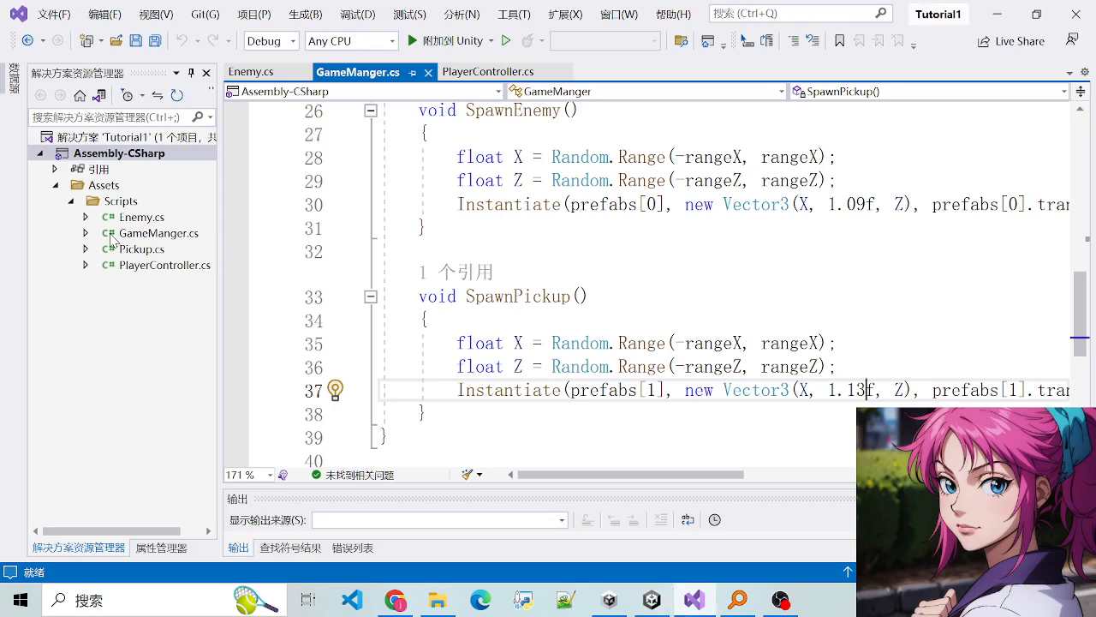
double_click(141, 249)
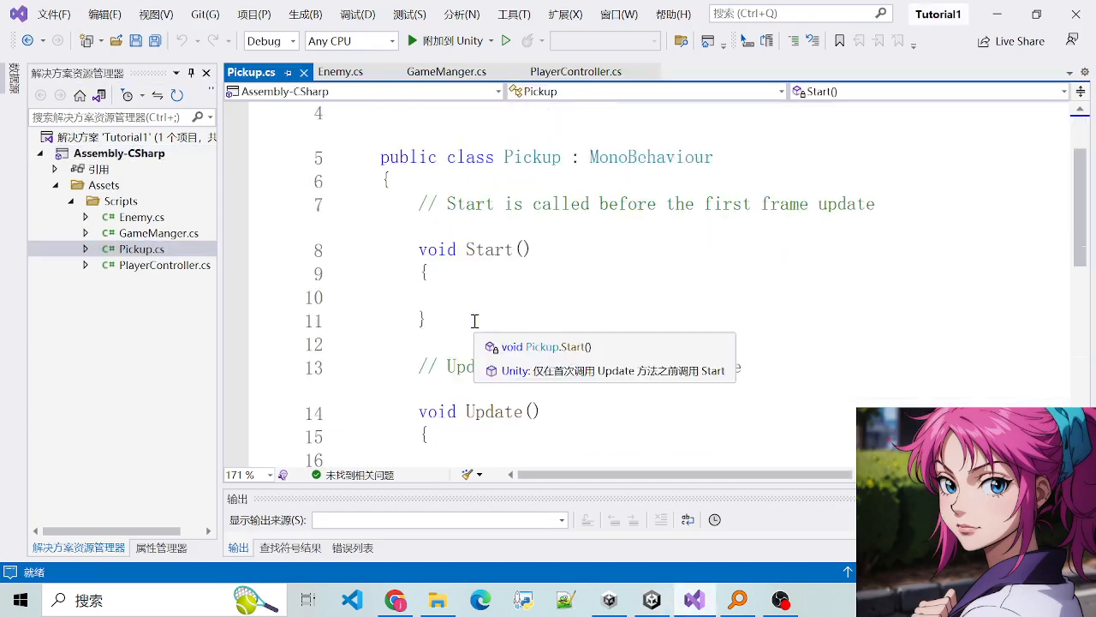
left_click(470, 297)
left_click(577, 340)
scroll(565, 363, "down", 2)
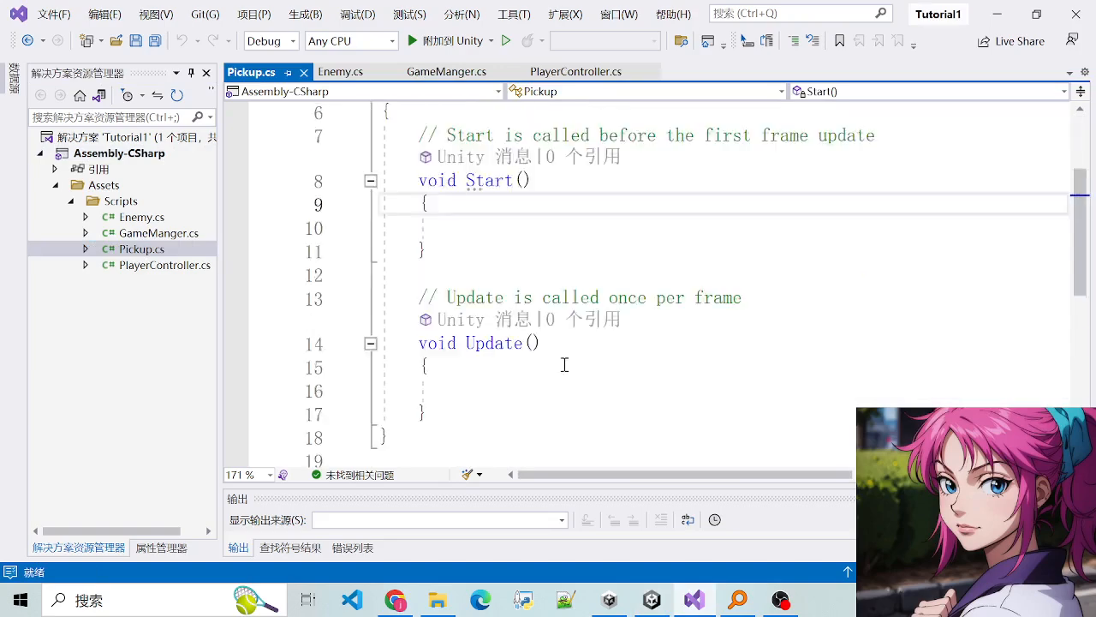
scroll(556, 355, "up", 2)
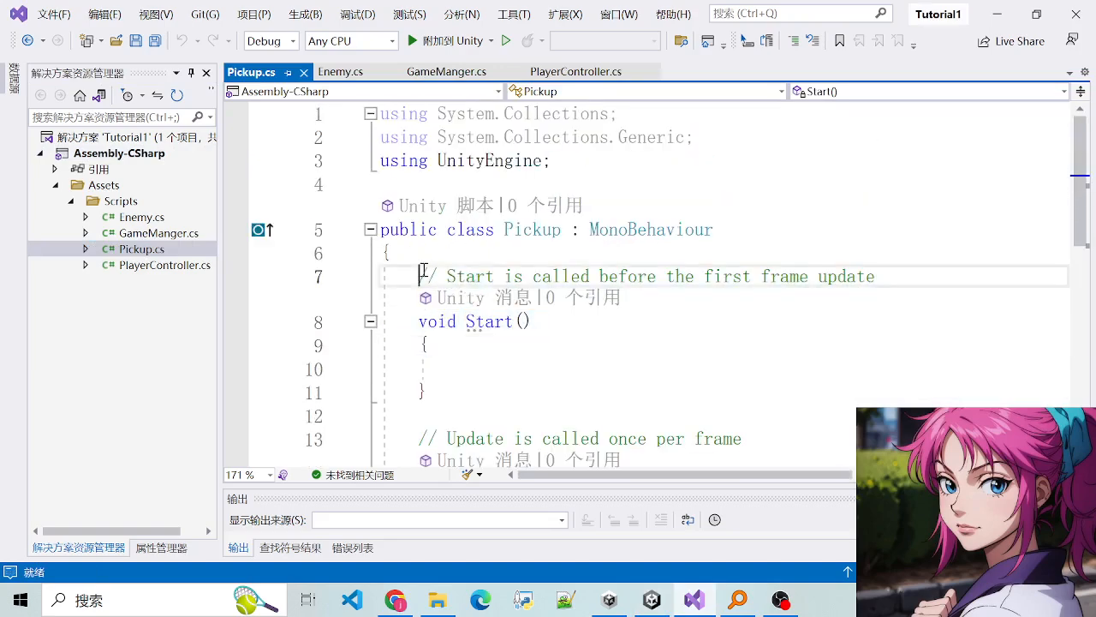
left_click_drag(423, 275, 873, 284)
left_click(874, 284)
scroll(586, 385, "down", 2)
left_click_drag(417, 298, 545, 369)
Step: Add an empty private void OnTriggerEnter(Collider other) method below Update in Pickup.cs and save the script
left_click(521, 412)
key("Return")
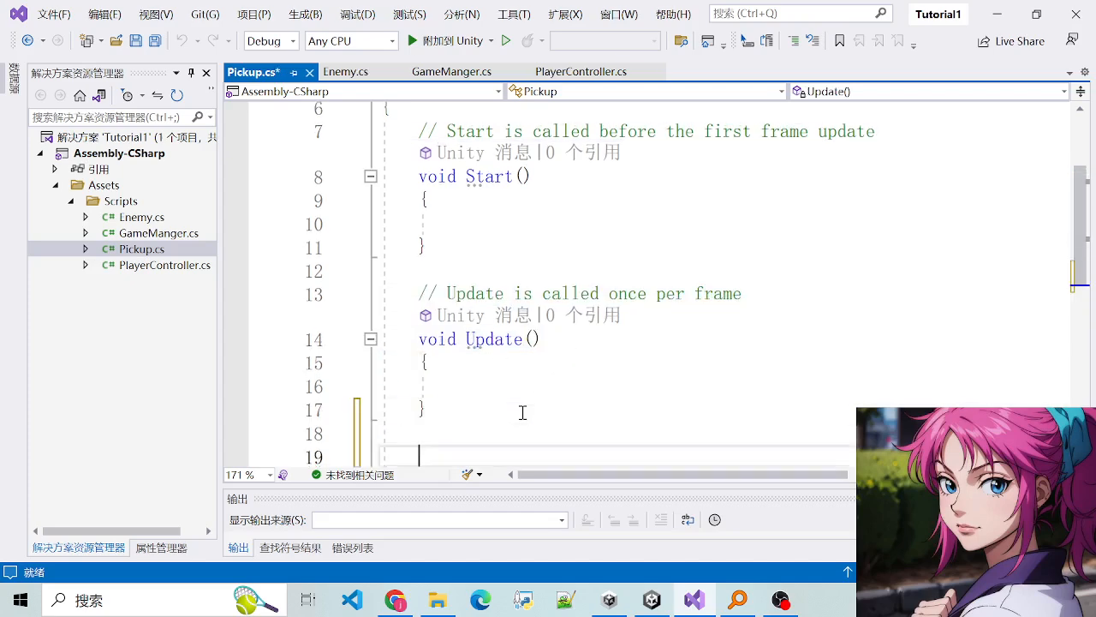
key("Return")
type("on")
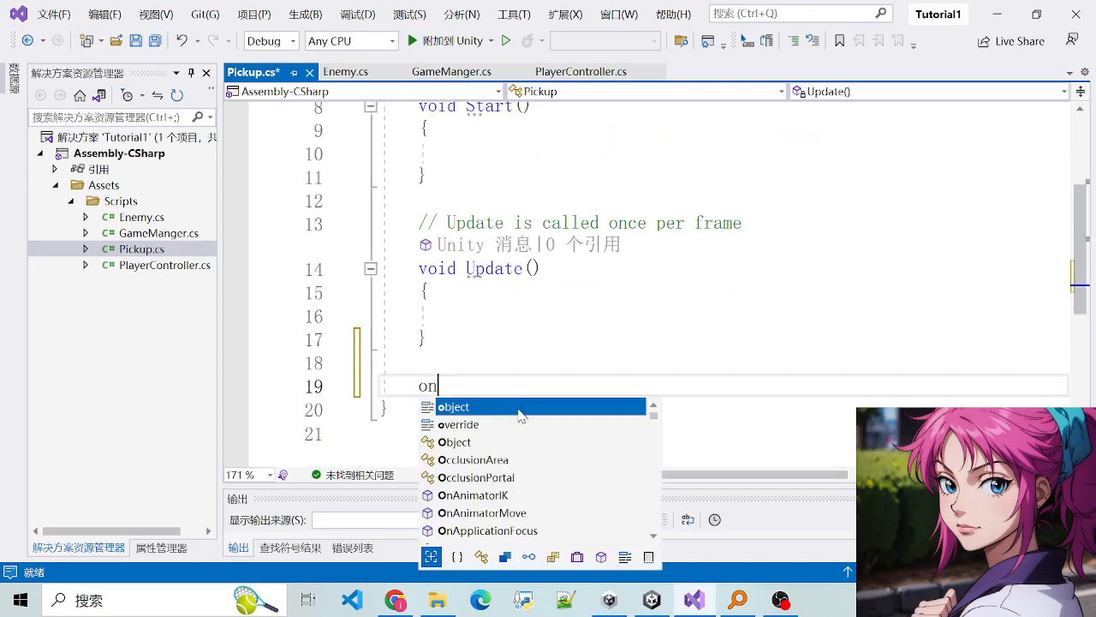
key("BackSpace")
key("BackSpace")
type("void ")
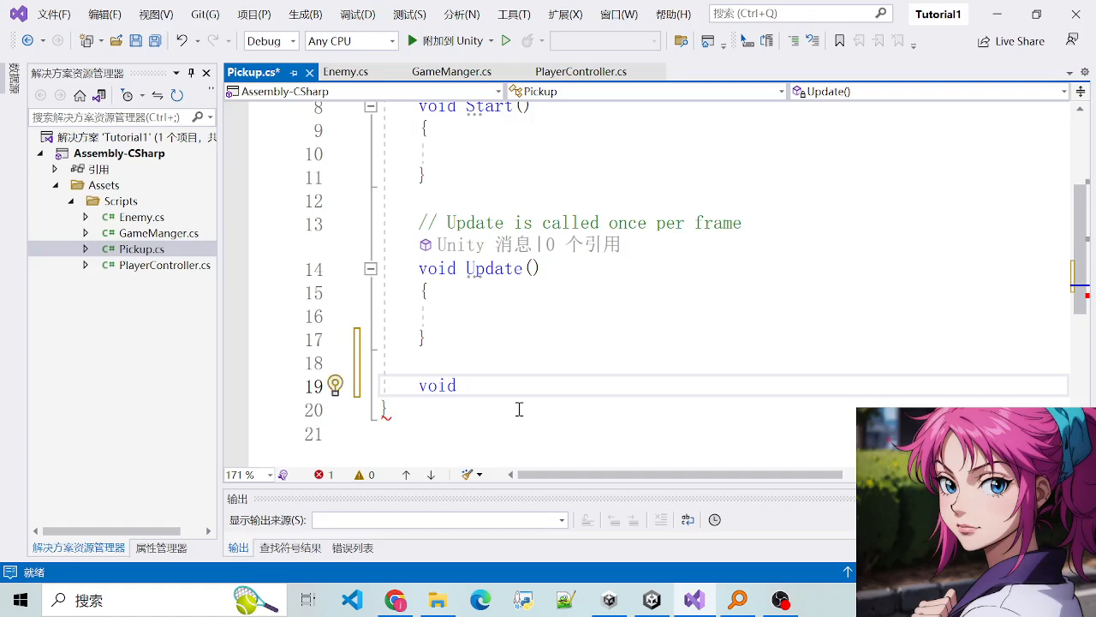
type("onEnte")
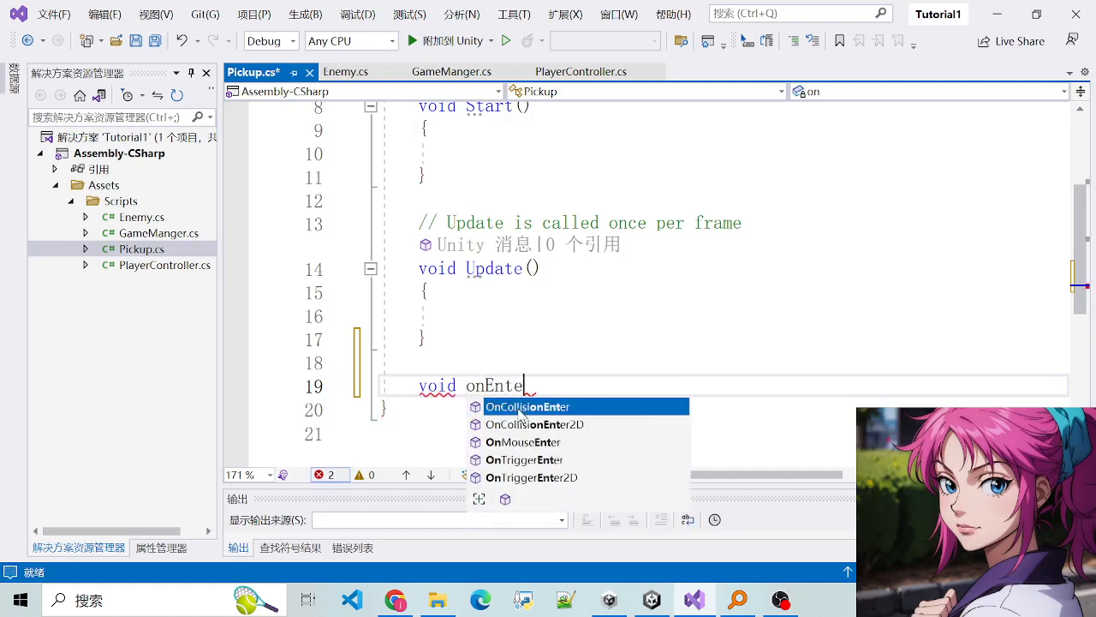
type("r")
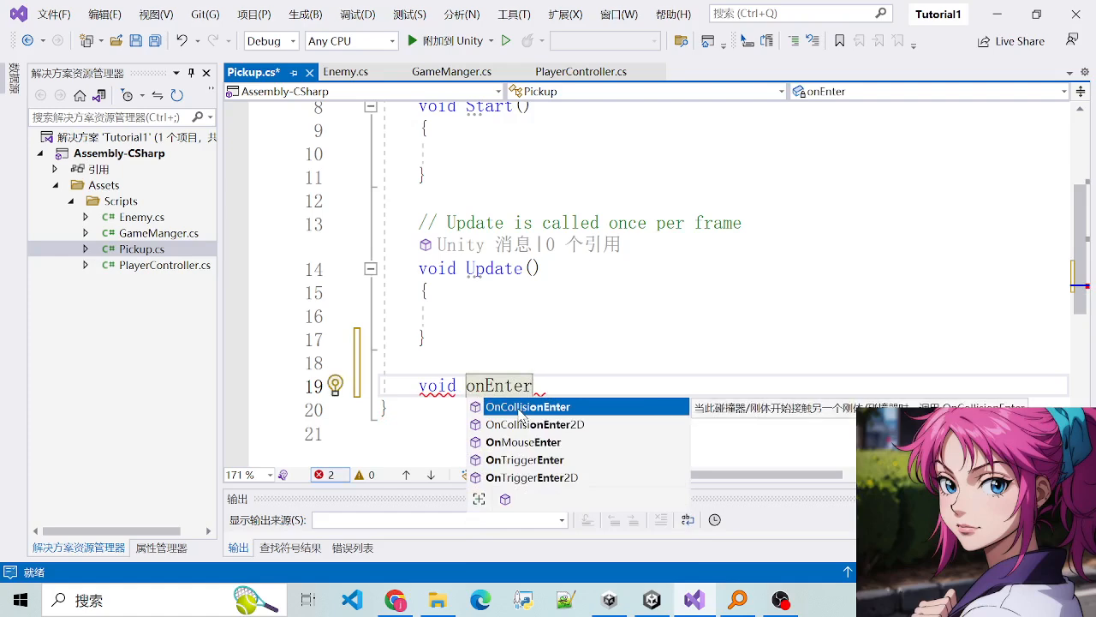
key("Down")
key("Down")
key("Down")
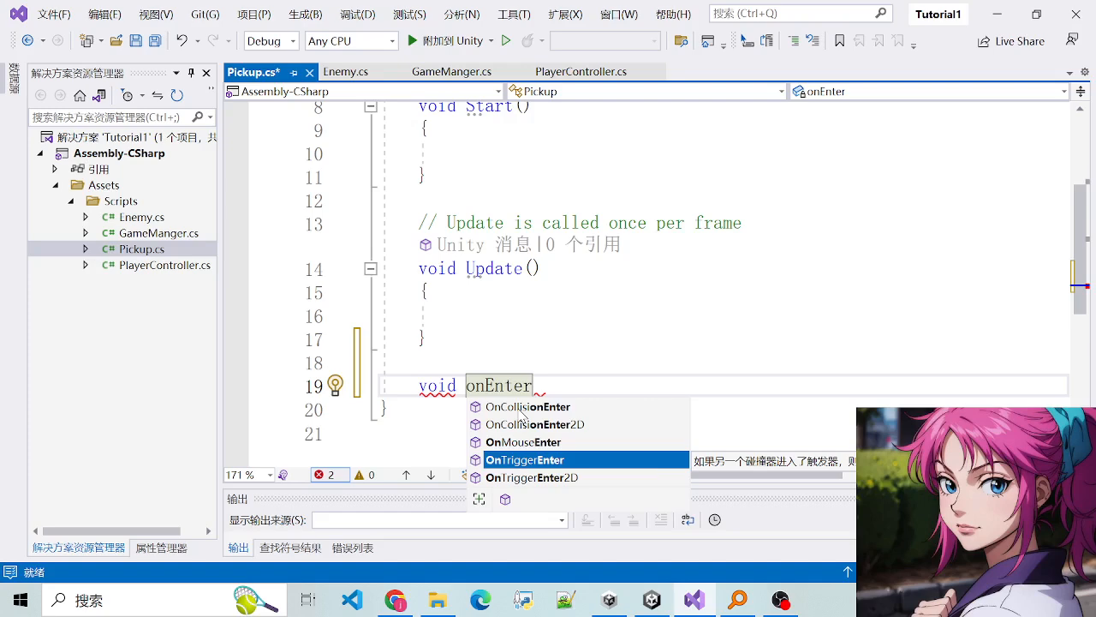
key("Return")
scroll(518, 409, "down", 3)
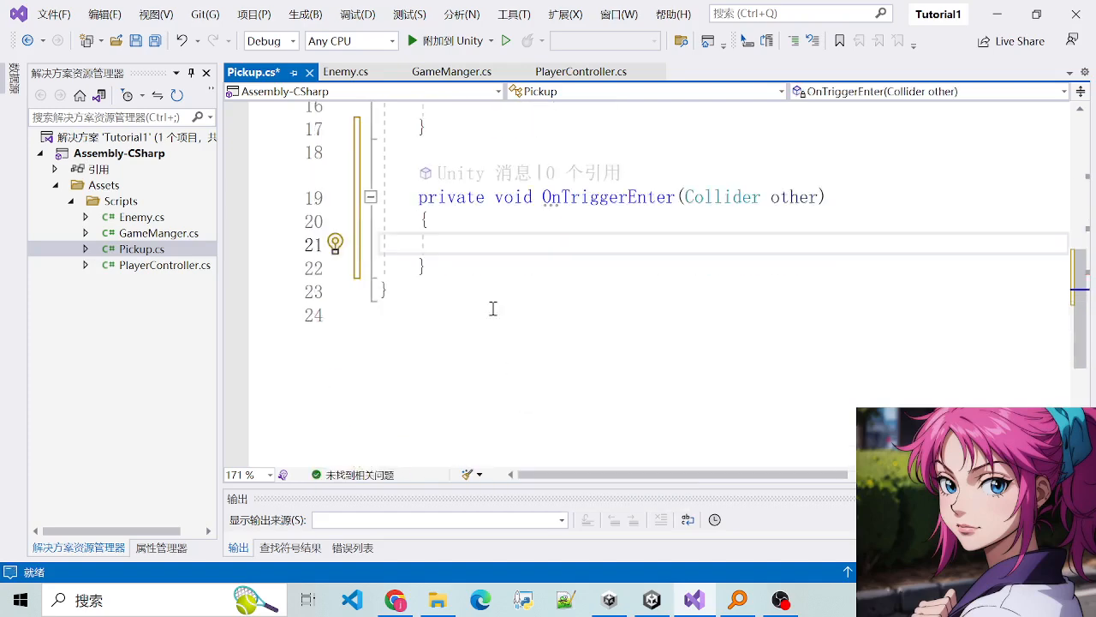
key("ctrl+s")
Step: Highlight the OnTriggerEnter method signature for review and switch back to the Unity editor
double_click(598, 208)
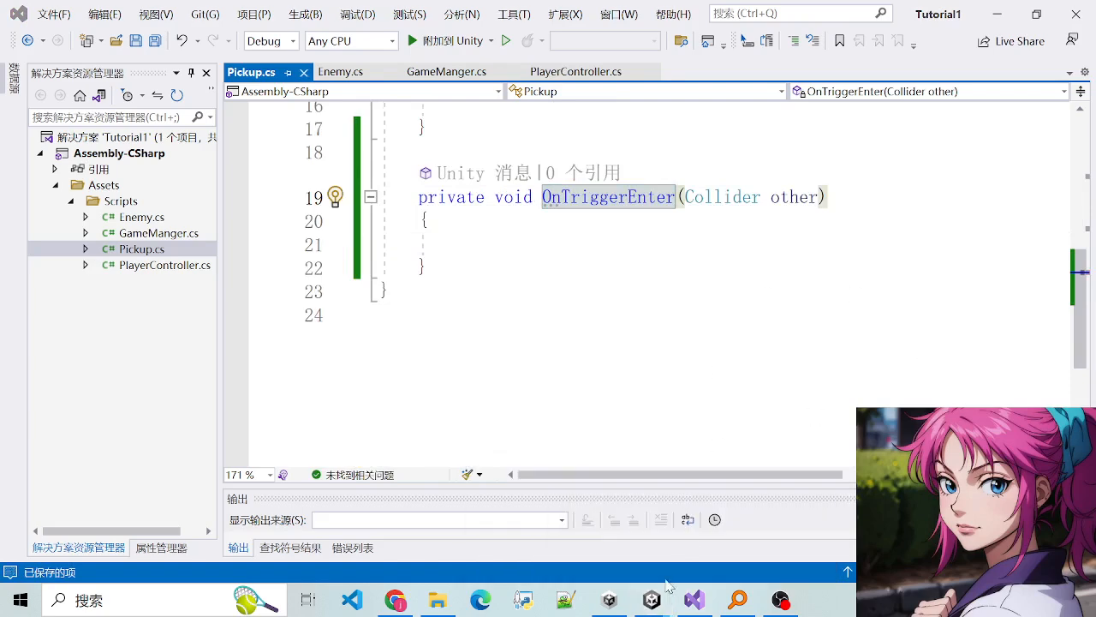
left_click(503, 245)
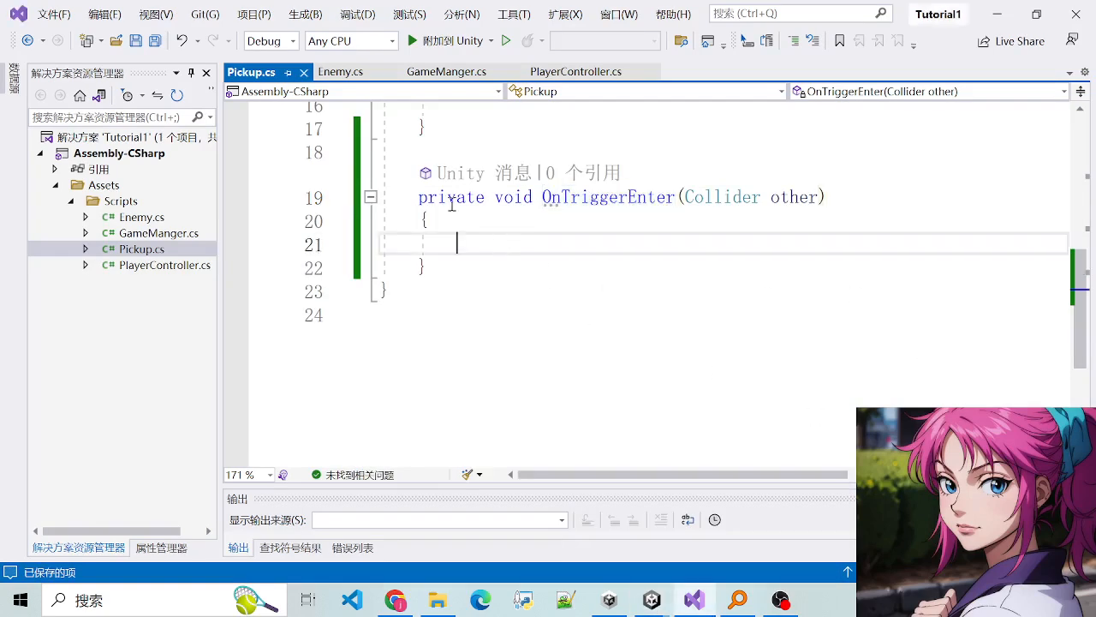
left_click_drag(417, 198, 830, 199)
left_click(829, 199)
mouse_move(652, 609)
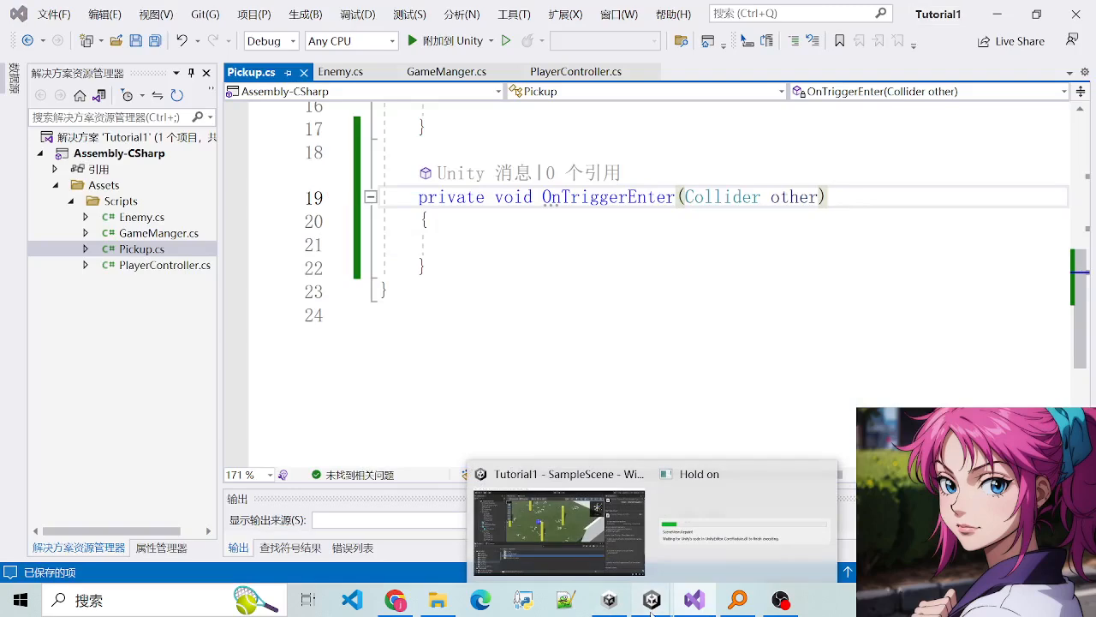
left_click(625, 531)
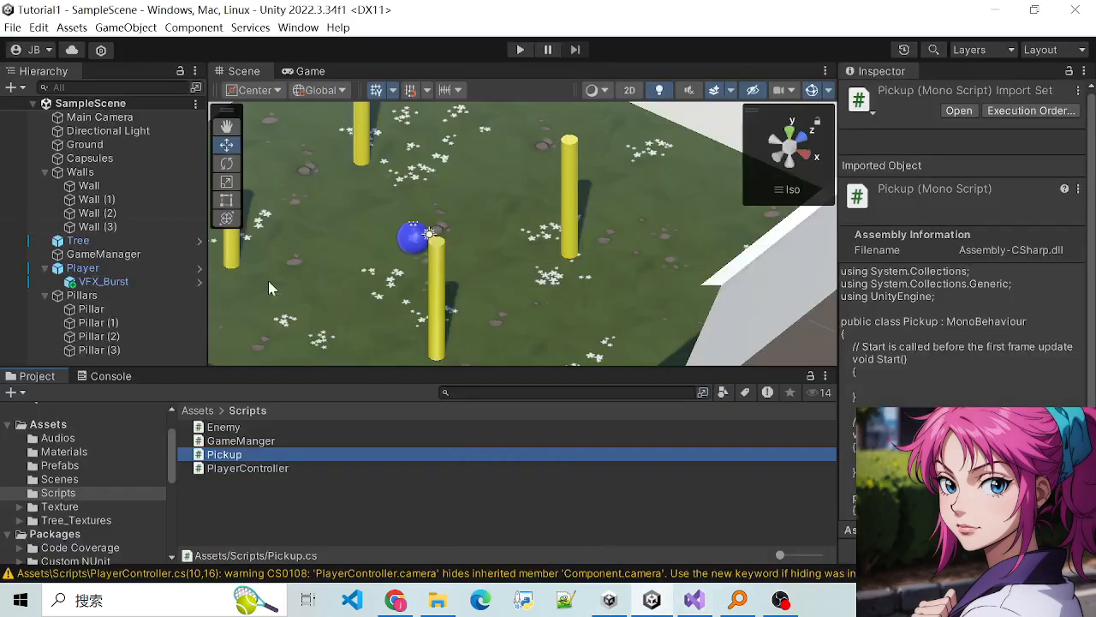
Step: Open the Prefabs folder in the project's assets and select the Pickup prefab
scroll(271, 319, "down", 2)
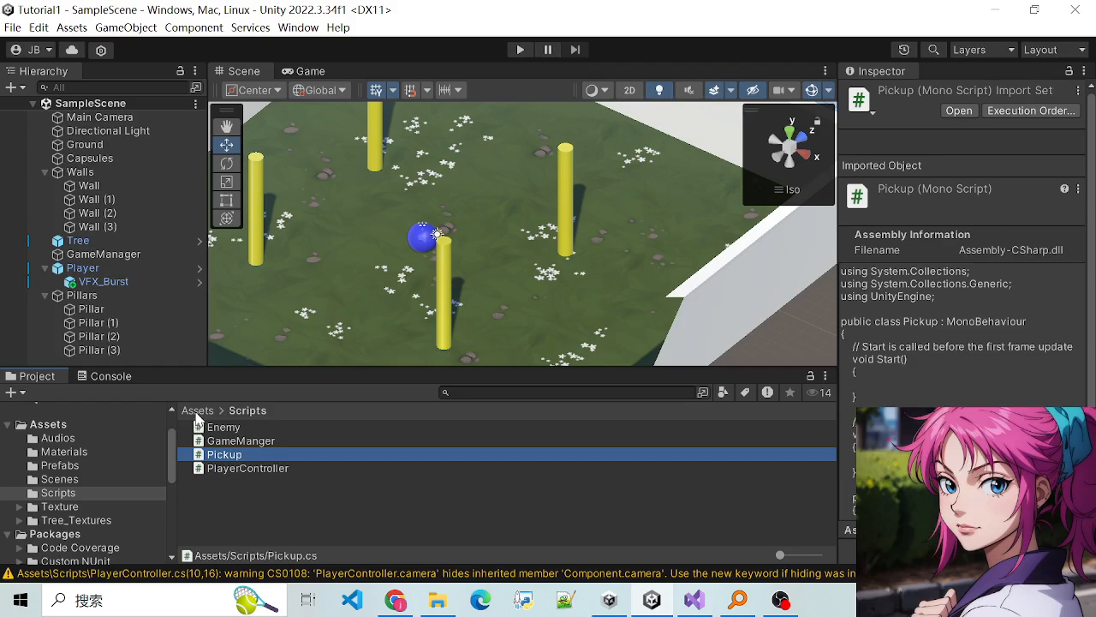
scroll(323, 340, "down", 3)
scroll(819, 276, "down", 1)
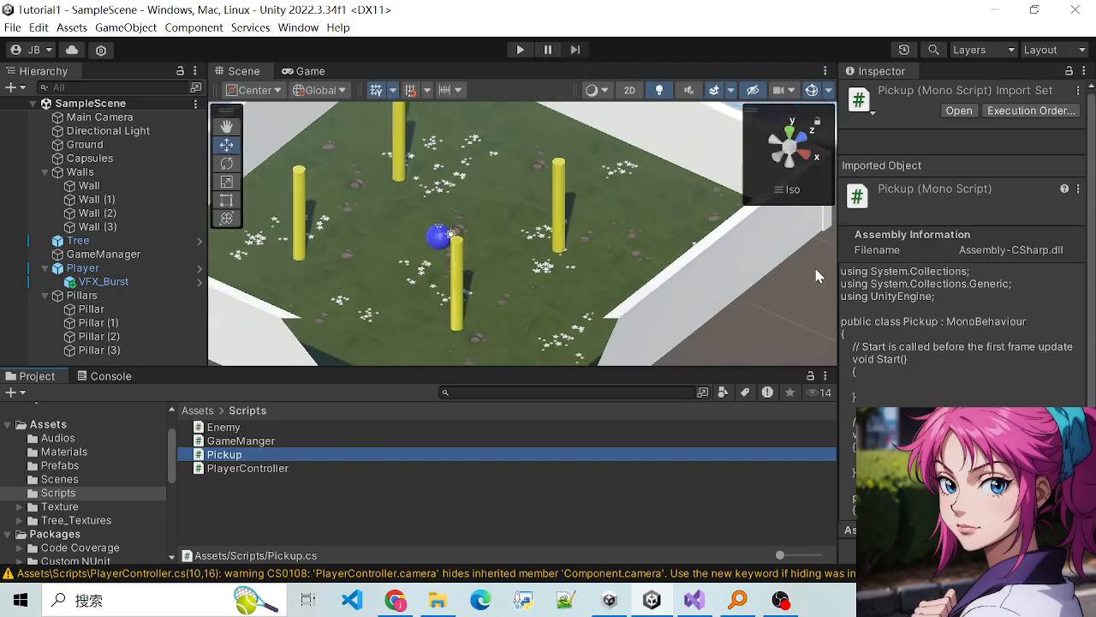
left_click(205, 412)
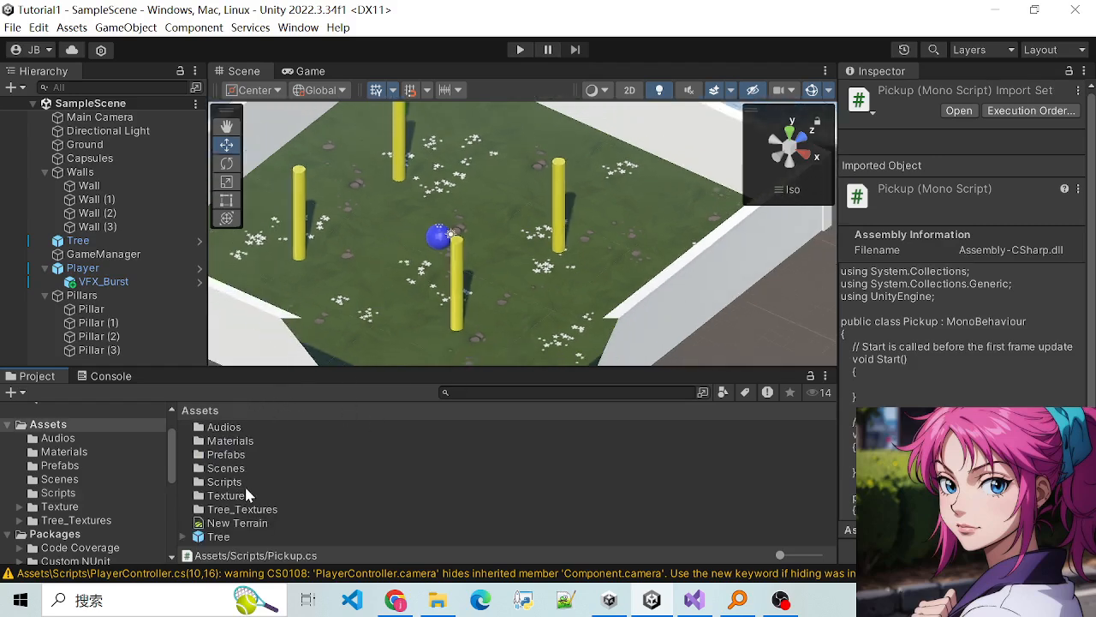
double_click(230, 455)
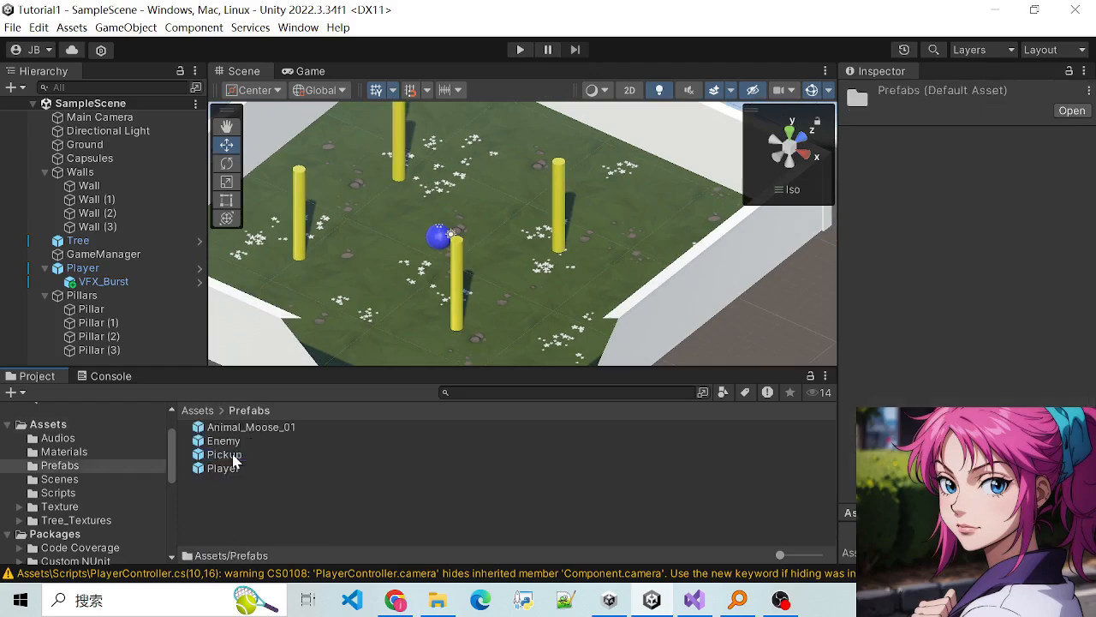
left_click(227, 454)
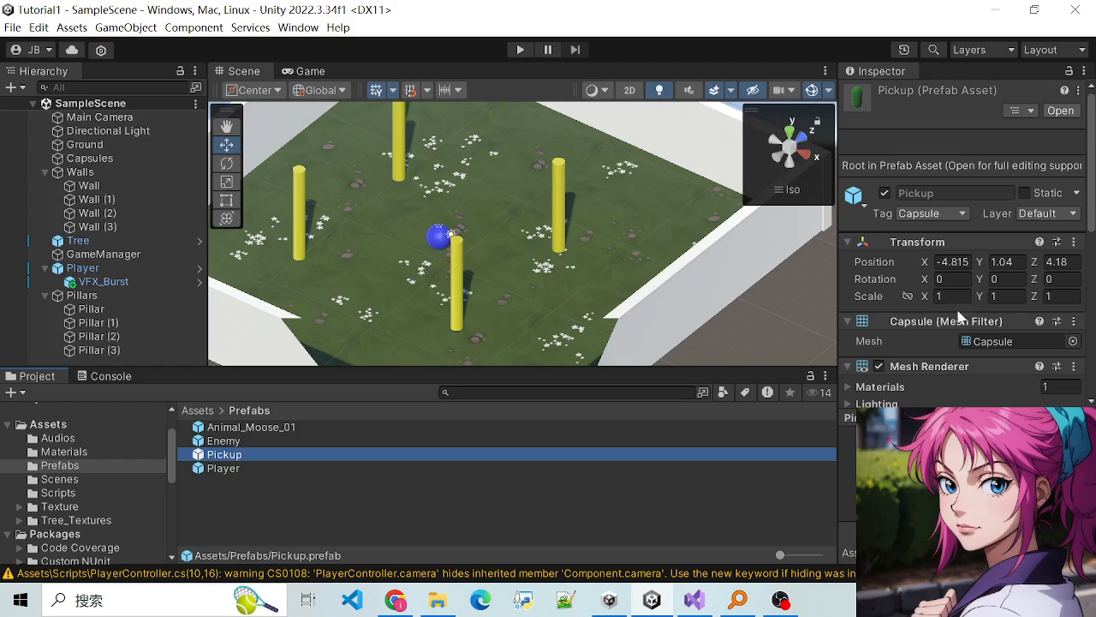
Step: Review the Pickup prefab's components, checking its tag and the Is Trigger option of its Capsule Collider
scroll(958, 315, "down", 3)
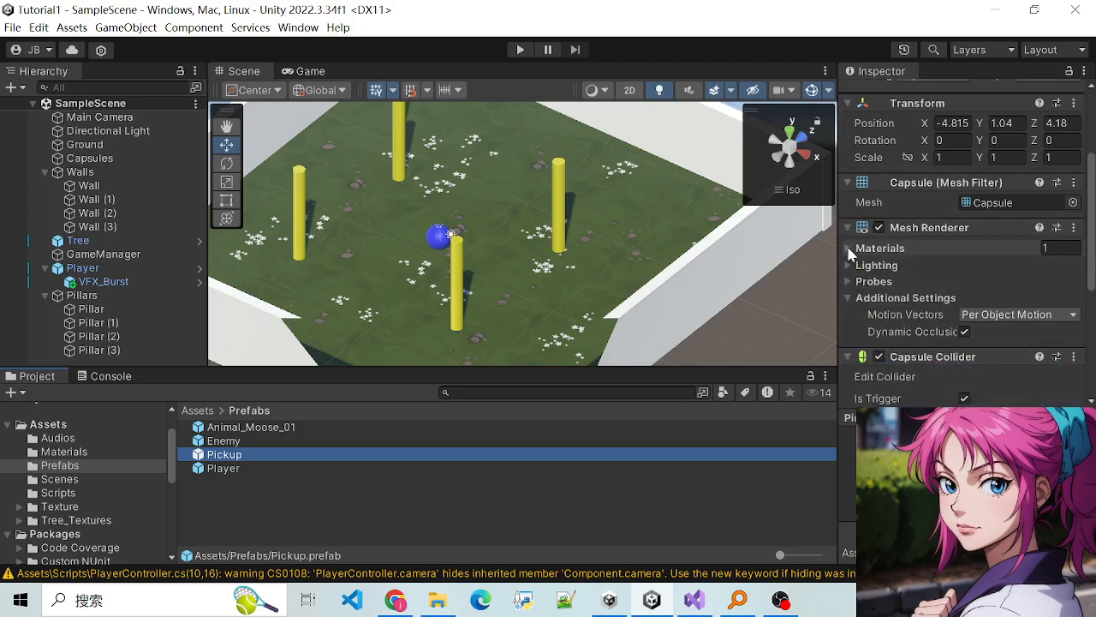
scroll(852, 254, "up", 3)
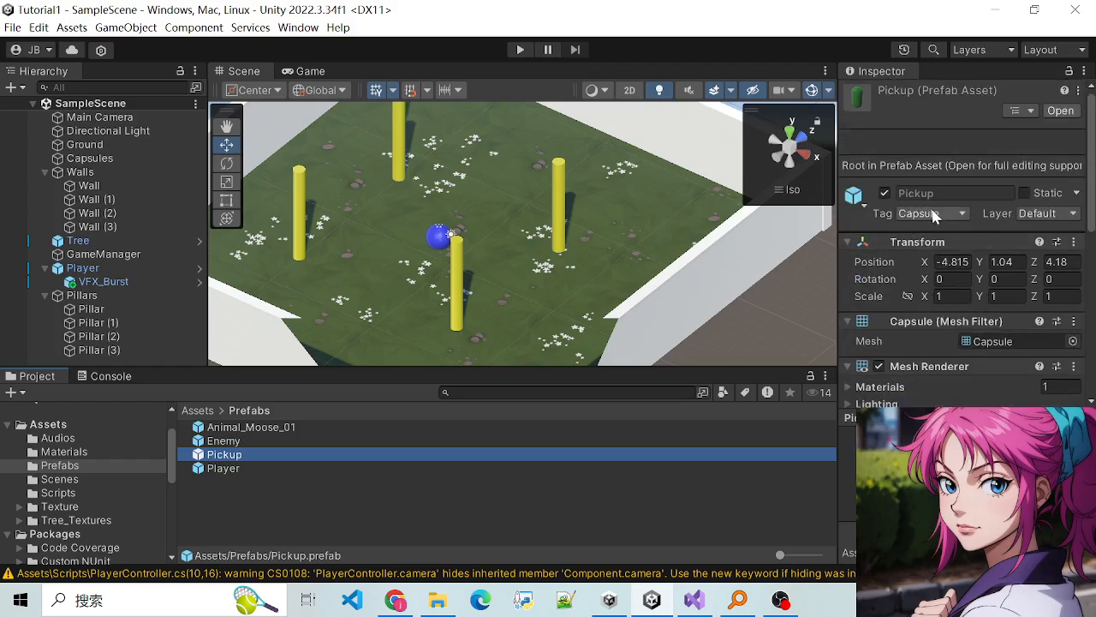
scroll(942, 287, "down", 5)
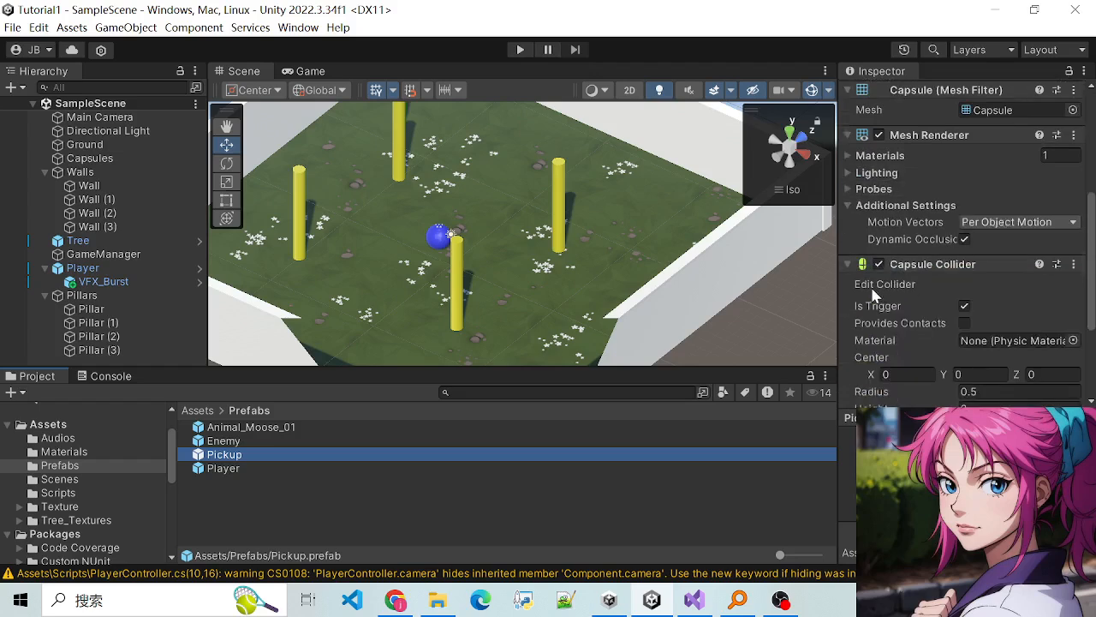
scroll(896, 278, "down", 1)
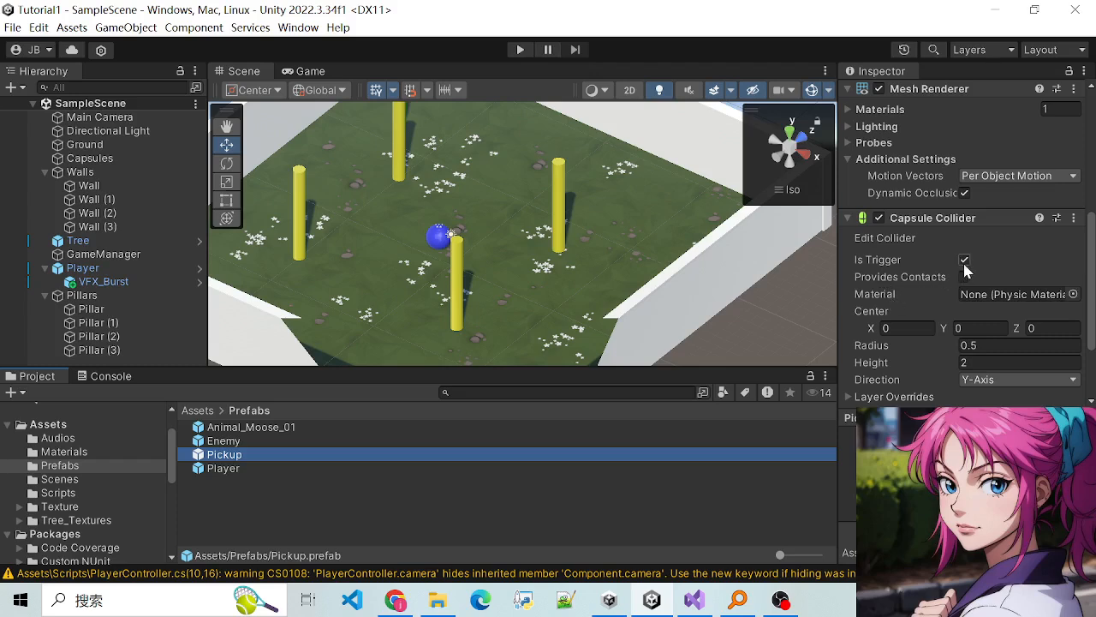
scroll(972, 269, "up", 1)
scroll(951, 283, "down", 1)
Step: Switch to Visual Studio and review the Update and OnTriggerEnter method signatures in Pickup.cs
left_click(695, 599)
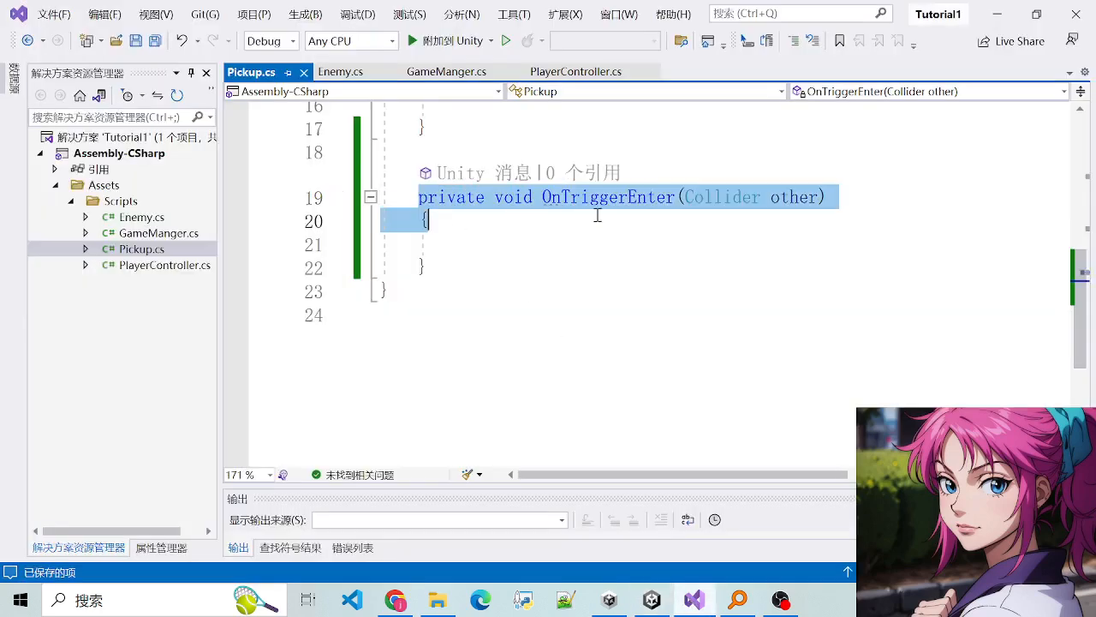
left_click_drag(572, 205, 852, 208)
left_click(408, 202)
left_click(881, 215)
left_click(415, 200)
scroll(851, 209, "up", 3)
left_click(399, 269)
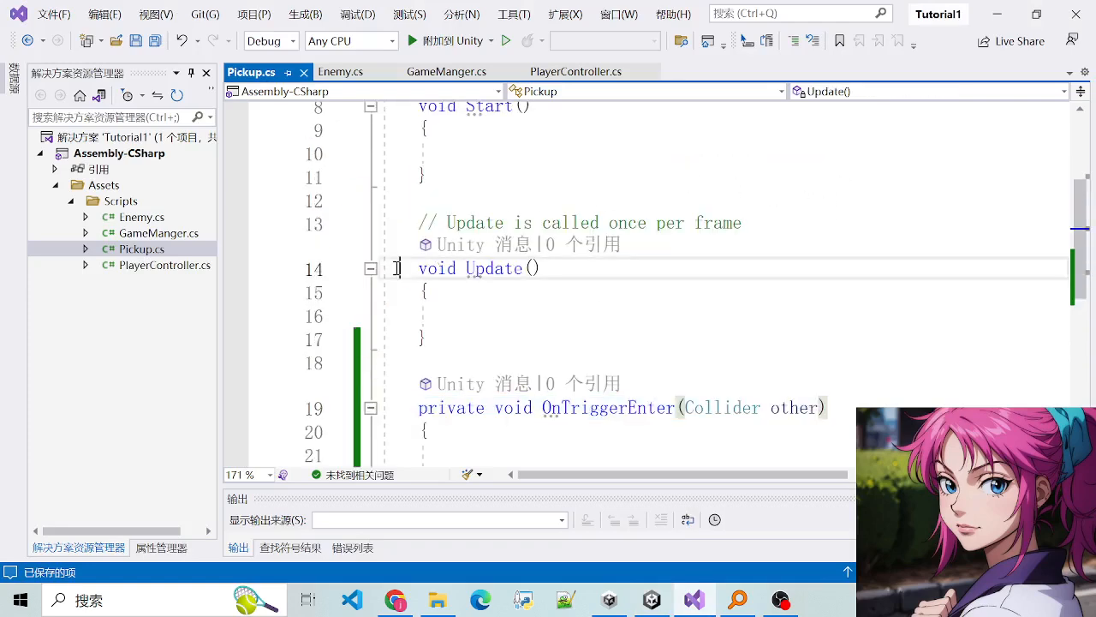
left_click_drag(399, 269, 544, 269)
scroll(542, 367, "down", 1)
left_click(458, 340)
left_click_drag(417, 337, 744, 343)
left_click(680, 382)
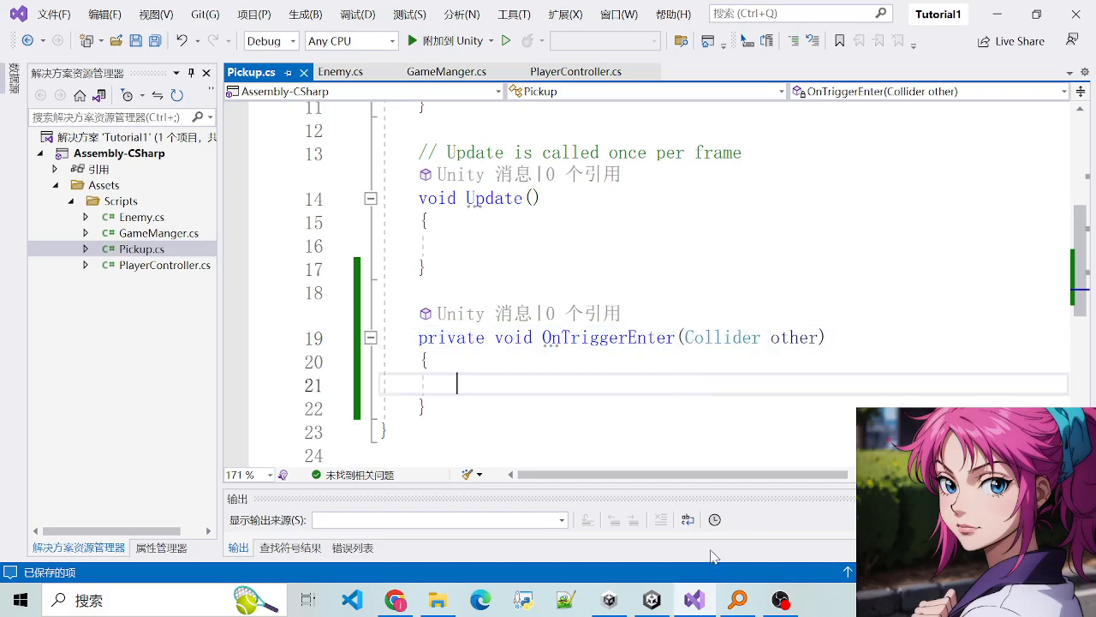
Step: Add an if statement with an empty condition and body inside OnTriggerEnter in Pickup.cs and save the script
left_click(652, 599)
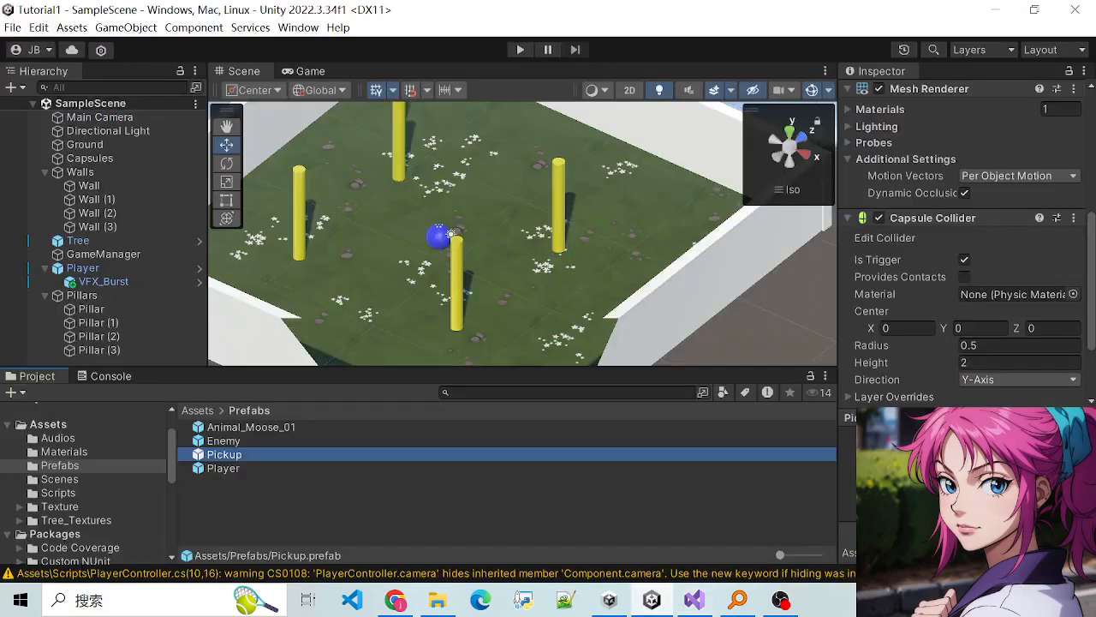
left_click(693, 599)
left_click_drag(414, 335, 676, 360)
left_click(666, 366)
left_click(665, 383)
type("if(")
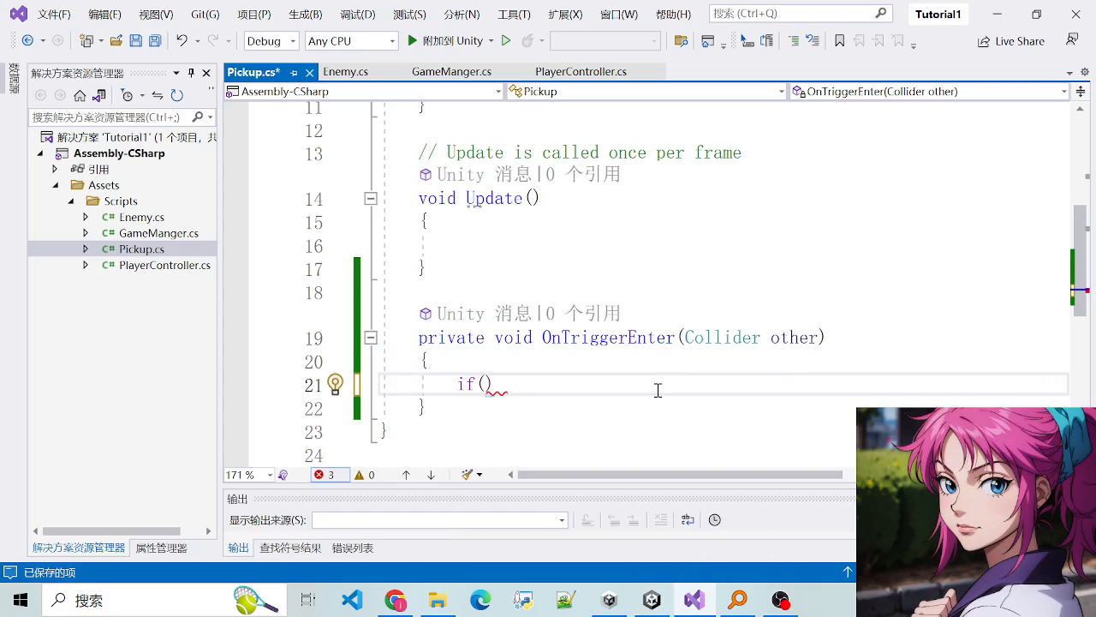
type("c")
key("BackSpace")
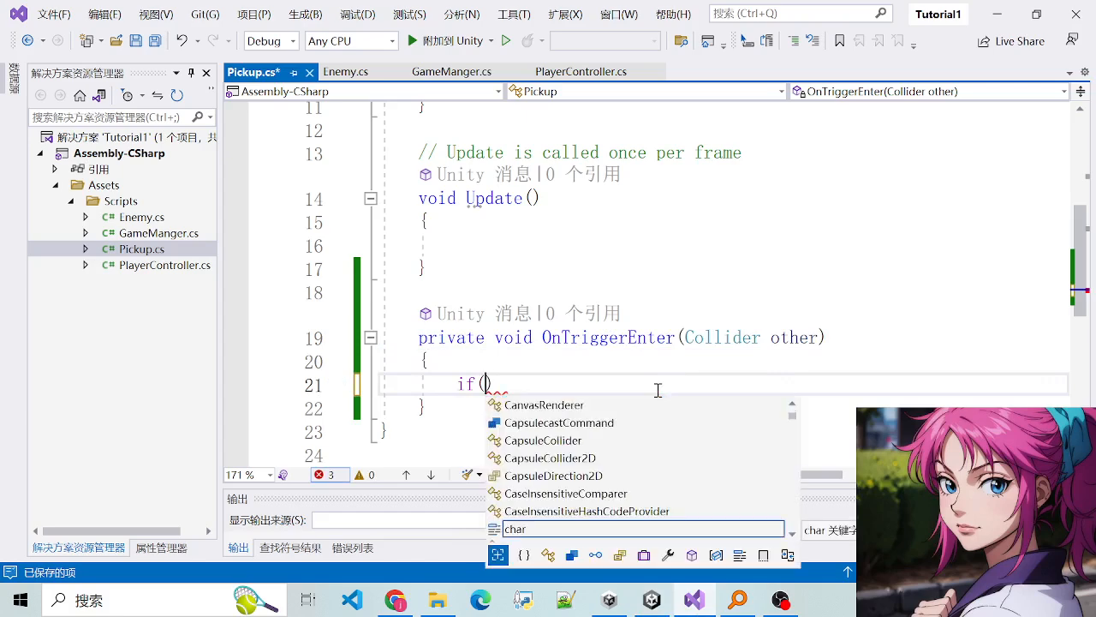
key("Right")
type("{")
key("Return")
key("ctrl+s")
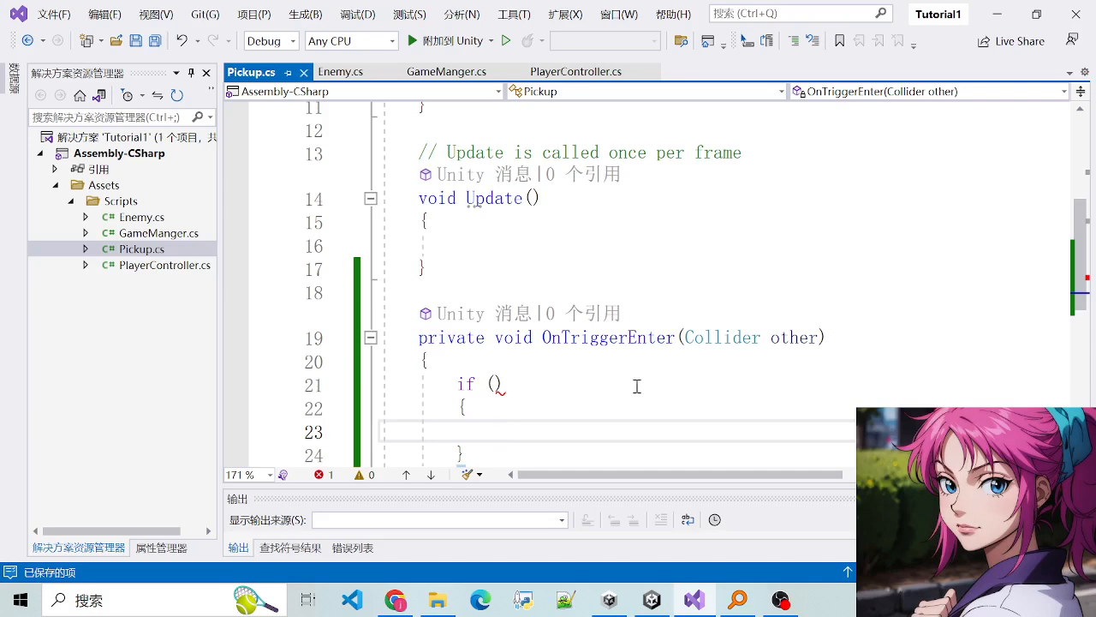
Step: Begin the if condition in OnTriggerEnter with other.gameObject.CompareTag
left_click(487, 385)
left_click(494, 384)
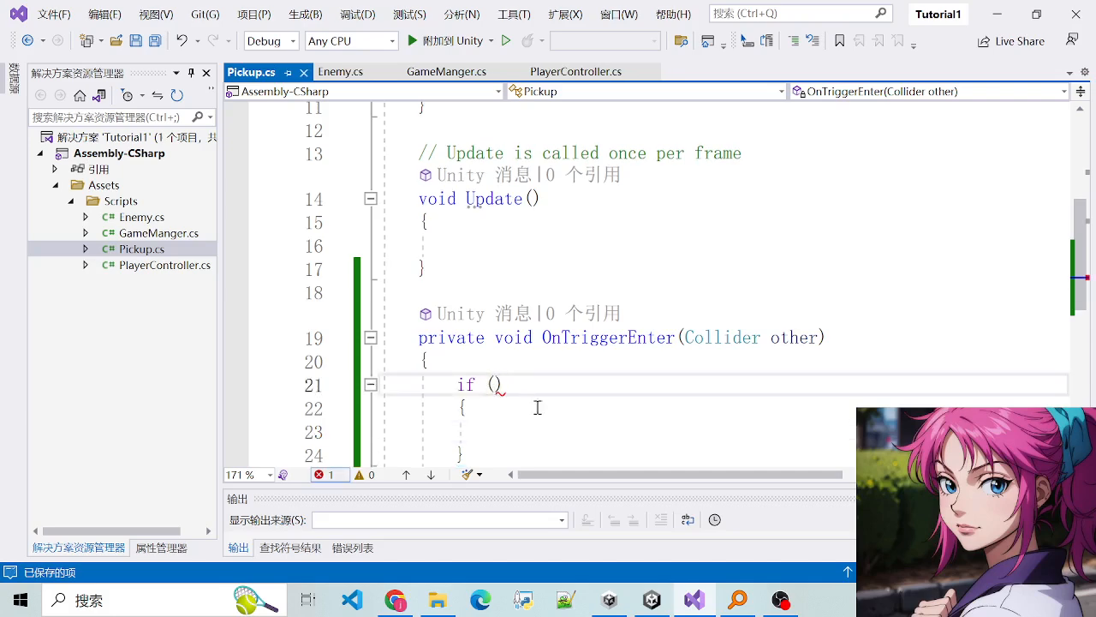
type("i")
key("BackSpace")
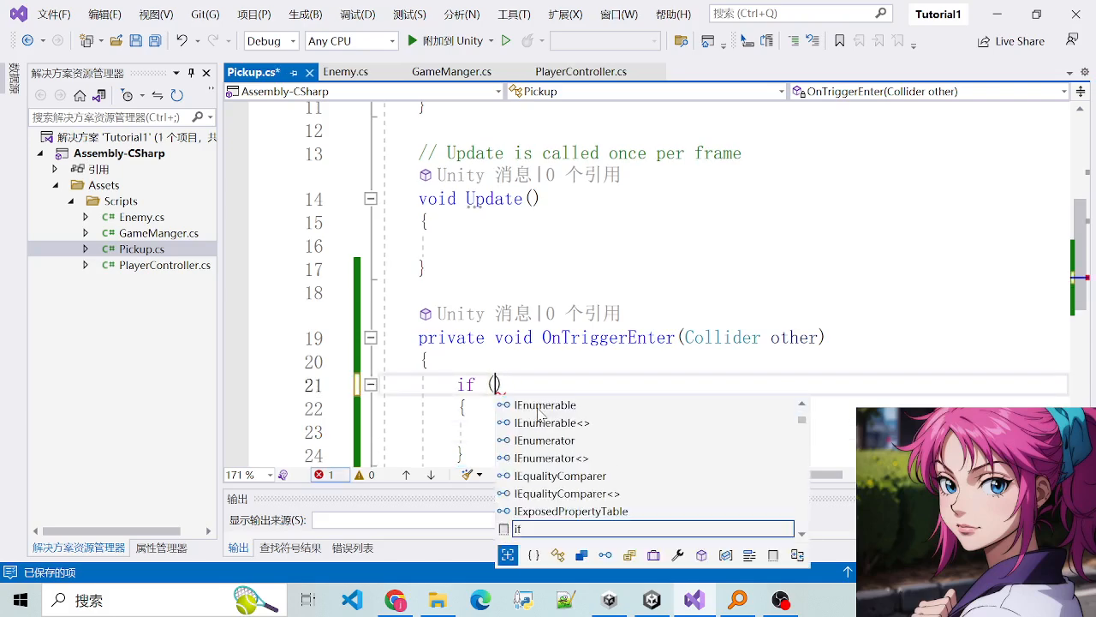
type("other.")
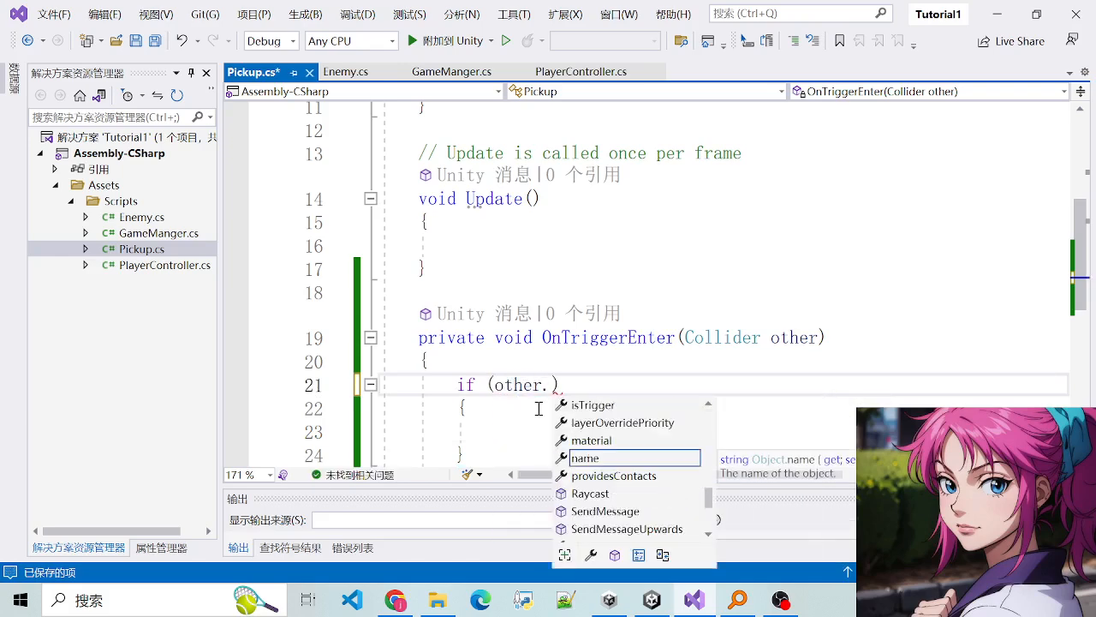
type("gameOb")
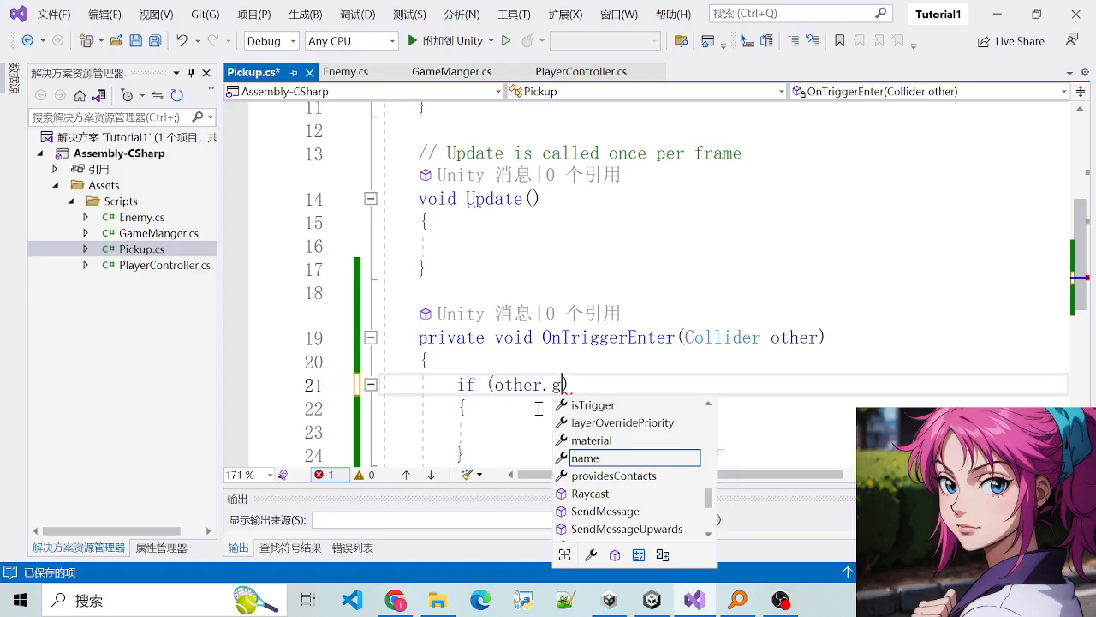
type("ject")
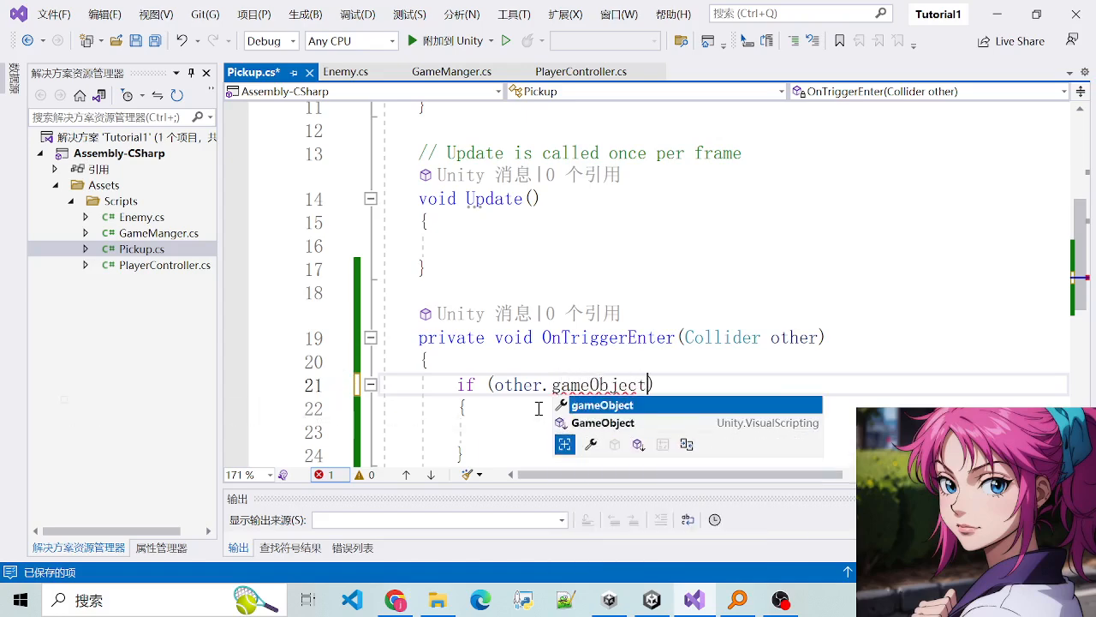
type(".")
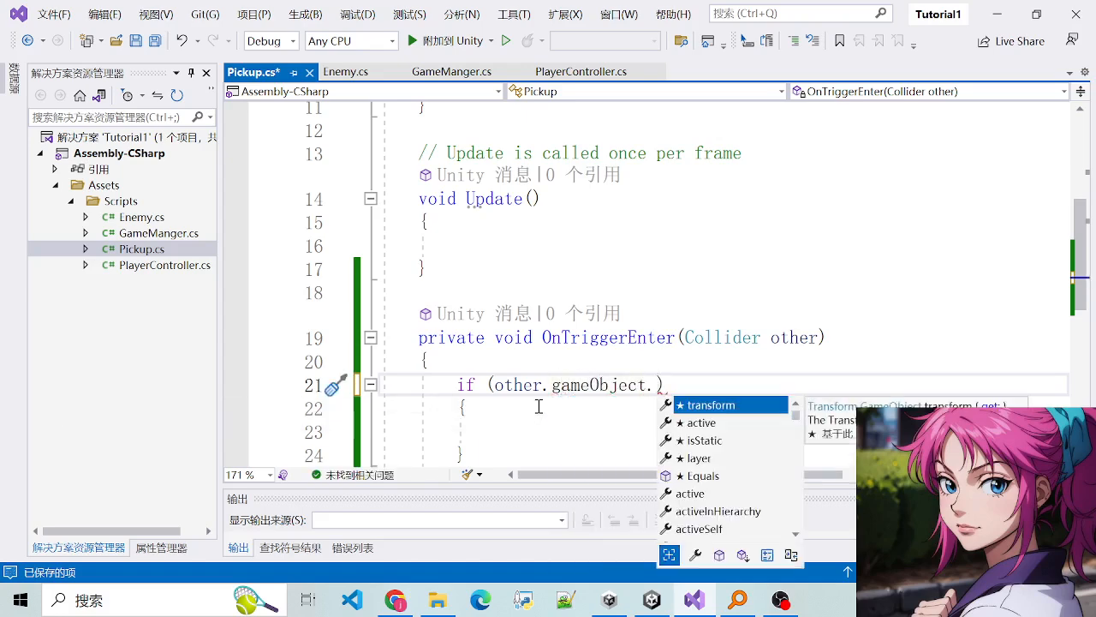
type("CompareTa")
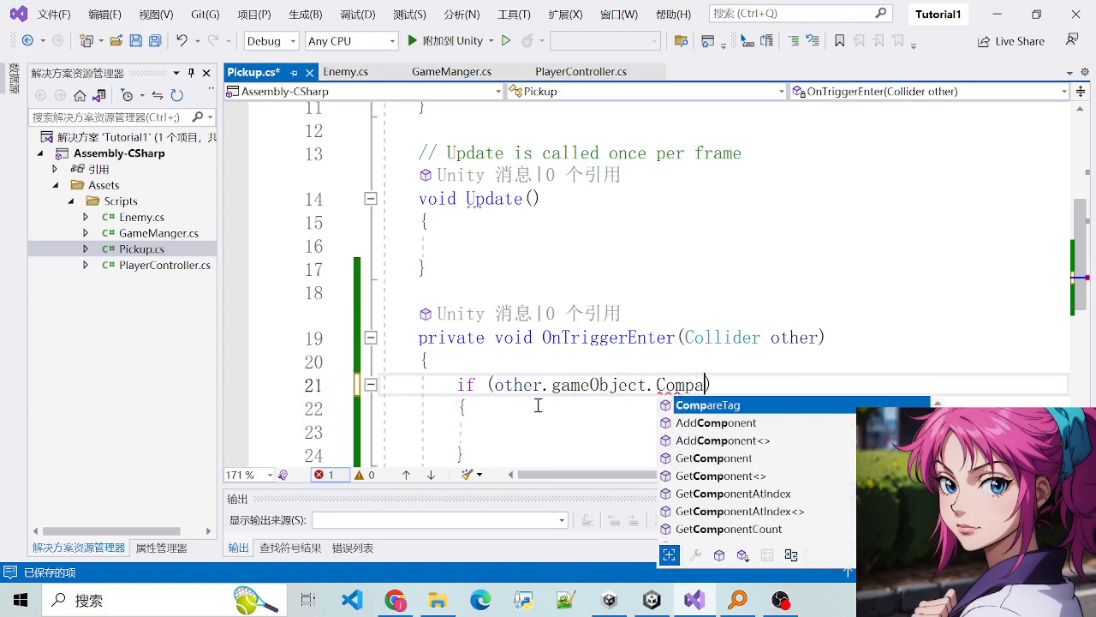
type("g")
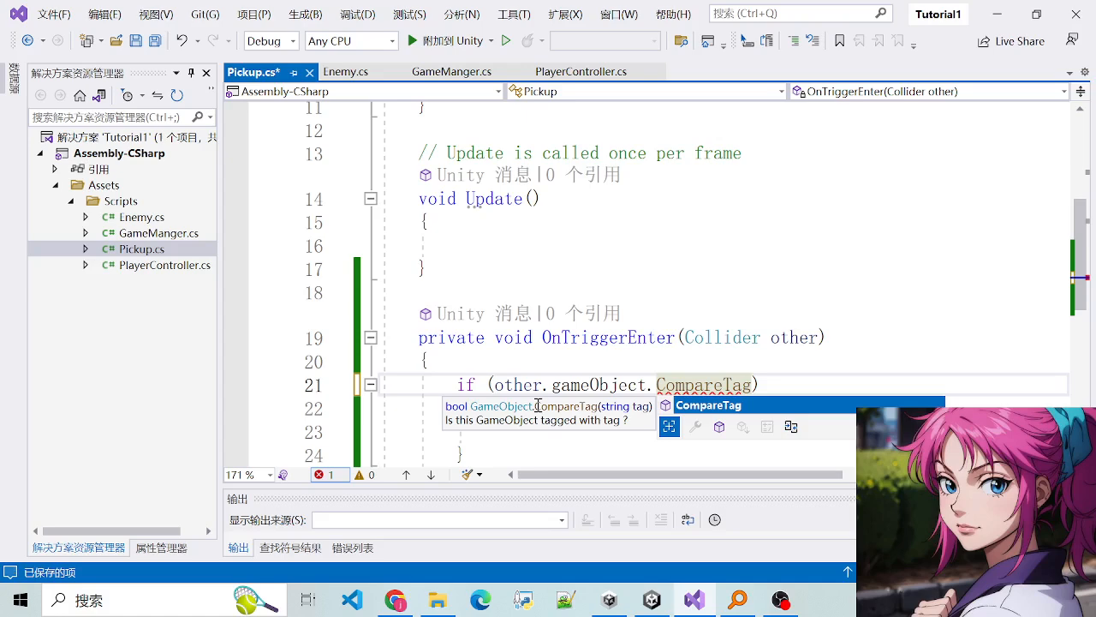
Step: Give CompareTag the argument "Player", close the condition's parentheses and save the script
type("(\"")
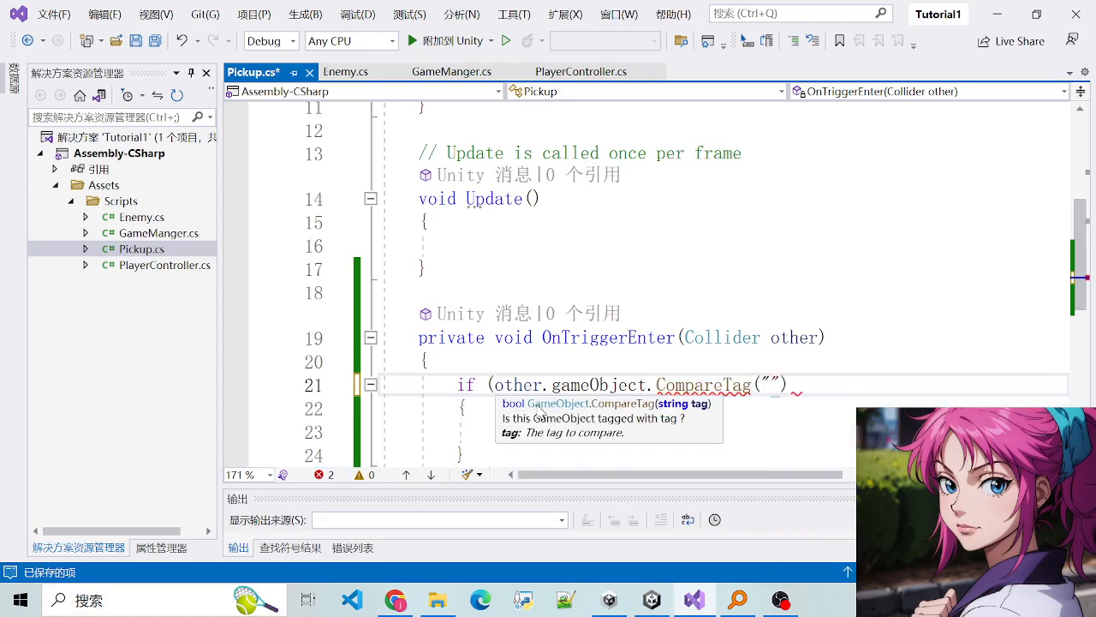
type("pla")
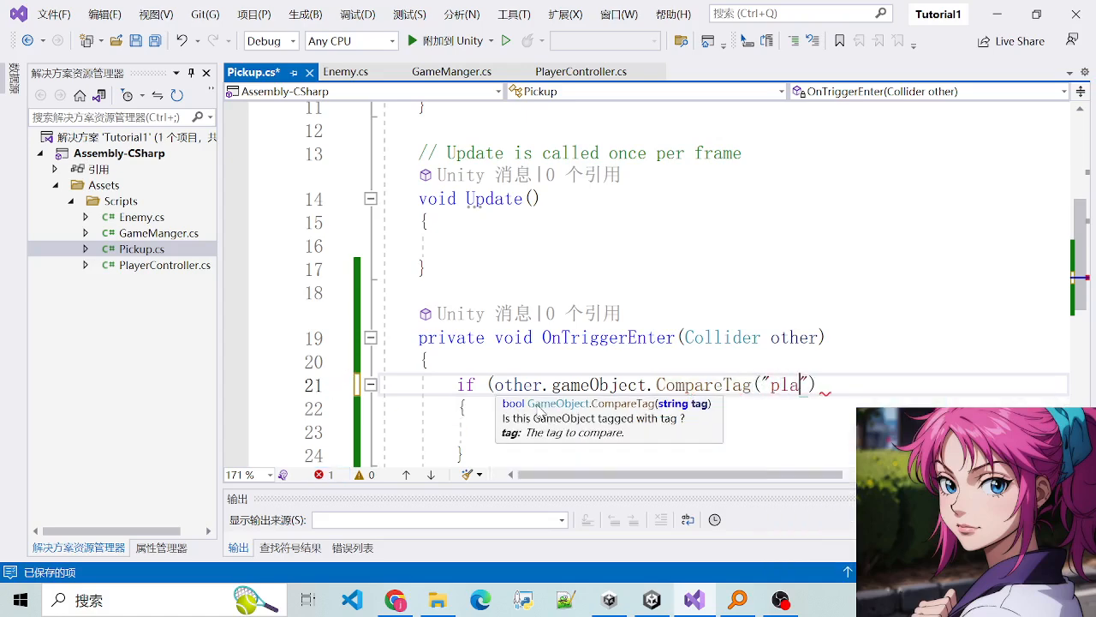
key("BackSpace")
key("BackSpace")
key("BackSpace")
type("Player\")")
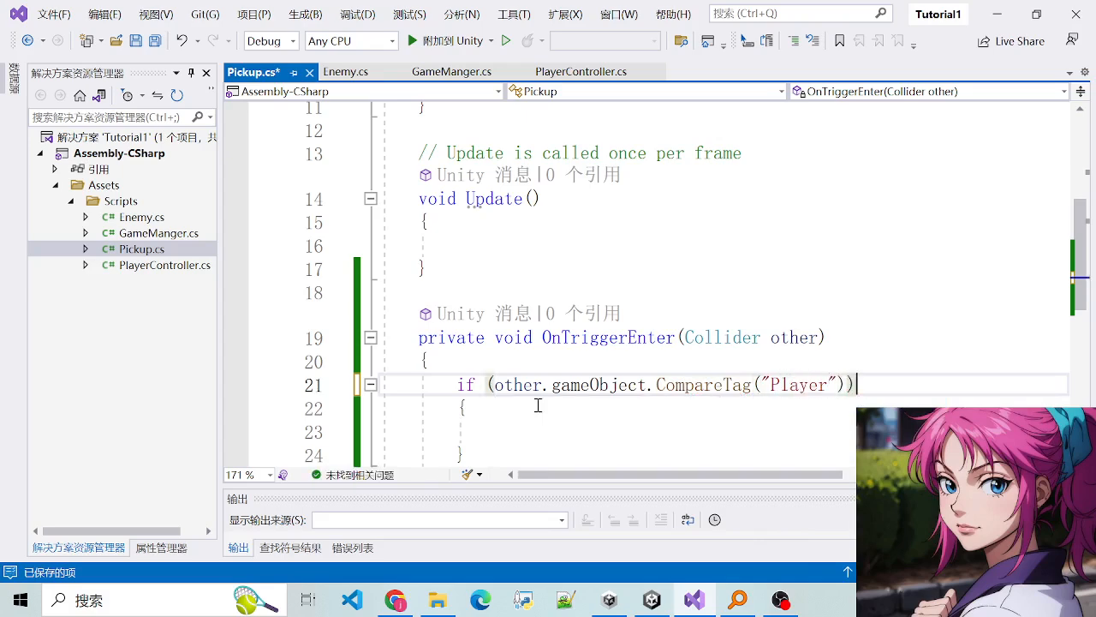
key("ctrl+s")
Step: Add Destroy(gameObject); inside the body of the "Player" tag check in OnTriggerEnter and save the script
scroll(538, 405, "down", 1)
left_click(540, 361)
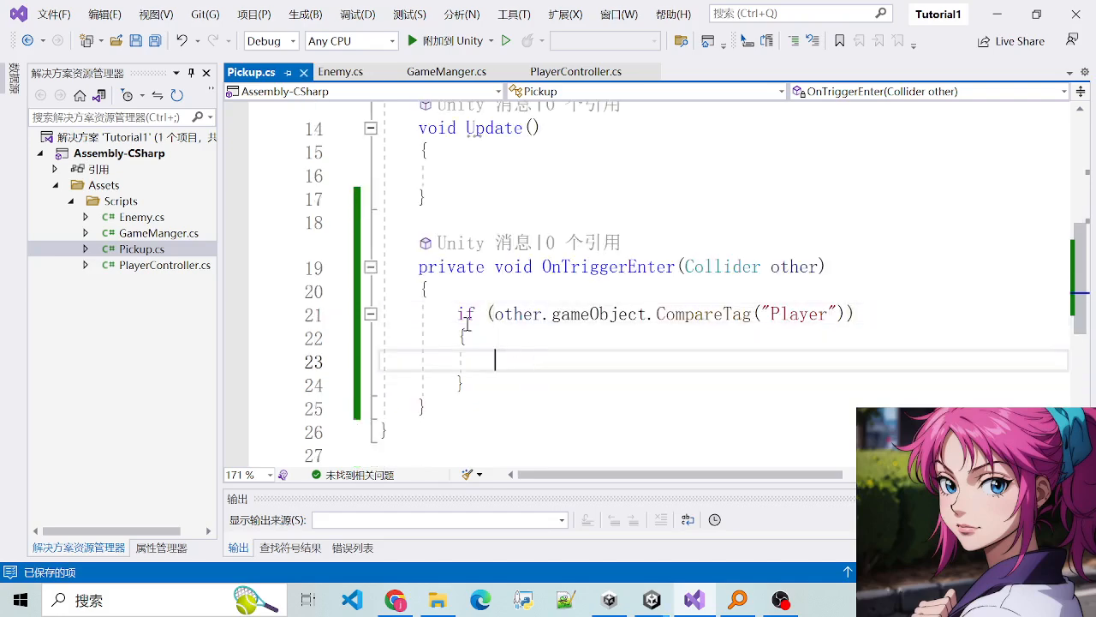
left_click_drag(458, 315, 874, 315)
left_click(876, 315)
left_click(696, 378)
left_click(672, 361)
type("Dest")
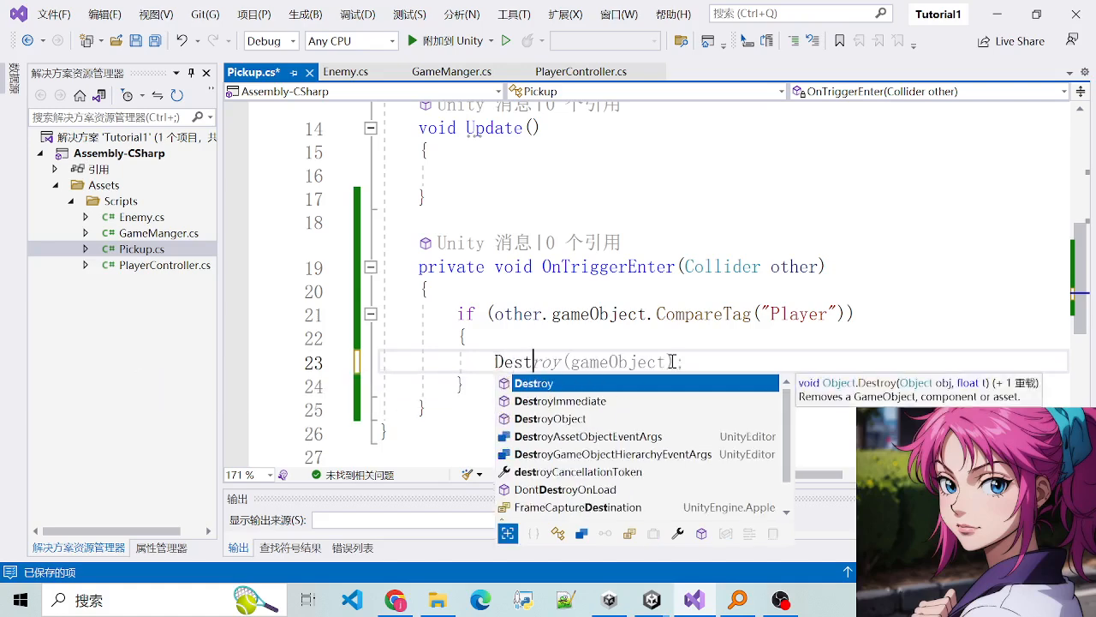
type("roy(g")
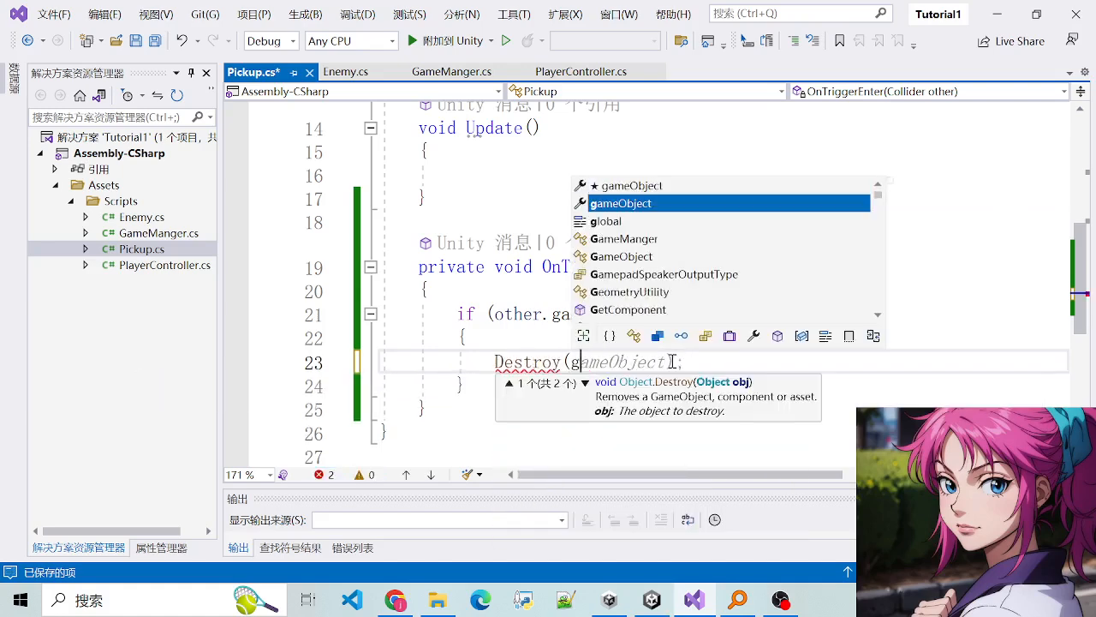
type("ameObject);")
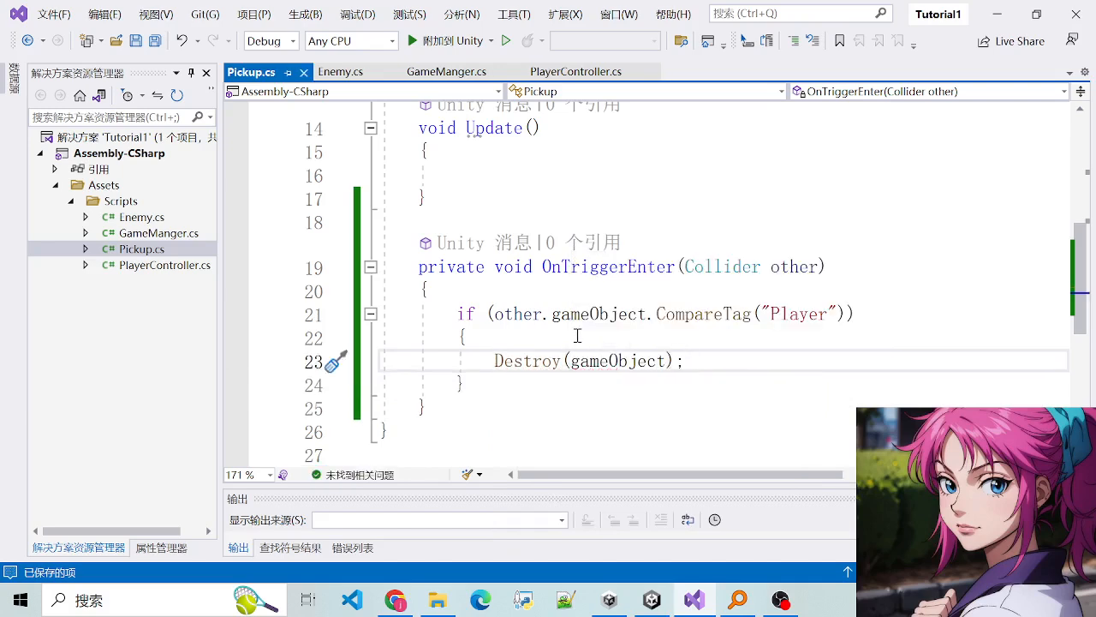
Step: Review the finished Pickup script from the class declaration to the "Player" tag check and the Destroy call
scroll(721, 292, "up", 4)
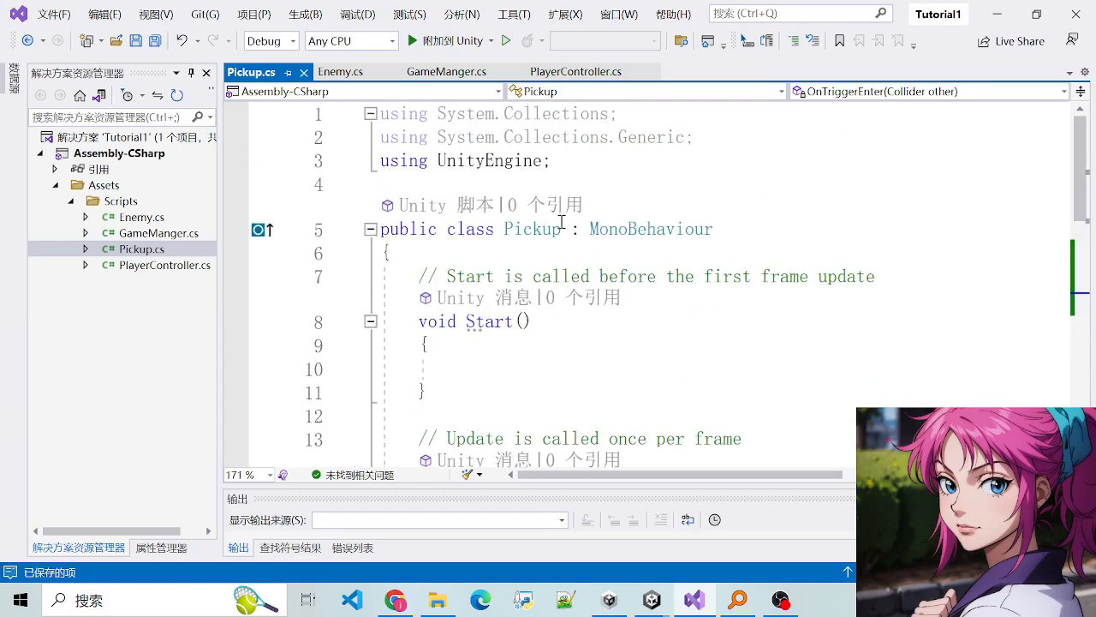
left_click(562, 224)
scroll(548, 232, "down", 4)
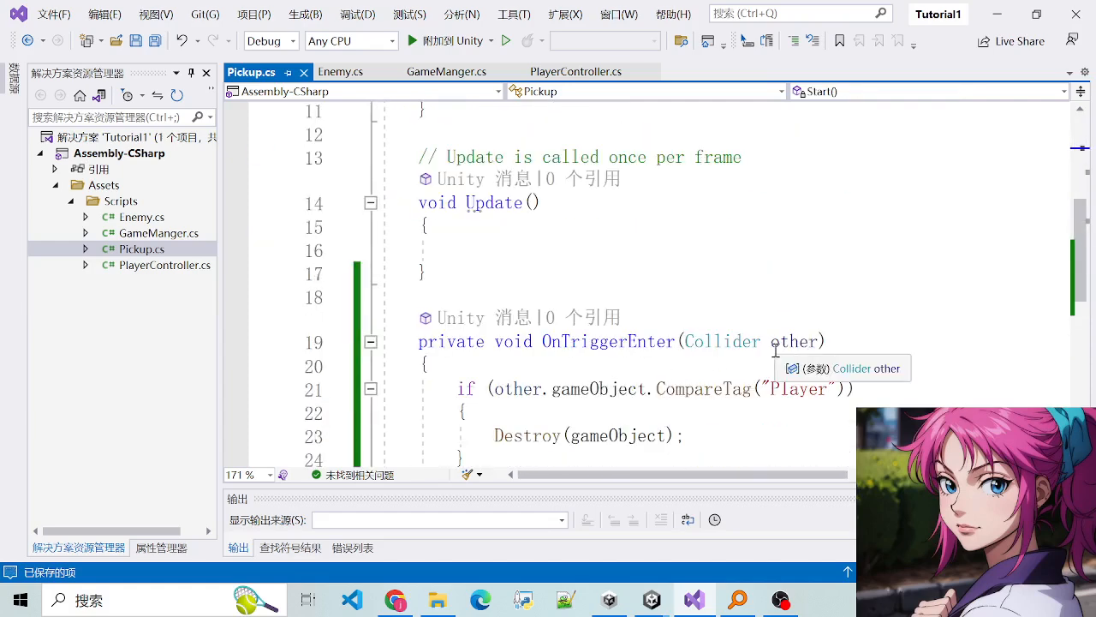
scroll(699, 379, "down", 1)
double_click(799, 319)
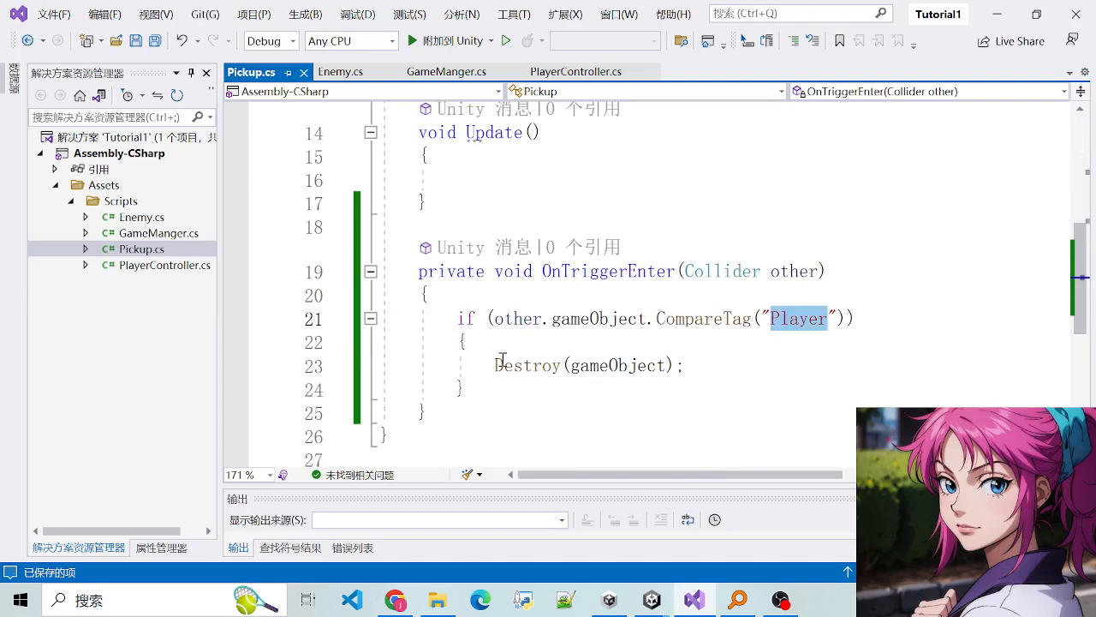
left_click_drag(496, 365, 705, 366)
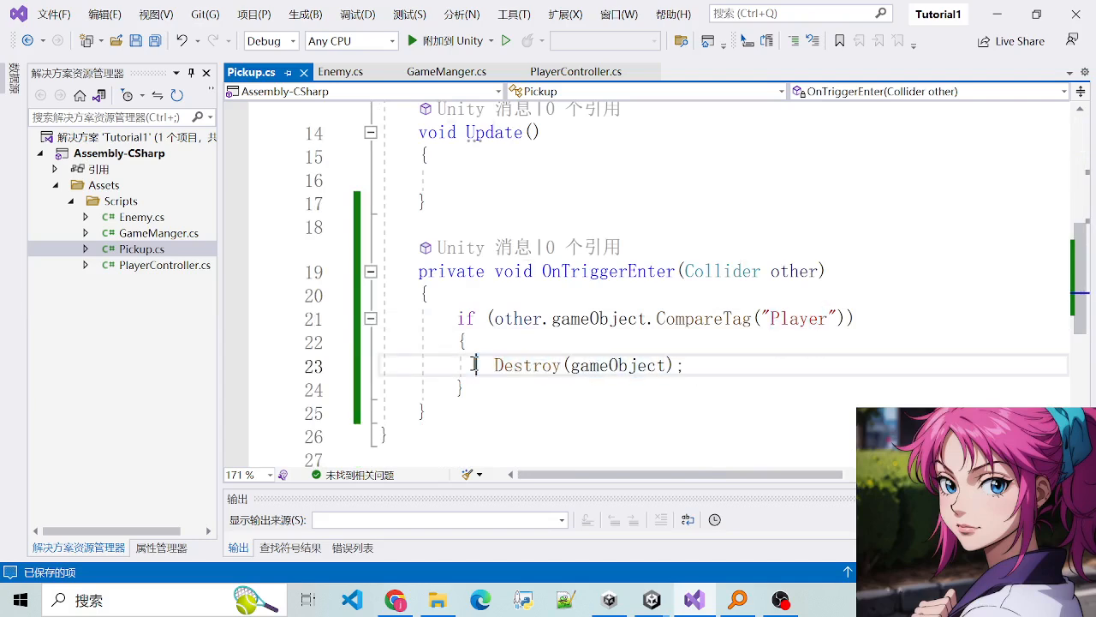
left_click_drag(474, 362, 773, 362)
left_click(773, 362)
left_click_drag(419, 318, 751, 360)
left_click(751, 360)
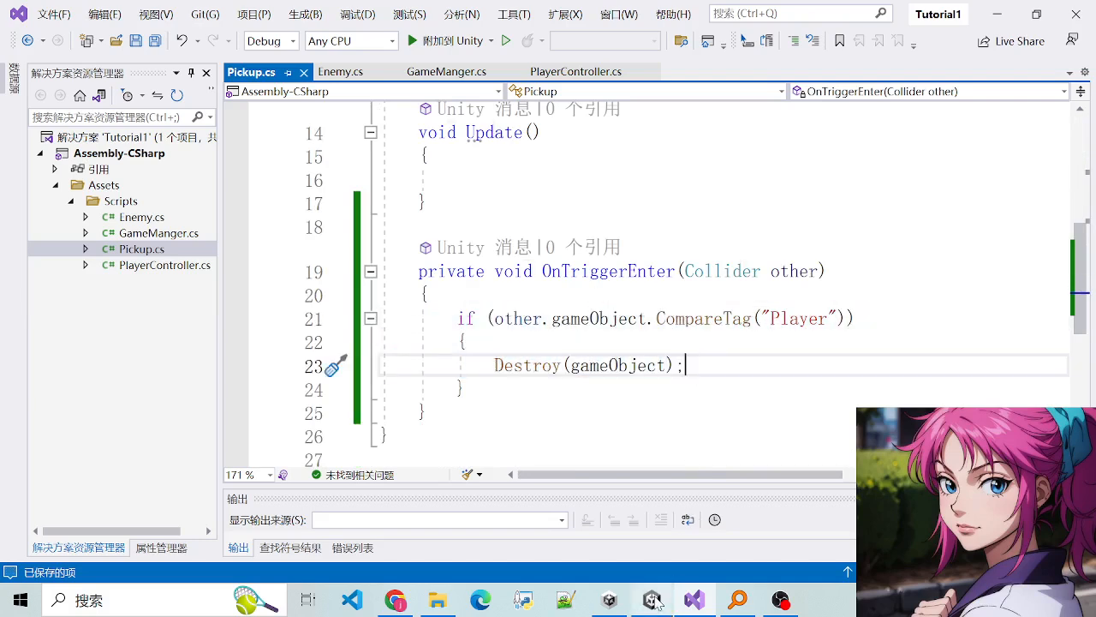
Step: Switch to Unity, play-test the scene while checking the spawned Enemy and Pickup clones in the Hierarchy, and stop the game
key("alt+Tab")
left_click(520, 51)
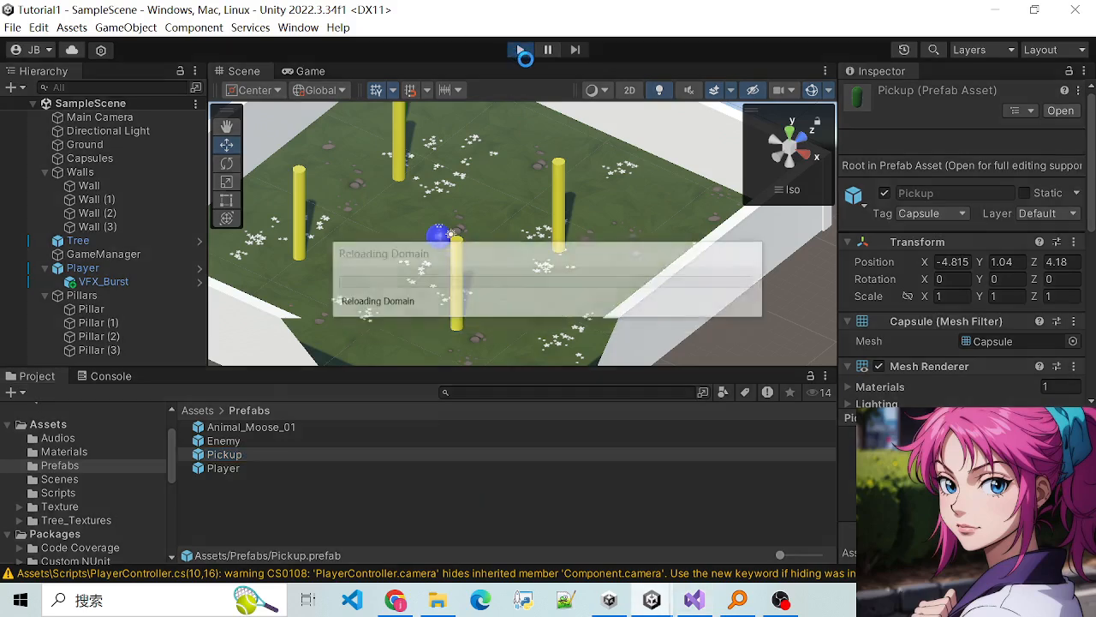
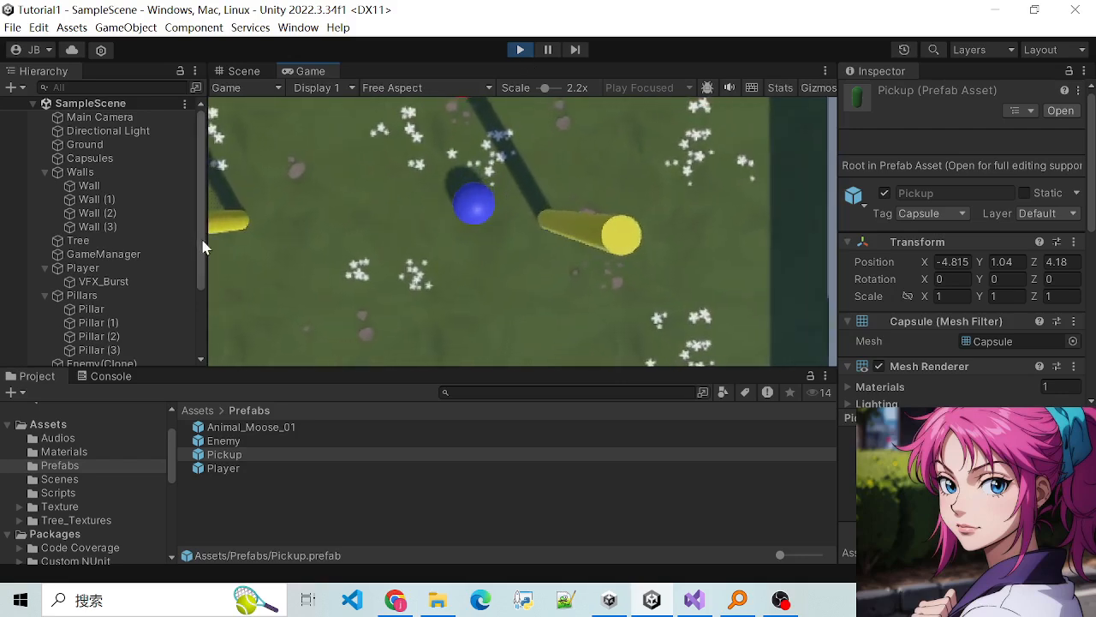
left_click_drag(202, 241, 200, 333)
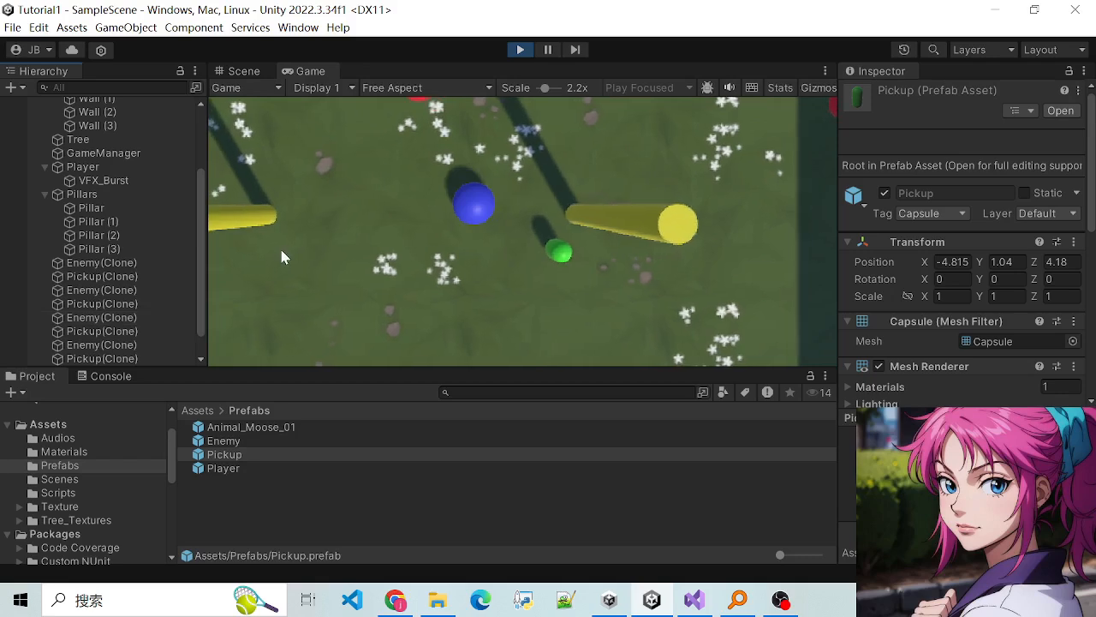
left_click(525, 50)
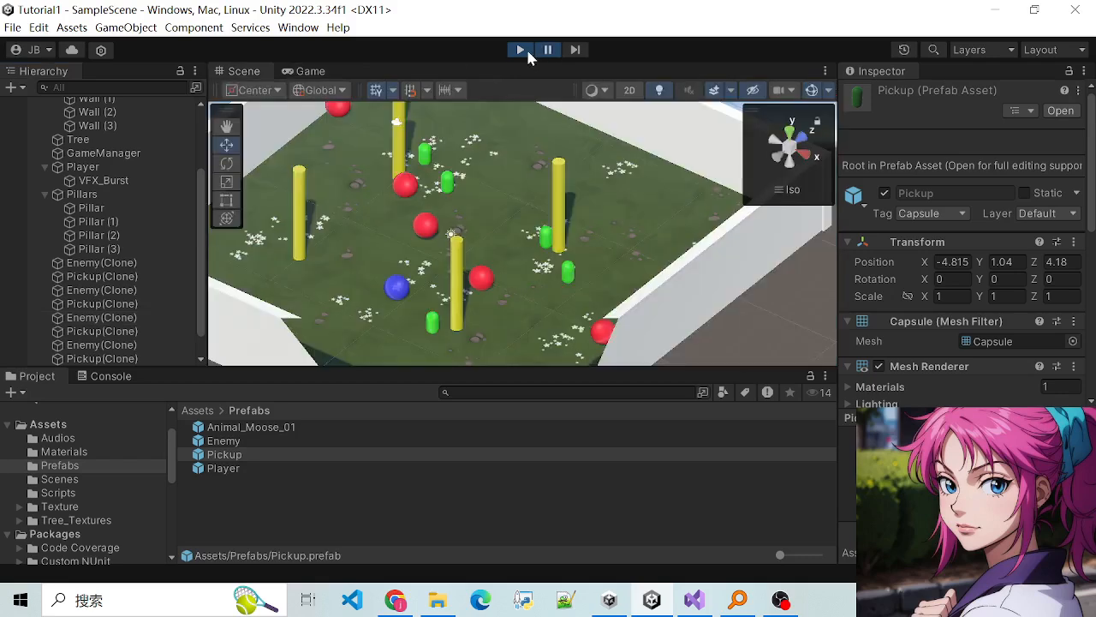
scroll(469, 203, "up", 3)
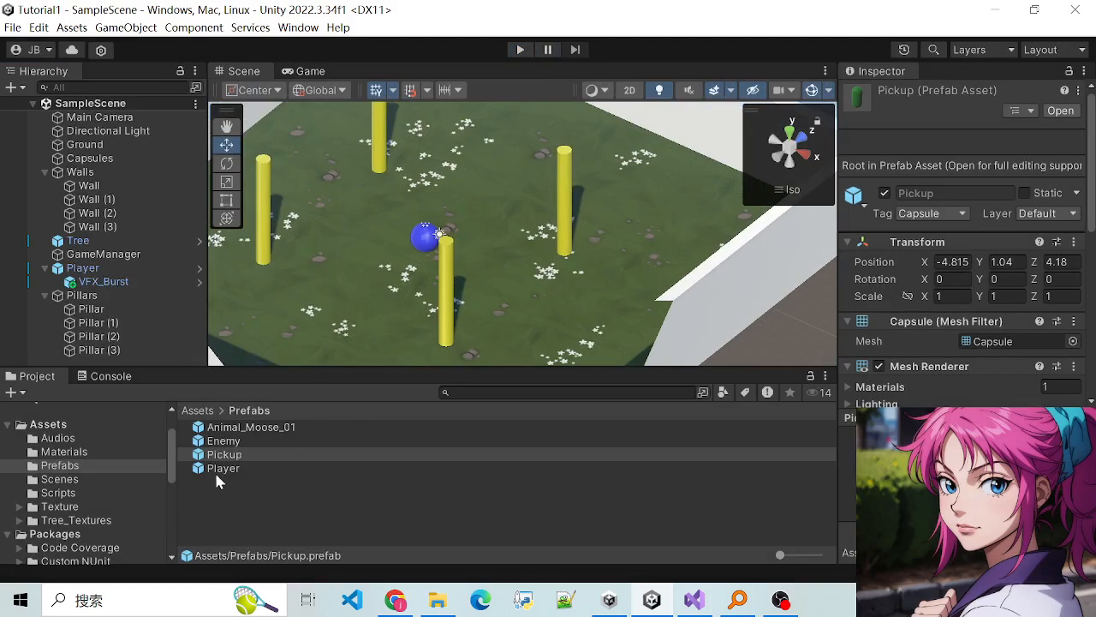
Step: Select the Pickup prefab in the Prefabs folder and examine its components, including the Capsule Collider's Is Trigger setting
left_click(215, 469)
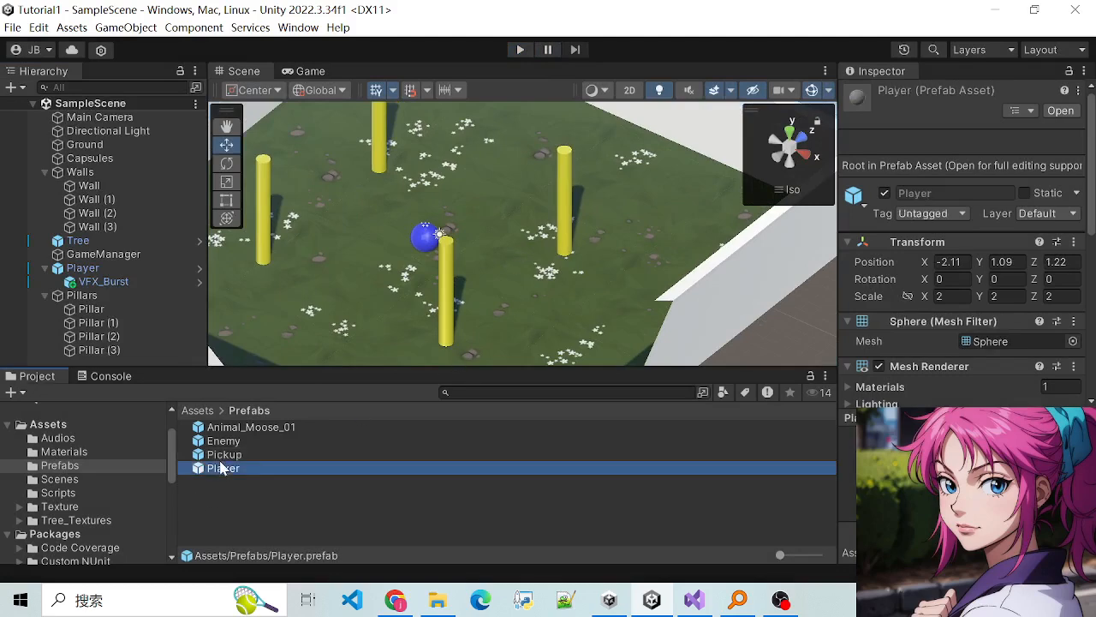
left_click(221, 455)
scroll(910, 291, "down", 4)
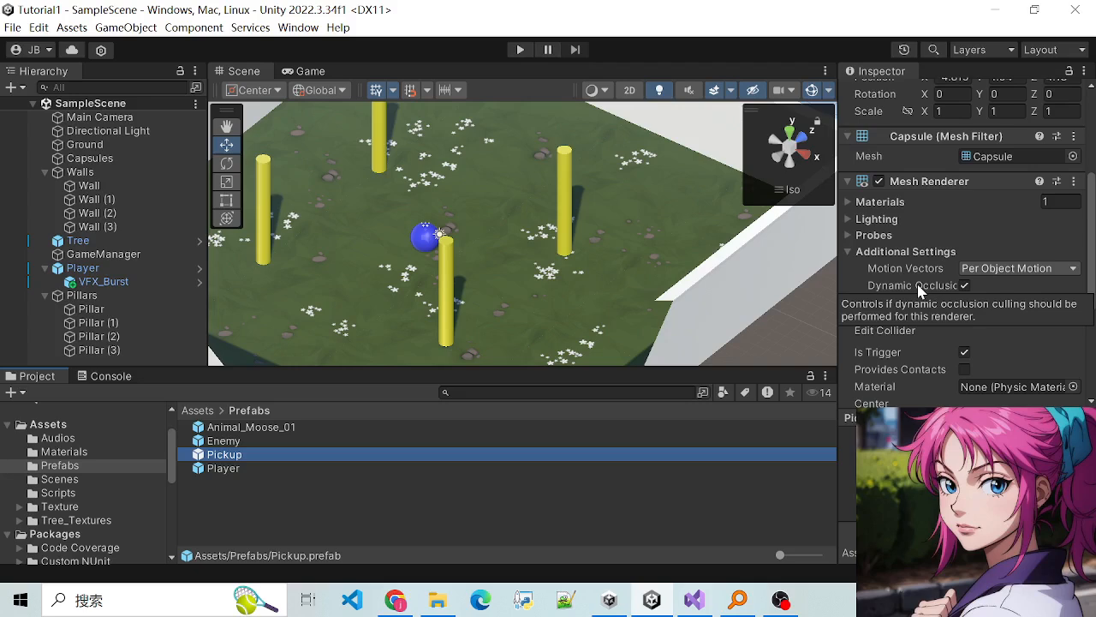
scroll(907, 278, "up", 4)
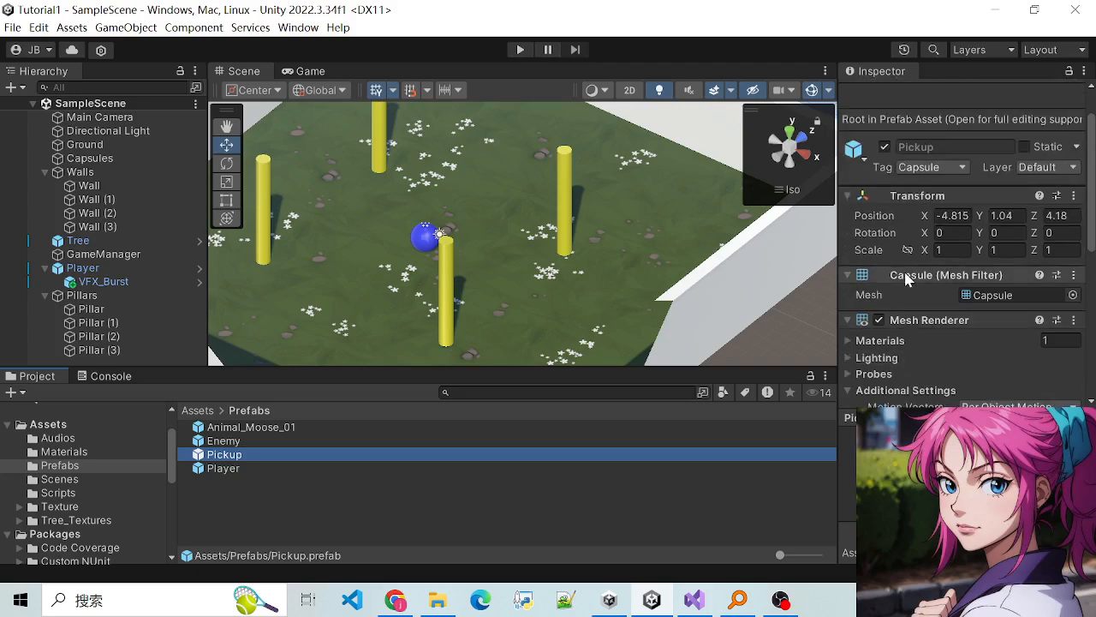
scroll(908, 283, "down", 2)
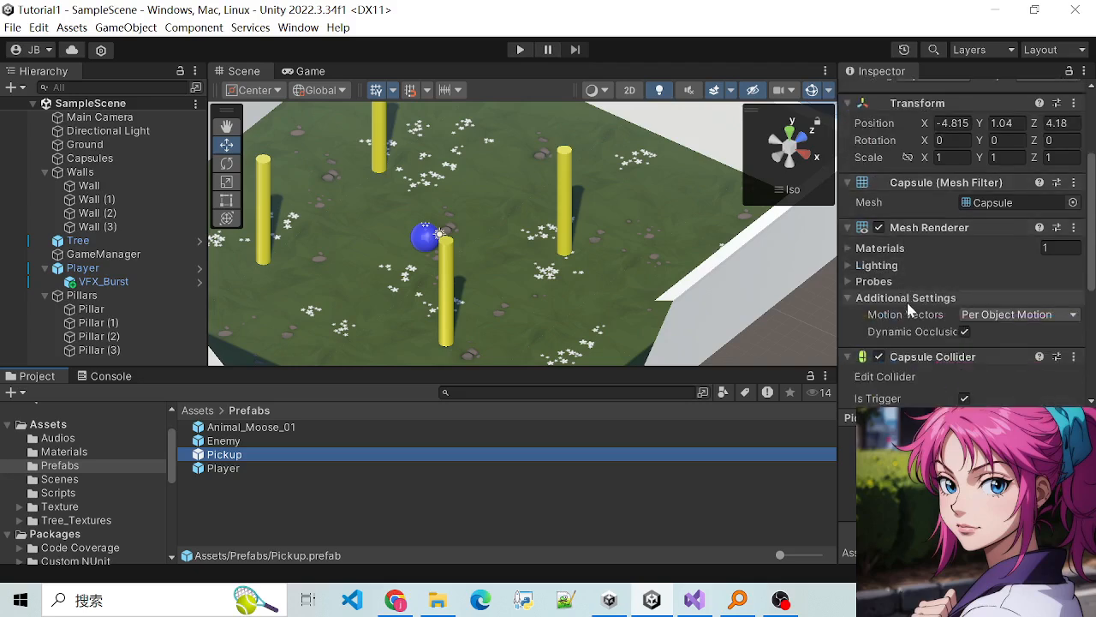
Step: Switch to Visual Studio, recheck the "Player" tag condition and the Destroy call in the Pickup script, and return to Unity
left_click(694, 600)
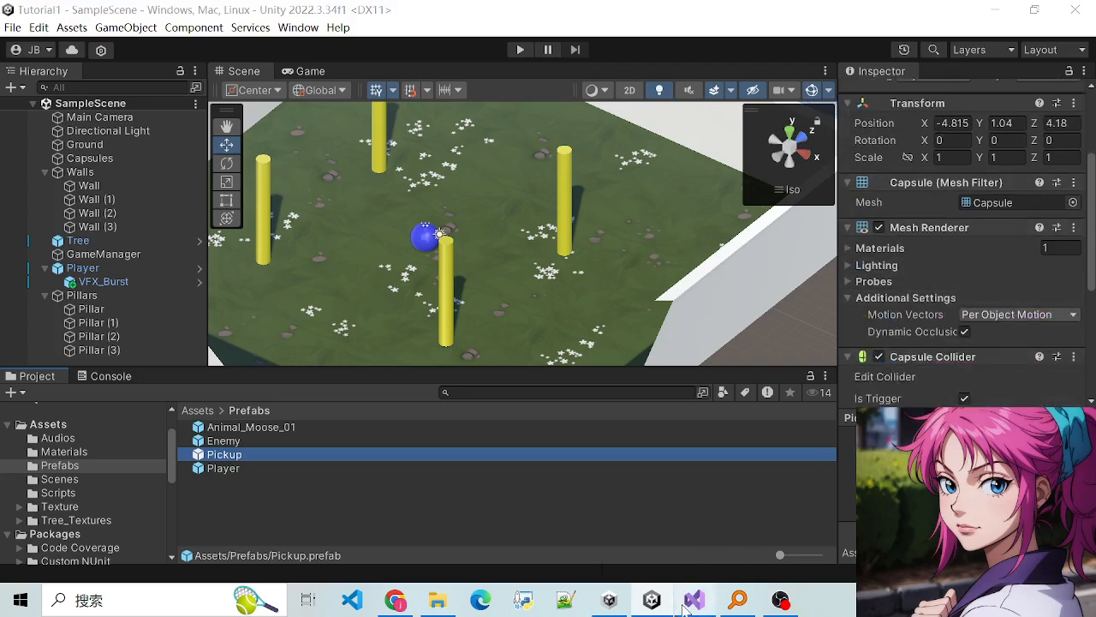
left_click_drag(495, 366, 705, 368)
left_click(706, 368)
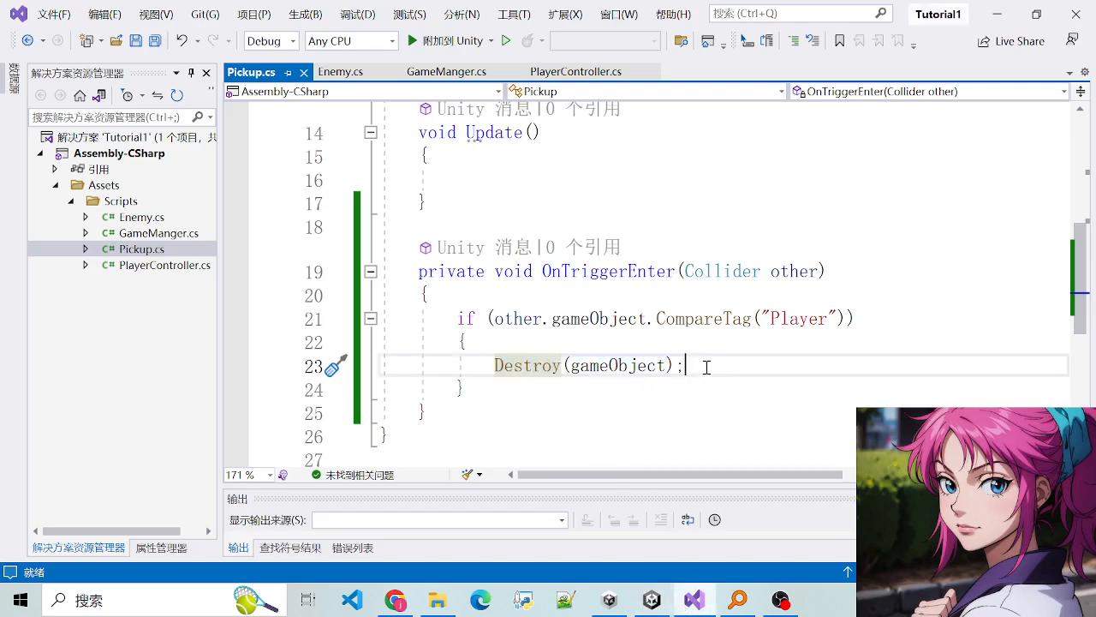
left_click_drag(435, 319, 857, 319)
left_click(856, 318)
scroll(608, 292, "up", 3)
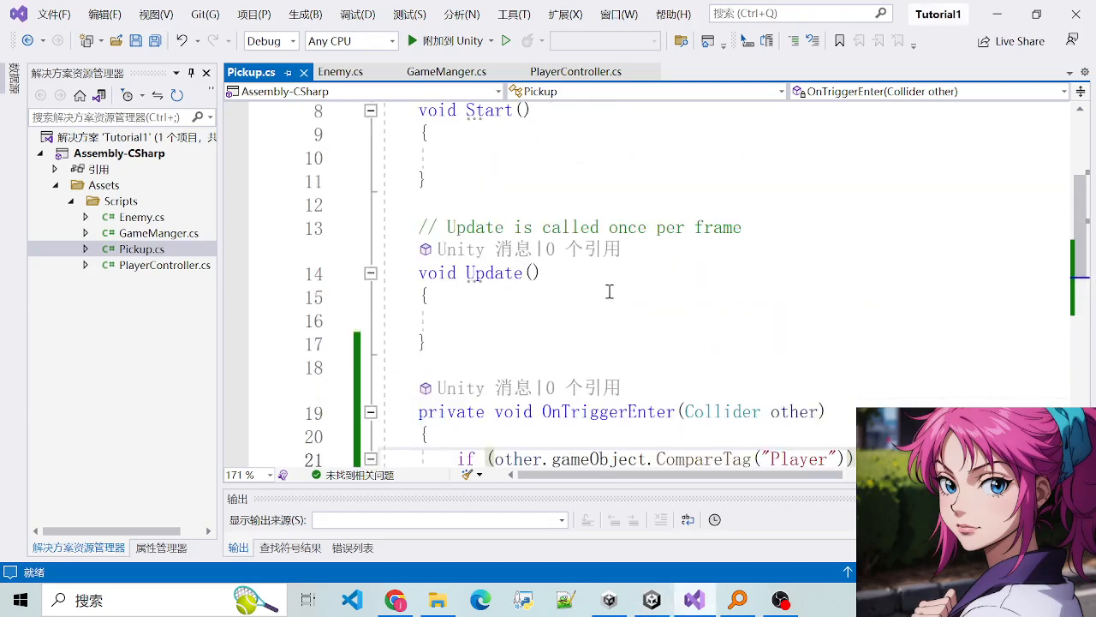
scroll(607, 291, "down", 4)
left_click(997, 14)
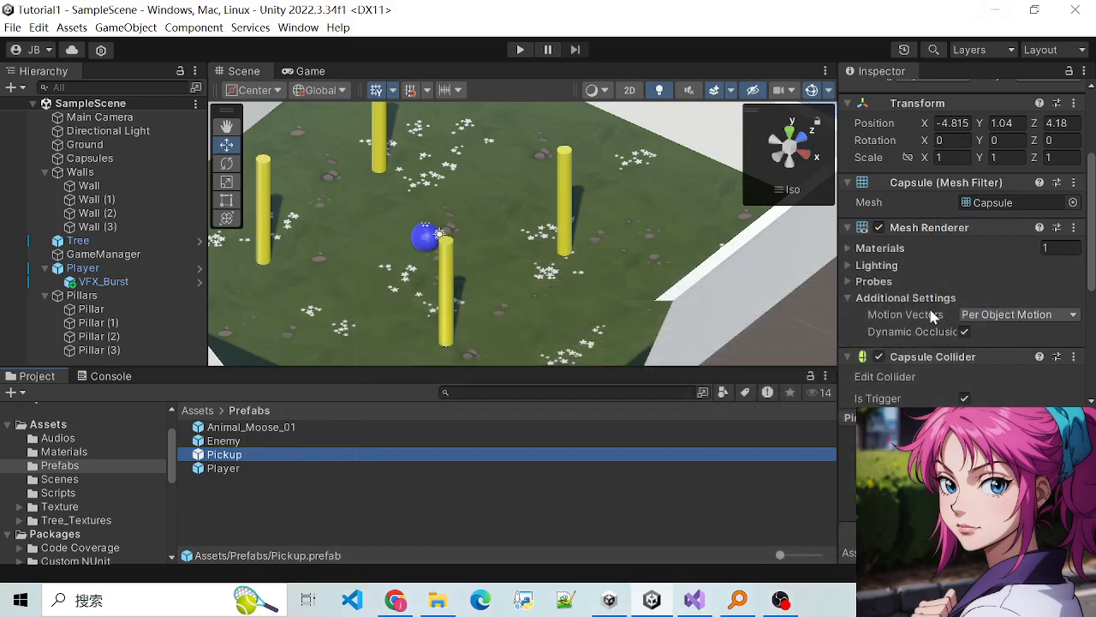
Step: Attach the Pickup script from the Scripts folder to the Pickup prefab as a component
scroll(929, 342, "down", 3)
scroll(926, 366, "down", 3)
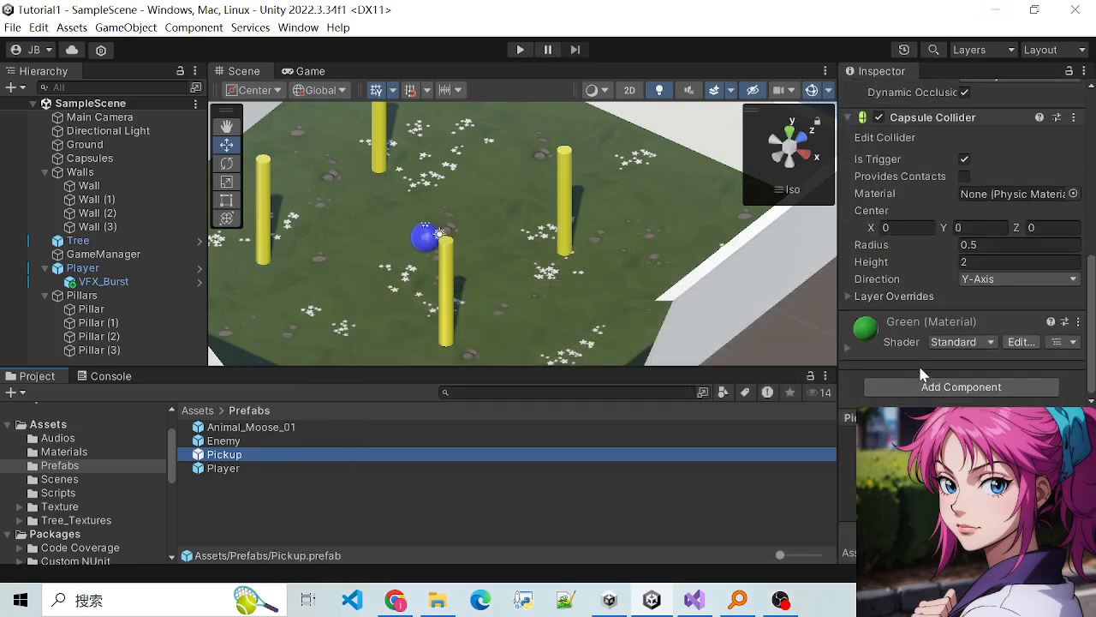
scroll(921, 360, "up", 4)
scroll(919, 356, "up", 4)
scroll(916, 348, "down", 4)
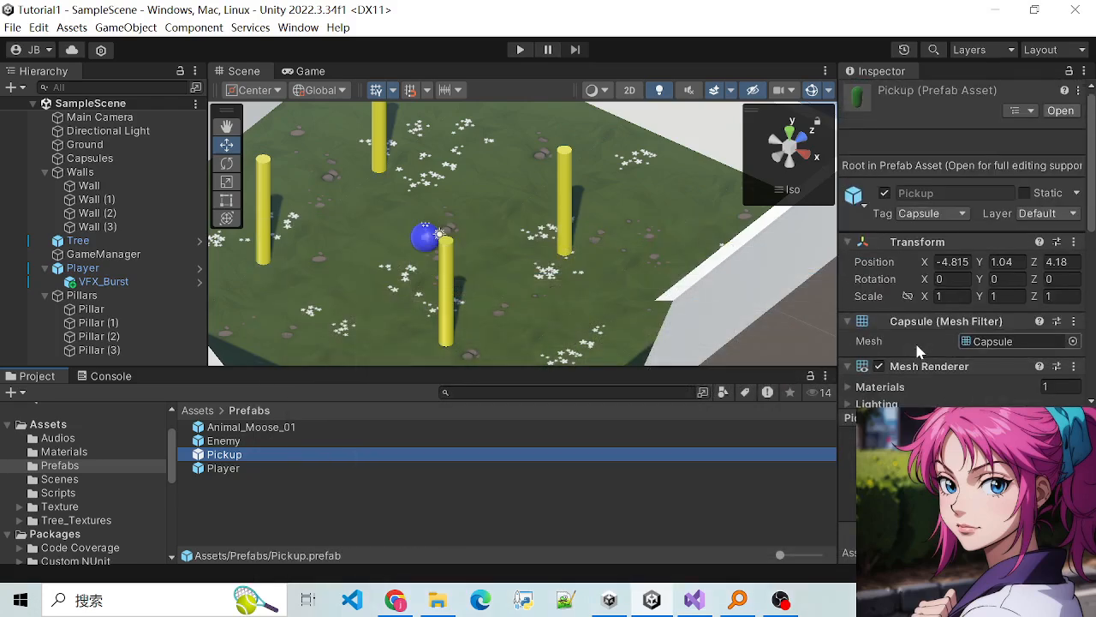
scroll(917, 346, "down", 3)
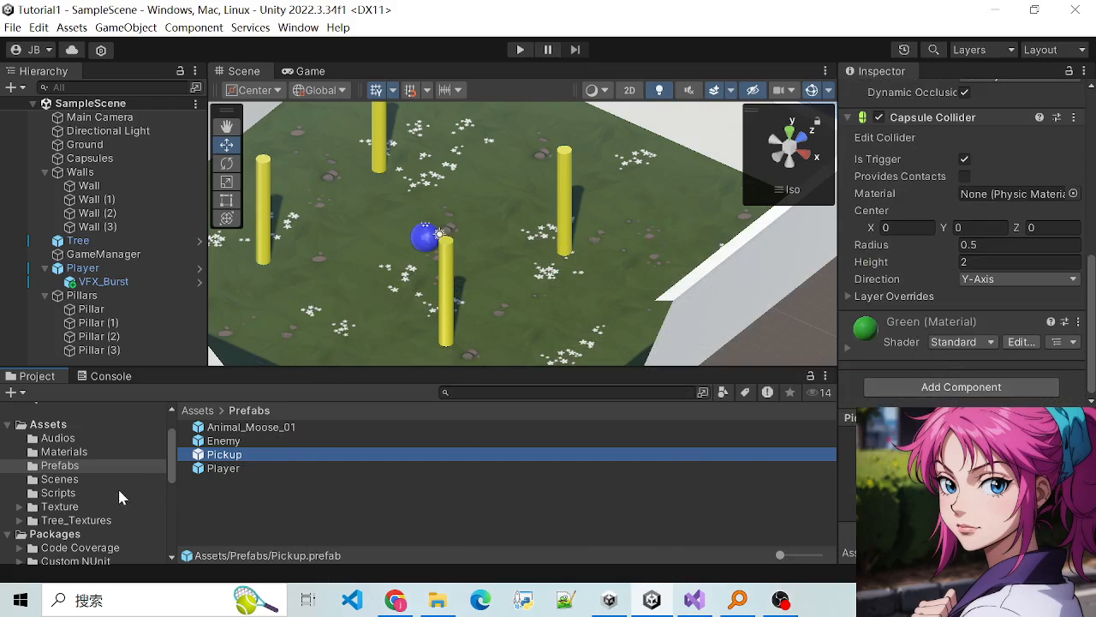
left_click(60, 493)
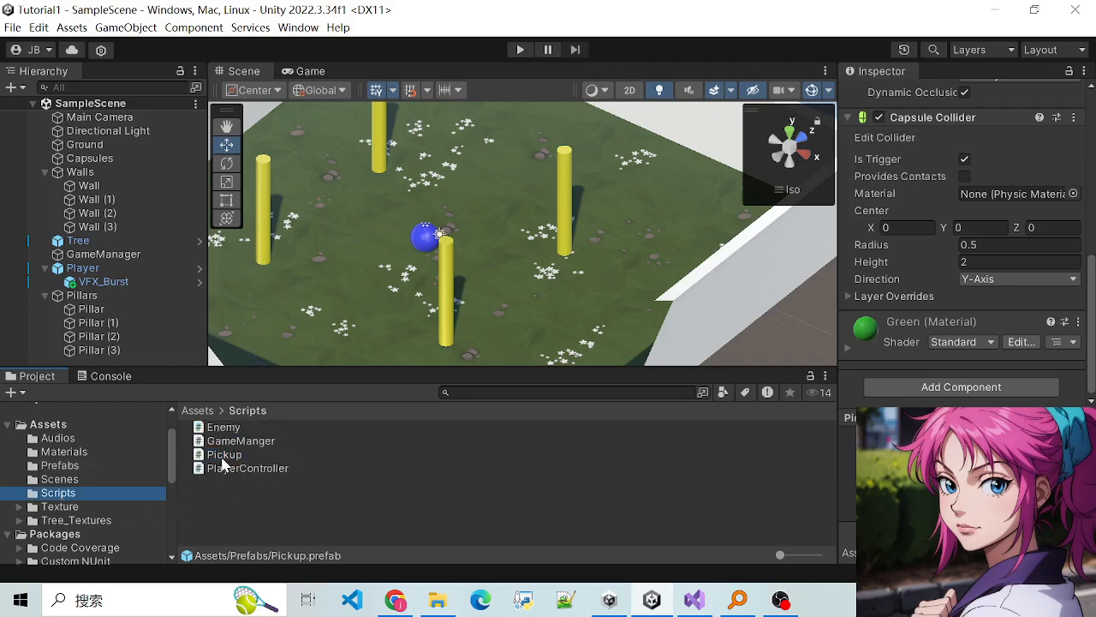
left_click_drag(223, 459, 925, 458)
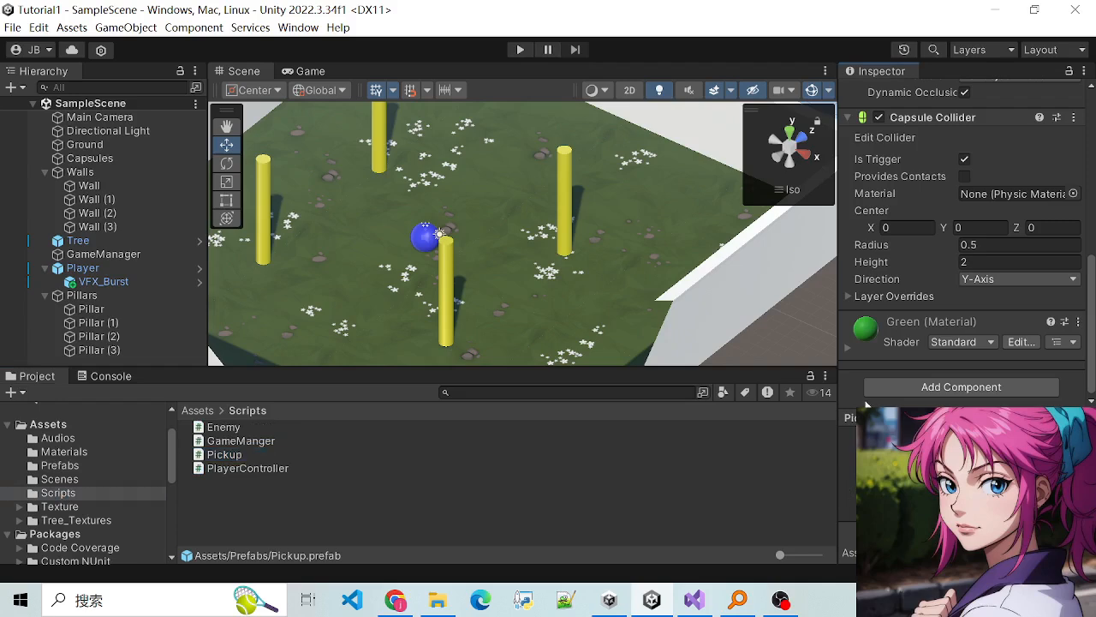
left_click_drag(866, 404, 859, 386)
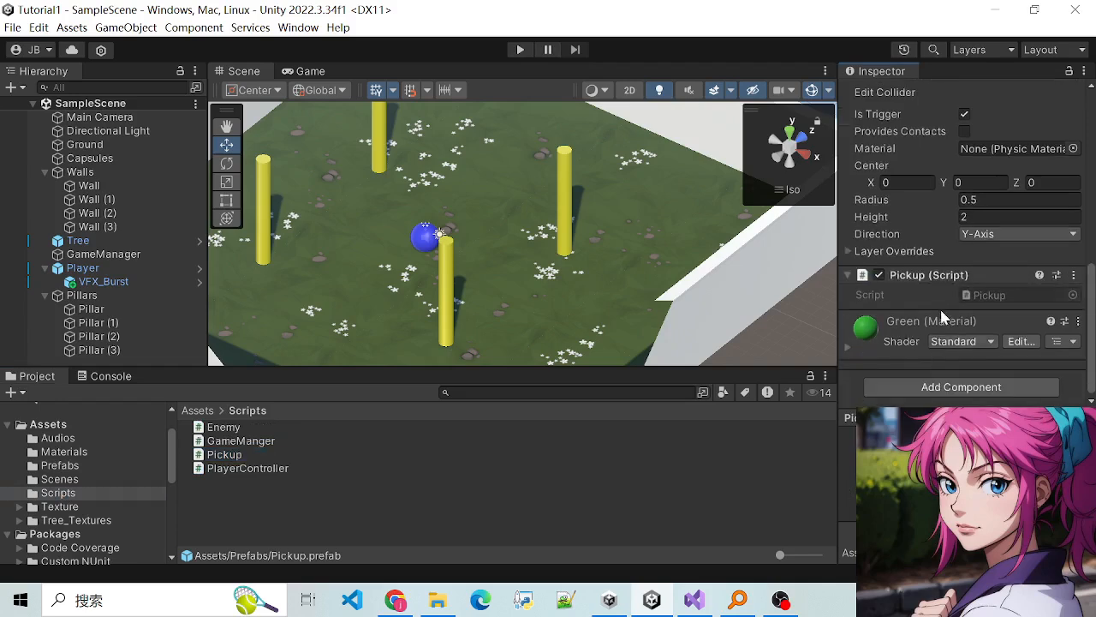
scroll(940, 307, "up", 8)
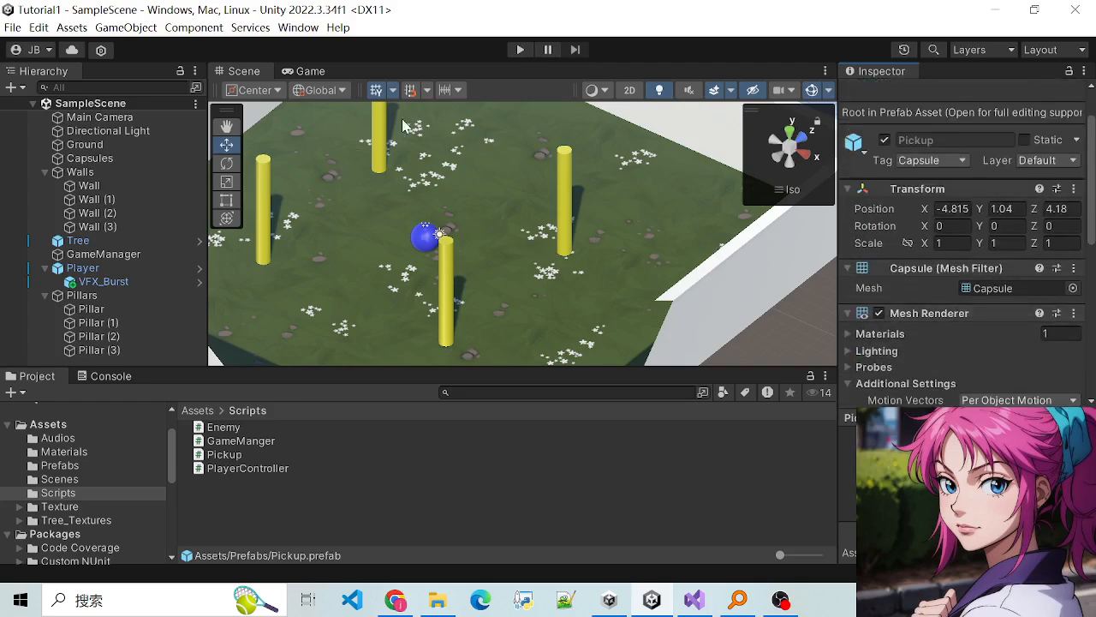
Step: Play-test the scene by steering the blue Player ball around the pillars and red enemies into the green pickups, and stop the game
left_click(520, 50)
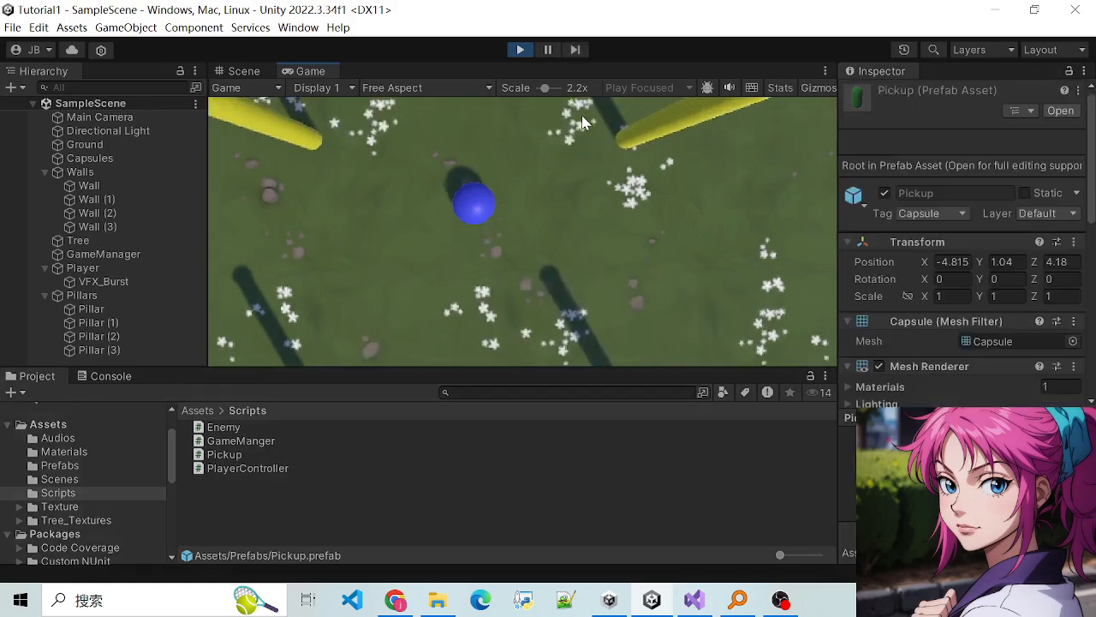
key("a")
key("s")
key("d")
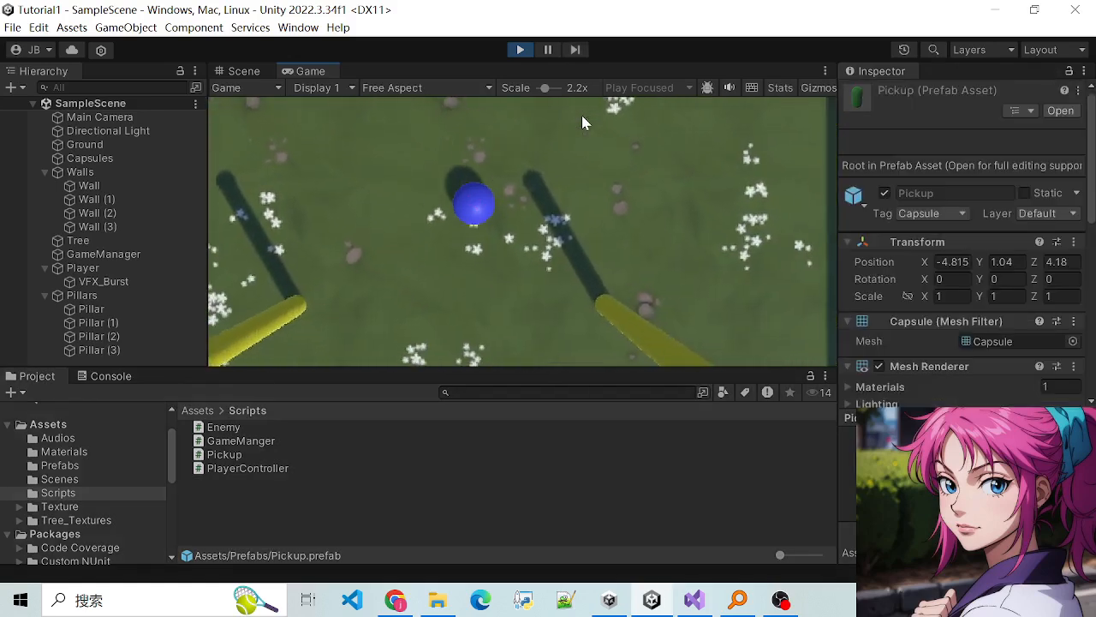
key("w")
key("a")
key("d")
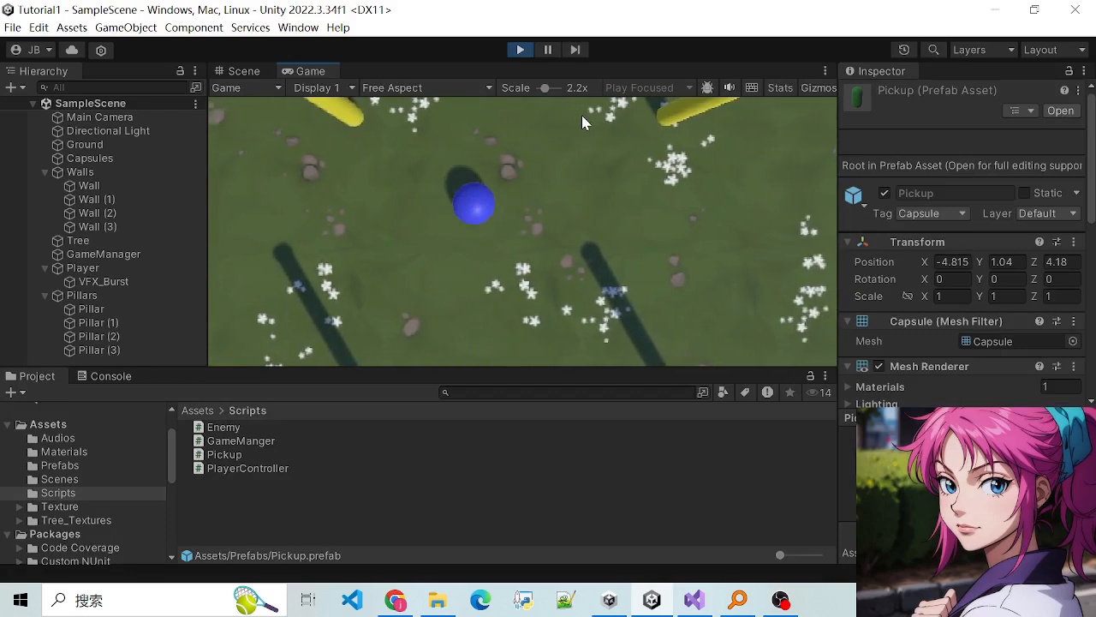
key("s")
key("a")
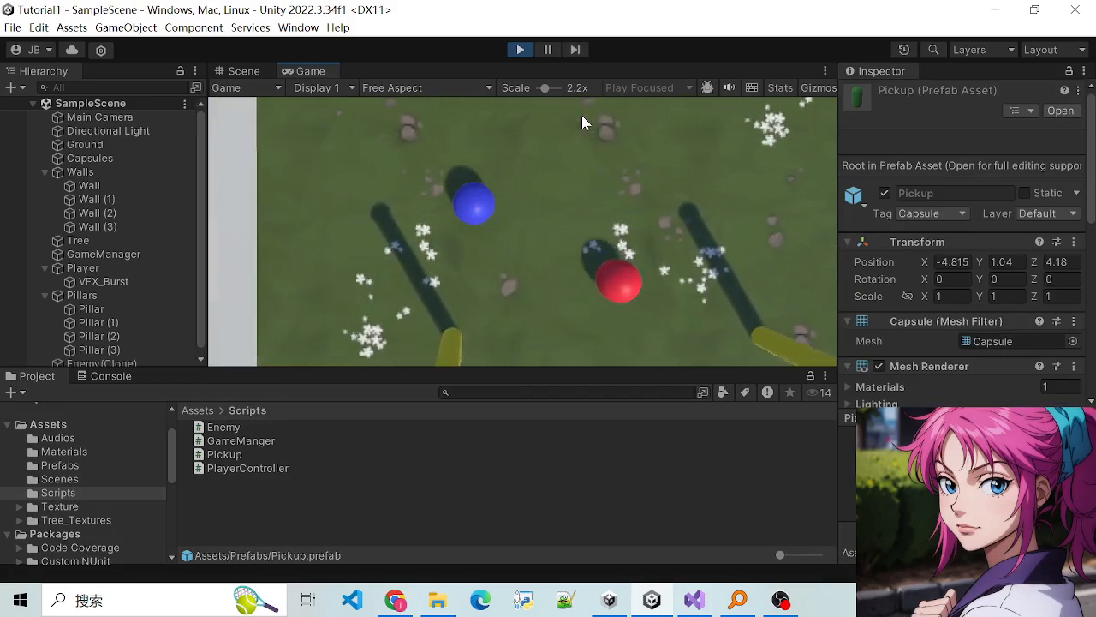
key("w")
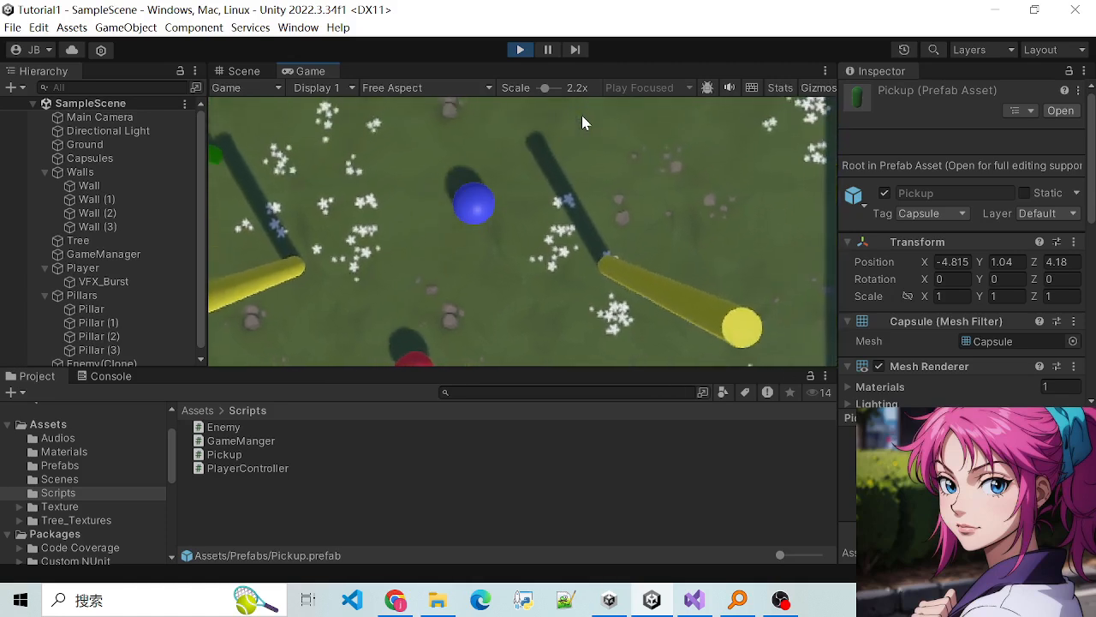
key("a")
key("w")
key("d")
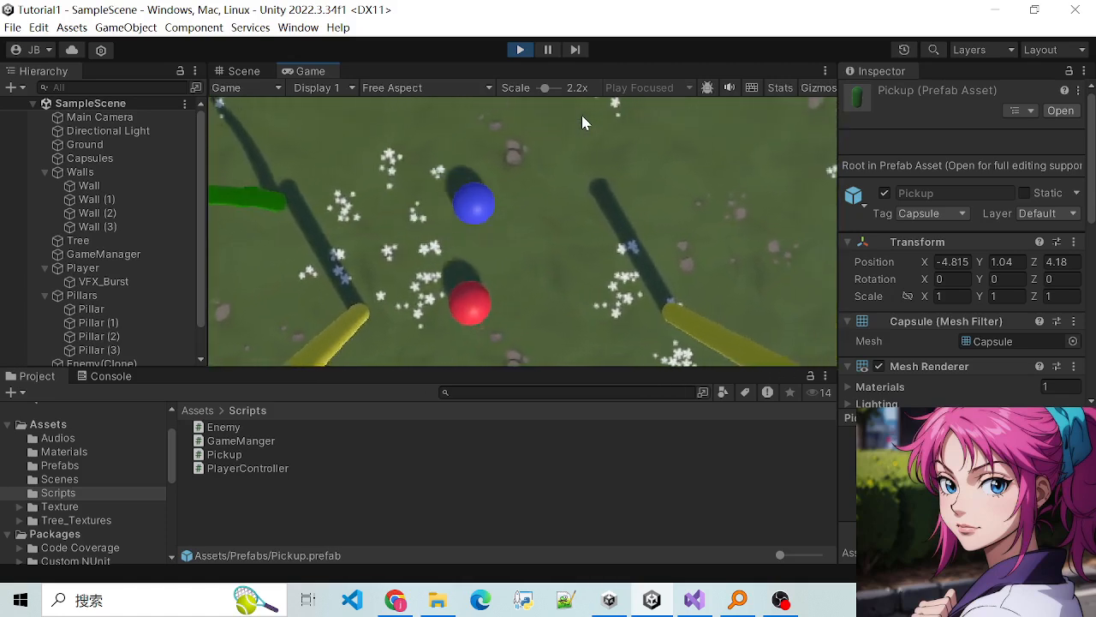
key("s")
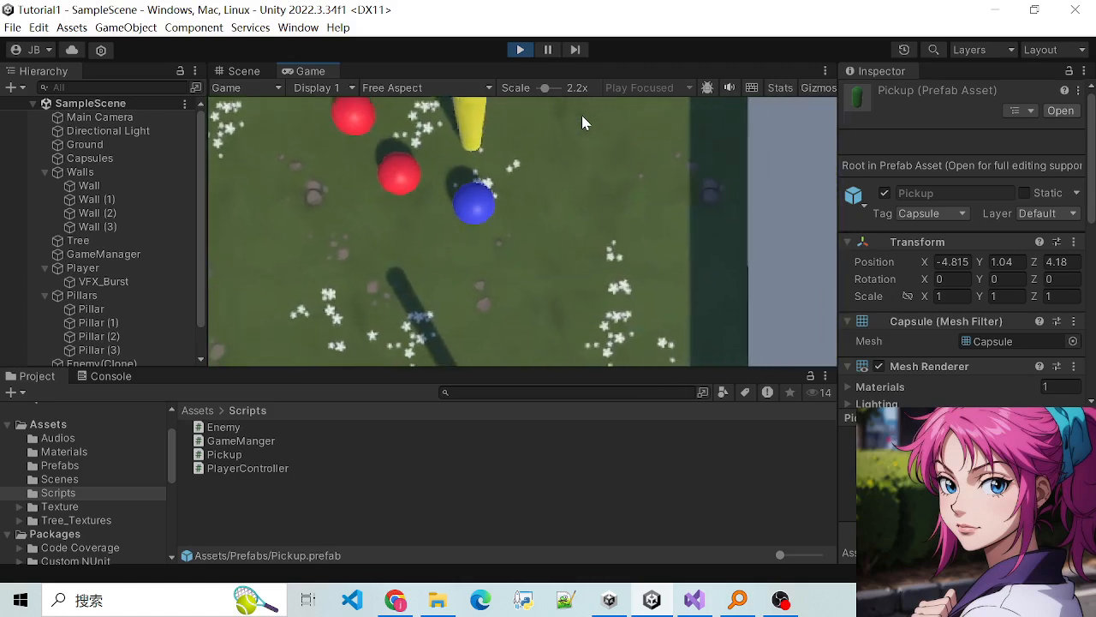
key("a")
key("s")
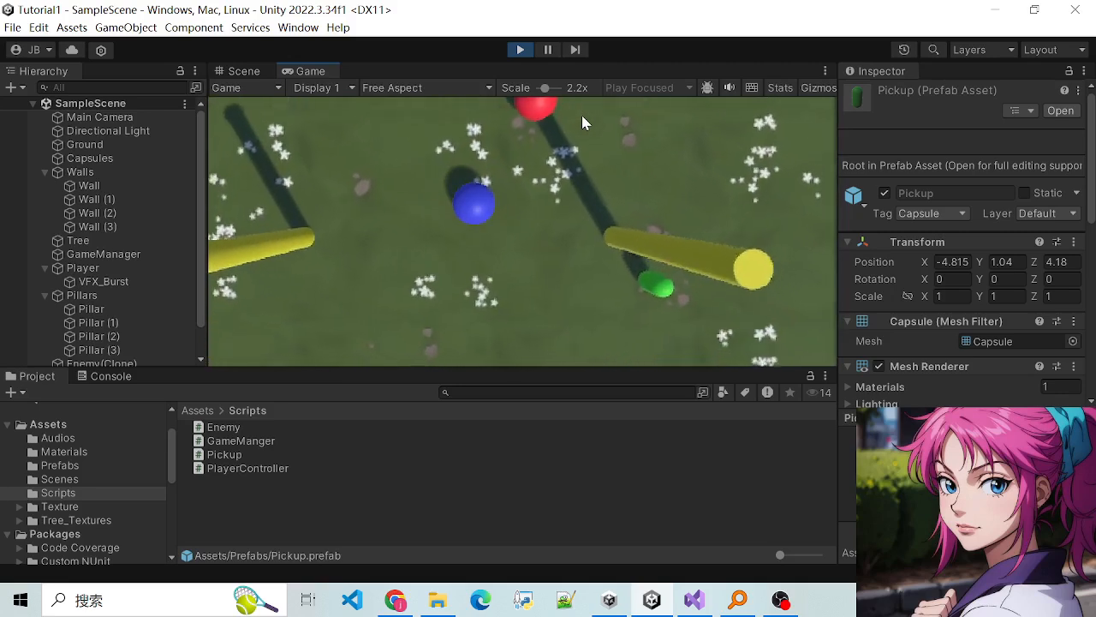
key("d")
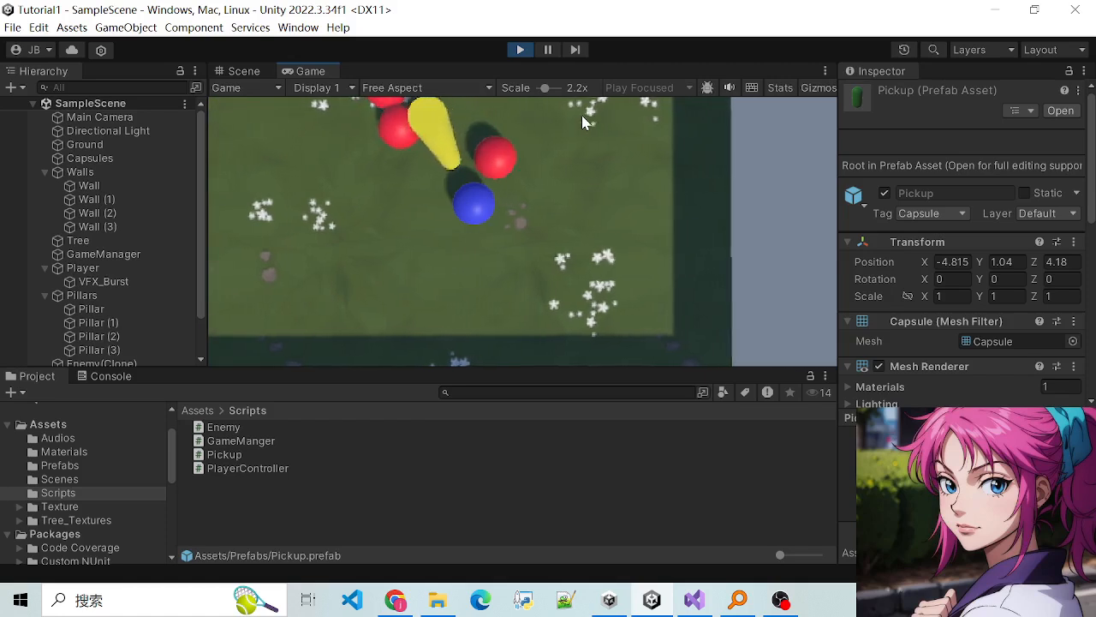
key("a")
key("w")
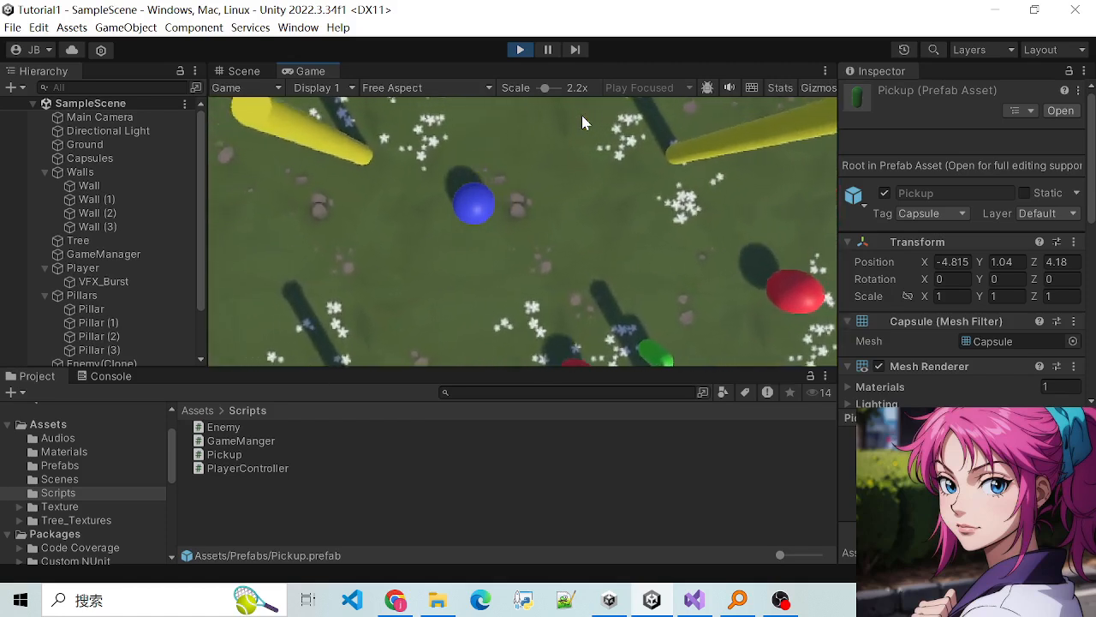
key("s")
key("d")
key("w")
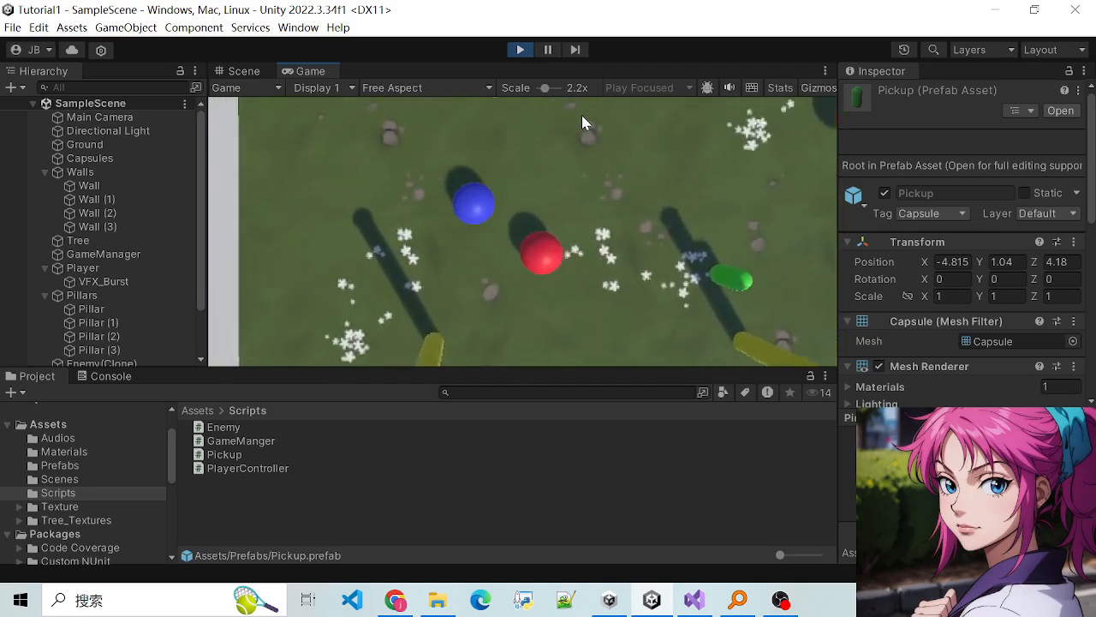
key("s")
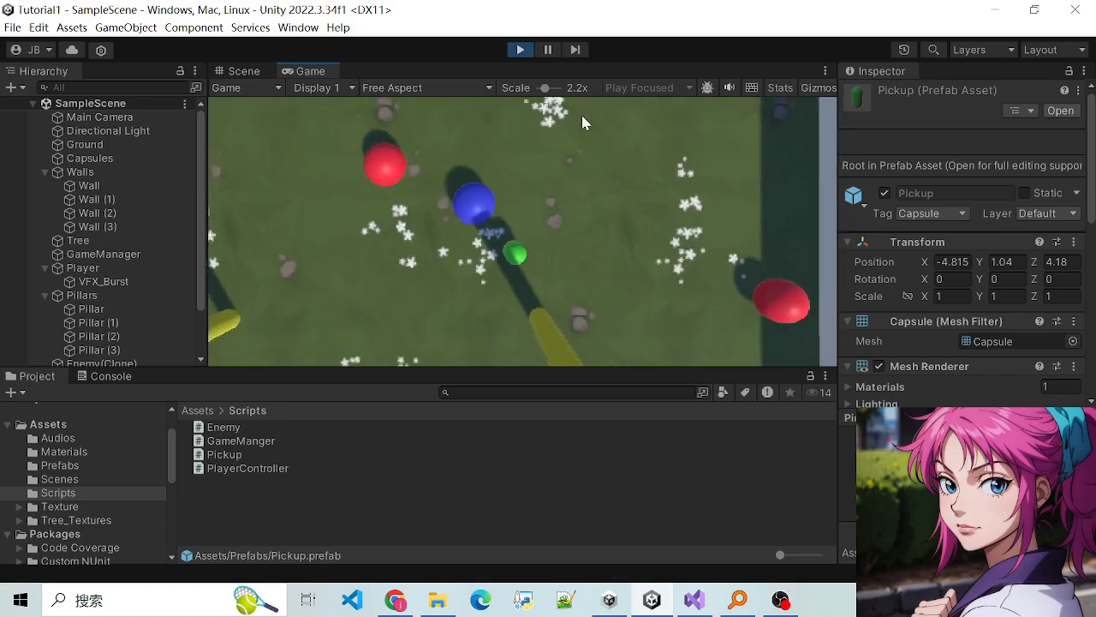
key("d")
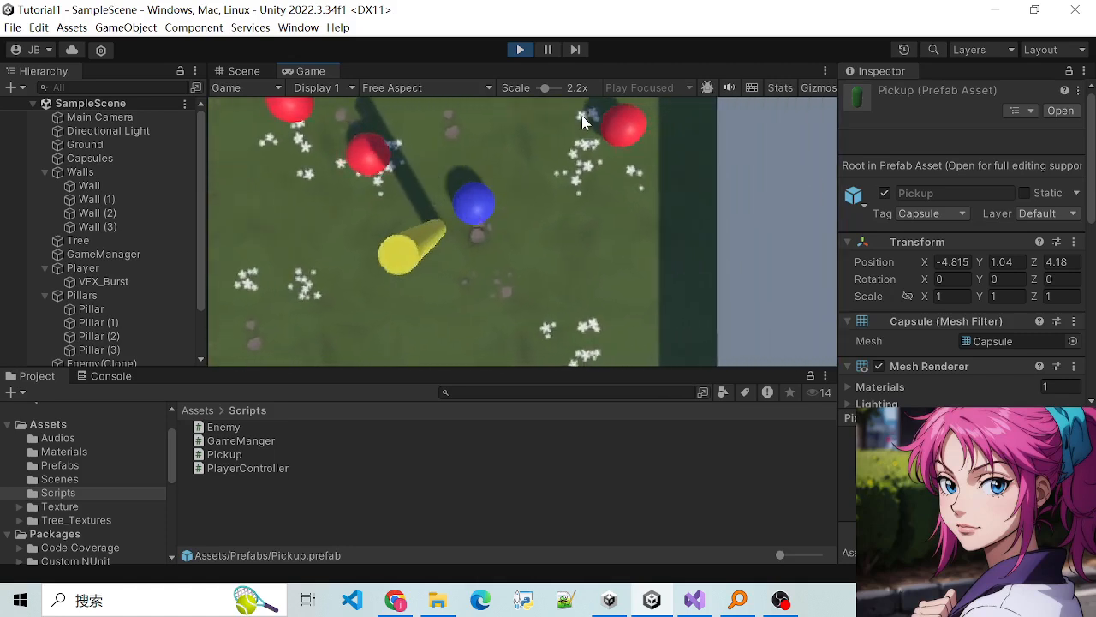
key("s")
key("a")
key("w")
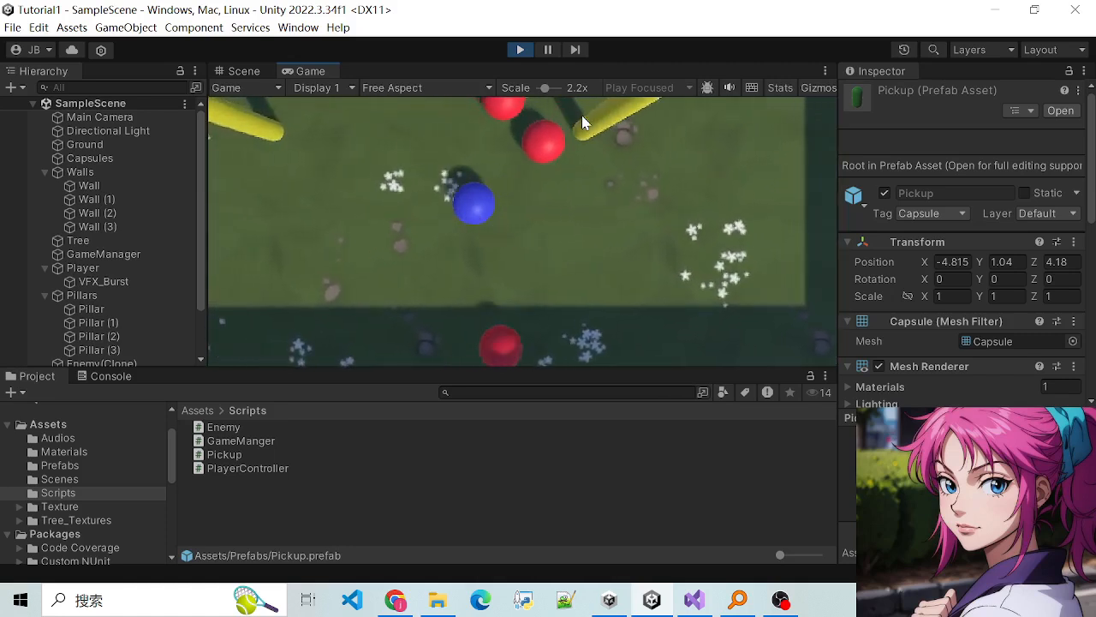
key("w")
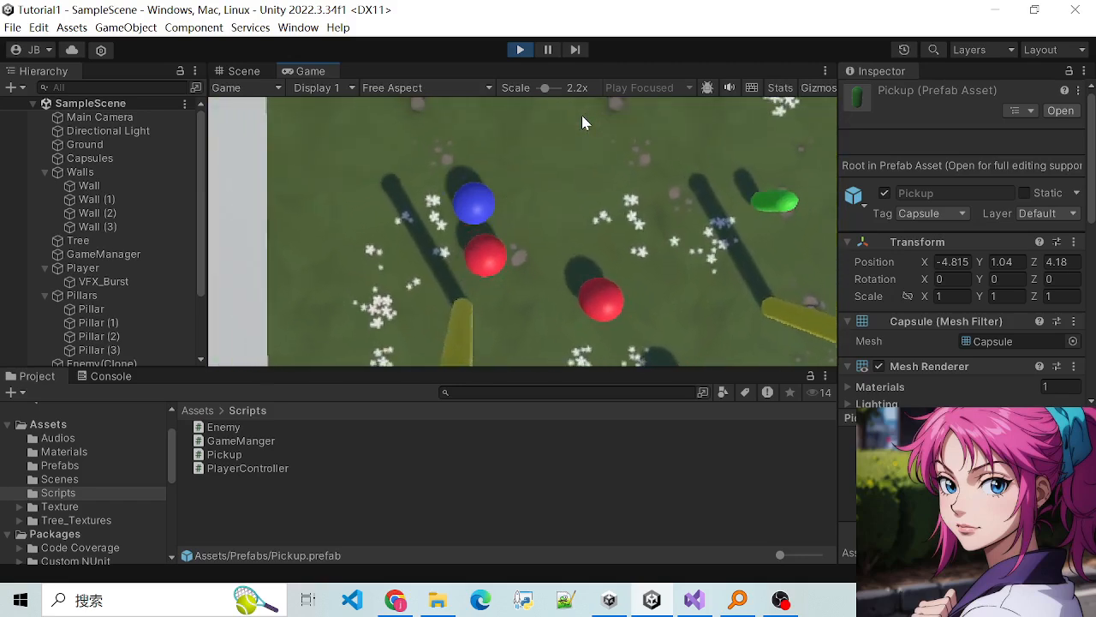
key("d")
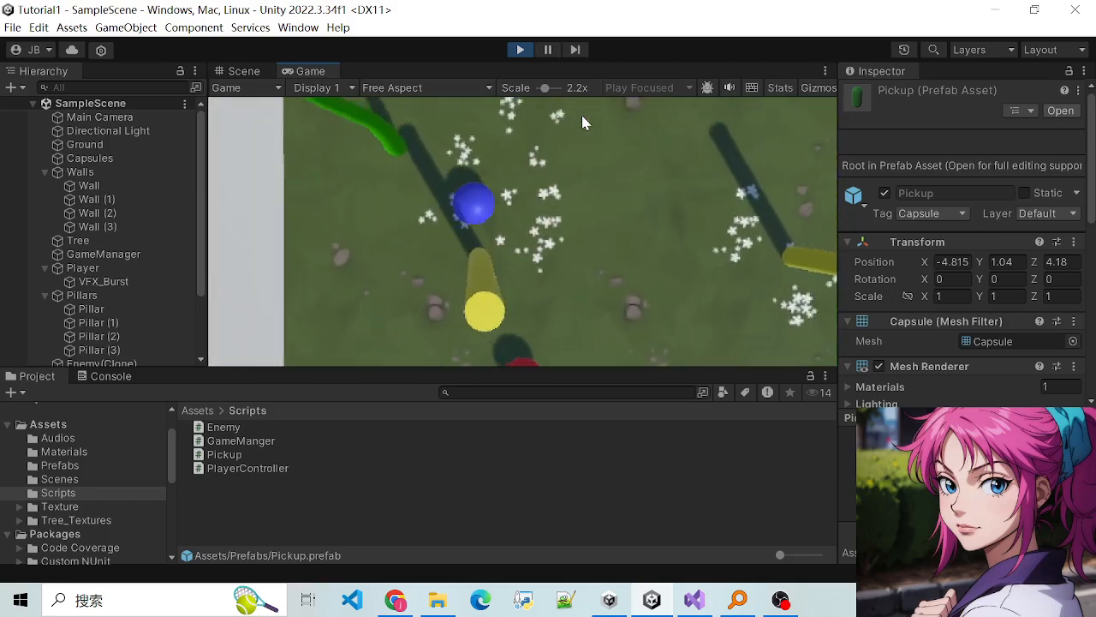
key("s")
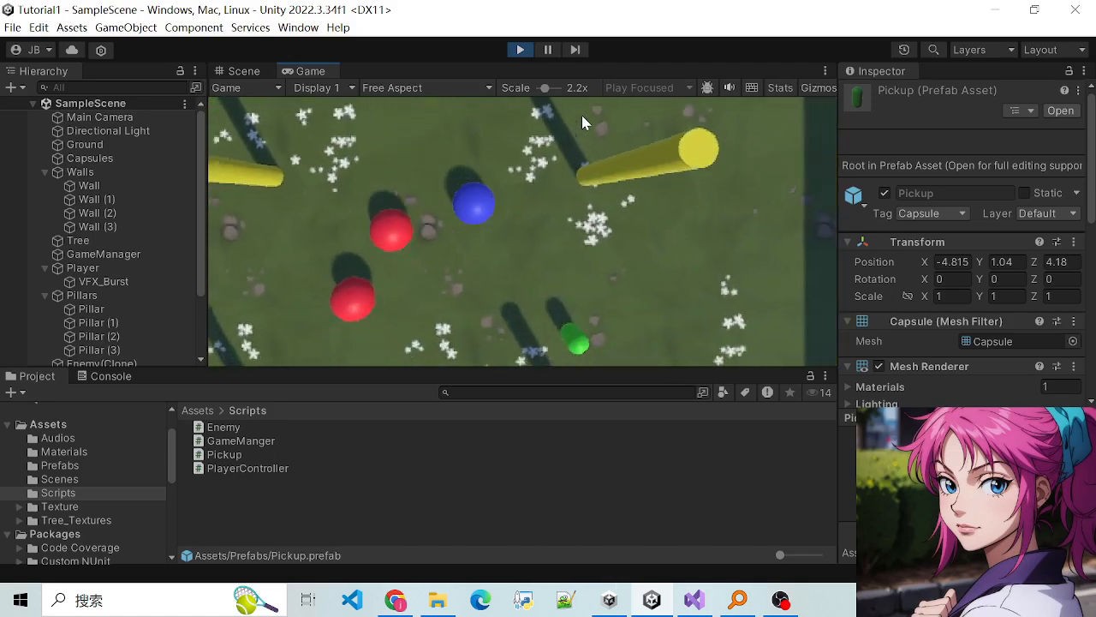
key("w")
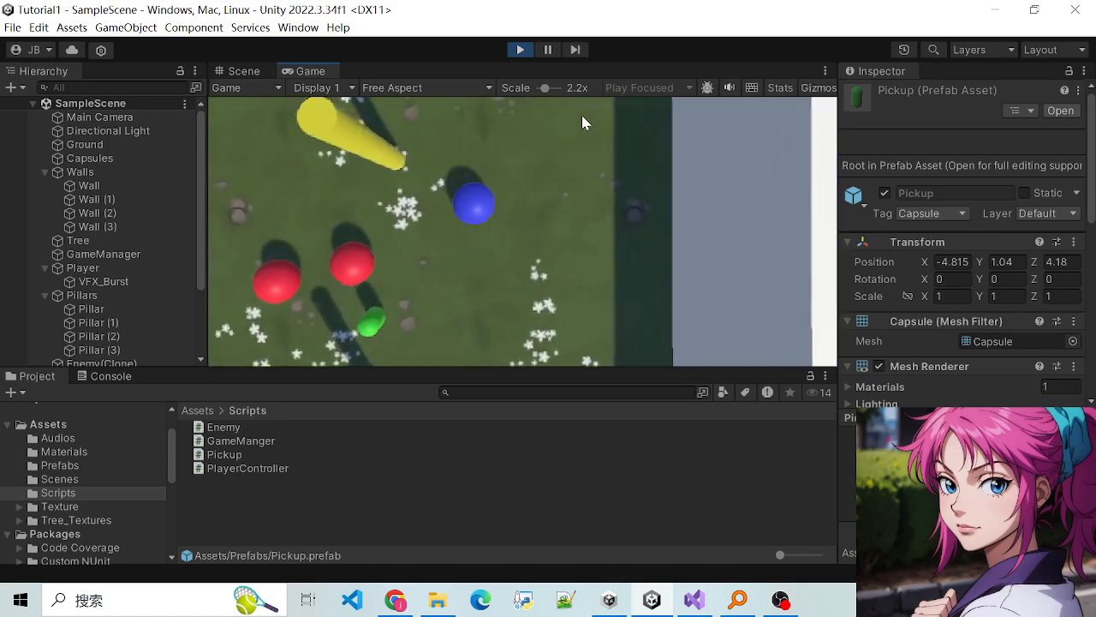
key("a")
key("s")
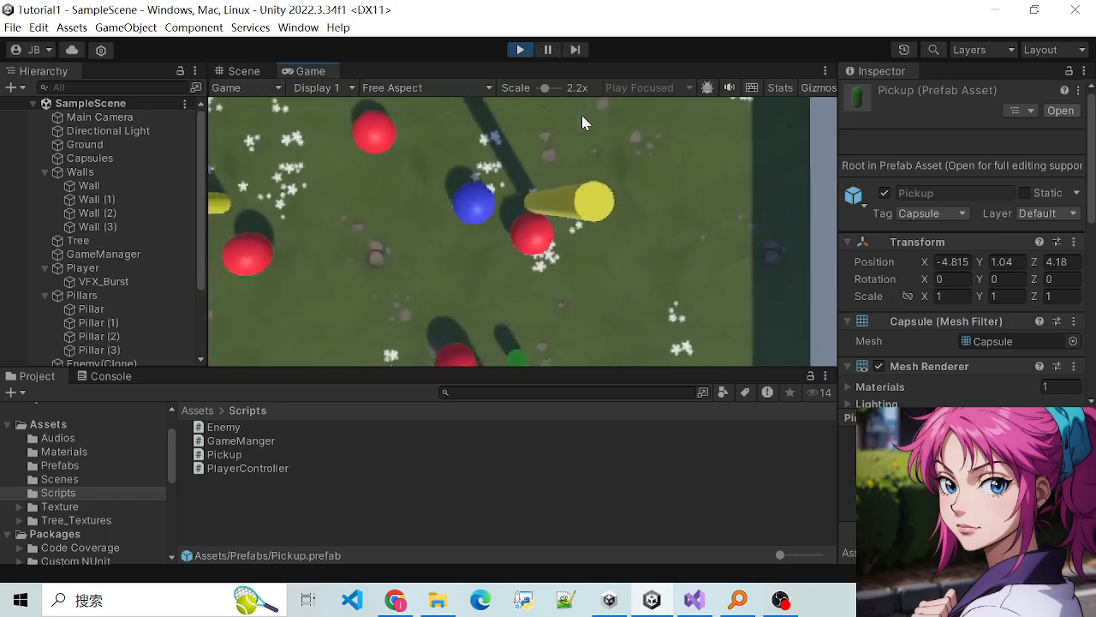
key("d")
key("a")
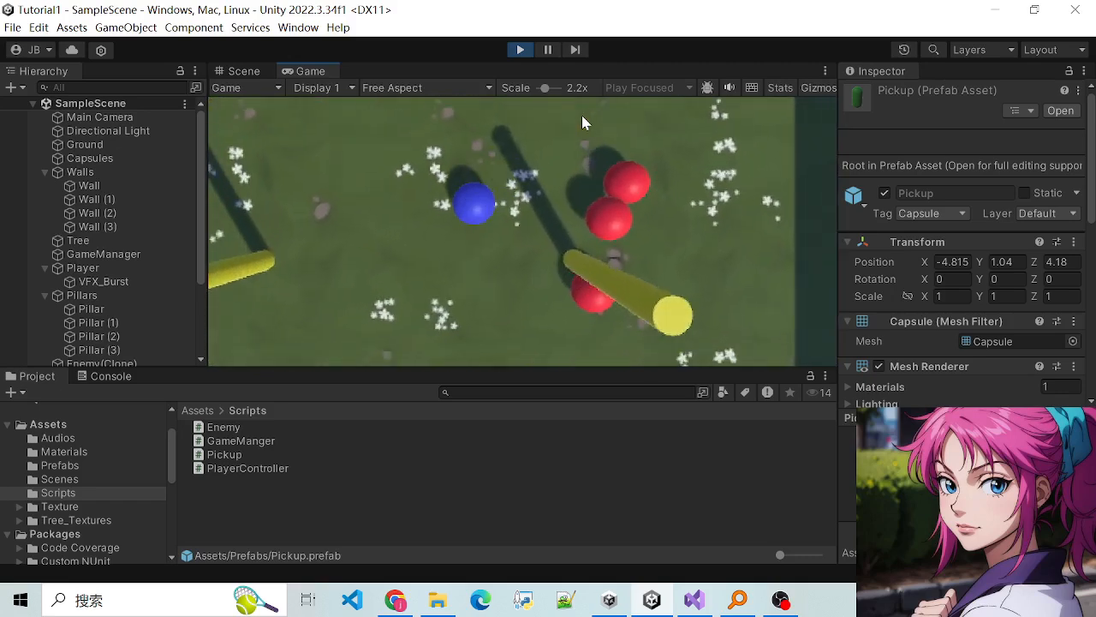
key("ctrl+p")
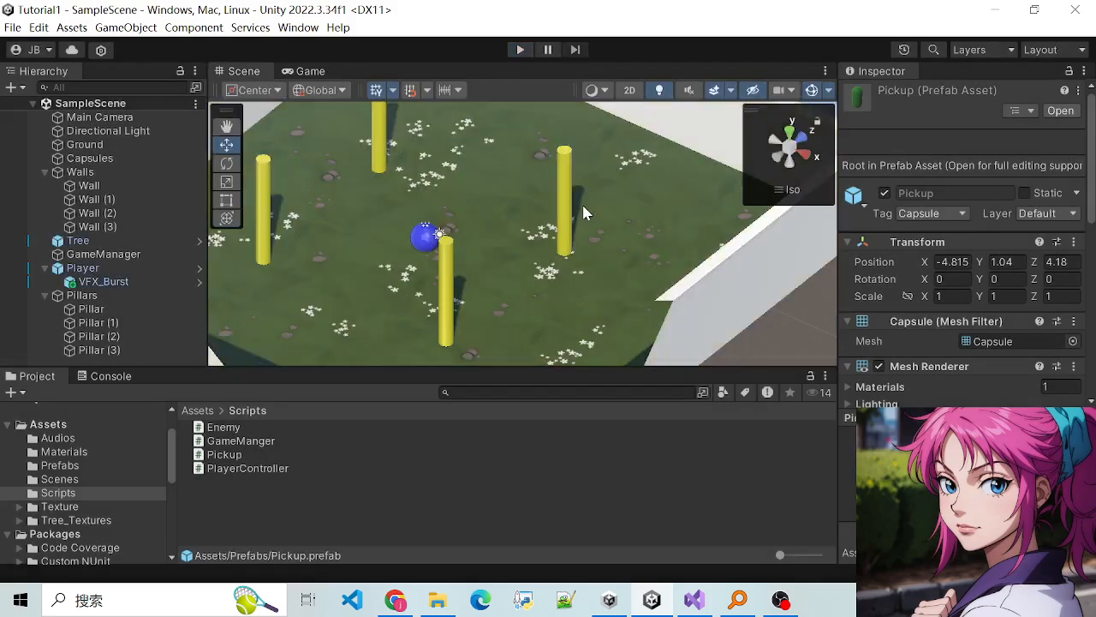
Step: Examine the pillars and the Player sphere in the scene from above
right_click_drag(508, 220, 626, 284)
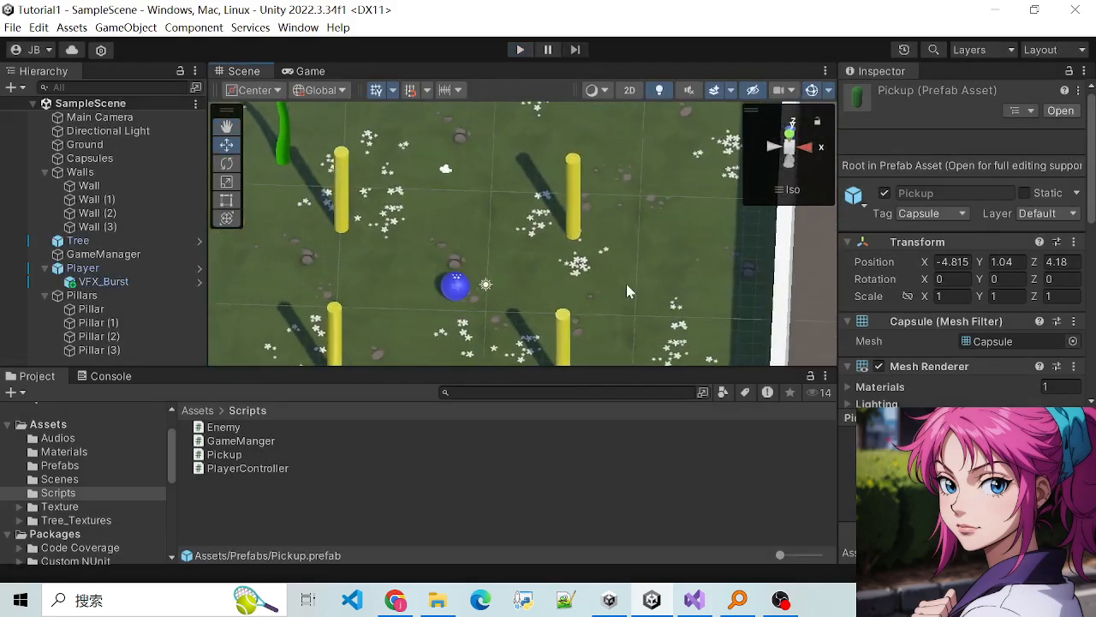
scroll(585, 266, "down", 7)
scroll(586, 267, "up", 1)
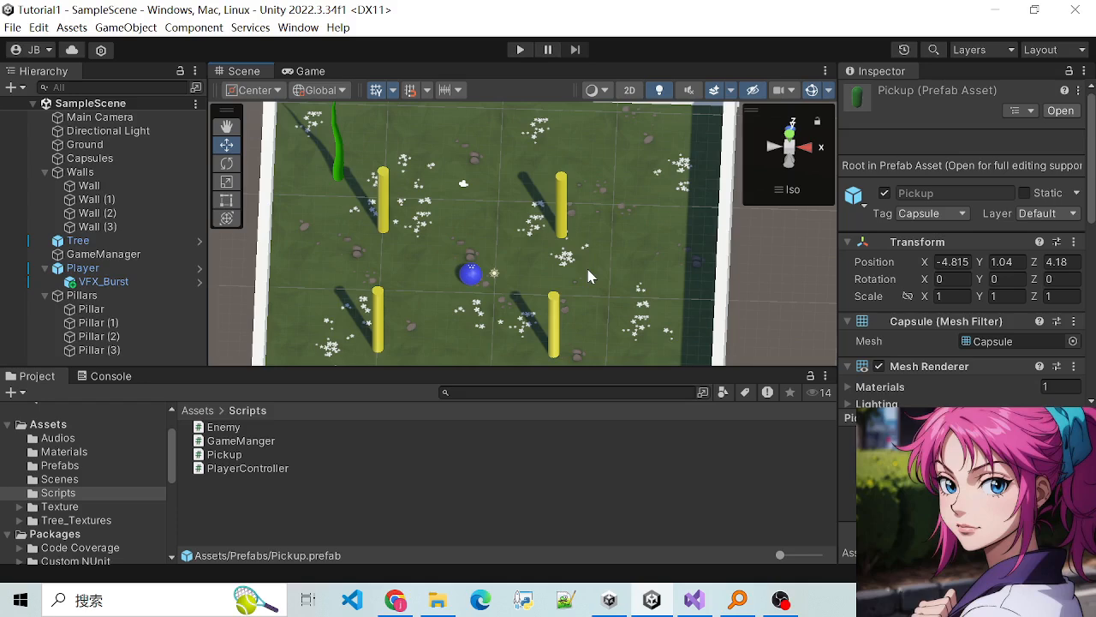
scroll(589, 276, "up", 5)
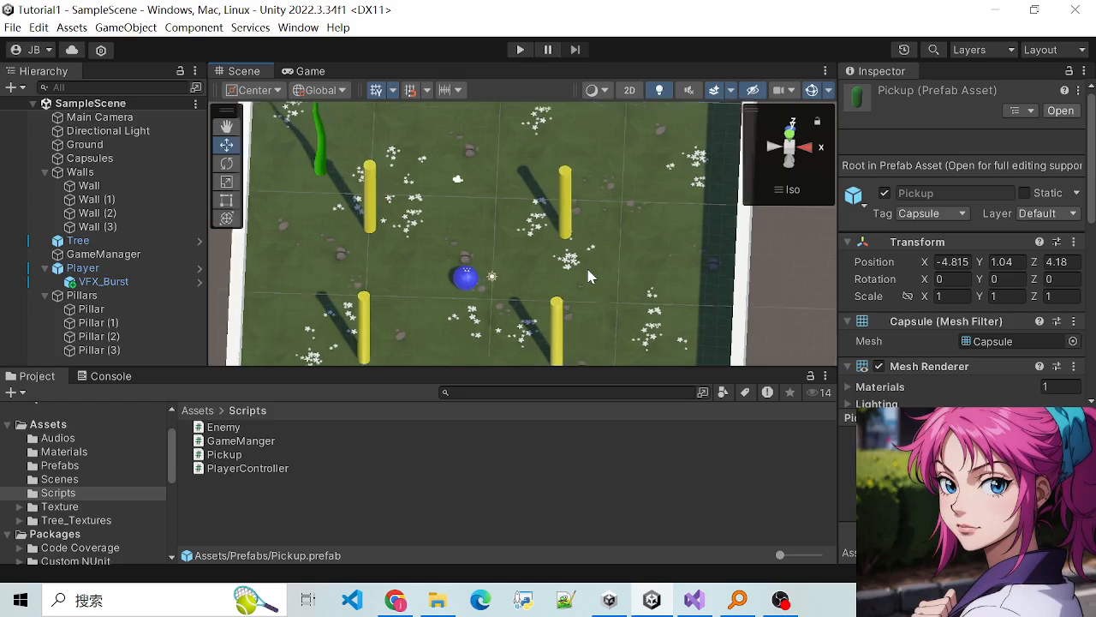
scroll(439, 304, "up", 2)
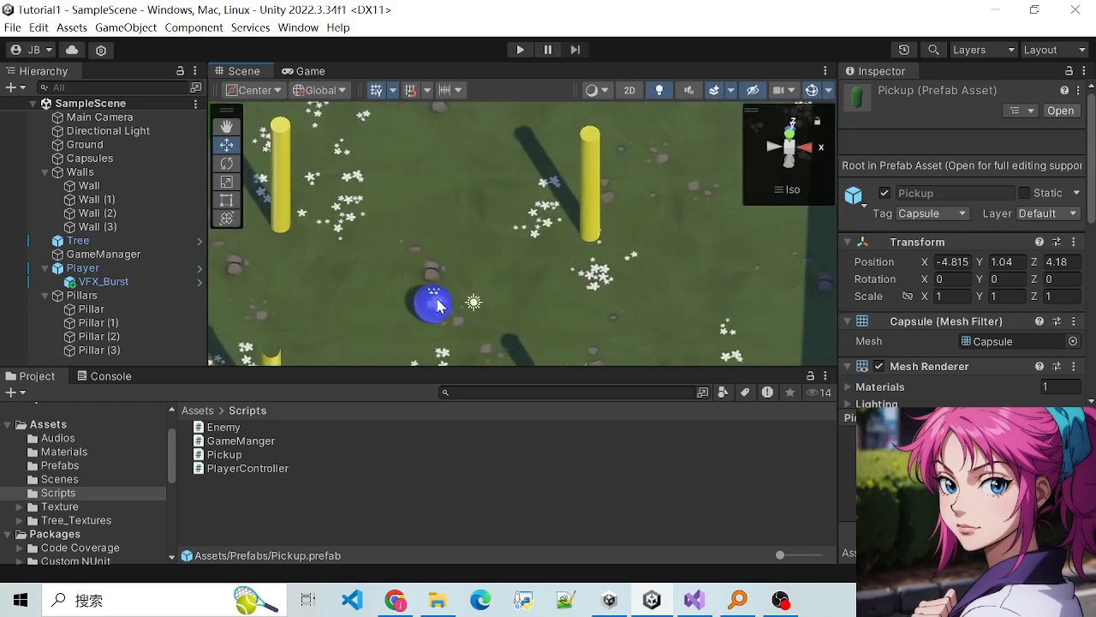
left_click(288, 178)
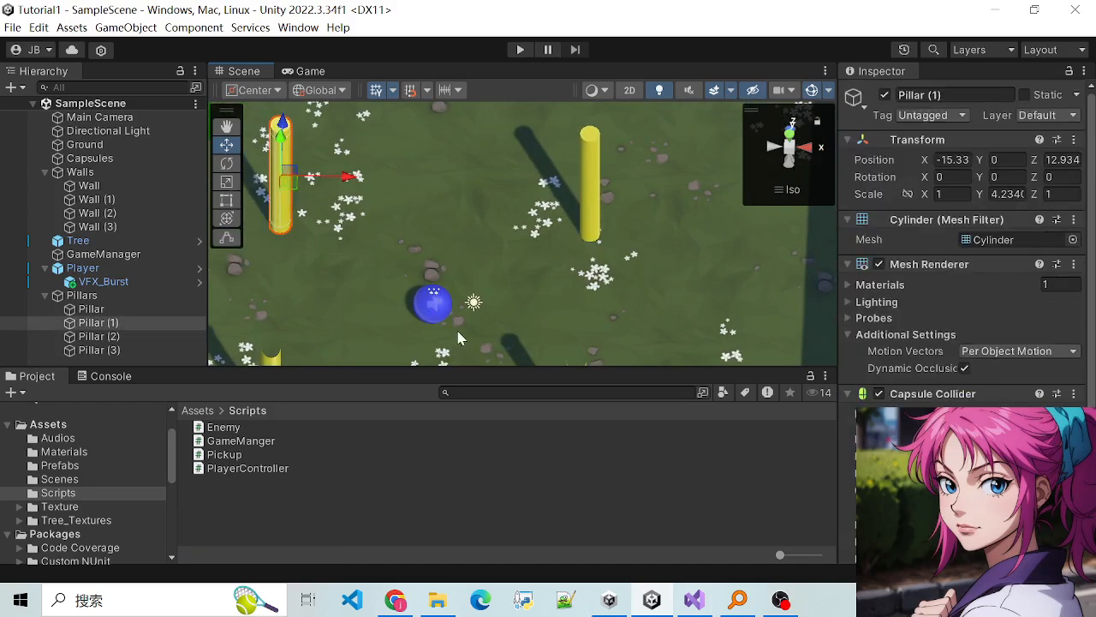
left_click(439, 313)
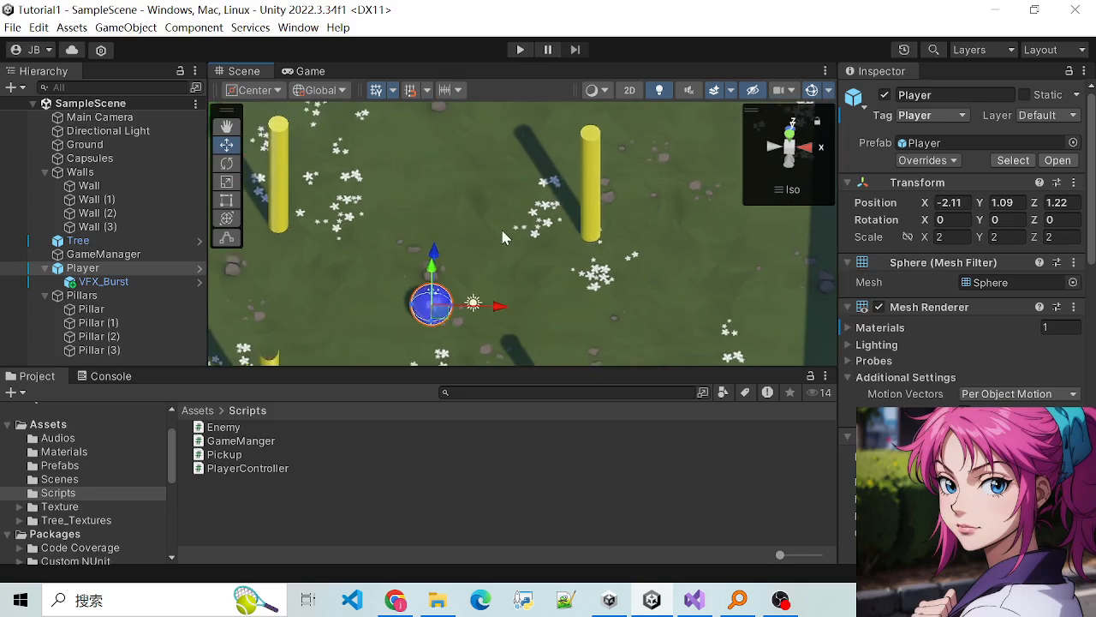
scroll(501, 226, "up", 1)
scroll(501, 231, "down", 2)
scroll(502, 231, "up", 3)
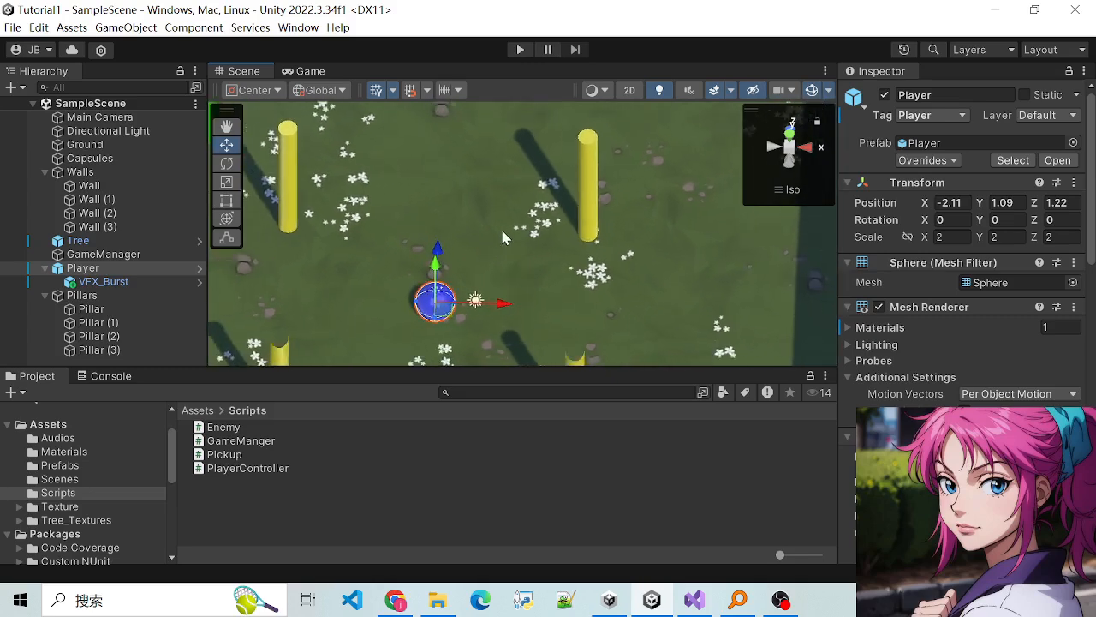
scroll(502, 230, "down", 1)
scroll(503, 237, "up", 1)
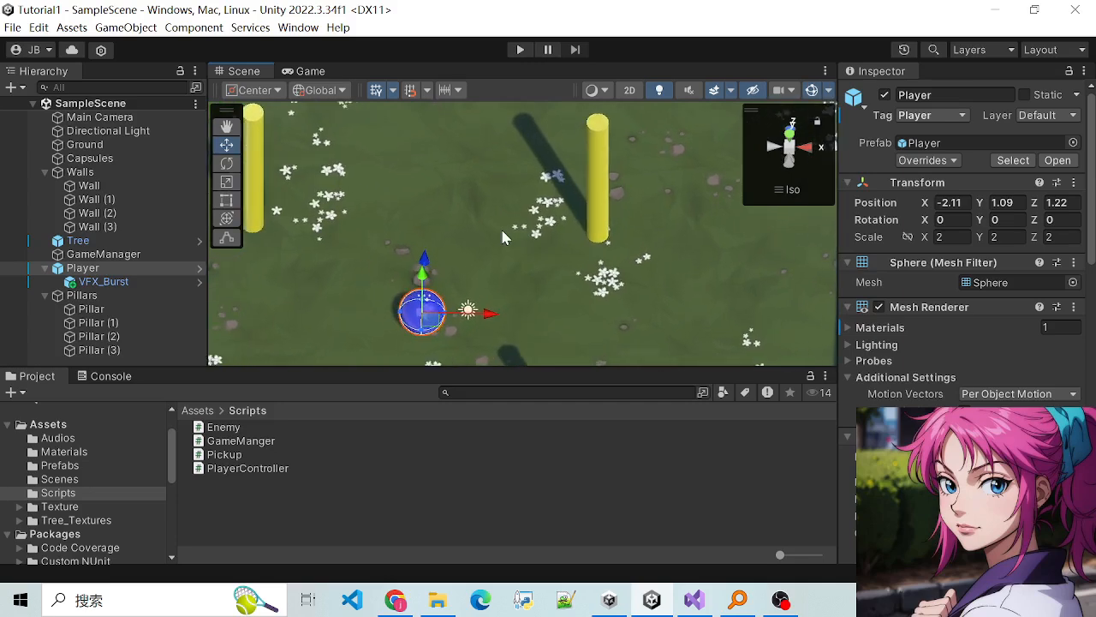
scroll(501, 237, "up", 4)
scroll(502, 237, "down", 3)
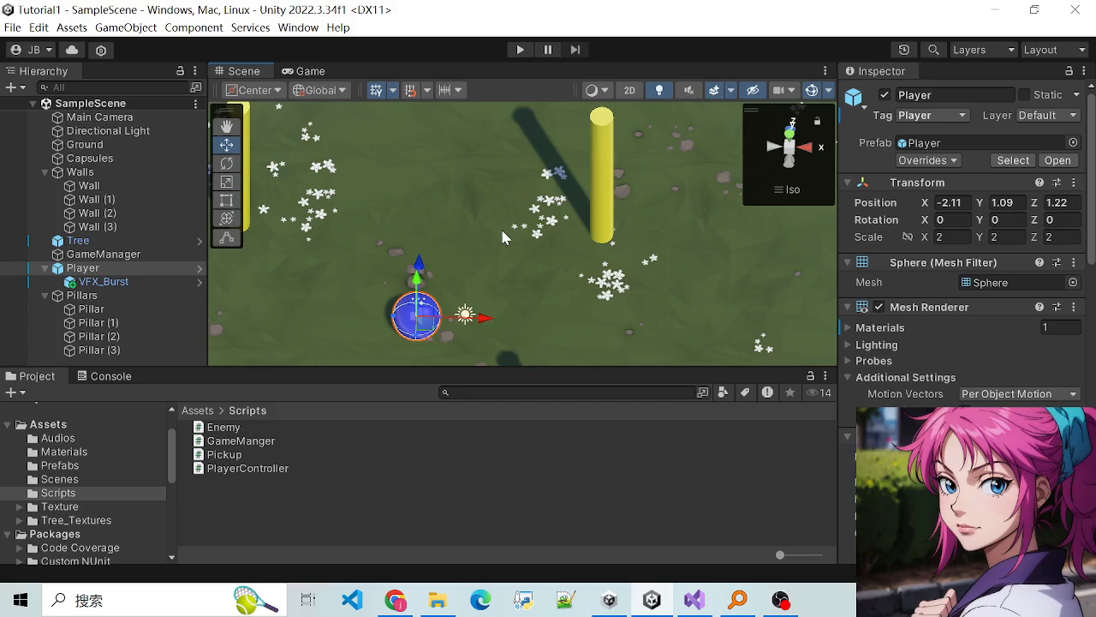
Step: Collapse the Player's children in the hierarchy and inspect the Player sphere from several angles
left_click(44, 268)
left_click_drag(537, 333, 490, 192, "alt")
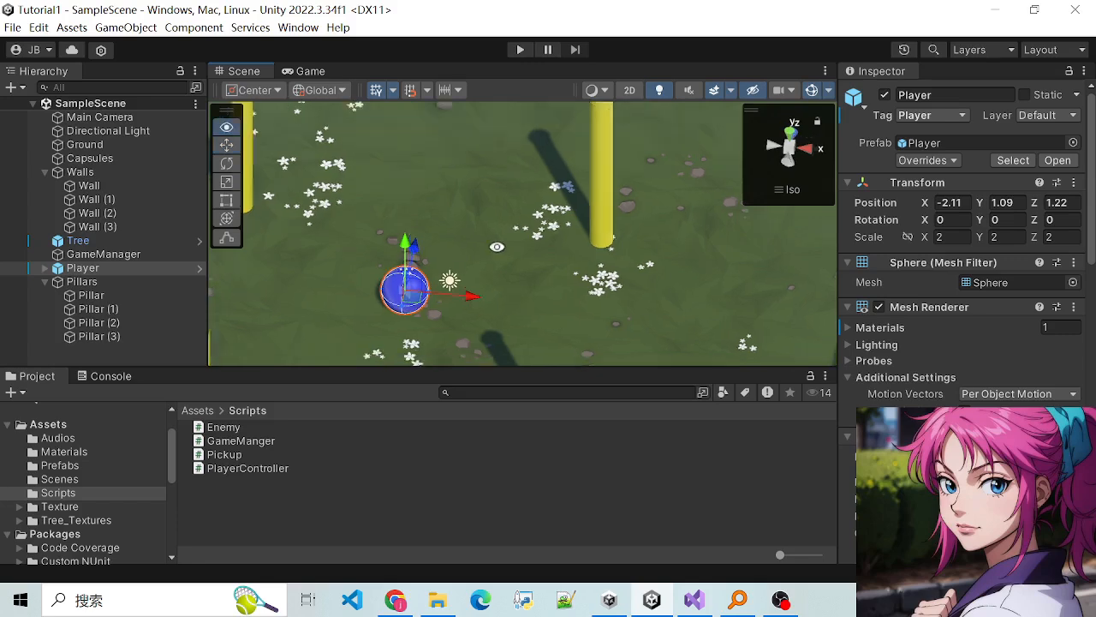
left_click_drag(326, 240, 403, 351, "alt")
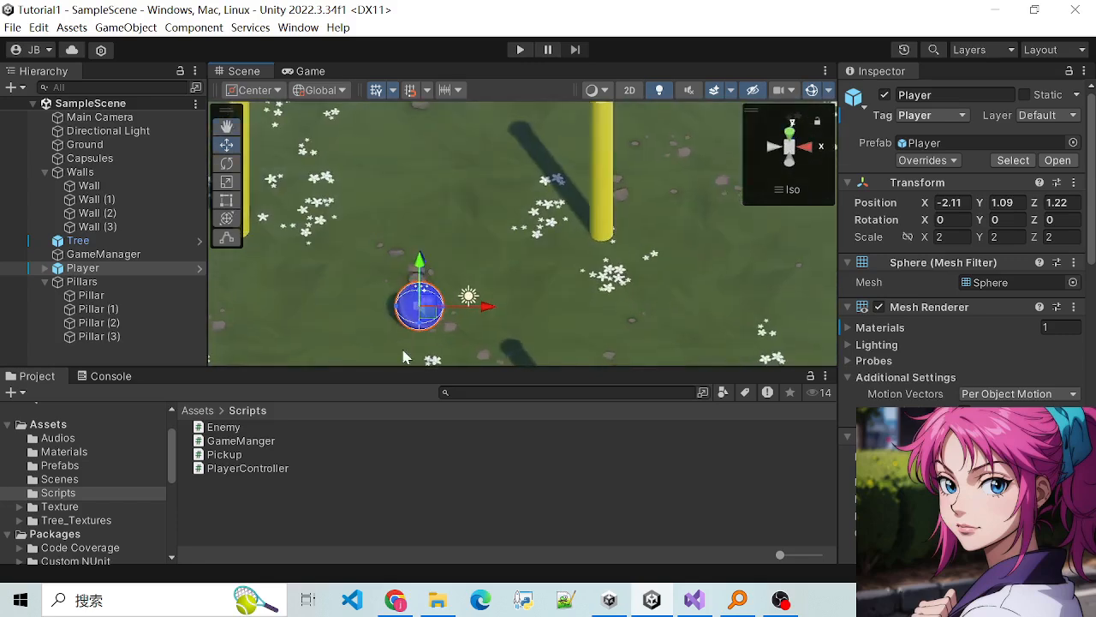
left_click_drag(548, 316, 495, 245, "alt")
scroll(505, 274, "down", 2)
scroll(512, 291, "up", 2)
left_click_drag(512, 290, 366, 233, "alt")
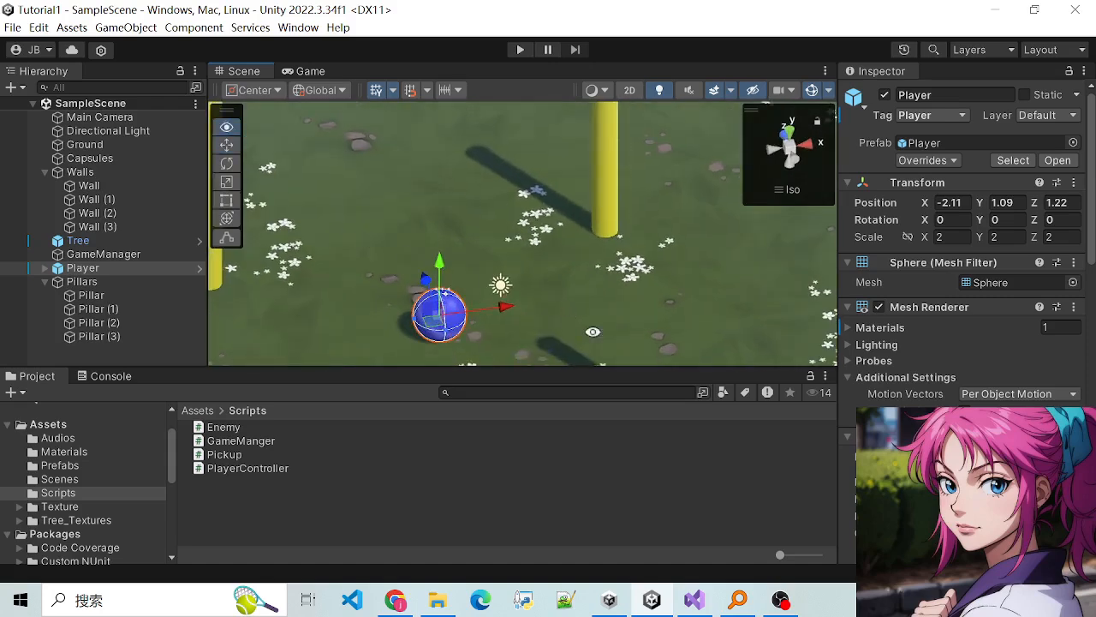
left_click_drag(592, 332, 564, 294, "alt")
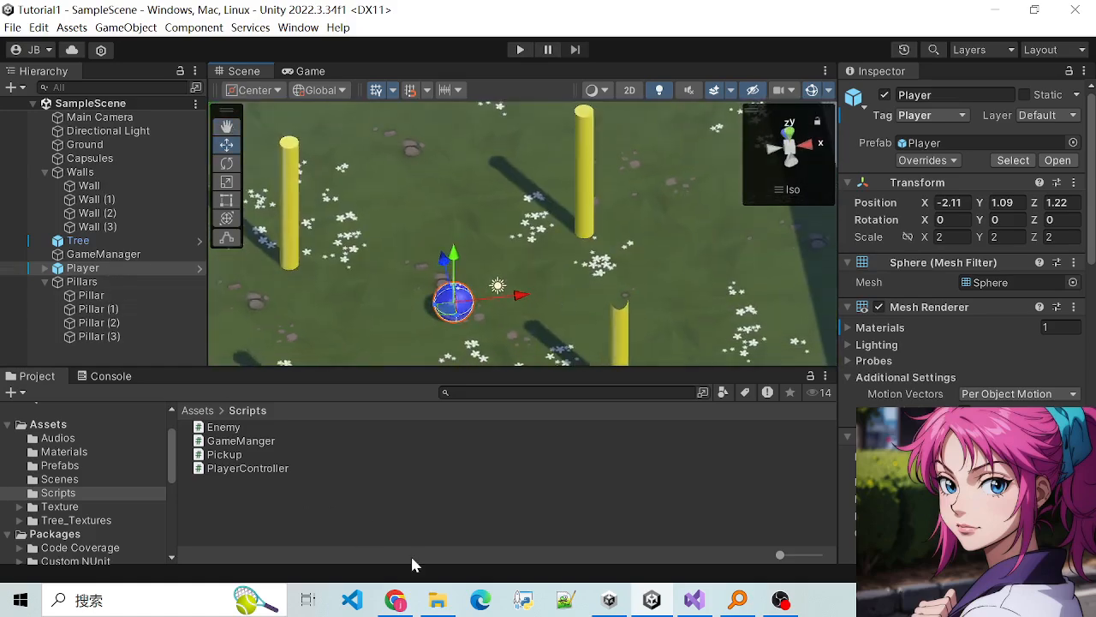
Step: Switch to the Google translation page in Chrome, translate 子弹 from Simplified Chinese to English and highlight the translated word
mouse_move(395, 600)
left_click(355, 522)
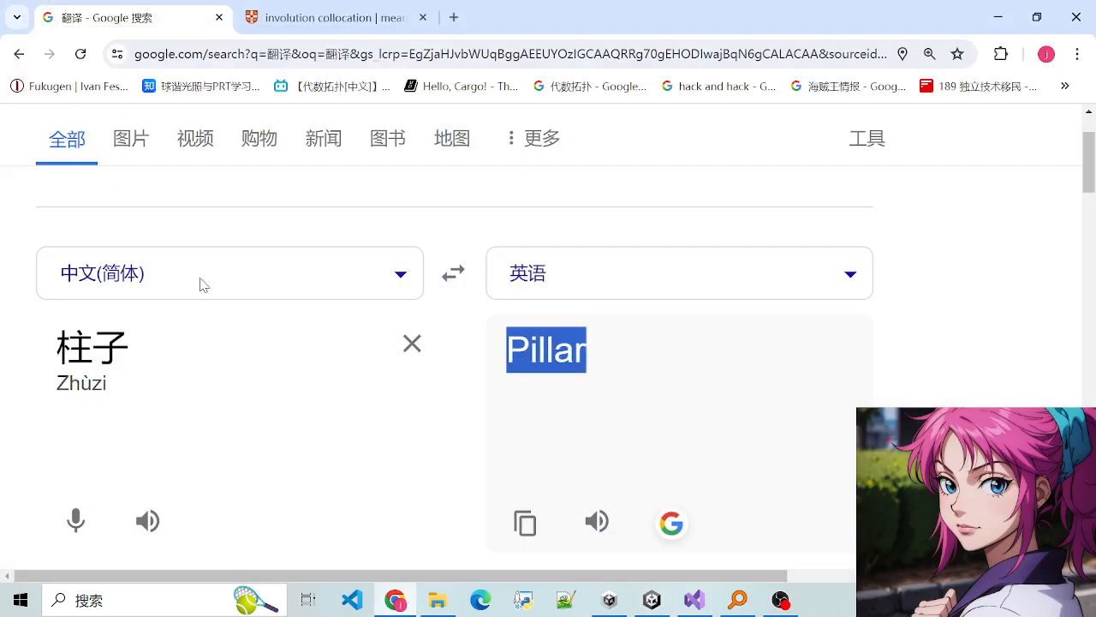
double_click(137, 361)
type("zitan")
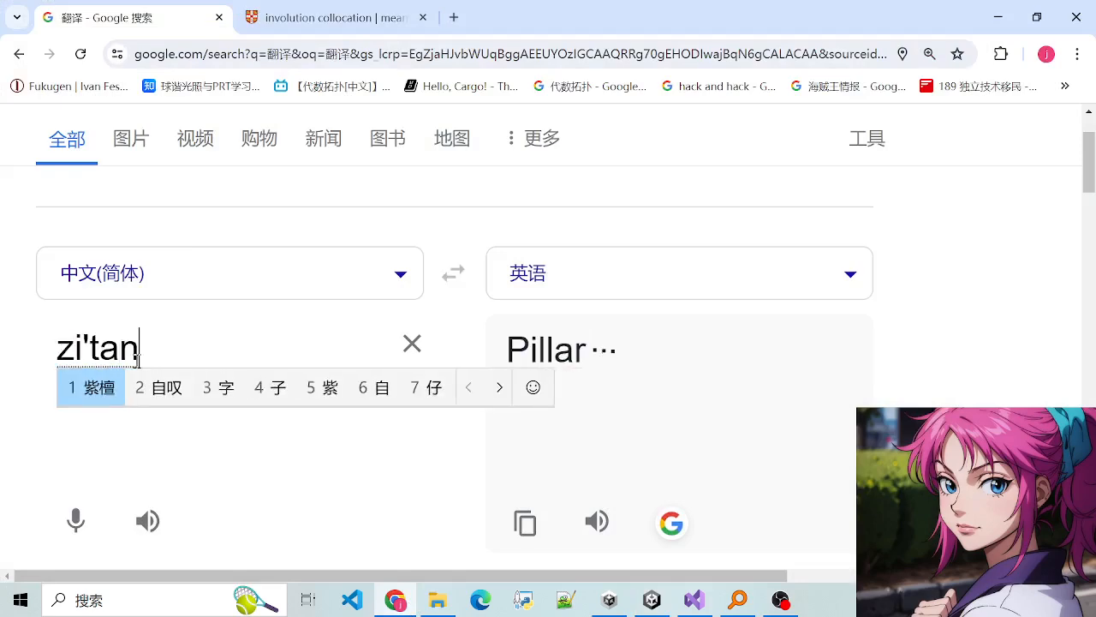
key("space")
type("zidan")
key("space")
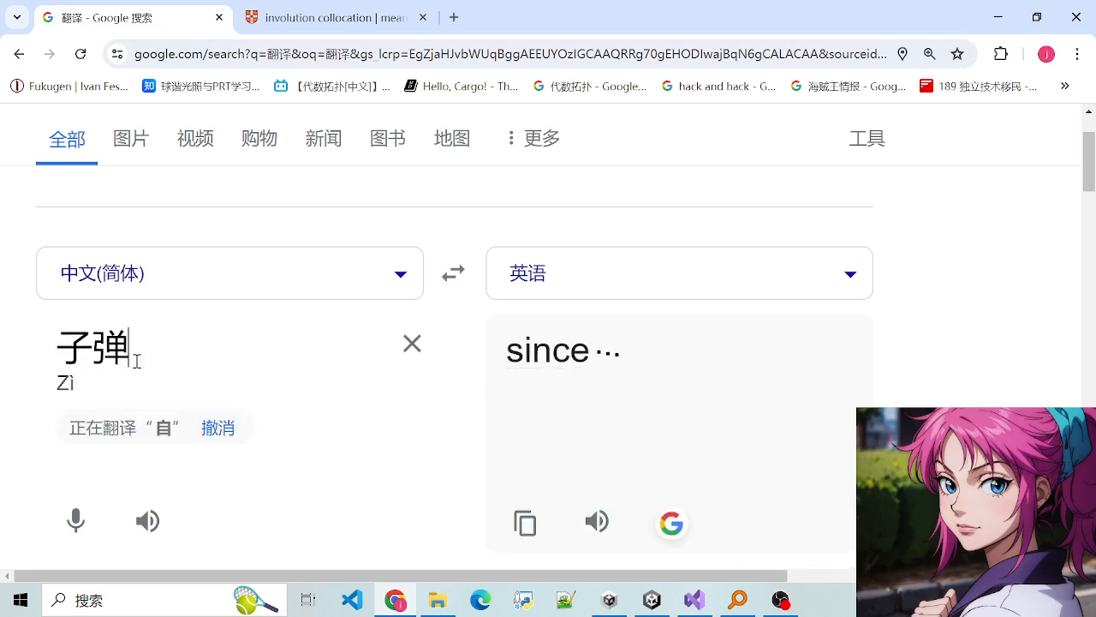
left_click_drag(509, 349, 582, 382)
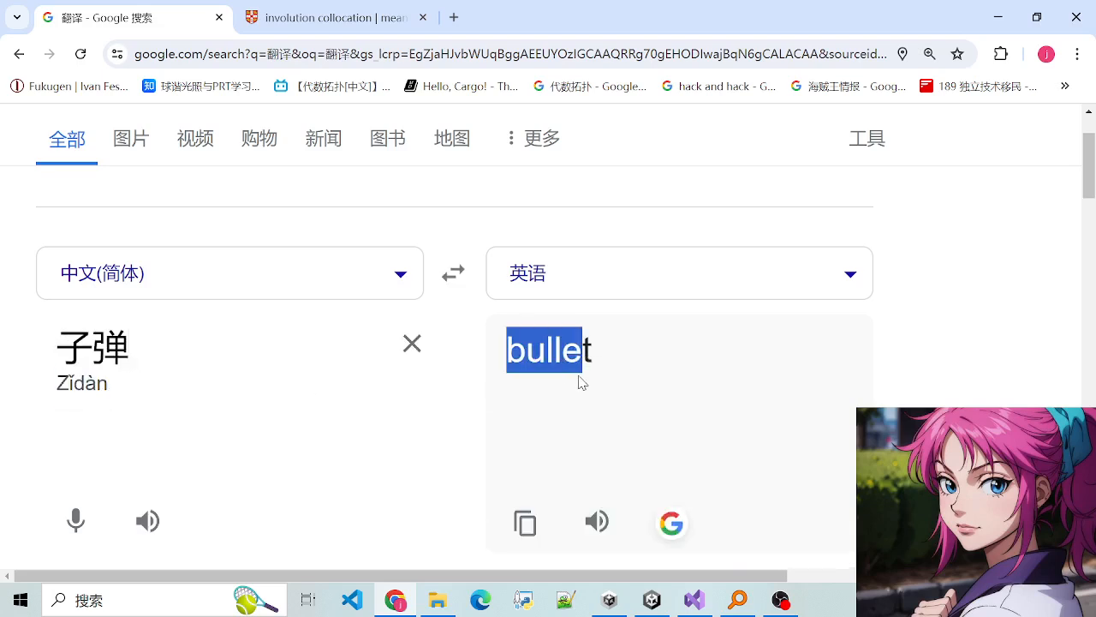
left_click(573, 368)
mouse_move(525, 351)
left_mouse_down()
mouse_move(603, 359)
mouse_move(526, 334)
left_mouse_up()
left_click(601, 358)
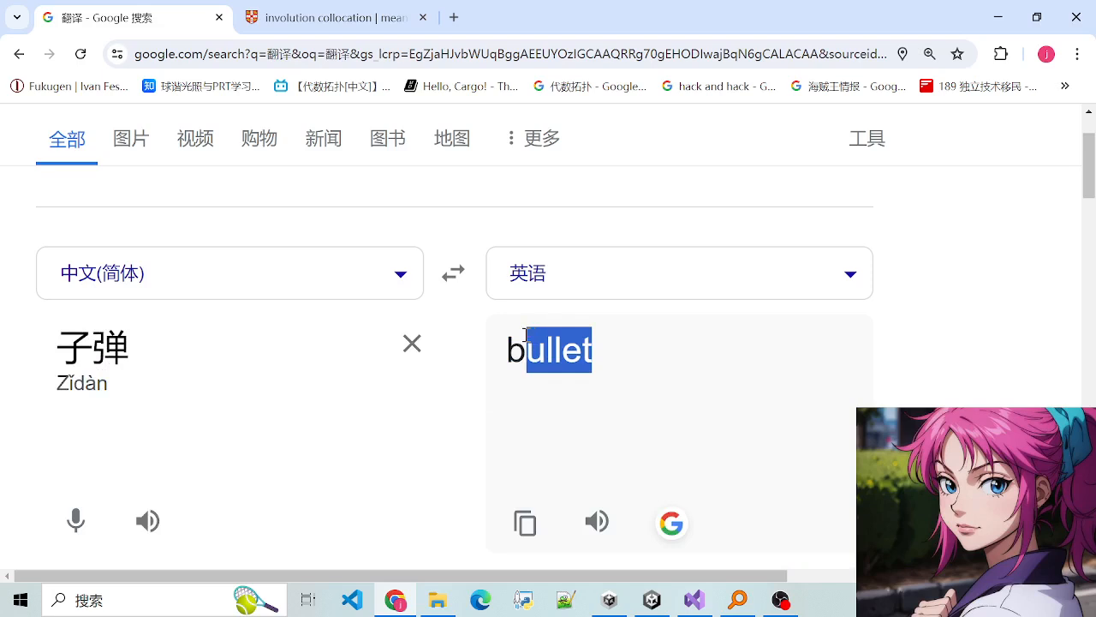
Step: Swap the translation direction to English to Chinese, look up "sword" and return to Unity
double_click(179, 334)
left_click(445, 274)
double_click(245, 343)
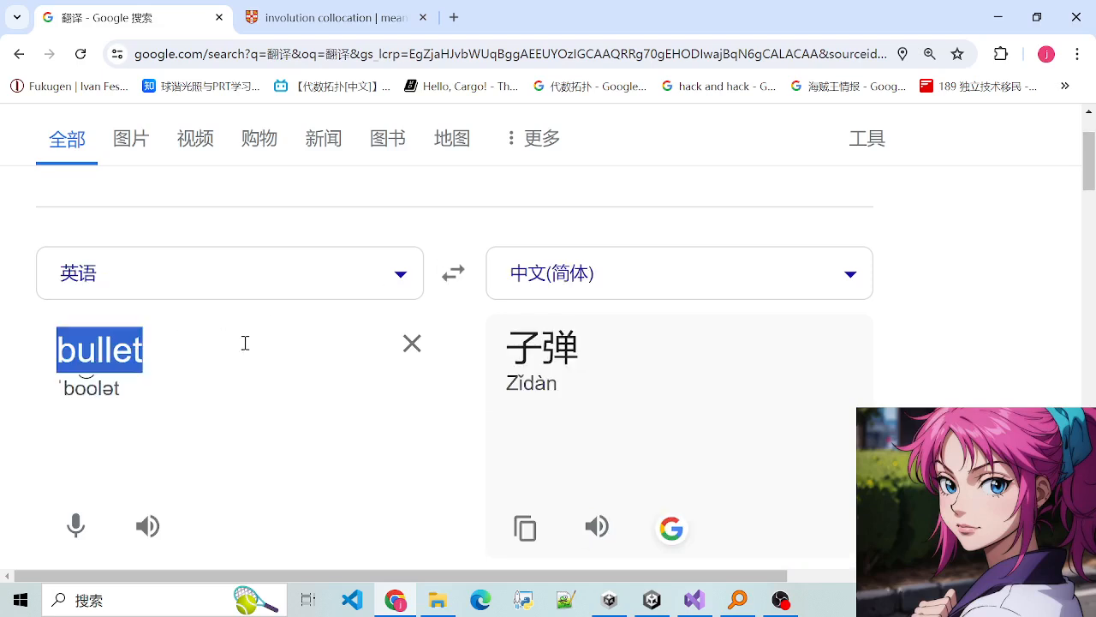
type("sword")
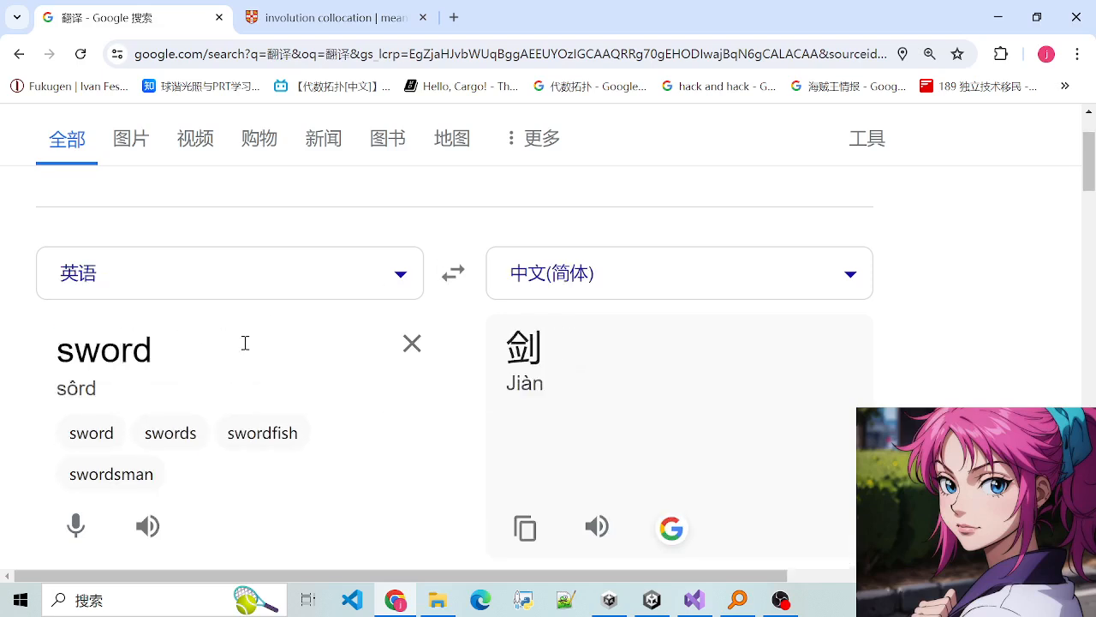
left_click_drag(226, 352, 47, 345)
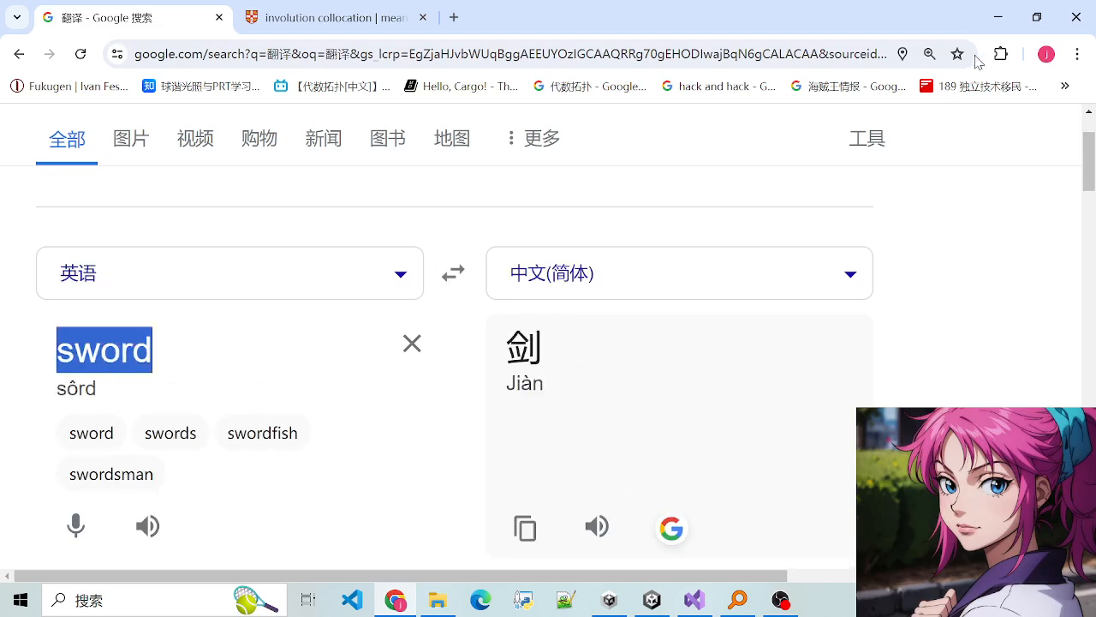
left_click(998, 17)
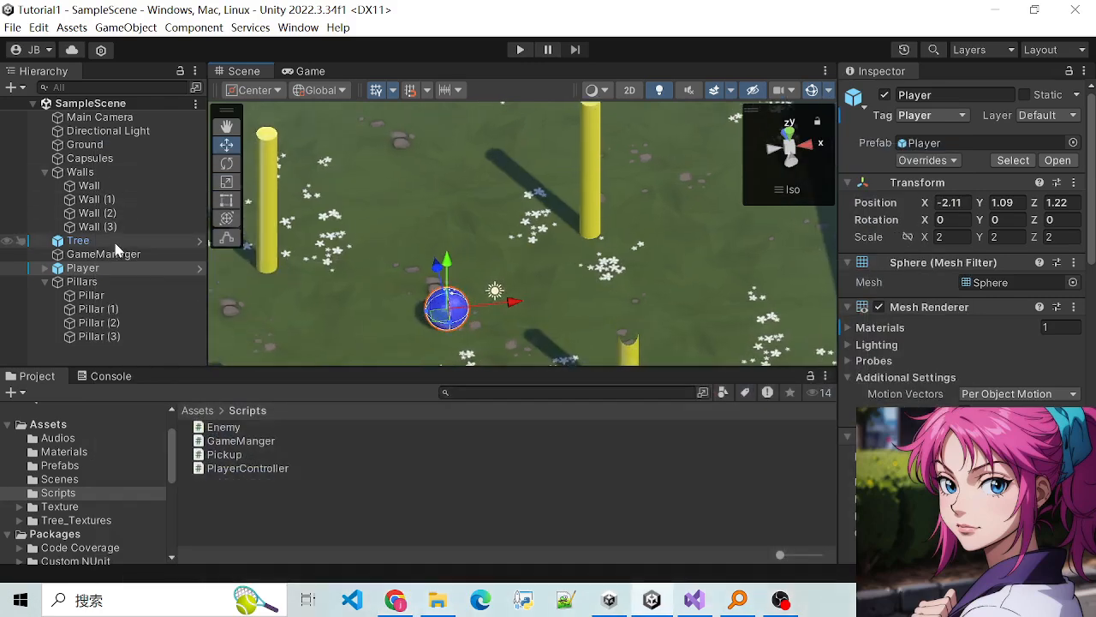
Step: Collapse the Pillars group and add a 3D Cylinder to the scene at the hierarchy's root level
left_click(44, 281)
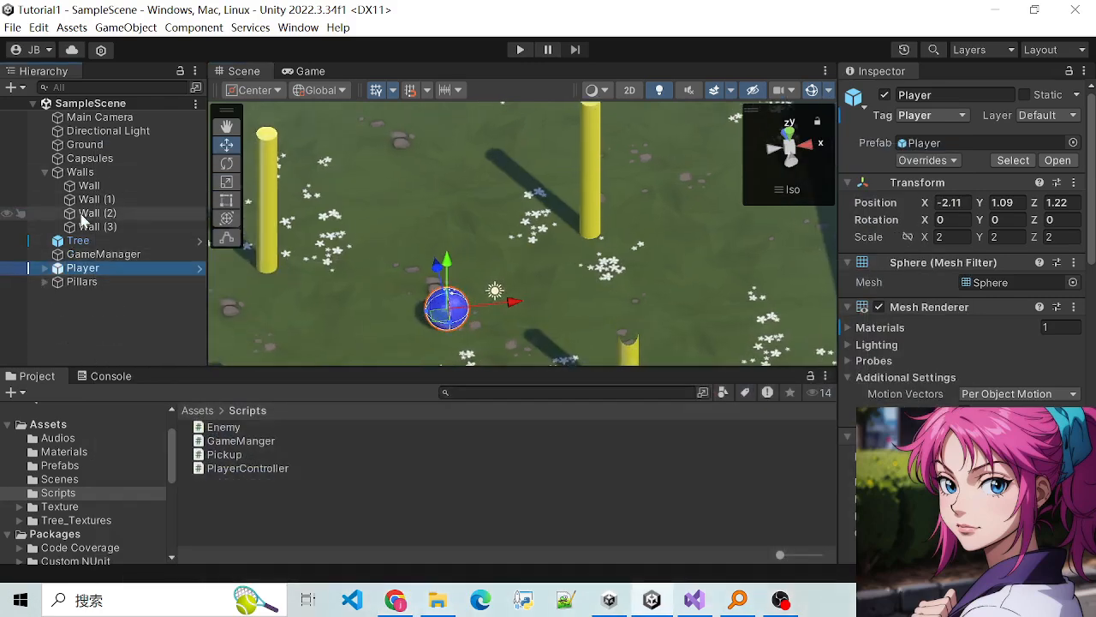
right_click(126, 345)
left_click(102, 328)
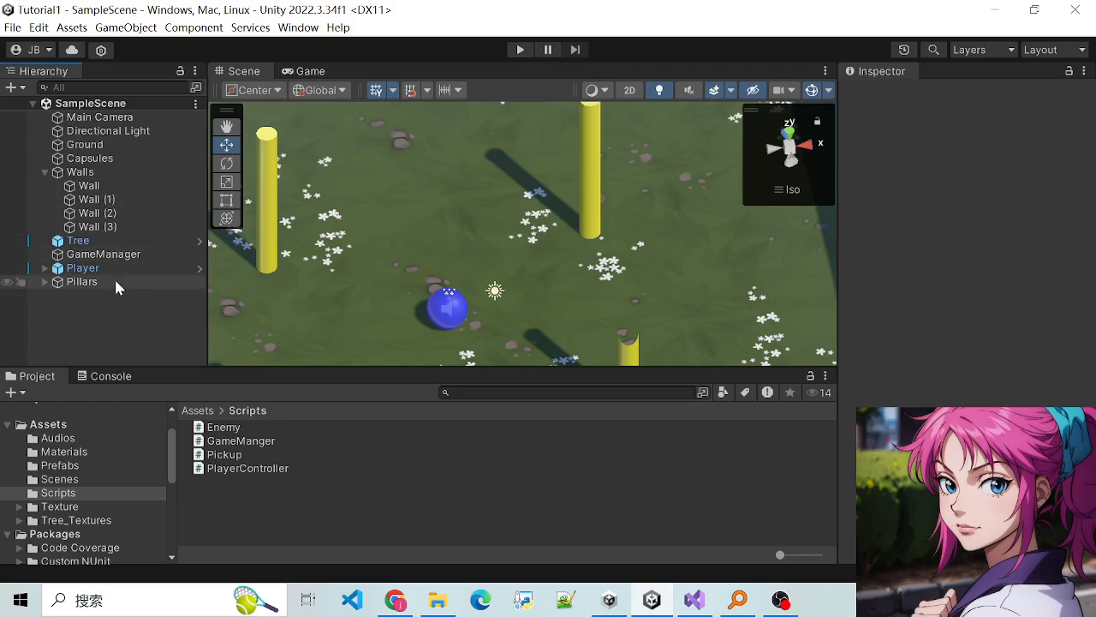
right_click(127, 311)
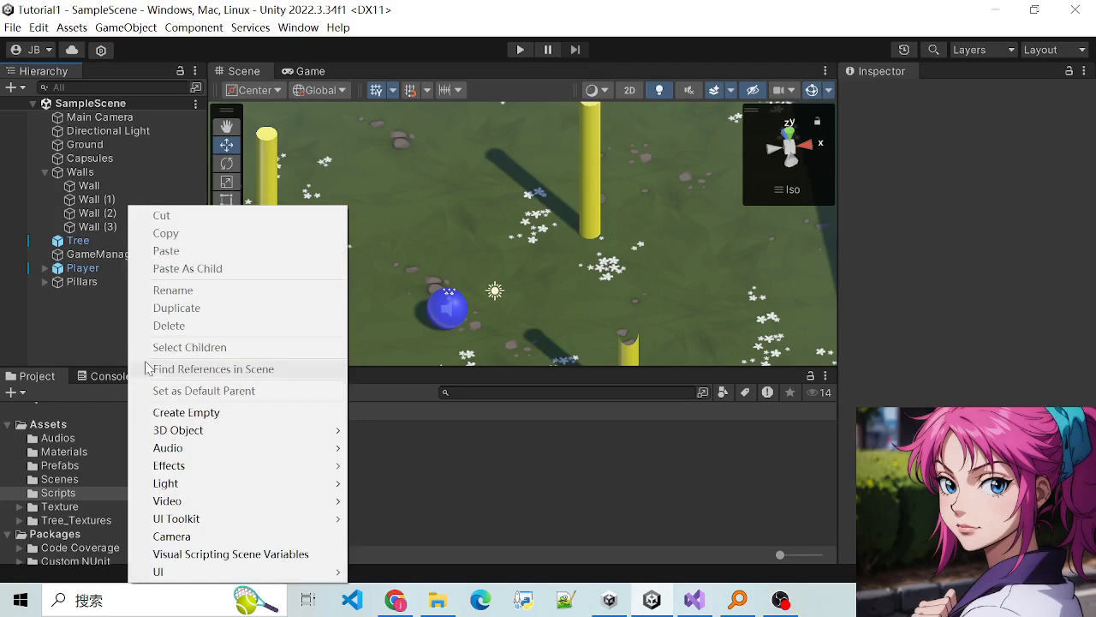
left_click(87, 314)
right_click(121, 327)
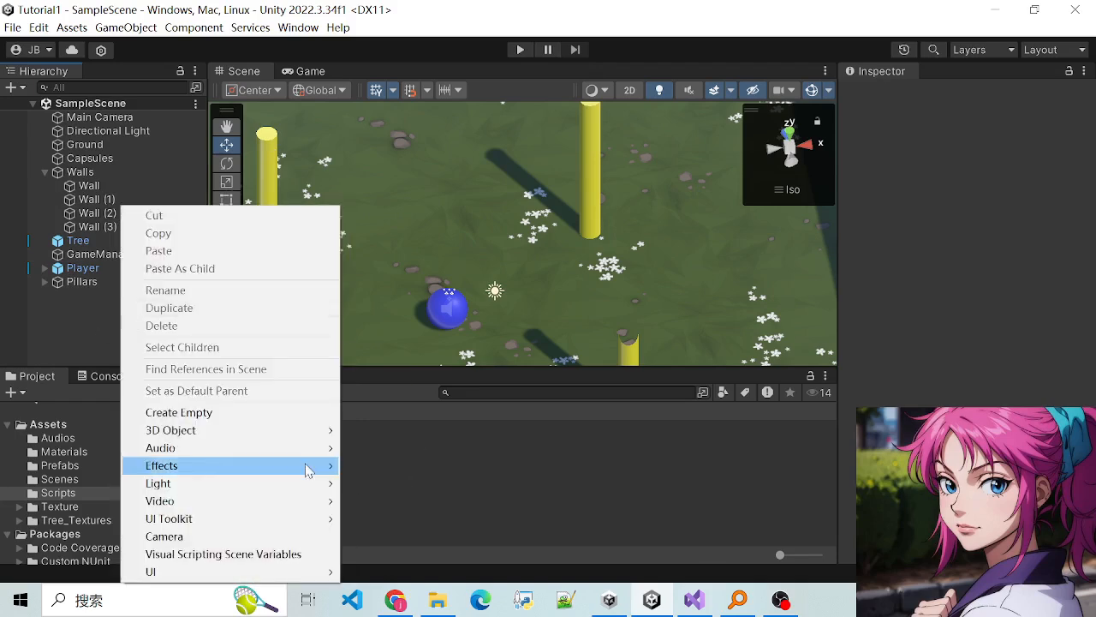
mouse_move(320, 436)
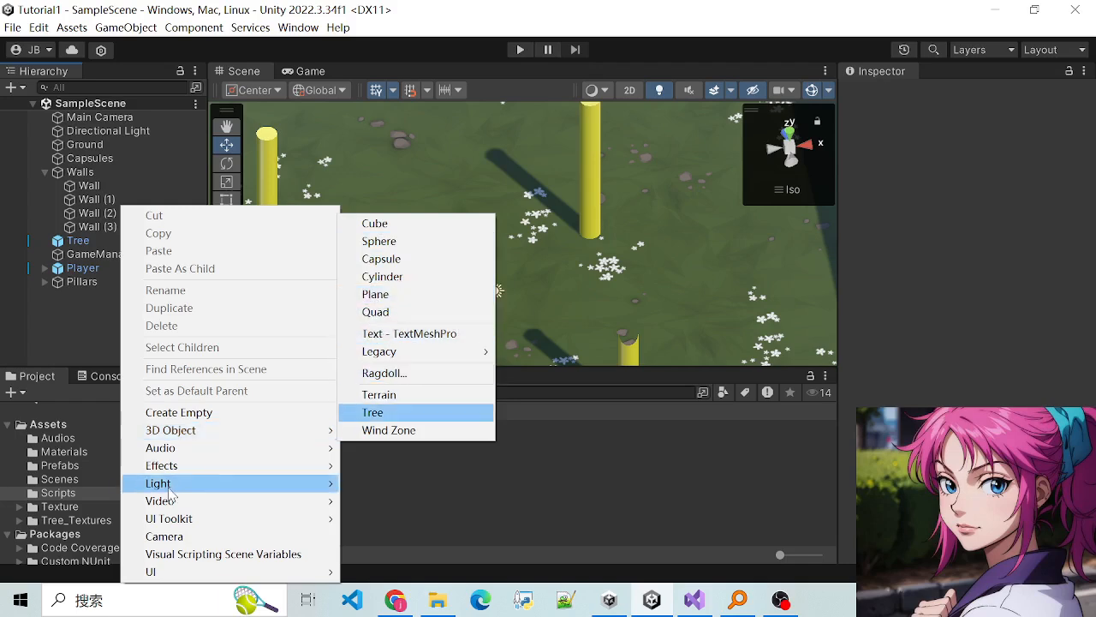
mouse_move(237, 431)
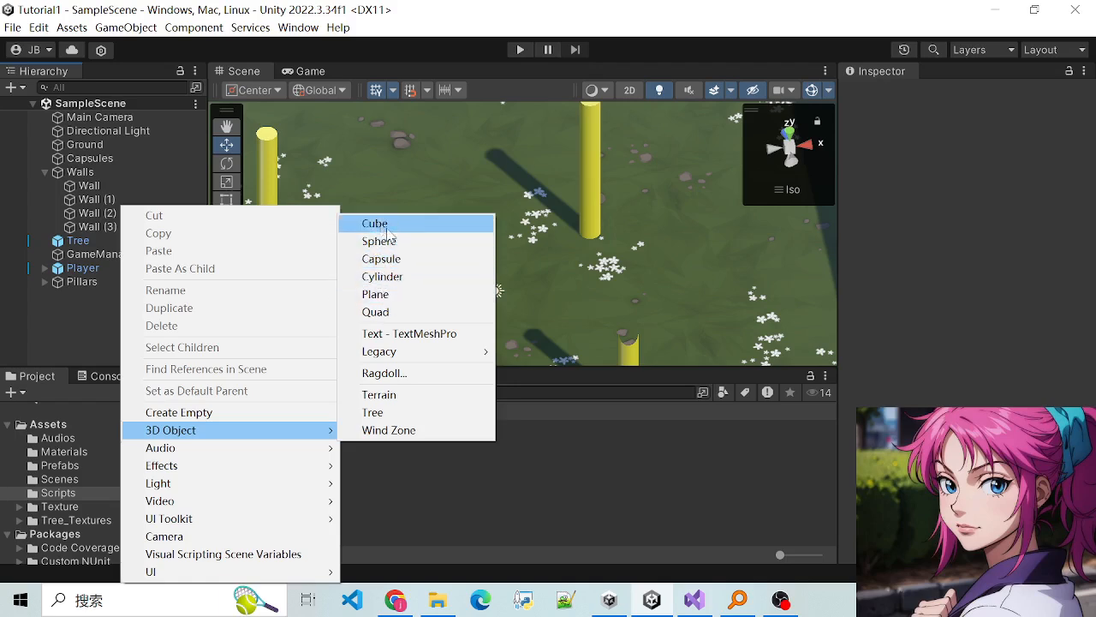
left_click(385, 277)
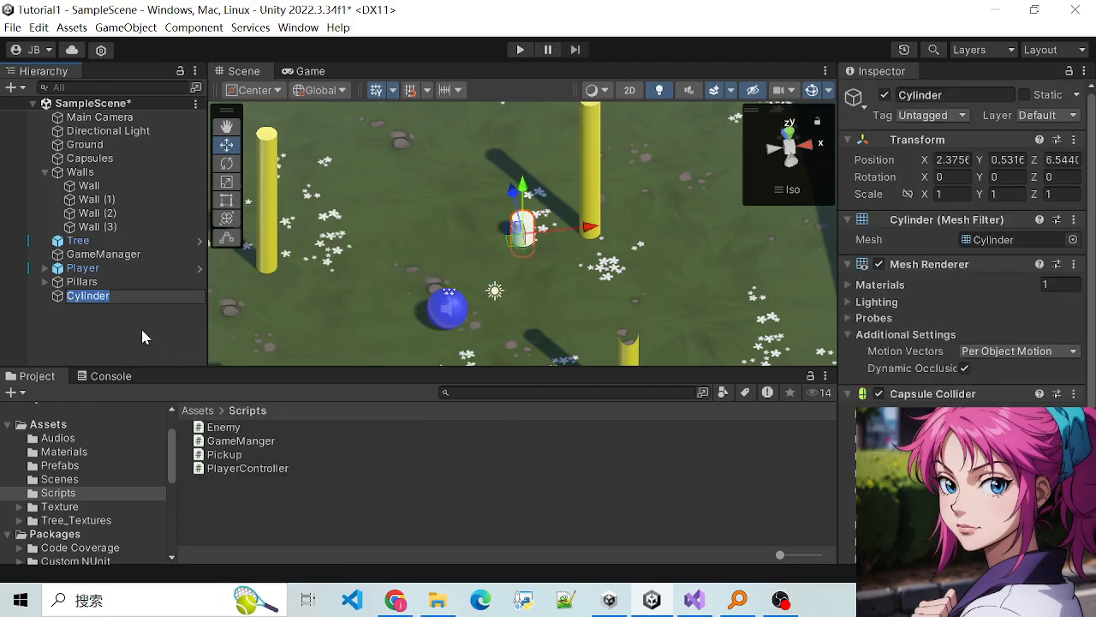
Step: Rename the new cylinder as Sword_Body
left_click(119, 317)
left_click(103, 297)
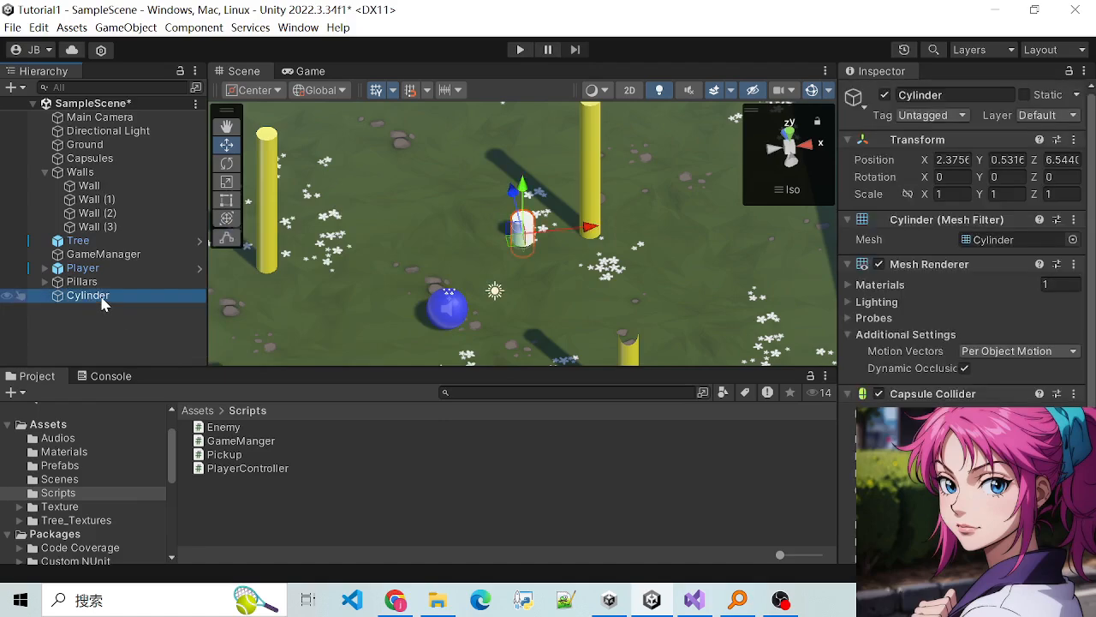
right_click(103, 298)
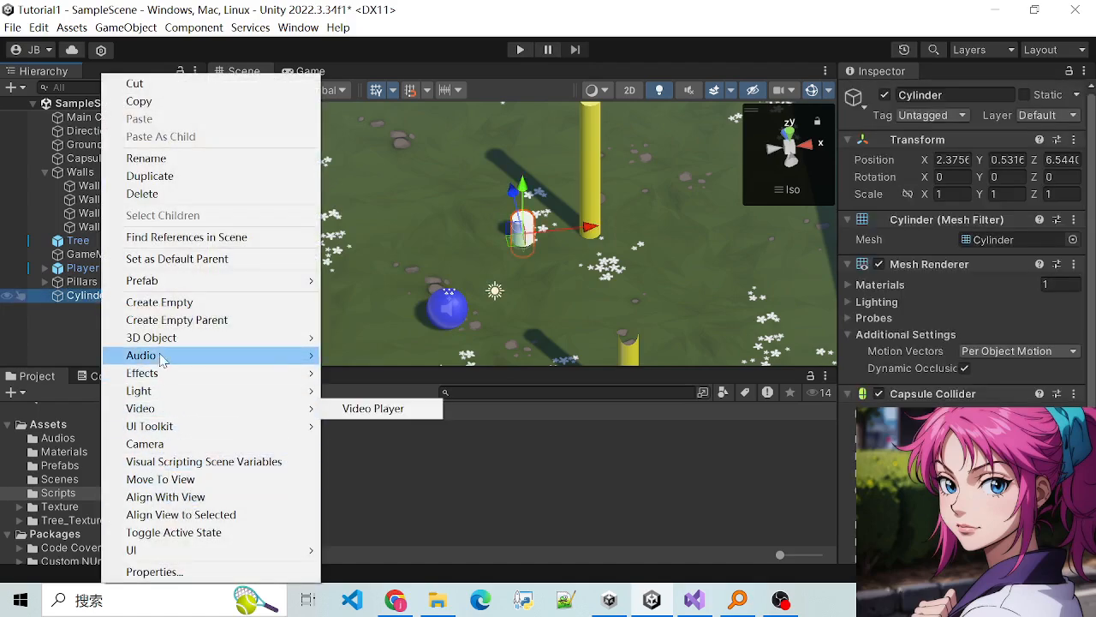
left_click(146, 157)
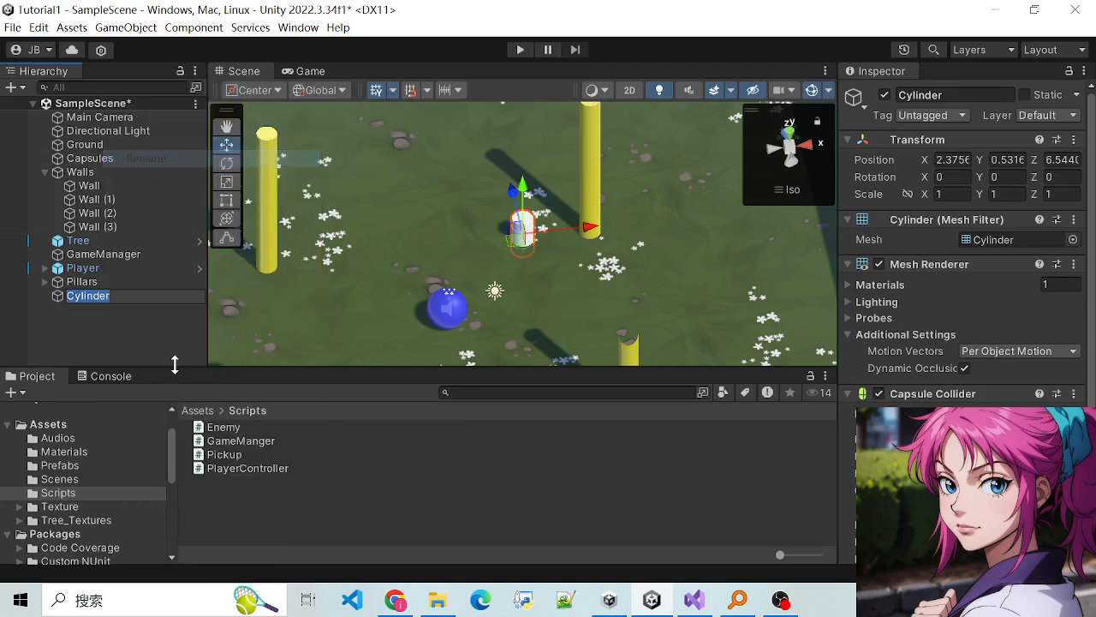
type("Sword_Body")
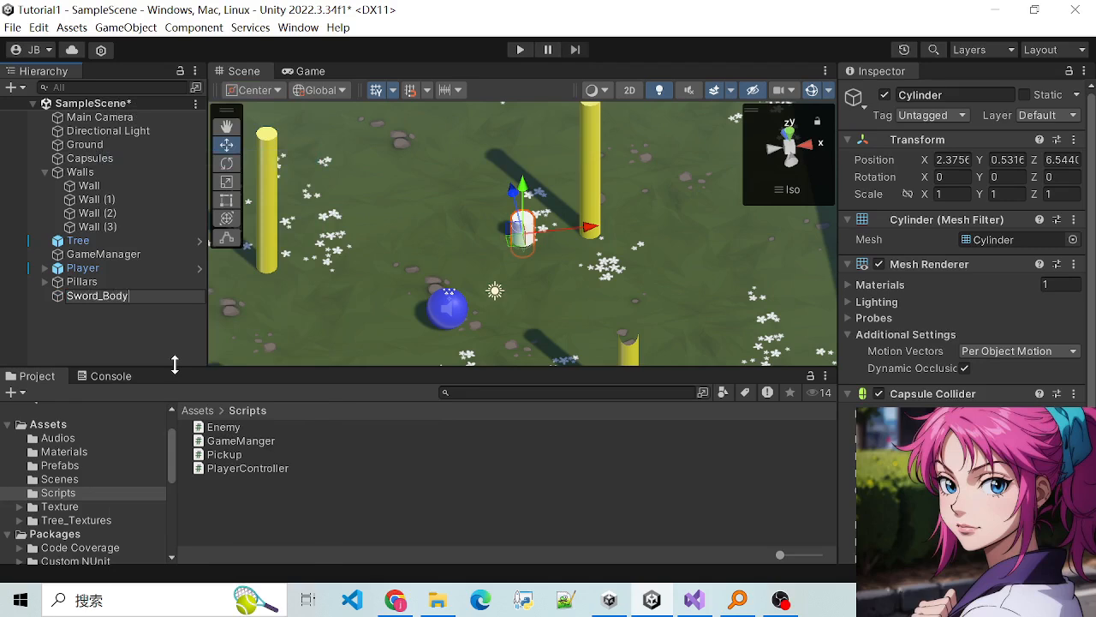
key("Return")
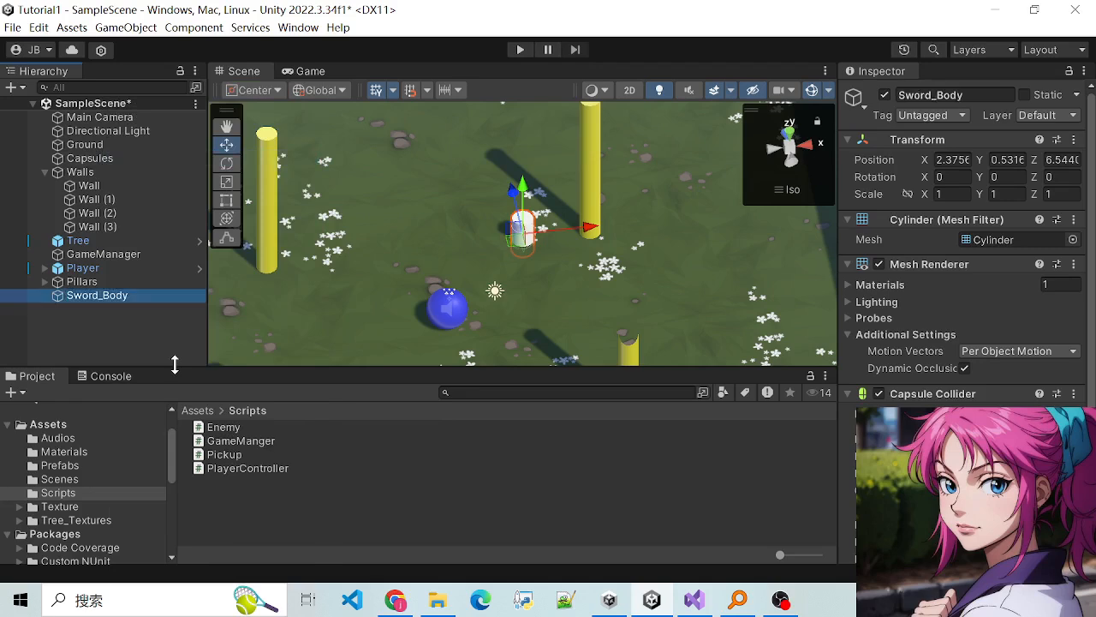
right_click(146, 336)
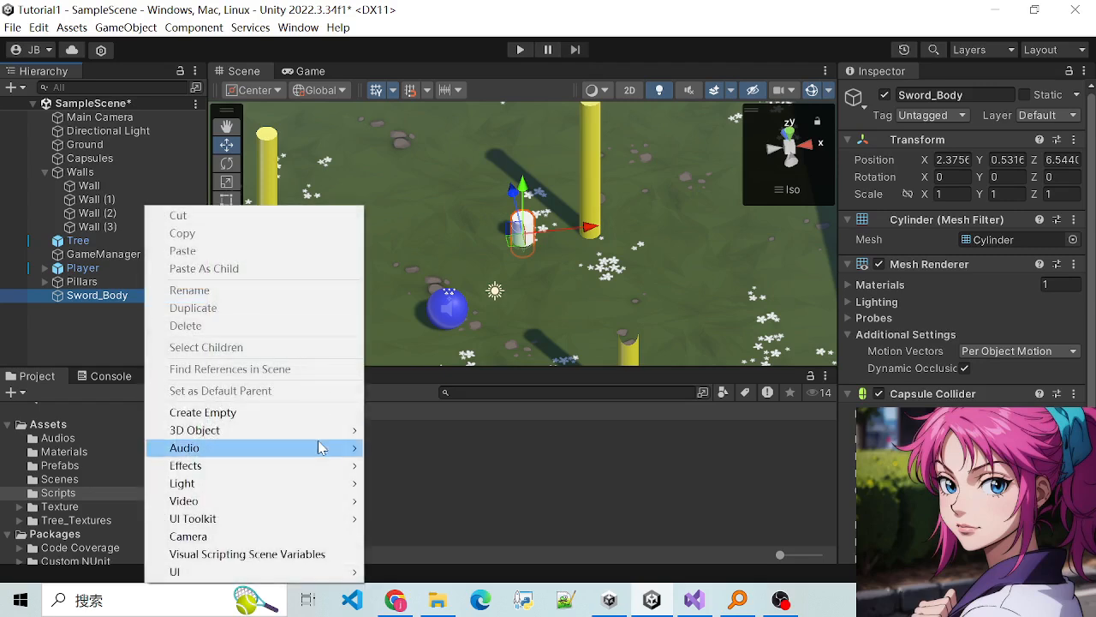
mouse_move(310, 430)
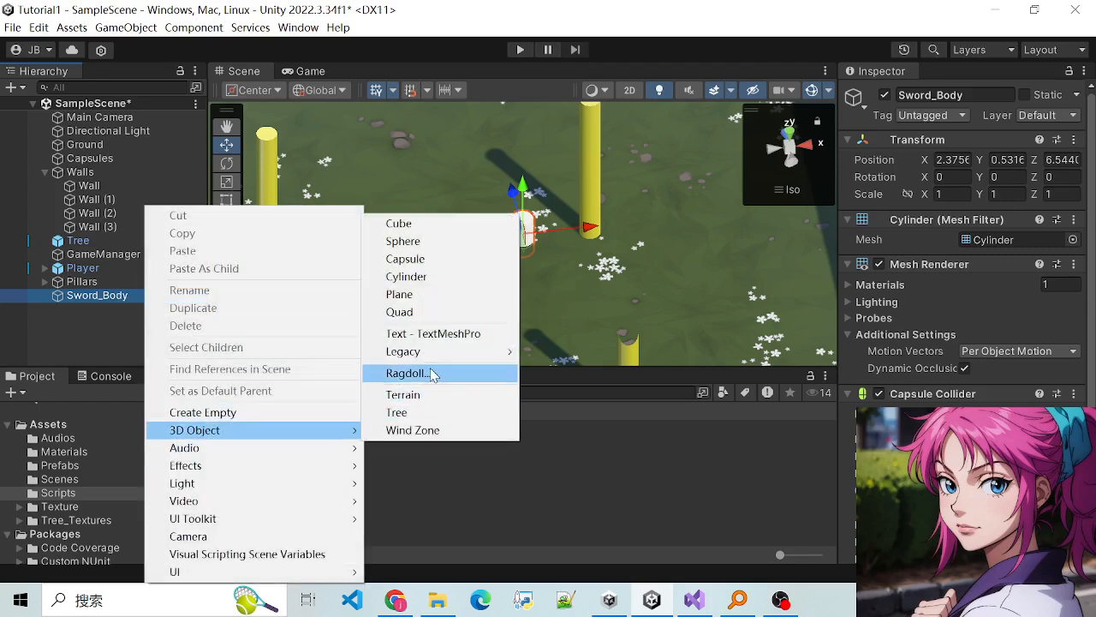
left_click(91, 304)
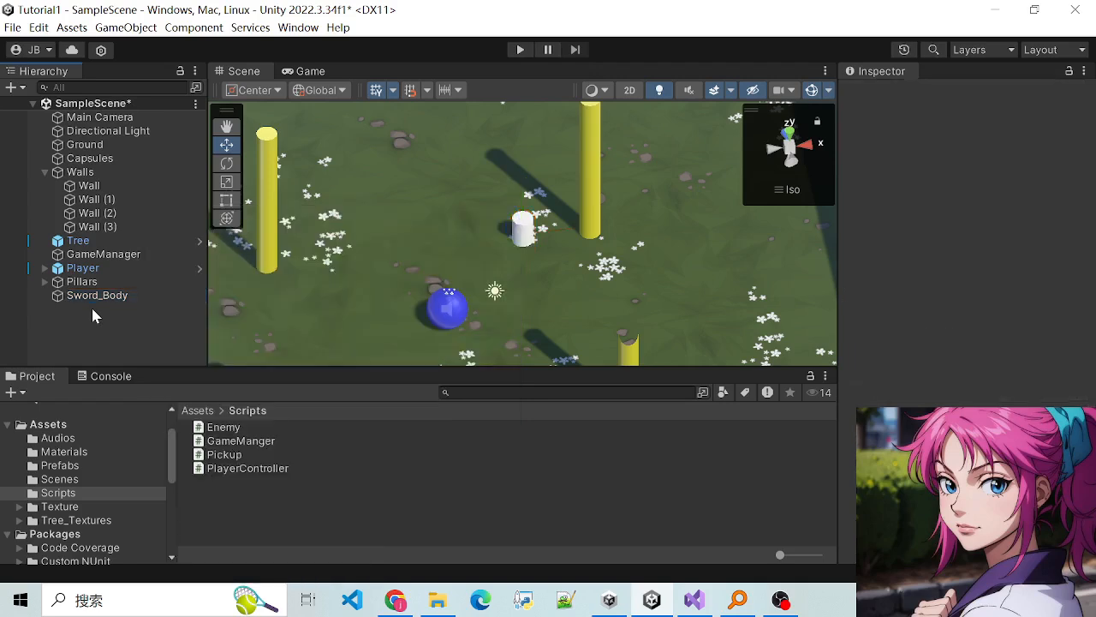
left_click(100, 296)
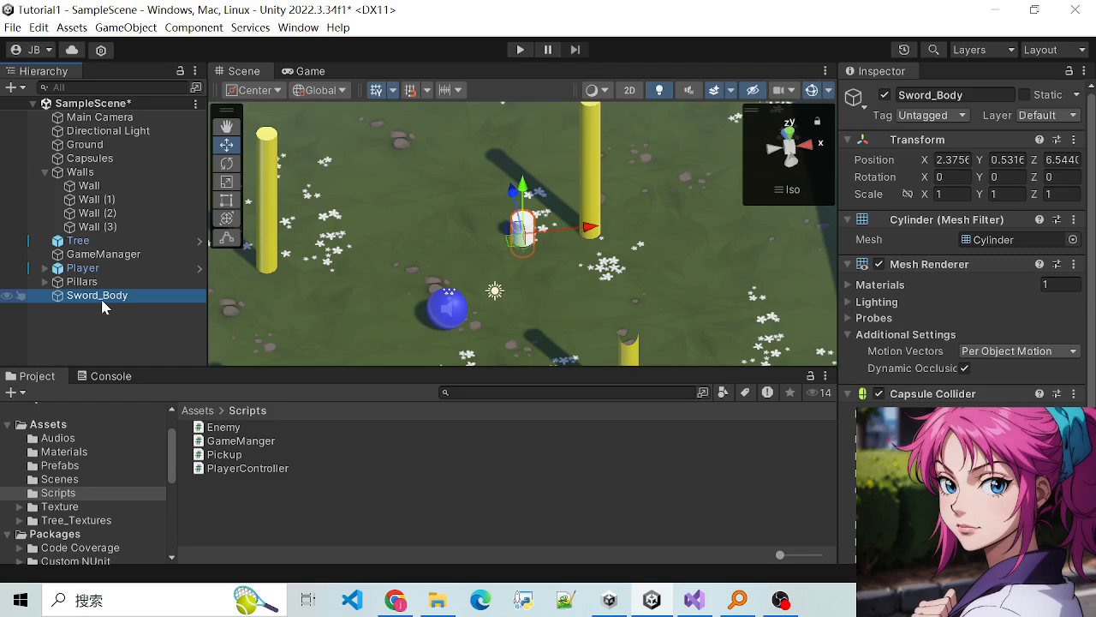
Step: Switch to the translation page in Chrome, swap the direction to Chinese to English and translate 棍子
left_click(395, 600)
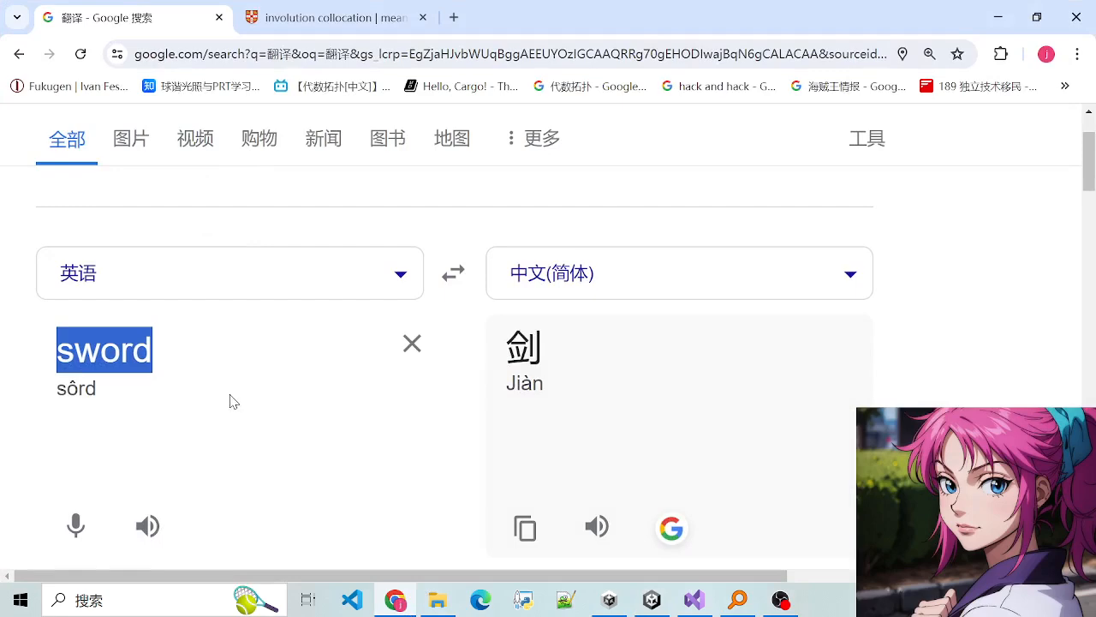
left_click(454, 278)
double_click(173, 359)
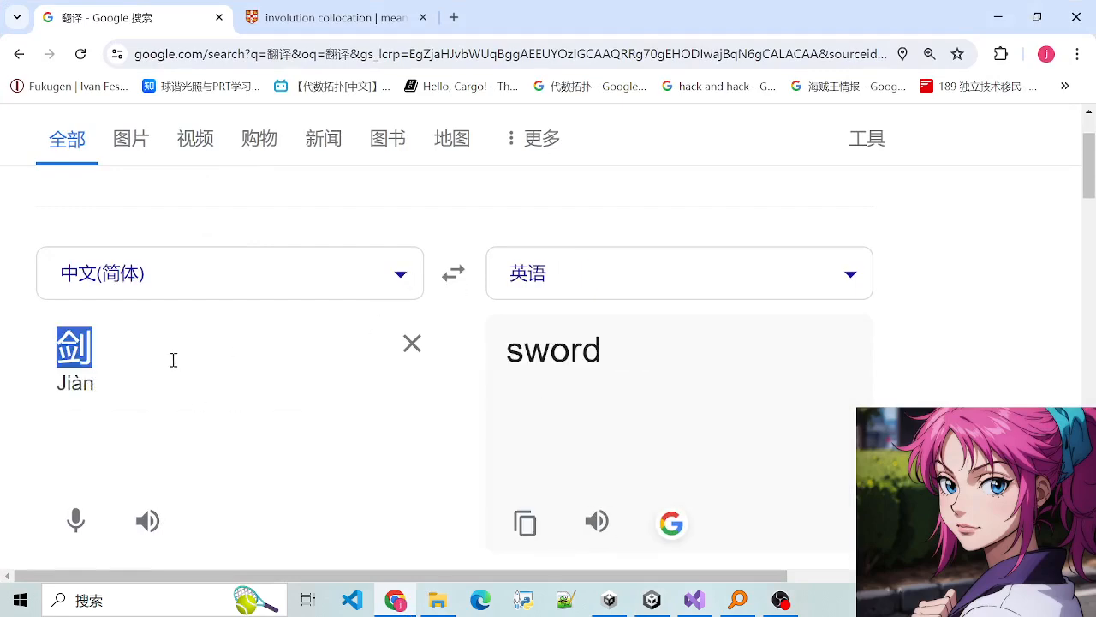
type("gunzi")
key("space")
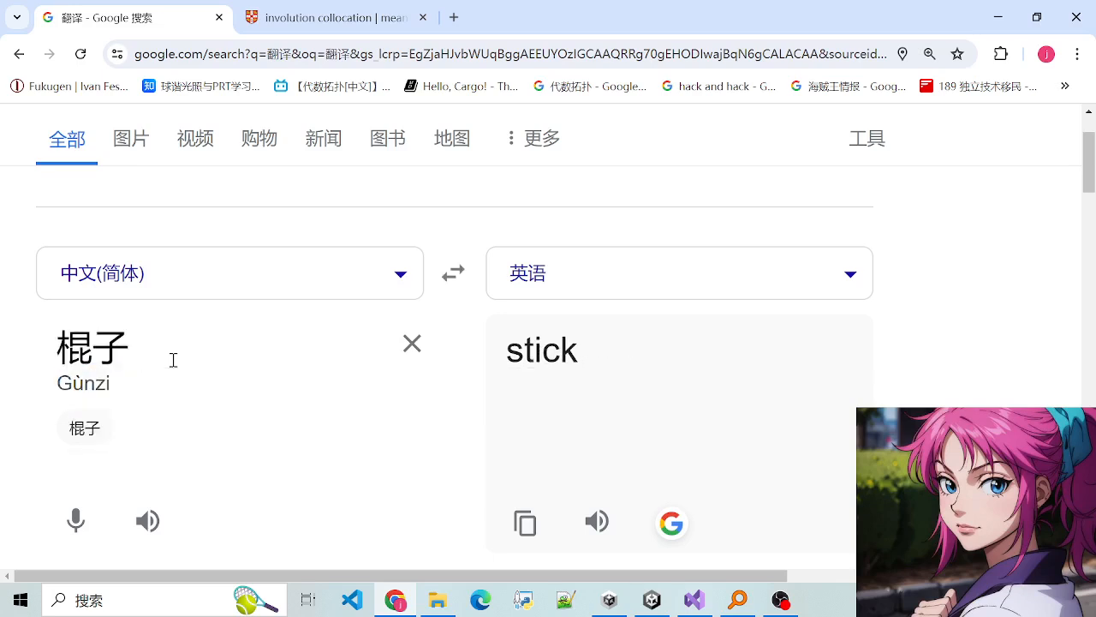
Step: Highlight the source word 棍子 and its English translation, then return to Unity
mouse_move(72, 346)
left_mouse_down()
mouse_move(192, 355)
mouse_move(76, 343)
left_mouse_up()
left_click(78, 343)
mouse_move(521, 353)
left_mouse_down()
mouse_move(601, 370)
mouse_move(524, 342)
left_mouse_up()
left_click(529, 340)
double_click(529, 340)
left_click(162, 345)
double_click(91, 345)
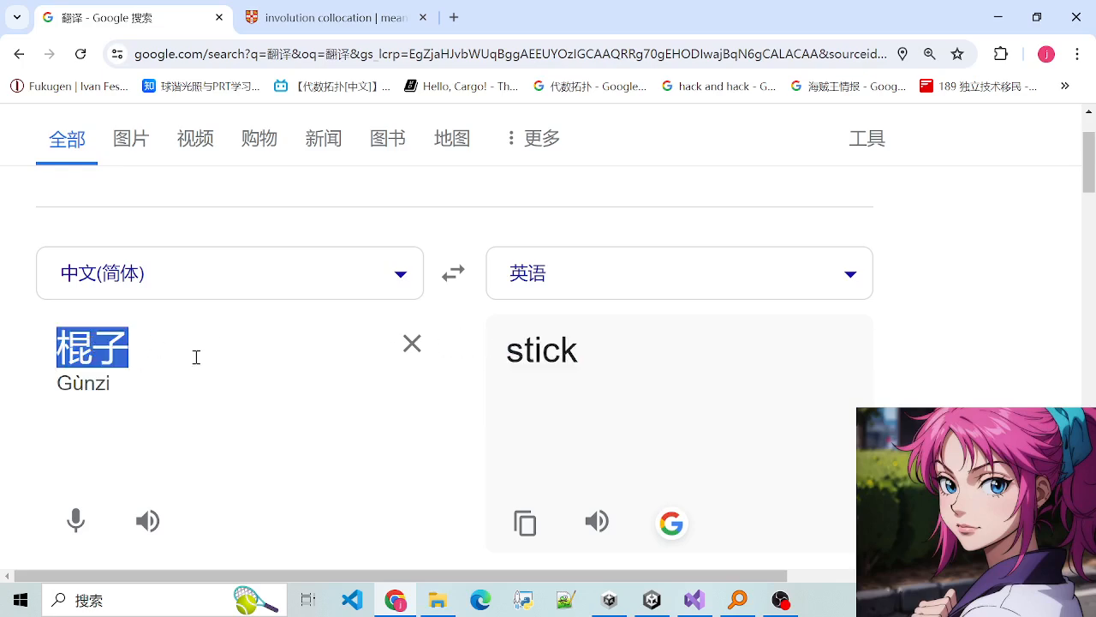
left_click(196, 358)
left_click(998, 18)
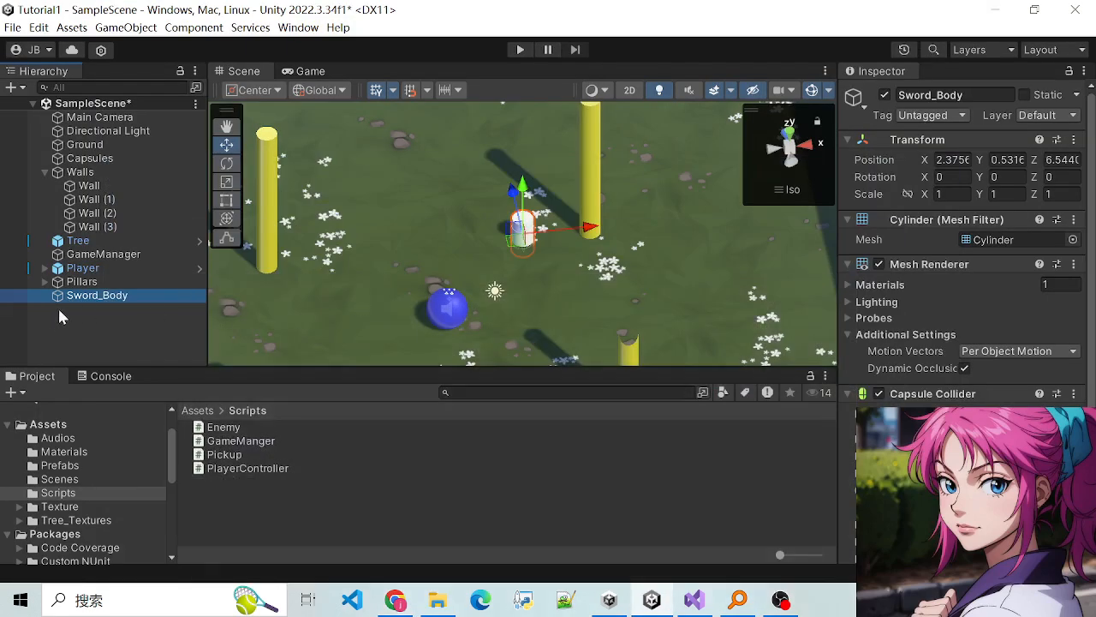
Step: Rename the Sword_Body cylinder as Stick
right_click(112, 303)
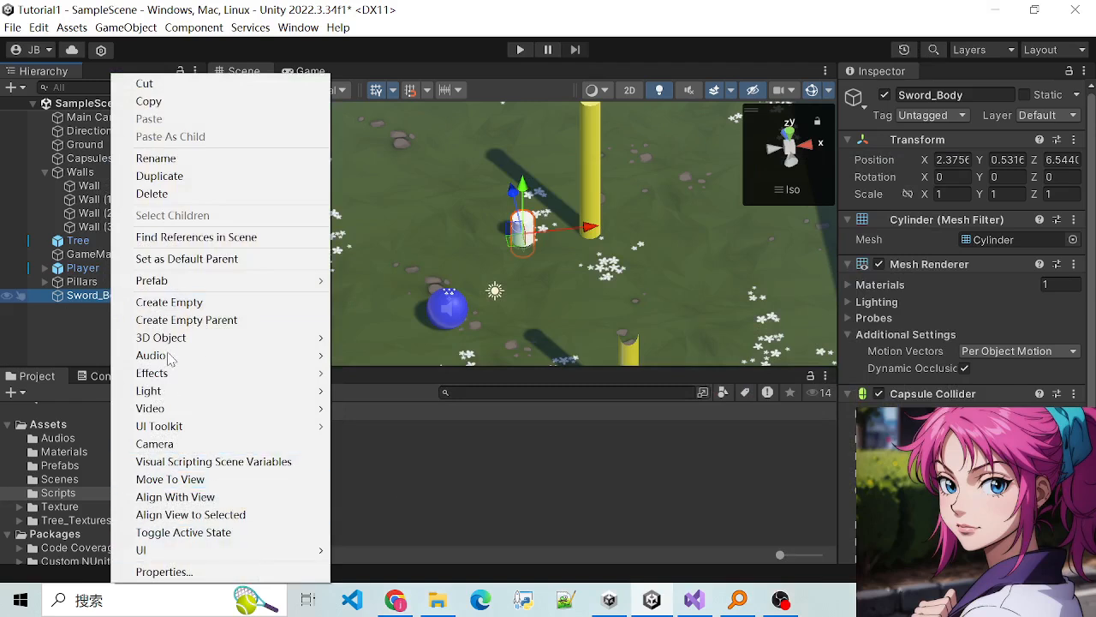
left_click(183, 161)
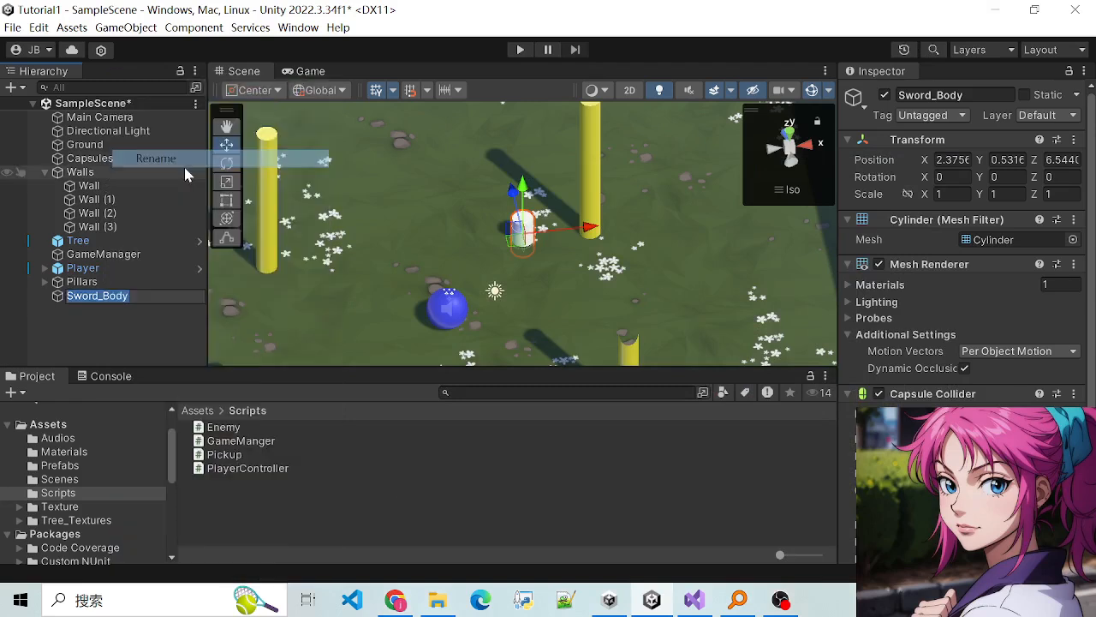
type("Stick")
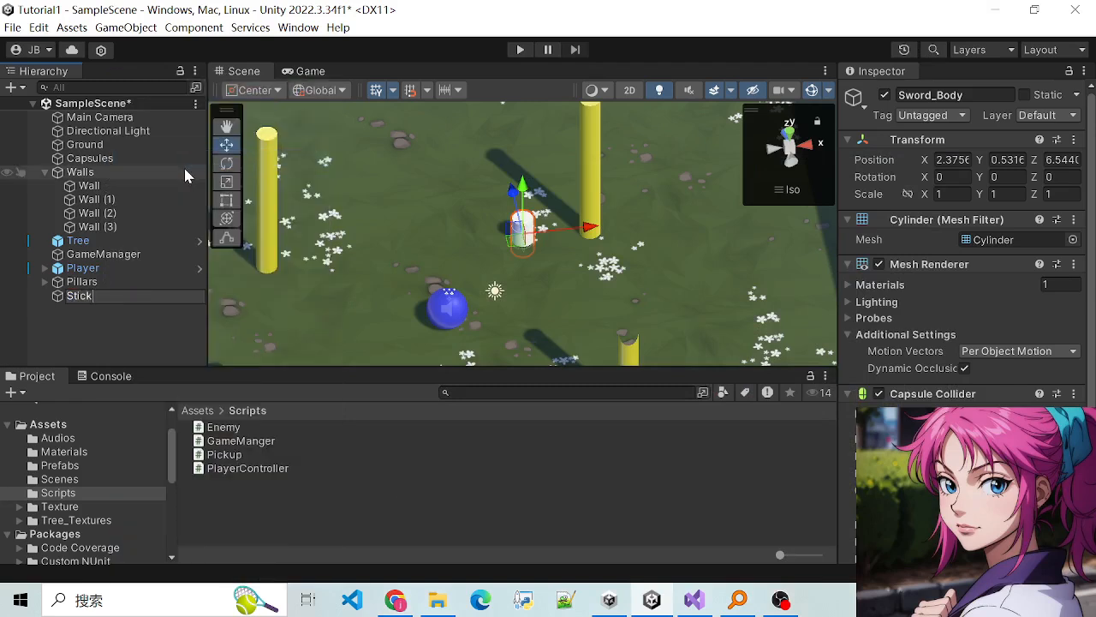
key("Return")
Step: Move the Stick cylinder along the Z axis to position 2.62, closer to the blue ball
scroll(424, 263, "down", 2)
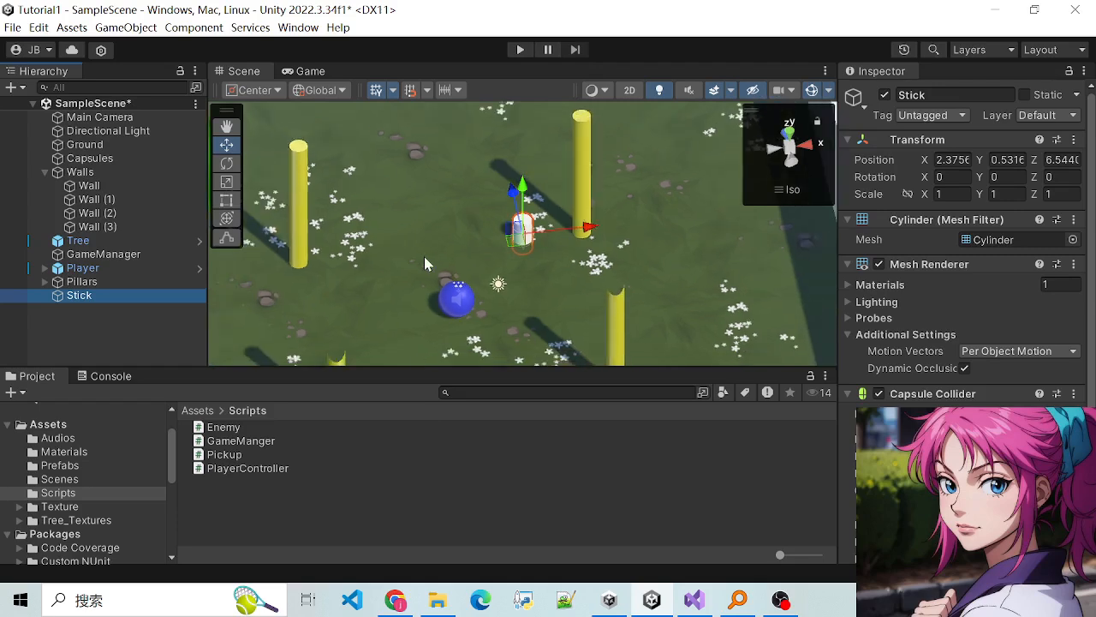
scroll(565, 296, "down", 3)
scroll(529, 291, "up", 2)
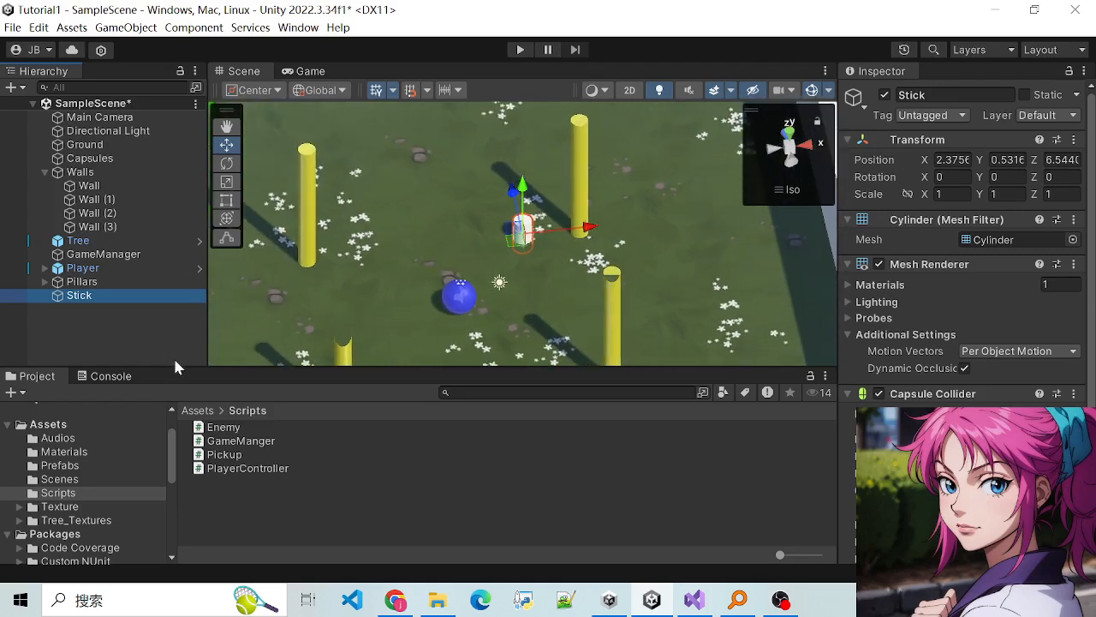
left_click(105, 290)
right_click_drag(771, 262, 551, 268)
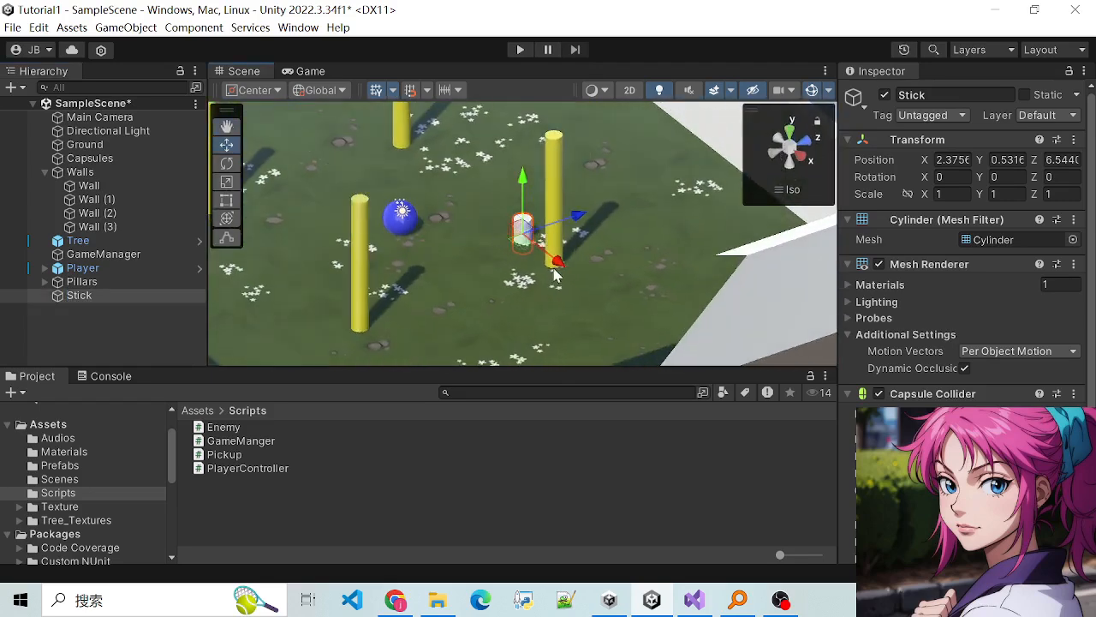
left_click_drag(522, 231, 471, 255)
scroll(445, 252, "up", 2)
right_click_drag(417, 249, 632, 318)
right_click_drag(480, 307, 516, 326)
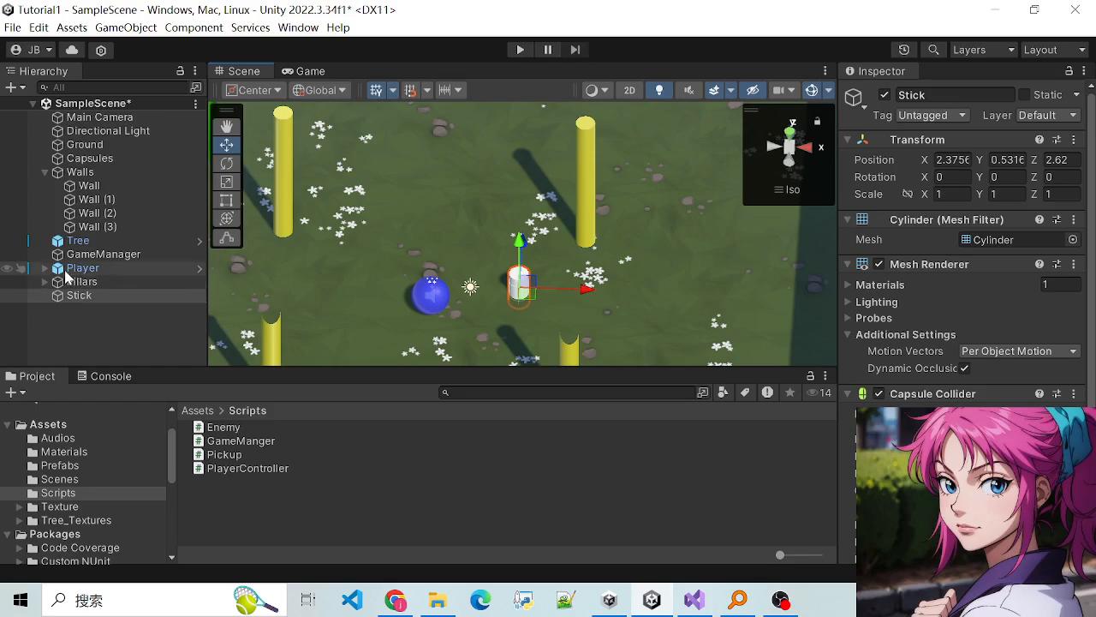
Step: Make Stick a child of Player and move it along the X axis to local position 0.85, beside the ball
left_click_drag(84, 299, 74, 274)
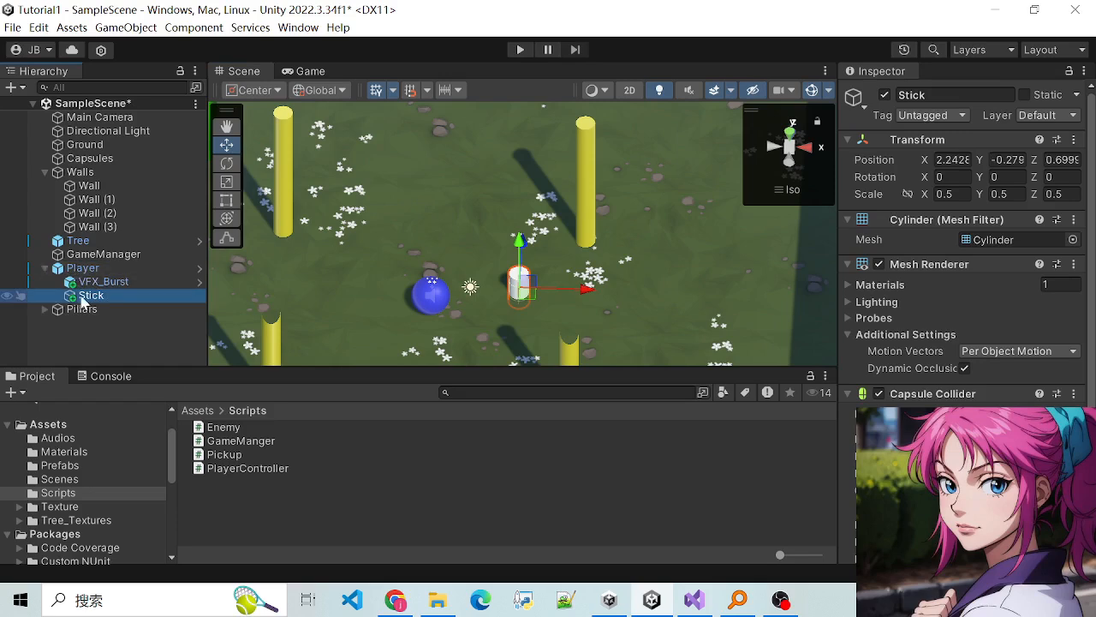
left_click_drag(585, 293, 450, 282)
left_click(388, 251)
scroll(418, 278, "up", 10)
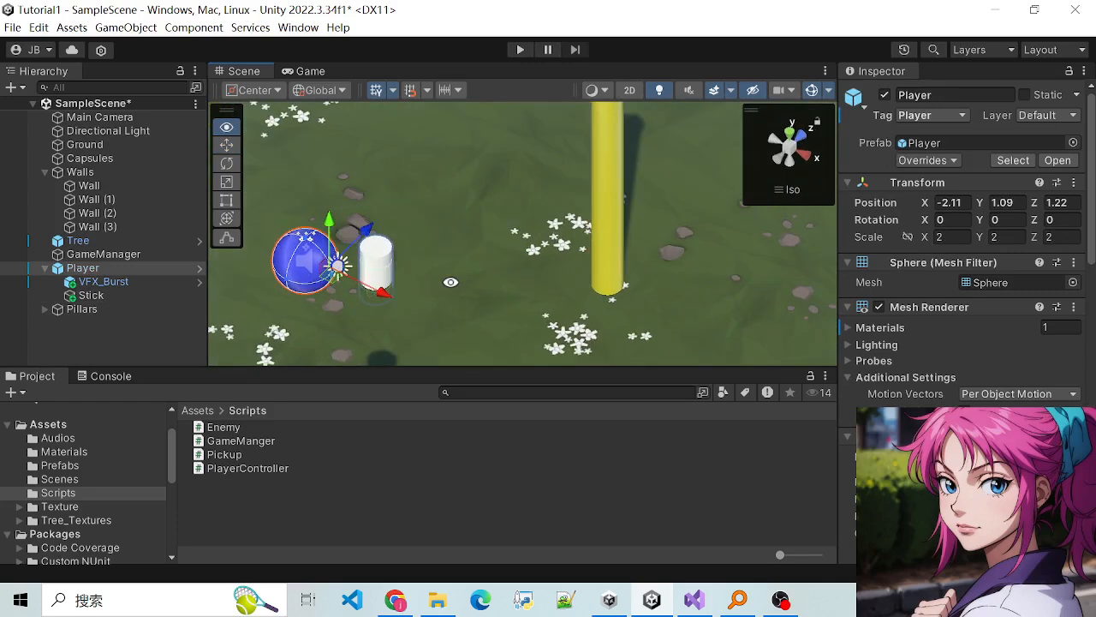
Step: Scale Stick along its Y axis to about 5.66 to make it a long rod
left_click(393, 264)
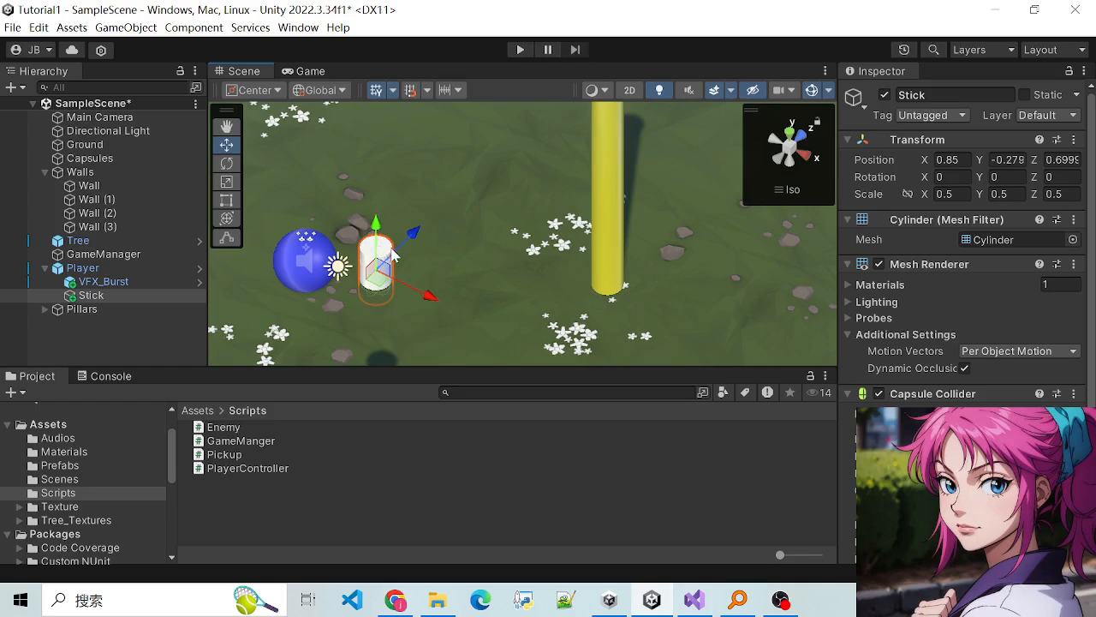
key("e")
key("w")
key("r")
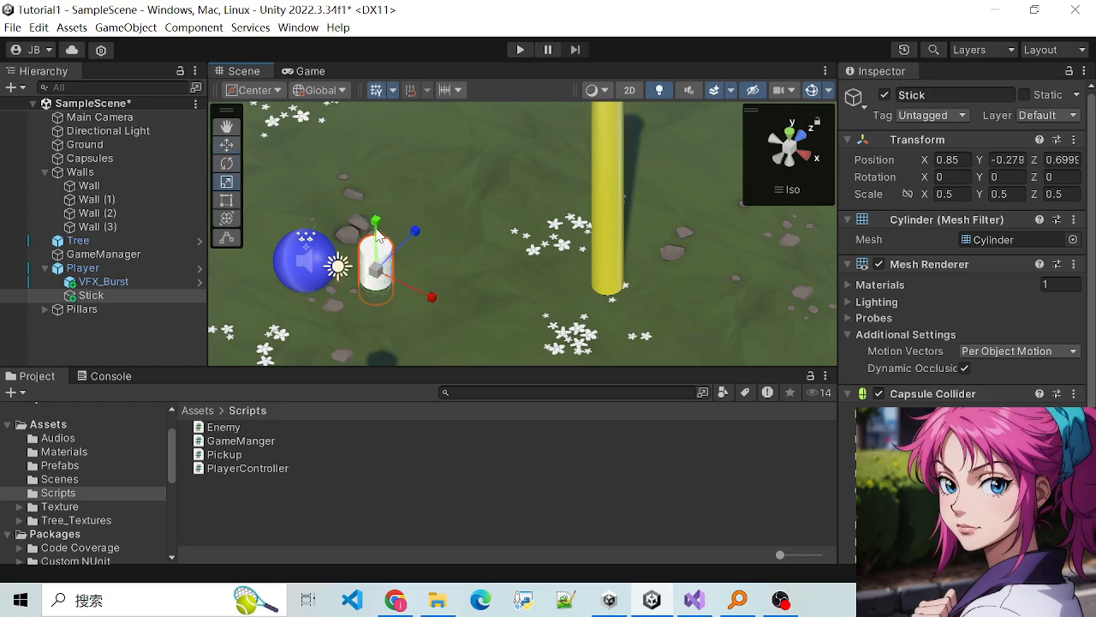
left_click_drag(377, 231, 397, 80)
scroll(319, 290, "down", 2)
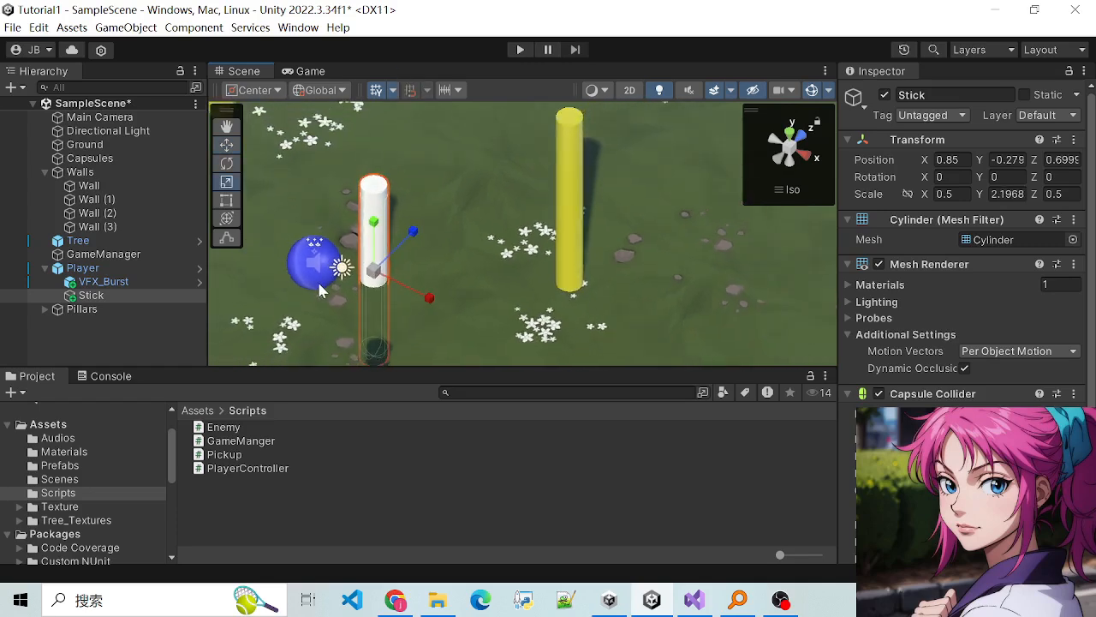
right_click_drag(319, 289, 398, 335)
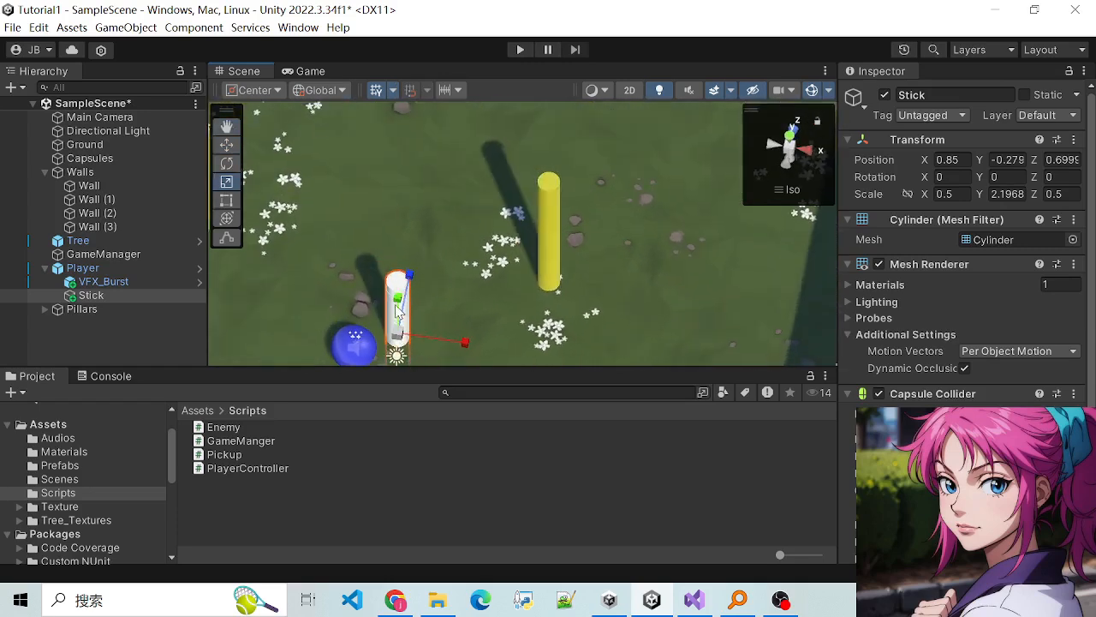
left_click_drag(396, 300, 400, 241)
Step: Thin Stick by scaling it to about 0.24 along X and about 0.31 along Z
right_click_drag(467, 292, 431, 299)
left_click_drag(445, 314, 423, 313)
right_click_drag(424, 244, 390, 281)
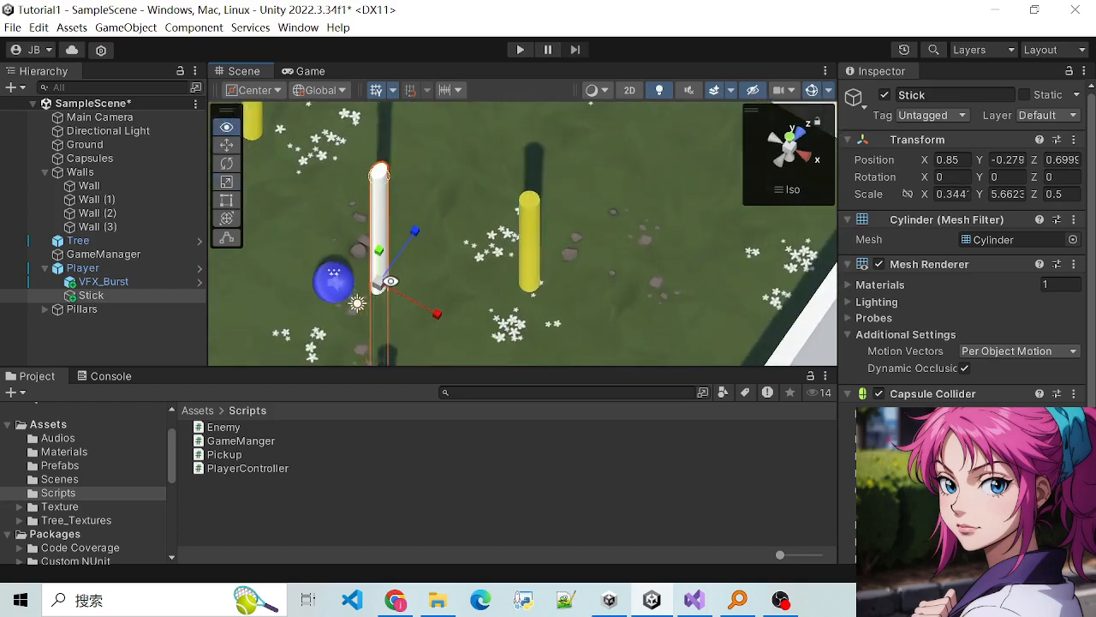
right_click_drag(420, 241, 440, 210)
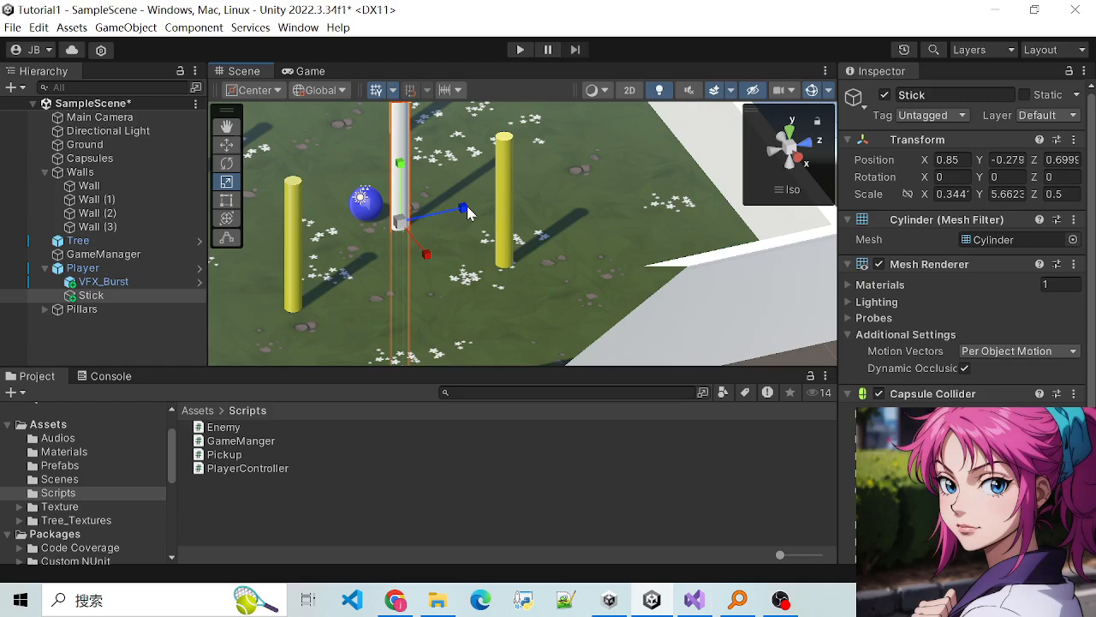
left_click_drag(465, 208, 446, 232)
Step: Look up the English translation of 细 on the translation page in Chrome and return to Unity
left_click(395, 600)
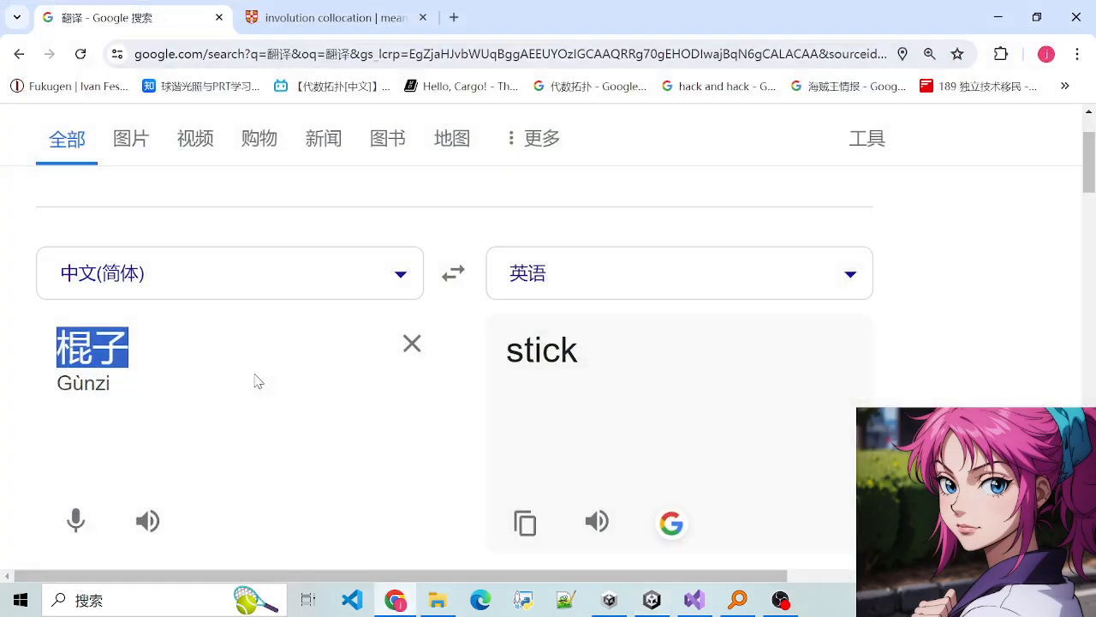
type("x")
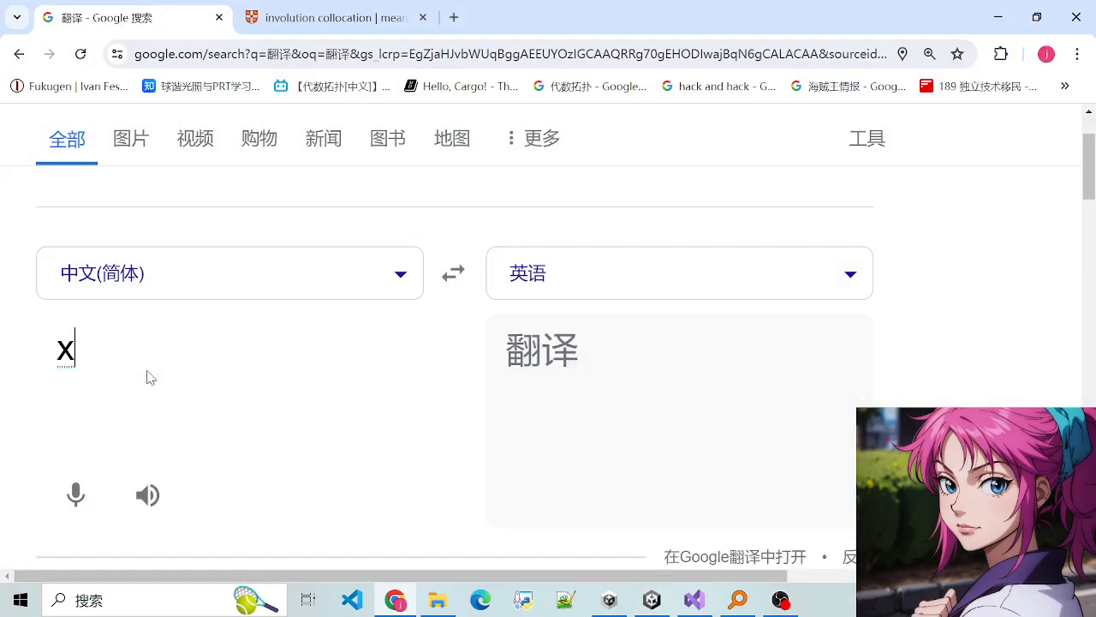
type("imian")
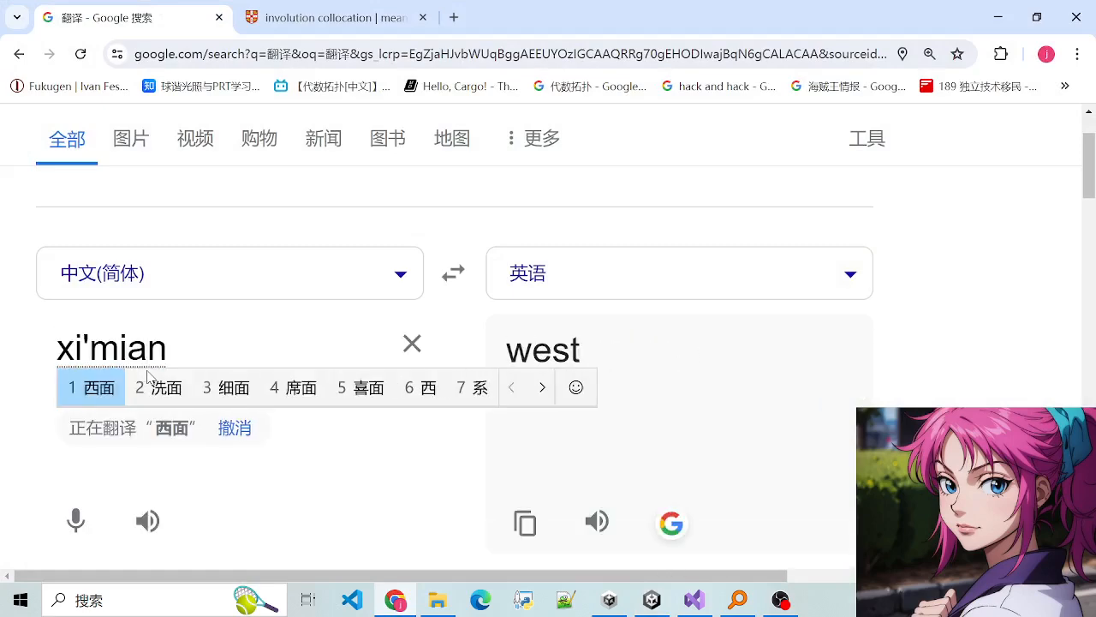
type("3")
key("BackSpace")
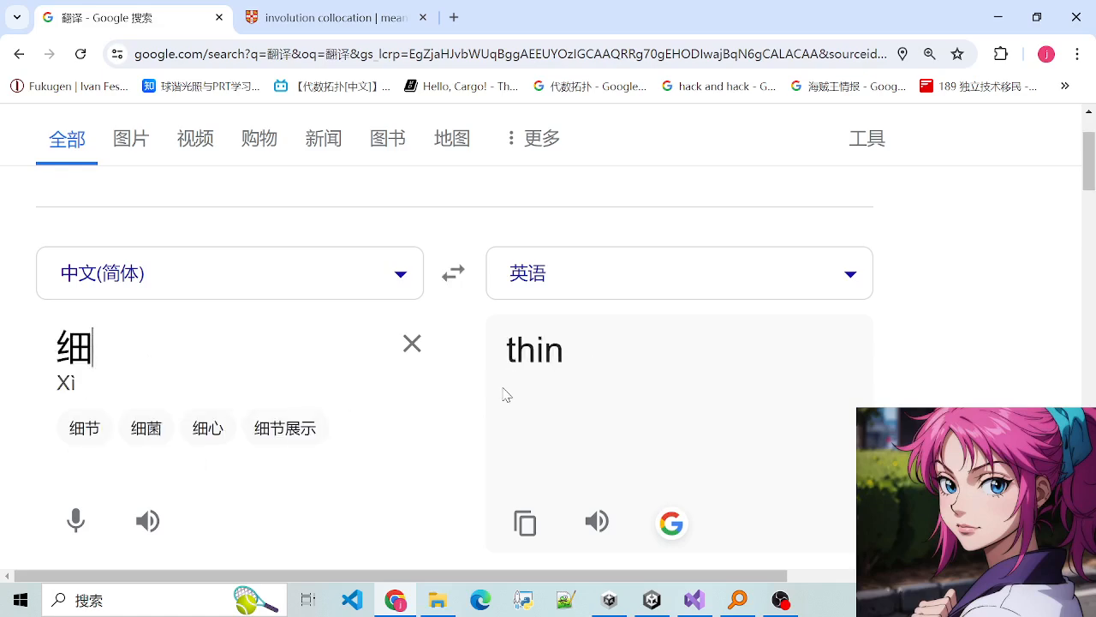
left_click(997, 17)
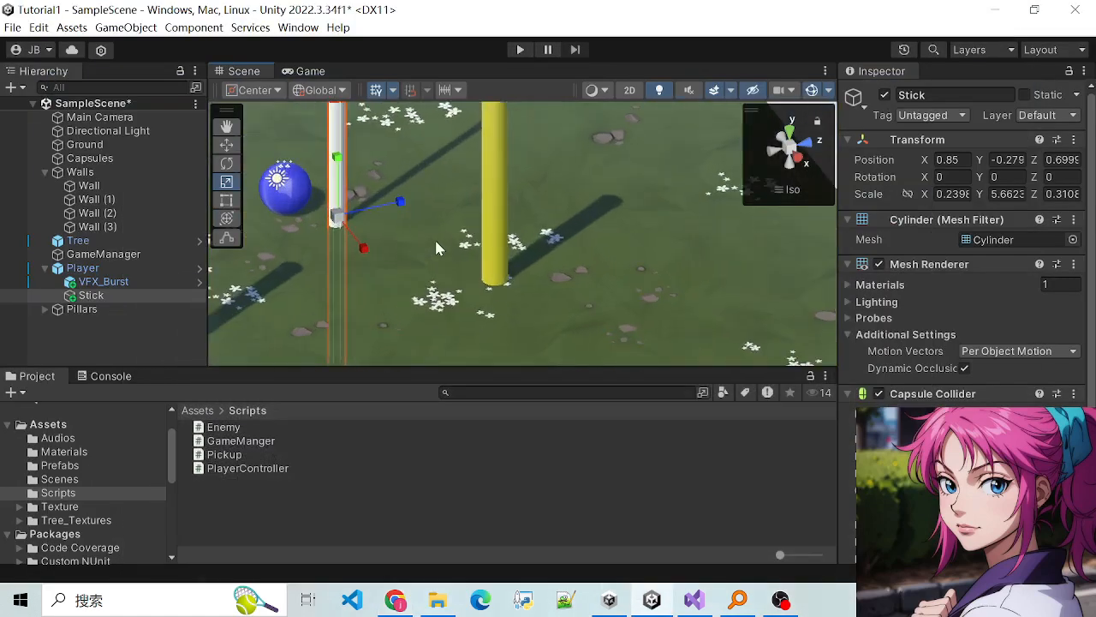
Step: Examine the elongated Stick beside the ball from the top and from several perspective angles
left_click(789, 148)
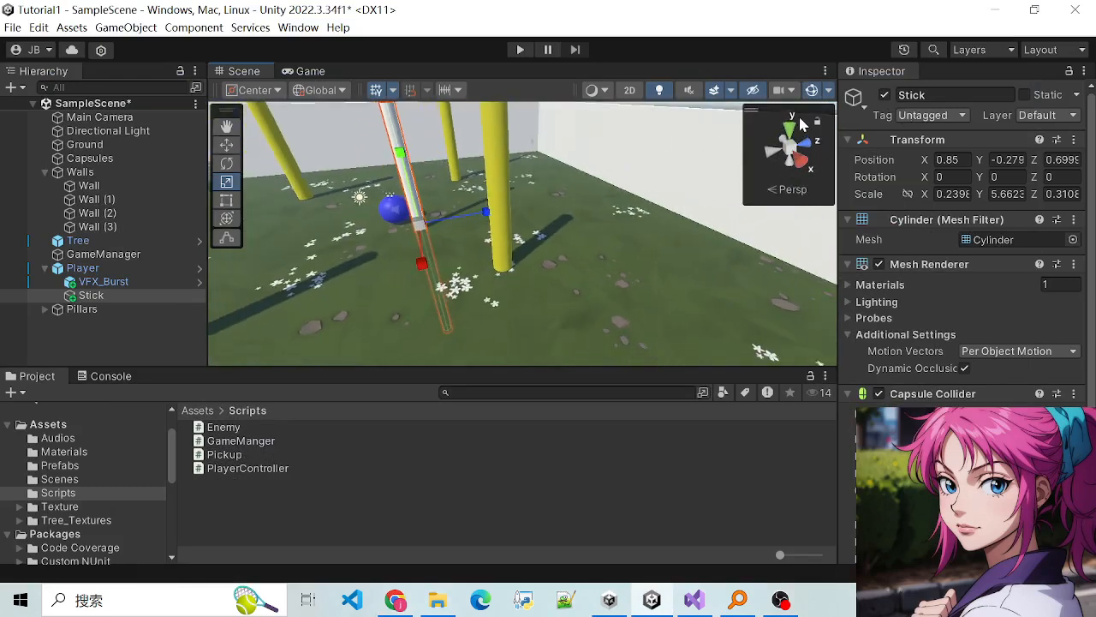
left_click(791, 135)
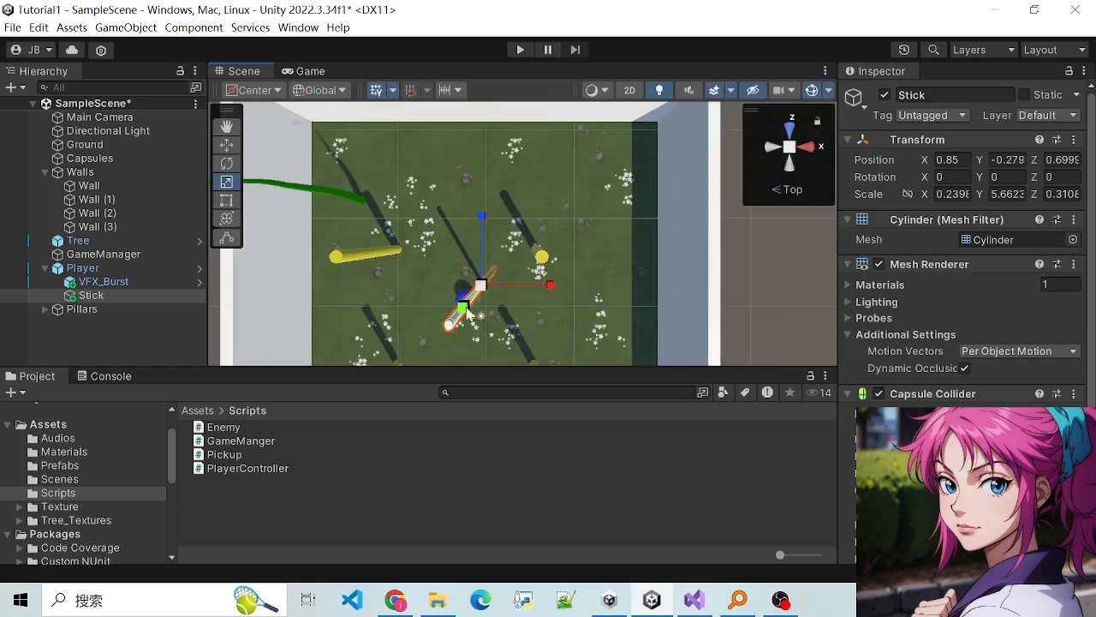
left_click_drag(511, 330, 572, 257, "alt")
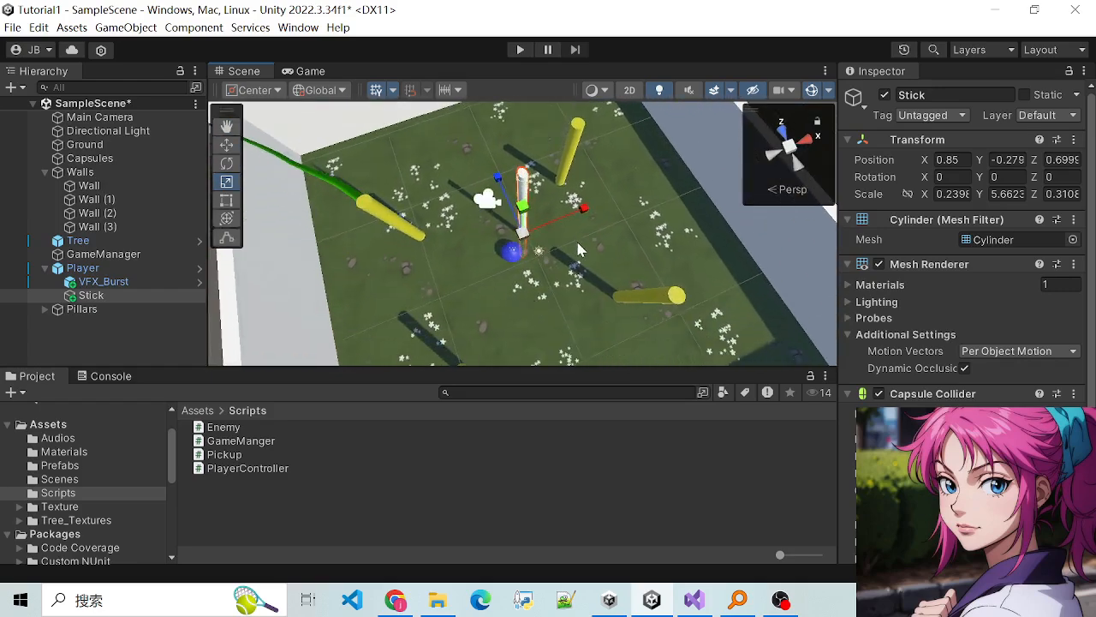
left_click(539, 250)
left_click(528, 210)
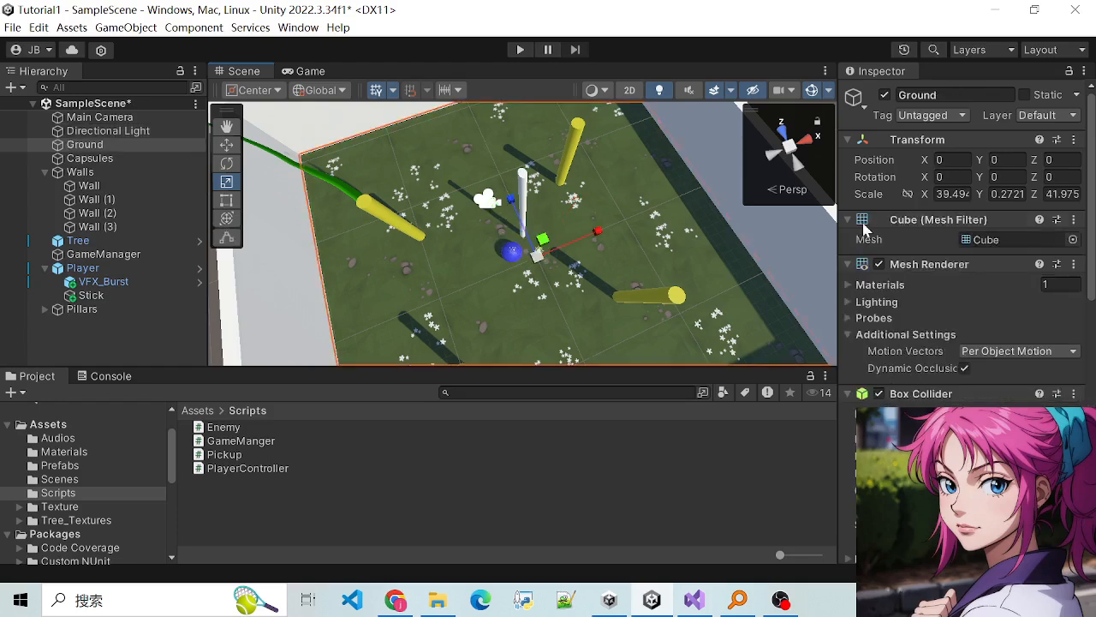
left_click(529, 192)
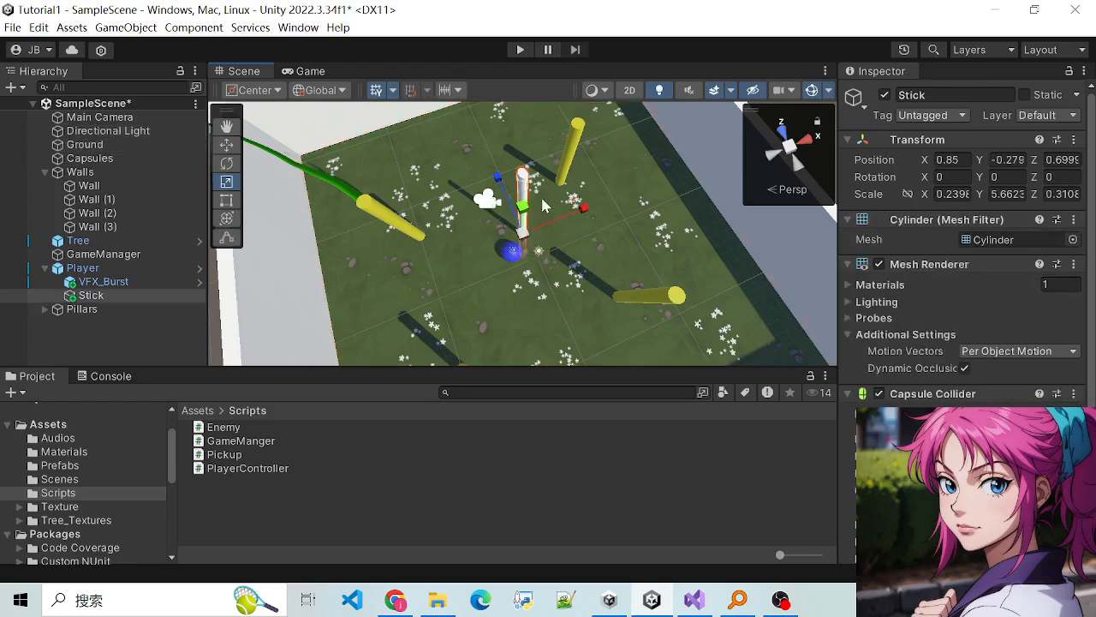
left_click_drag(528, 193, 553, 299, "alt")
left_click(786, 129)
left_click(793, 130)
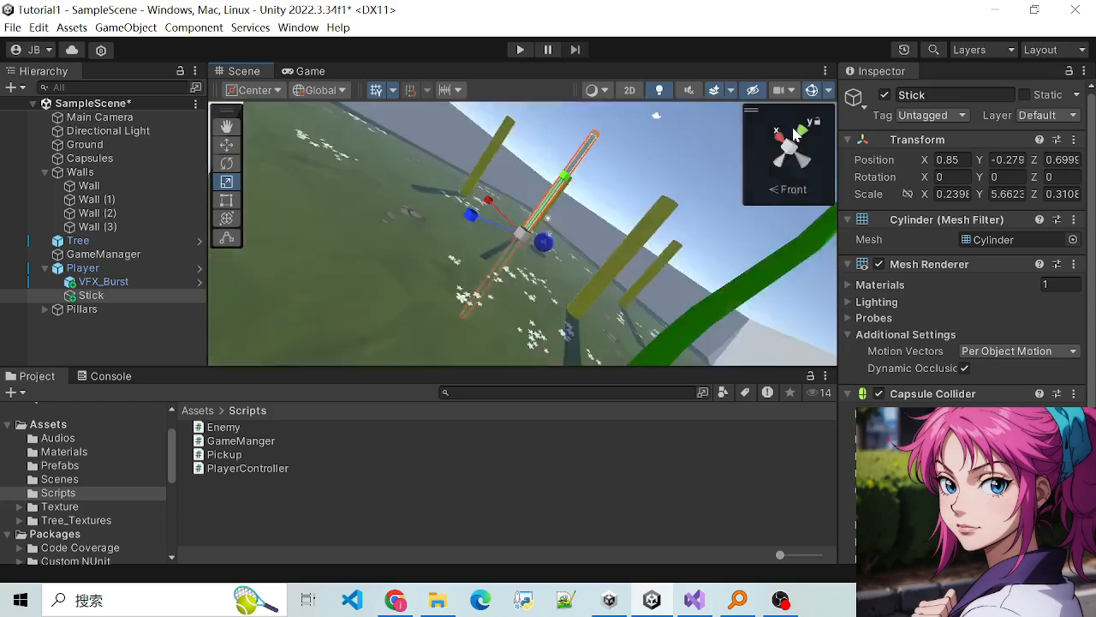
Step: Thin Stick in an orthographic top view by scaling it to about 0.22 along both X and Z, giving it a round cross-section
scroll(573, 220, "up", 5)
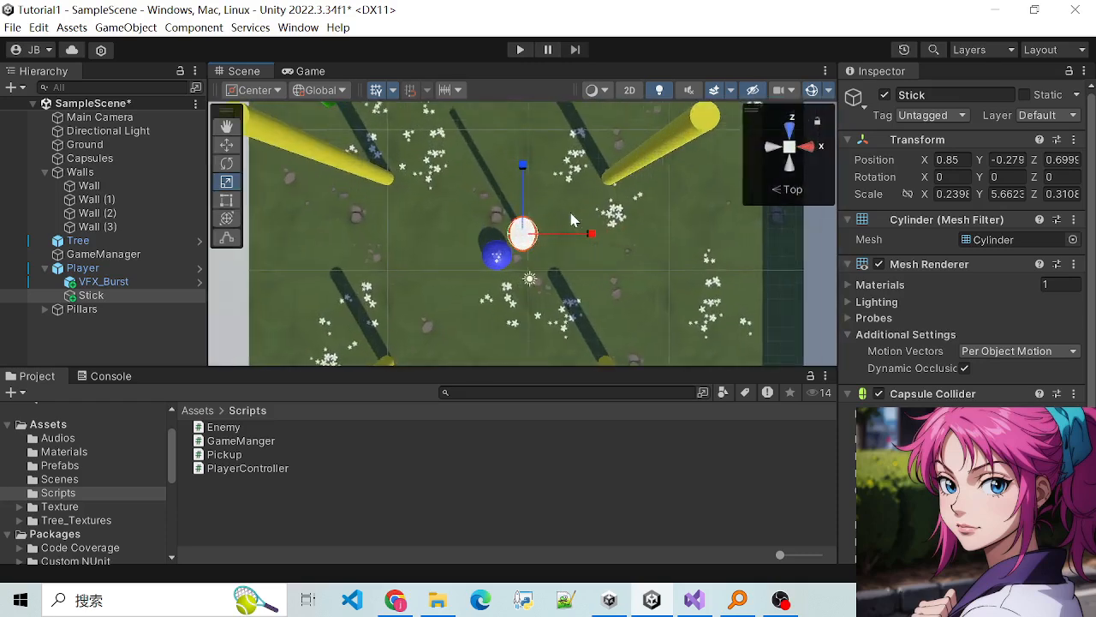
right_click(789, 161)
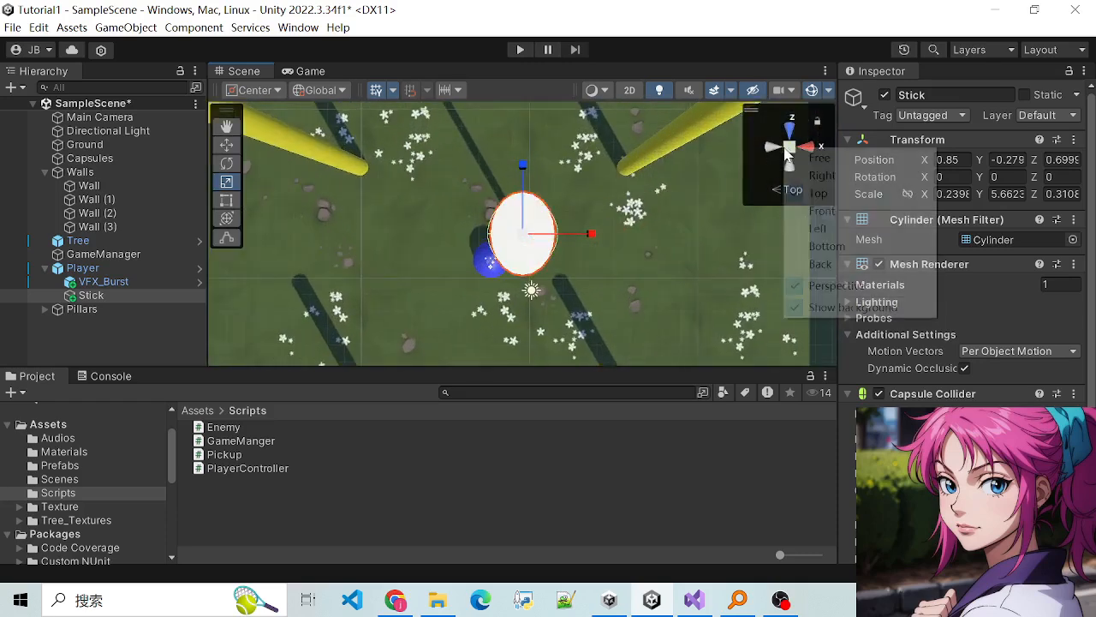
left_click(807, 288)
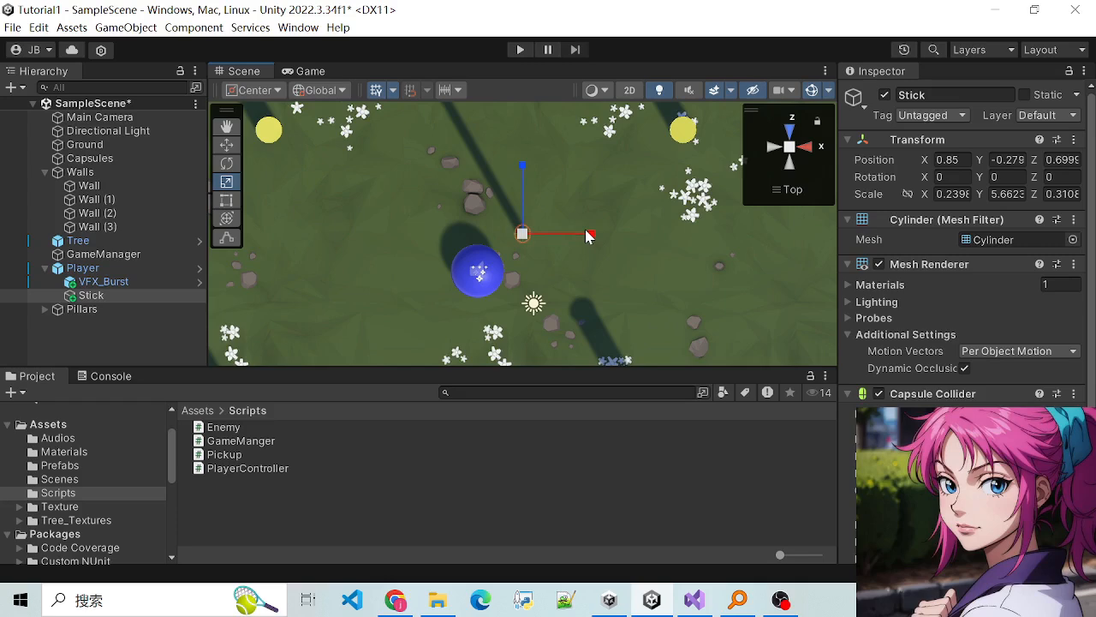
left_click_drag(591, 237, 579, 237)
left_click_drag(524, 169, 525, 176)
scroll(553, 242, "up", 6)
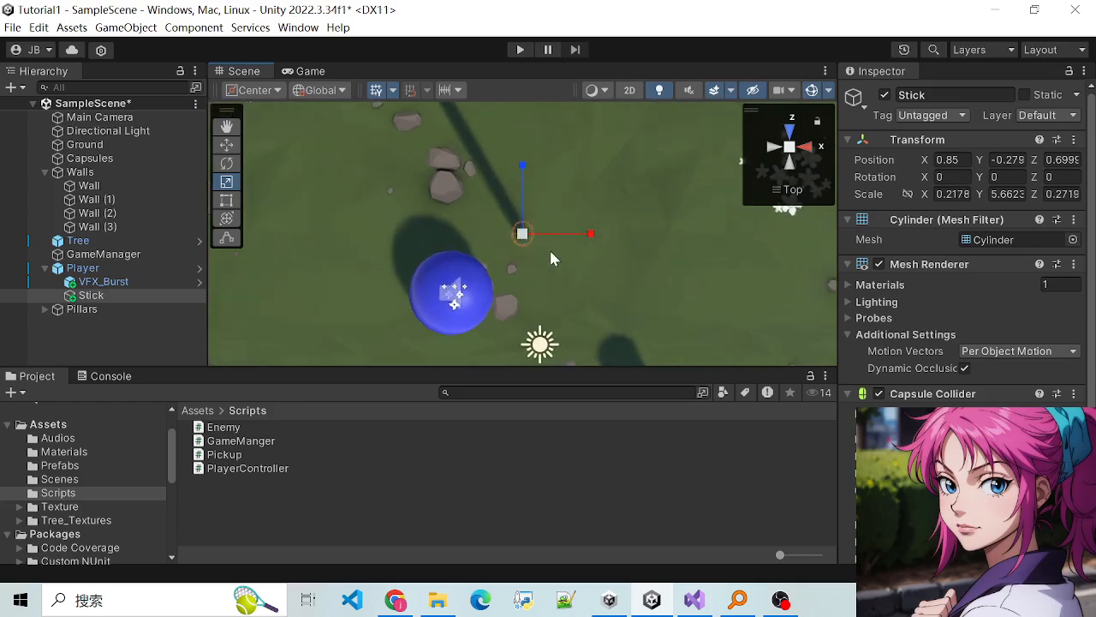
scroll(528, 287, "up", 6)
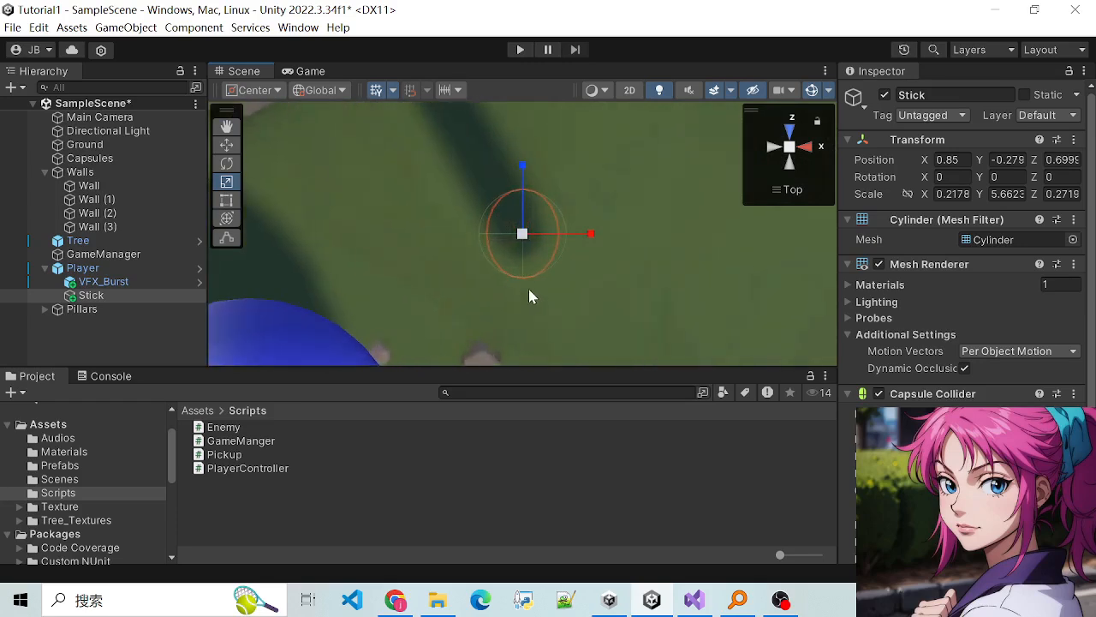
left_click_drag(525, 170, 526, 178)
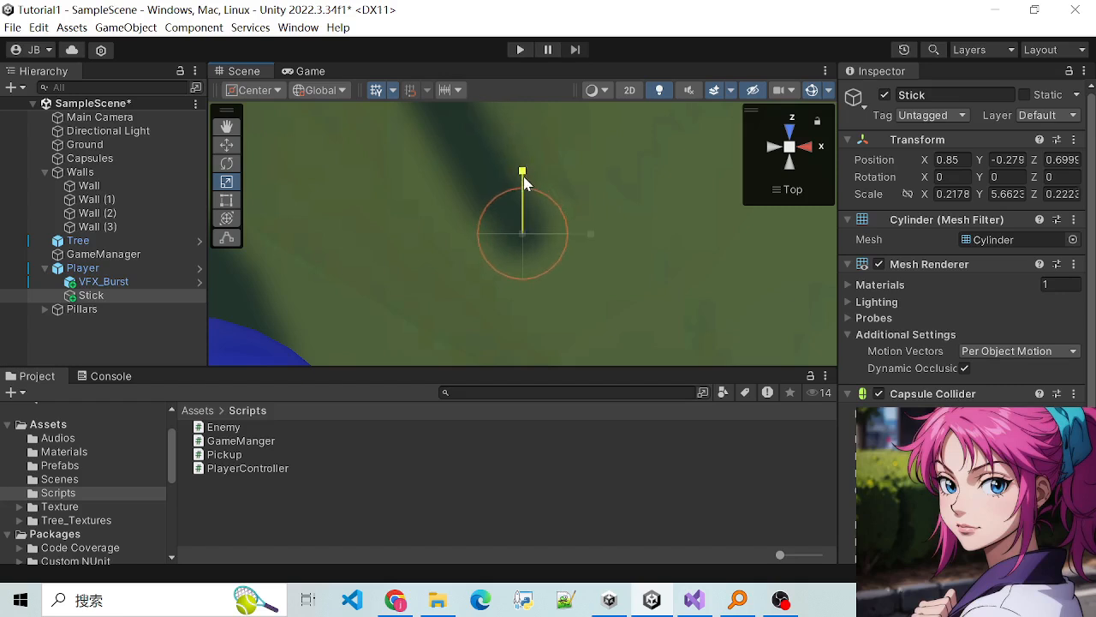
scroll(551, 194, "down", 10)
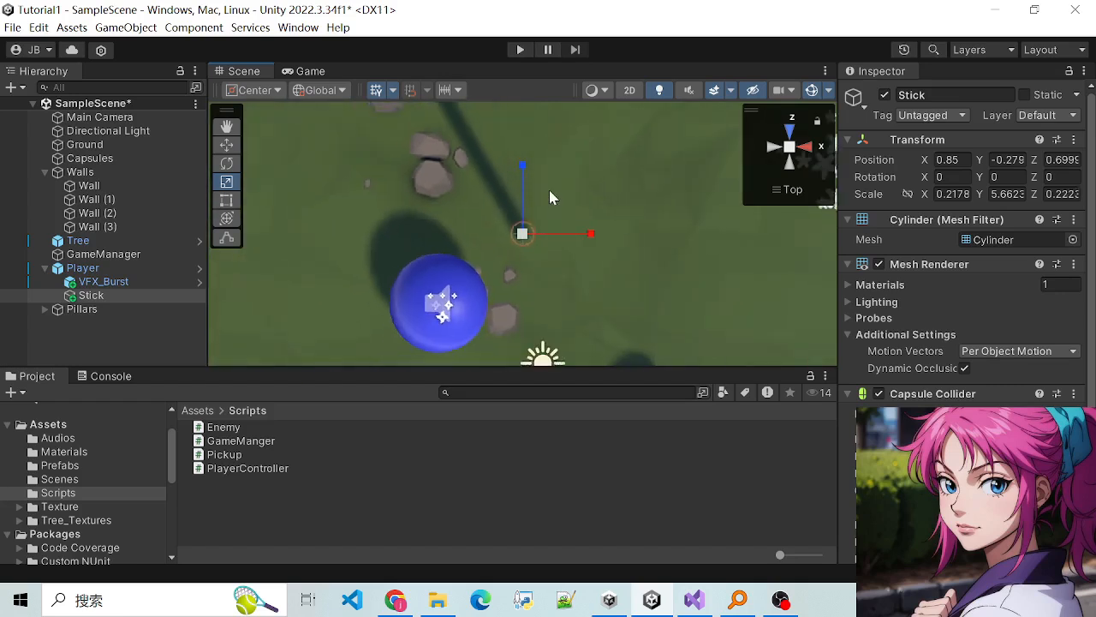
Step: Shorten Stick by scaling it along its Y axis to about 3.64
left_click(790, 141)
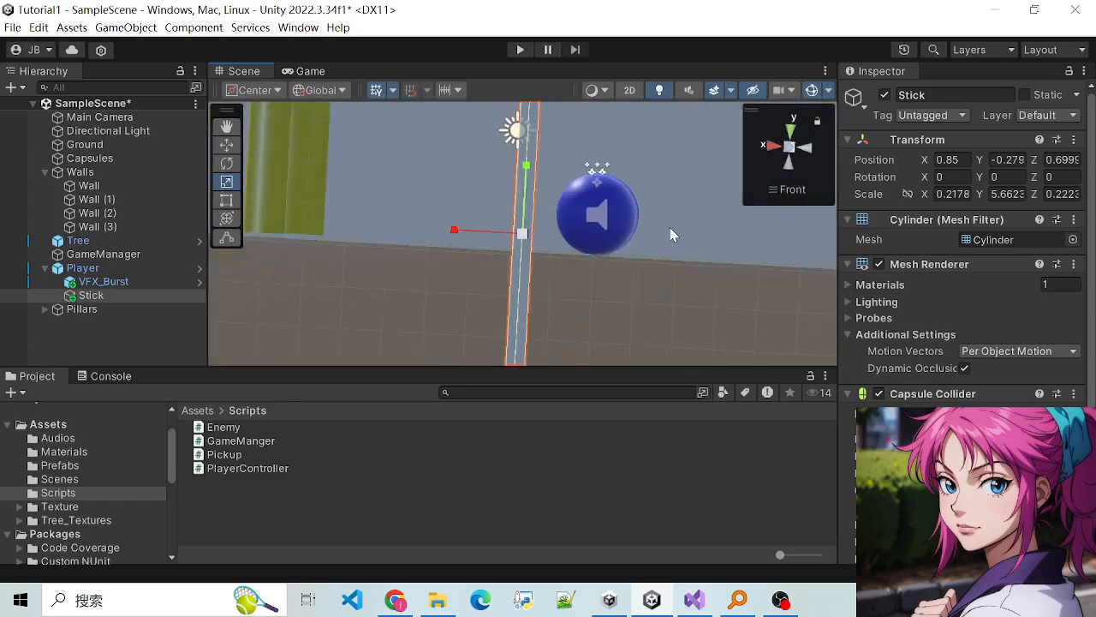
left_click_drag(368, 319, 319, 314, "alt")
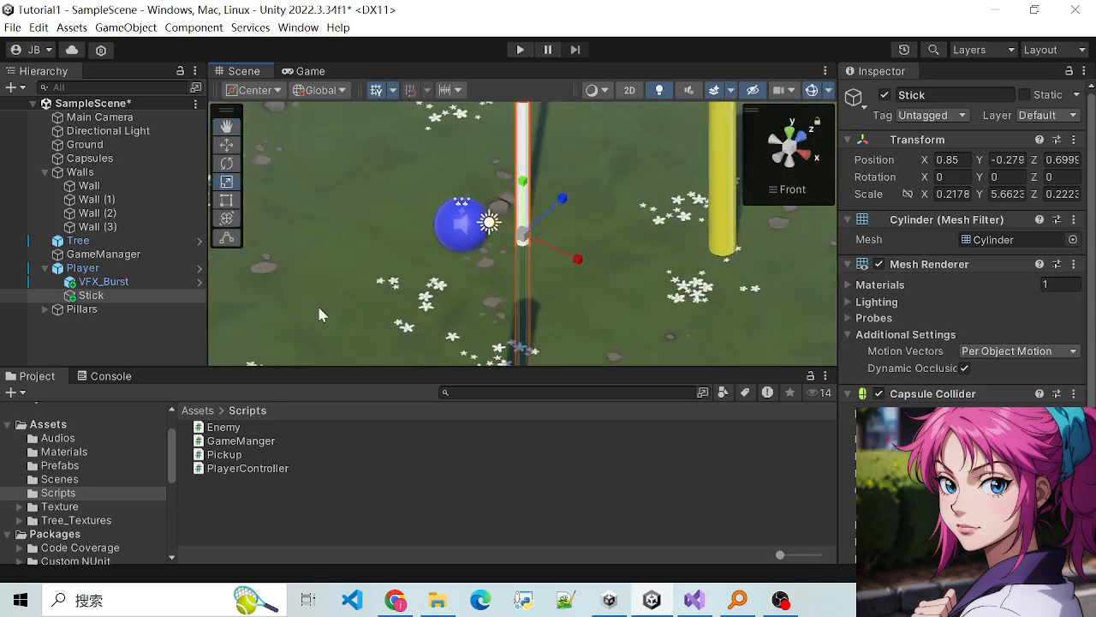
scroll(590, 263, "down", 6)
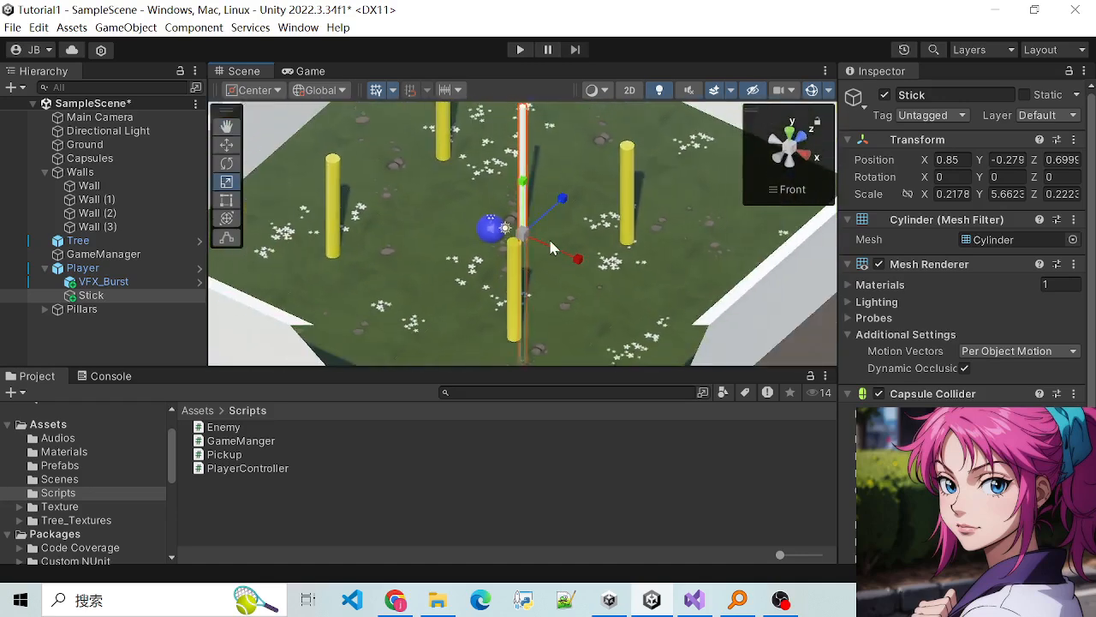
scroll(545, 210, "up", 3)
left_click_drag(522, 181, 524, 204)
scroll(628, 167, "up", 3)
key("e")
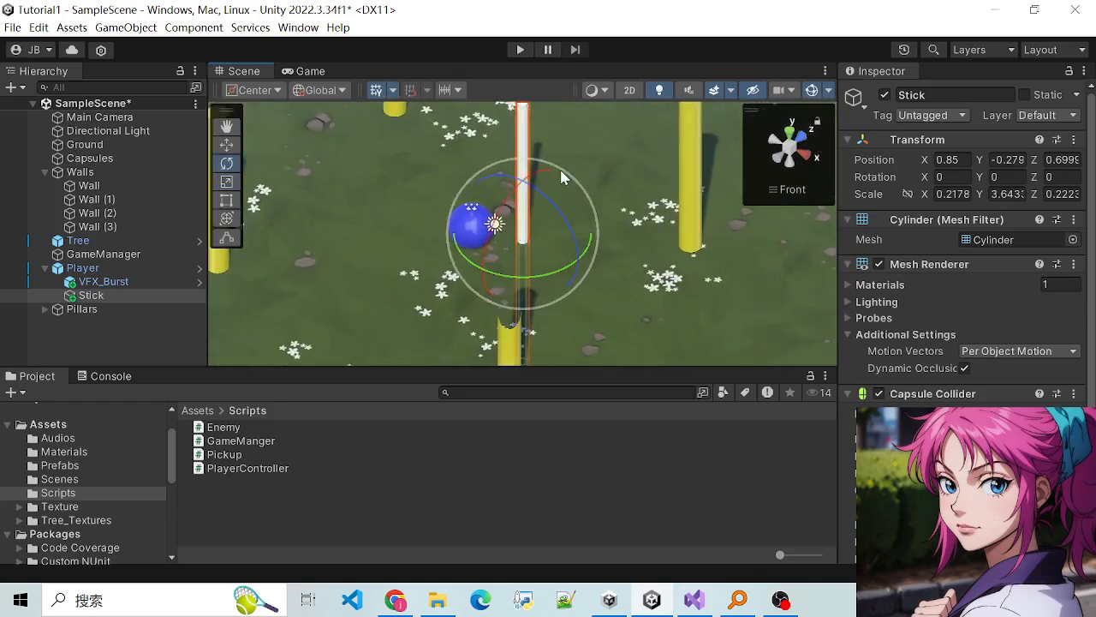
Step: Raise Stick vertically above the ground to a Y position of 3.06
key("q")
left_click_drag(581, 163, 539, 117, "alt")
key("w")
scroll(573, 126, "down", 5)
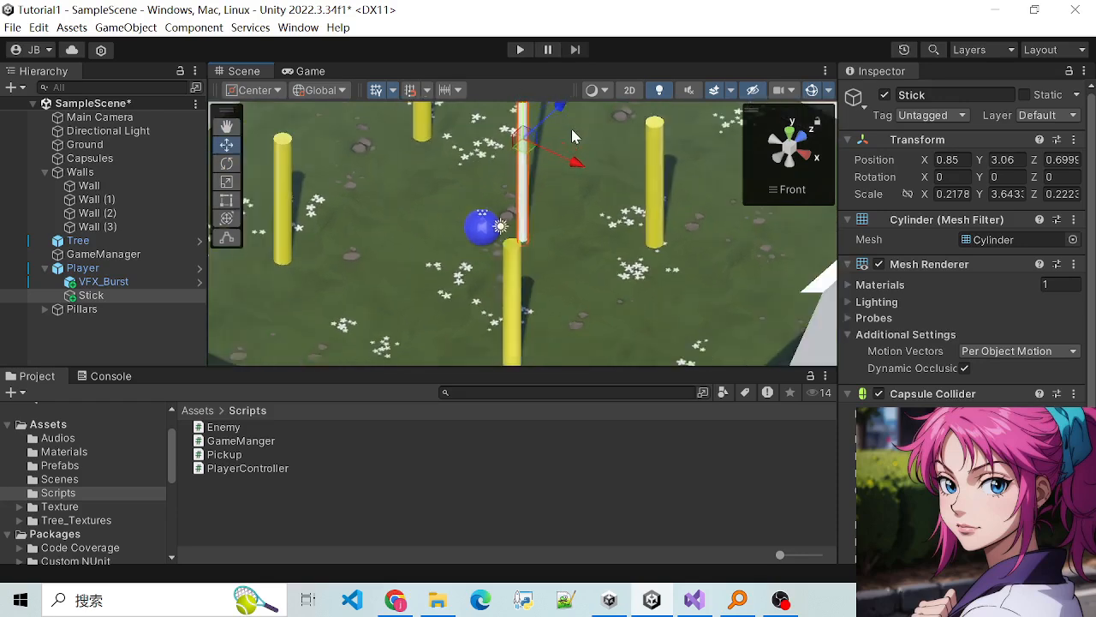
Step: Shorten Stick along its length to a Y scale of about 1.32
key("e")
key("r")
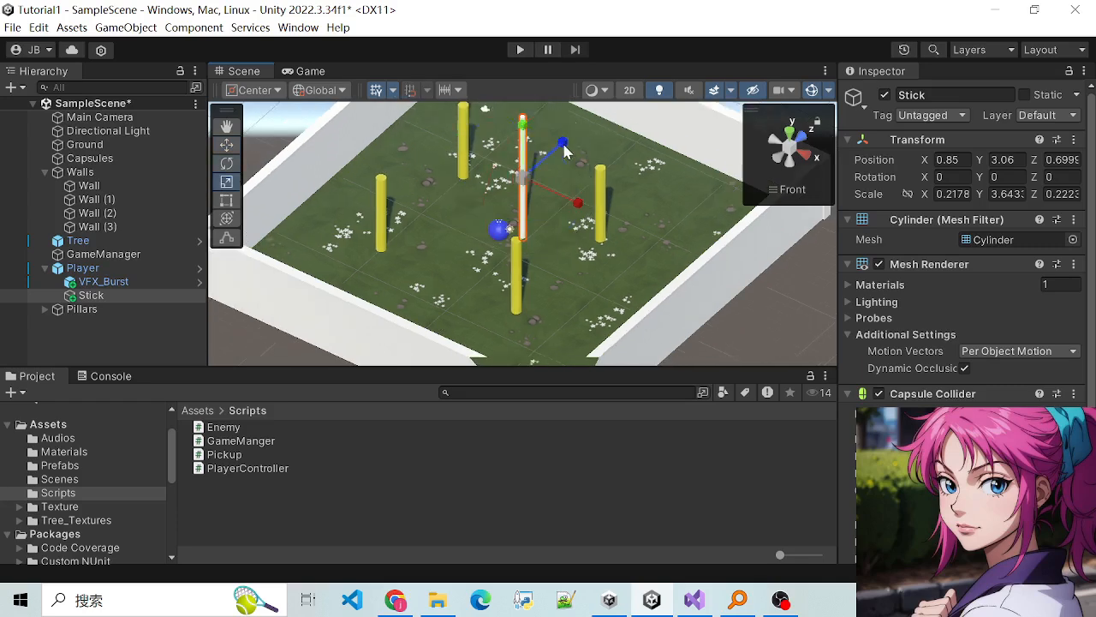
left_click_drag(529, 129, 532, 198)
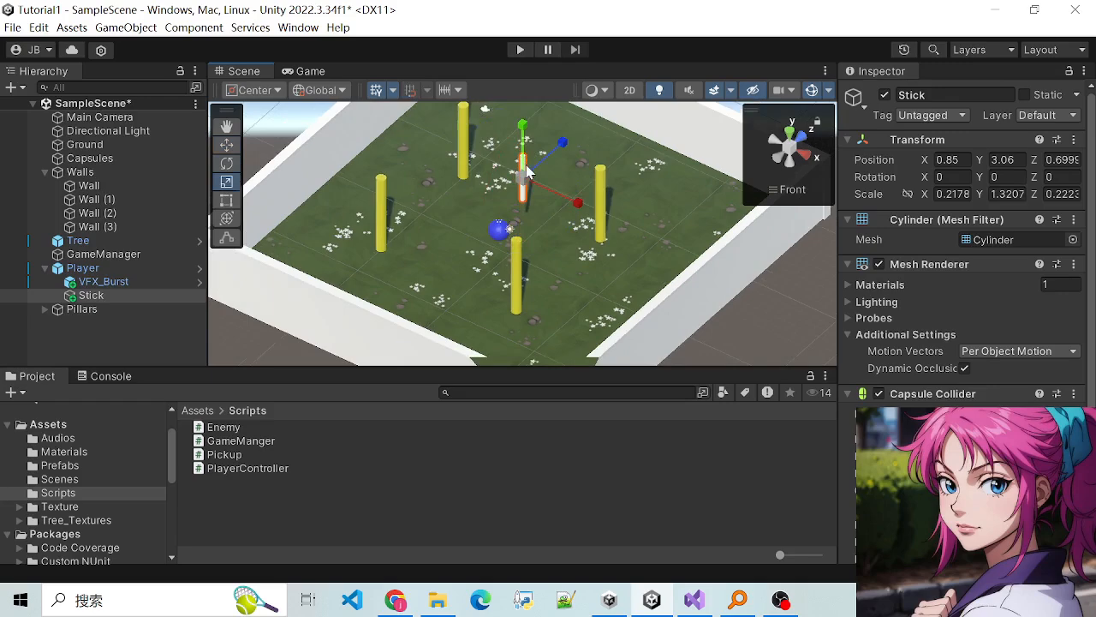
scroll(527, 176, "up", 5)
scroll(604, 280, "down", 2)
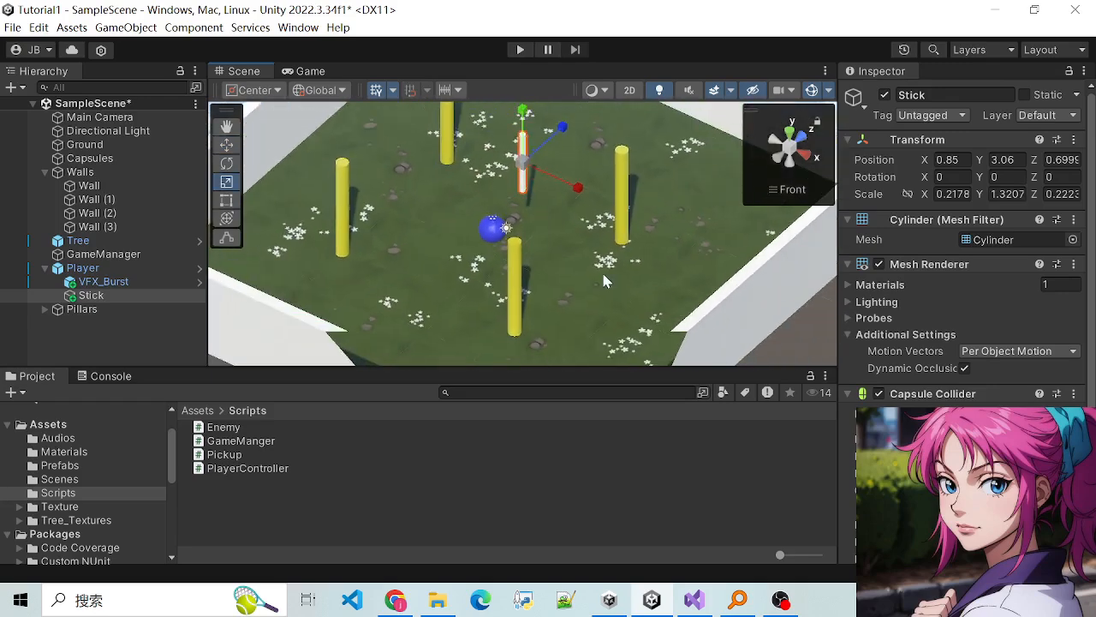
scroll(551, 223, "up", 9)
scroll(549, 219, "down", 9)
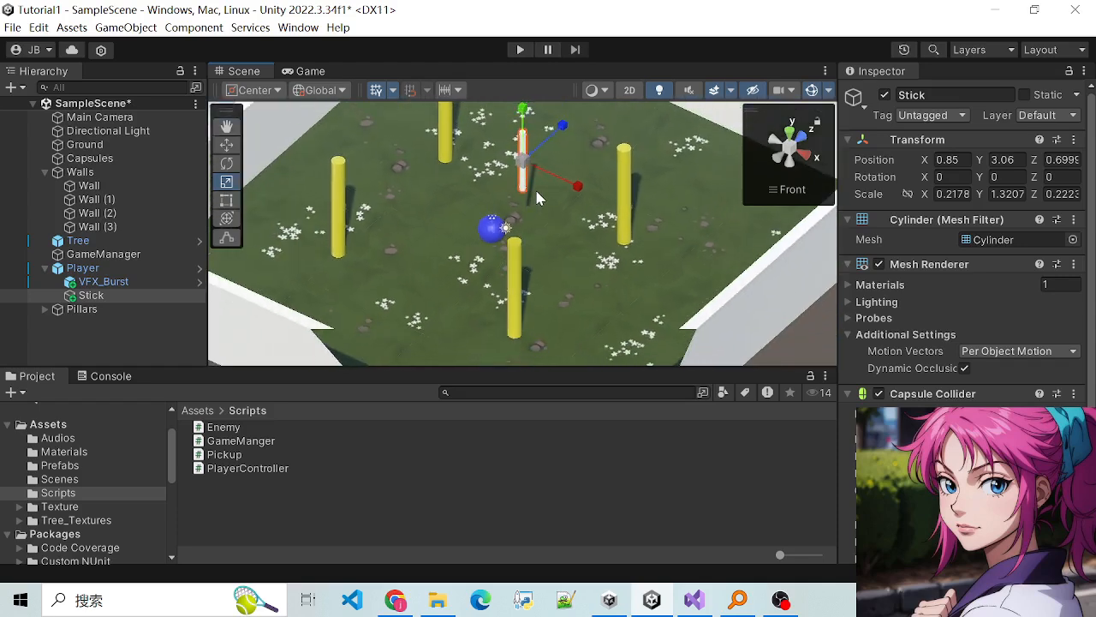
Step: Move Stick down next to the Player ball, to position X 0.54, Y 1.08, Z 0.47
key("q")
key("w")
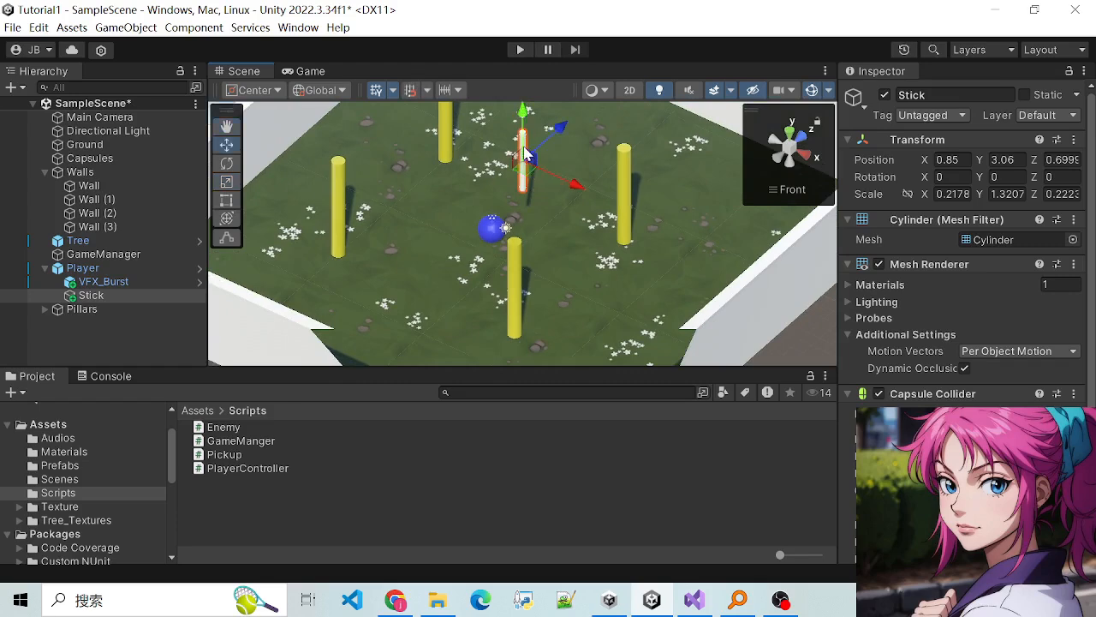
left_click_drag(522, 144, 549, 209)
scroll(553, 220, "up", 3)
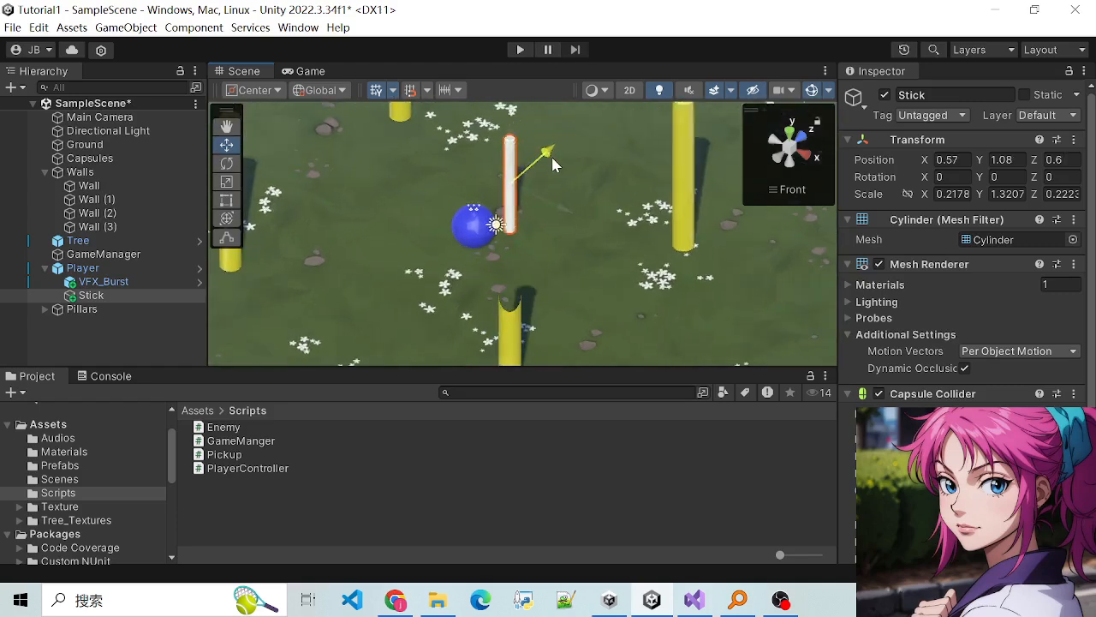
left_click_drag(548, 151, 553, 164)
left_click_drag(596, 232, 613, 317, "alt")
left_click_drag(513, 207, 513, 202)
left_click_drag(578, 245, 576, 245)
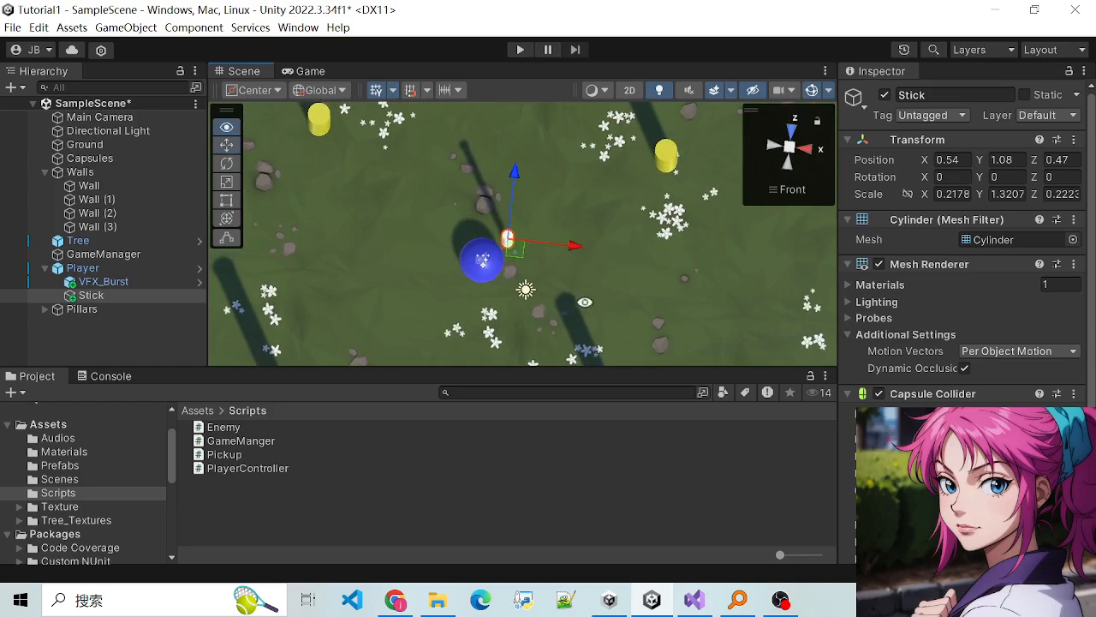
Step: Examine from several angles and distances how the shortened Stick sits beside the Player ball
left_click_drag(584, 302, 346, 140, "alt")
left_click_drag(529, 272, 536, 298, "alt")
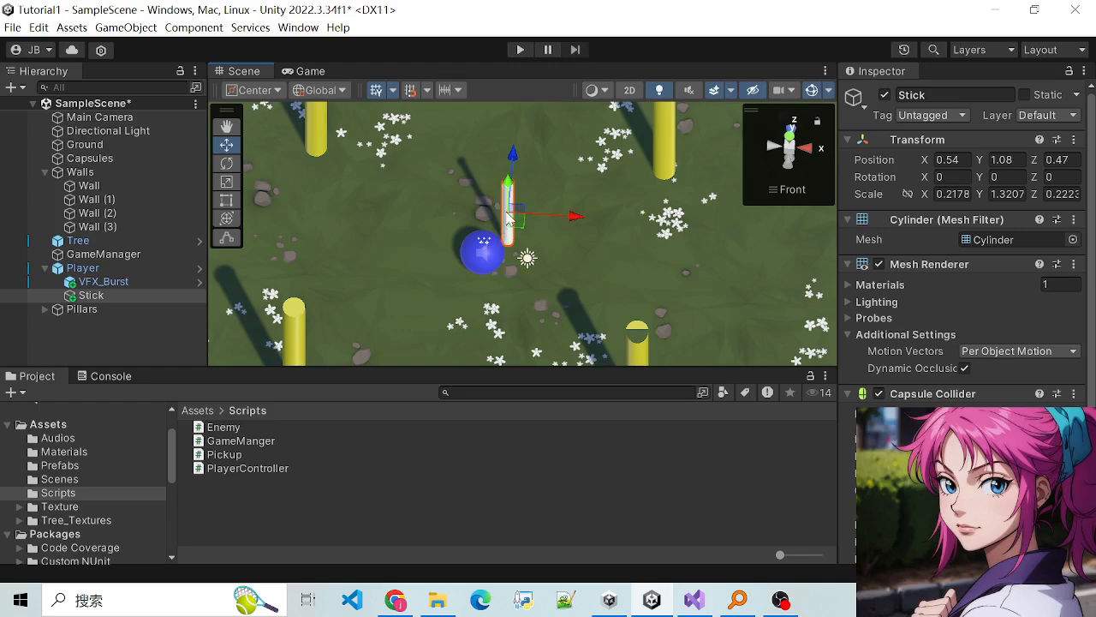
scroll(460, 257, "up", 4)
scroll(448, 258, "down", 4)
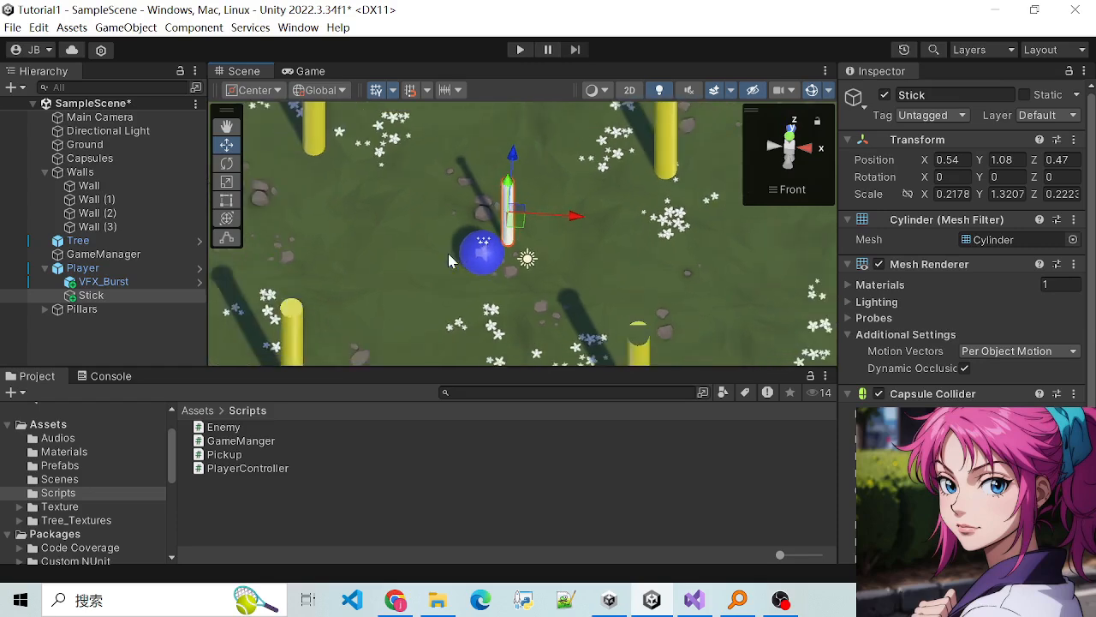
scroll(448, 260, "up", 3)
scroll(448, 259, "up", 2)
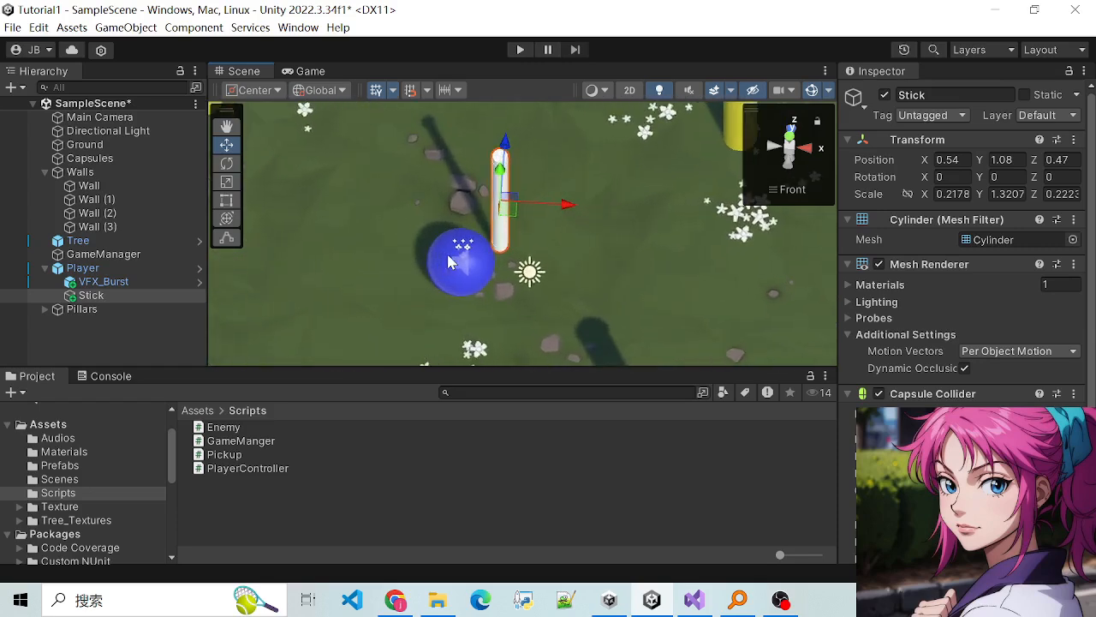
scroll(448, 260, "up", 3)
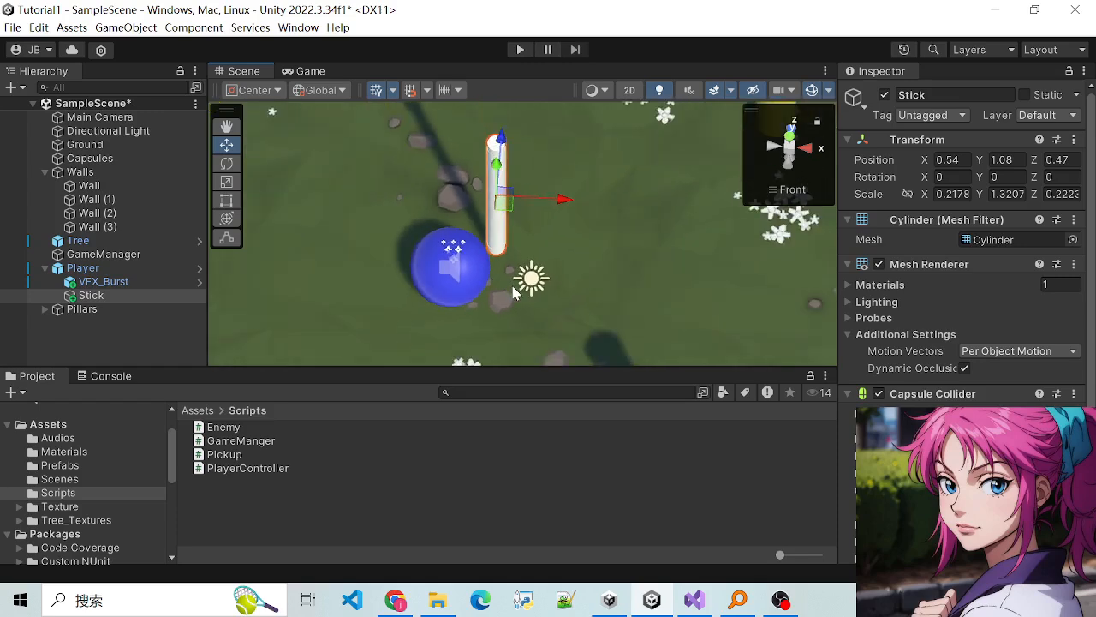
scroll(514, 291, "down", 5)
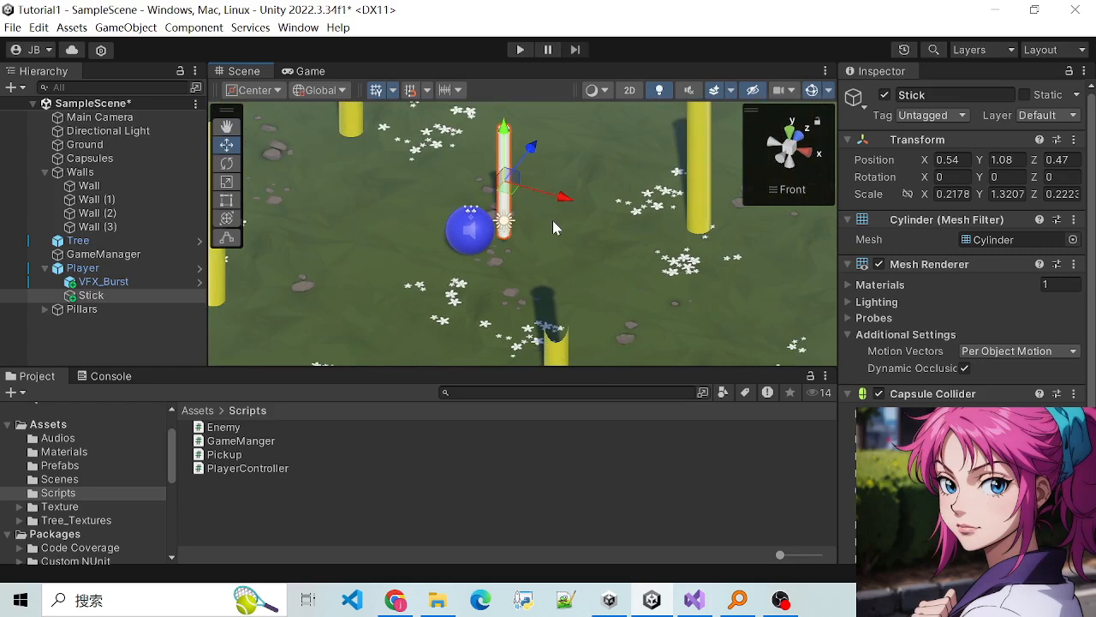
left_click_drag(393, 175, 438, 269, "alt")
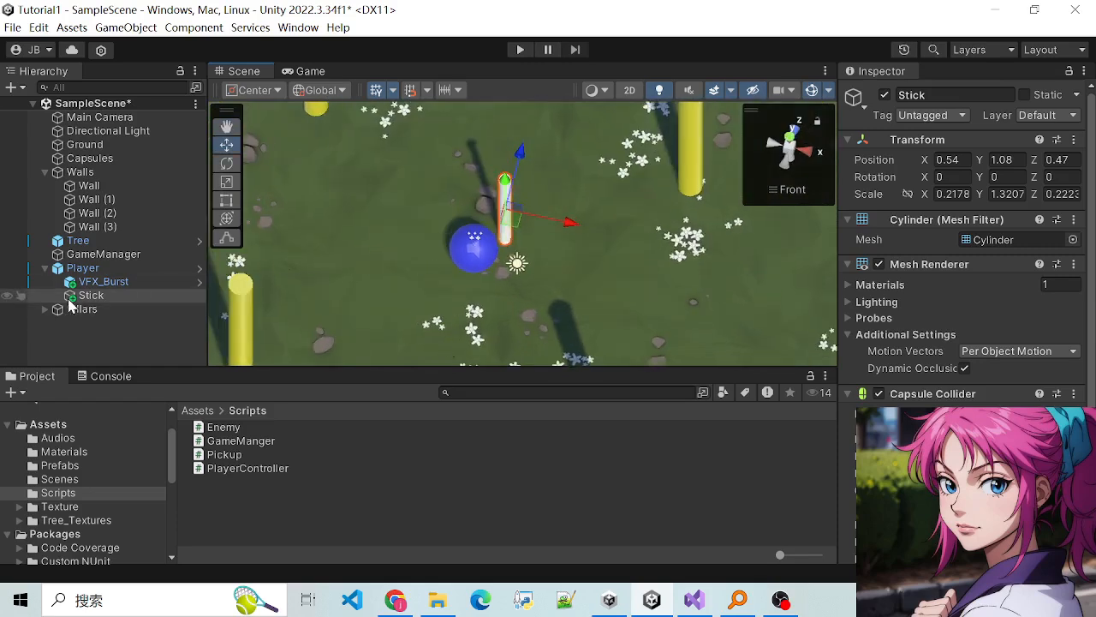
Step: Add a new cylinder at the root of the scene and name it Stick_Head
right_click(109, 337)
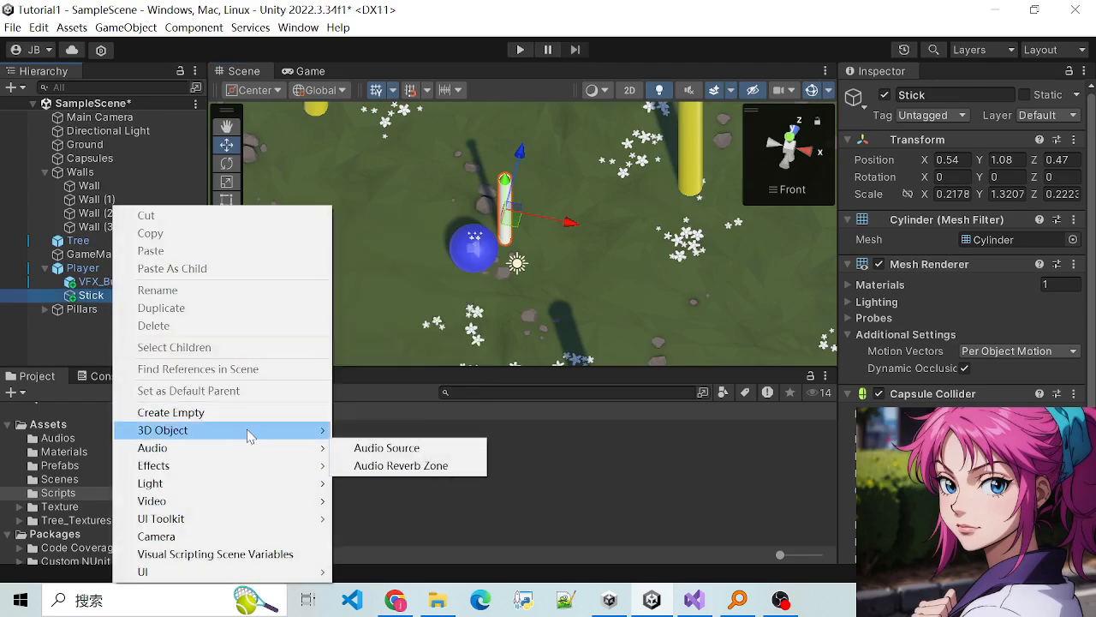
mouse_move(317, 434)
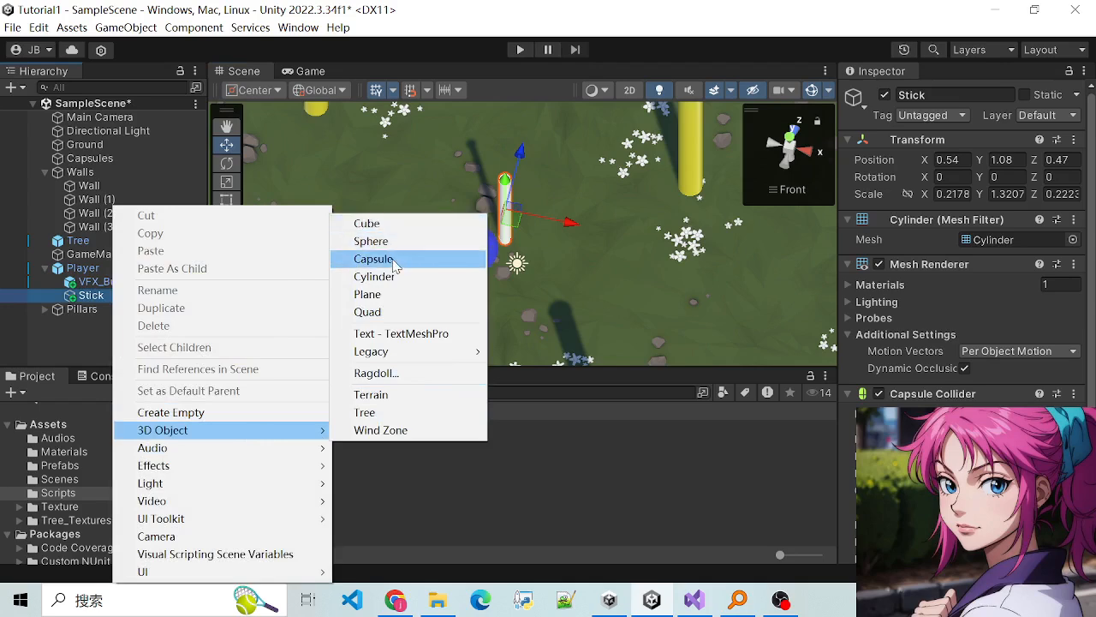
left_click(394, 274)
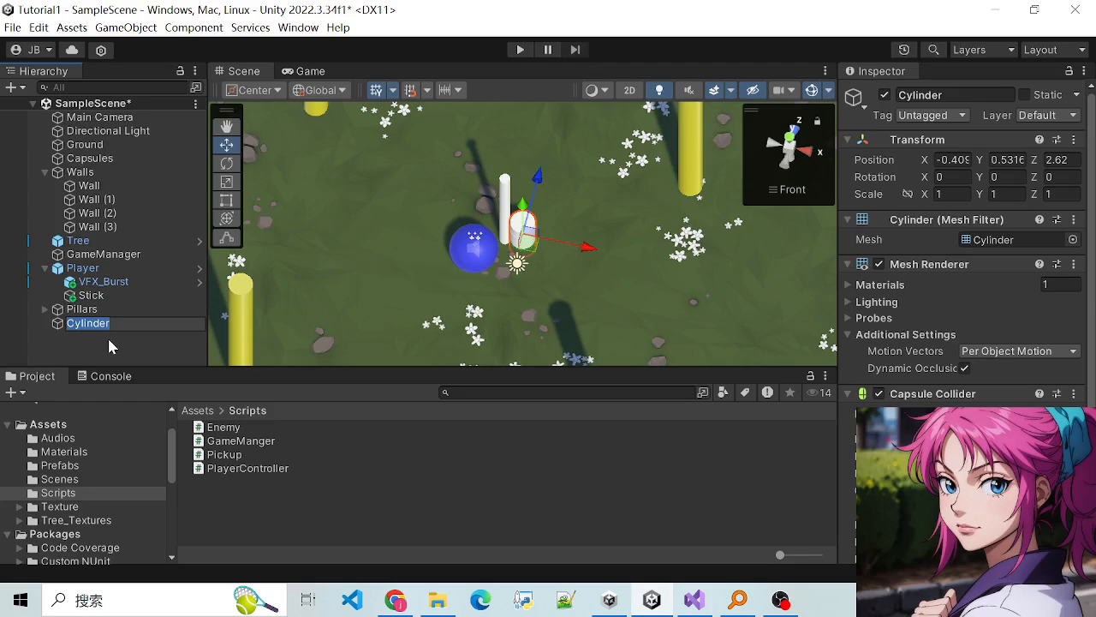
type("Stick_Head")
key("Return")
Step: Add another cylinder at the root of the scene and name it Stick_Tail
right_click(110, 345)
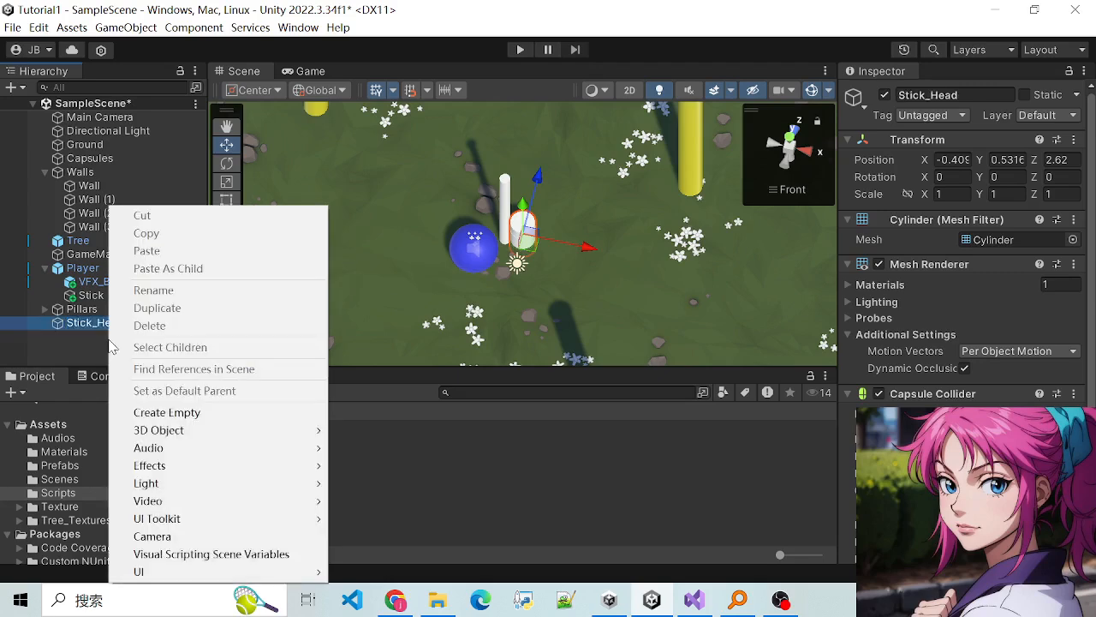
mouse_move(300, 431)
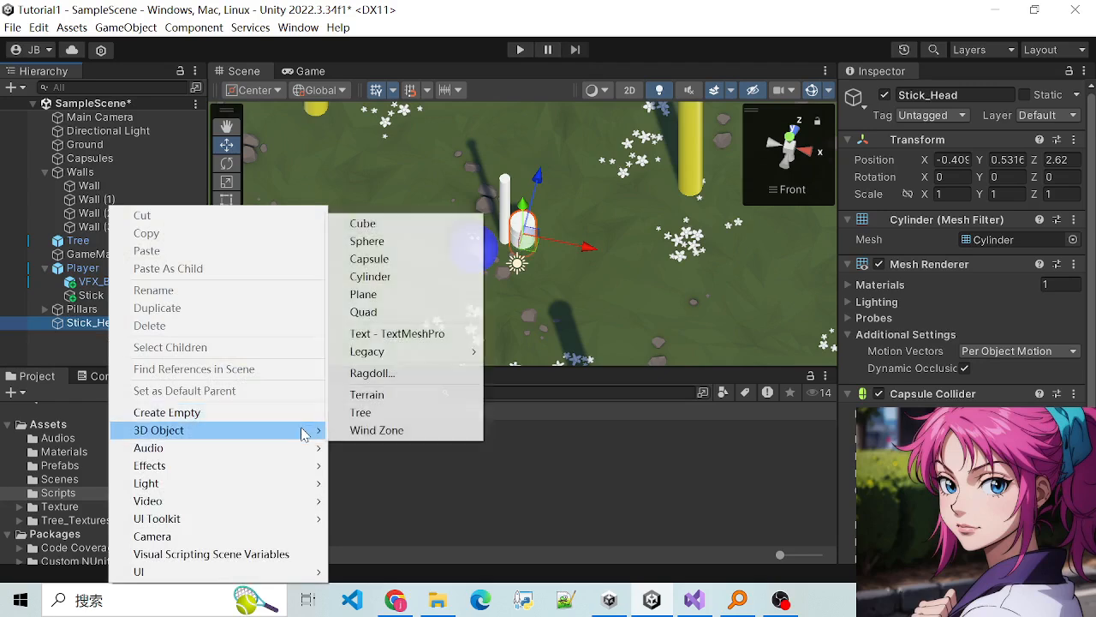
left_click(383, 277)
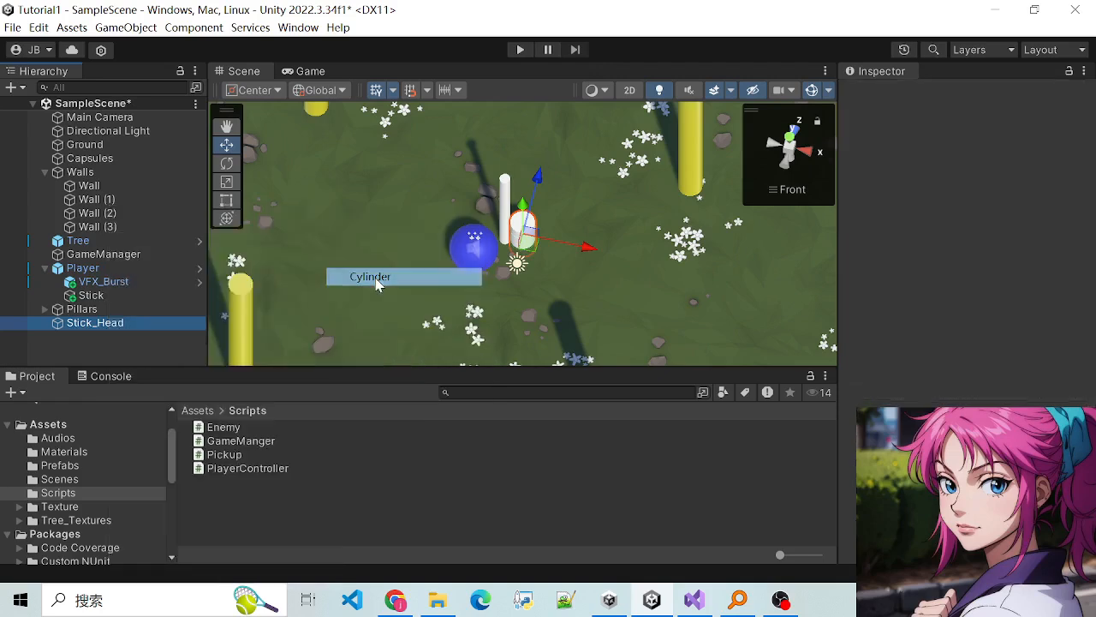
type("Stick_Tail")
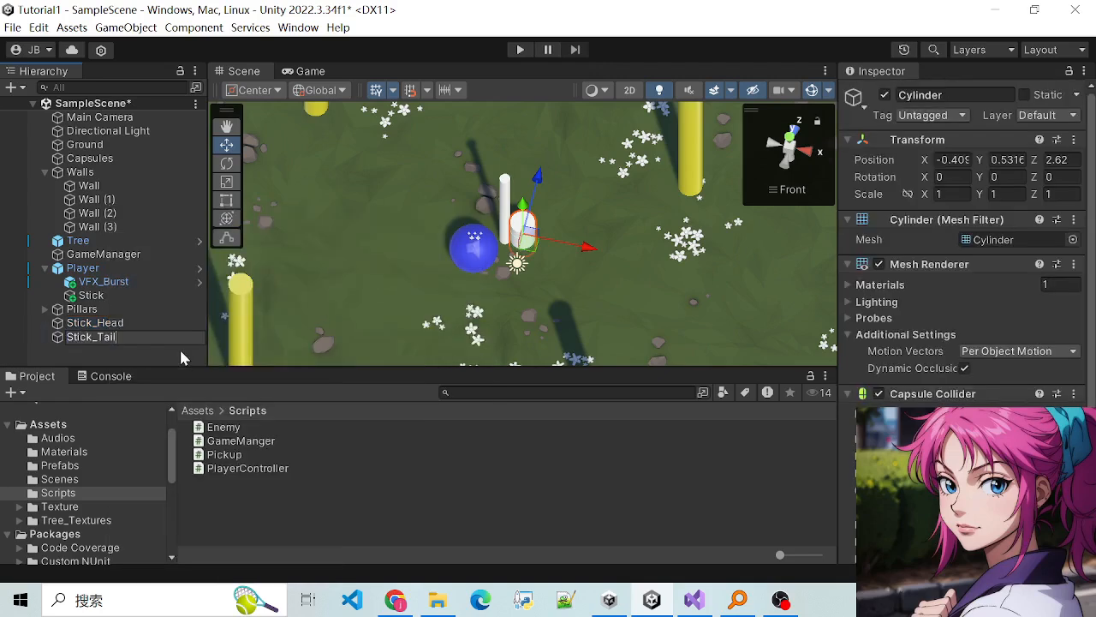
key("Return")
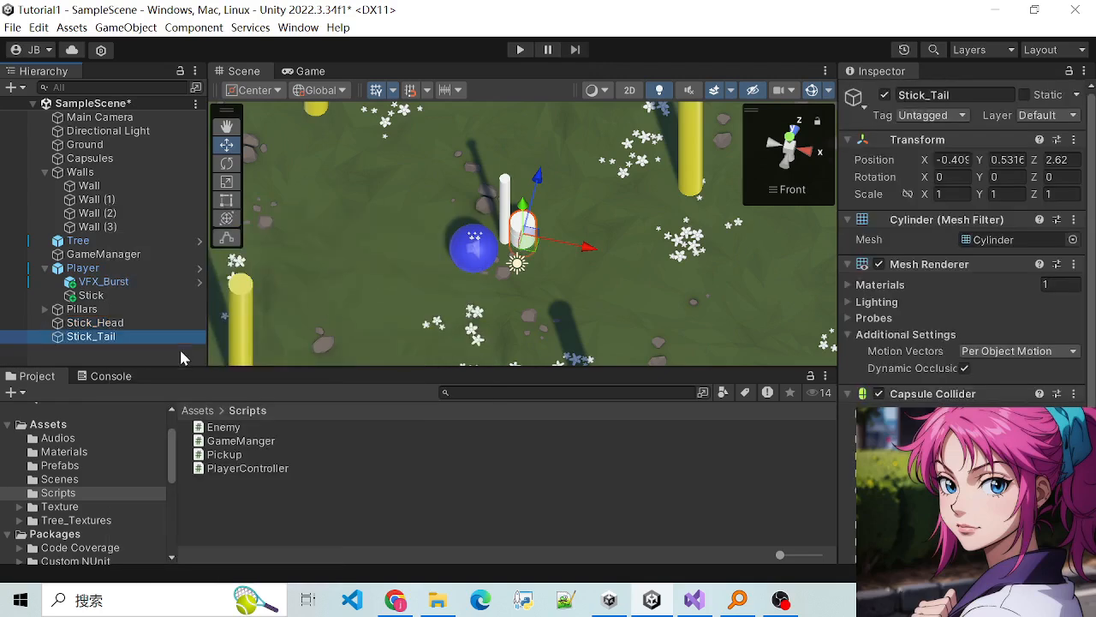
Step: Raise Stick_Tail off Stick_Head to a Y position of 6.37
scroll(476, 273, "up", 2)
scroll(529, 235, "up", 2)
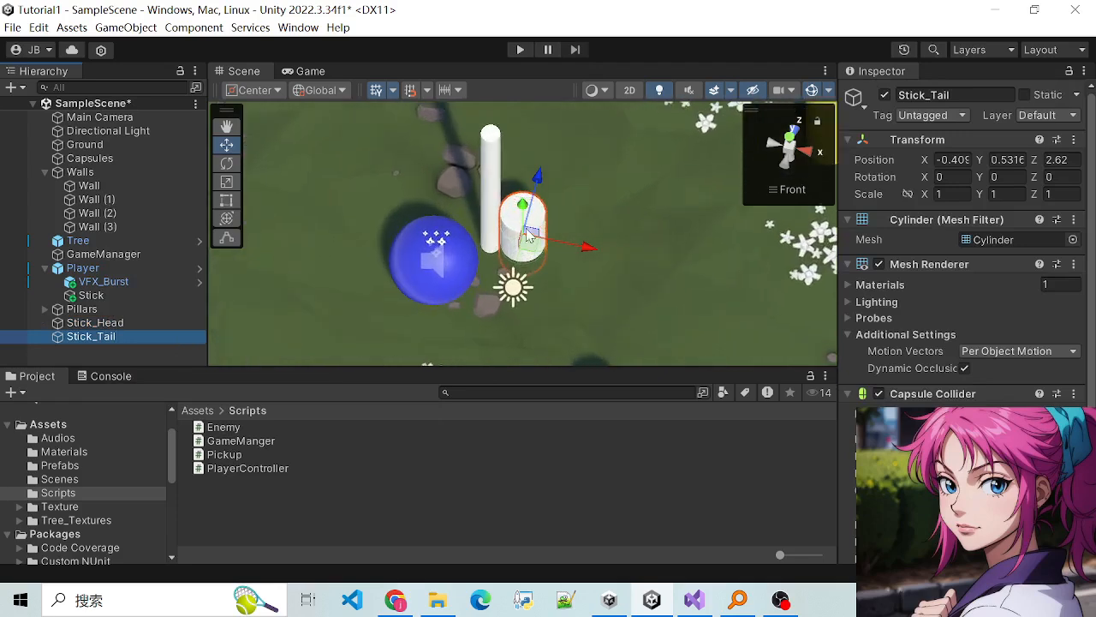
left_click_drag(532, 225, 577, 172)
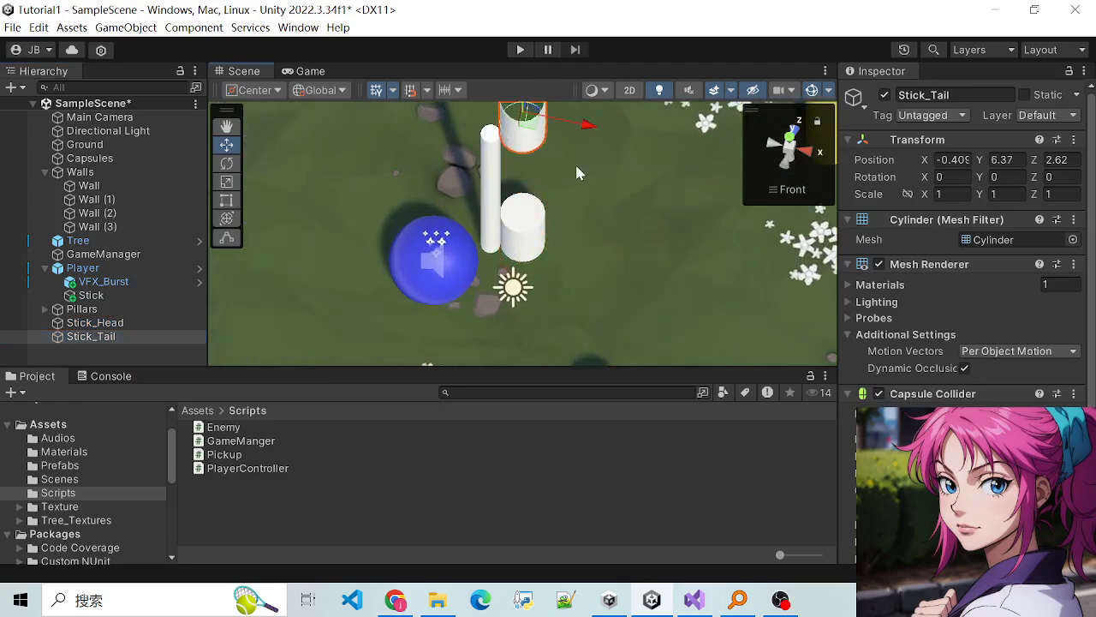
Step: Set the Stick's Z scale to 0.2178, matching its X scale
scroll(592, 182, "down", 3)
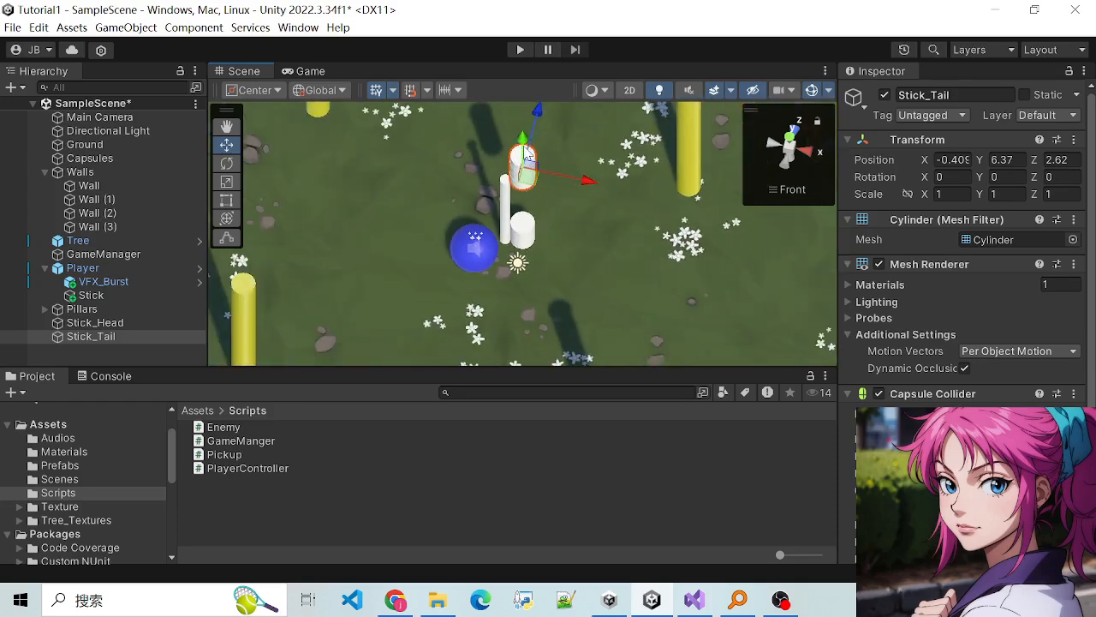
left_click_drag(610, 190, 611, 302, "alt")
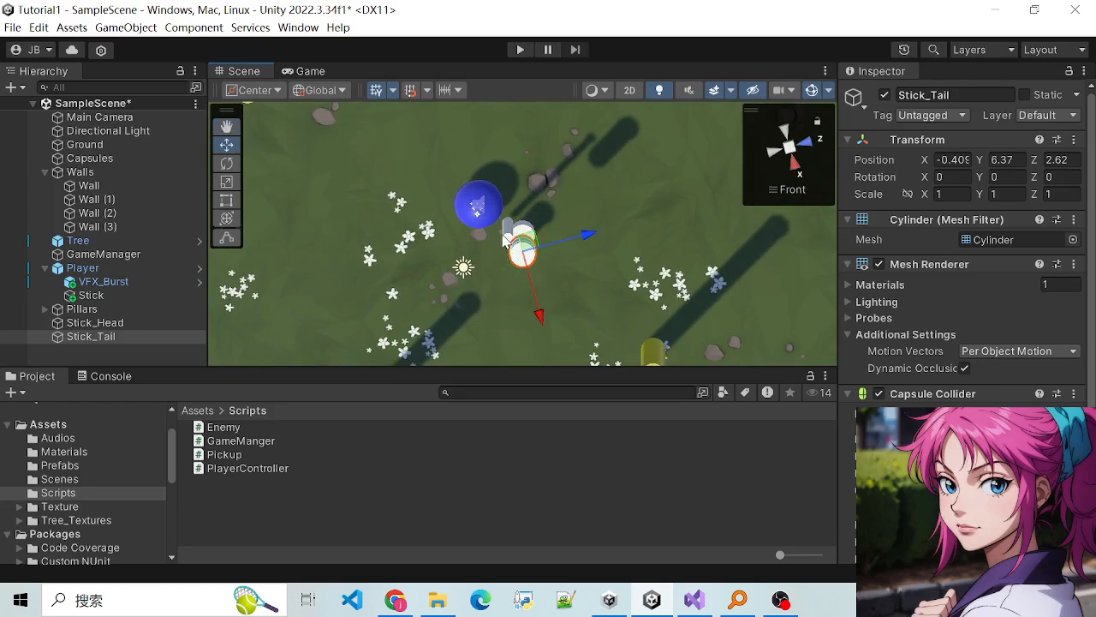
left_click(515, 248)
left_click(515, 248)
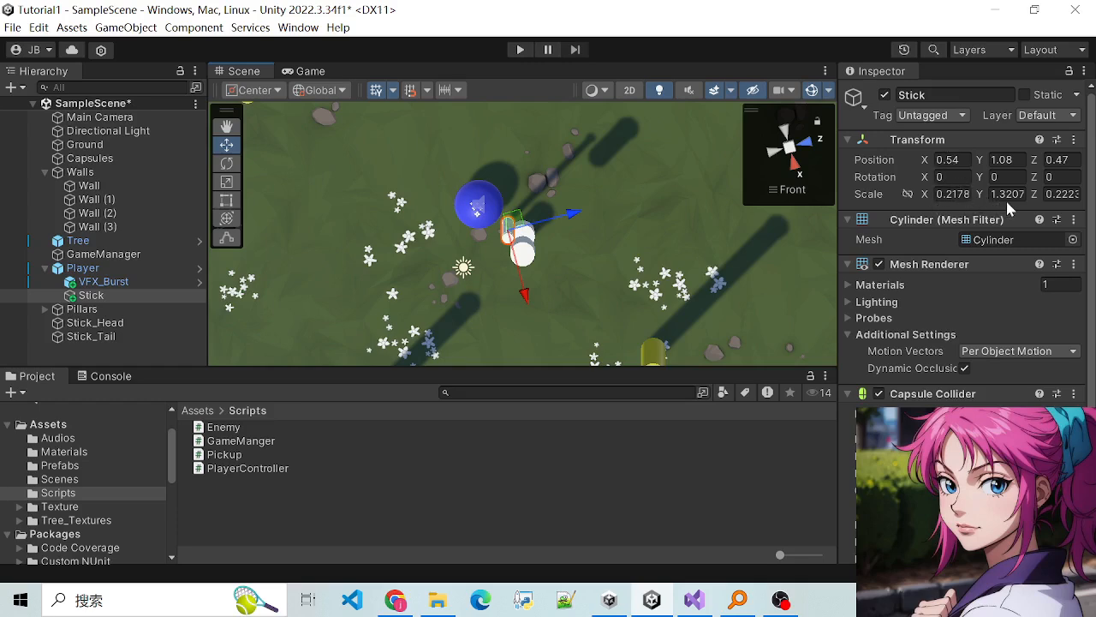
left_click(1062, 195)
double_click(1078, 199)
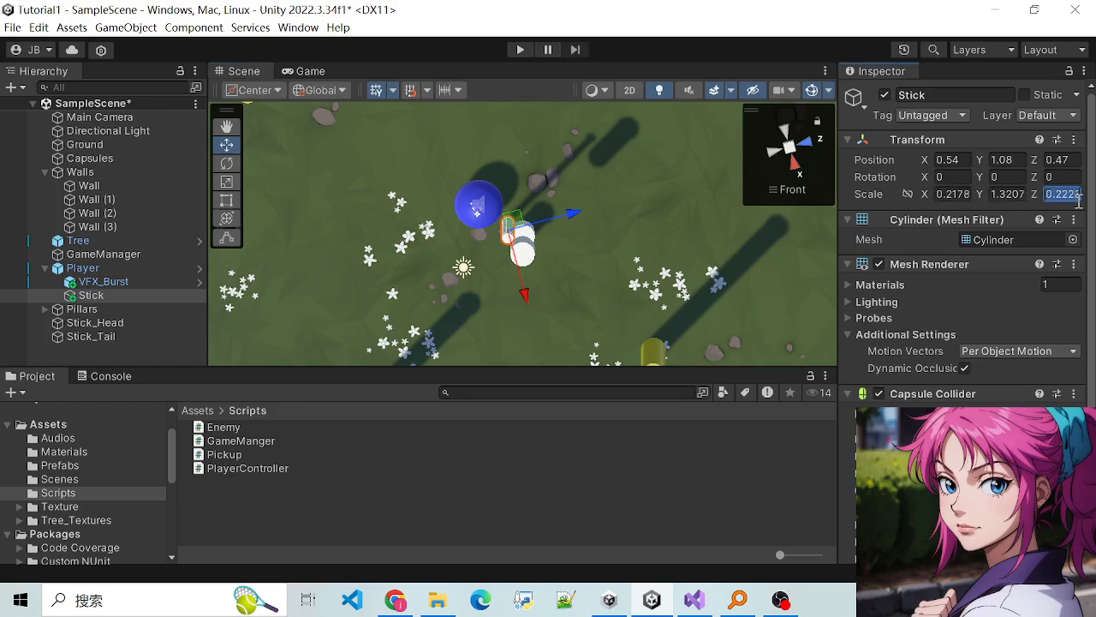
type("0.2178")
scroll(609, 256, "up", 3)
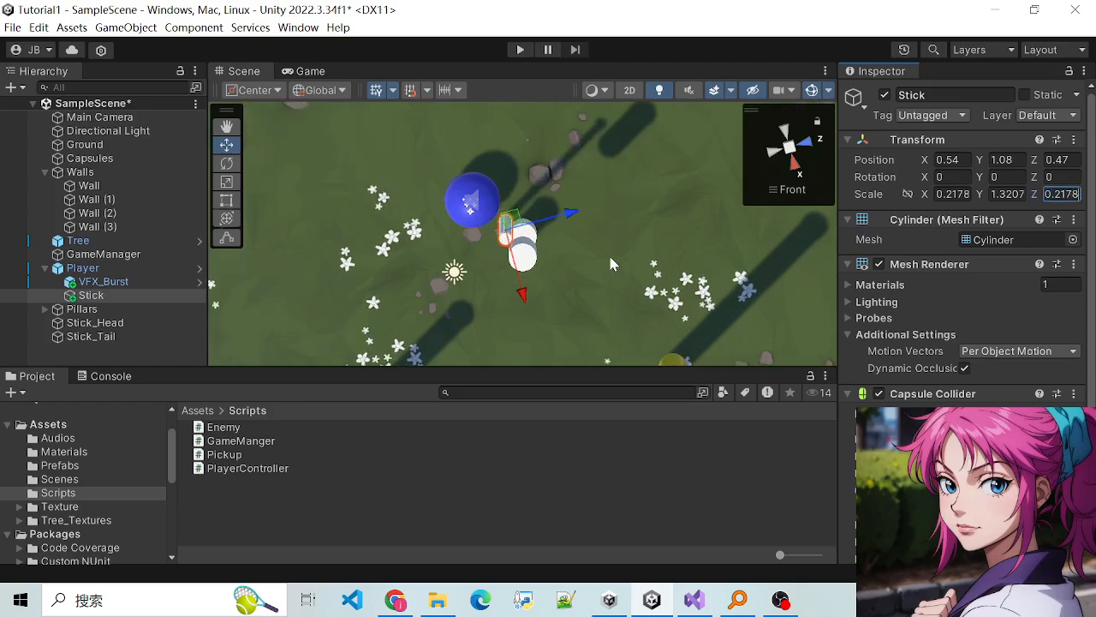
Step: Thin the Stick_Tail cylinder by setting its X and Z scale to 0.2178
left_click_drag(609, 256, 549, 219, "alt")
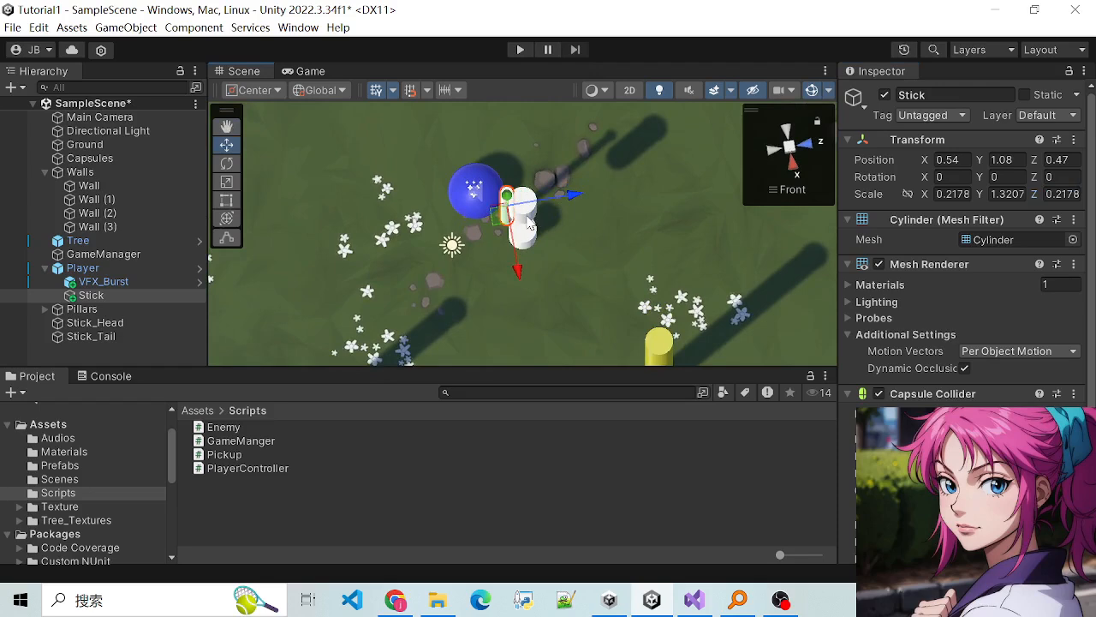
left_click(529, 224)
left_click(958, 195)
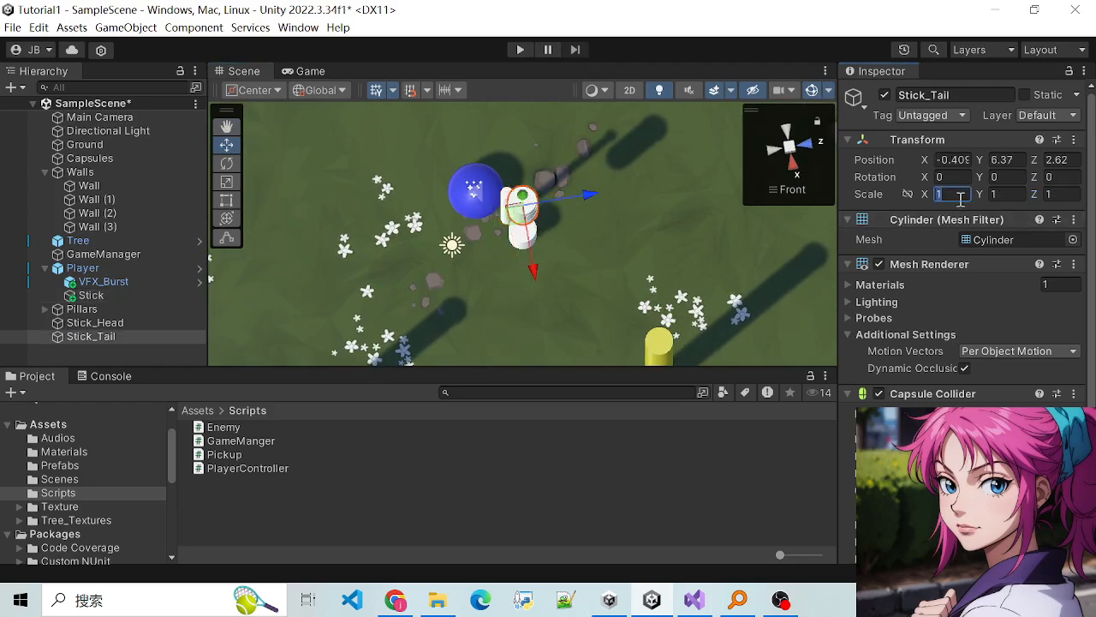
type("0.2178")
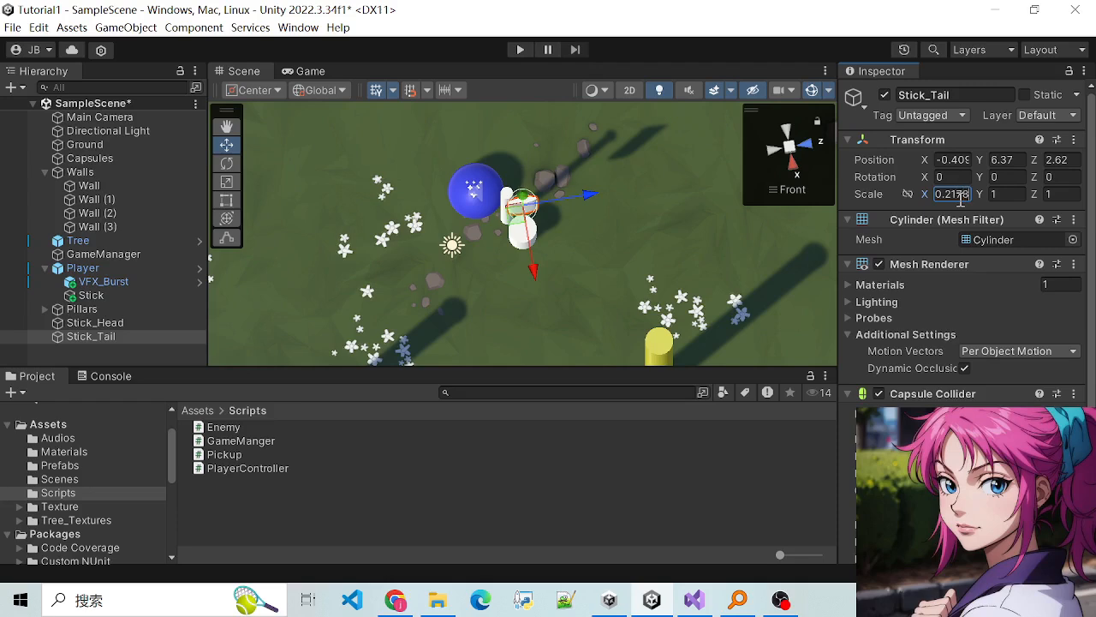
left_click(1057, 196)
type("0")
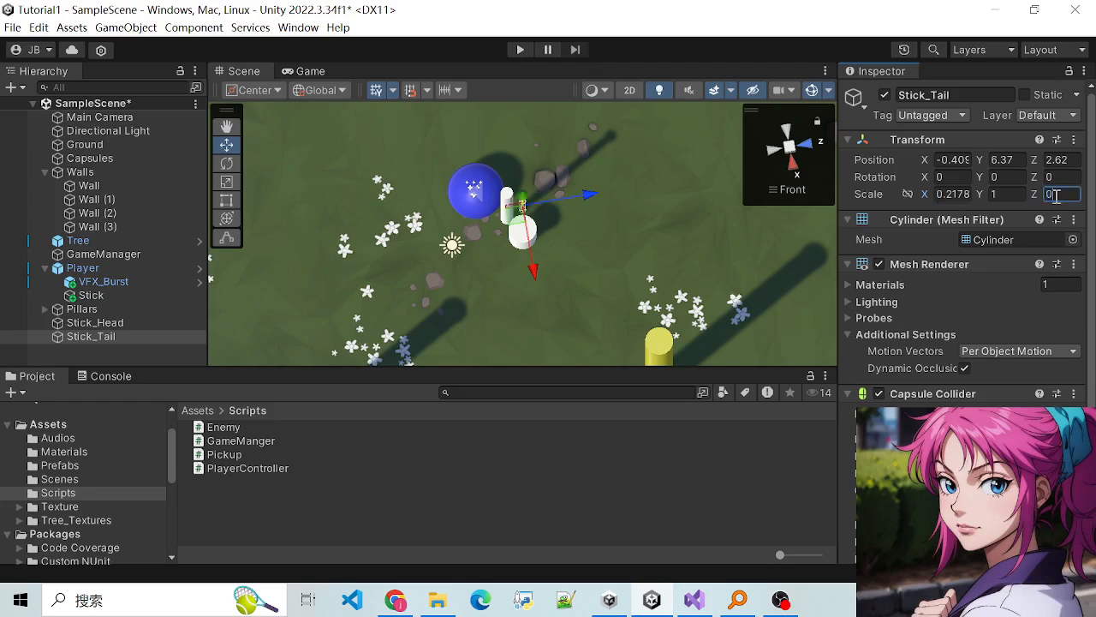
type(".2178")
left_click(628, 260)
scroll(572, 203, "up", 3)
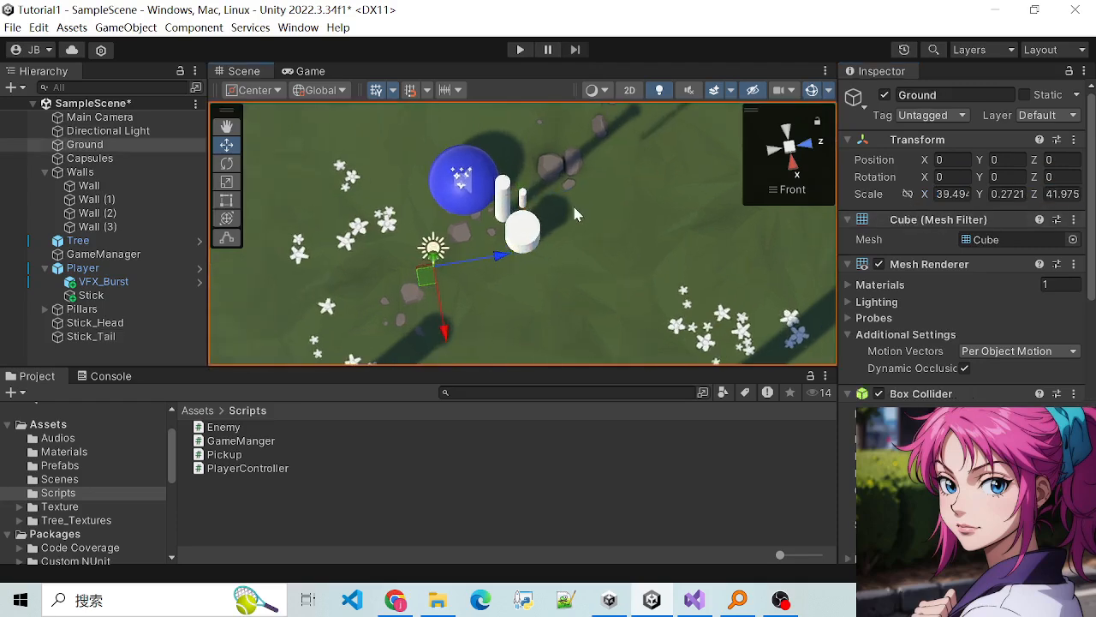
Step: Move Stick_Head away from the Stick and Stick_Tail along the X axis to an X position of 2.01
scroll(561, 212, "down", 3)
left_click_drag(592, 203, 610, 250, "alt")
left_click(507, 215)
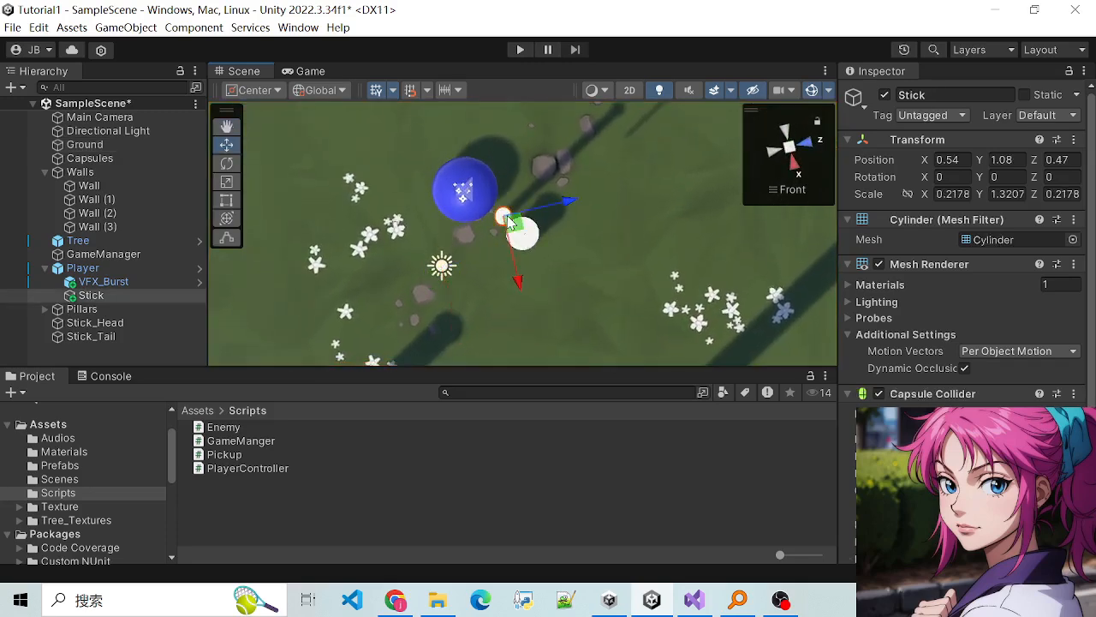
left_click(529, 247)
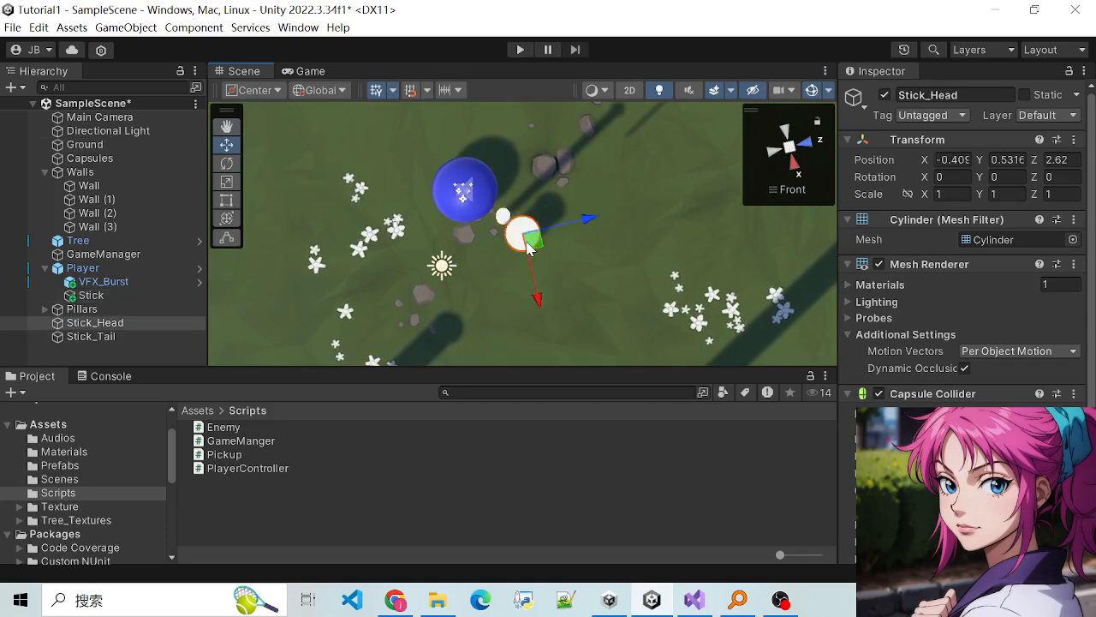
left_click_drag(531, 270, 550, 351)
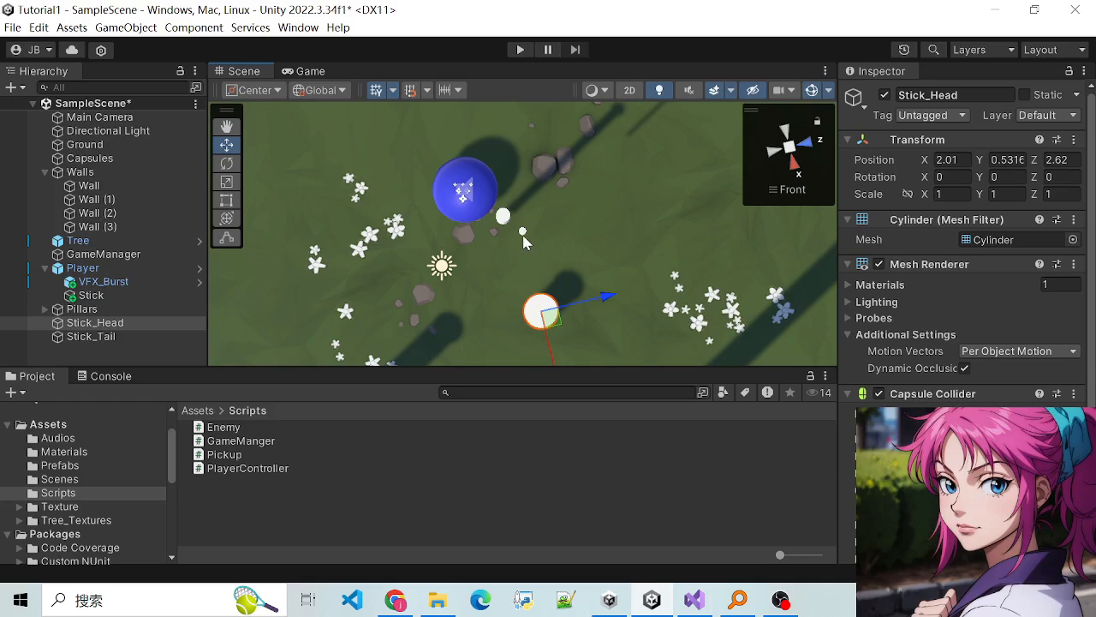
Step: Compare the thickness and scale values of Stick_Tail and the Stick from above
left_click(525, 242)
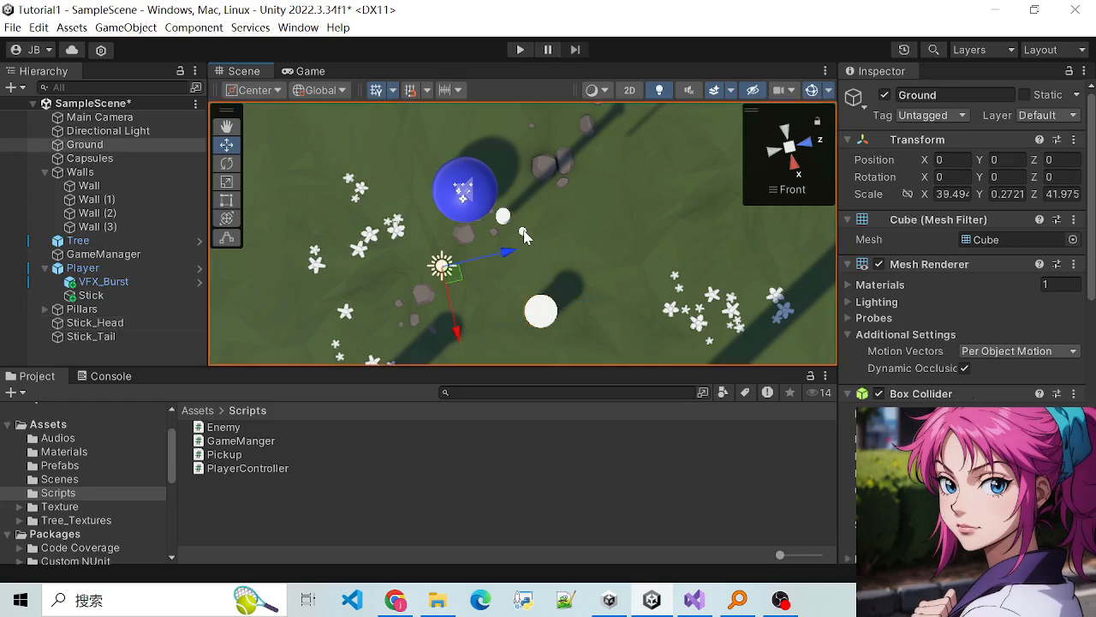
left_click(524, 233)
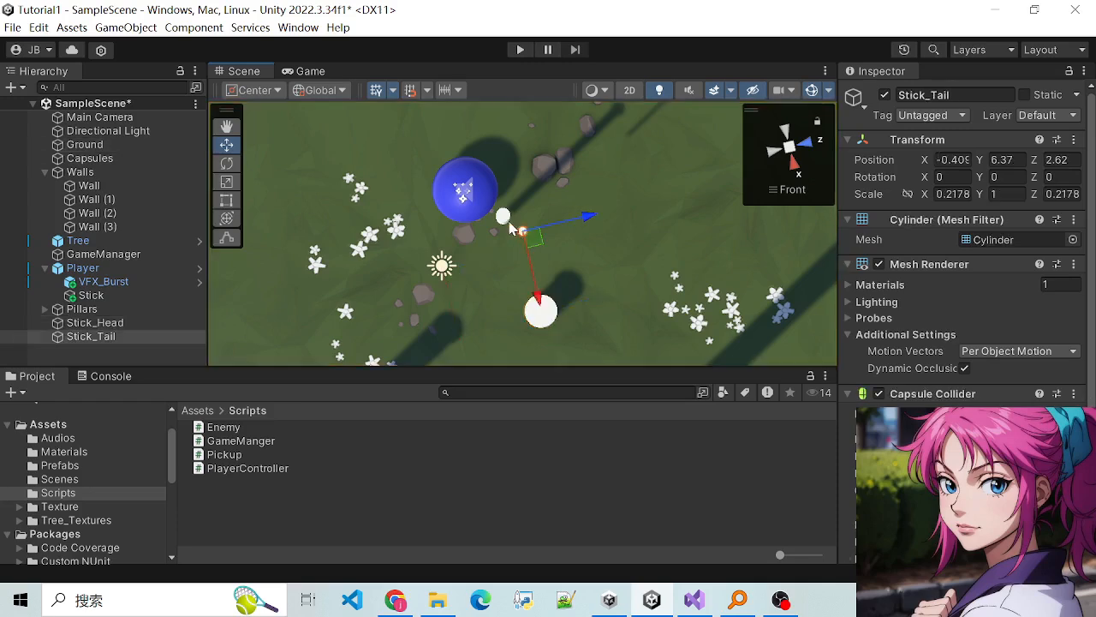
left_click(510, 227)
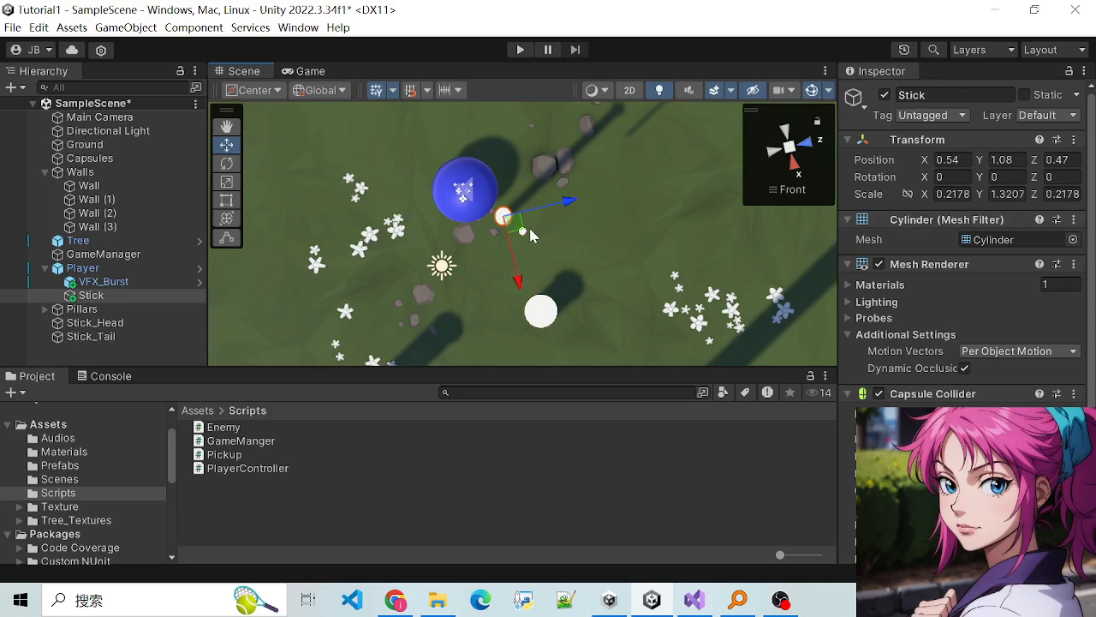
scroll(638, 198, "up", 3)
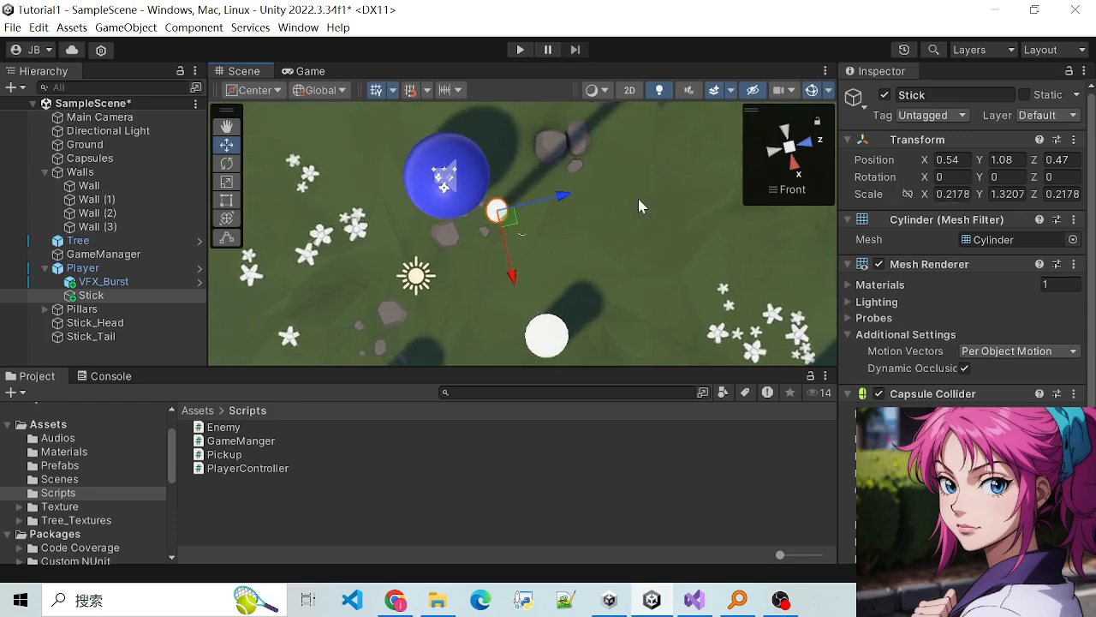
scroll(621, 199, "down", 2)
left_click(524, 229)
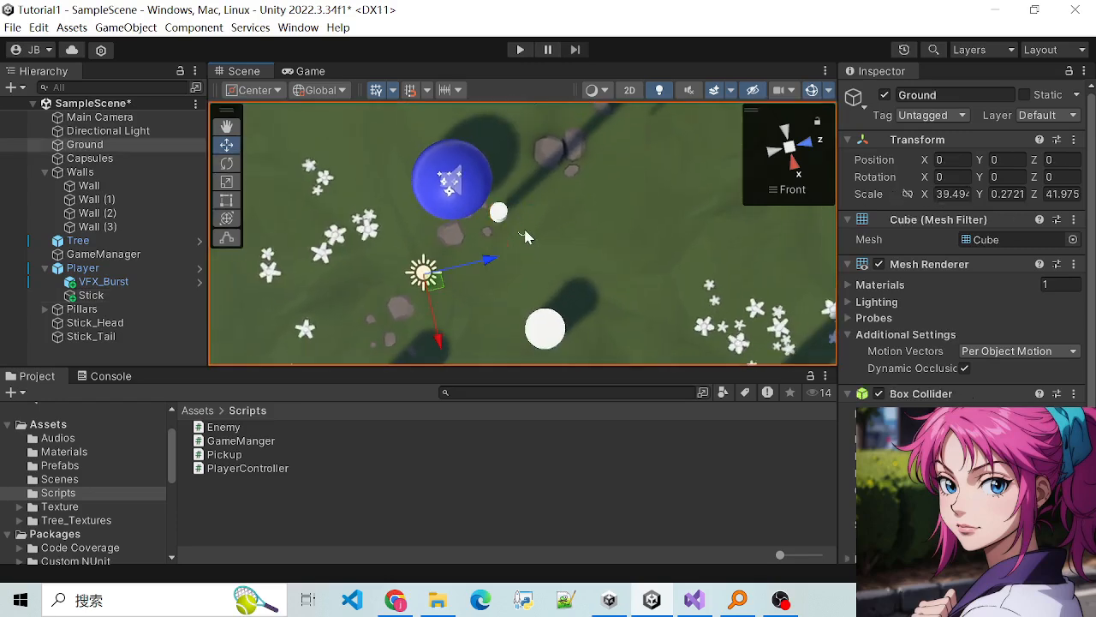
scroll(542, 219, "up", 5)
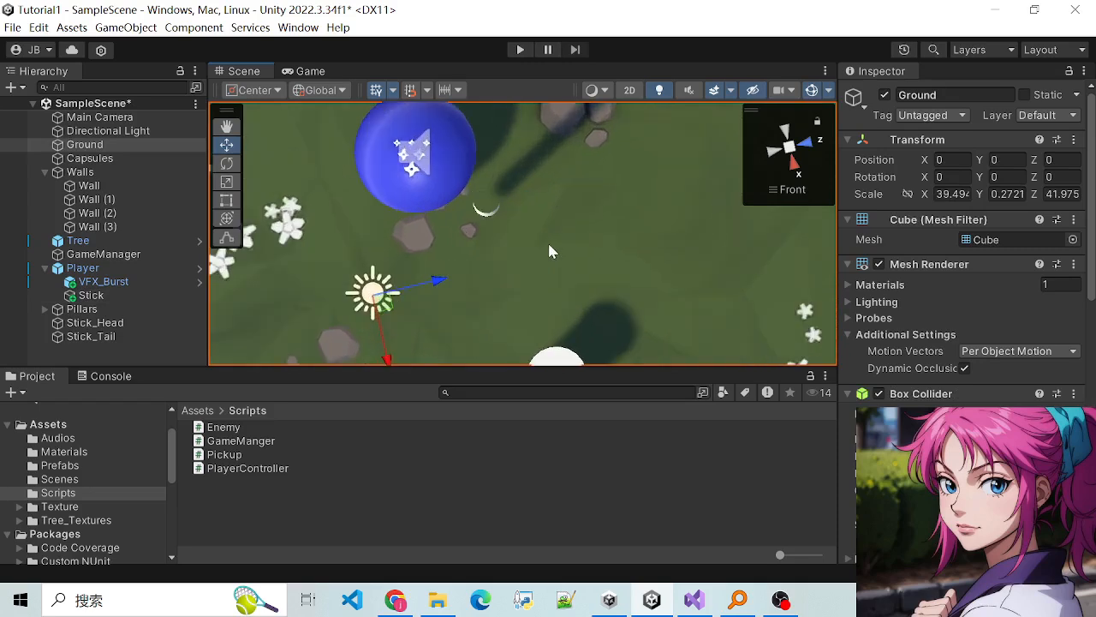
scroll(550, 252, "down", 6)
Step: Lower Stick_Tail beside the Stick to a Y position of 2.35
left_click_drag(539, 261, 449, 111, "alt")
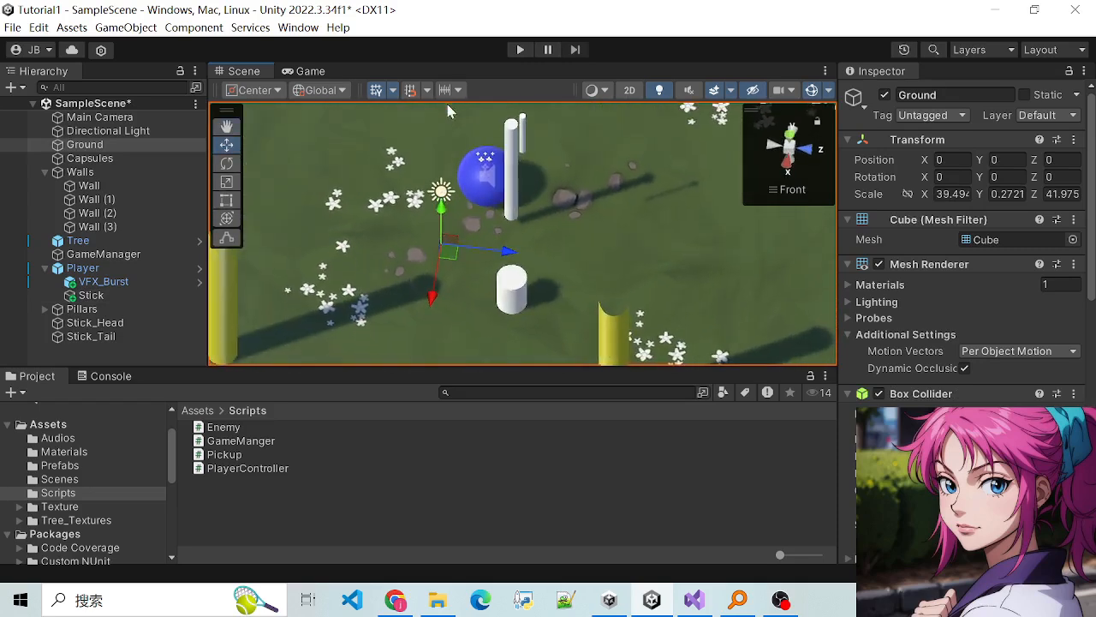
left_click(523, 146)
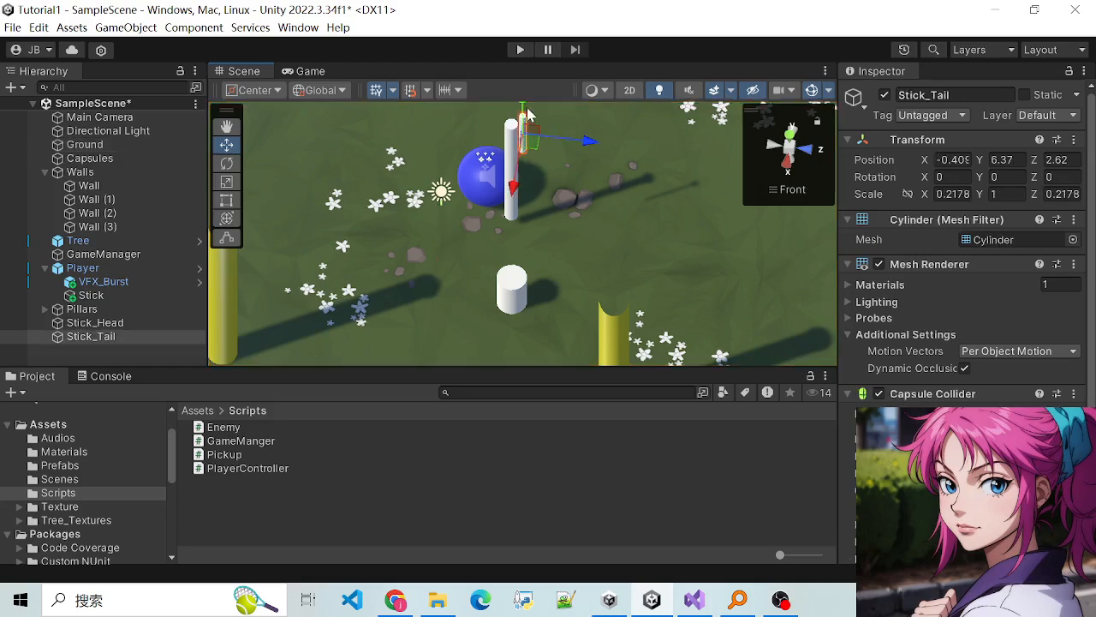
left_click_drag(524, 111, 524, 171)
scroll(611, 225, "up", 2)
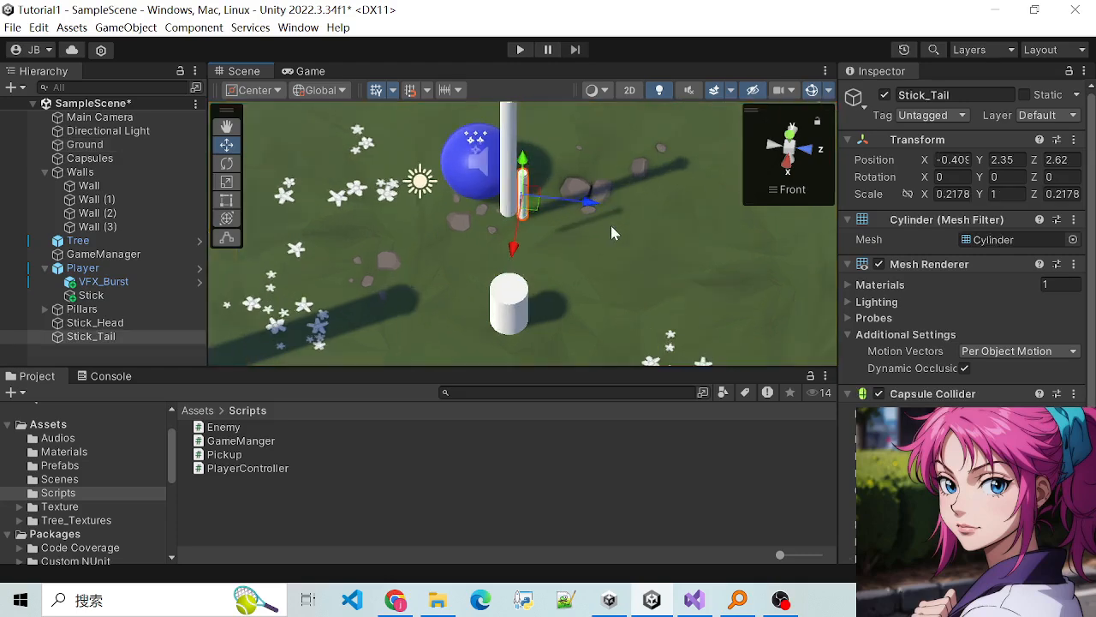
Step: Inspect the Stick and Stick_Tail alternately from several angles, comparing their widths and Transform scales
scroll(516, 141, "up", 1)
left_click(514, 141)
scroll(517, 163, "down", 3)
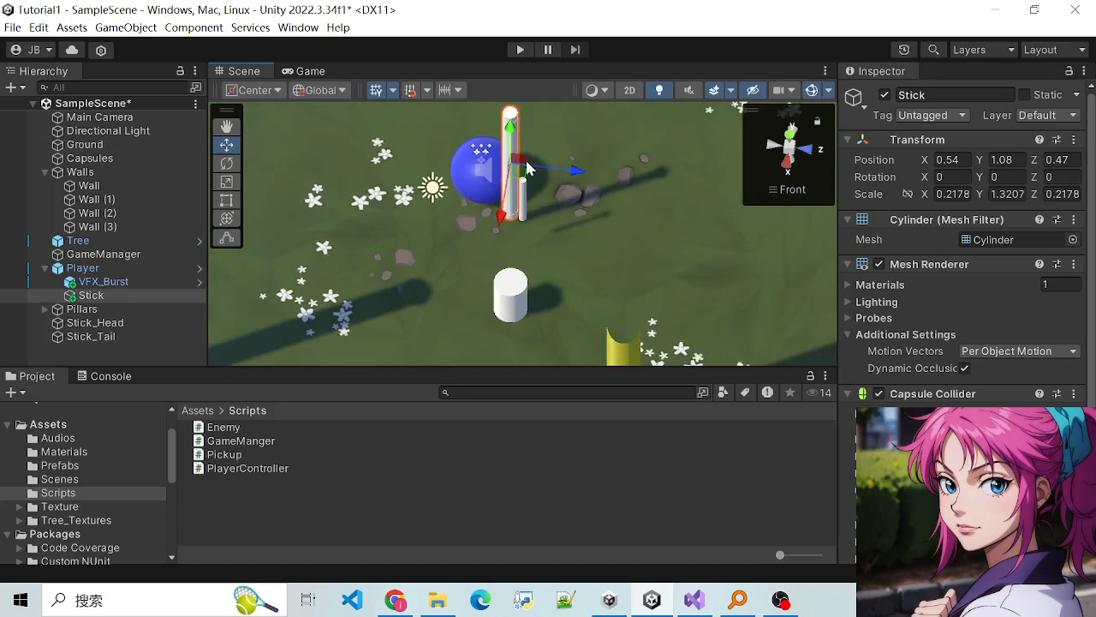
left_click(528, 199)
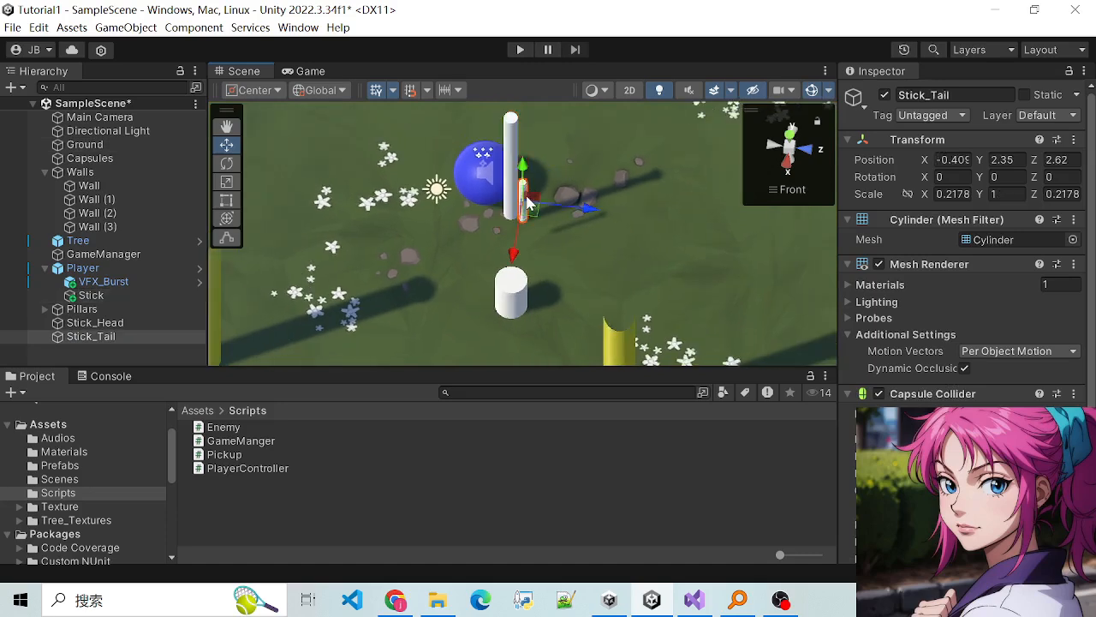
left_click(512, 141)
left_click(524, 203)
left_click(514, 163)
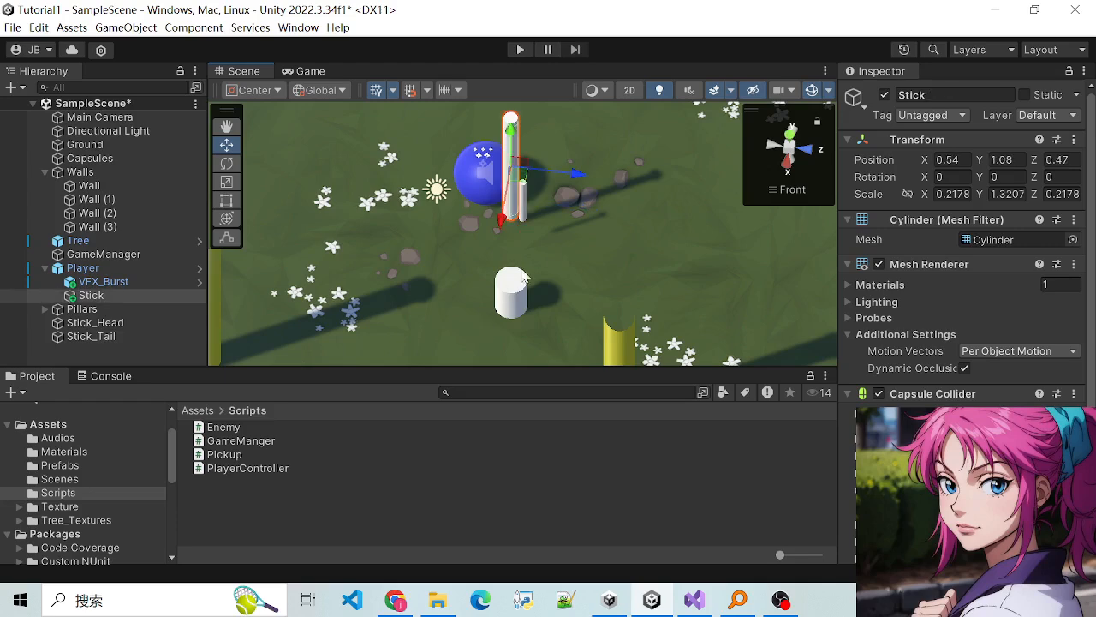
scroll(554, 250, "up", 3)
scroll(557, 244, "down", 4)
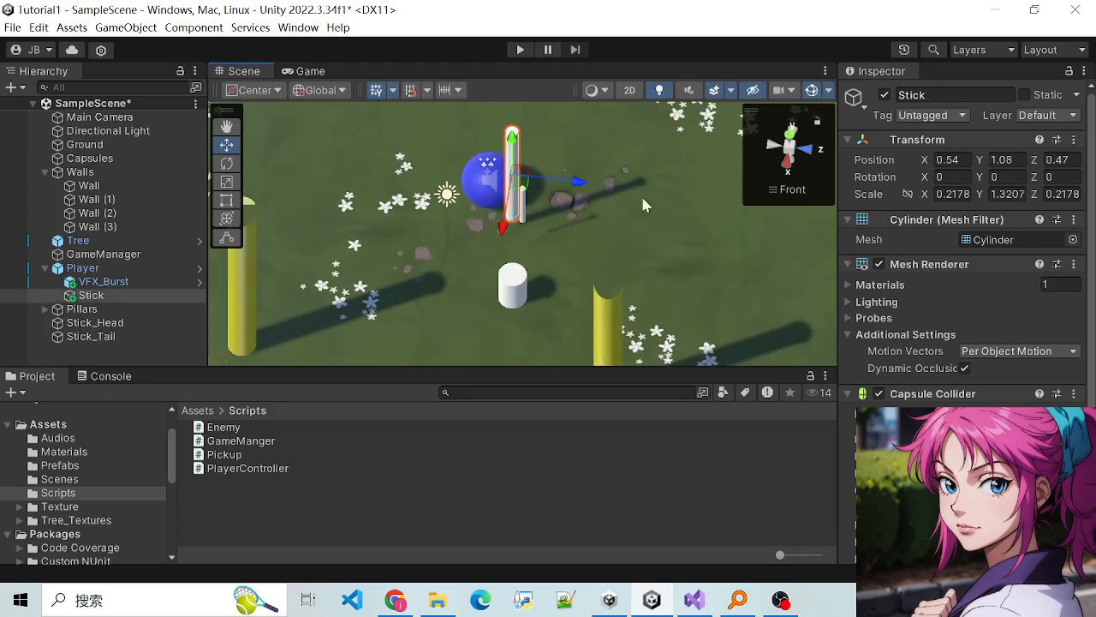
left_click_drag(640, 194, 595, 298, "alt")
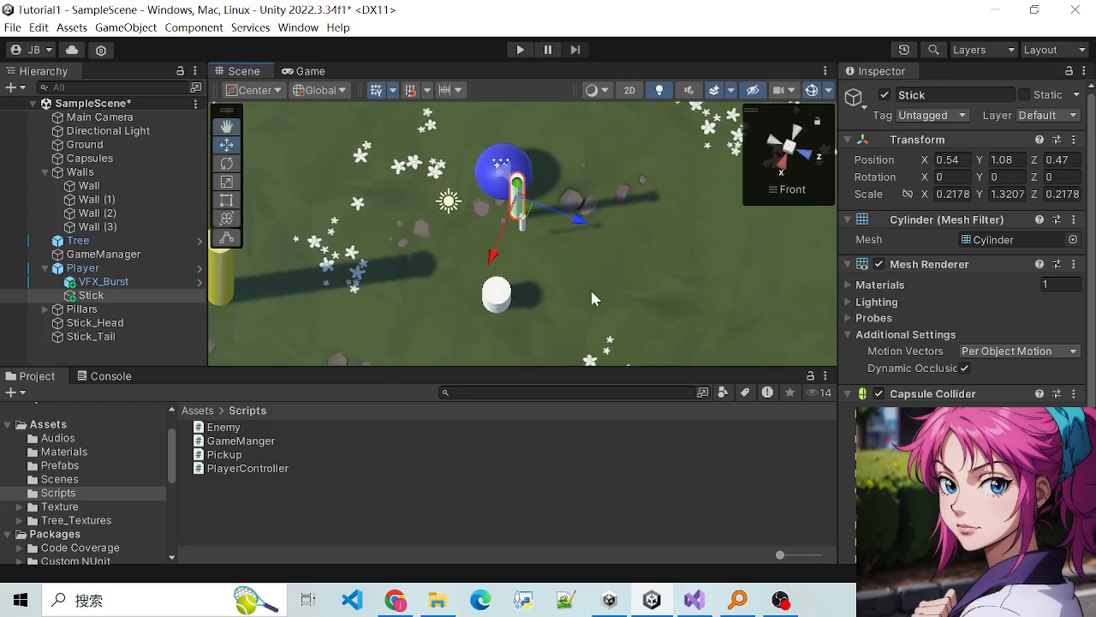
left_click(523, 225)
scroll(600, 210, "up", 5)
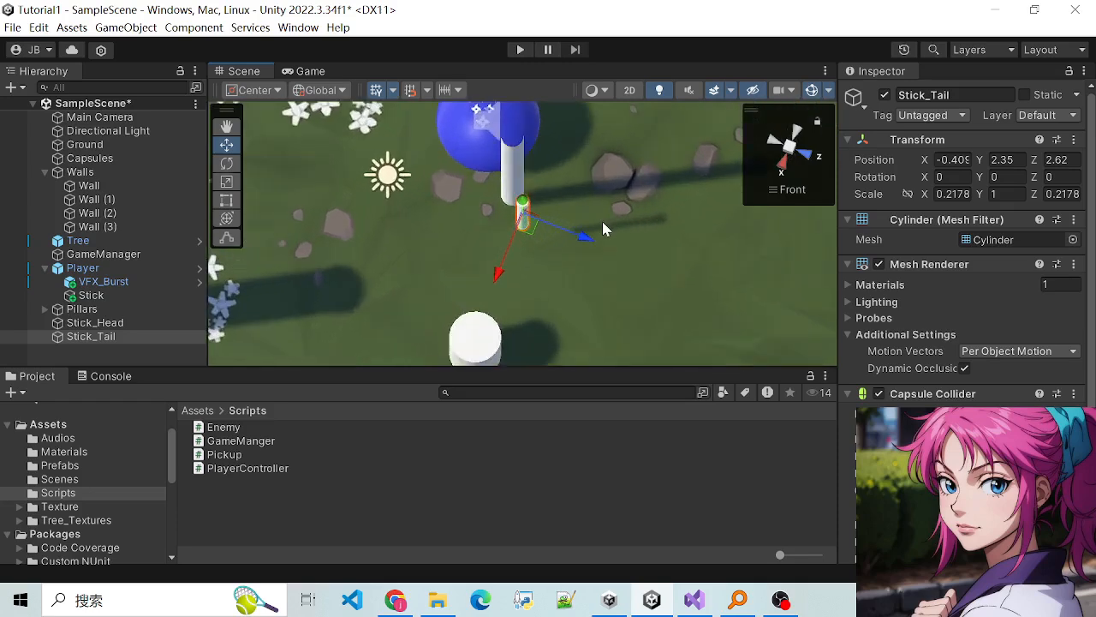
left_click_drag(574, 238, 558, 192, "alt")
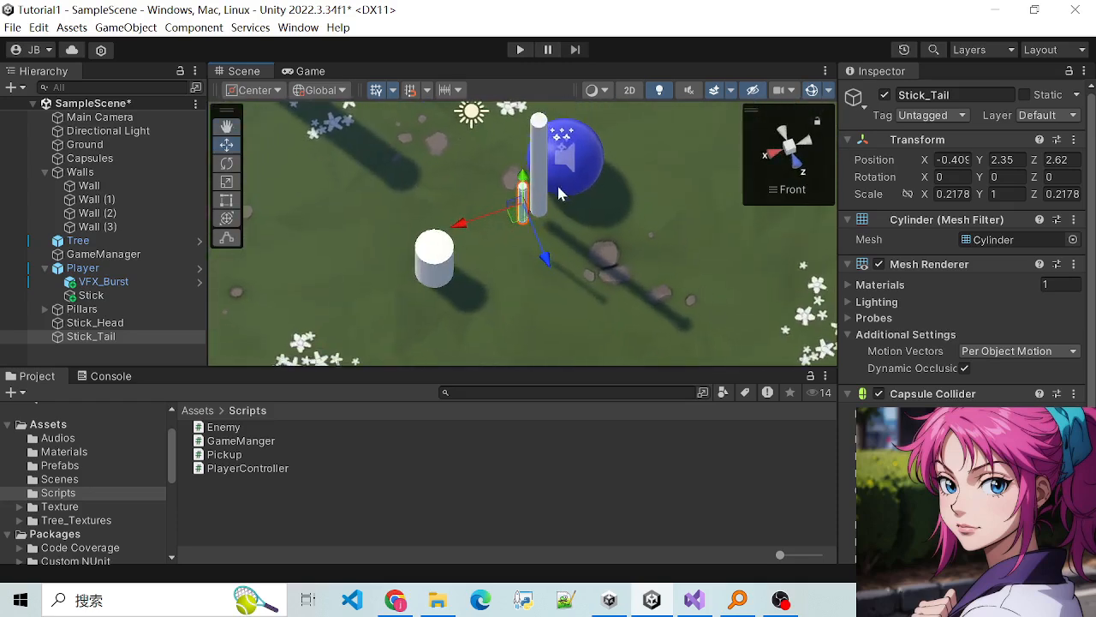
Step: View the cylinders from near ground level and switch the scene view to perspective projection
left_click_drag(591, 227, 573, 75, "alt")
right_click(788, 146)
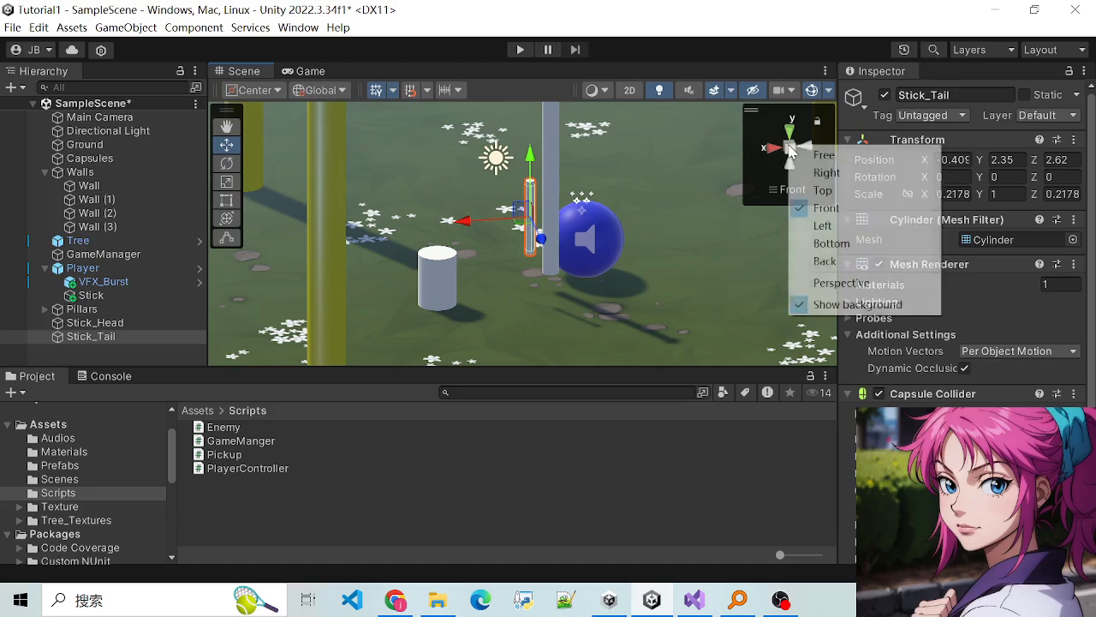
left_click(835, 284)
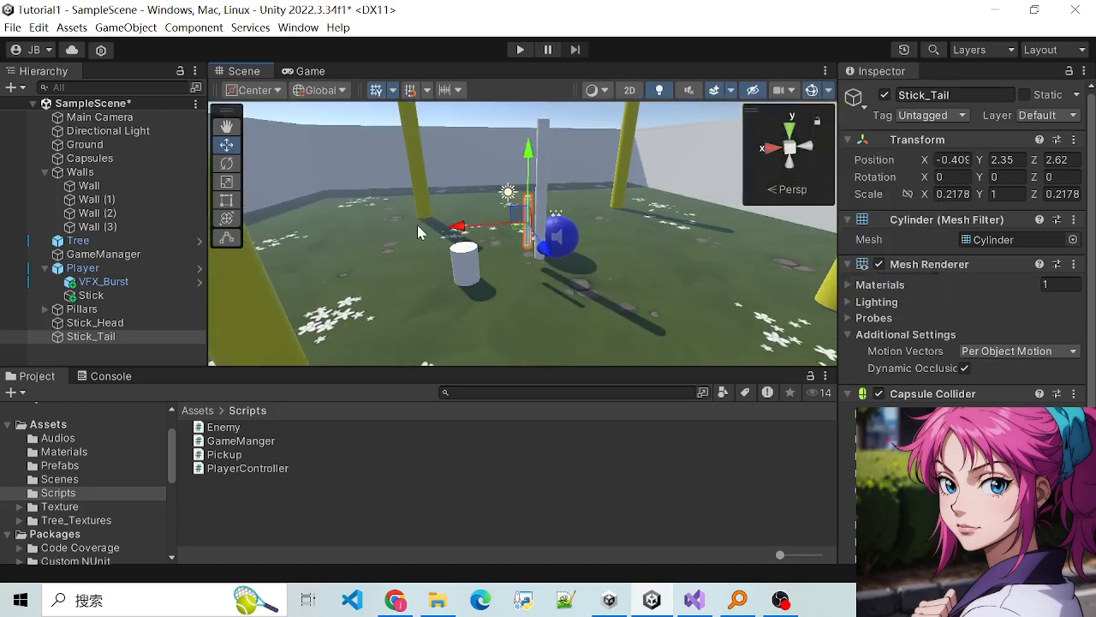
Step: Examine the Stick and Stick_Tail close up in perspective to compare their thickness
left_click_drag(488, 248, 591, 236, "alt")
scroll(730, 249, "up", 4)
scroll(698, 250, "down", 6)
scroll(678, 239, "up", 3)
scroll(721, 268, "up", 5, "alt")
scroll(737, 259, "down", 5, "alt")
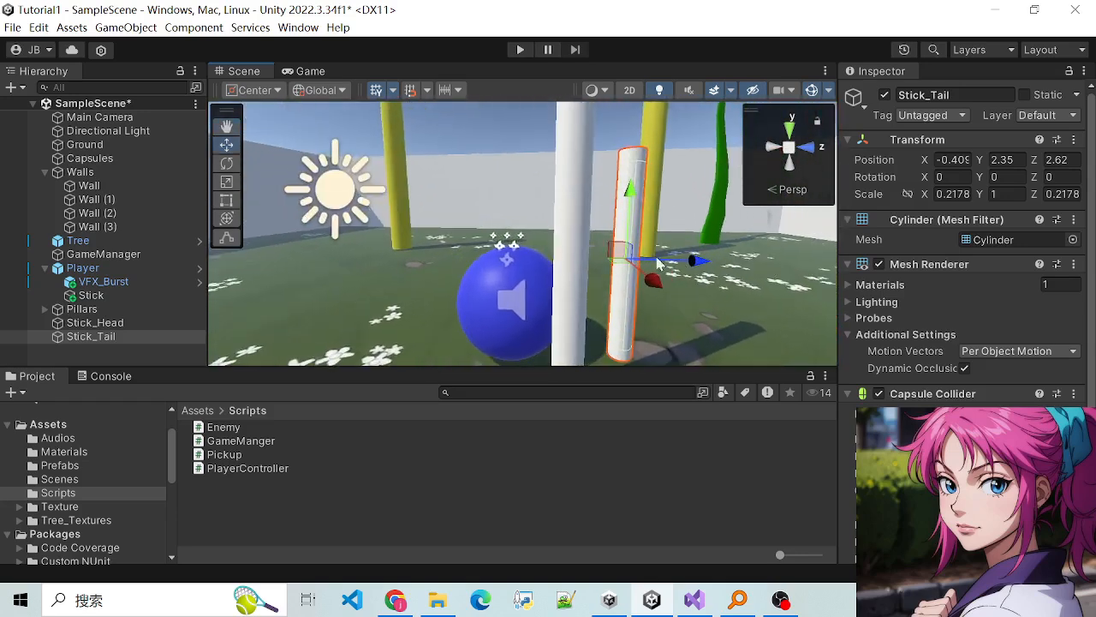
left_click(585, 231)
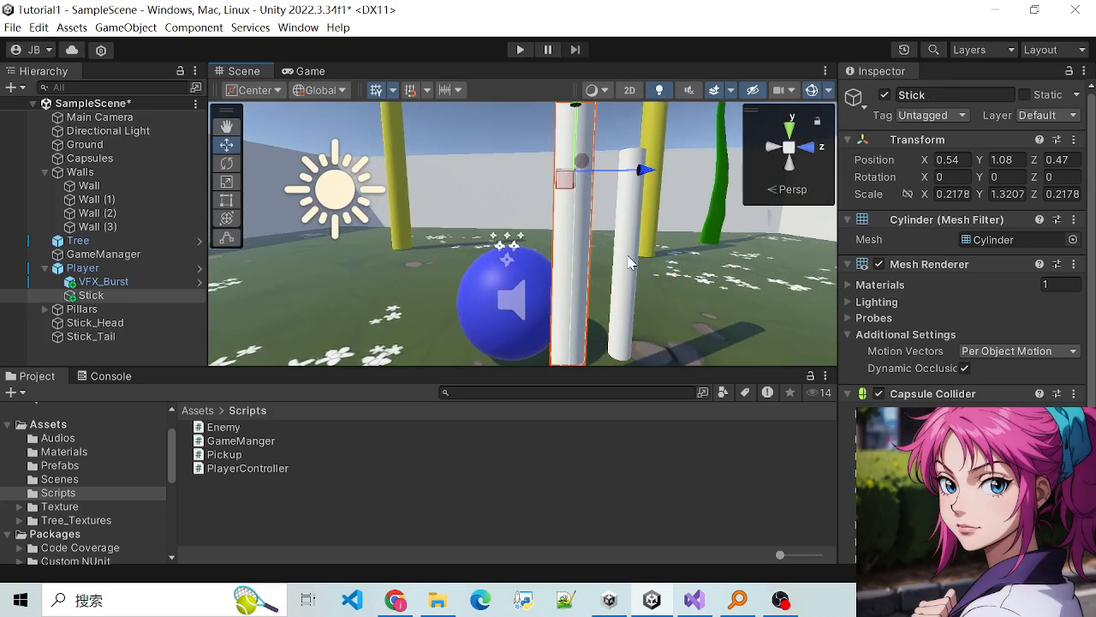
scroll(631, 258, "up", 4)
scroll(633, 262, "down", 5)
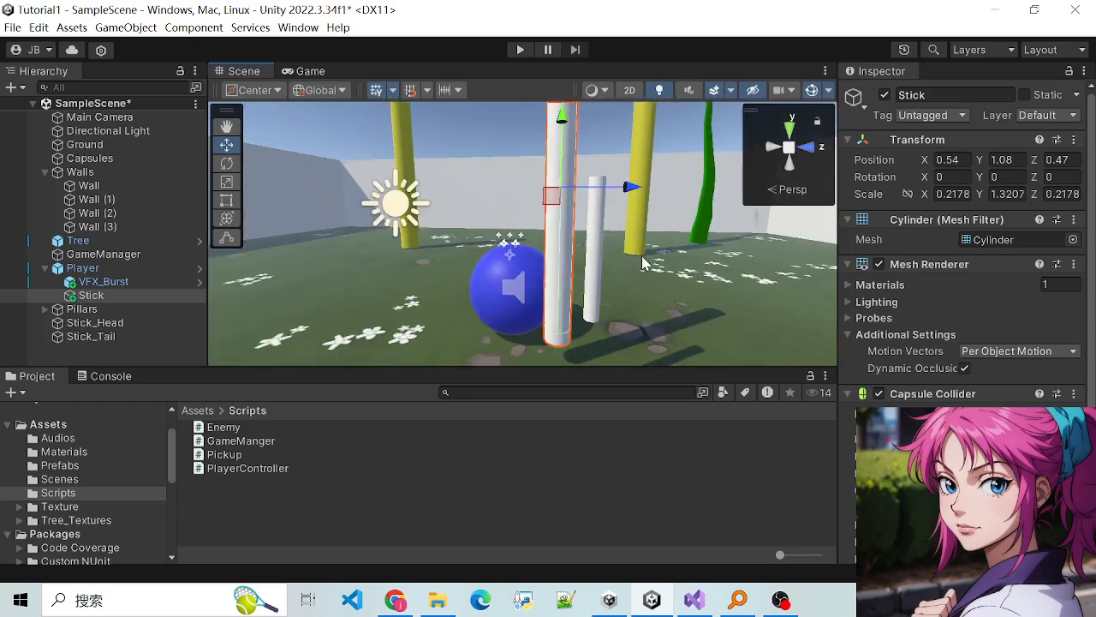
scroll(626, 259, "up", 2)
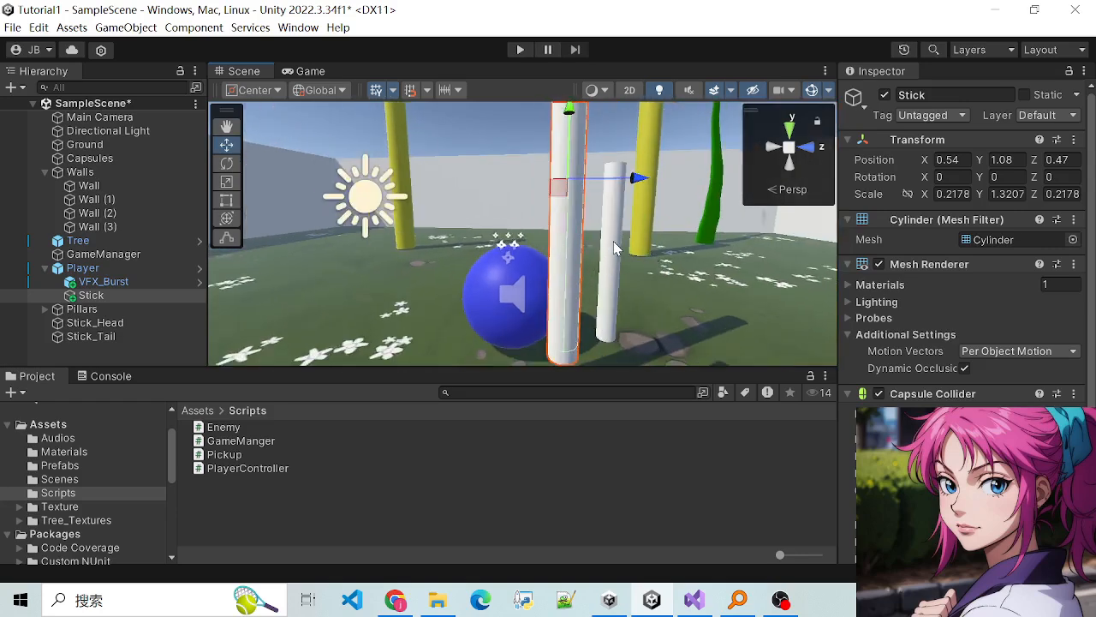
Step: Select Stick_Tail and the Stick in turn to compare their X and Z scales with their apparent thickness
left_click(612, 248)
left_click(595, 247)
left_click(611, 247)
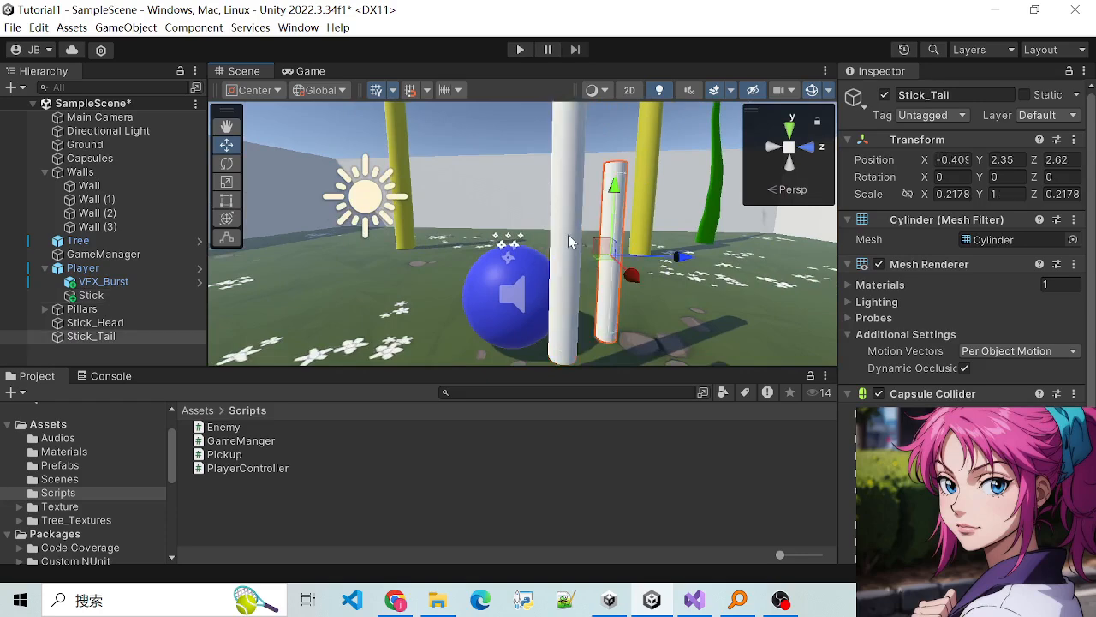
left_click(597, 252)
left_click(604, 252)
left_click(604, 253)
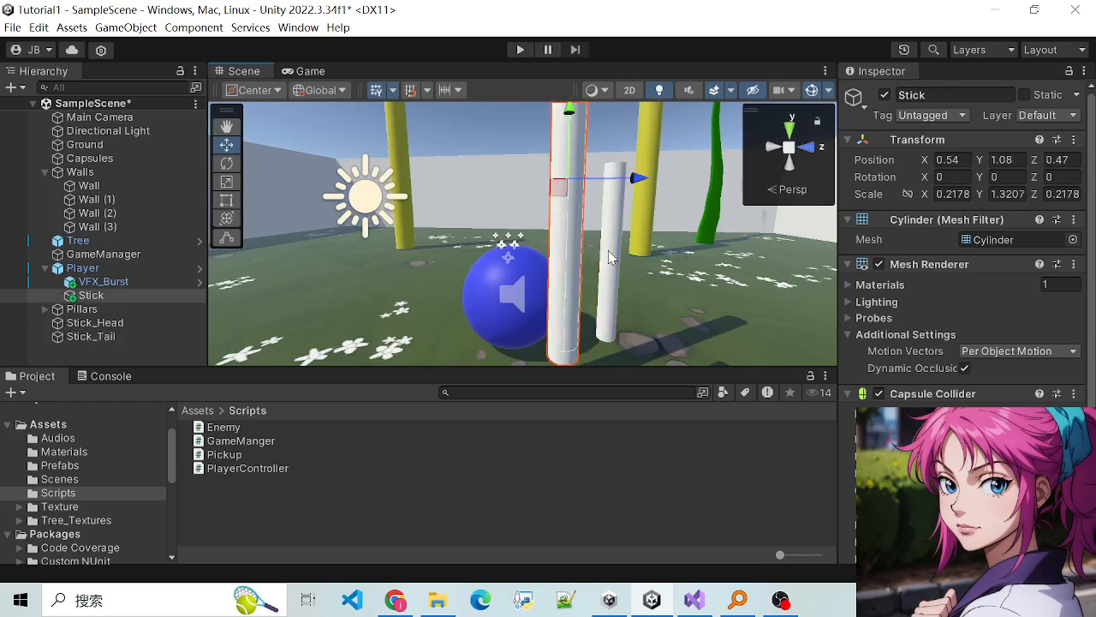
left_click(605, 252)
left_click(604, 252)
left_click_drag(712, 299, 644, 304, "alt")
left_click(588, 261)
left_click(543, 243)
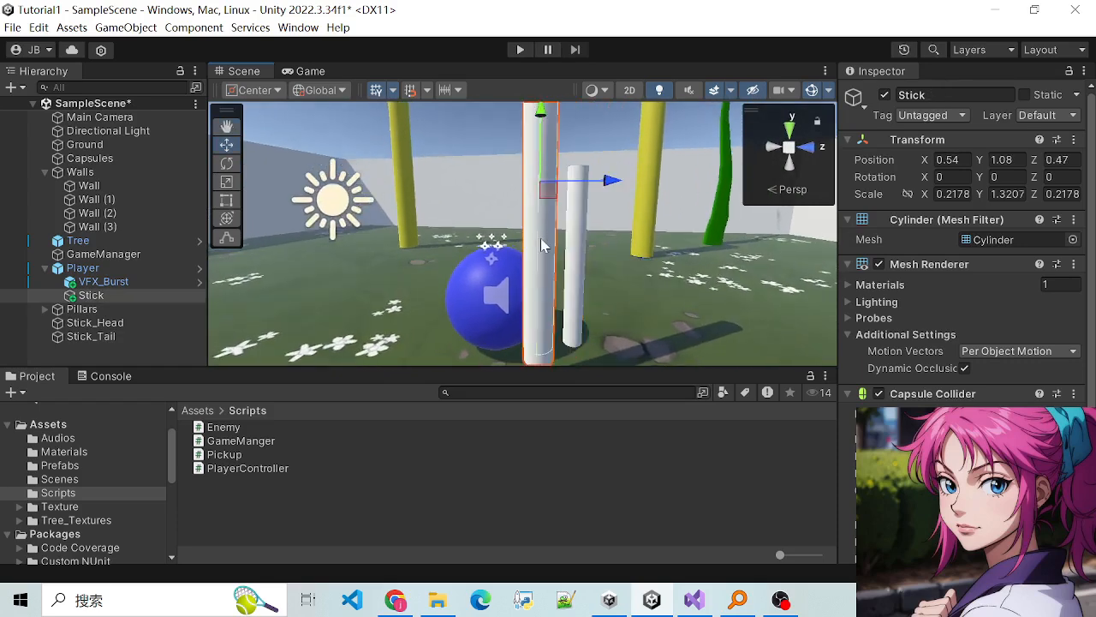
Step: Recheck the Stick's X scale against Stick_Tail and compare both cylinders from nearer and farther viewpoints
left_click(943, 195)
left_click(586, 260)
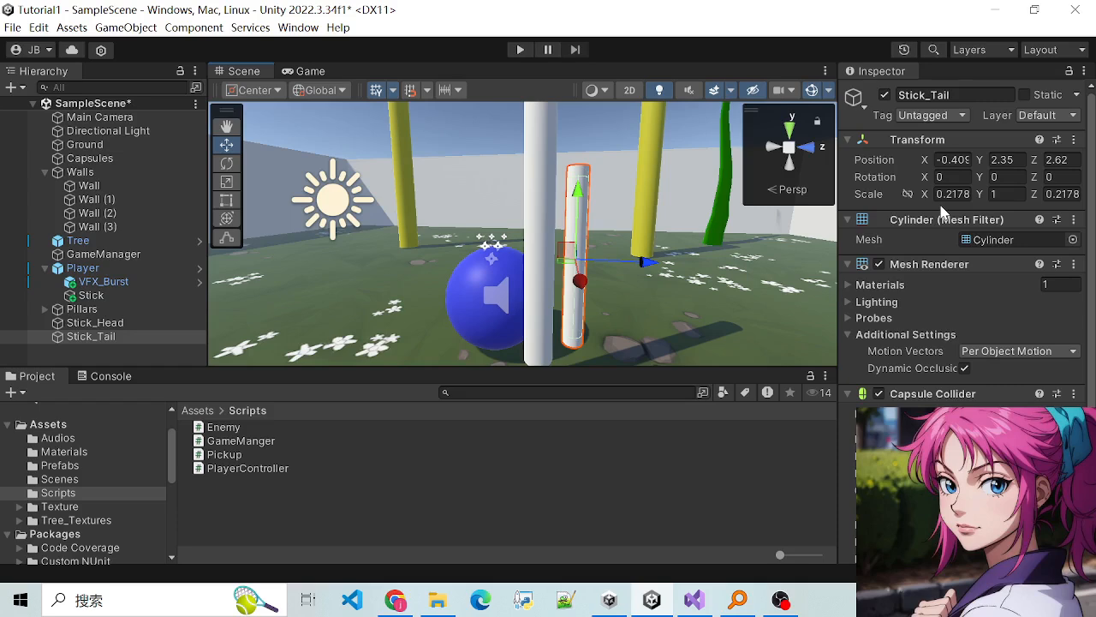
left_click(545, 246)
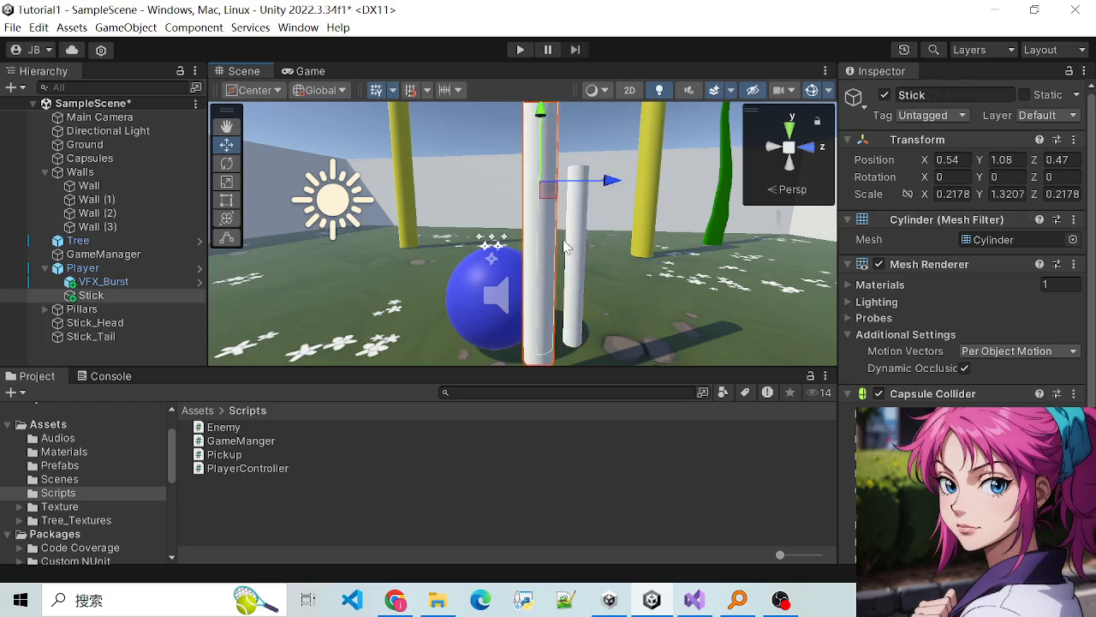
left_click(574, 243)
left_click(547, 242)
left_click(588, 263)
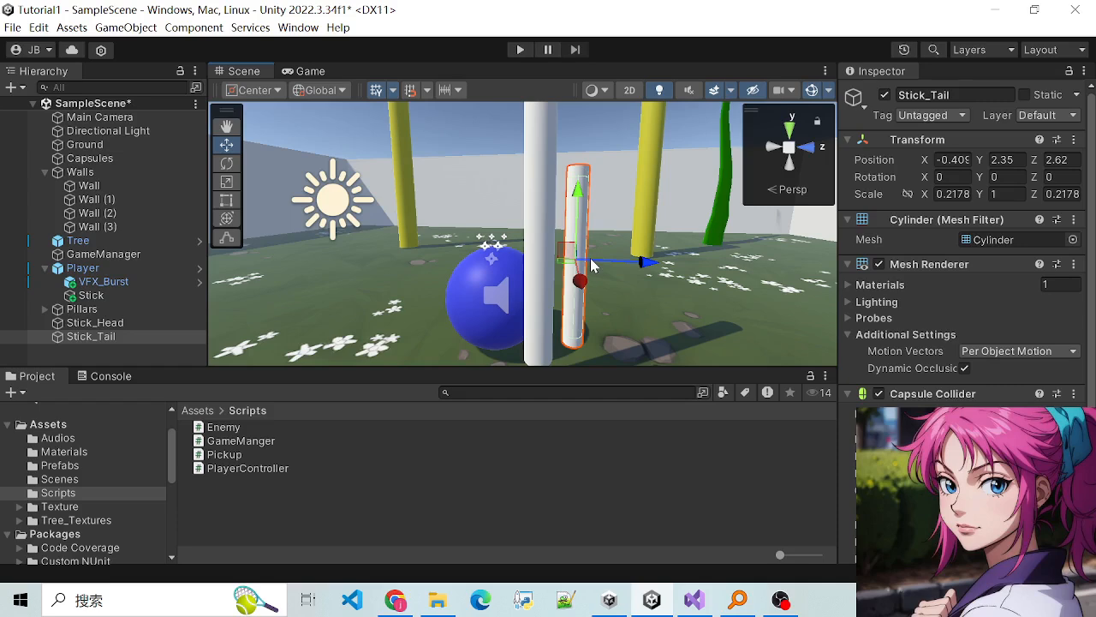
scroll(659, 205, "down", 6)
scroll(621, 218, "up", 5)
scroll(620, 226, "down", 1)
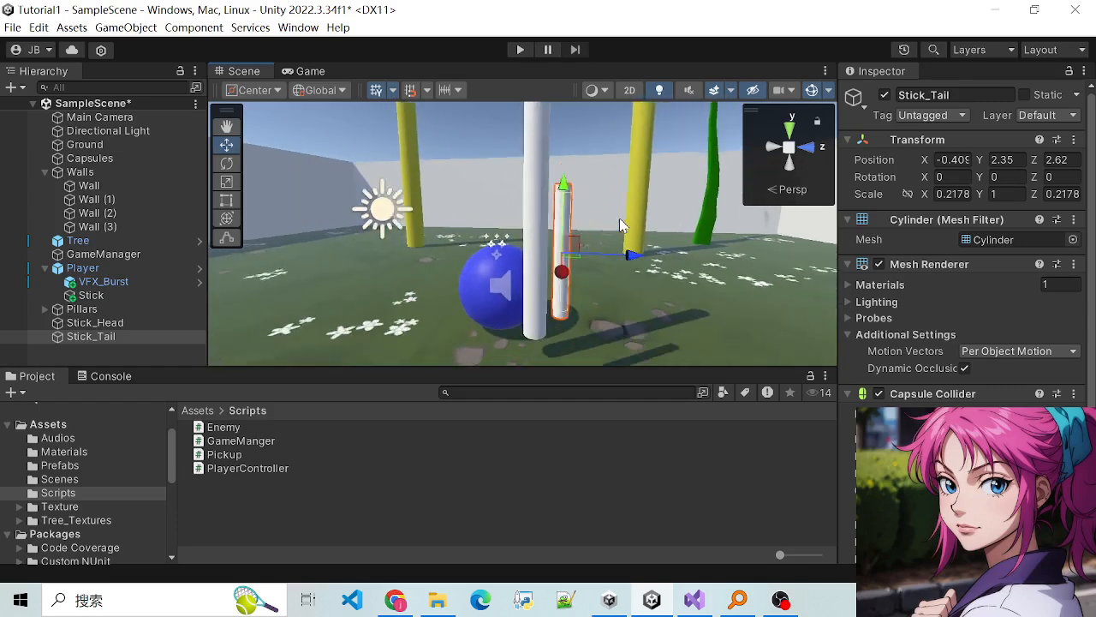
scroll(621, 226, "down", 4)
scroll(621, 226, "up", 5)
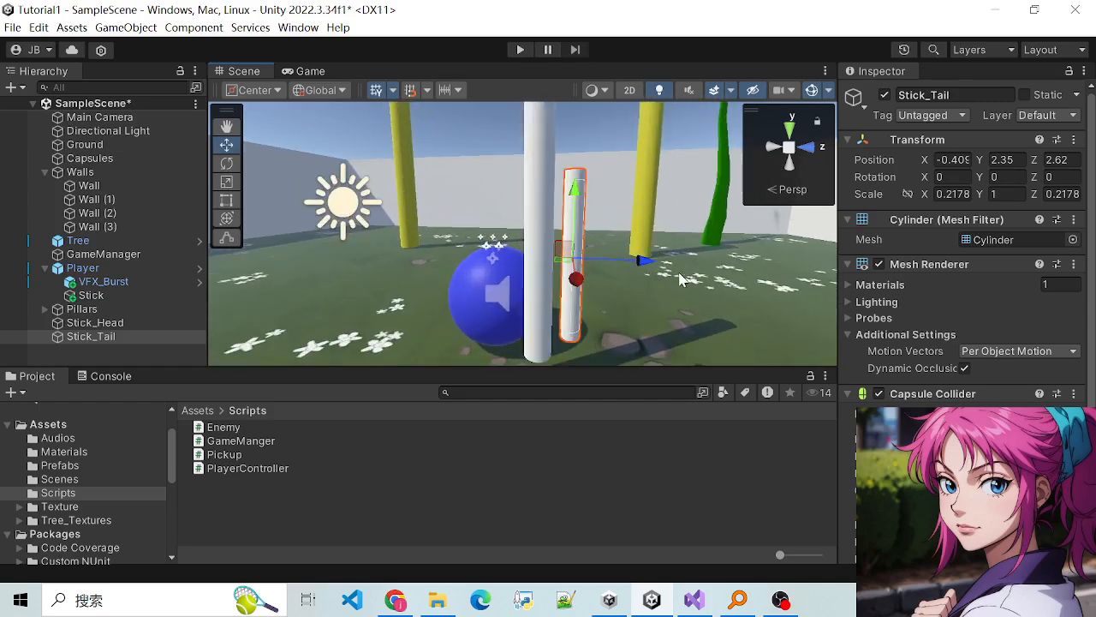
Step: Delete the Stick from under Player and the separate Stick_Head cylinder from the scene
left_click_drag(697, 257, 534, 343, "alt")
scroll(512, 295, "down", 4)
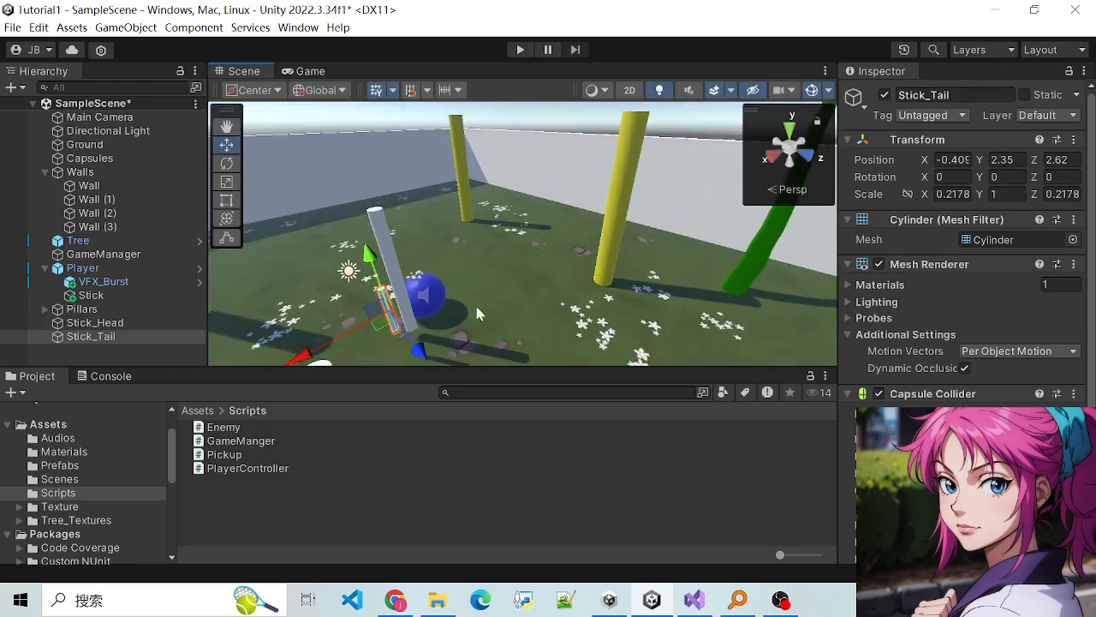
left_click(380, 245)
key("Delete")
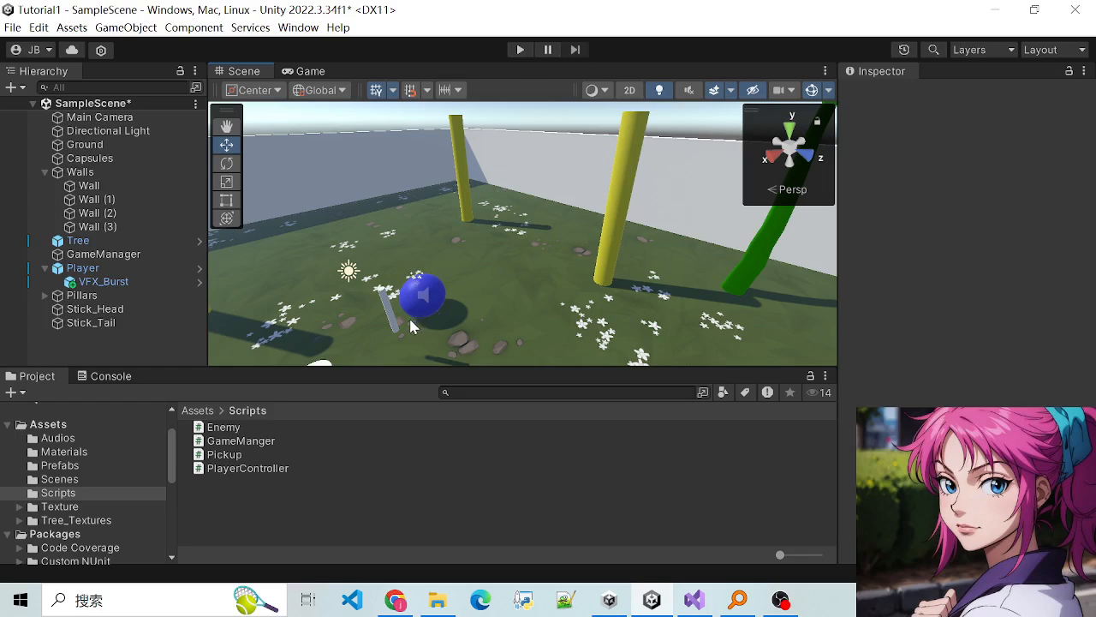
scroll(398, 322, "down", 3)
left_click(384, 336)
key("Delete")
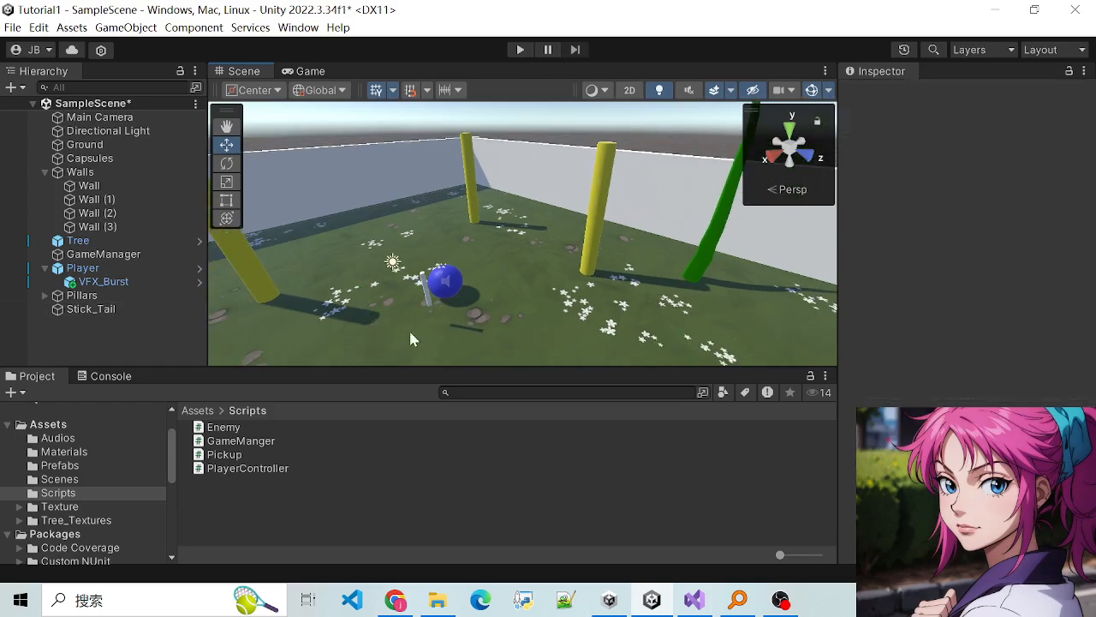
Step: Duplicate Stick_Tail and raise the copy above the original to a Y position of about 4.39
left_click_drag(463, 321, 600, 283, "alt")
scroll(600, 282, "up", 4)
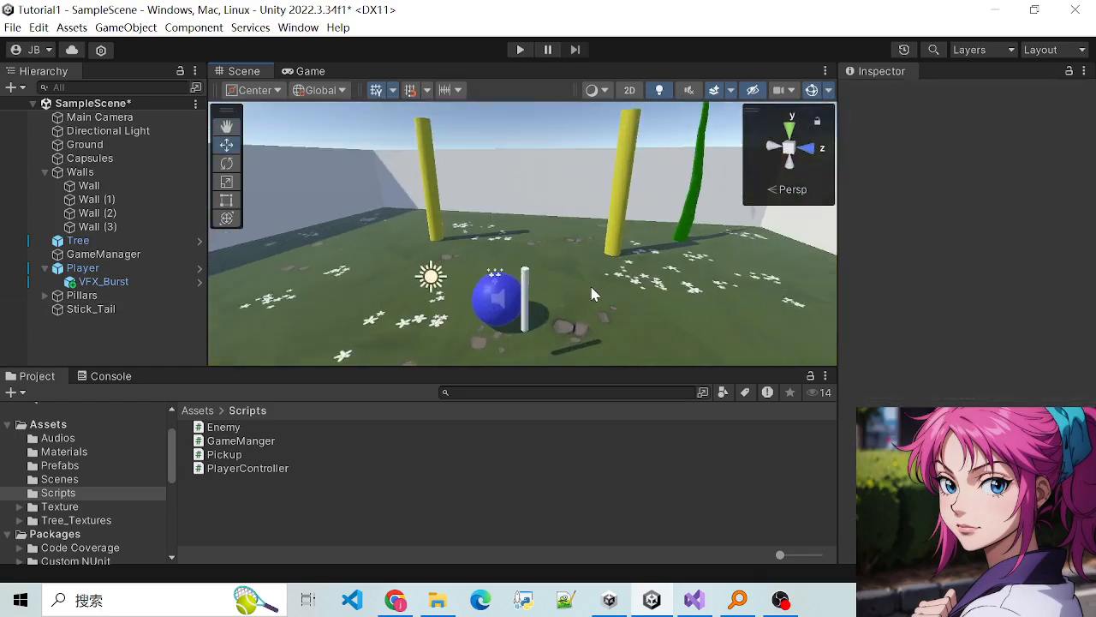
left_click(530, 332)
key("ctrl+d")
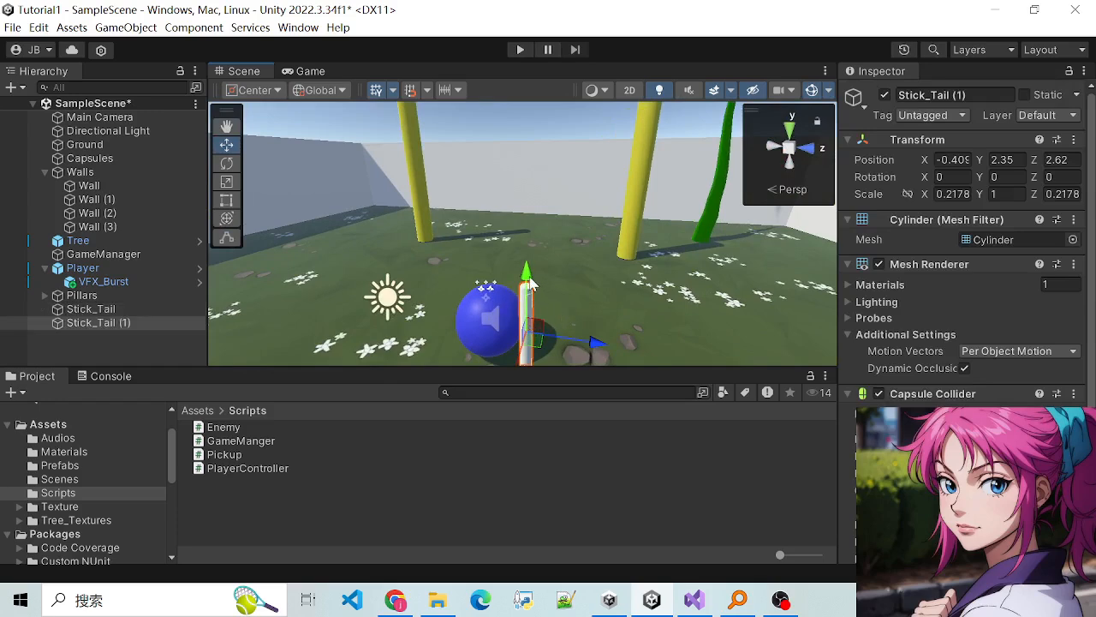
left_click_drag(525, 291, 545, 165)
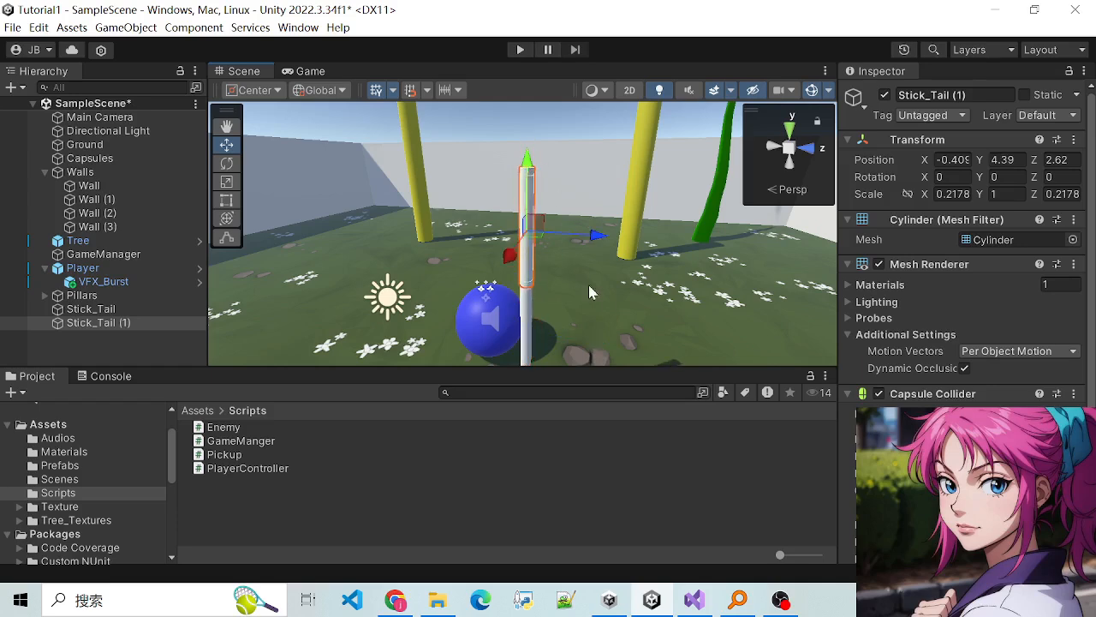
Step: Duplicate the upper cylinder, Stick_Tail (1), in place to get a third stick piece
left_click_drag(604, 297, 640, 302)
left_click(527, 310)
scroll(608, 326, "down", 4)
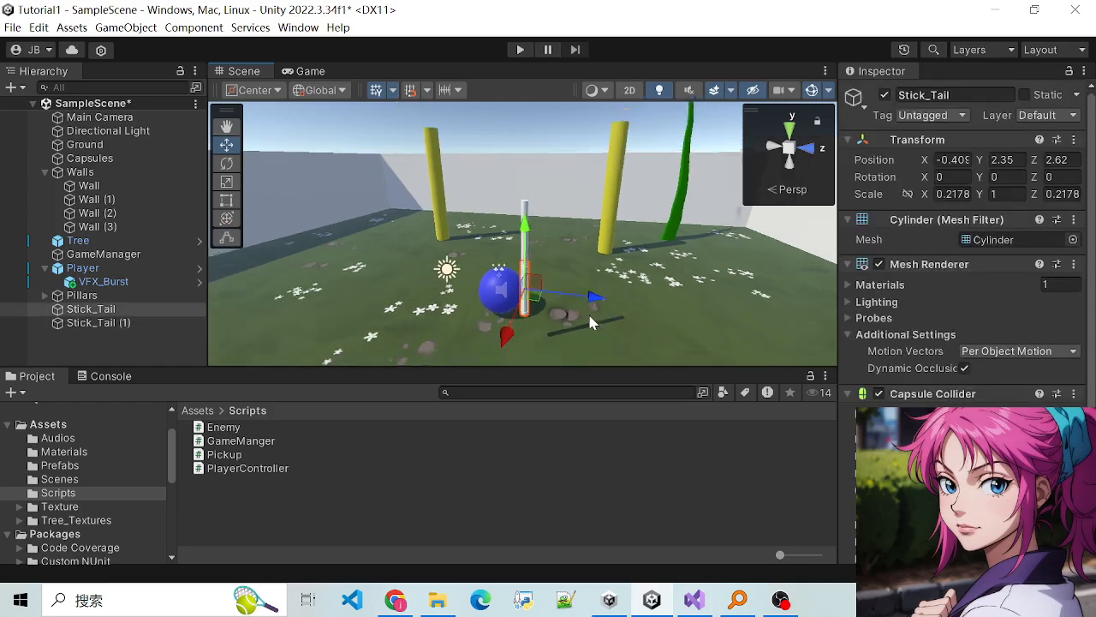
scroll(561, 283, "up", 2)
left_click(525, 210)
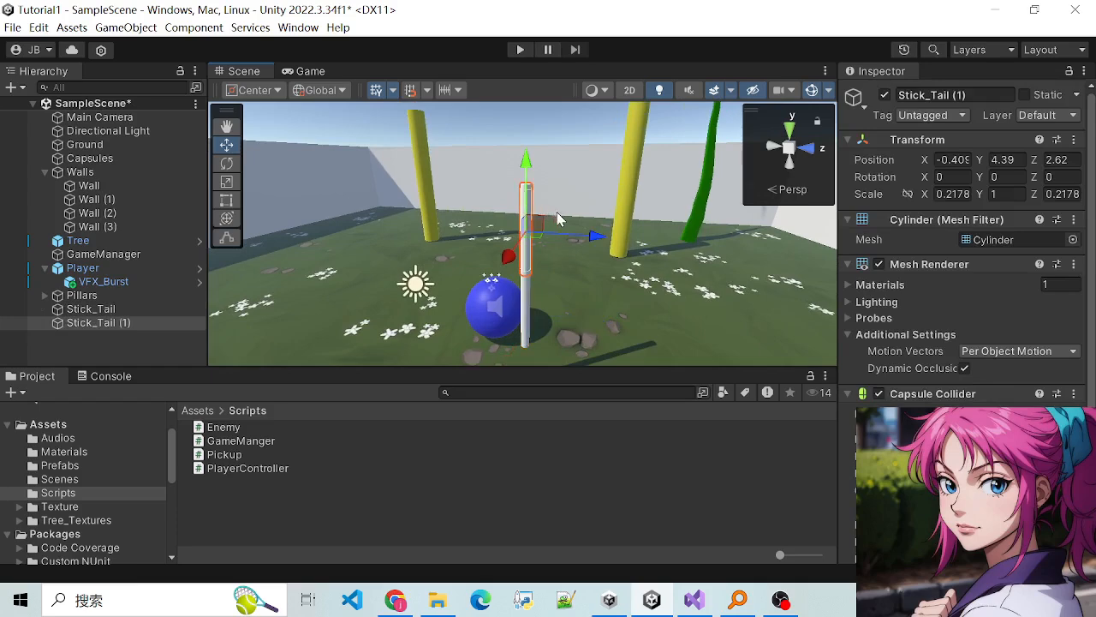
key("ctrl+d")
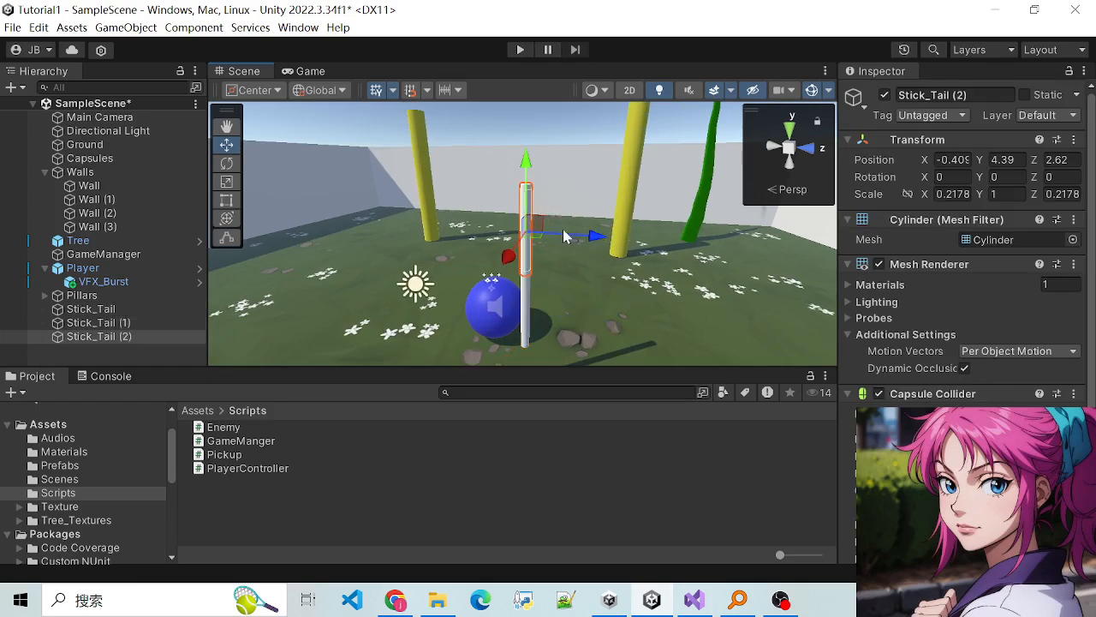
Step: Rename the lower cylinder Stick_Tail as Stick_Body and Stick_Tail (1) as Stick_Head
right_click(107, 309)
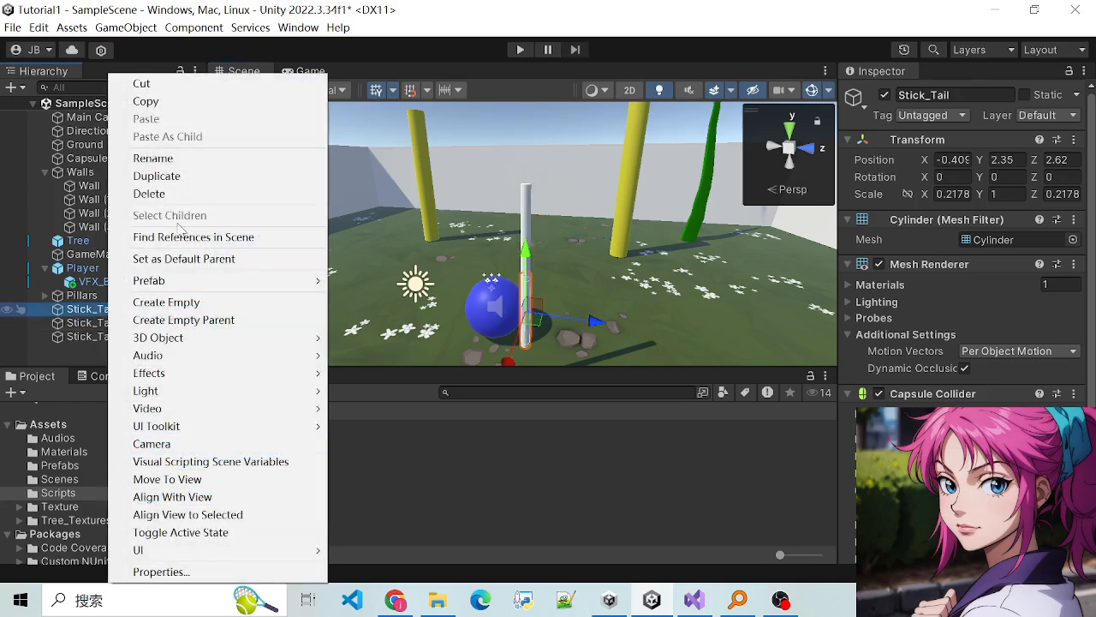
left_click(181, 157)
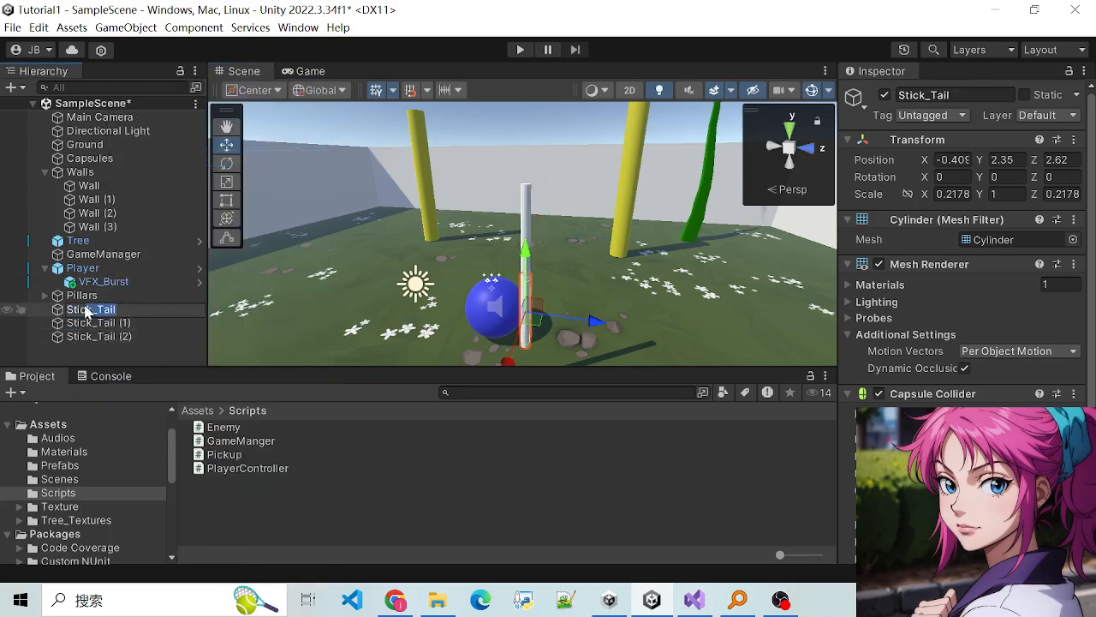
type("Stick_Body")
key("Return")
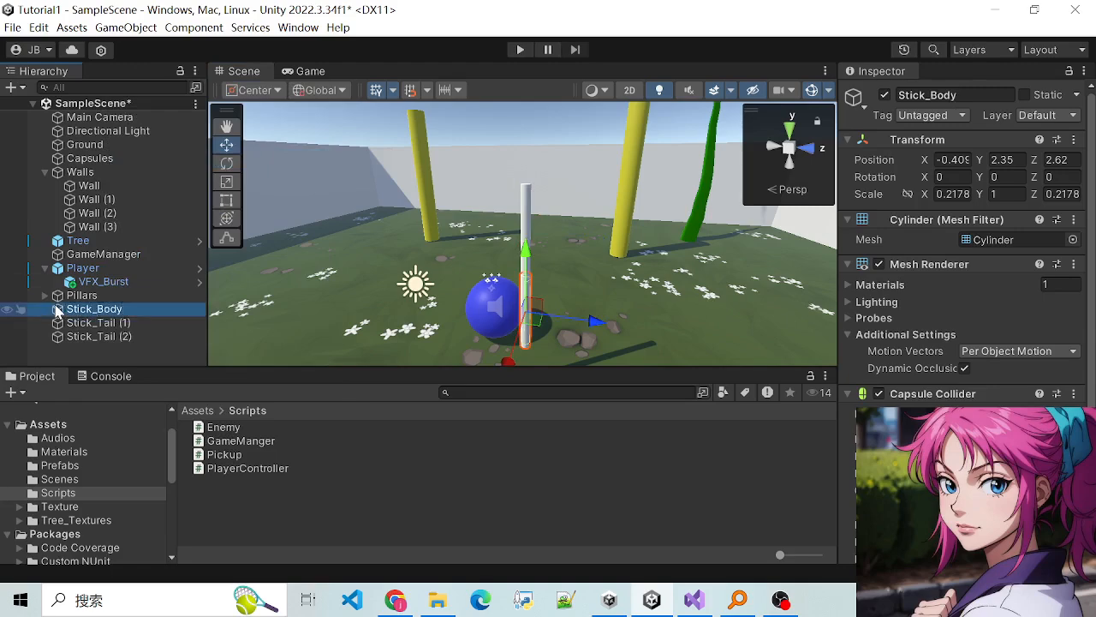
right_click(100, 323)
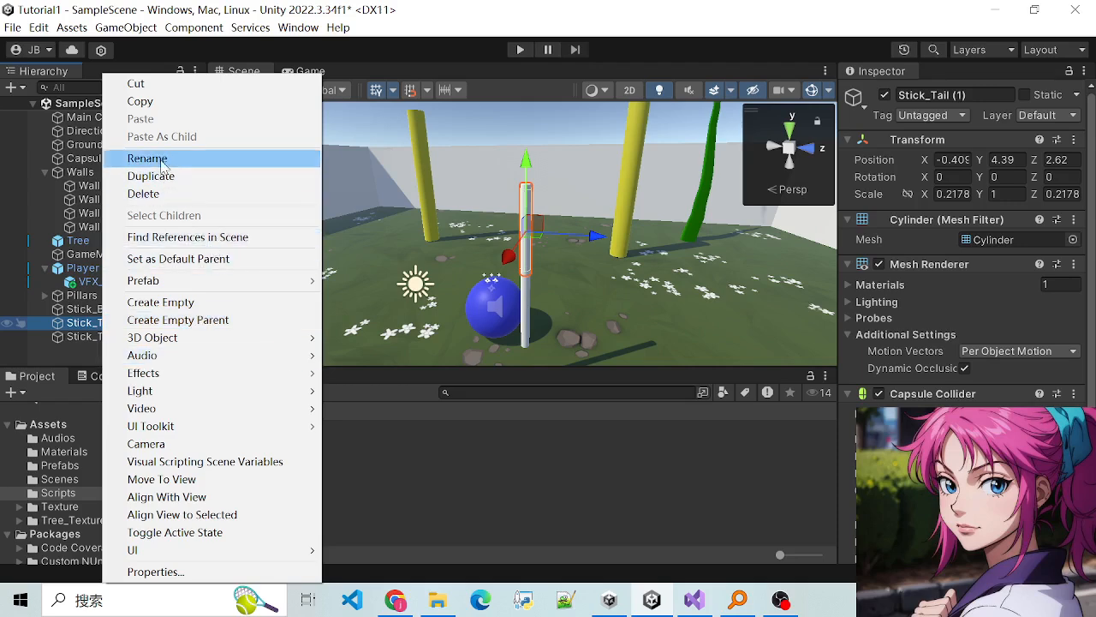
left_click(150, 157)
type("Stick_Head")
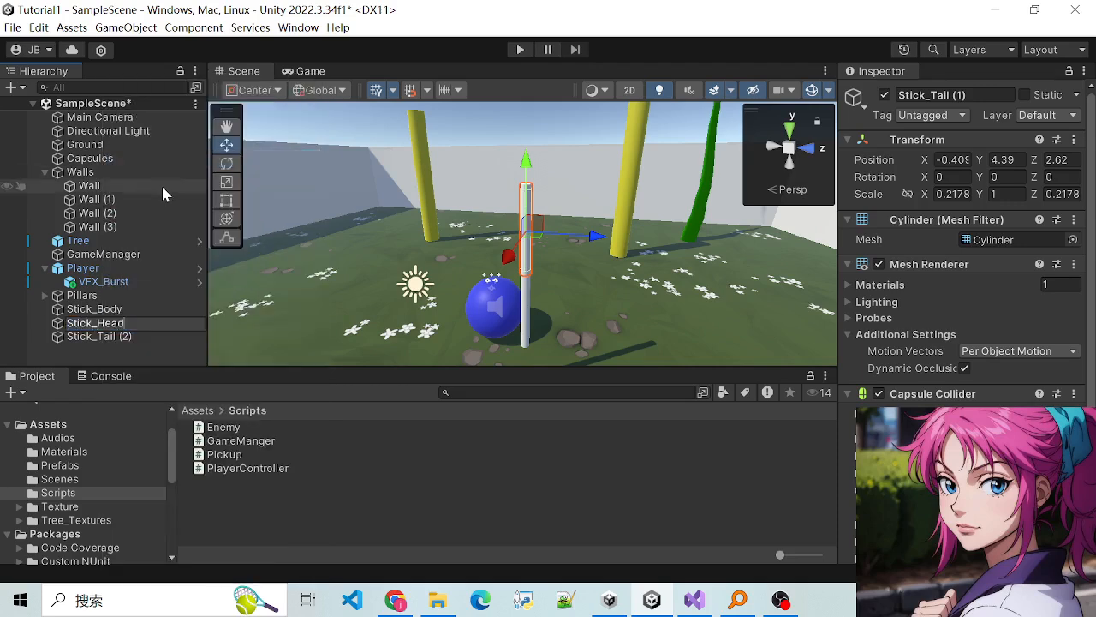
key("Return")
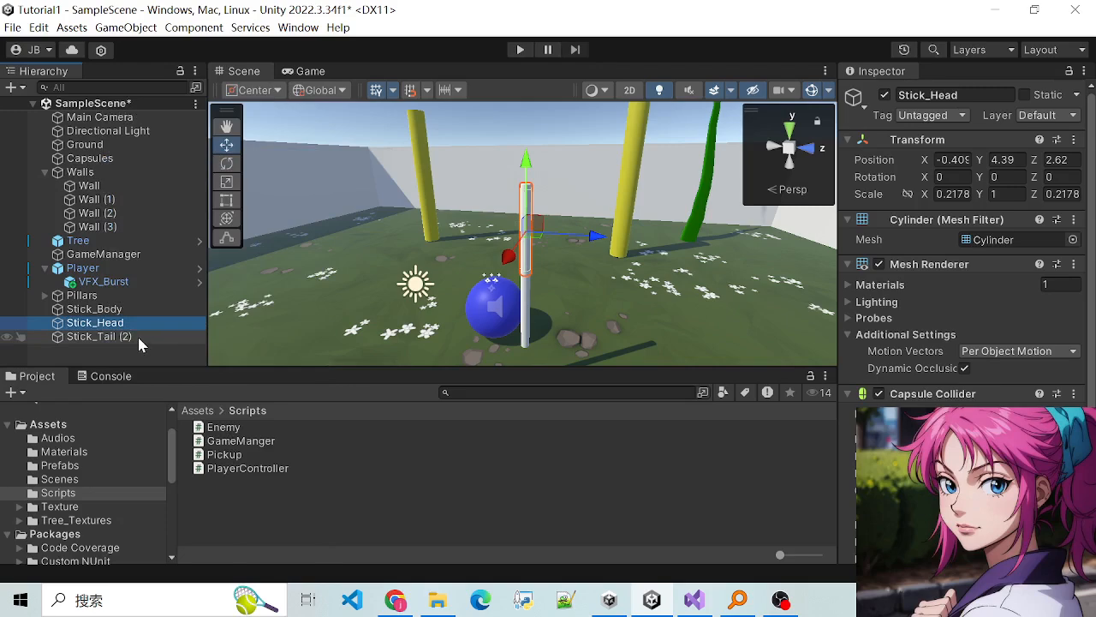
Step: Rename the Stick_Tail (2) cylinder as Stick_Tail
right_click(137, 336)
left_click(195, 158)
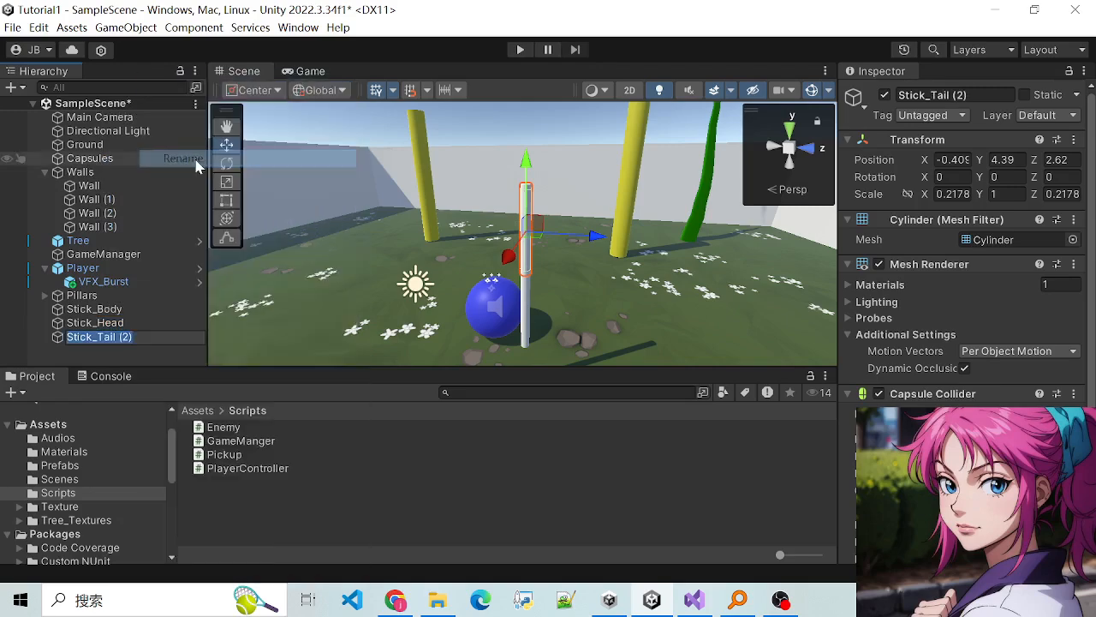
key("BackSpace")
type("Stick")
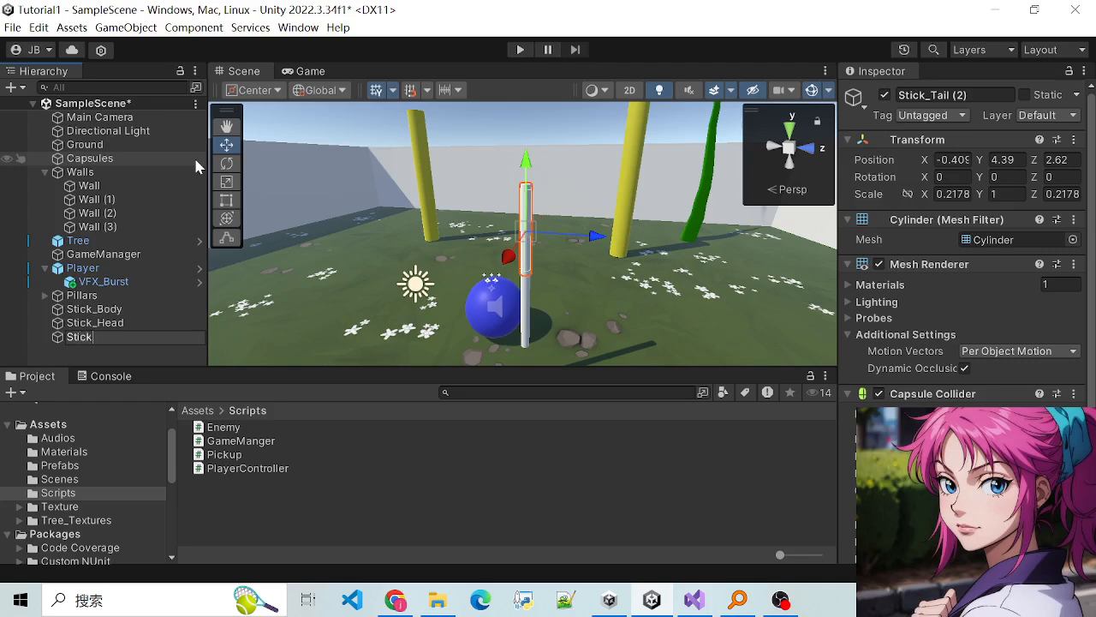
type("_Tail")
key("Return")
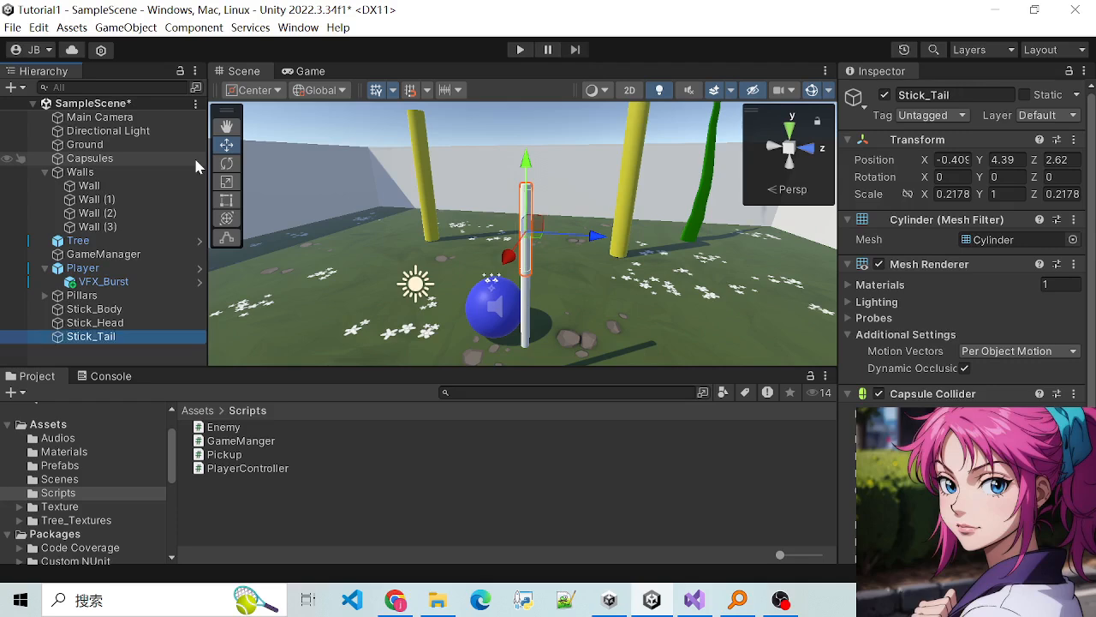
Step: Raise Stick_Tail above the other two cylinders to a Y position of about 7.06
scroll(331, 205, "up", 3)
scroll(460, 276, "down", 4)
left_click(525, 296)
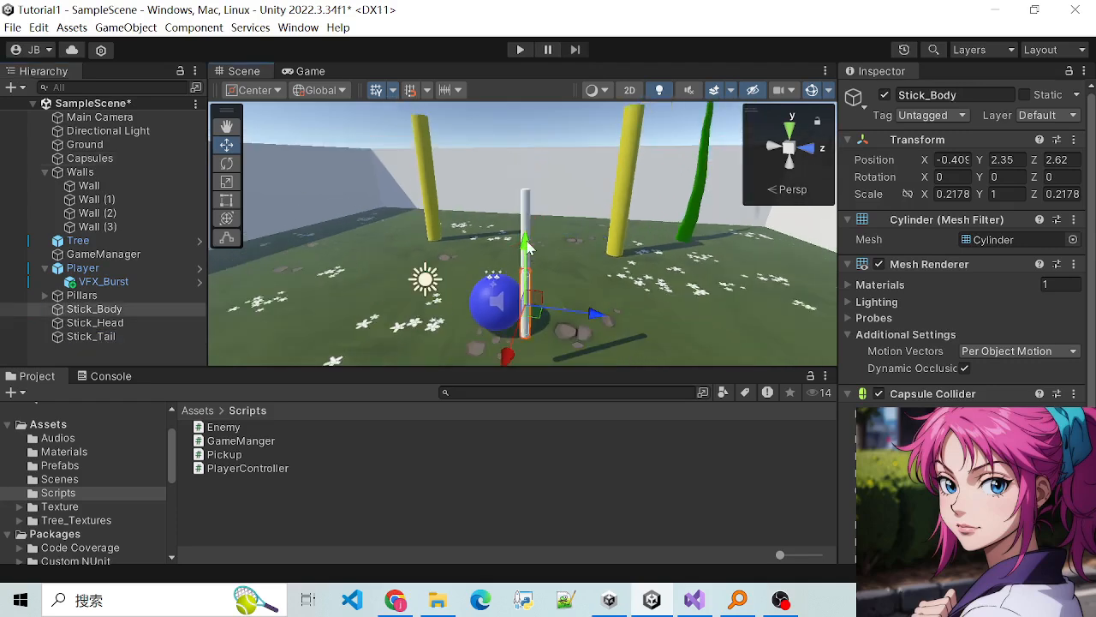
left_click(527, 224)
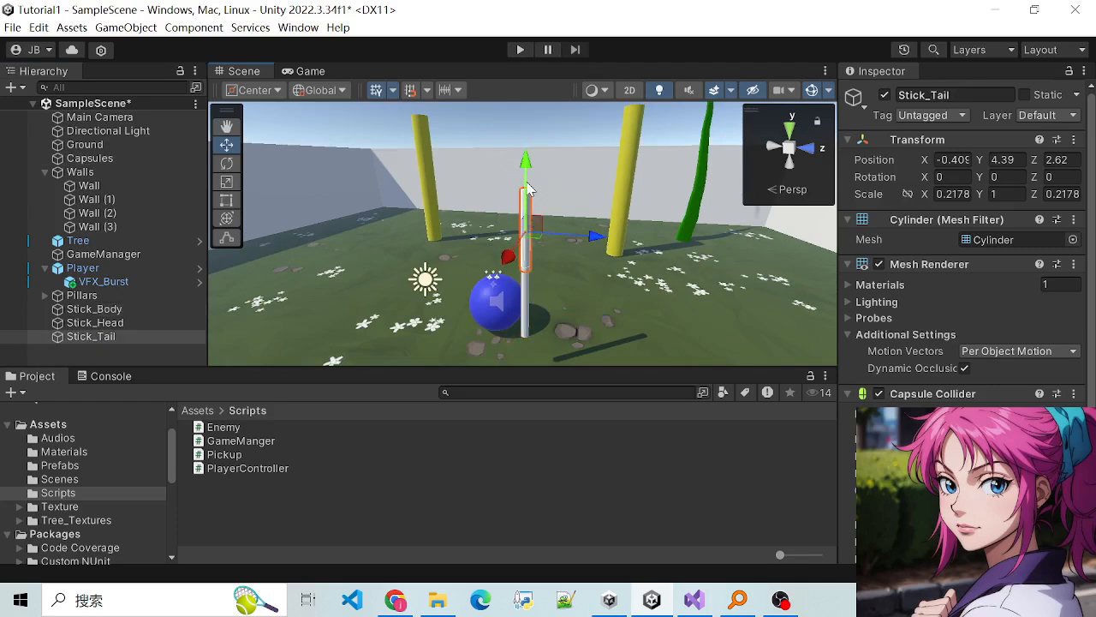
left_click_drag(525, 171, 537, 72)
scroll(547, 243, "down", 4)
scroll(548, 242, "up", 4)
scroll(538, 148, "down", 4)
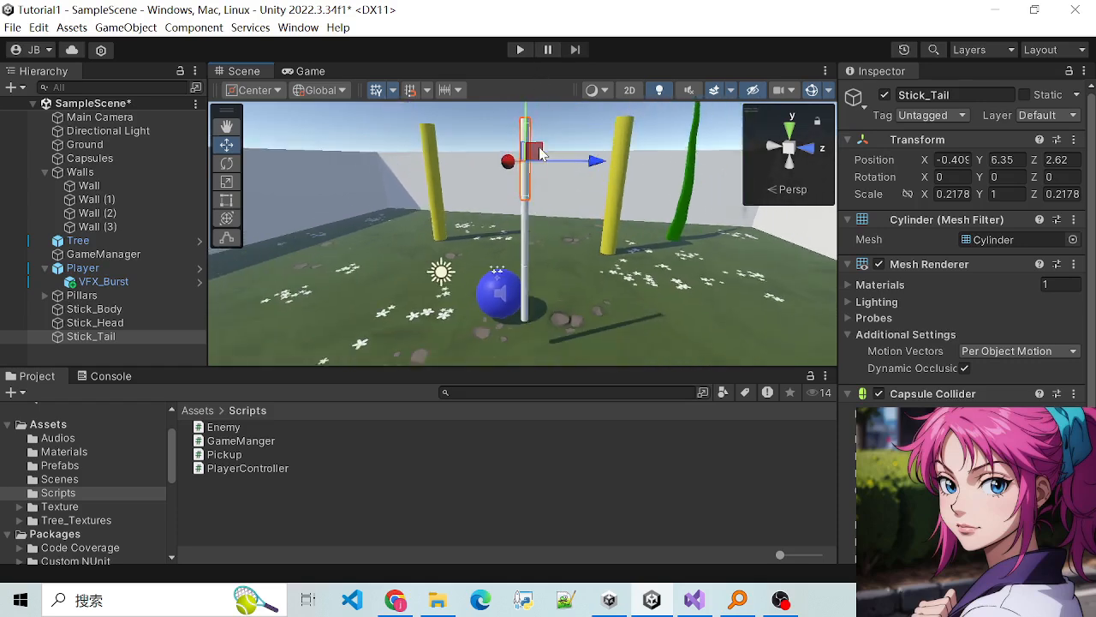
scroll(538, 150, "down", 3)
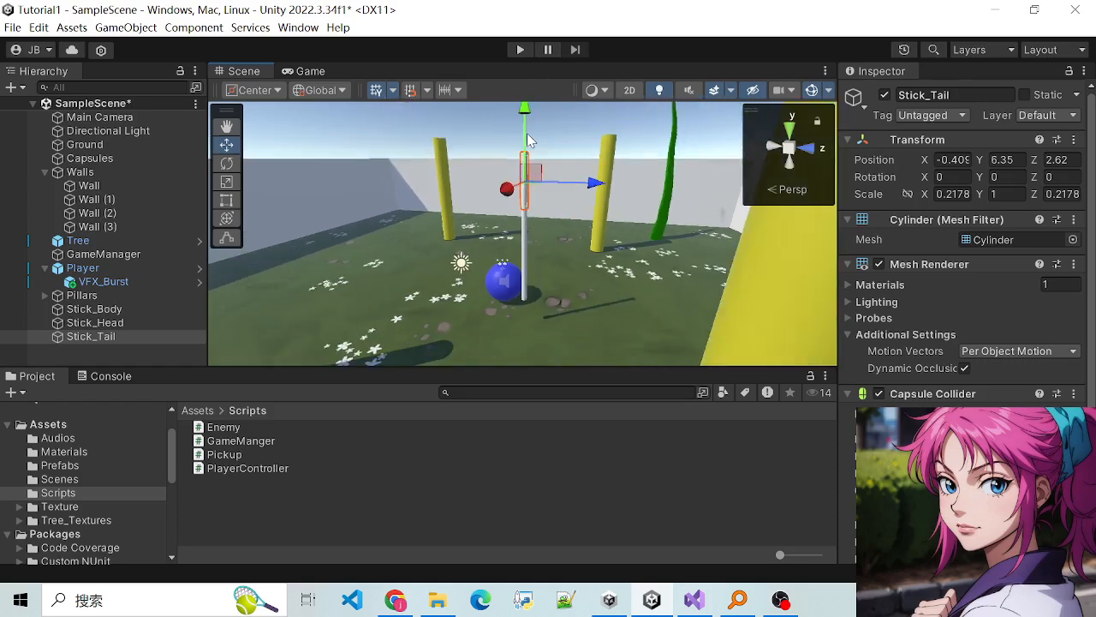
left_click_drag(529, 140, 528, 111)
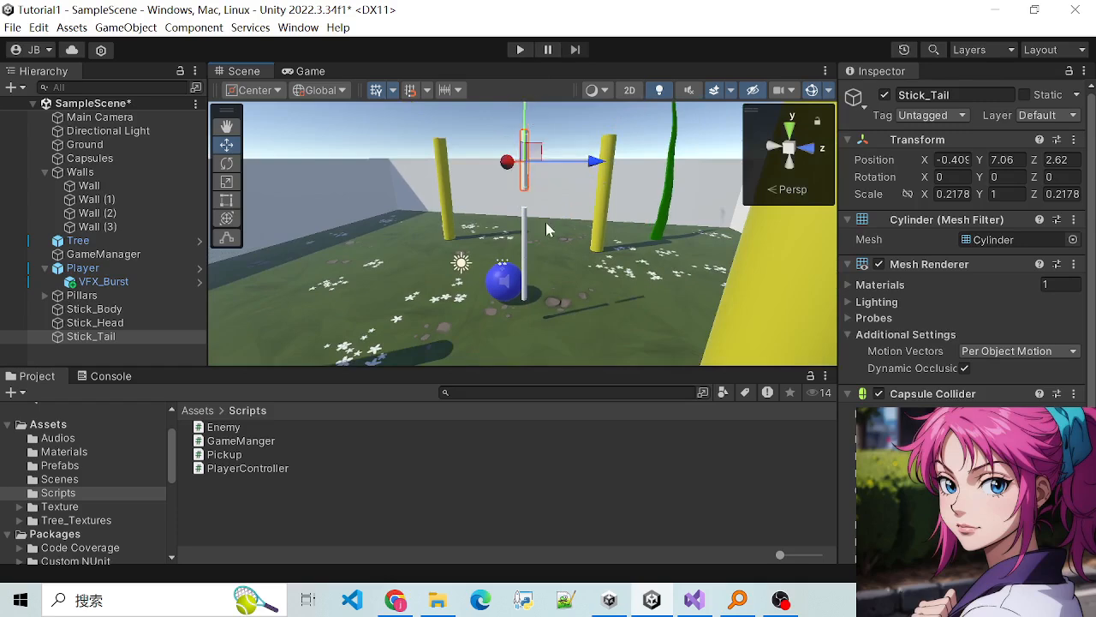
Step: Stretch Stick_Head lengthwise with the Scale tool to a Y scale of about 1.33
scroll(546, 225, "up", 3)
left_click(535, 255)
scroll(551, 267, "down", 3)
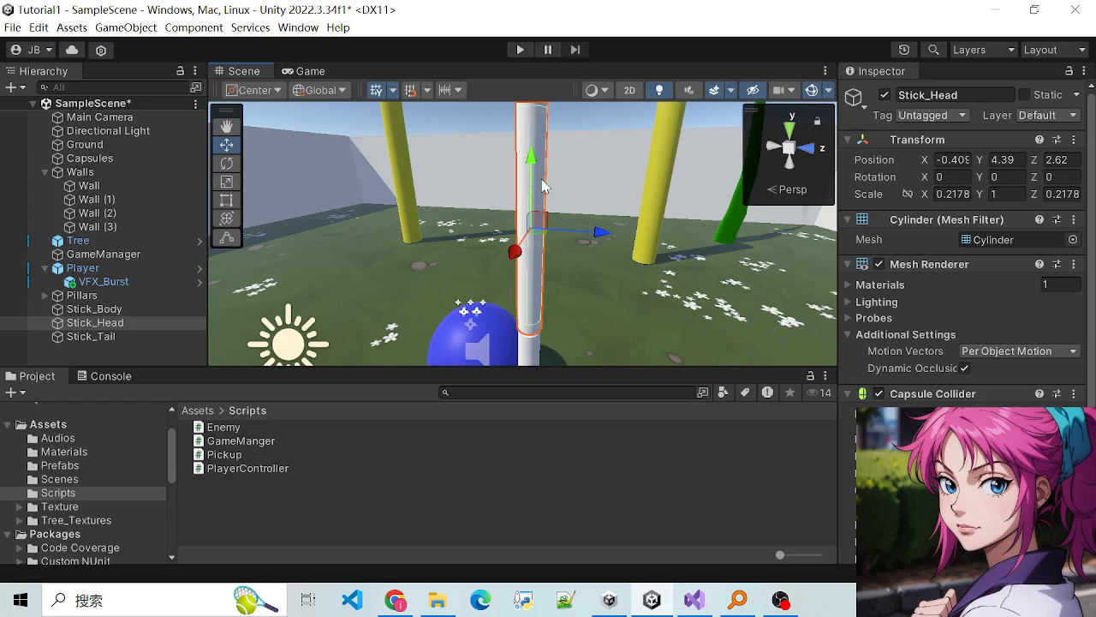
scroll(547, 198, "down", 1)
key("r")
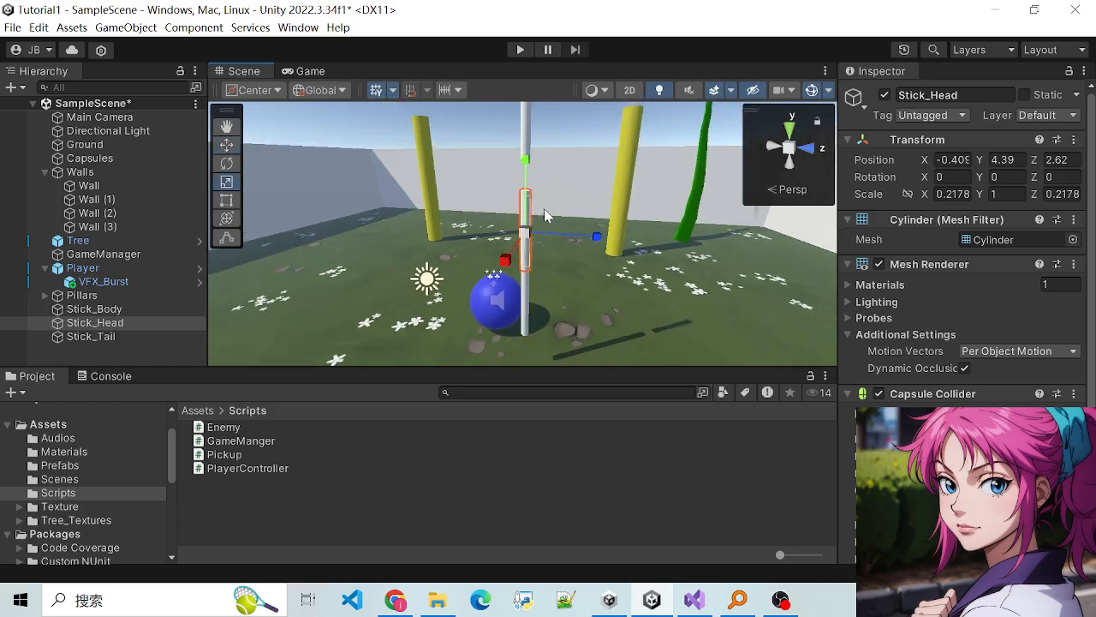
mouse_move(528, 180)
left_mouse_down()
mouse_move(532, 147)
mouse_move(535, 162)
left_mouse_up()
Step: Shorten the lower cylinder, Stick_Body, along its Y axis with the Scale tool, then select Stick_Head
left_click(524, 325)
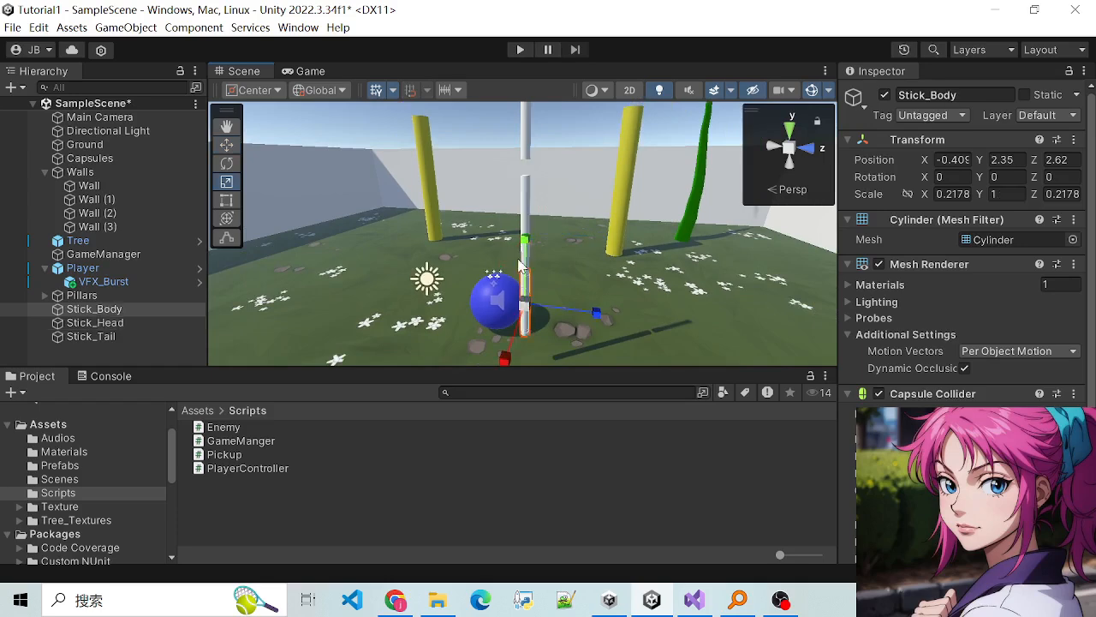
left_click_drag(525, 244, 526, 291)
left_click_drag(756, 343, 772, 317, "alt")
left_click(546, 179)
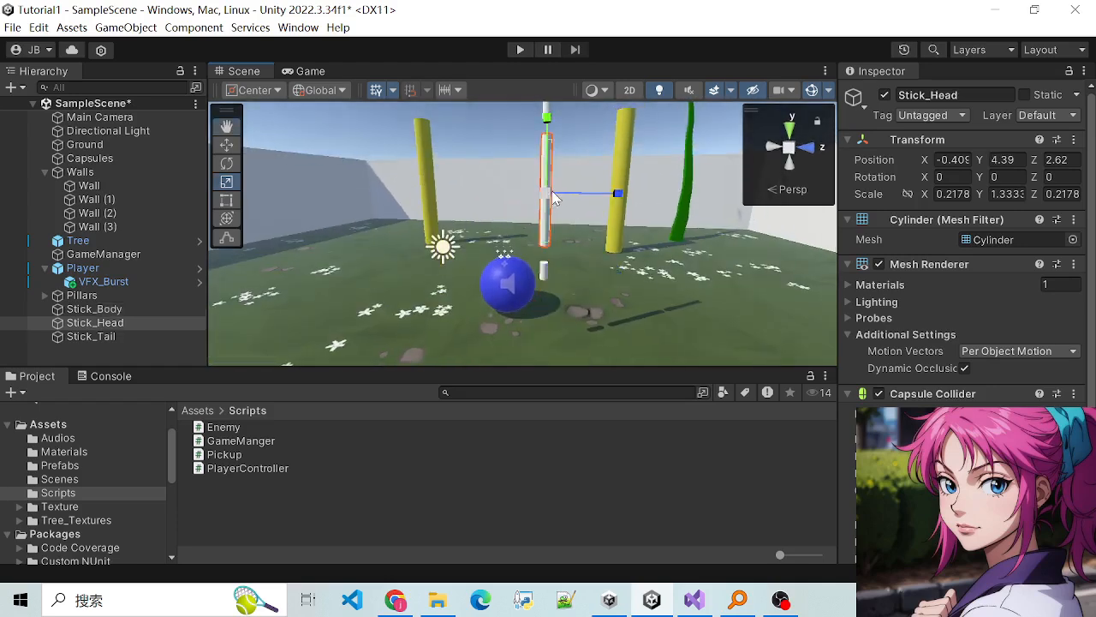
Step: Delete the uppermost cylinder of the stick, Stick_Tail
scroll(566, 202, "down", 2)
left_click_drag(602, 237, 593, 285, "alt")
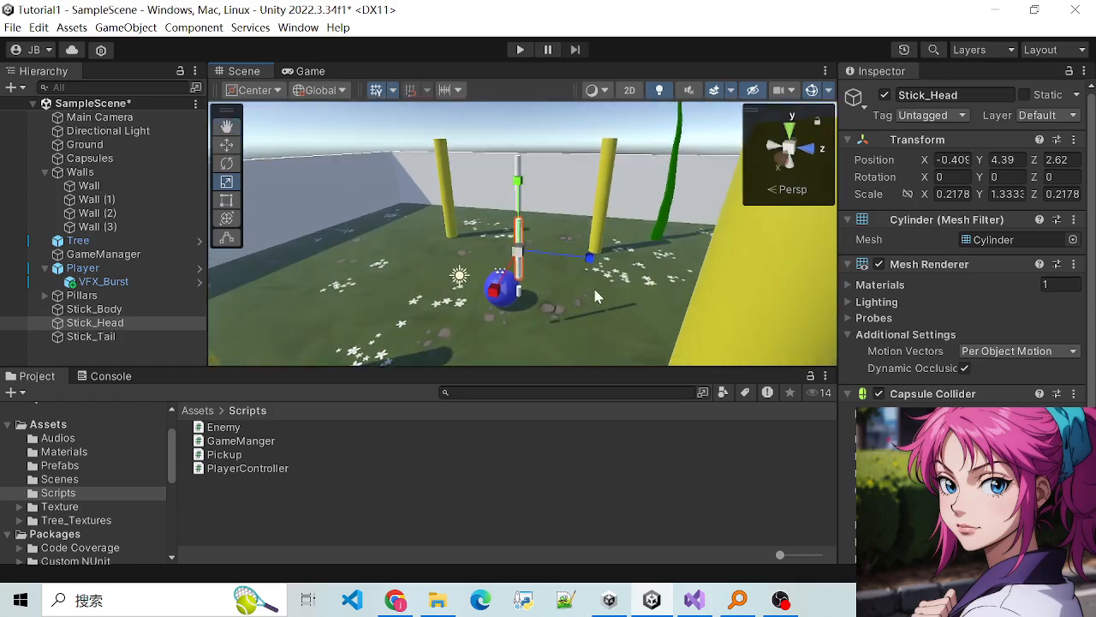
left_click(519, 182)
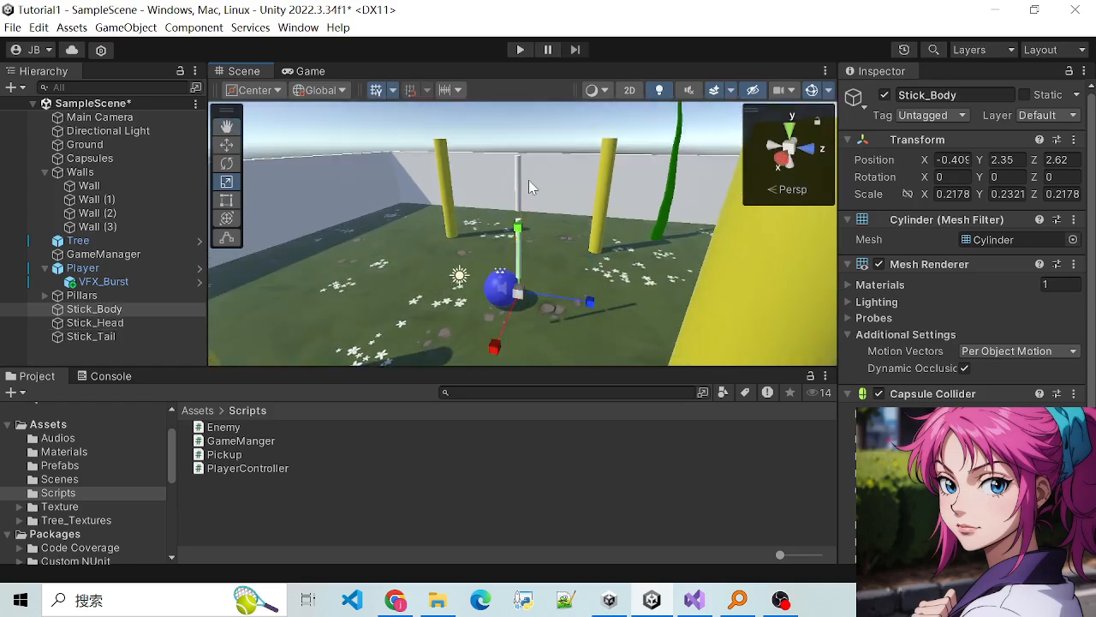
left_click(518, 180)
key("Delete")
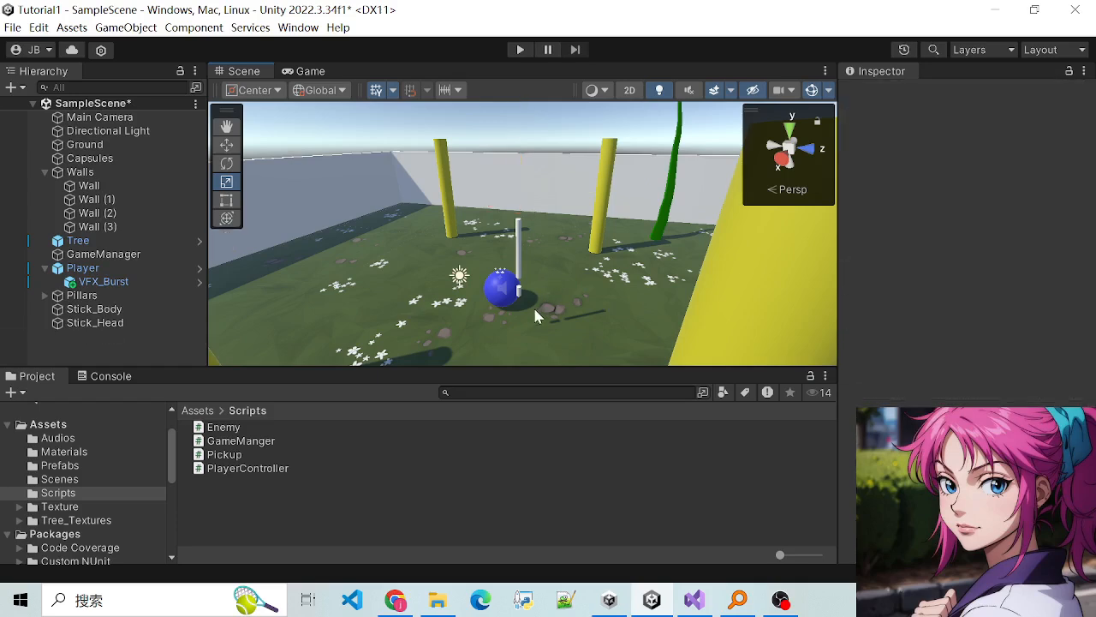
Step: Duplicate Stick_Body and raise the copy to the upper end of Stick_Head, at a Y position of about 5.96
left_click(519, 292)
key("ctrl+d")
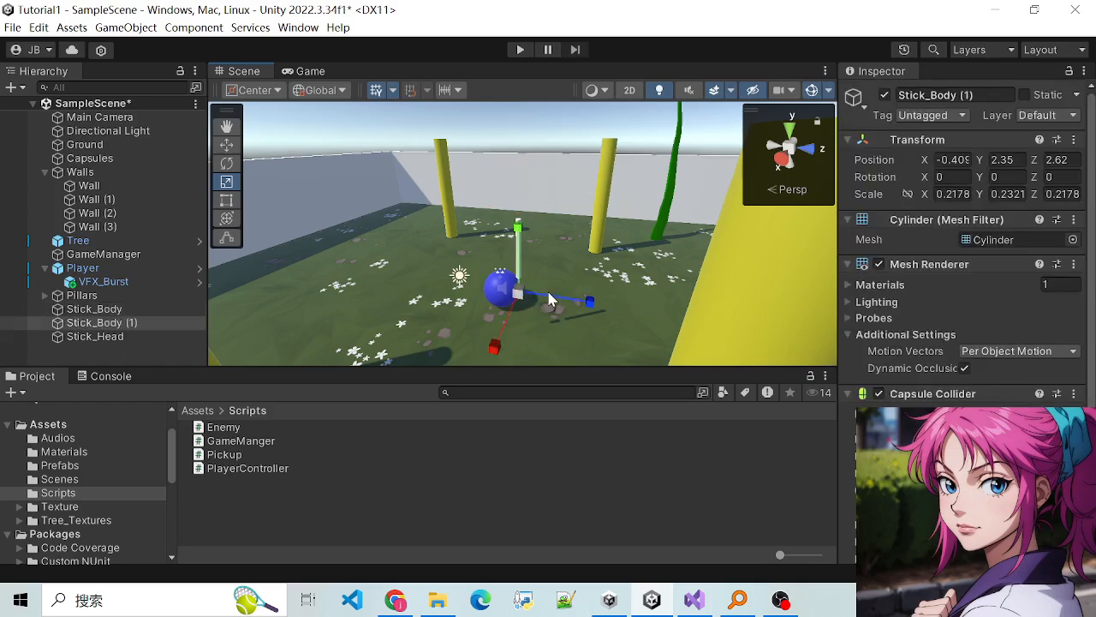
key("w")
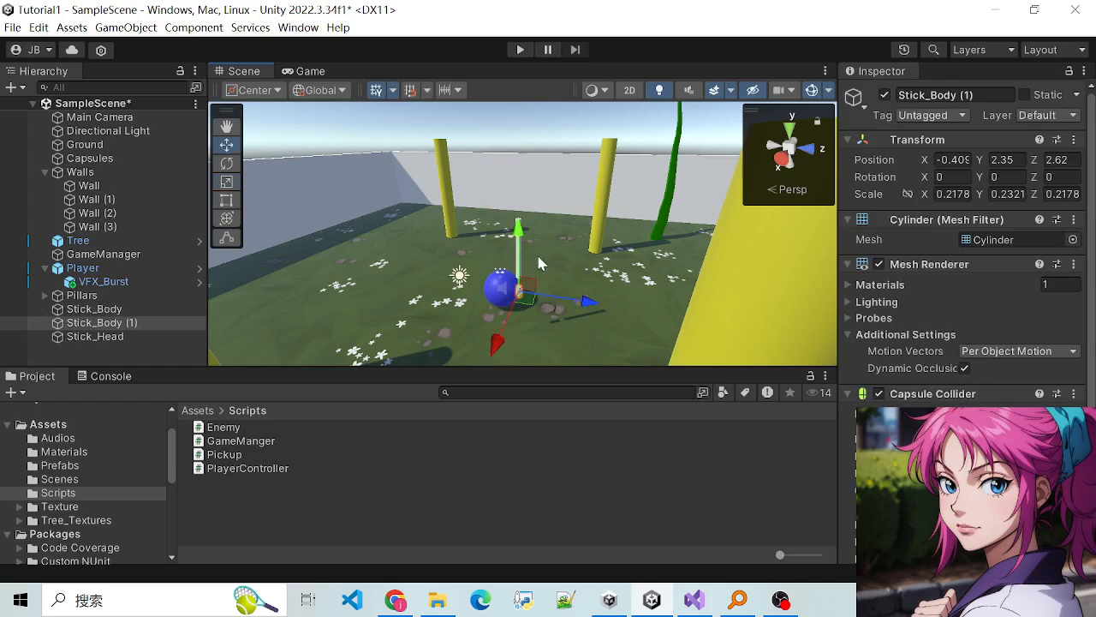
left_click_drag(533, 240, 532, 147)
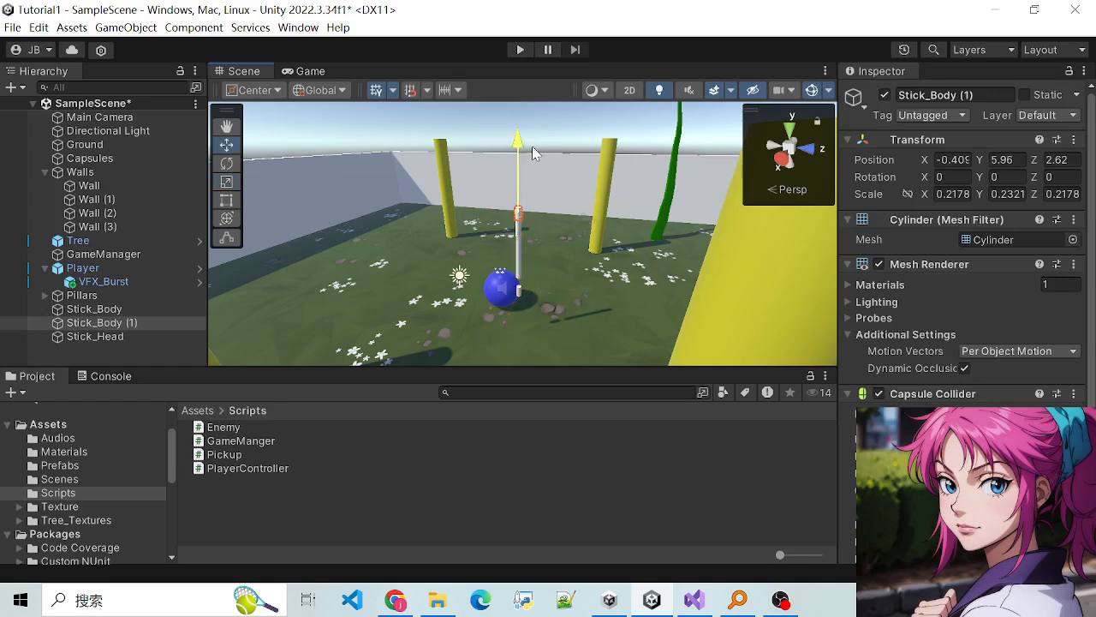
Step: Move the lower Stick_Body up to the lower end of Stick_Head, to about Y 2.87 and Z 2.69
left_click_drag(565, 334, 597, 214, "alt")
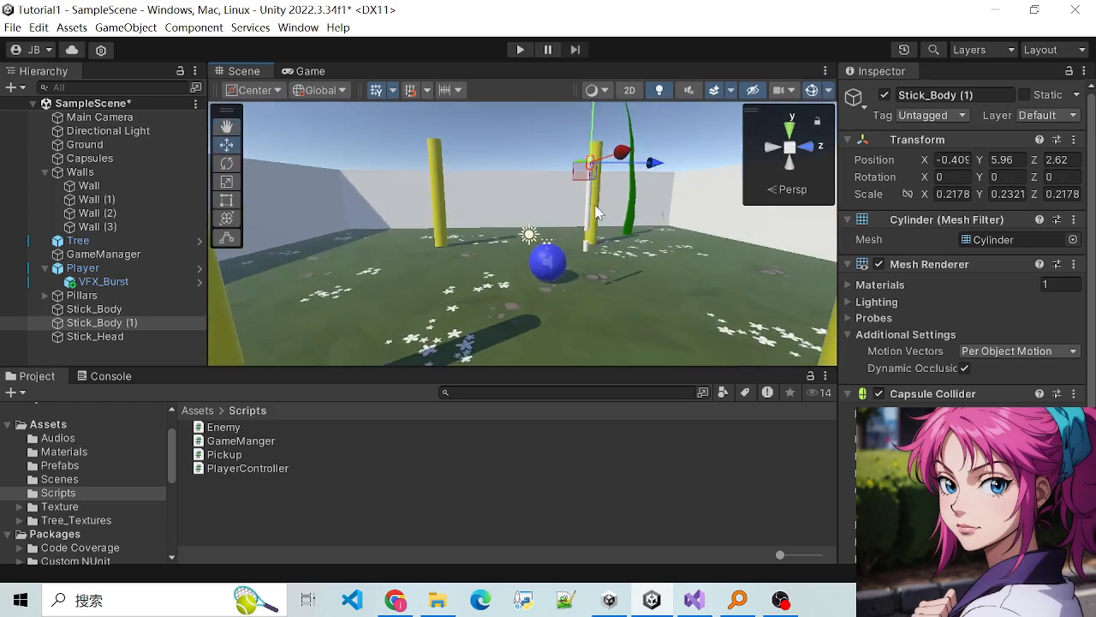
left_click(593, 209)
scroll(656, 211, "up", 5)
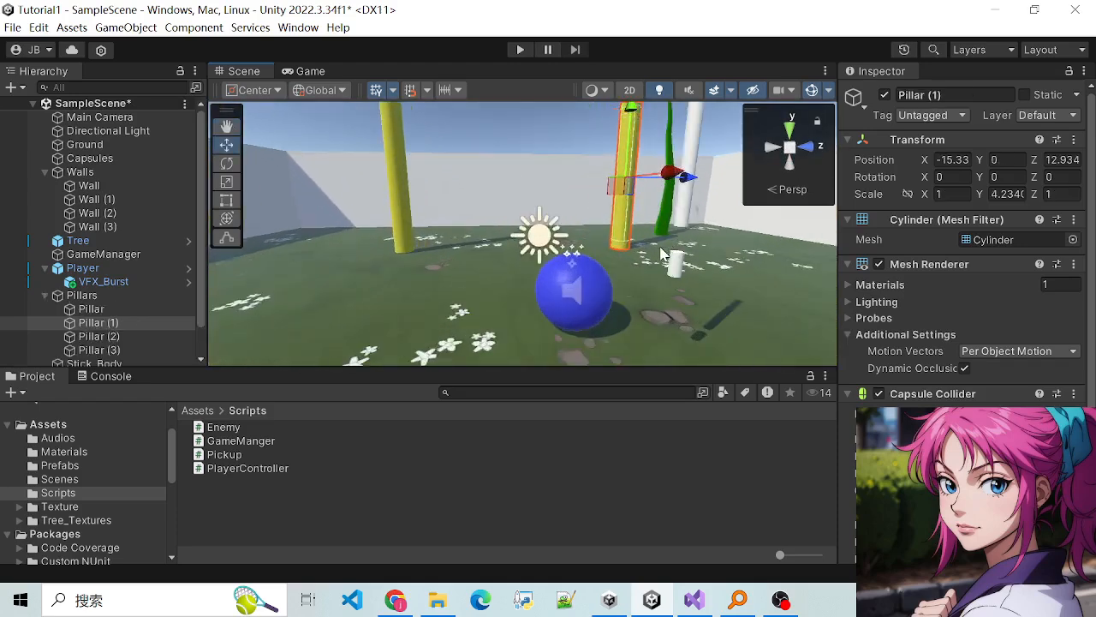
scroll(672, 208, "down", 5)
left_click_drag(671, 208, 582, 239, "alt")
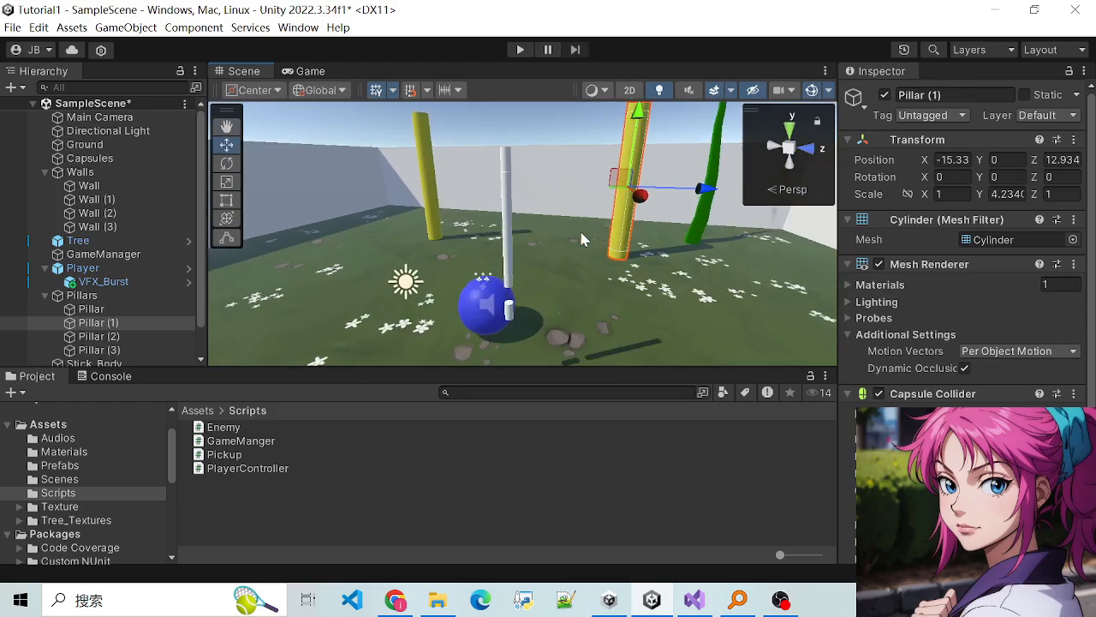
left_click(508, 185)
left_click(523, 167)
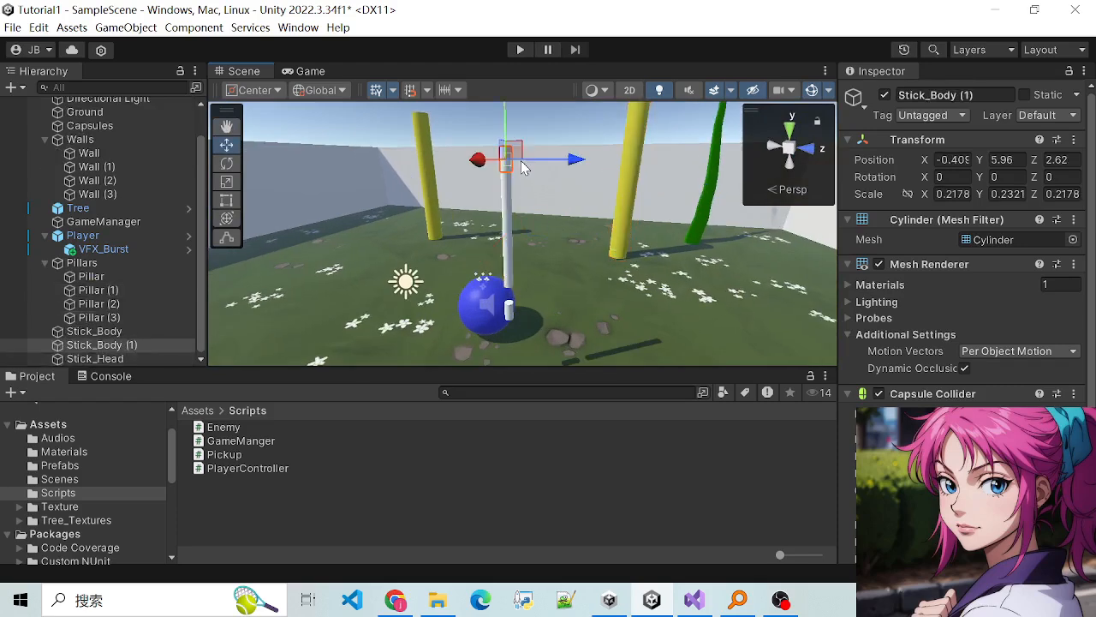
left_click(508, 221)
left_click_drag(649, 297, 358, 306, "alt")
left_click(359, 270)
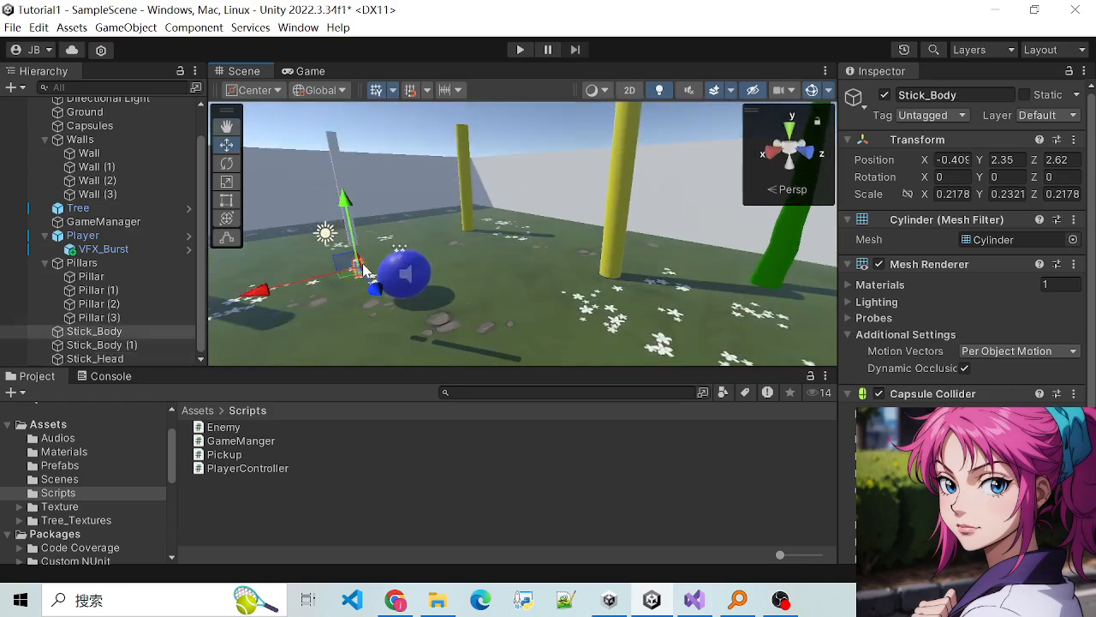
left_click_drag(358, 262, 559, 278)
Step: Align Stick_Body with Stick_Head along the Z axis at a Z position of 2.62
left_click_drag(519, 230, 668, 258, "alt")
scroll(751, 246, "up", 2)
scroll(752, 246, "down", 1)
scroll(748, 238, "up", 3)
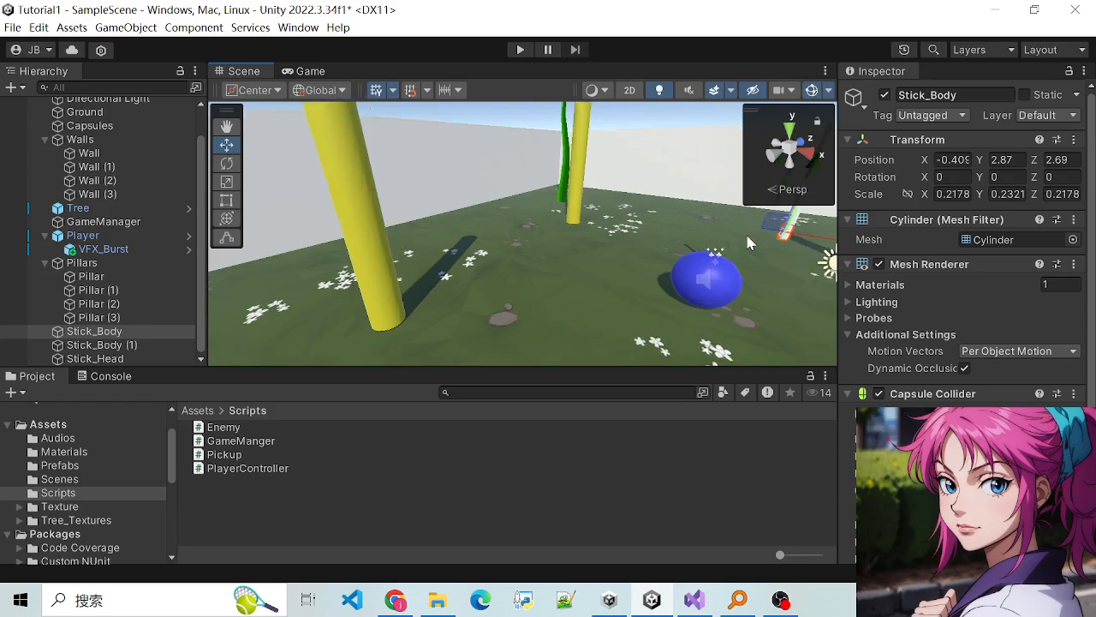
scroll(789, 260, "down", 5)
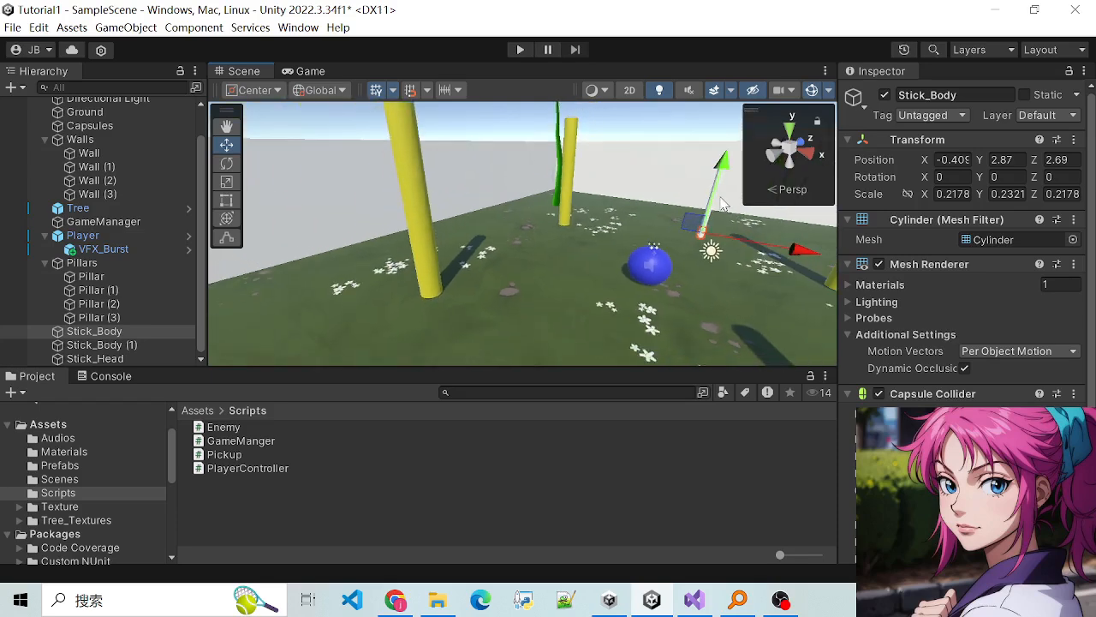
left_click(718, 209)
left_click(715, 207)
key("f")
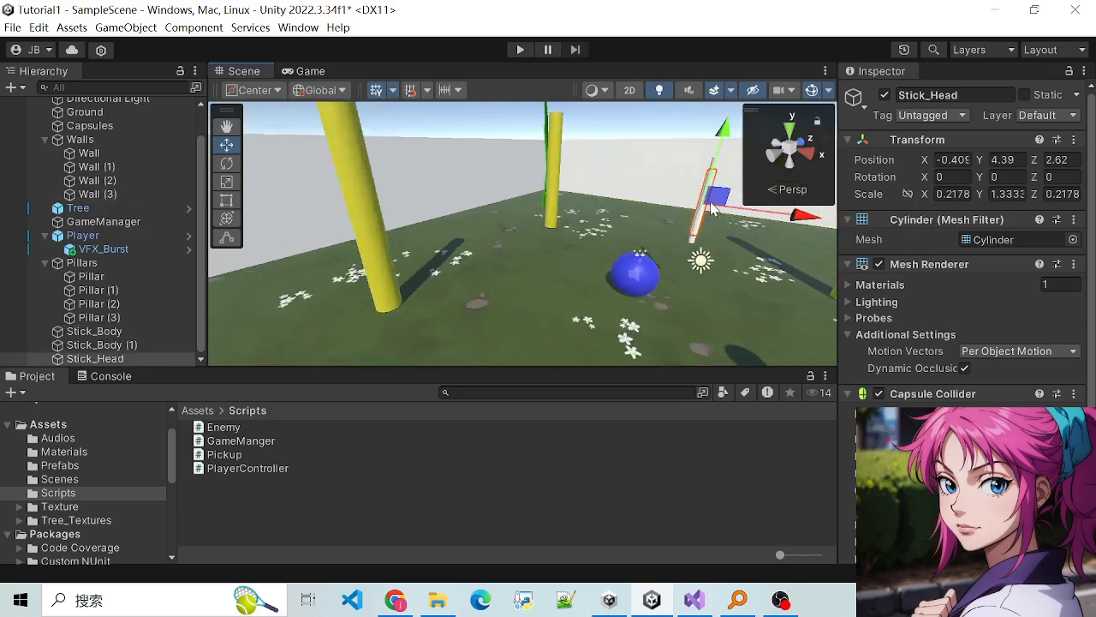
left_click_drag(634, 323, 638, 358, "alt")
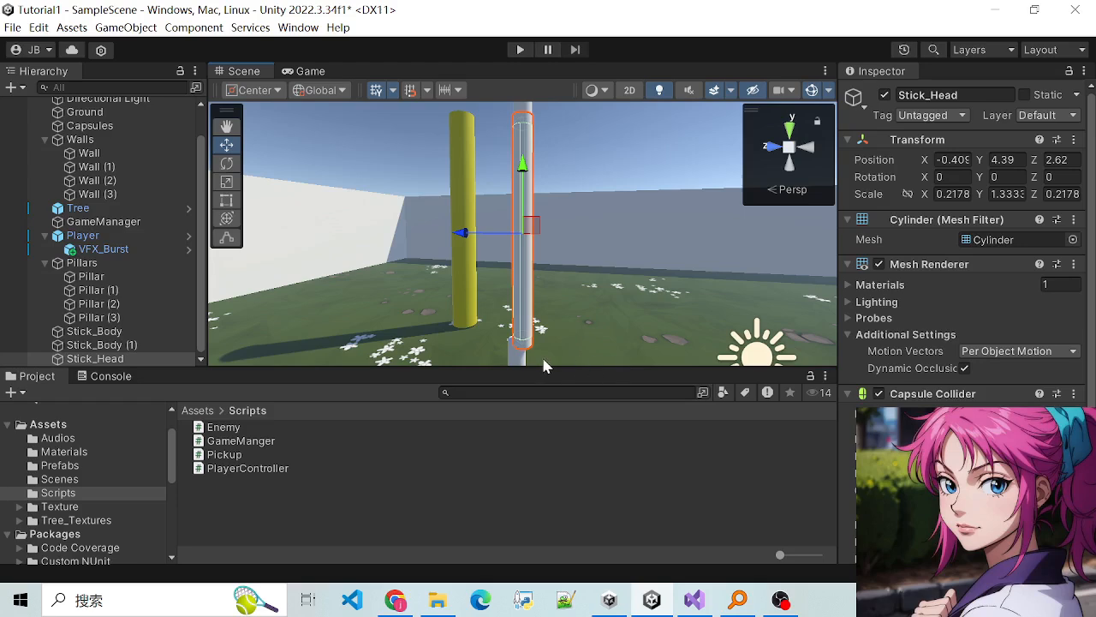
left_click_drag(544, 361, 651, 339, "alt")
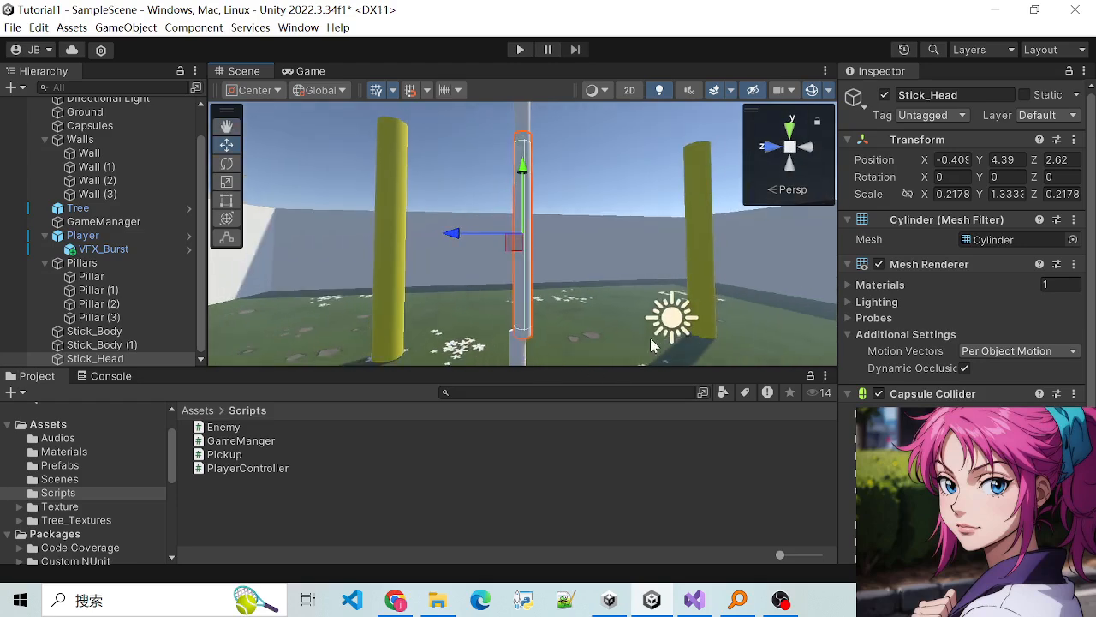
left_click(518, 358)
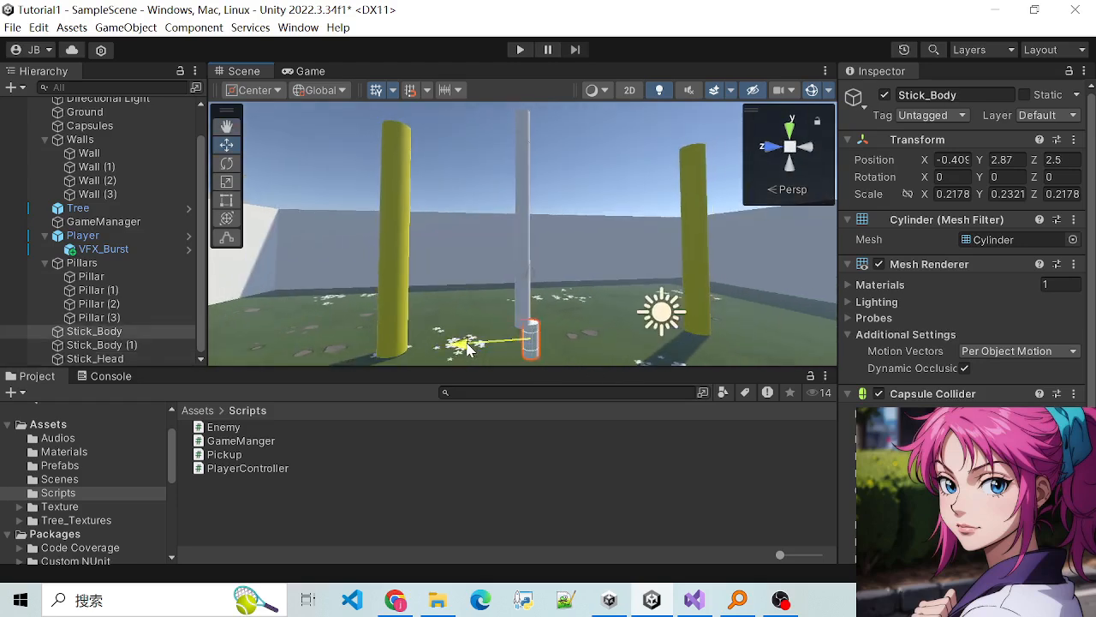
left_click_drag(468, 348, 458, 349)
scroll(624, 314, "up", 1)
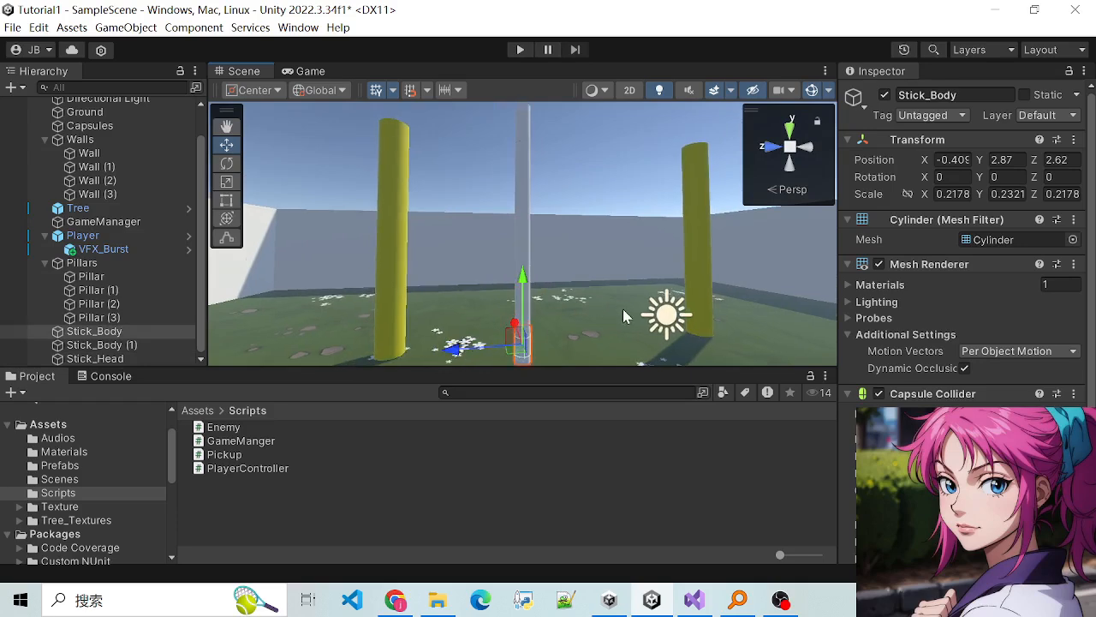
Step: Examine the alignment of the three stick cylinders from the top, the front and the side
mouse_move(623, 308)
left_mouse_down("alt")
mouse_move(434, 212)
mouse_move(489, 398)
left_mouse_up("alt")
left_click_drag(470, 243, 471, 325, "alt")
left_click_drag(456, 213, 522, 235, "alt")
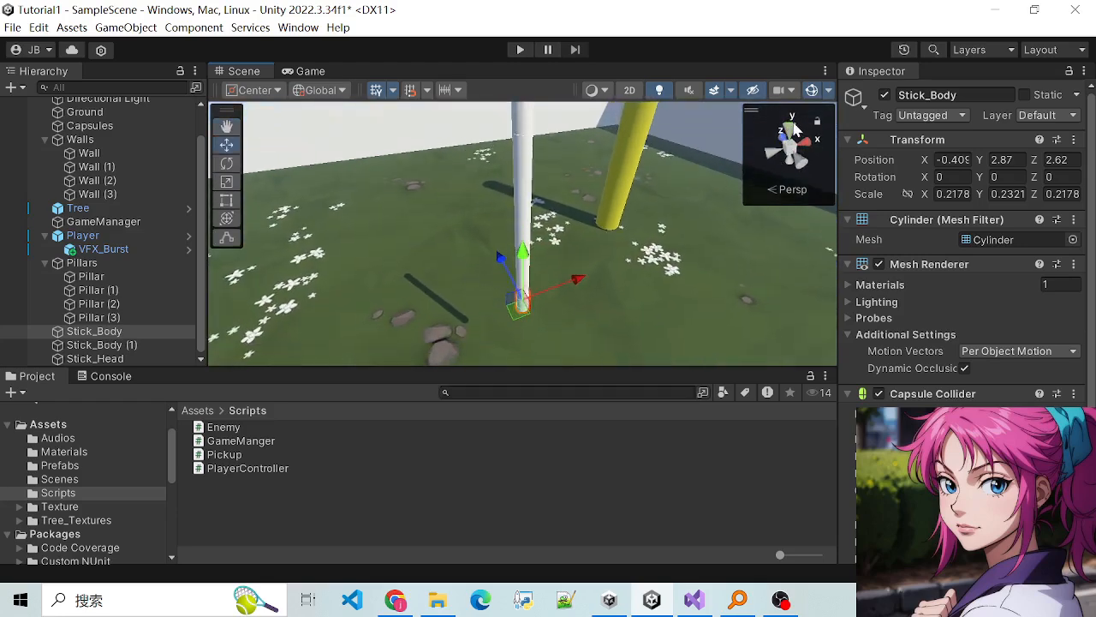
left_click(793, 127)
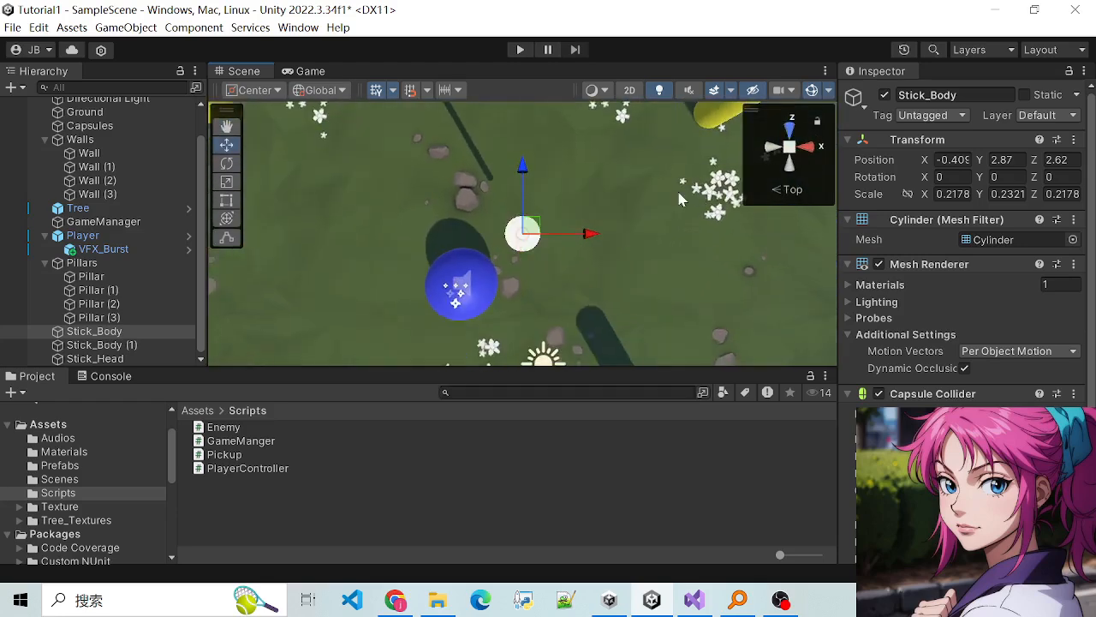
left_click(787, 160)
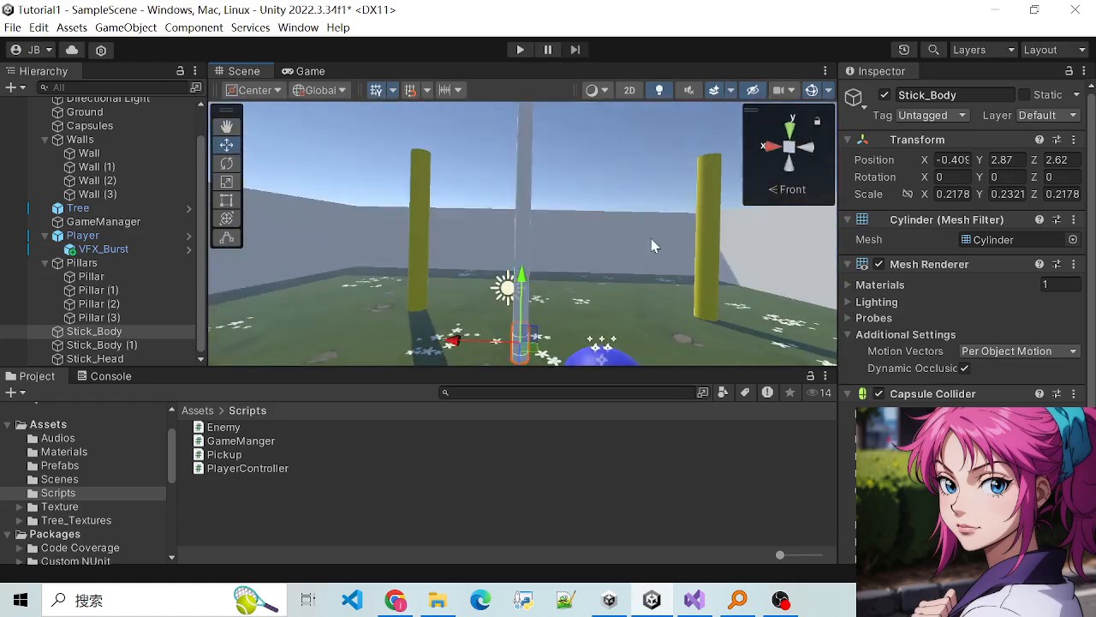
scroll(550, 322, "down", 5)
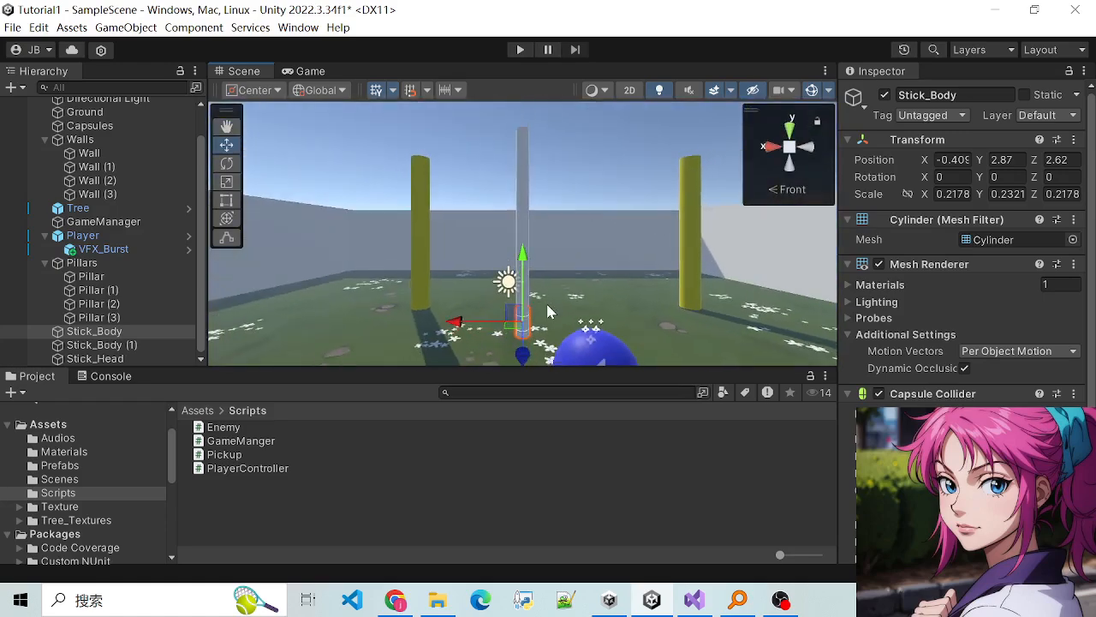
left_click_drag(636, 314, 377, 272, "alt")
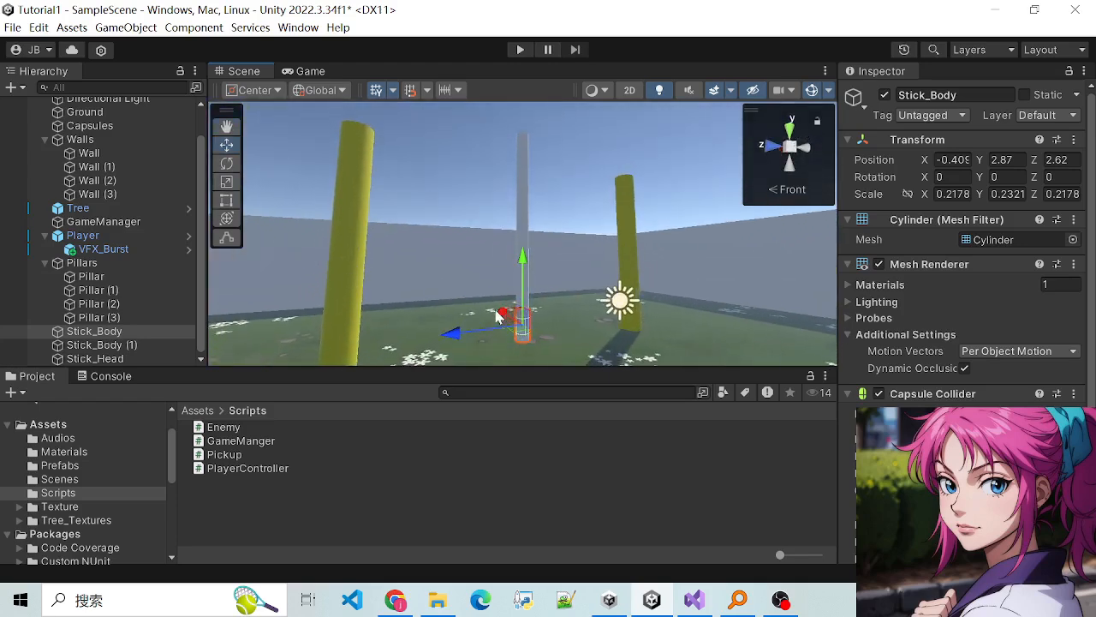
Step: Fine-tune the height of Stick_Body against the lower end of Stick_Head to a Y position of about 2.81
scroll(576, 276, "up", 6)
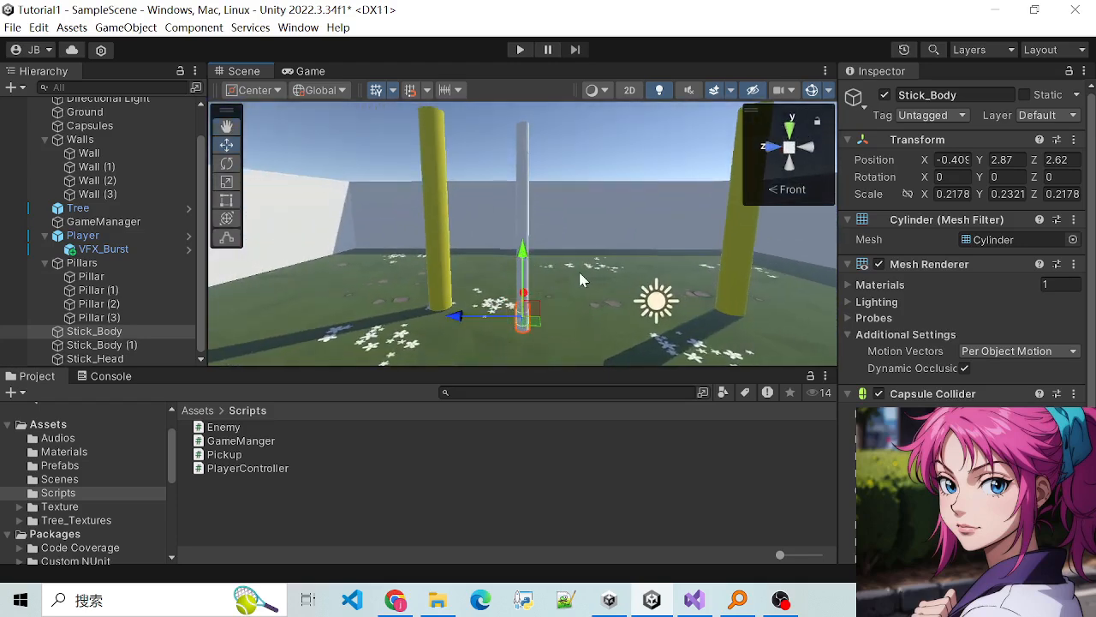
scroll(583, 272, "up", 1)
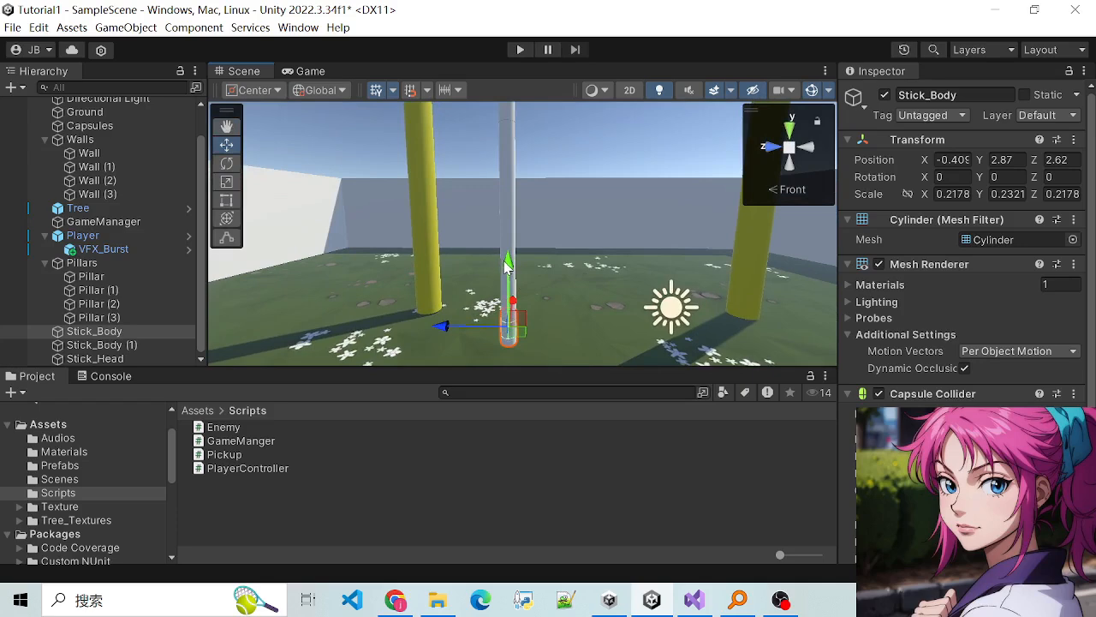
left_click_drag(505, 261, 507, 272)
left_click_drag(551, 306, 507, 271, "alt")
left_click_drag(522, 297, 430, 234, "alt")
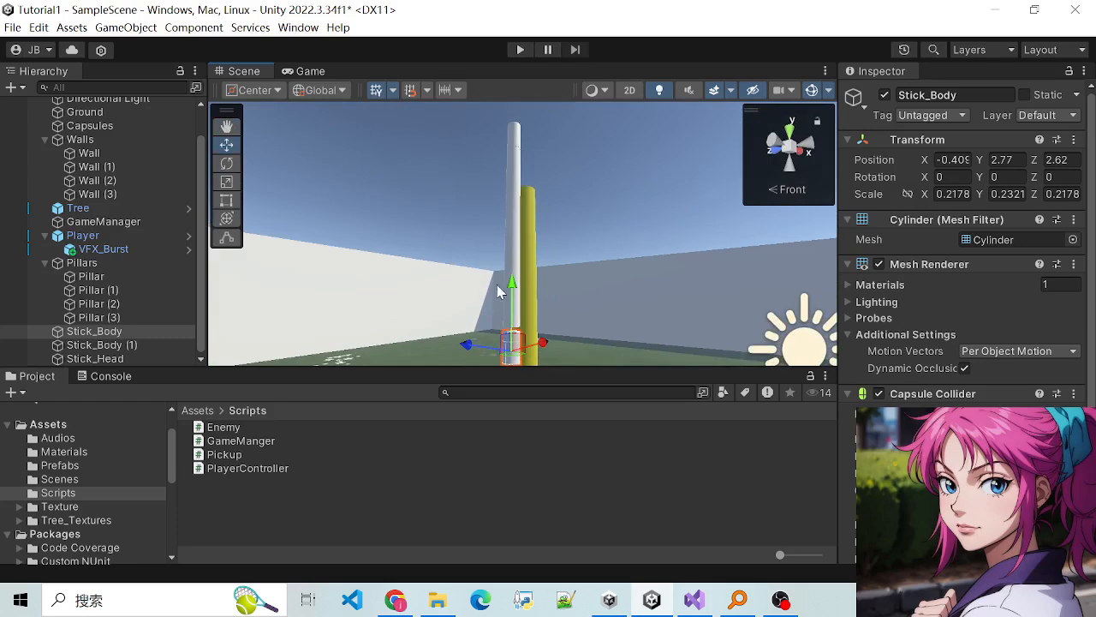
left_click_drag(518, 291, 520, 281)
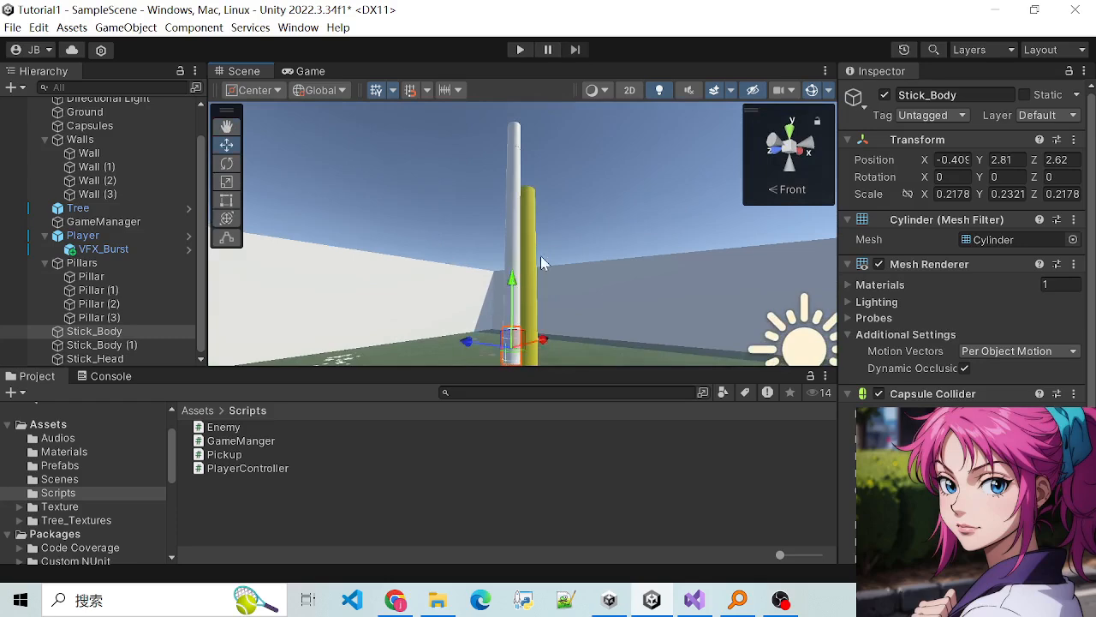
Step: Select Stick_Head and examine its joints with both end cylinders from several angles
left_click_drag(586, 222, 543, 166, "alt")
left_click(515, 147)
left_click(514, 148)
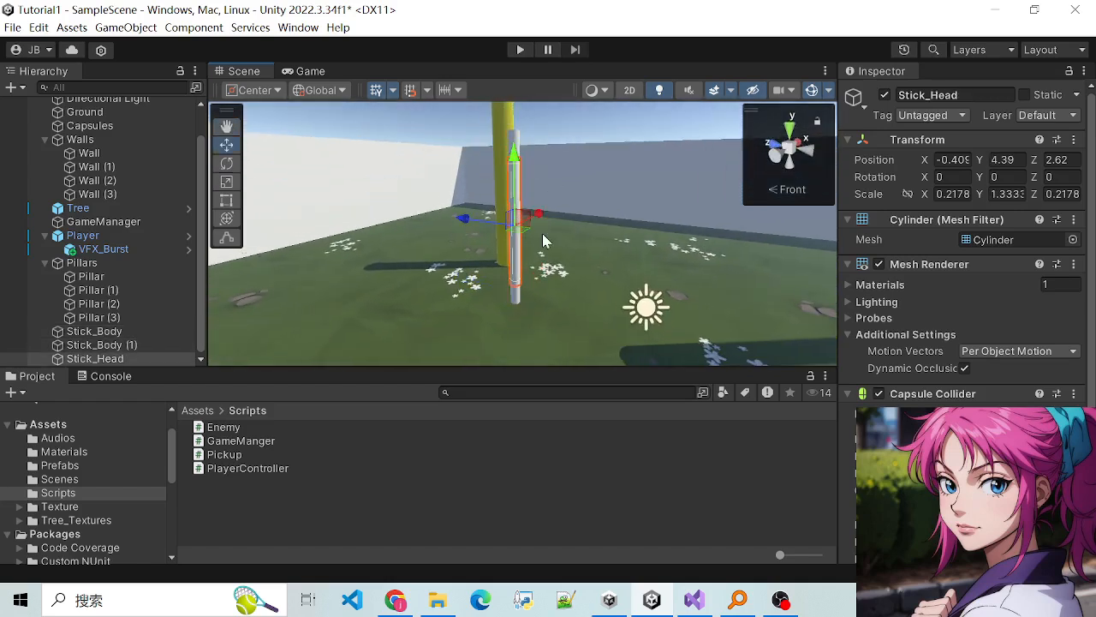
left_click_drag(342, 279, 669, 323, "alt")
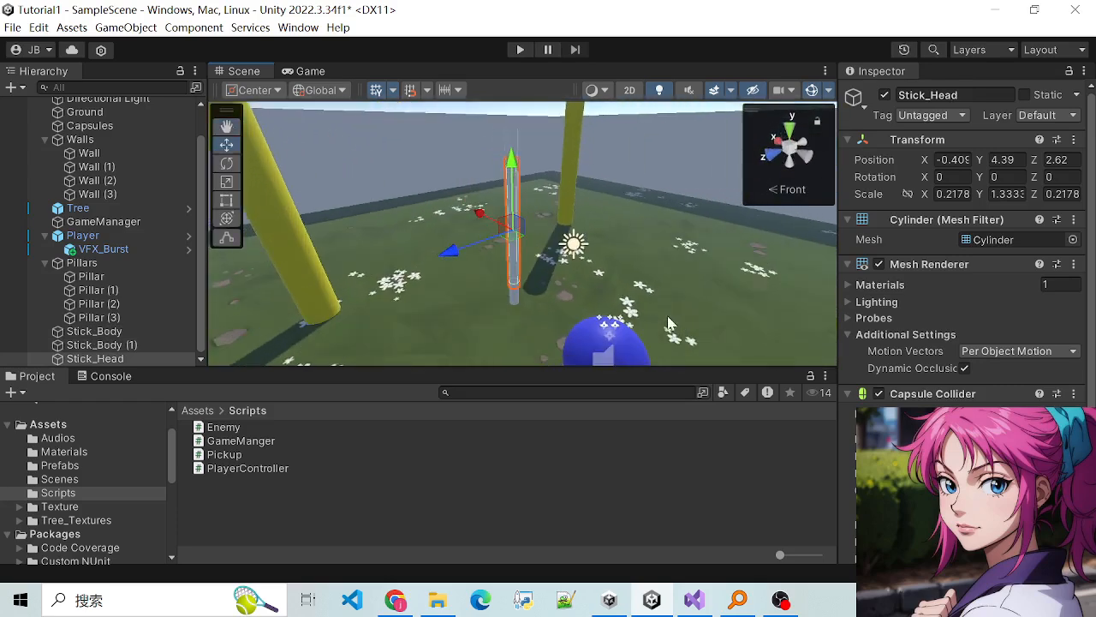
left_click(495, 248)
left_click(518, 237)
Step: Create a new material named Red in the Materials folder
left_click(64, 451)
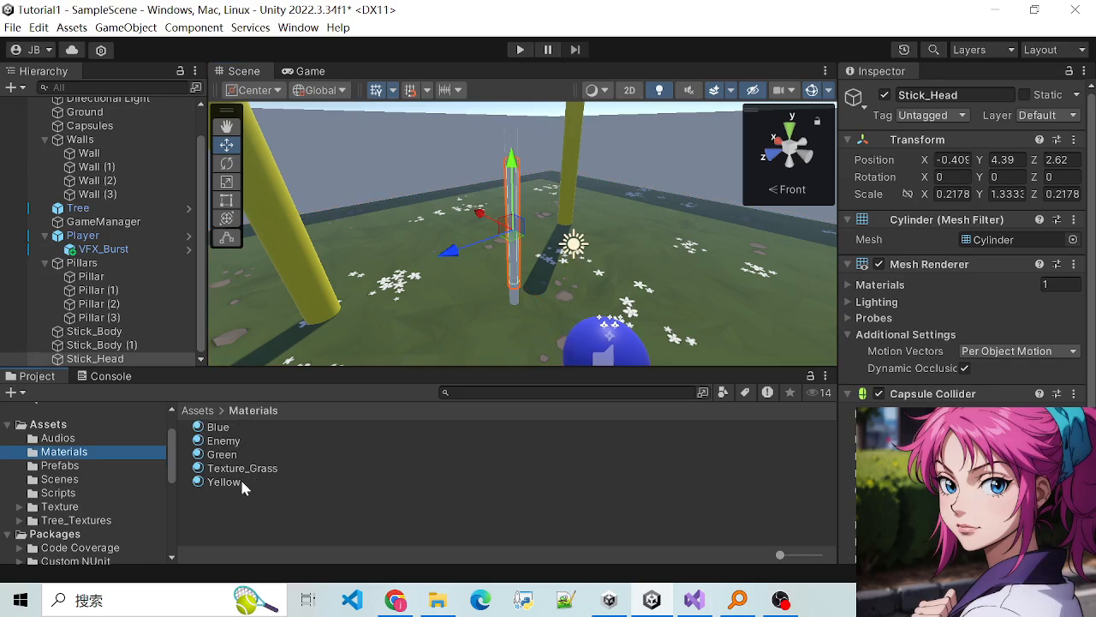
right_click(291, 519)
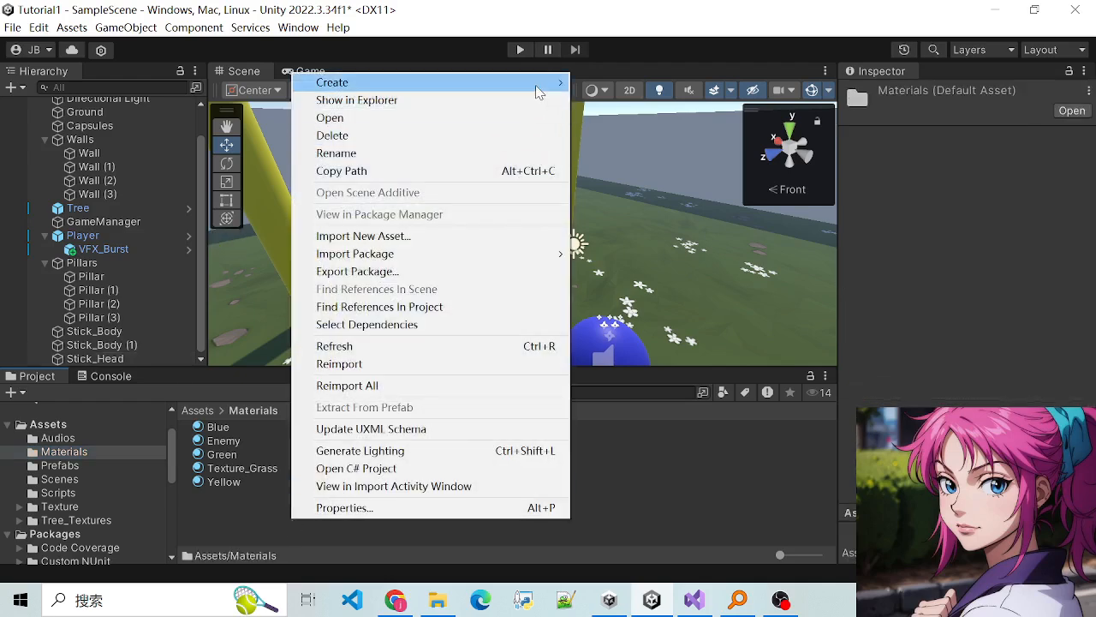
mouse_move(539, 84)
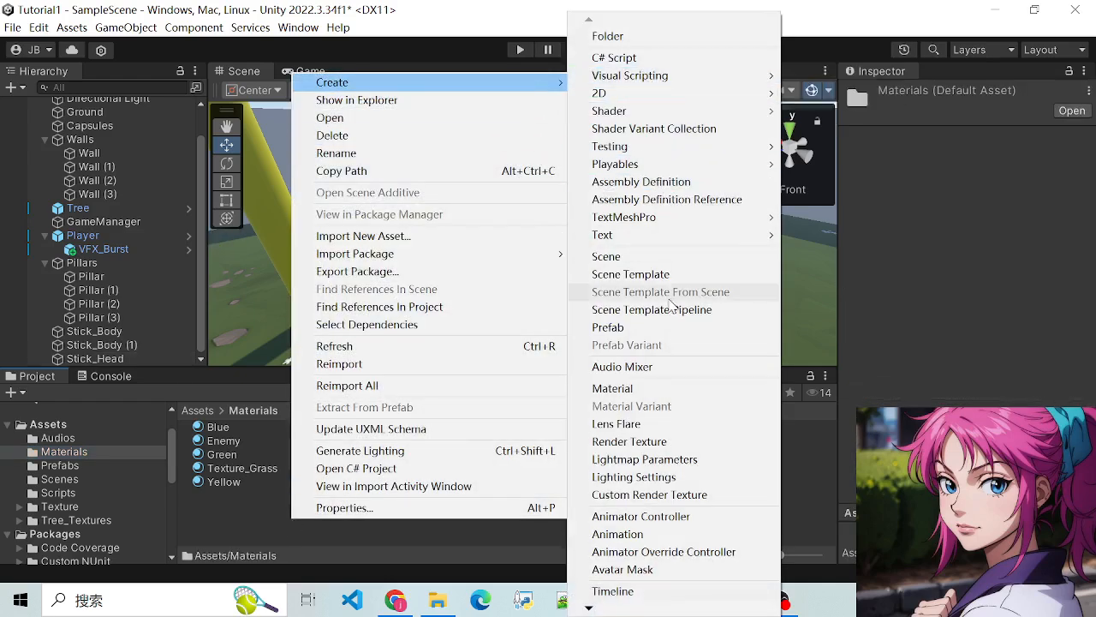
left_click(634, 389)
type("Red")
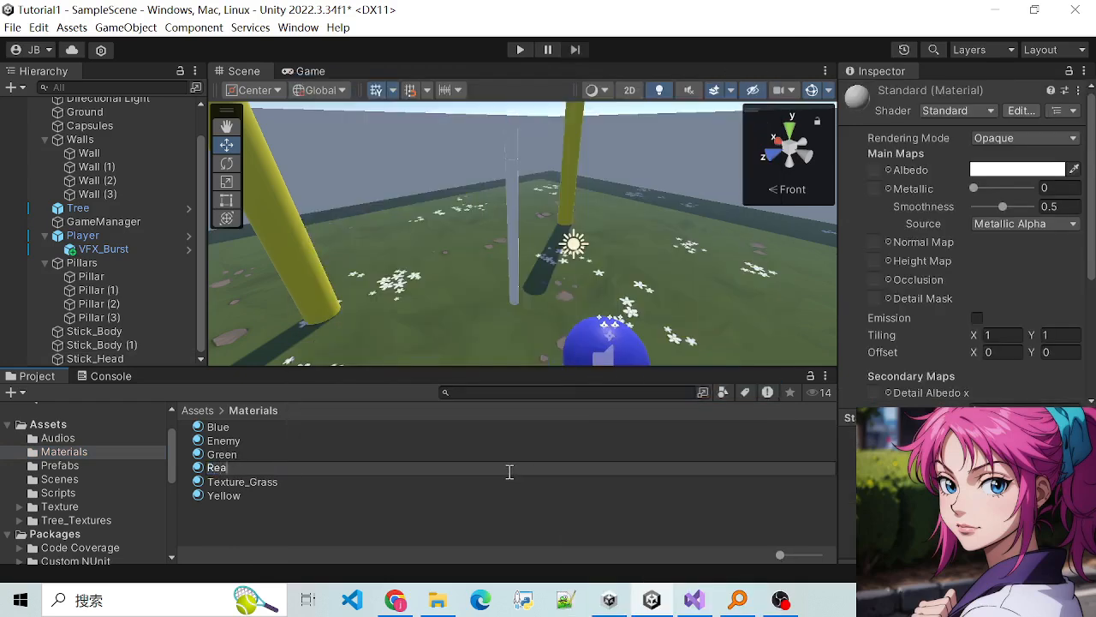
left_click(508, 469)
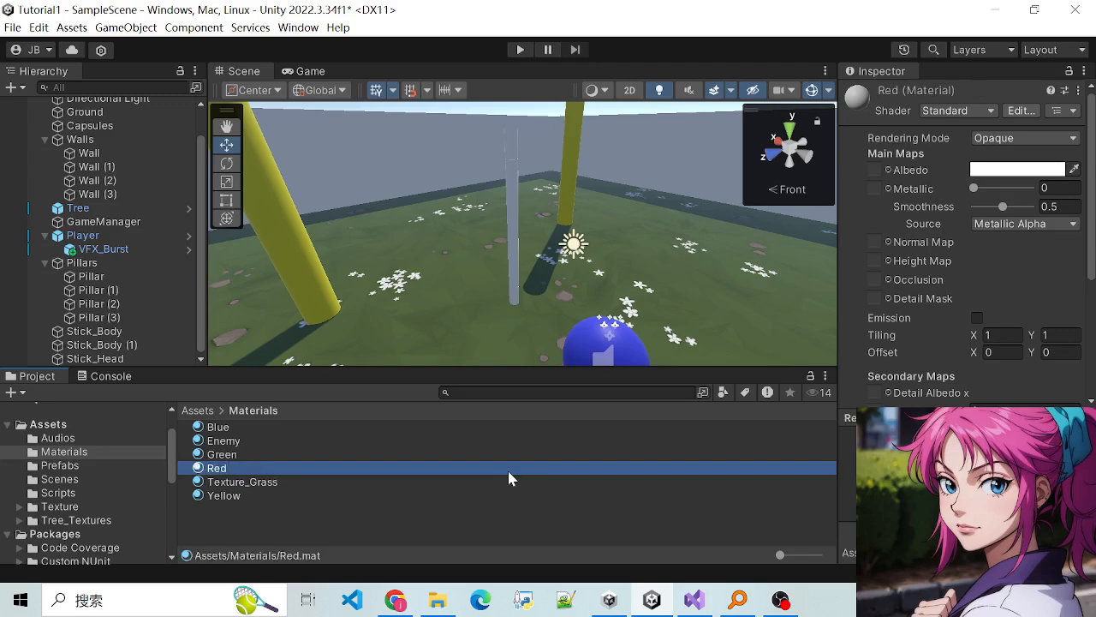
Step: Set the Red material's albedo colour to a bright, saturated red
left_click(1075, 170)
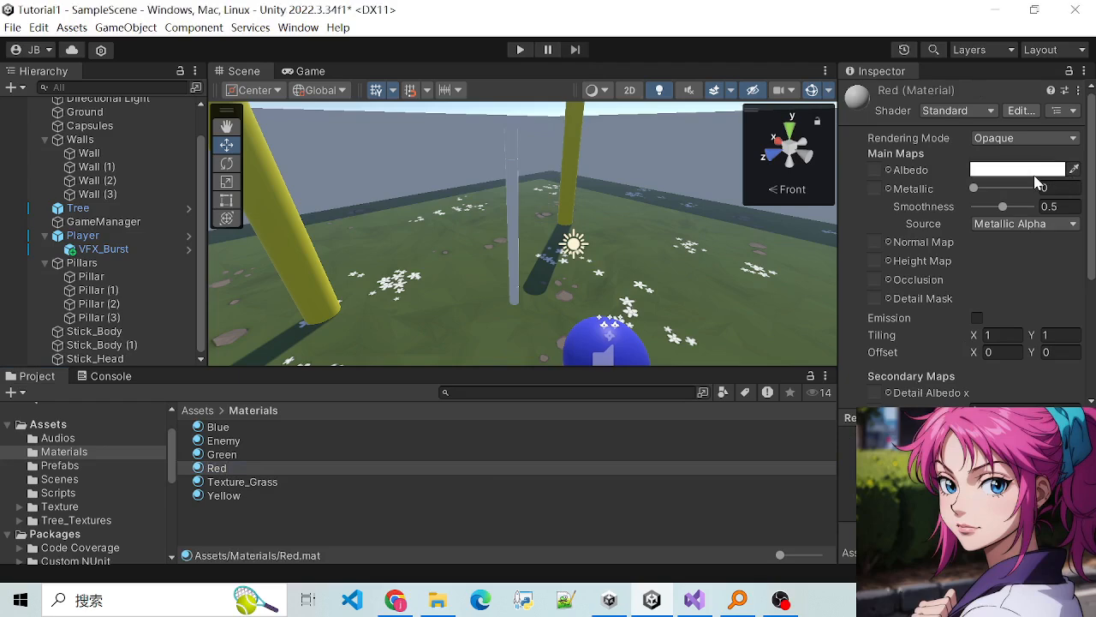
left_click(1009, 176)
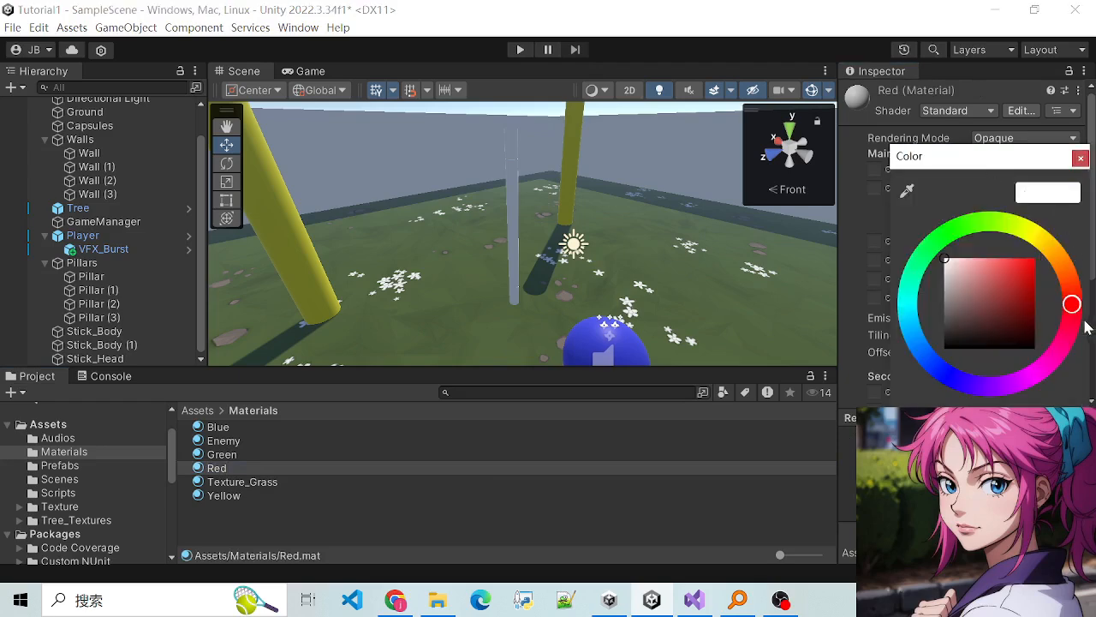
mouse_move(1004, 275)
left_mouse_down()
mouse_move(1001, 265)
mouse_move(1043, 260)
mouse_move(1019, 275)
mouse_move(1035, 330)
mouse_move(1022, 271)
left_mouse_up()
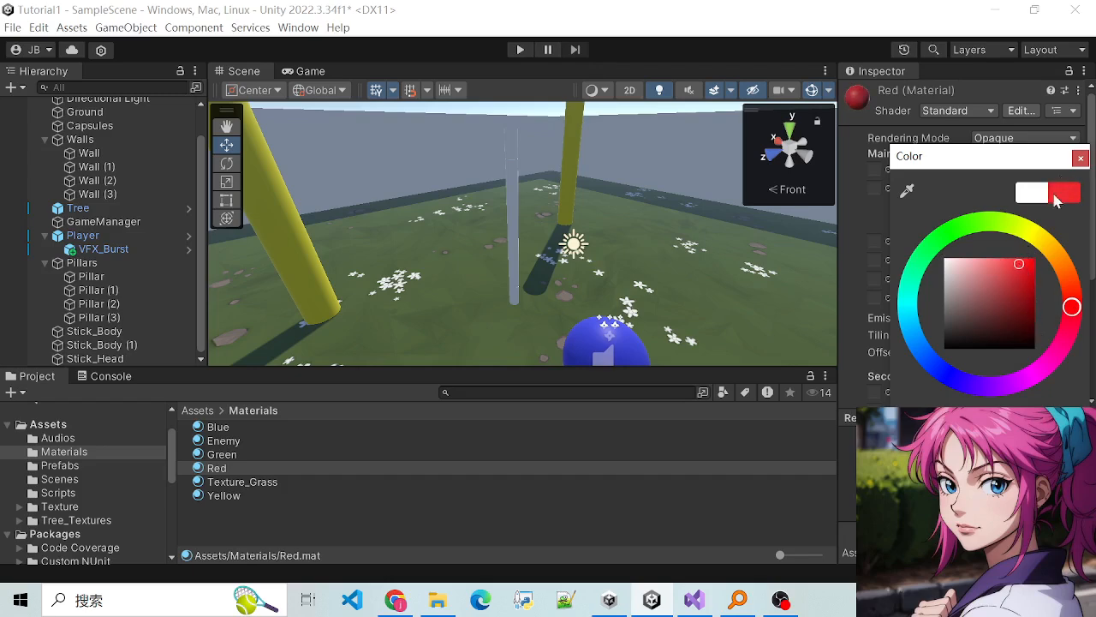
left_click(1081, 160)
Step: Apply the Red material to the long middle cylinder of the stick in the scene
scroll(656, 261, "down", 4)
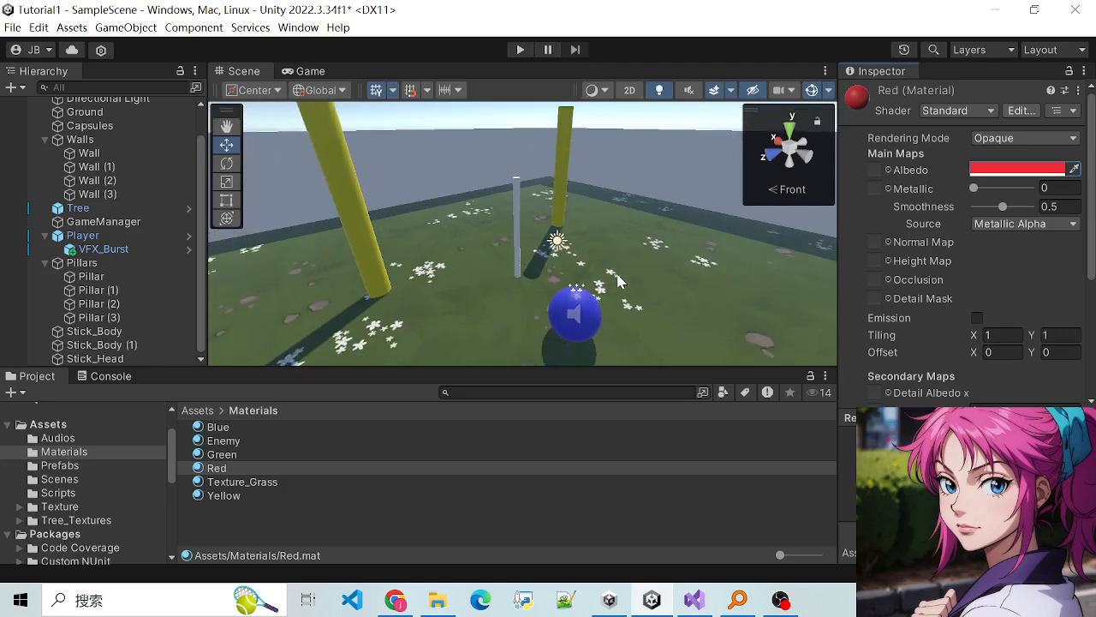
scroll(591, 254, "up", 1)
scroll(588, 255, "up", 2)
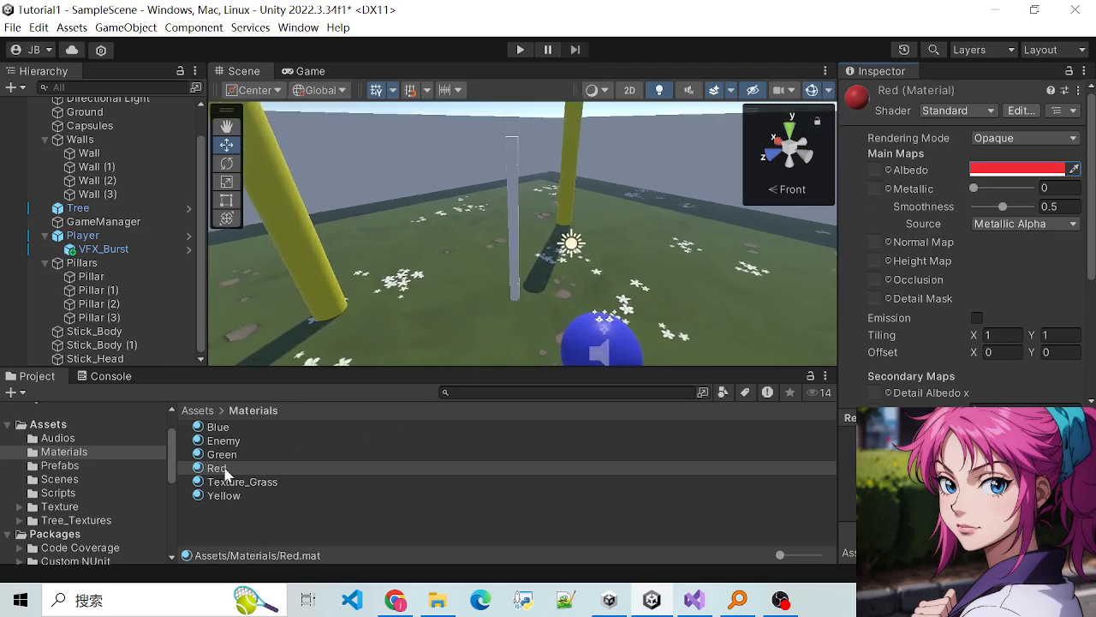
left_click_drag(225, 469, 514, 238)
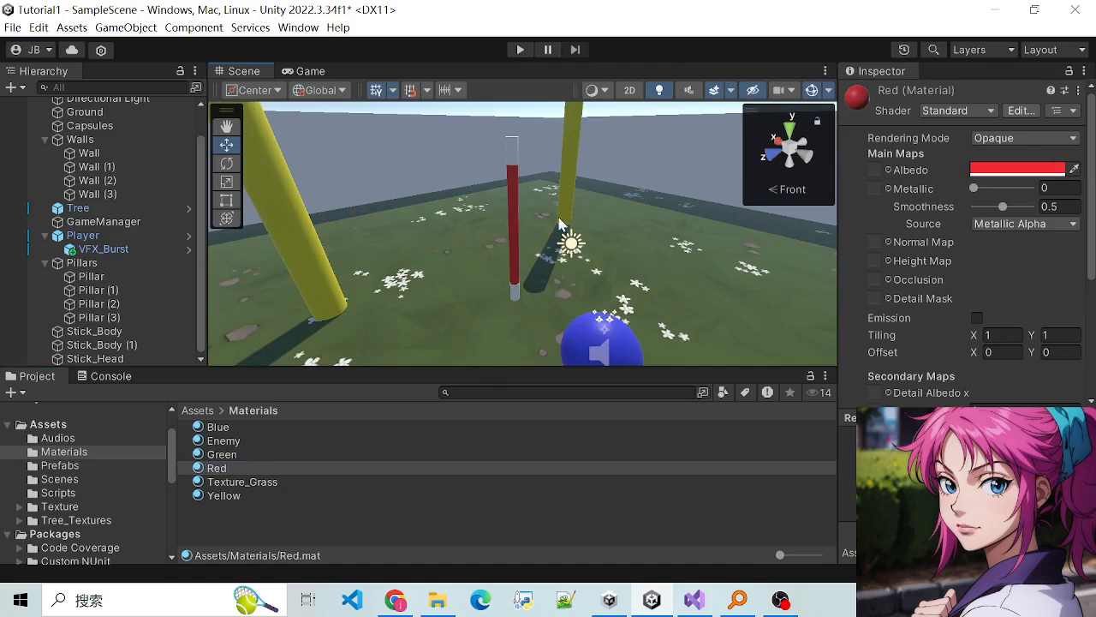
Step: Apply the Yellow material to both short end cylinders of the stick, above and below the red middle piece
scroll(567, 223, "down", 2)
scroll(567, 223, "up", 2)
scroll(567, 223, "down", 2)
scroll(567, 223, "up", 1)
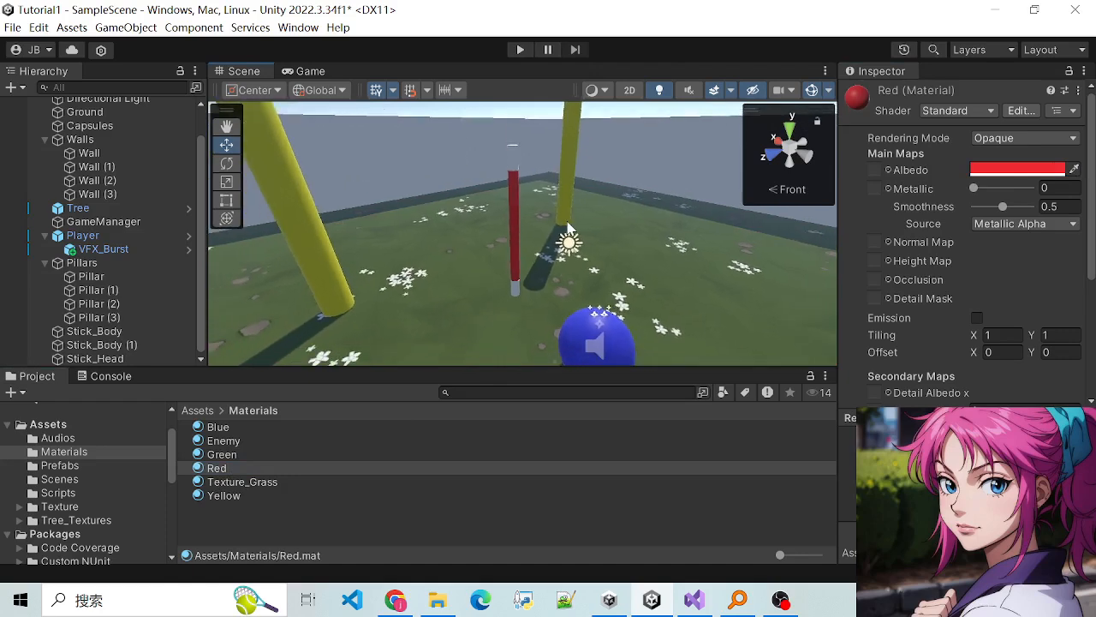
scroll(557, 214, "down", 1)
scroll(552, 200, "down", 2)
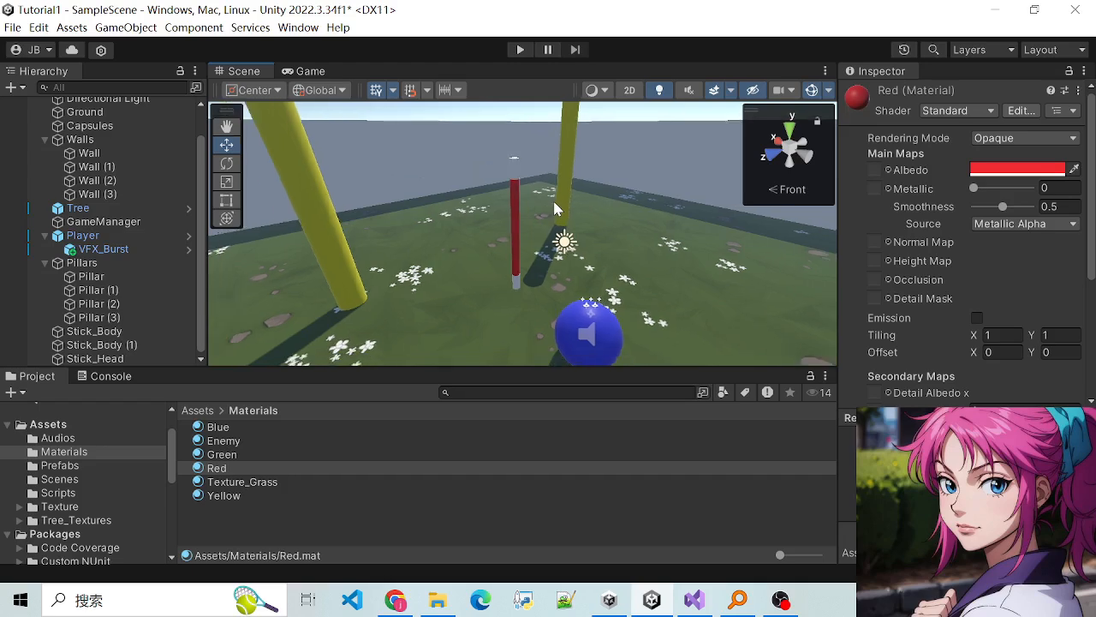
scroll(552, 199, "up", 2)
scroll(499, 214, "up", 2)
scroll(495, 233, "down", 2)
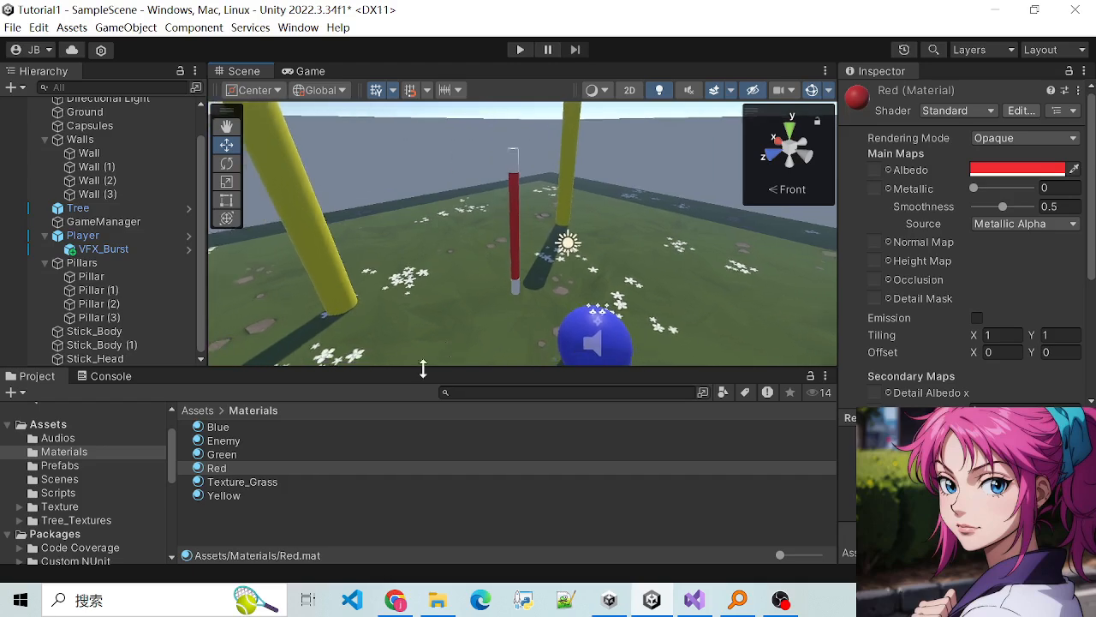
left_click_drag(220, 497, 518, 164)
left_click_drag(221, 506, 518, 290)
Step: Examine the coloured stick from several angles and distances, checking its red middle piece and yellow ends
scroll(617, 245, "up", 4)
scroll(617, 245, "down", 2)
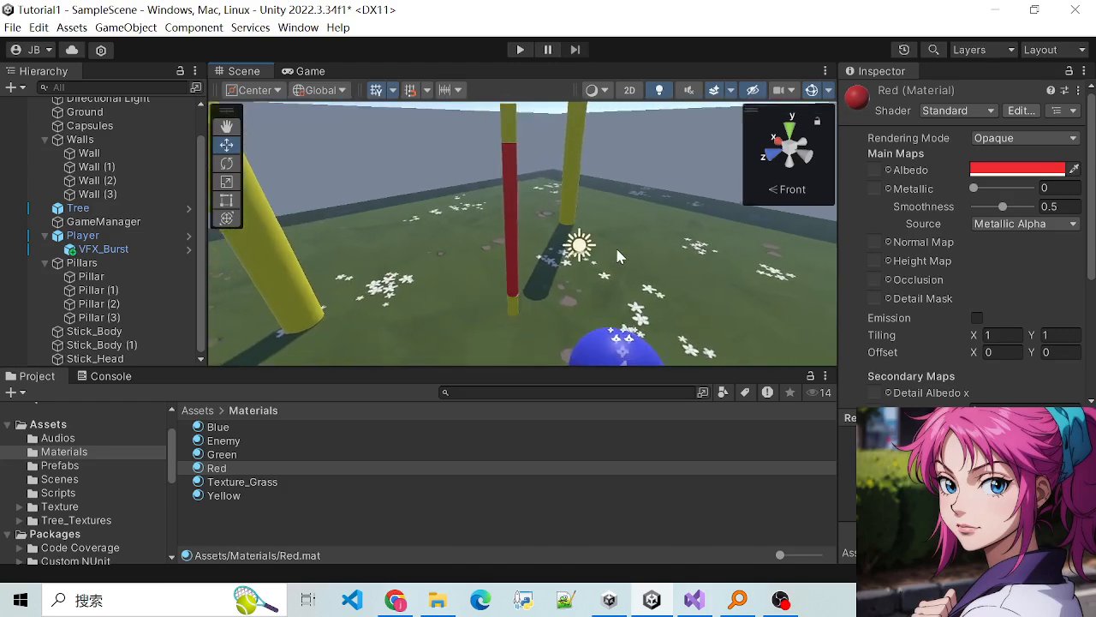
scroll(527, 203, "up", 1)
left_click_drag(527, 203, 453, 318, "alt")
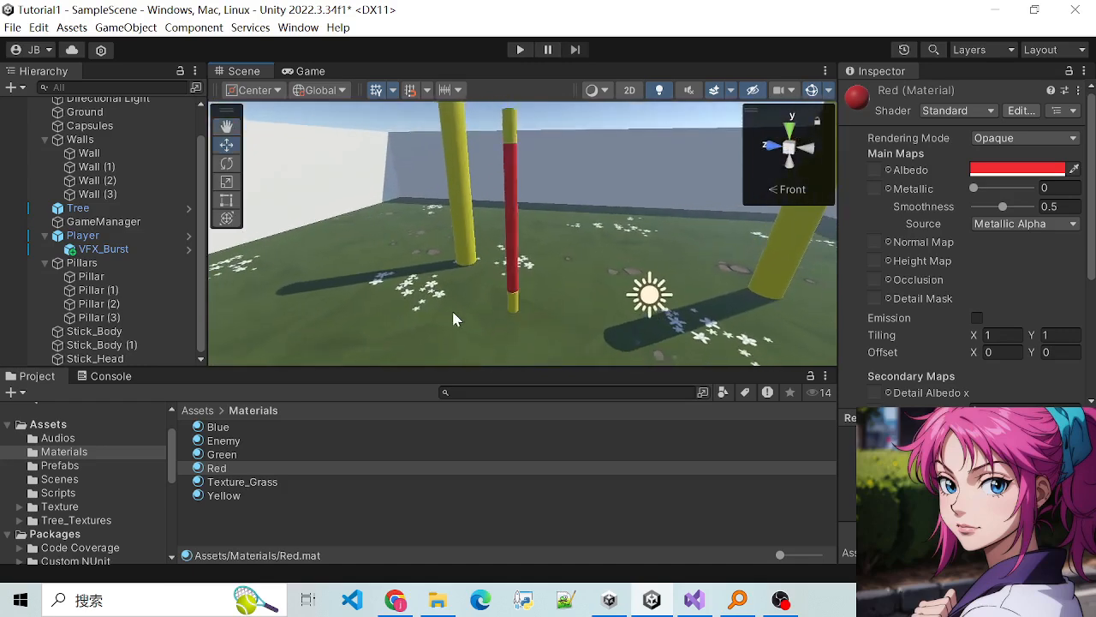
left_click(437, 304)
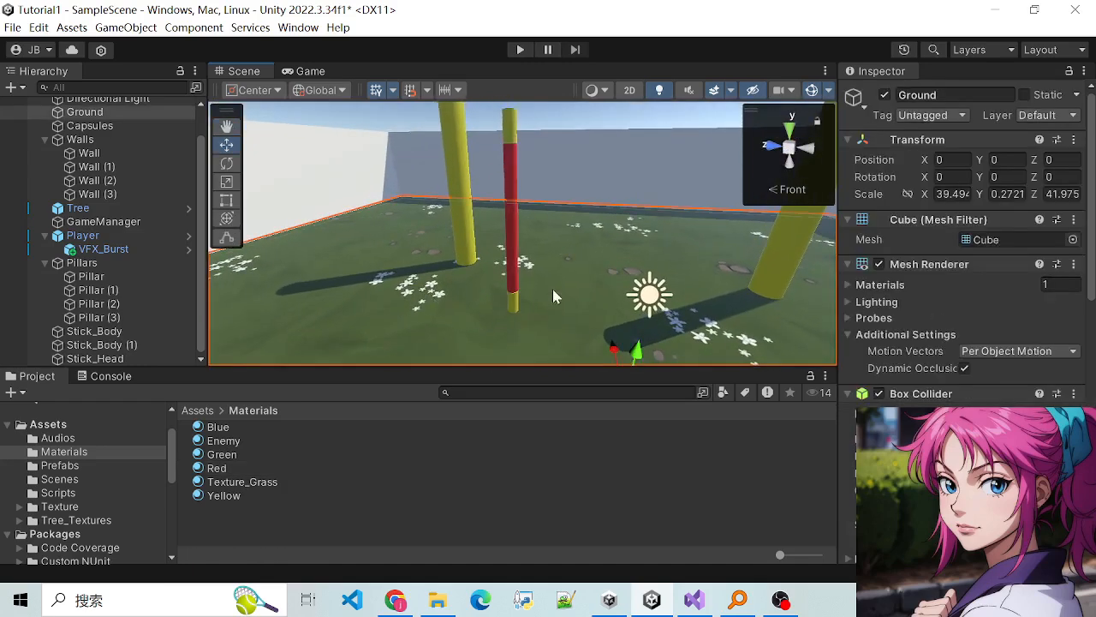
left_click(566, 191)
left_click(504, 229)
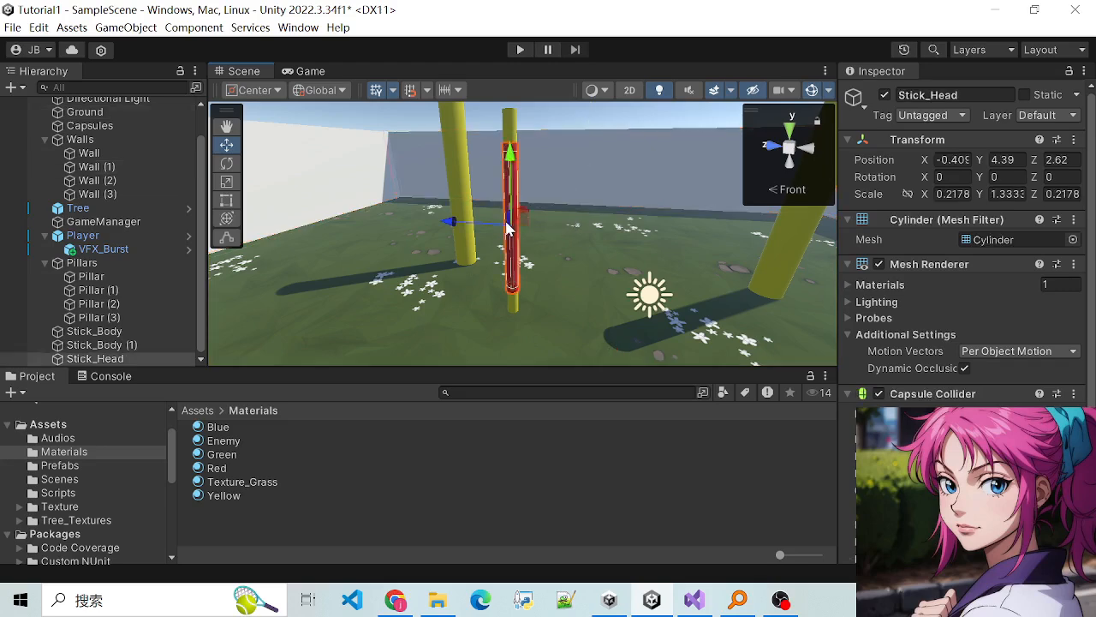
scroll(496, 173, "down", 2)
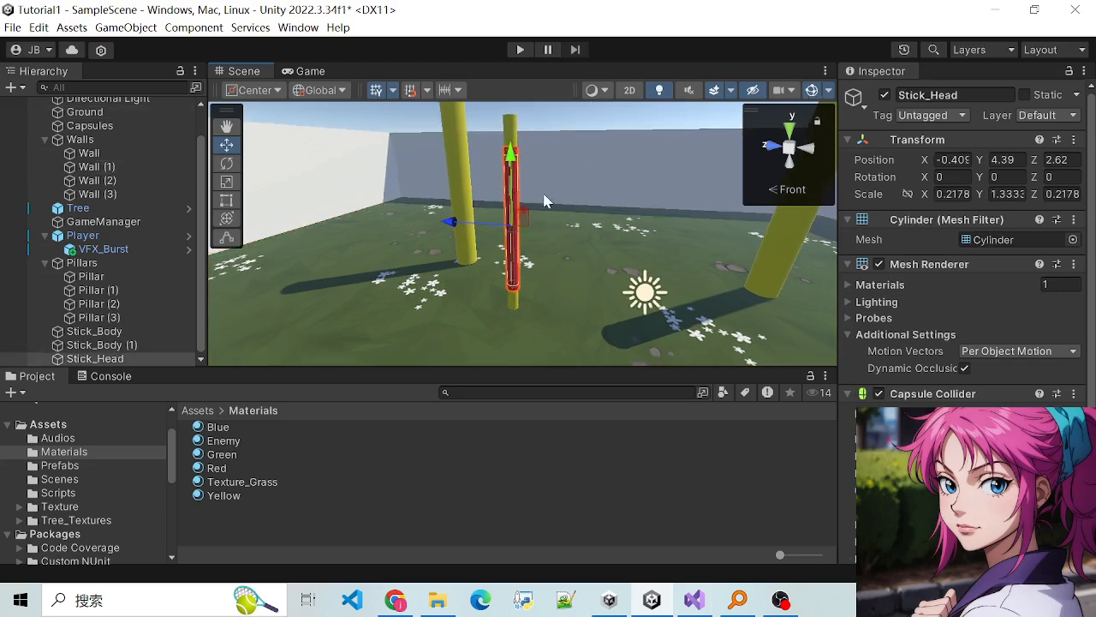
scroll(502, 228, "down", 3)
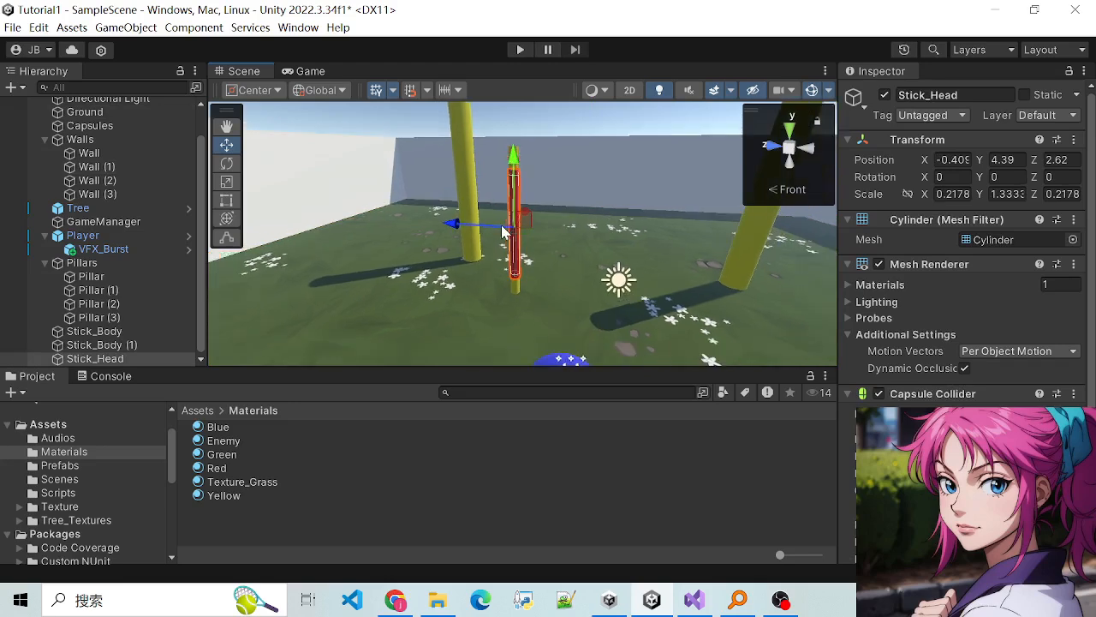
scroll(524, 223, "up", 2)
scroll(525, 216, "down", 2)
left_click(529, 257)
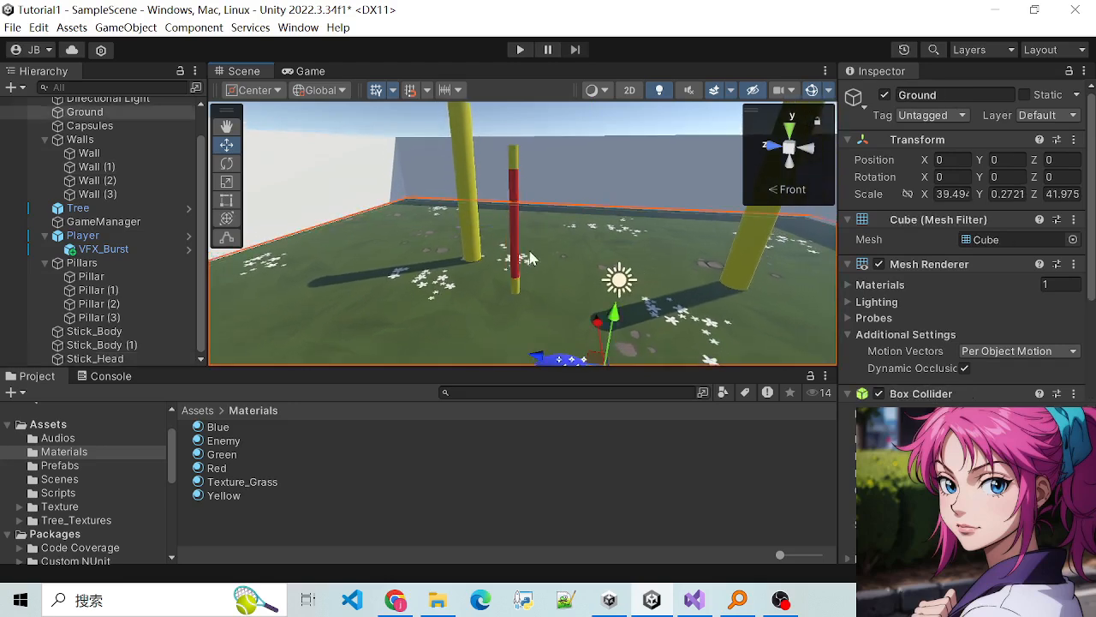
left_click(515, 233)
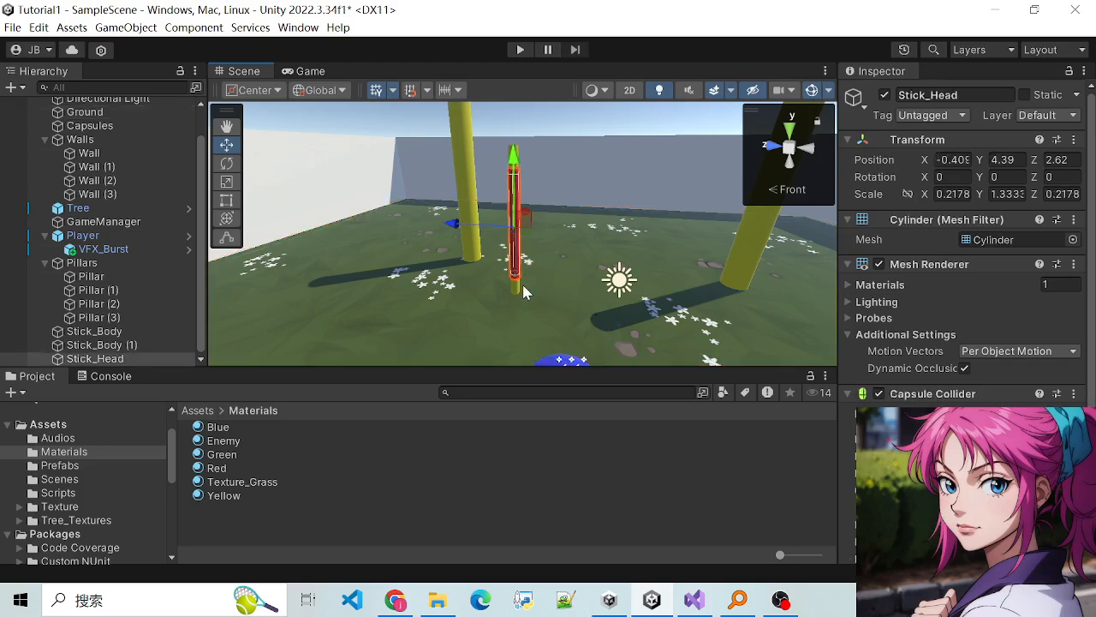
scroll(479, 249, "up", 1)
scroll(479, 249, "down", 1)
left_click_drag(447, 286, 584, 305, "alt")
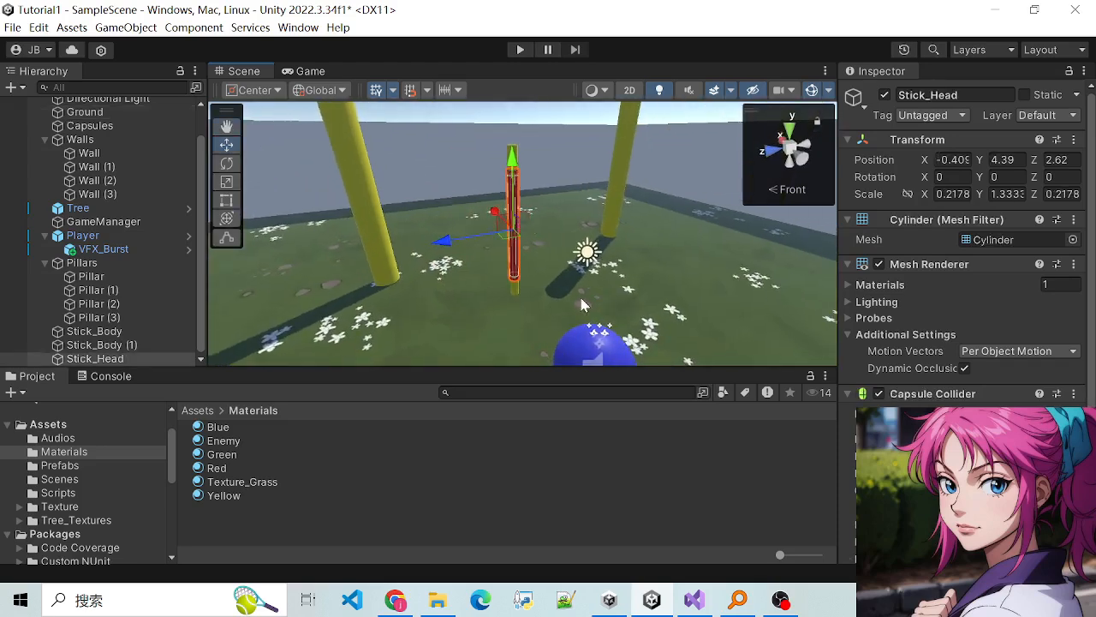
Step: Group the three stick cylinders under a new empty parent object named Stick
left_click(101, 333)
left_click(96, 358, "shift")
right_click(110, 357)
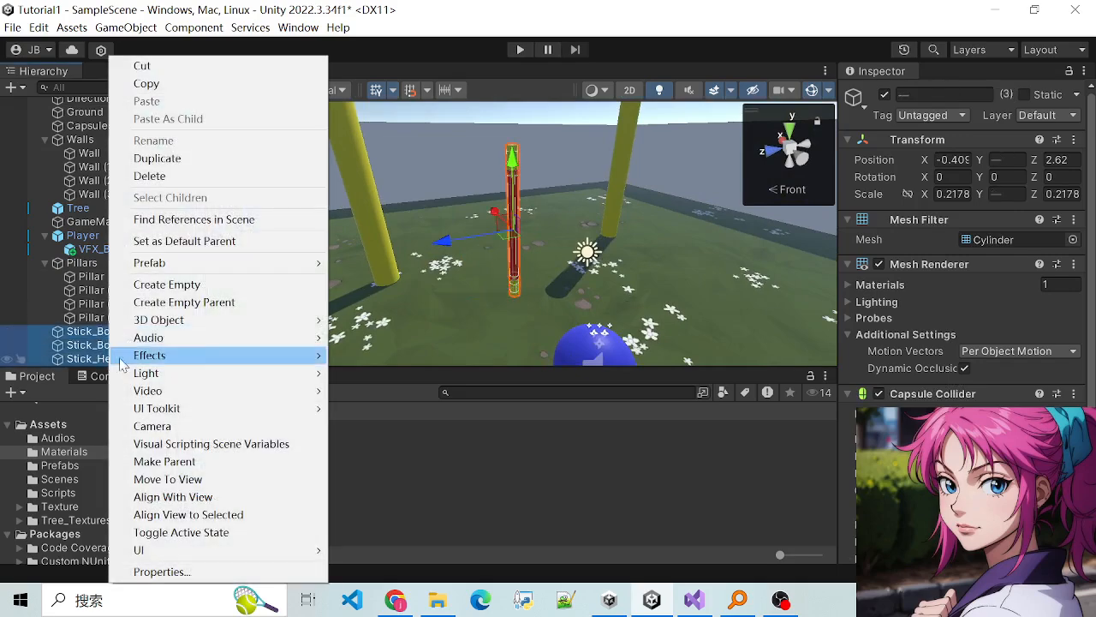
left_click(212, 302)
type("Stick")
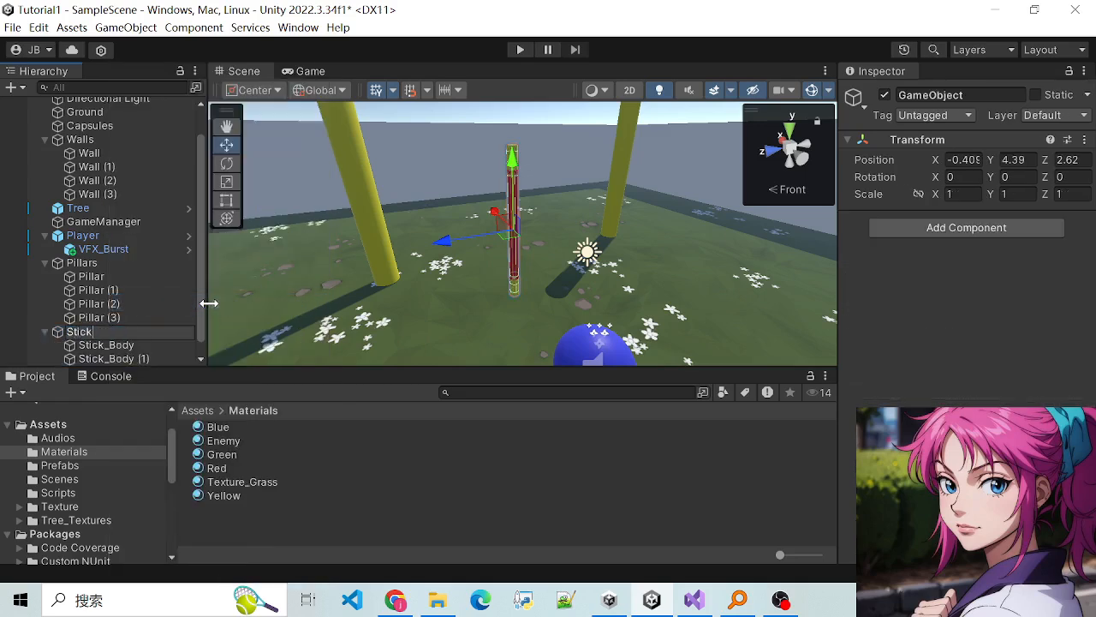
key("Return")
Step: Identify the cylinders inside the Stick group and rename the lower yellow end piece Stick_Tail
scroll(111, 274, "down", 1)
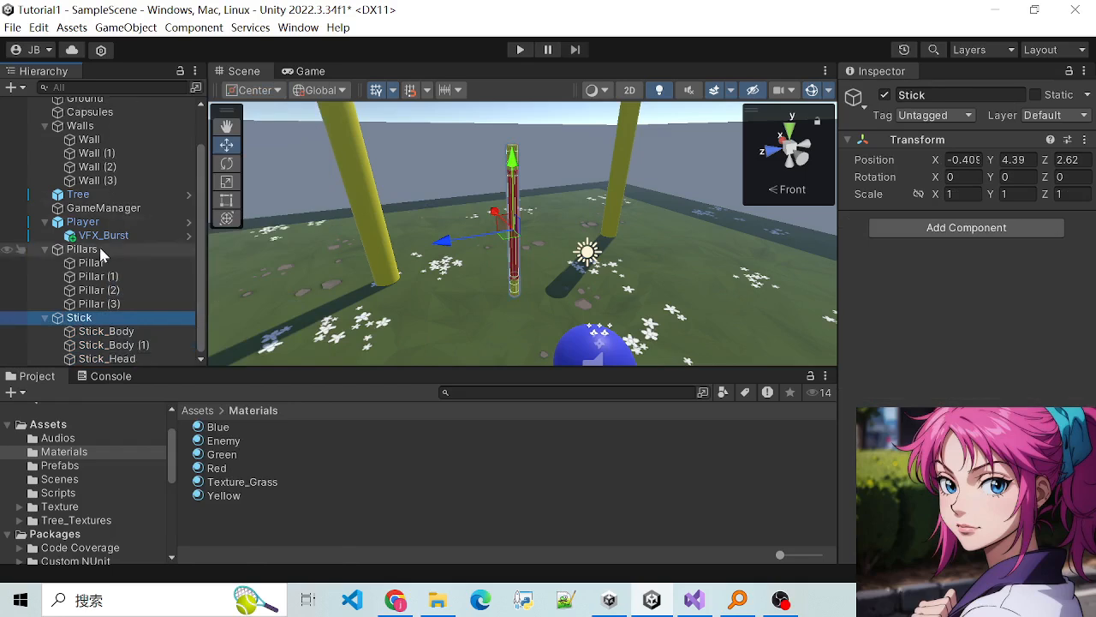
left_click(120, 360)
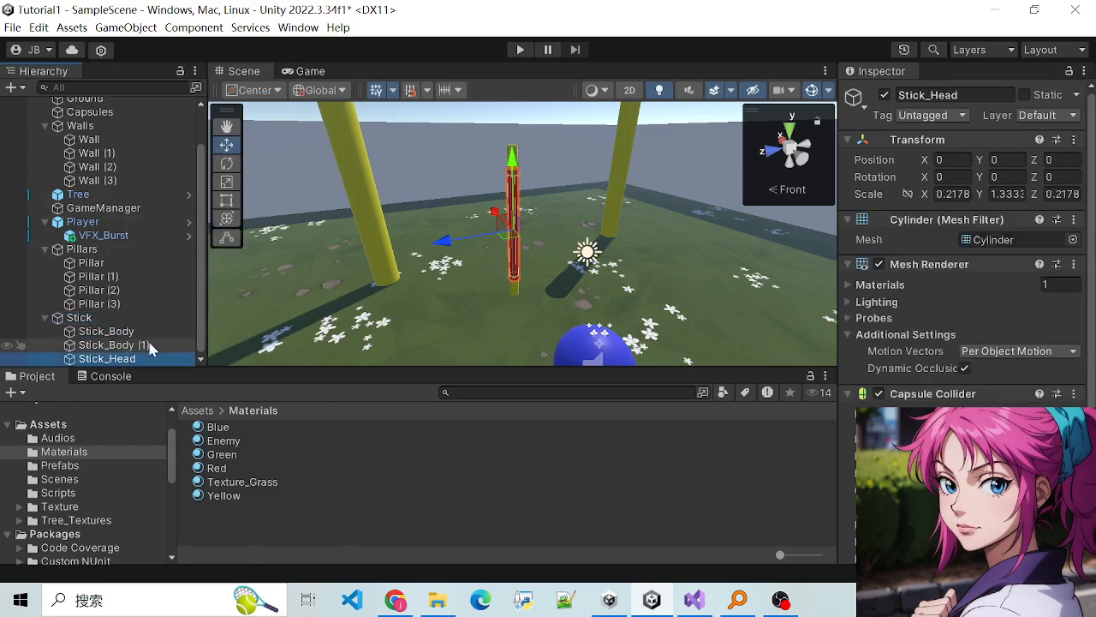
left_click(126, 345)
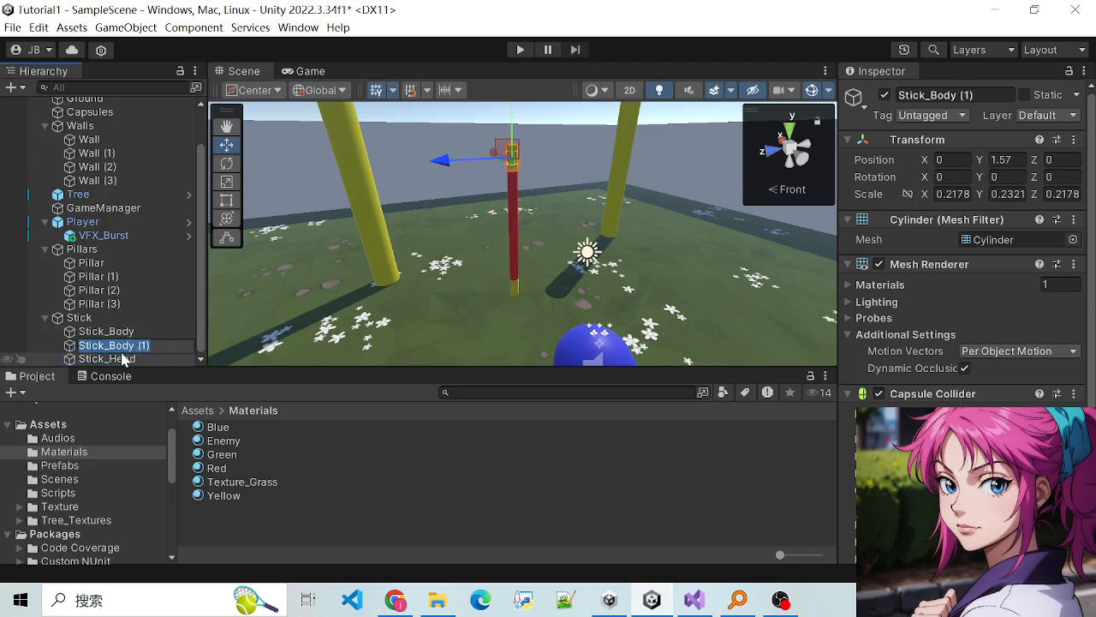
left_click(125, 359)
left_click(109, 332)
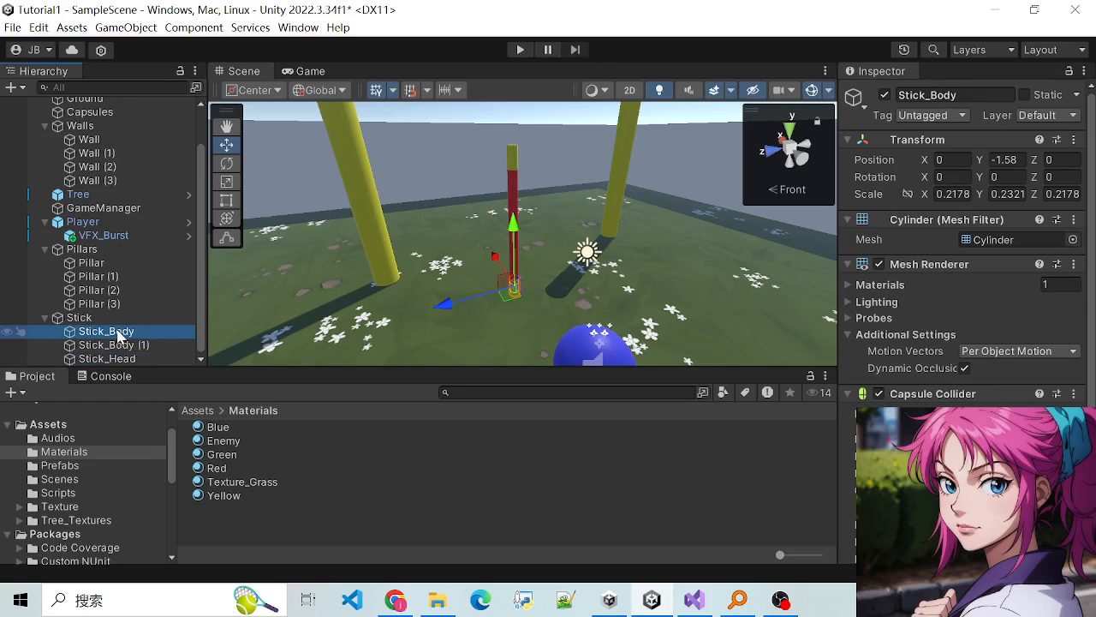
right_click(118, 336)
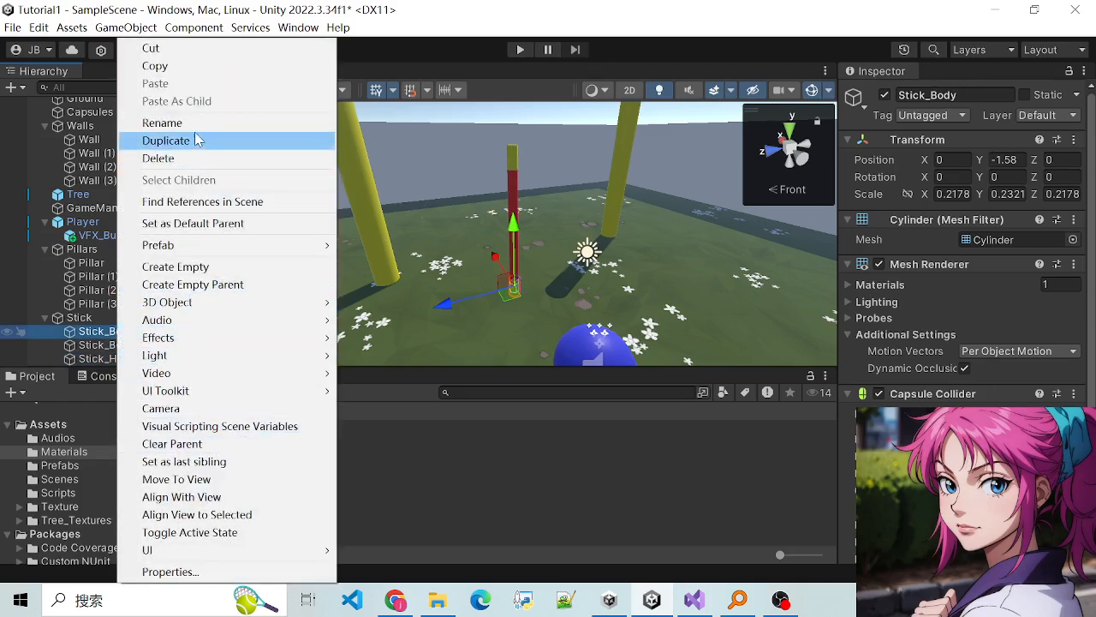
left_click(190, 125)
left_click(146, 329)
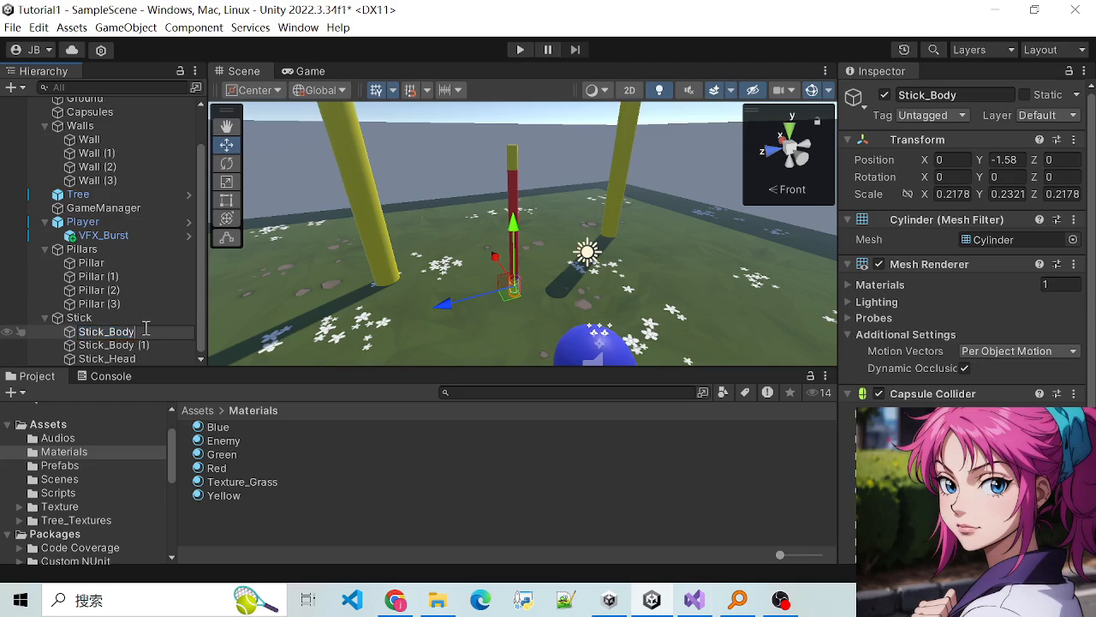
key("Return")
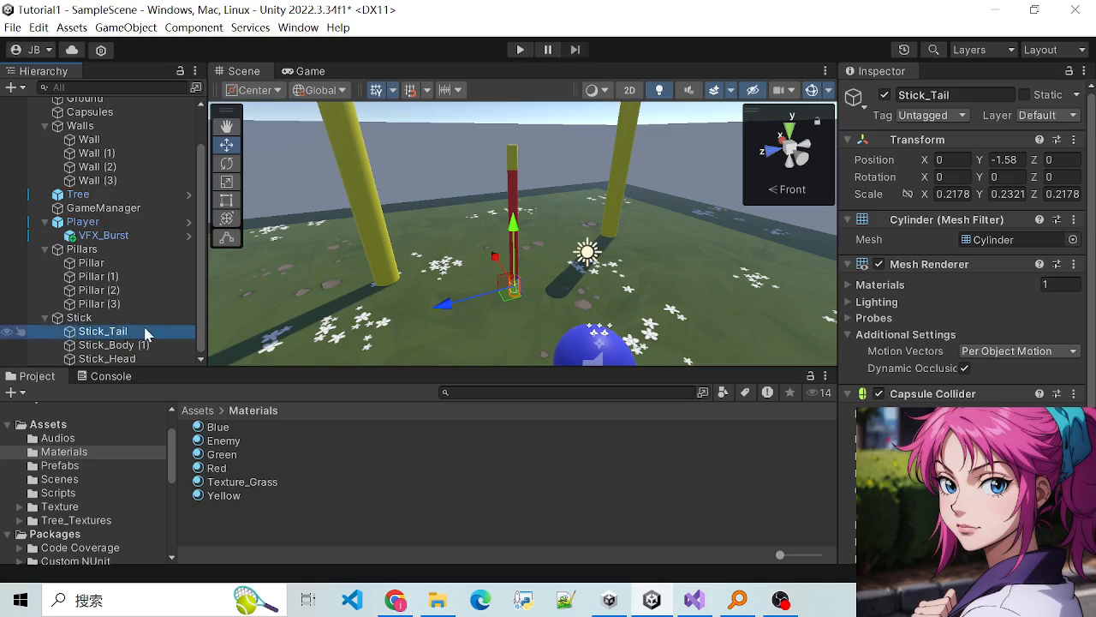
Step: Rename the long red middle cylinder in the Stick group as Stick_Body
left_click(125, 359)
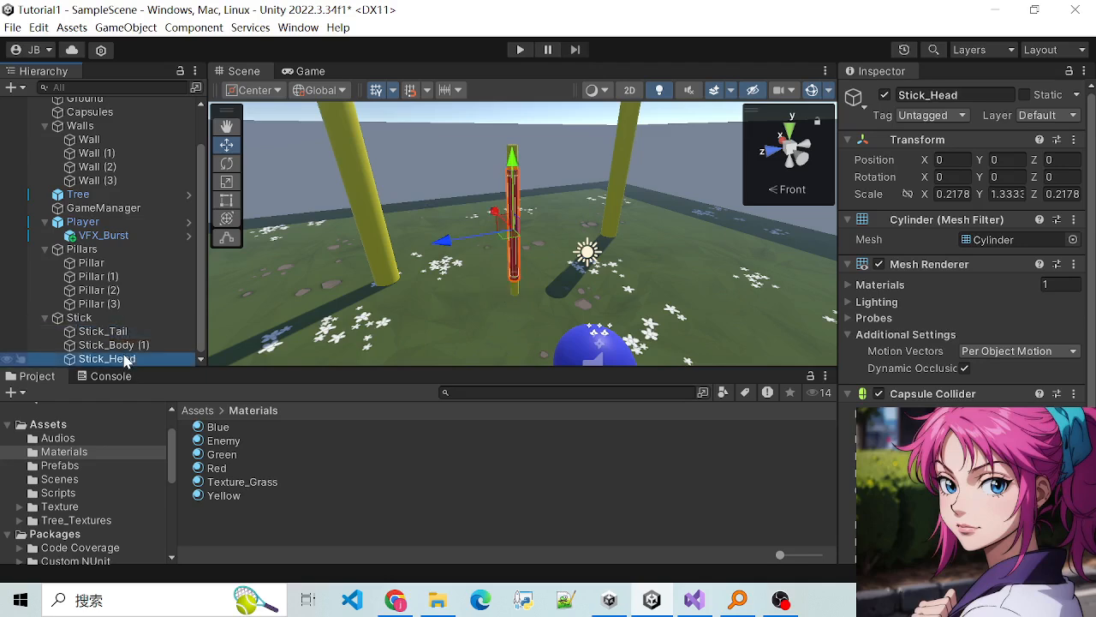
right_click(126, 360)
left_click(210, 127)
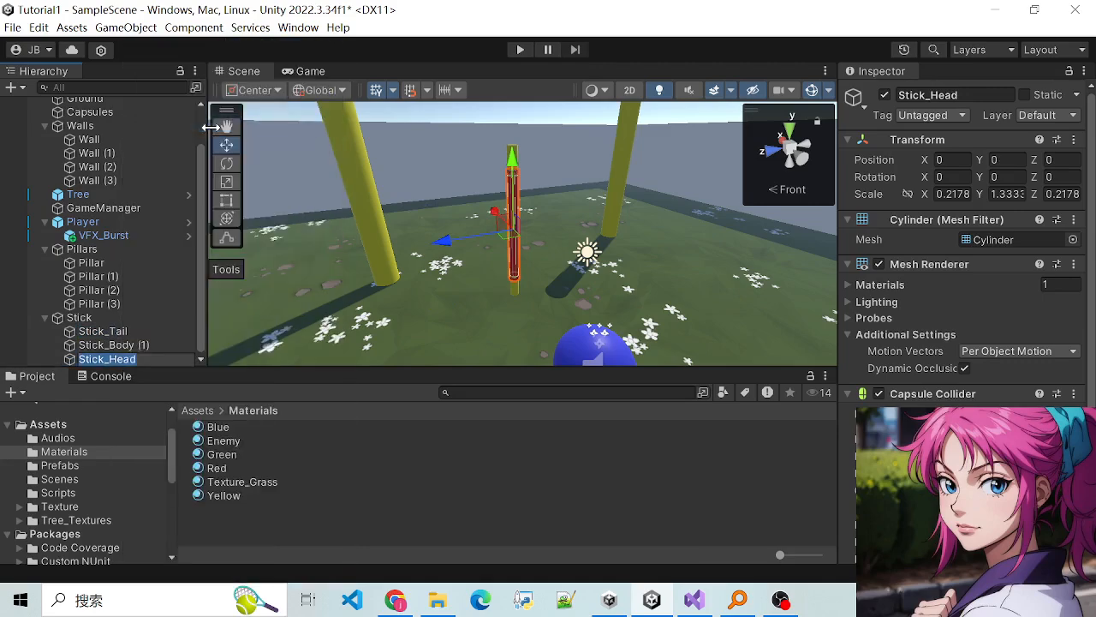
left_click(141, 361)
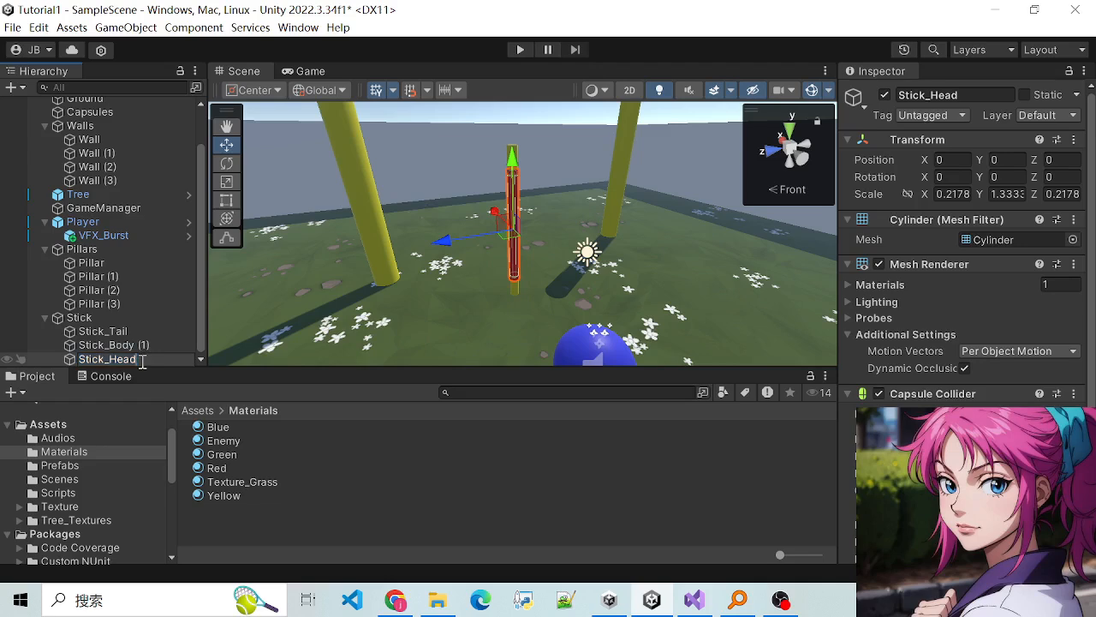
key("BackSpace")
key("BackSpace")
key("BackSpace")
type("B_B")
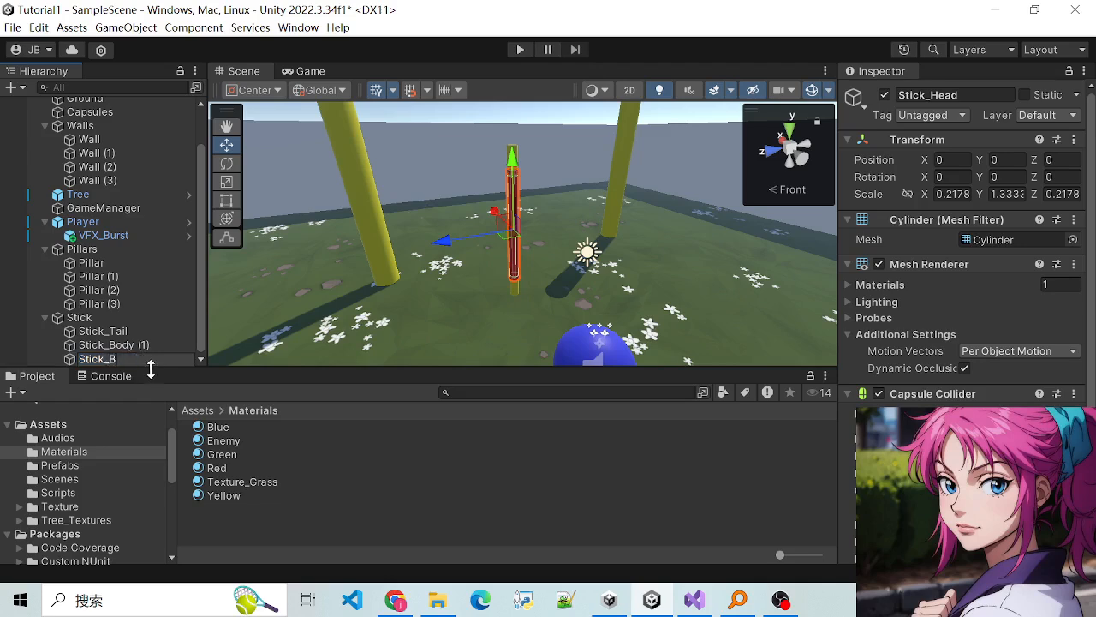
key("Return")
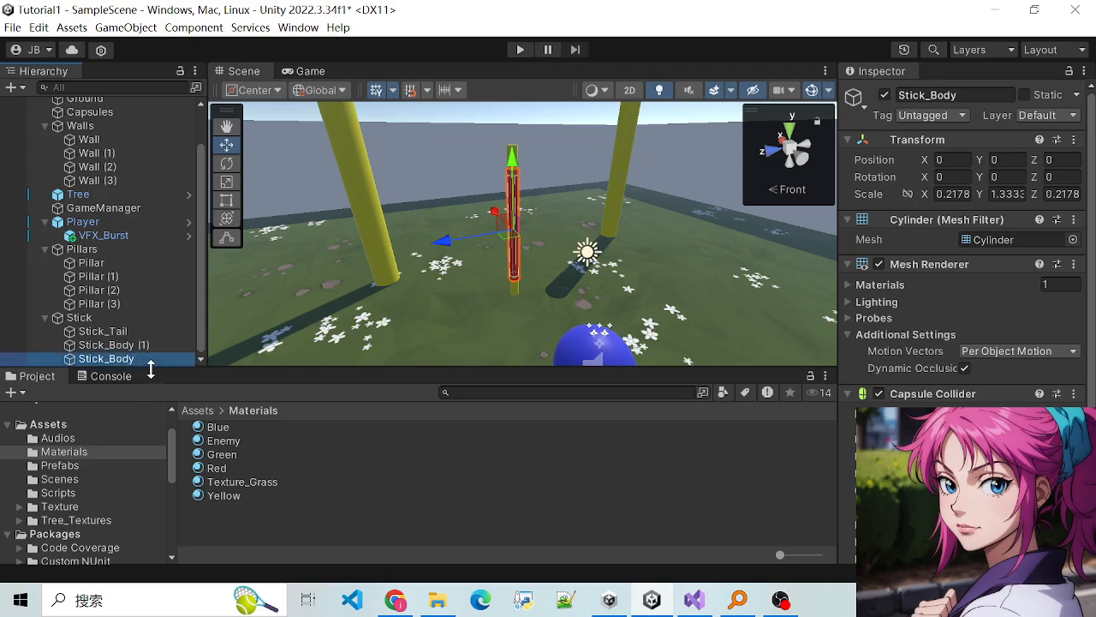
Step: Rename the upper yellow end cylinder in the Stick group as Stick_Head
left_click(128, 345)
right_click(130, 344)
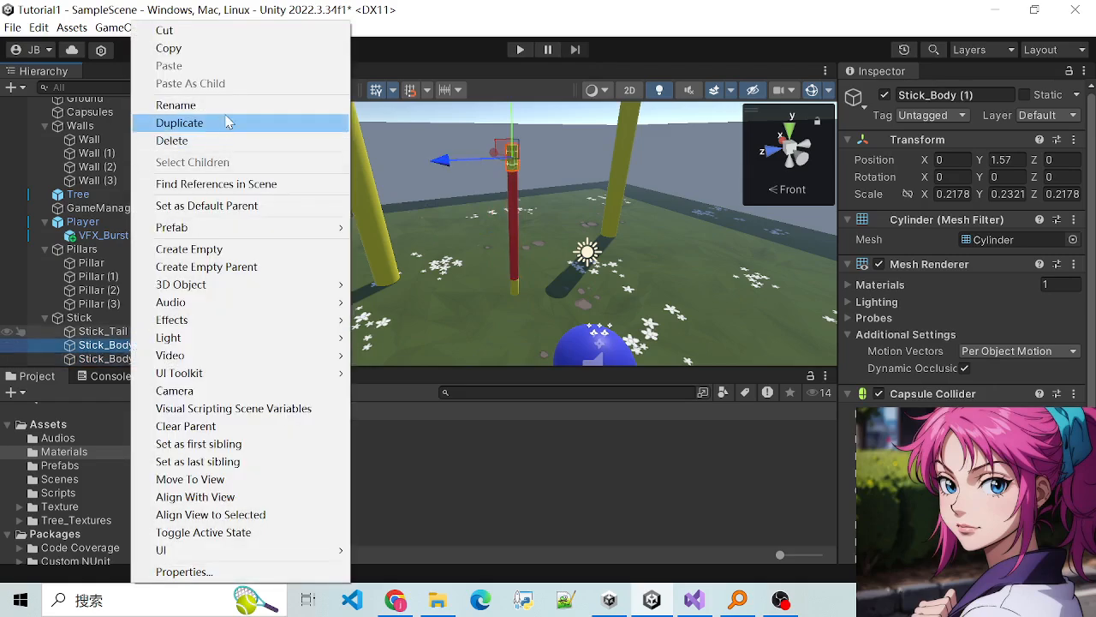
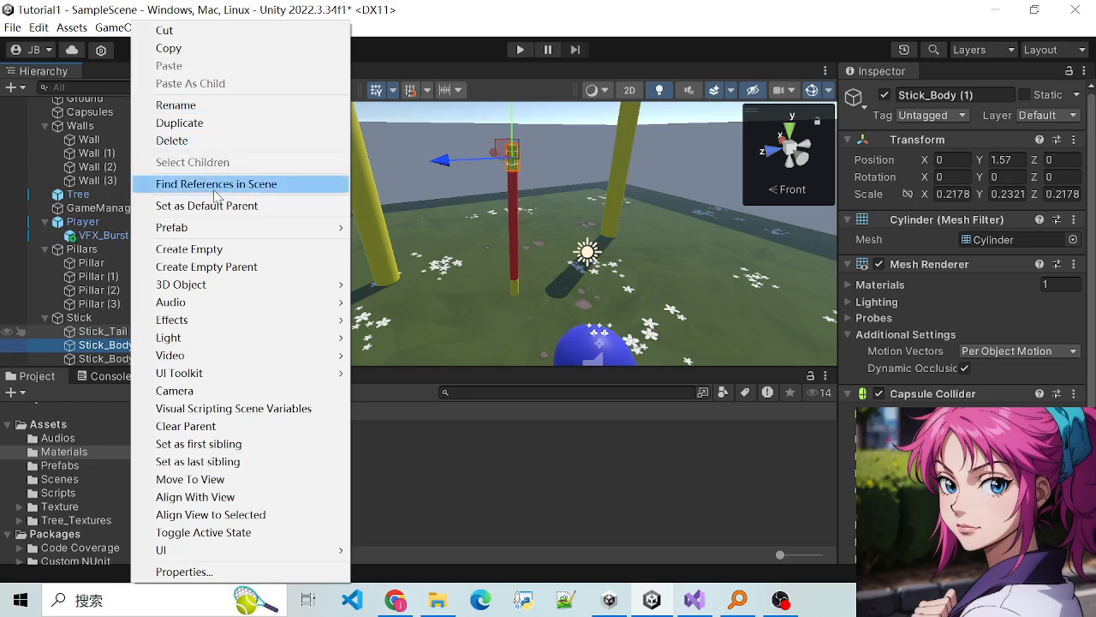
mouse_move(338, 287)
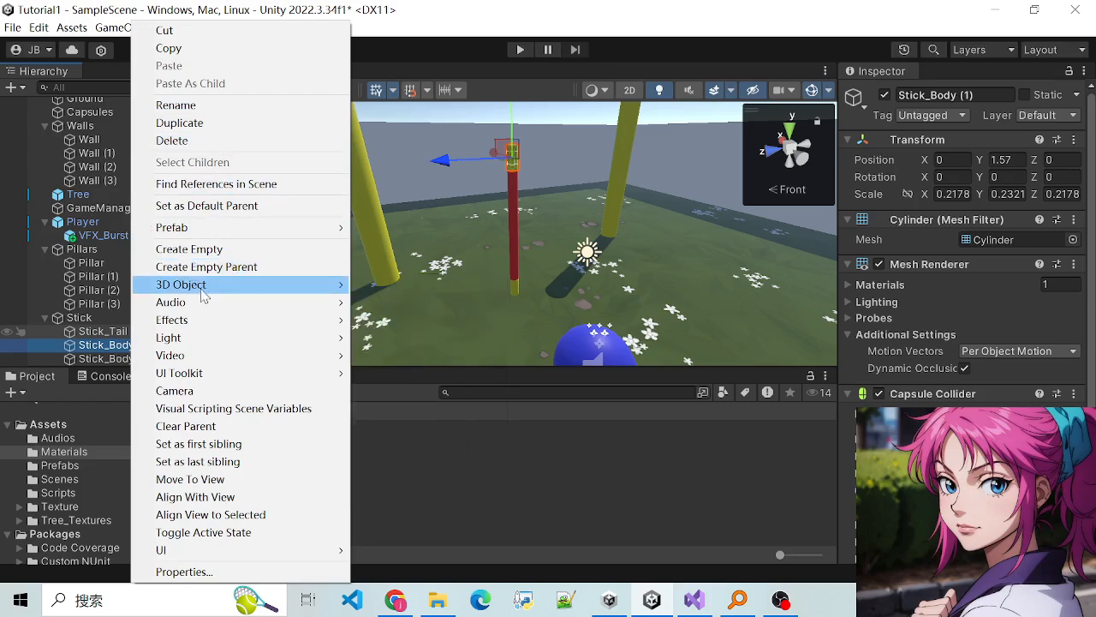
left_click(211, 106)
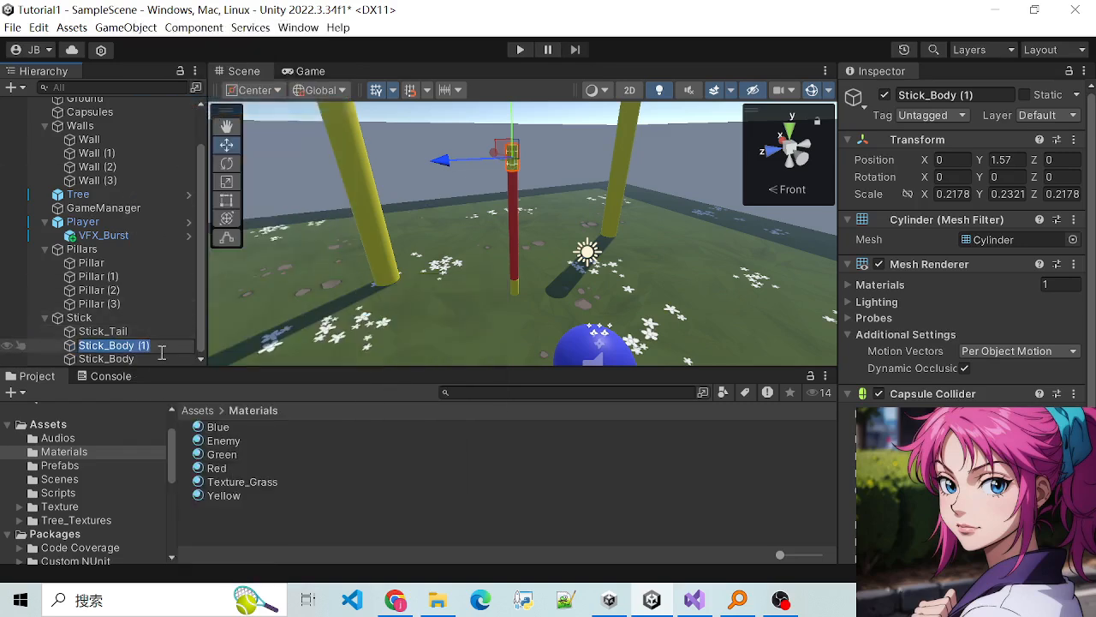
left_click(161, 352)
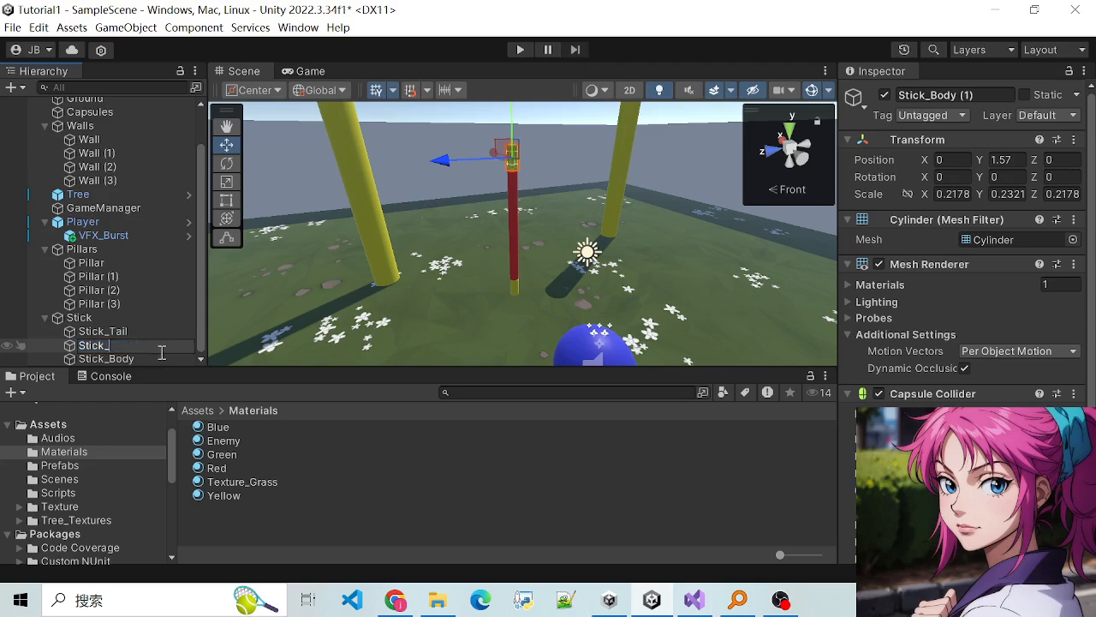
type("Head")
key("Return")
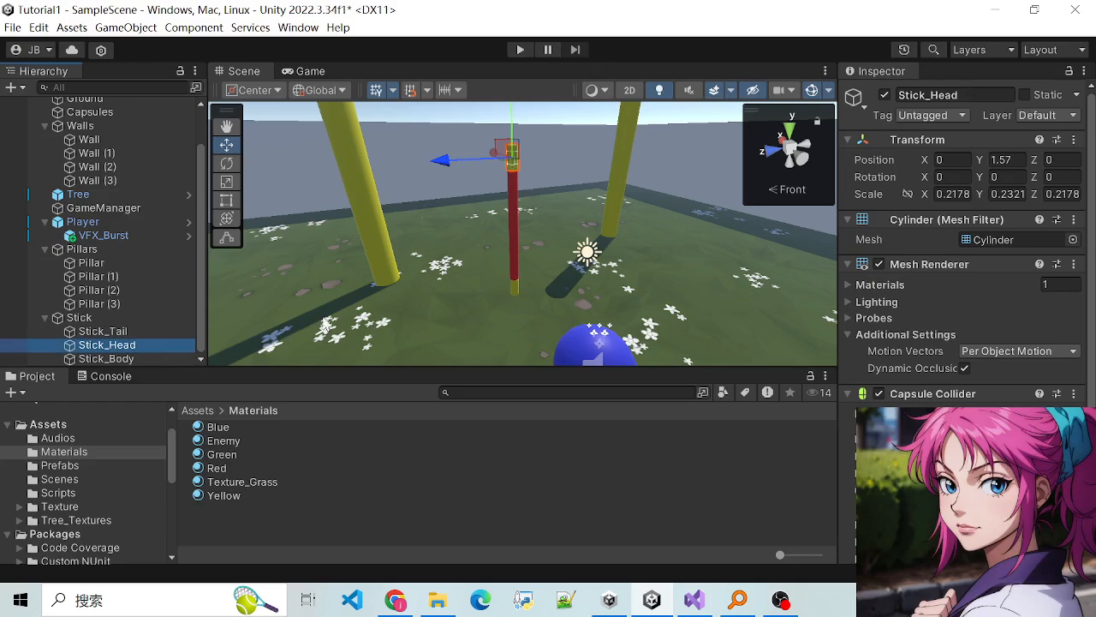
Step: Move the whole Stick group closer to the Player ball, to about X -2.34, Y 3.93, Z 1.94
left_click_drag(608, 270, 582, 232, "alt")
scroll(582, 232, "up", 3)
scroll(582, 232, "up", 3)
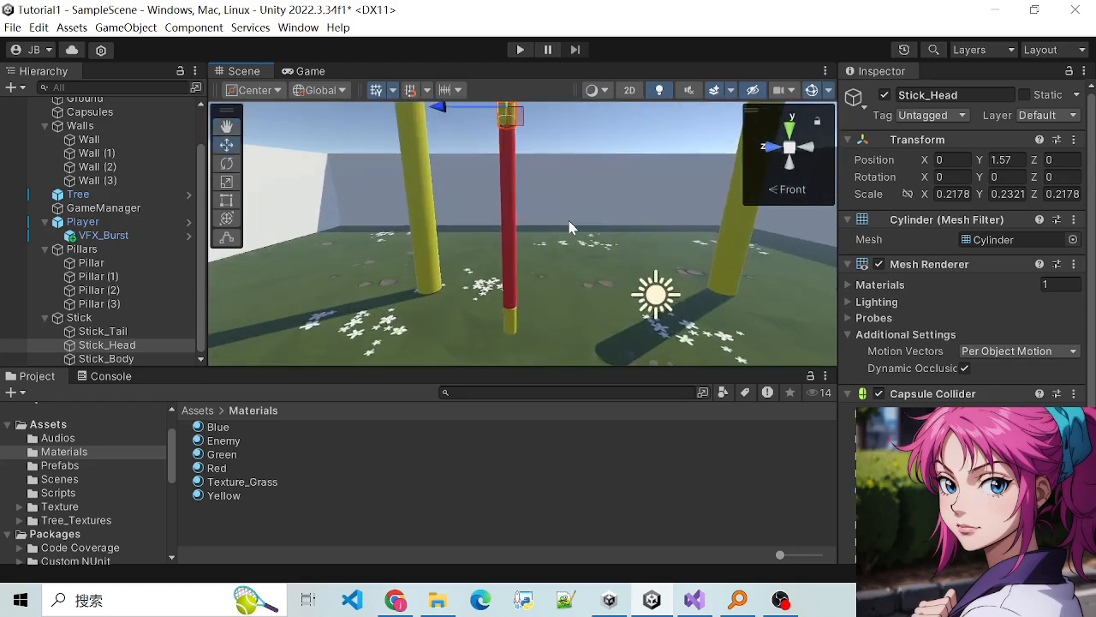
left_click_drag(599, 186, 583, 327, "alt")
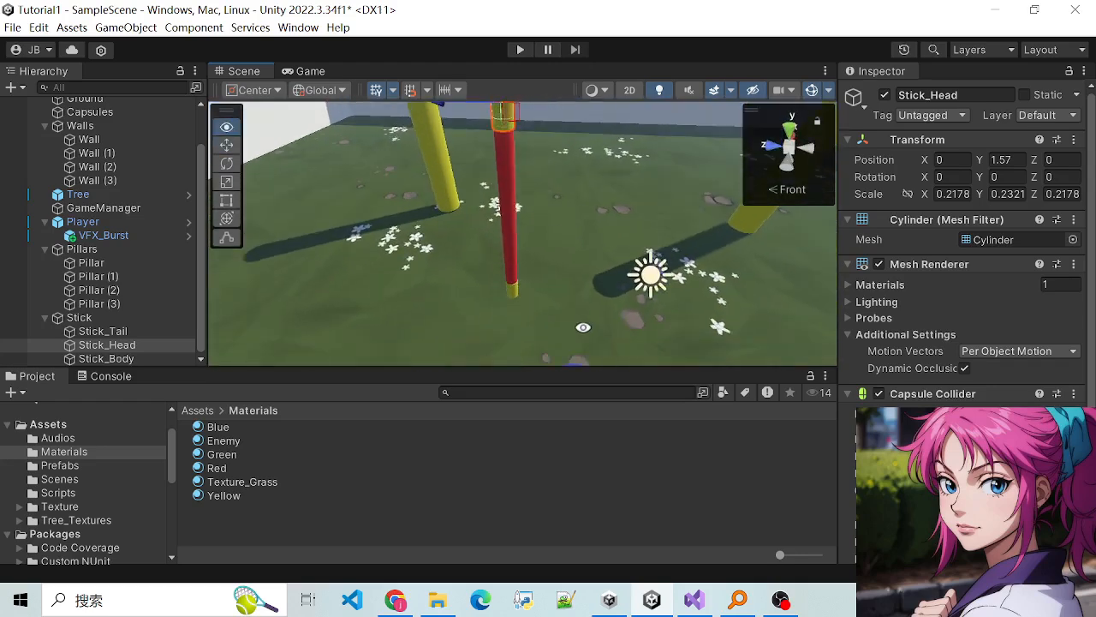
left_click(85, 317)
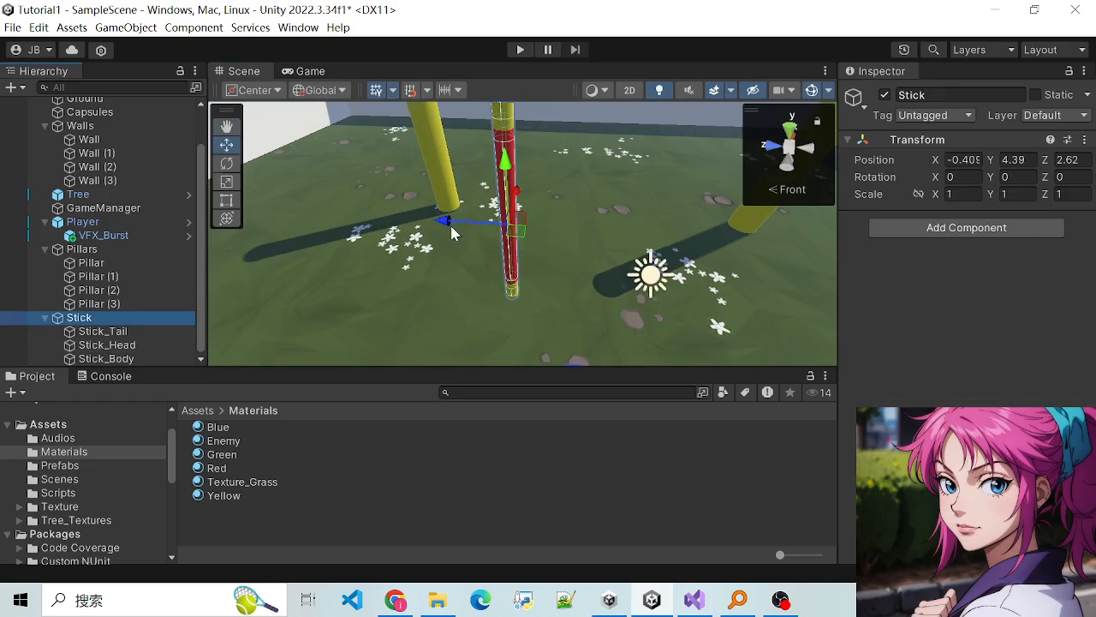
left_click_drag(506, 192, 486, 250)
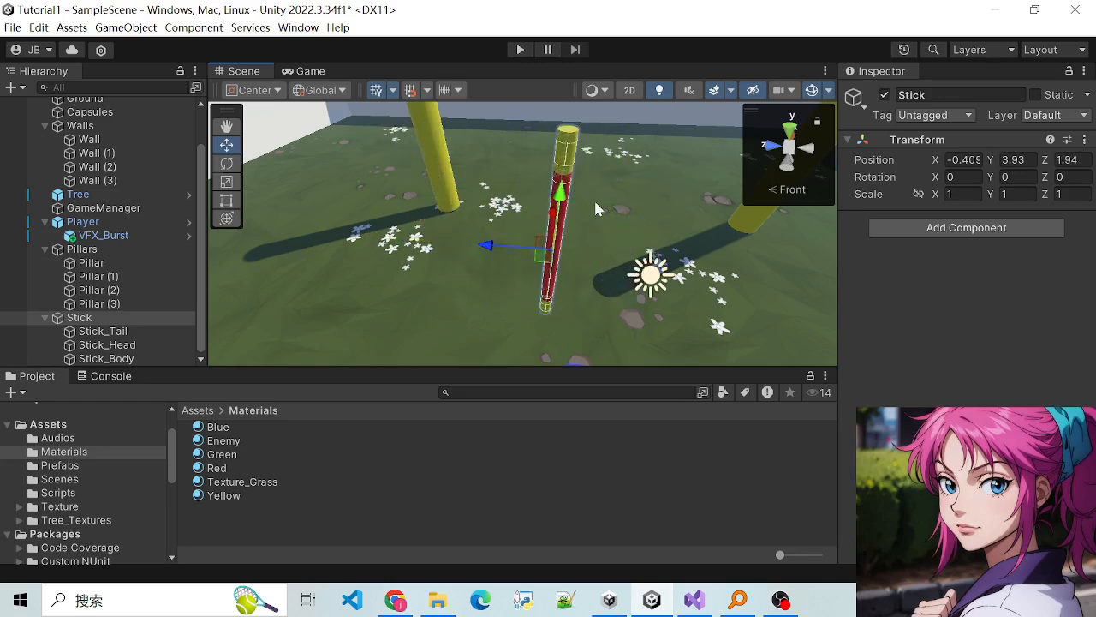
left_click_drag(595, 204, 499, 288, "alt")
scroll(518, 294, "down", 4)
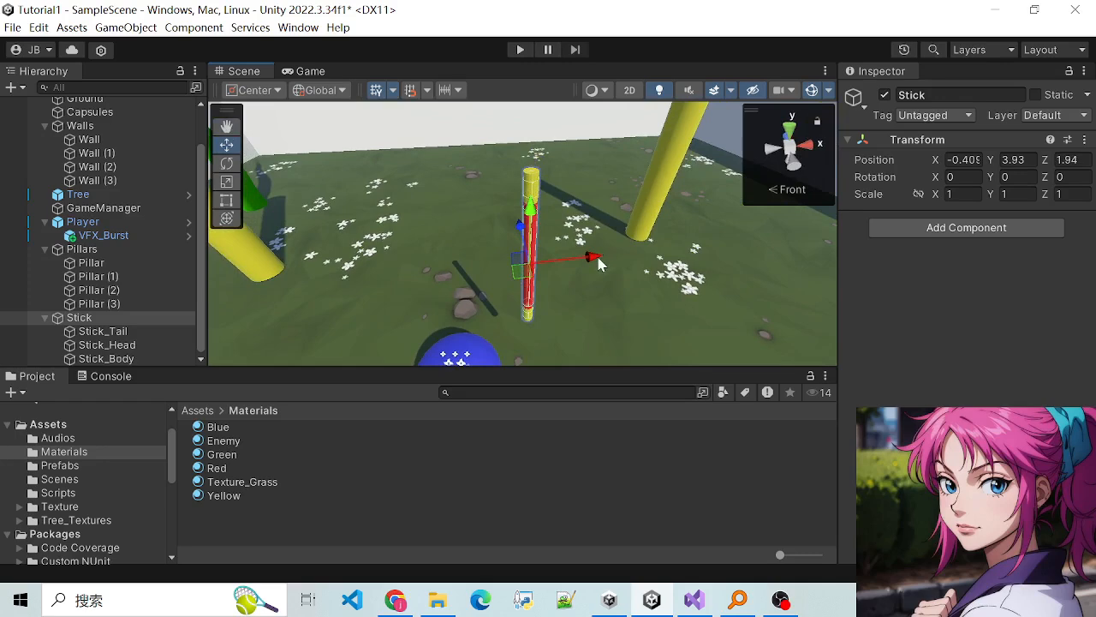
left_click_drag(599, 258, 505, 289)
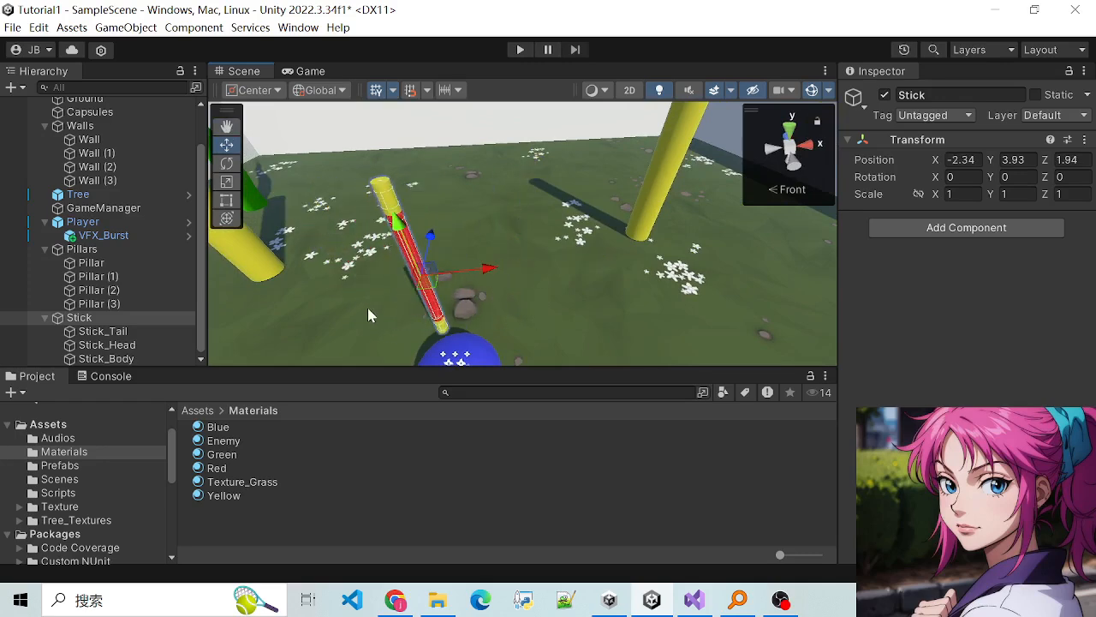
Step: Examine the Stick_Tail, Stick_Head and Stick_Body parts and compare their transform positions and scales
left_click_drag(369, 310, 730, 274, "alt")
scroll(591, 351, "down", 3)
scroll(618, 307, "up", 1)
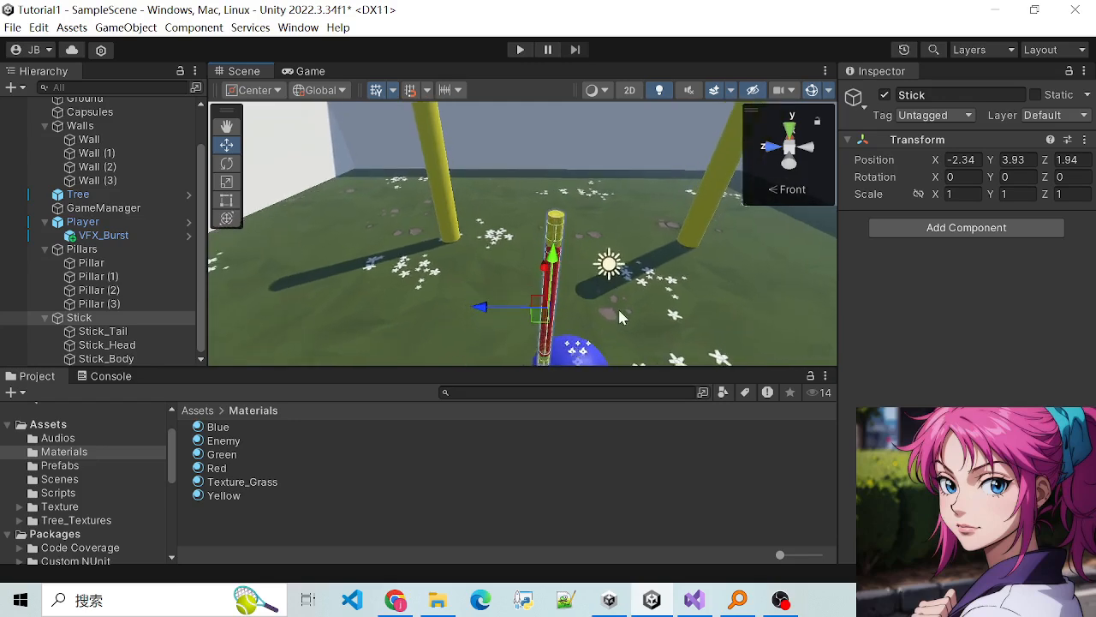
scroll(620, 306, "down", 2)
left_click_drag(634, 317, 608, 258, "alt")
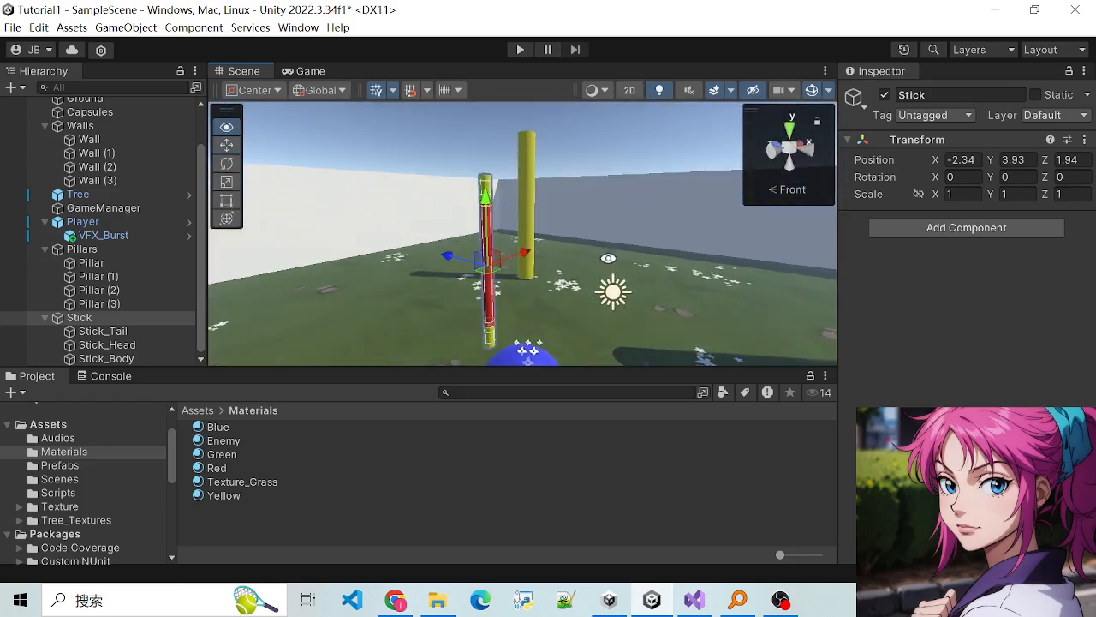
left_click(127, 335)
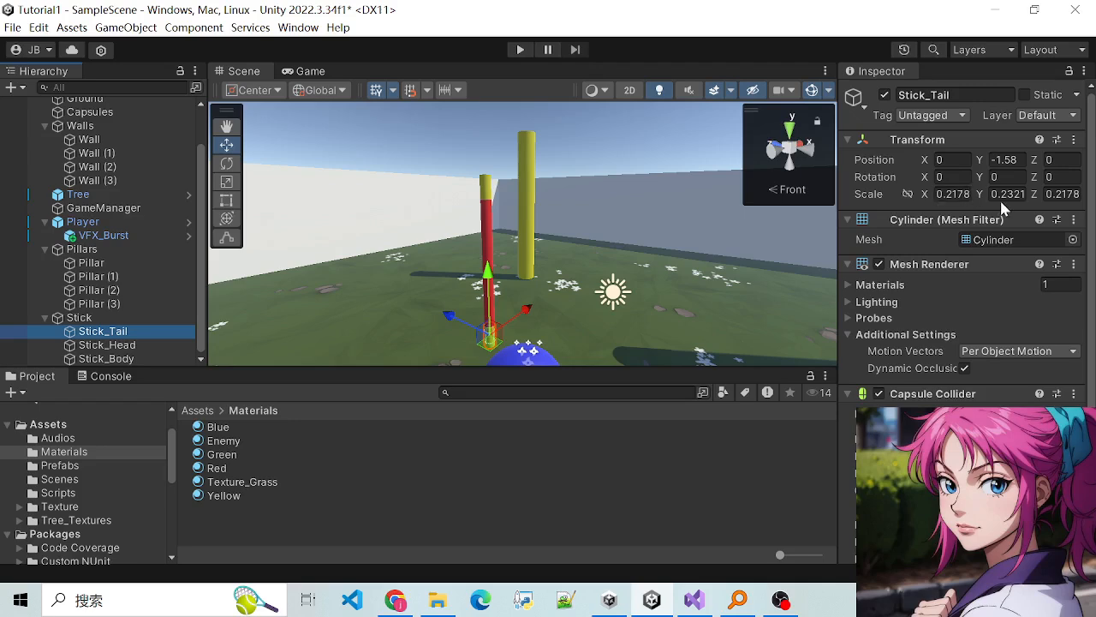
left_click(120, 345)
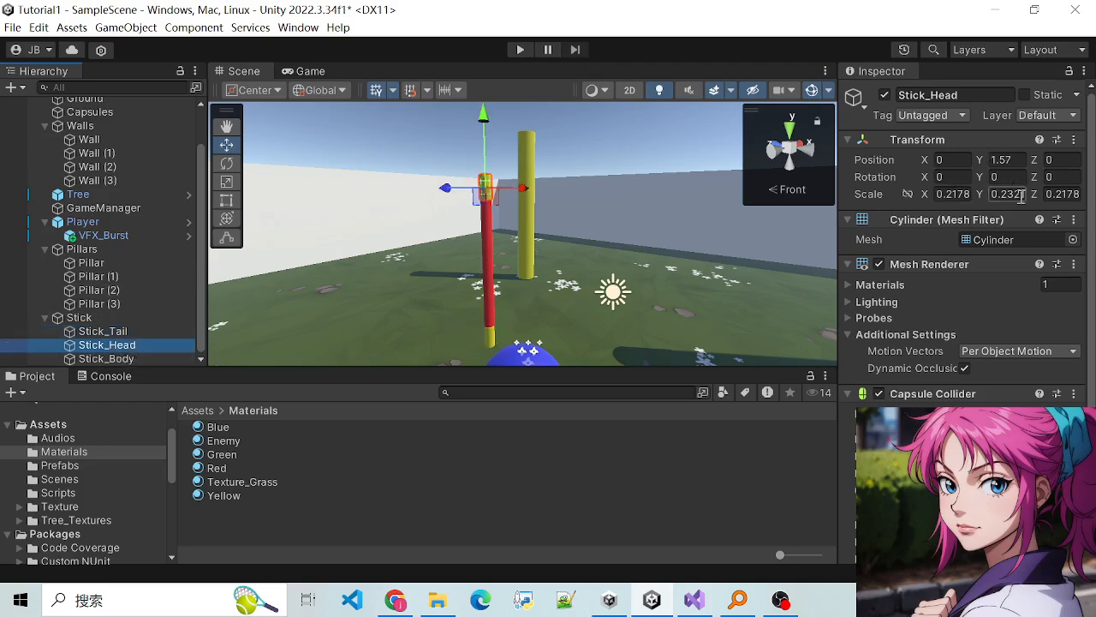
left_click(103, 330)
left_click(105, 358)
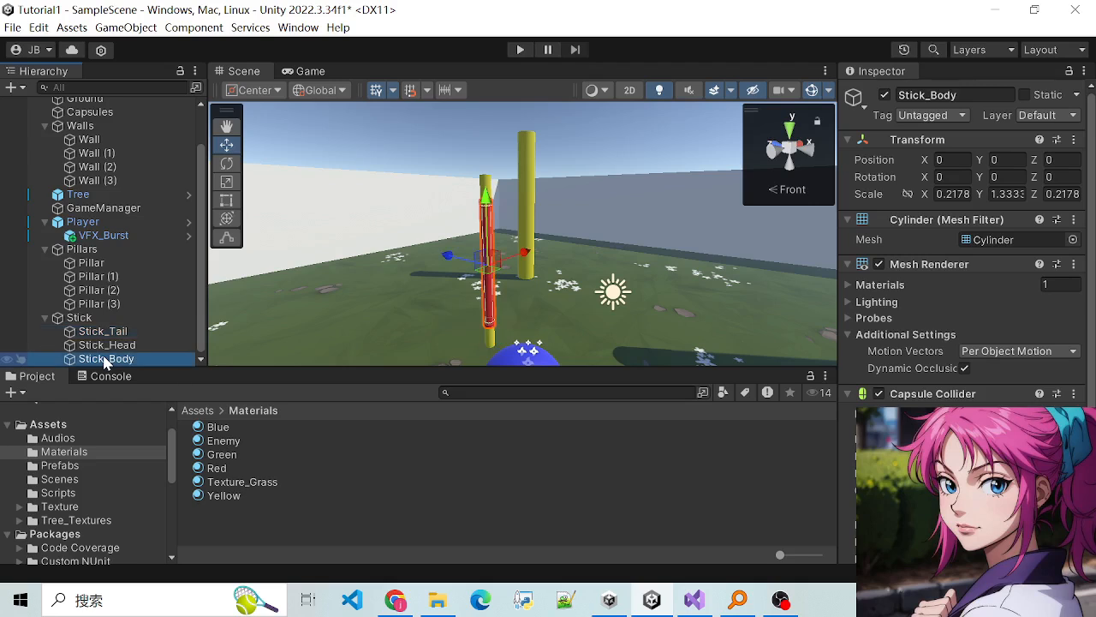
left_click(106, 346)
left_click(103, 331)
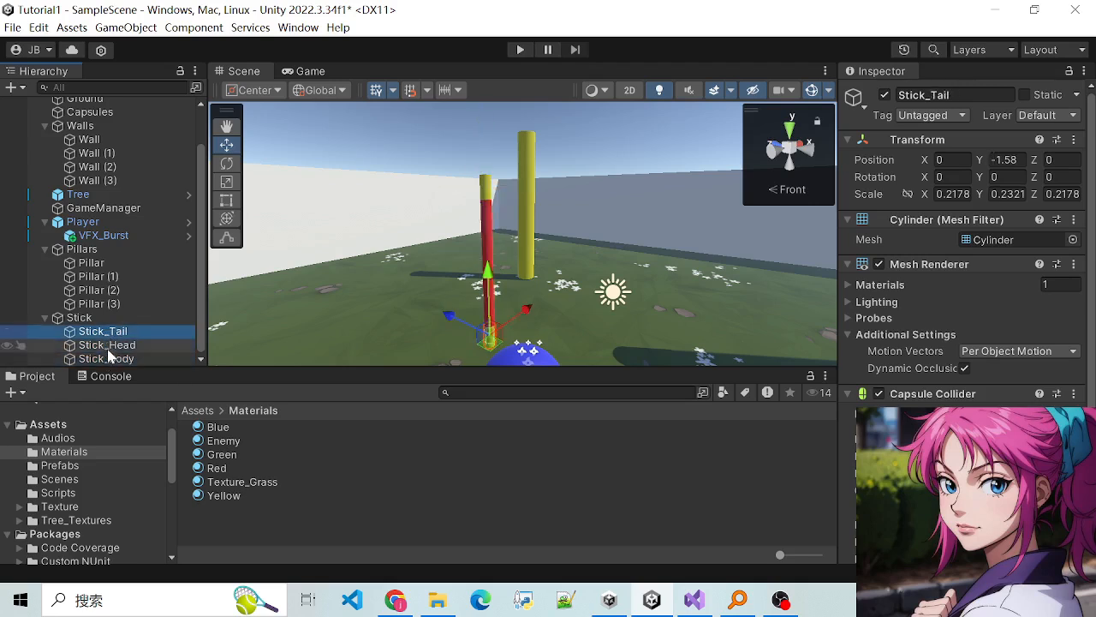
left_click(107, 345)
scroll(552, 219, "down", 2)
scroll(560, 235, "up", 3)
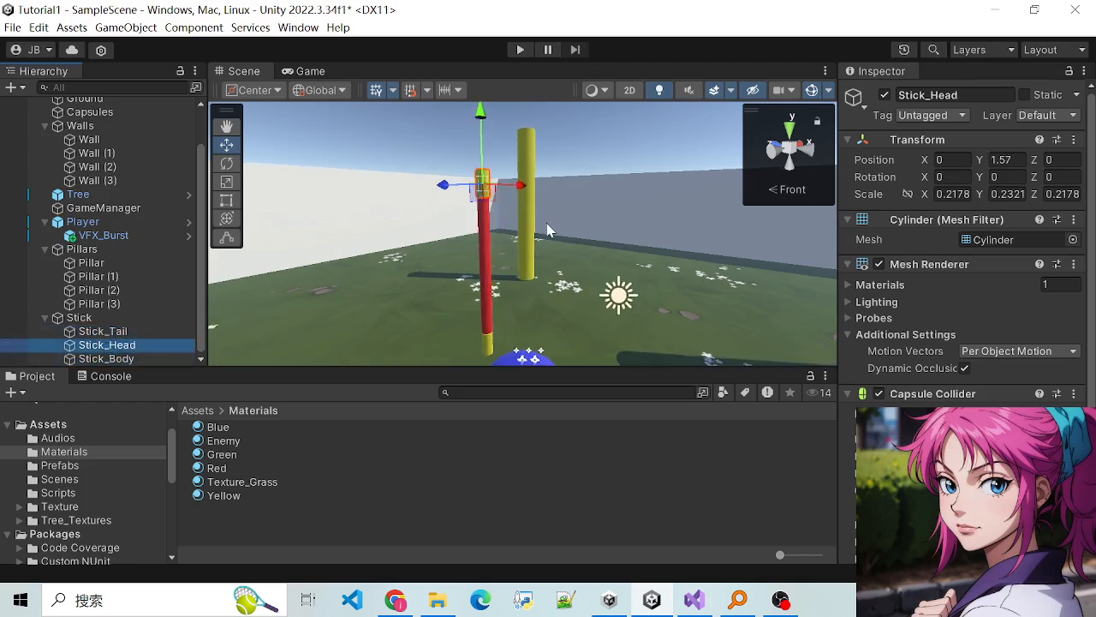
scroll(552, 236, "down", 3)
left_click_drag(565, 256, 618, 237, "alt")
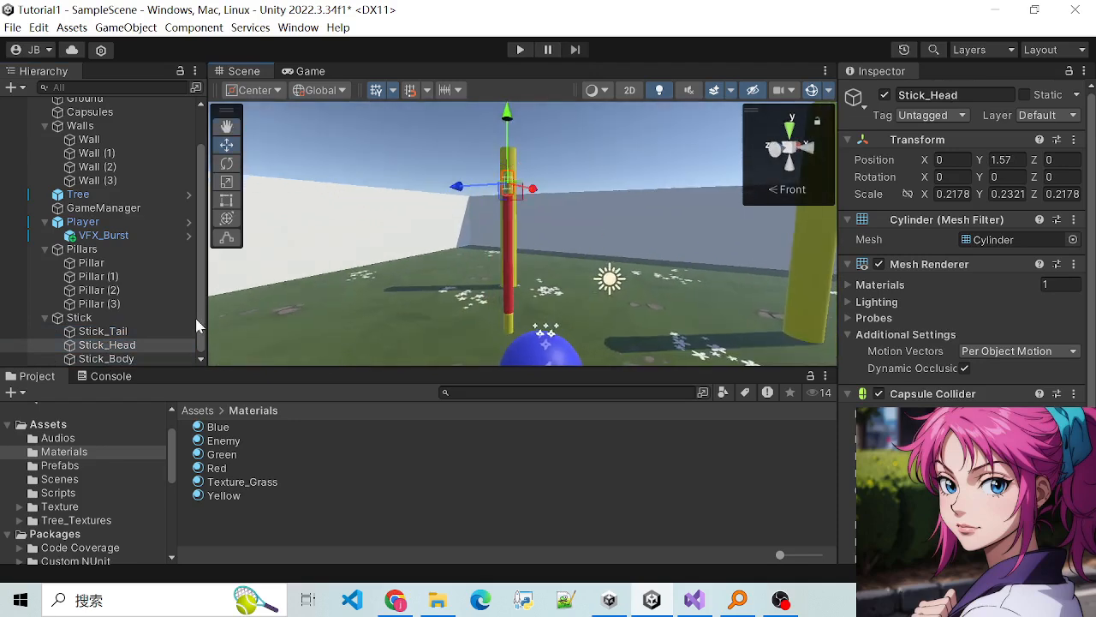
Step: Save the Stick group as a prefab in the Prefabs folder
left_click(101, 320)
scroll(259, 312, "down", 1)
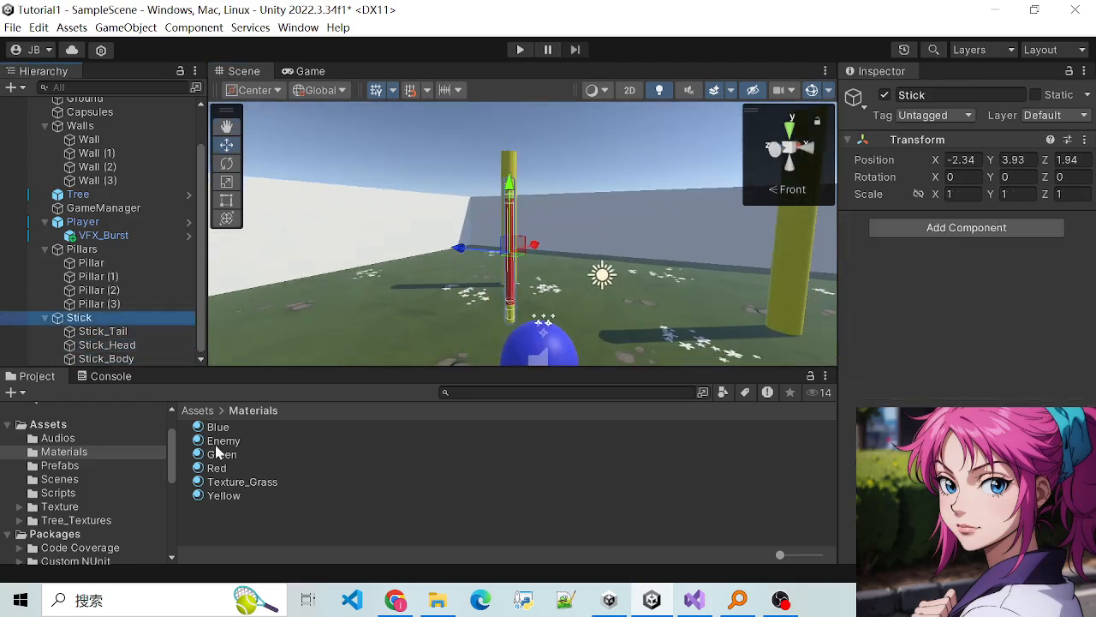
left_click(60, 466)
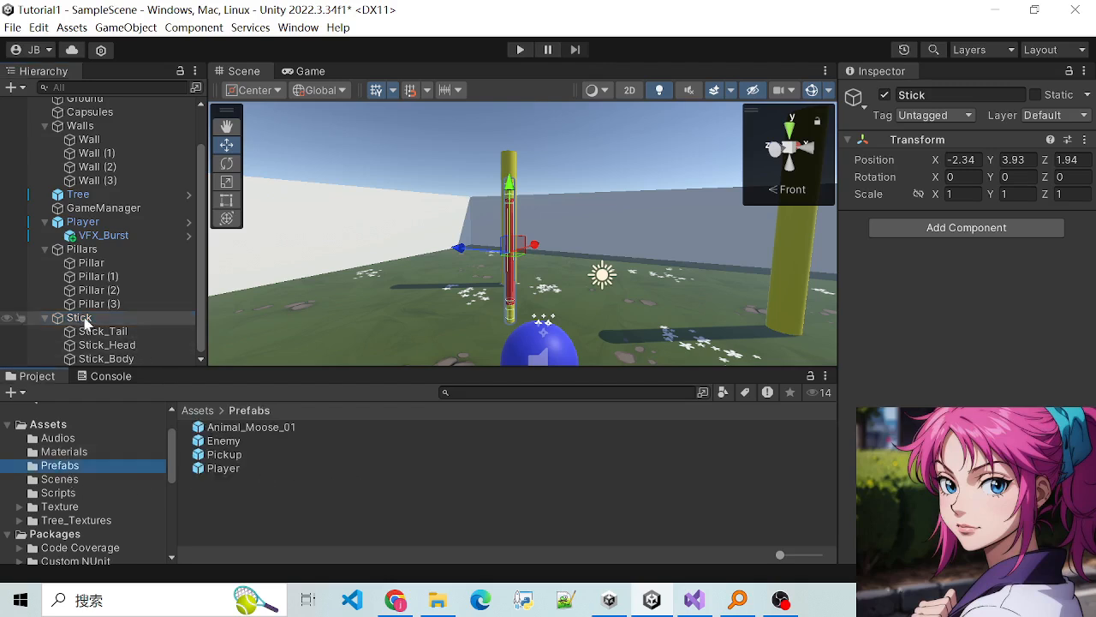
left_click_drag(86, 322, 245, 483)
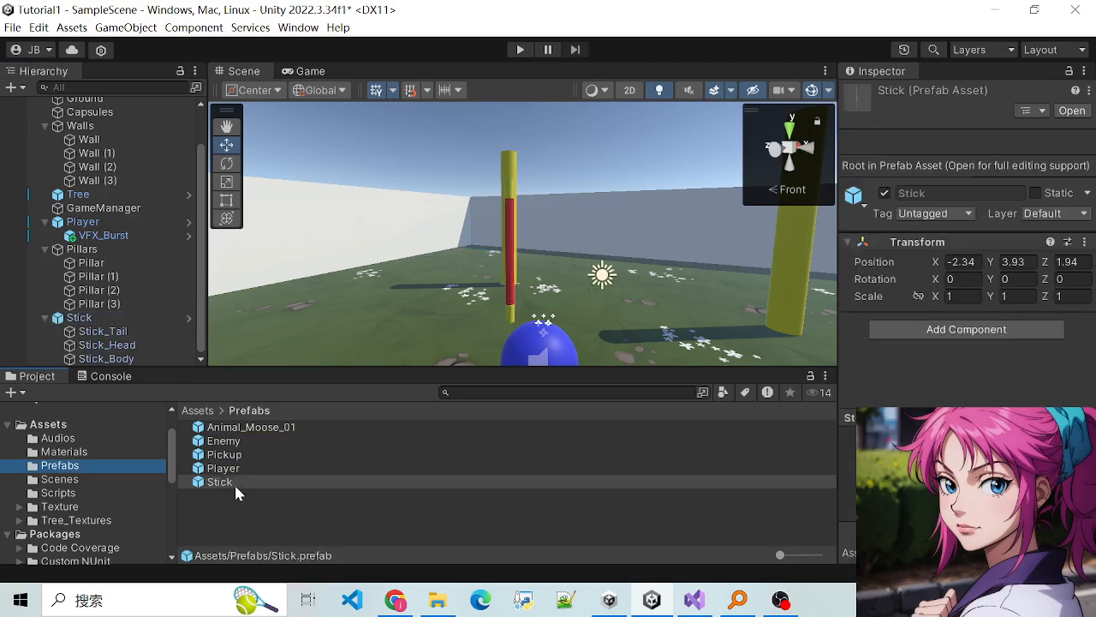
left_click(231, 482)
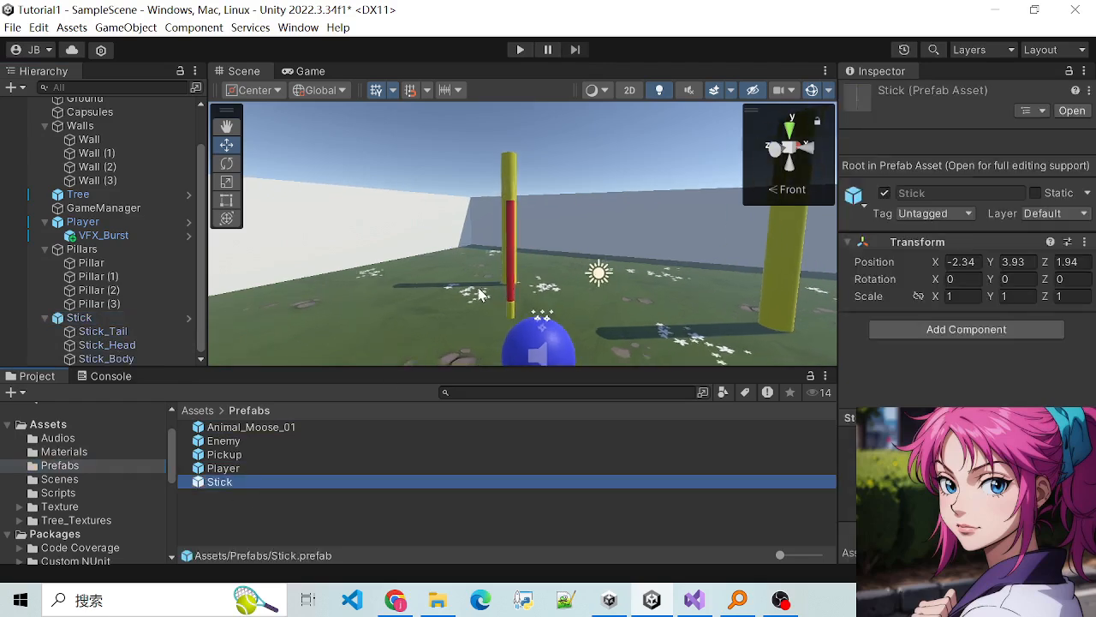
Step: Move the Stick in the scene along its Z axis to about 0.15, level with the Player ball
scroll(480, 294, "up", 5)
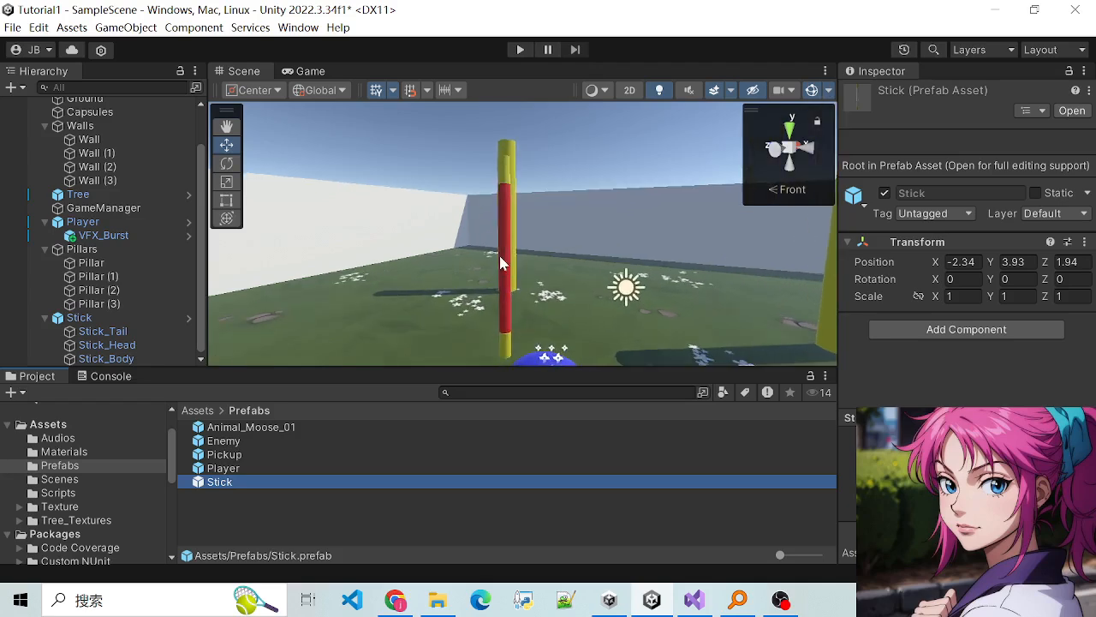
left_click(506, 264)
left_click(509, 271)
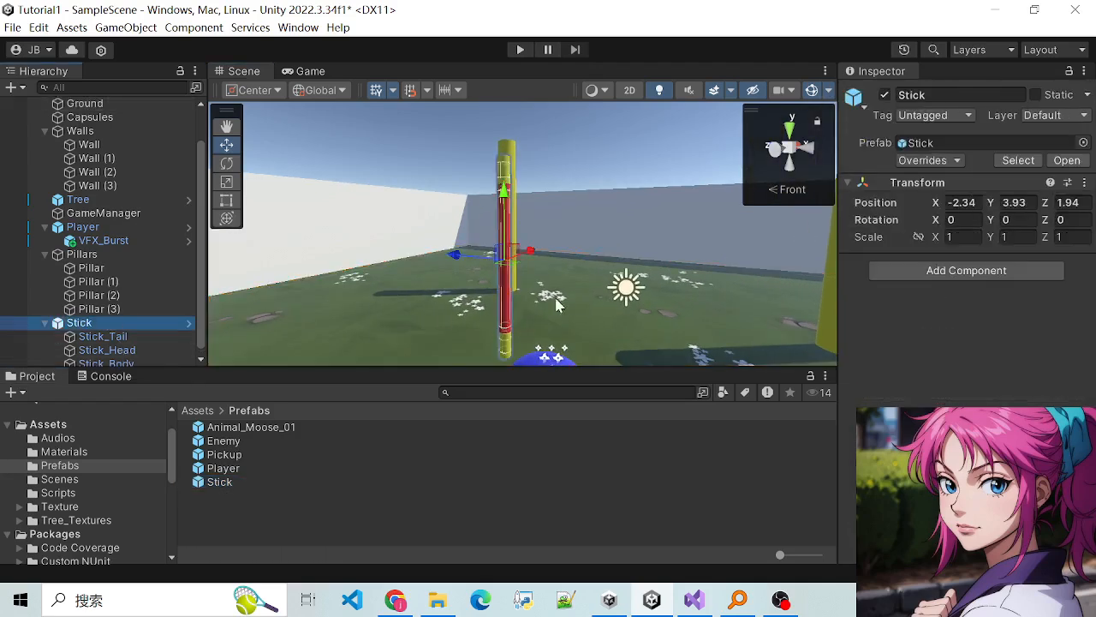
left_click_drag(477, 255, 585, 282)
scroll(587, 282, "down", 3)
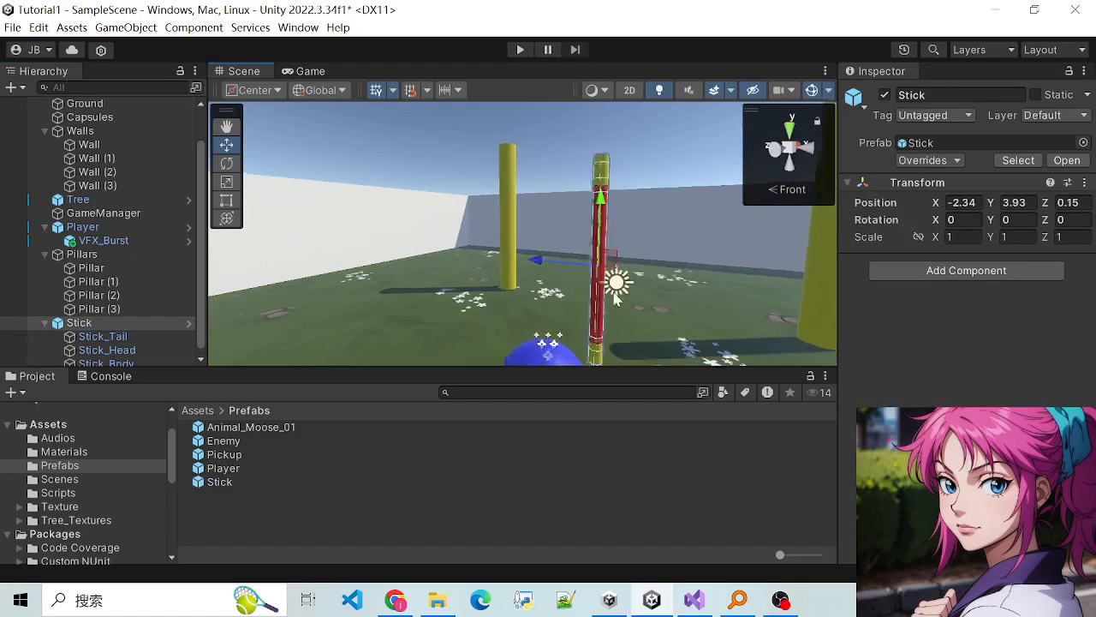
Step: Place the Stick upright against the side of the Player ball, at about X -1.3, Y 2.81
left_click_drag(685, 243, 526, 334, "alt")
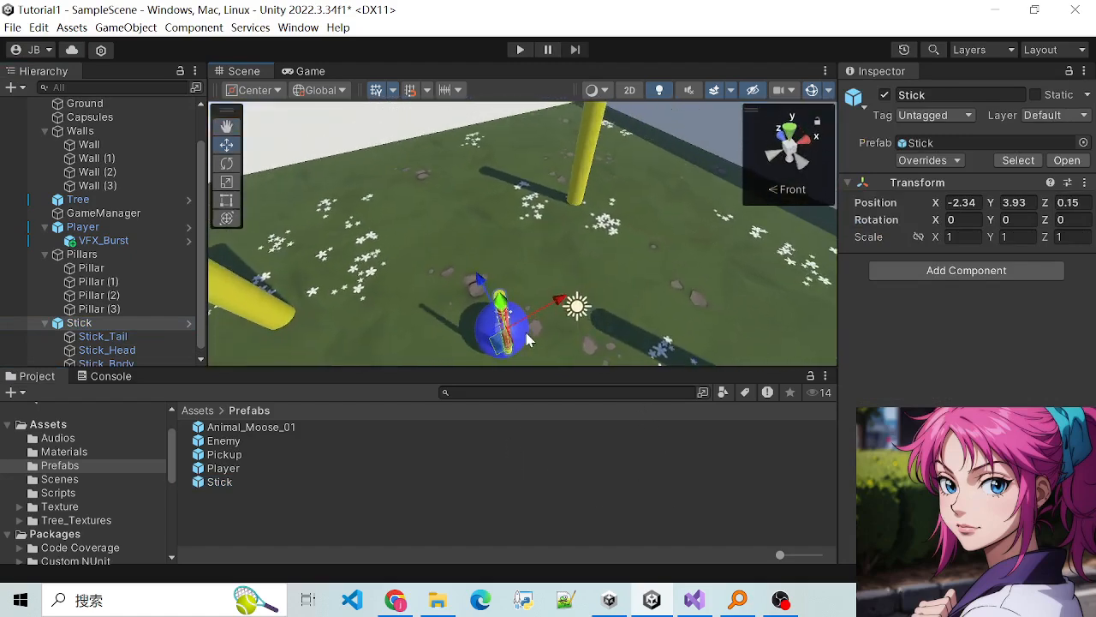
left_click_drag(548, 272, 568, 295, "alt")
left_click_drag(626, 356, 548, 174, "alt")
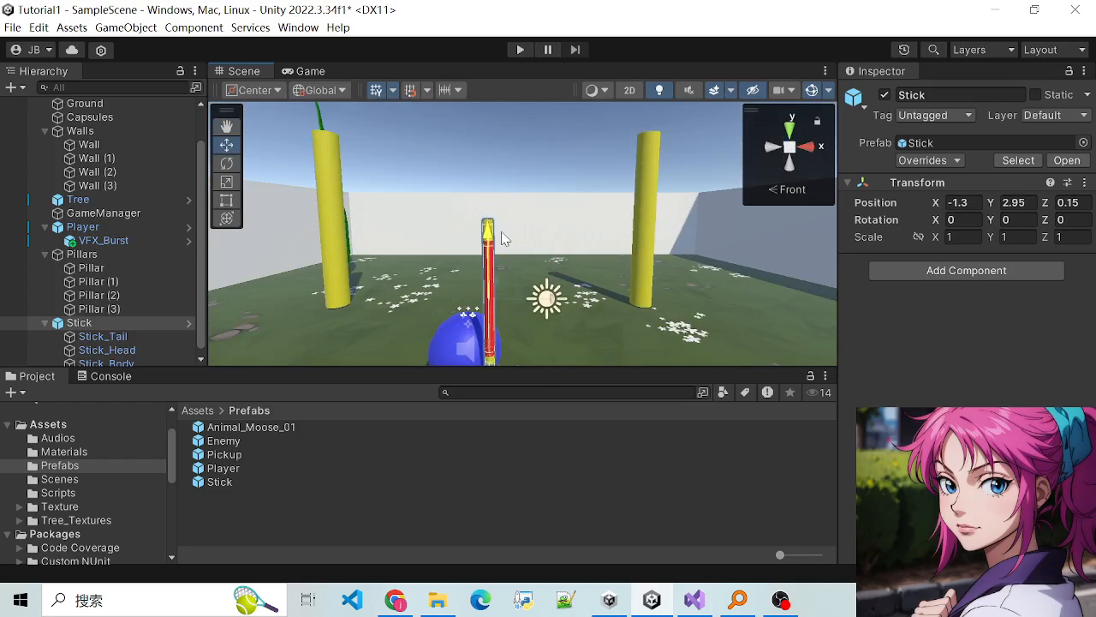
left_click_drag(502, 232, 503, 243)
scroll(511, 280, "down", 1)
scroll(578, 337, "down", 3)
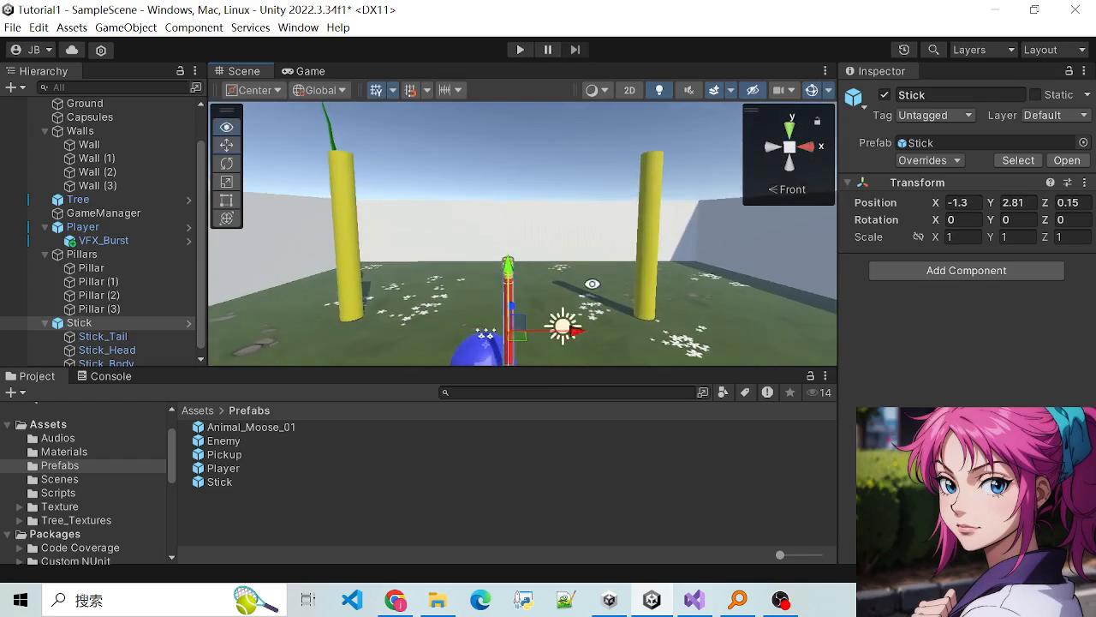
left_click_drag(592, 284, 639, 270, "alt")
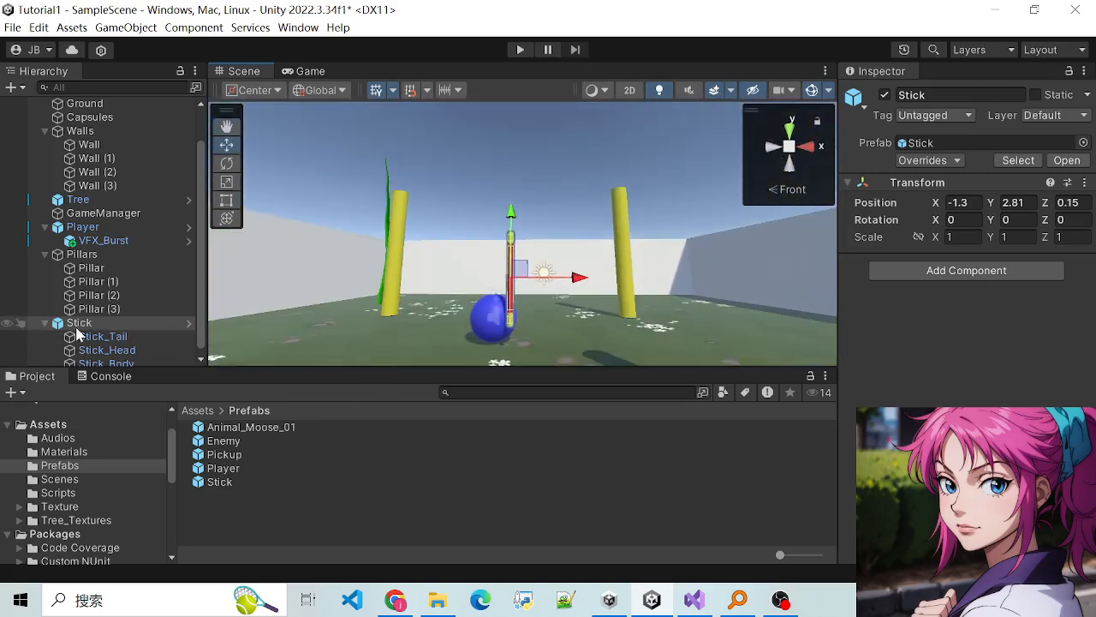
Step: Make the Stick object a child of Player in the scene hierarchy
scroll(77, 326, "up", 3)
scroll(89, 299, "down", 3)
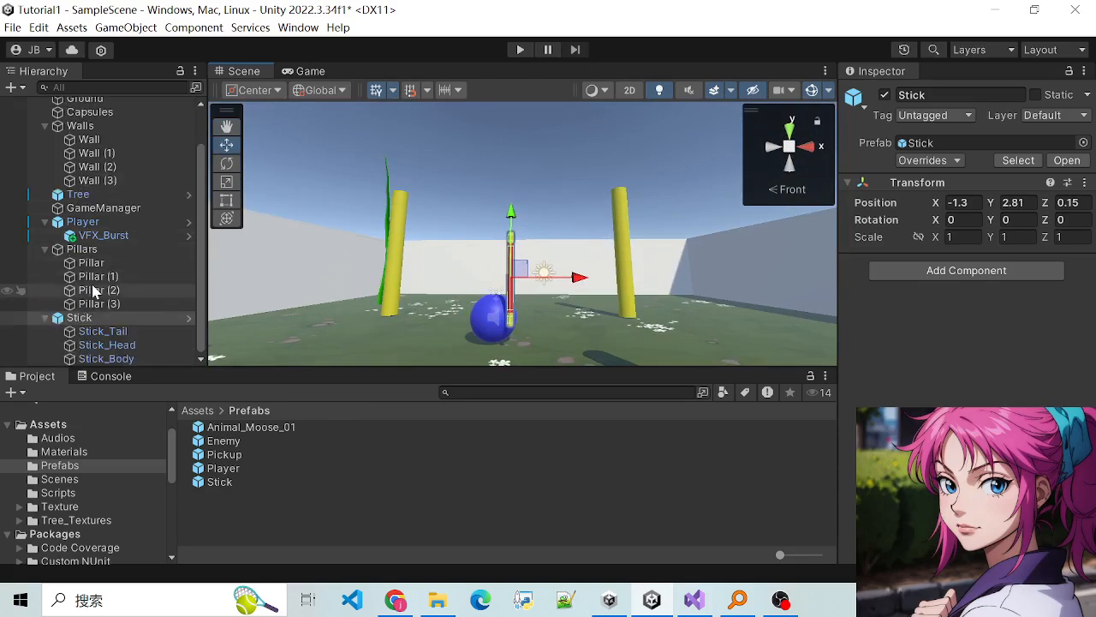
left_click_drag(83, 321, 95, 224)
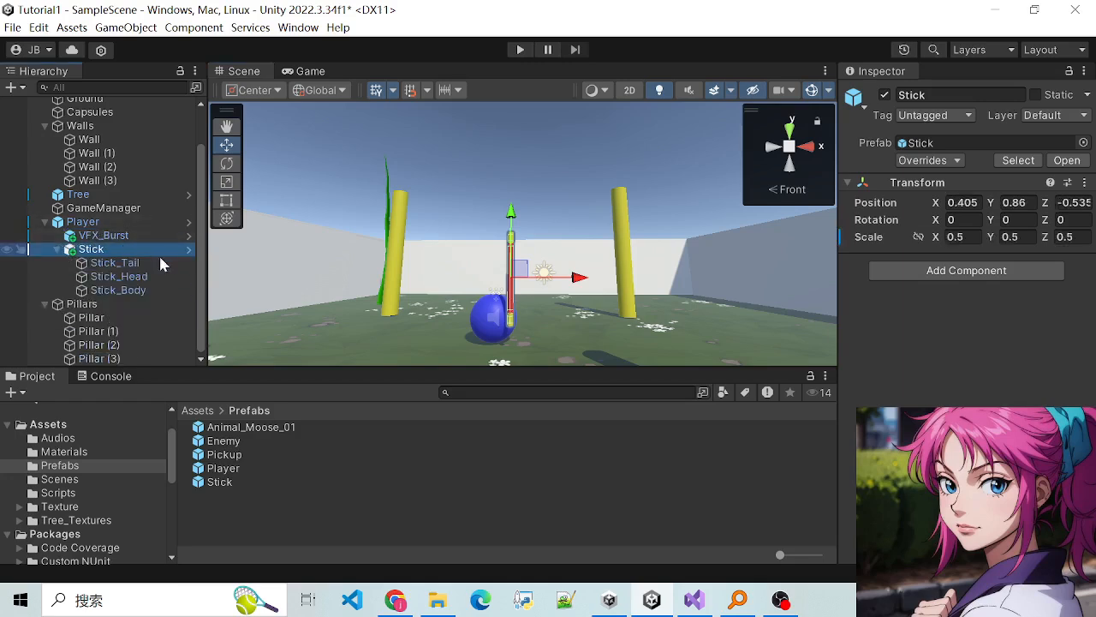
Step: Check the Stick's placement beside the ball and run the game to test it attached to the Player
scroll(517, 332, "down", 2)
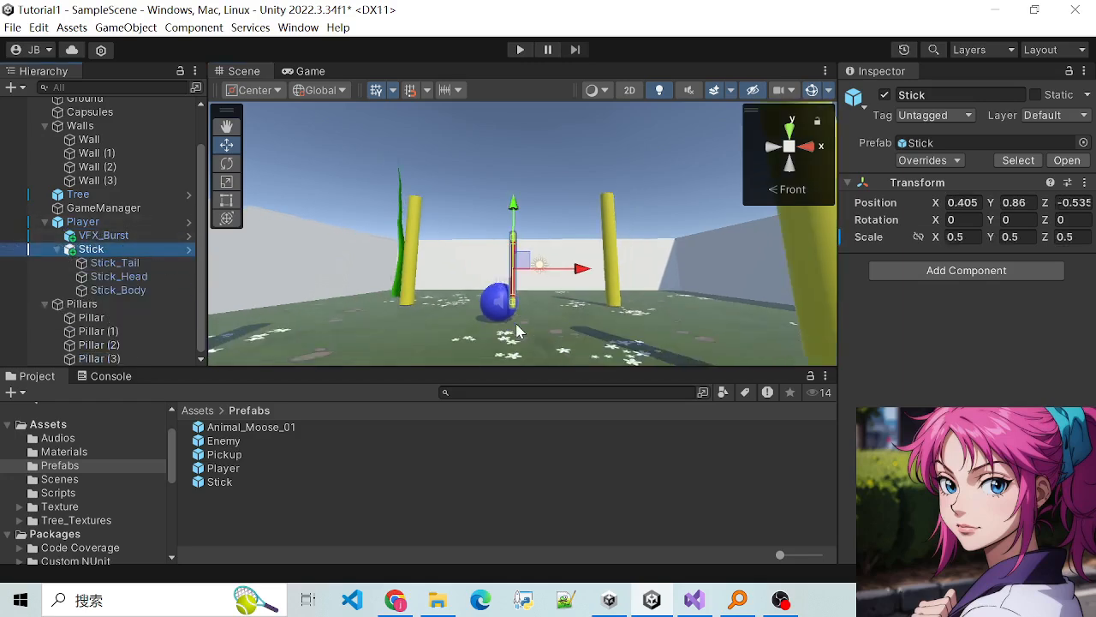
left_click_drag(454, 342, 360, 383, "alt")
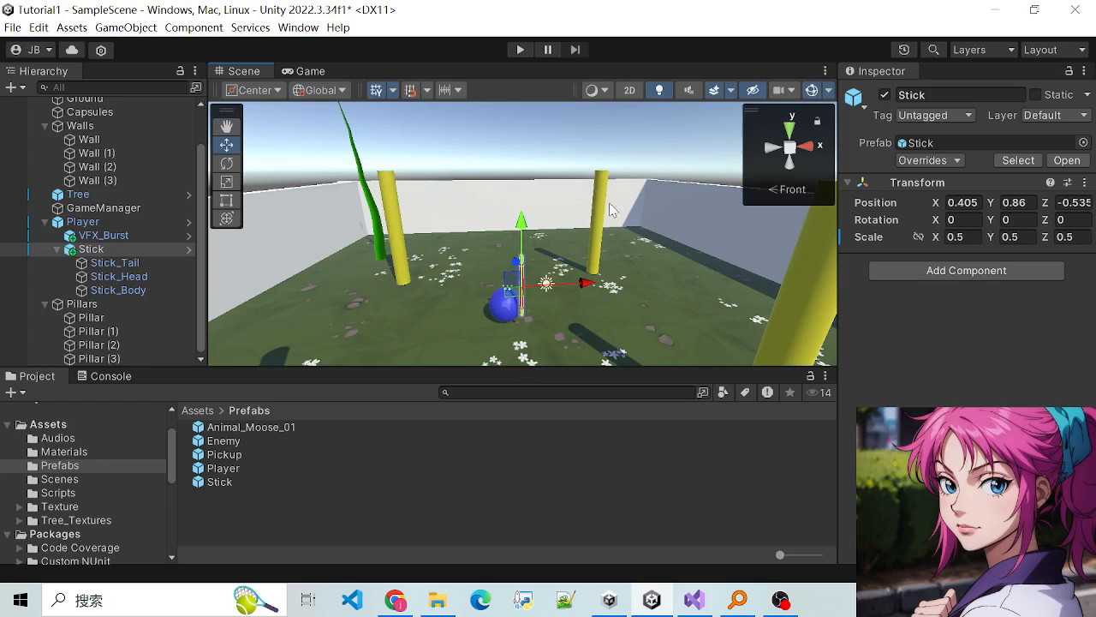
left_click(520, 49)
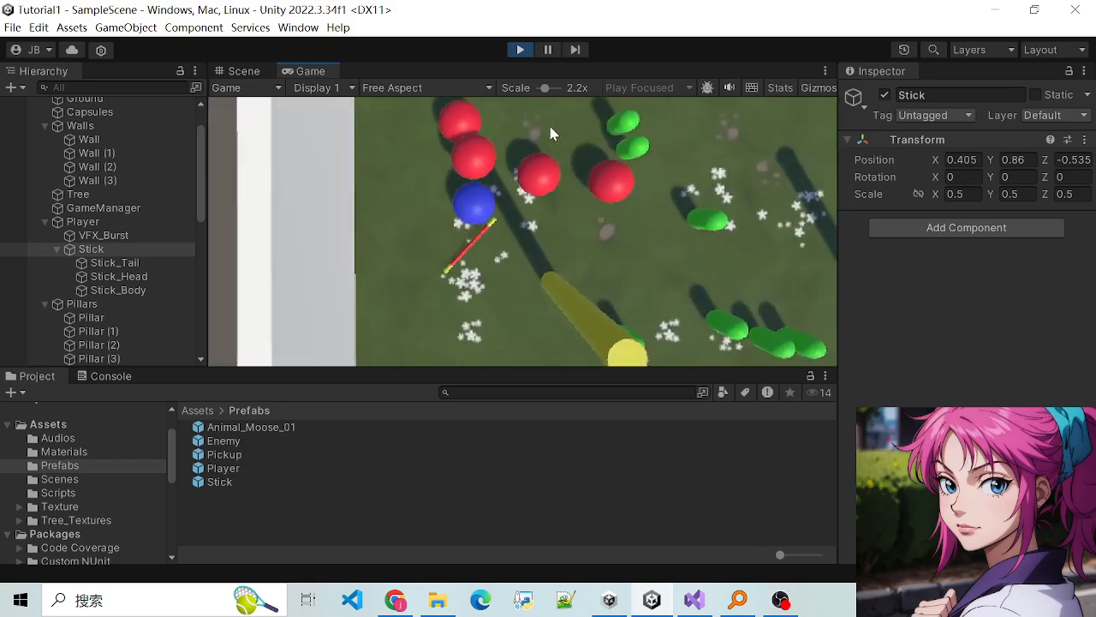
left_click(786, 602)
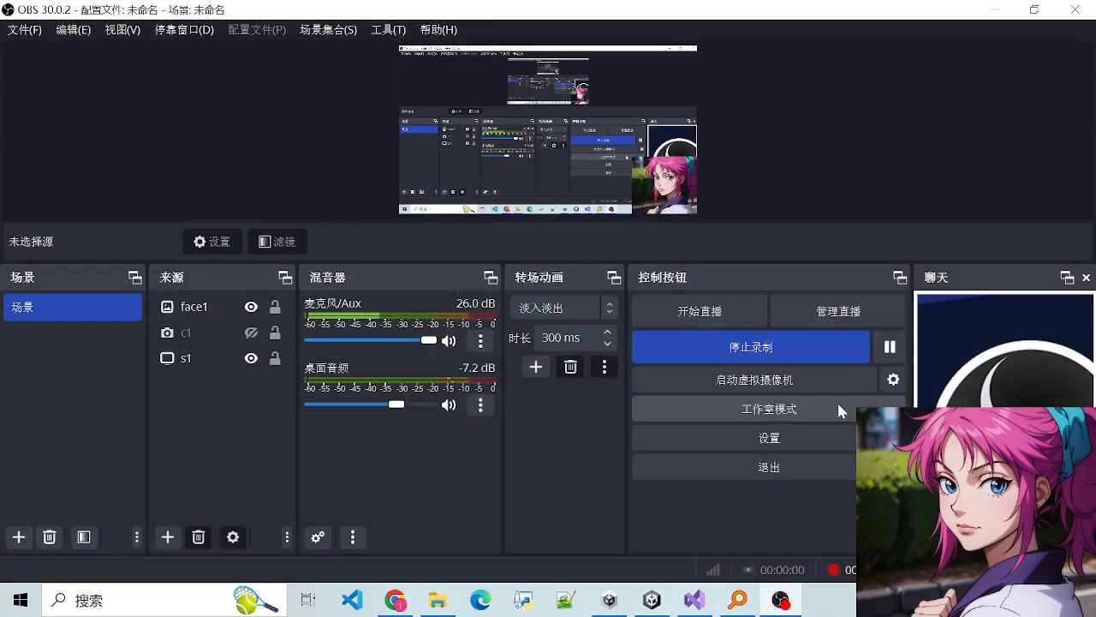